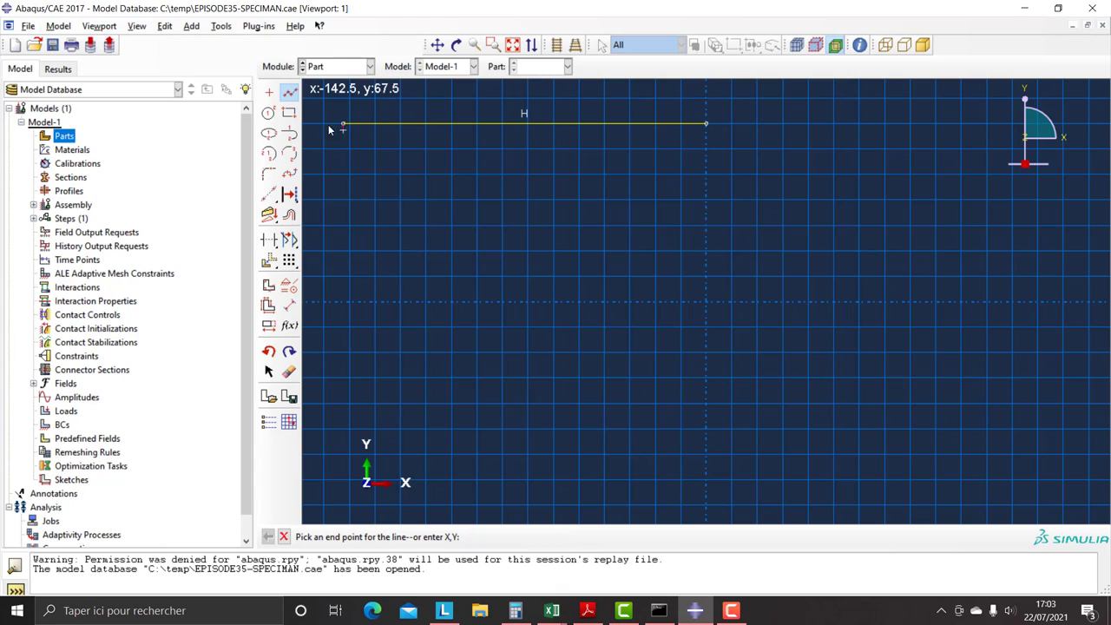
Dimension the length of the horizontal sketch line and set it to 200
{"action": "left_click", "coordinate": [289, 305]}
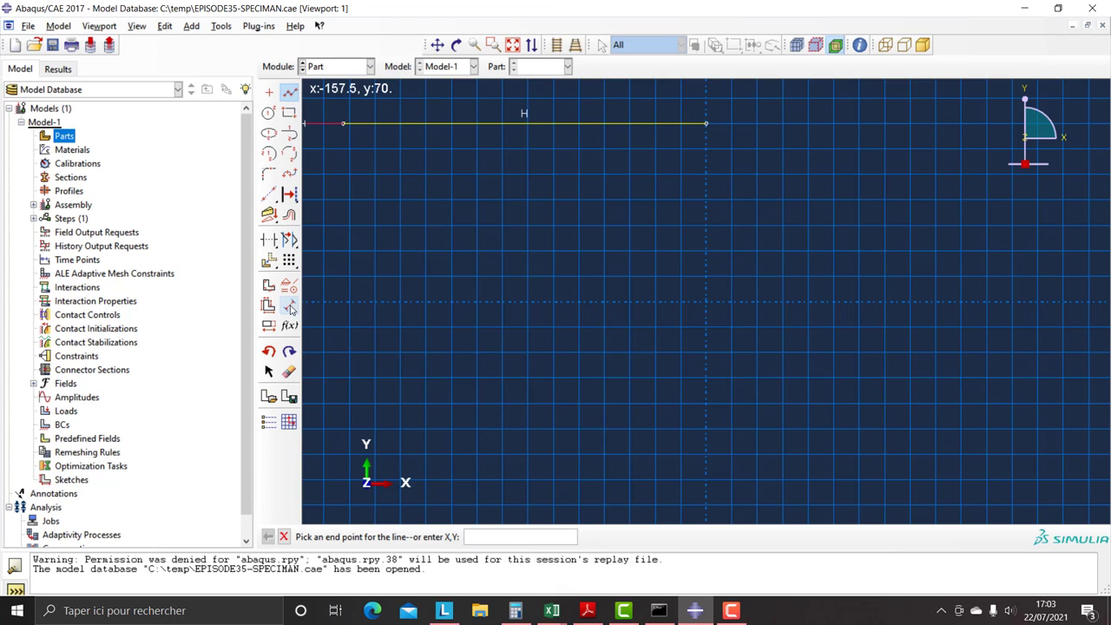
{"action": "left_click", "coordinate": [508, 124]}
{"action": "left_click", "coordinate": [510, 165]}
{"action": "type", "text": "2"}
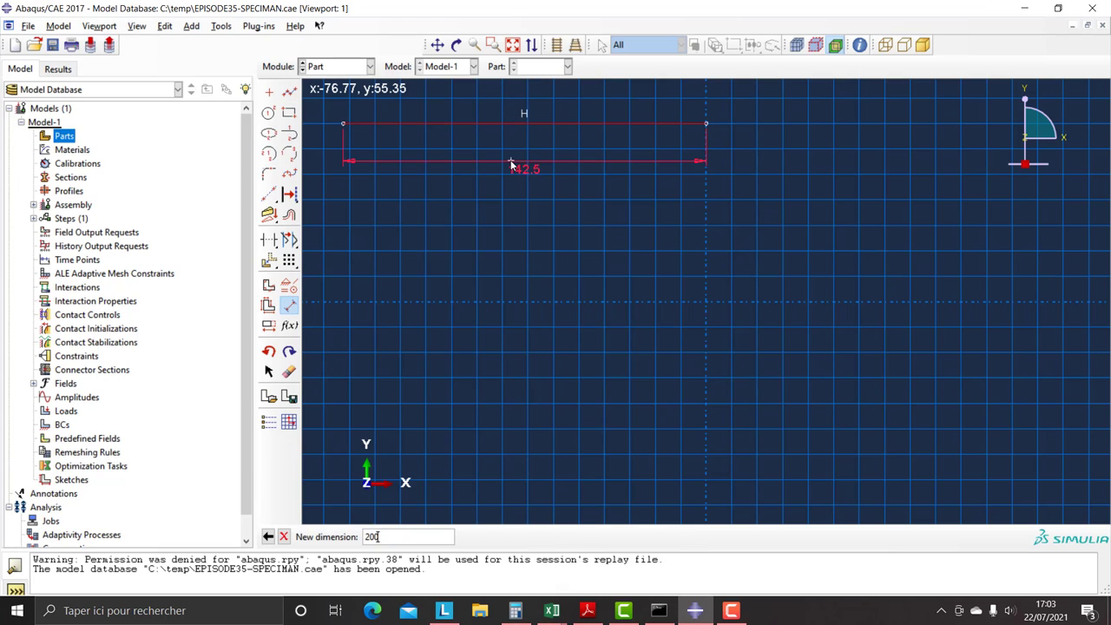
{"action": "type", "text": "00"}
{"action": "key", "text": "Return"}
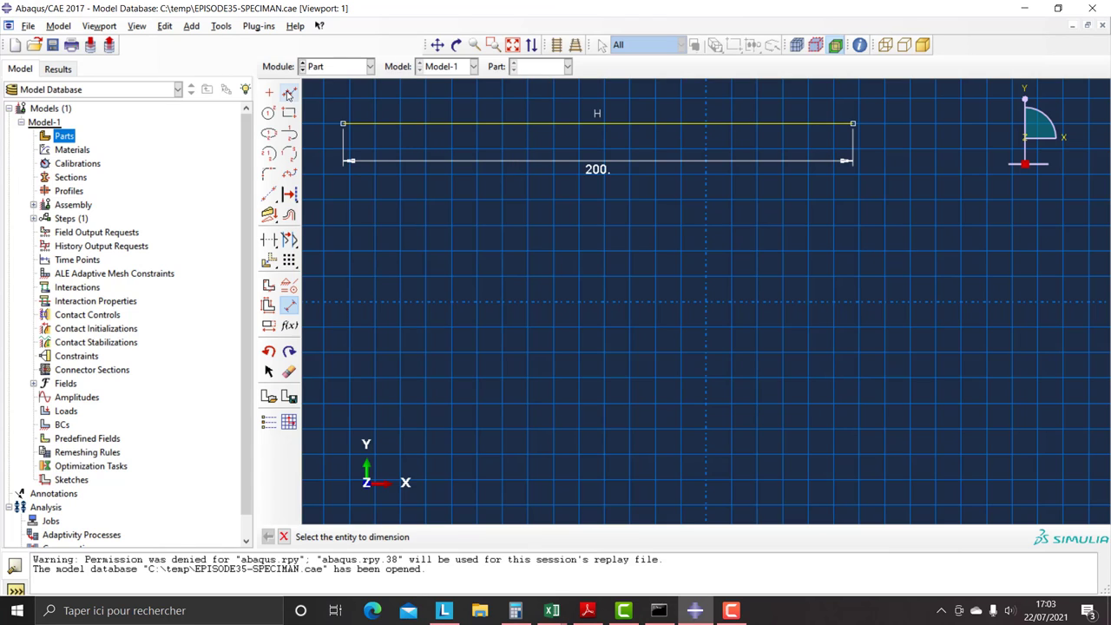
Draw a vertical line about 60 long downward from the left end of the 200 line
{"action": "left_click", "coordinate": [289, 93]}
{"action": "left_click", "coordinate": [344, 123]}
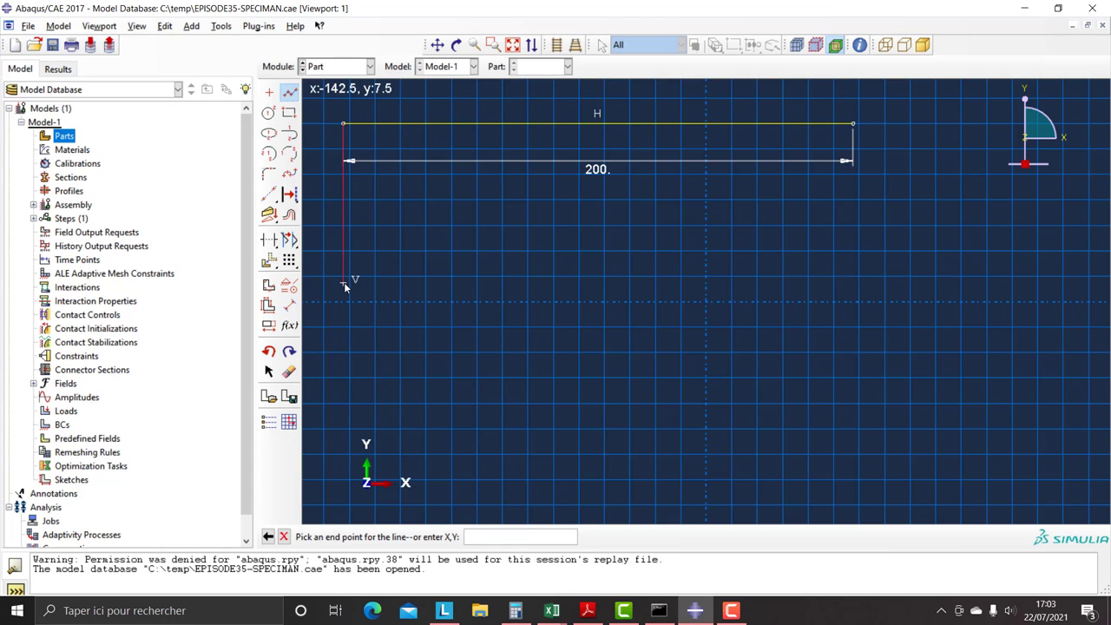
{"action": "left_click", "coordinate": [344, 276]}
{"action": "left_click", "coordinate": [289, 305]}
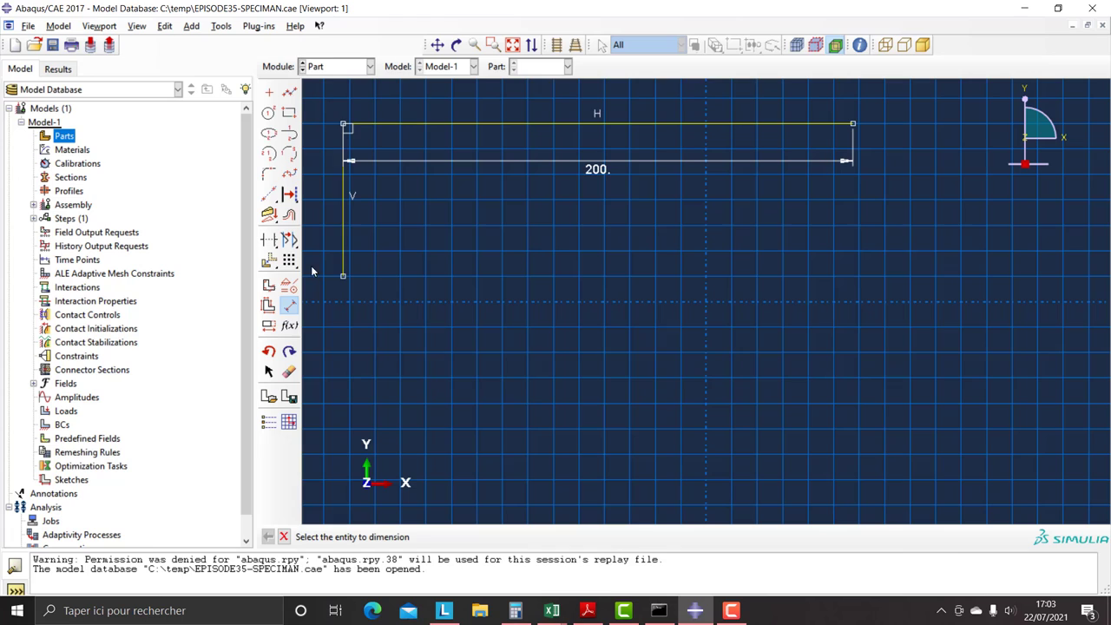
{"action": "left_click", "coordinate": [346, 210]}
{"action": "left_click", "coordinate": [321, 222]}
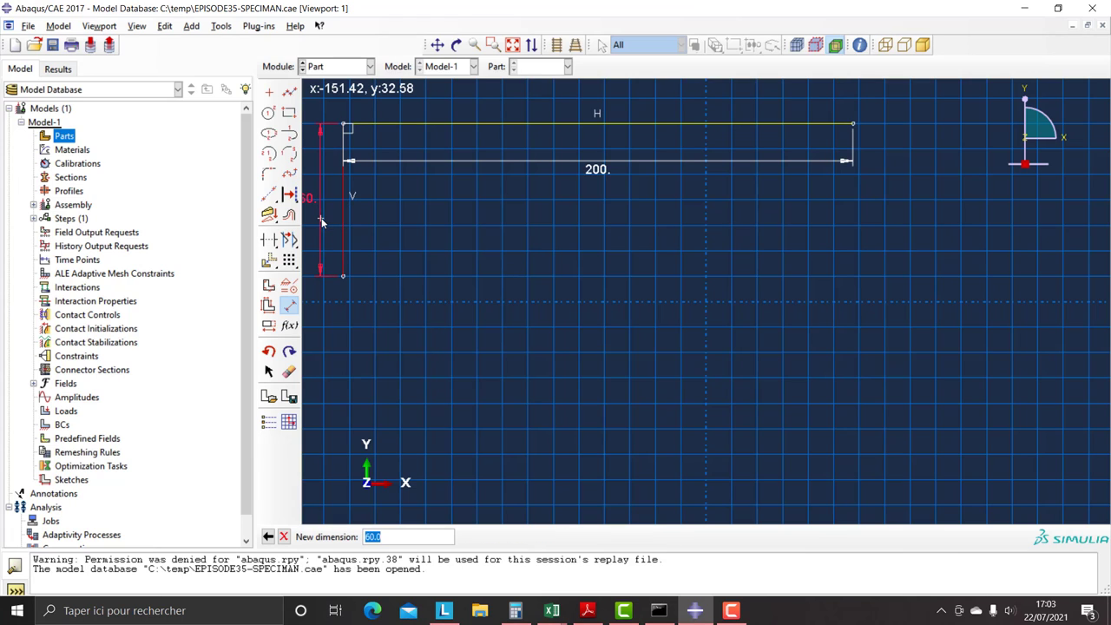
Sketch a rectangular notch about 62.5 deep and 20 high from the vertical line's lower end, returning to the left edge
{"action": "left_click", "coordinate": [289, 93]}
{"action": "left_click", "coordinate": [344, 276]}
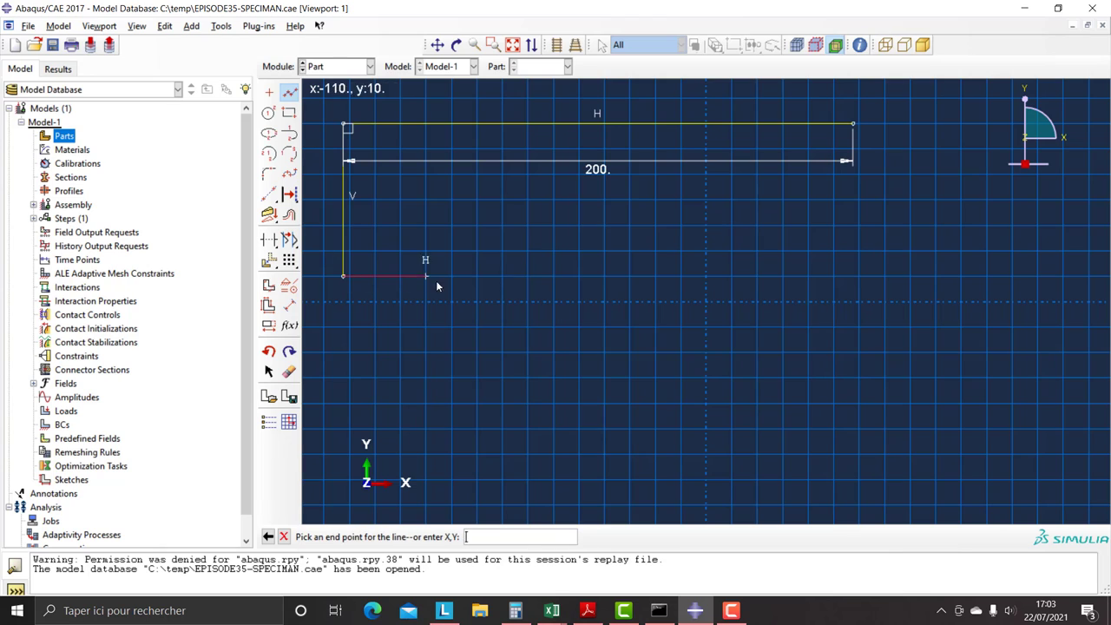
{"action": "left_click", "coordinate": [502, 277]}
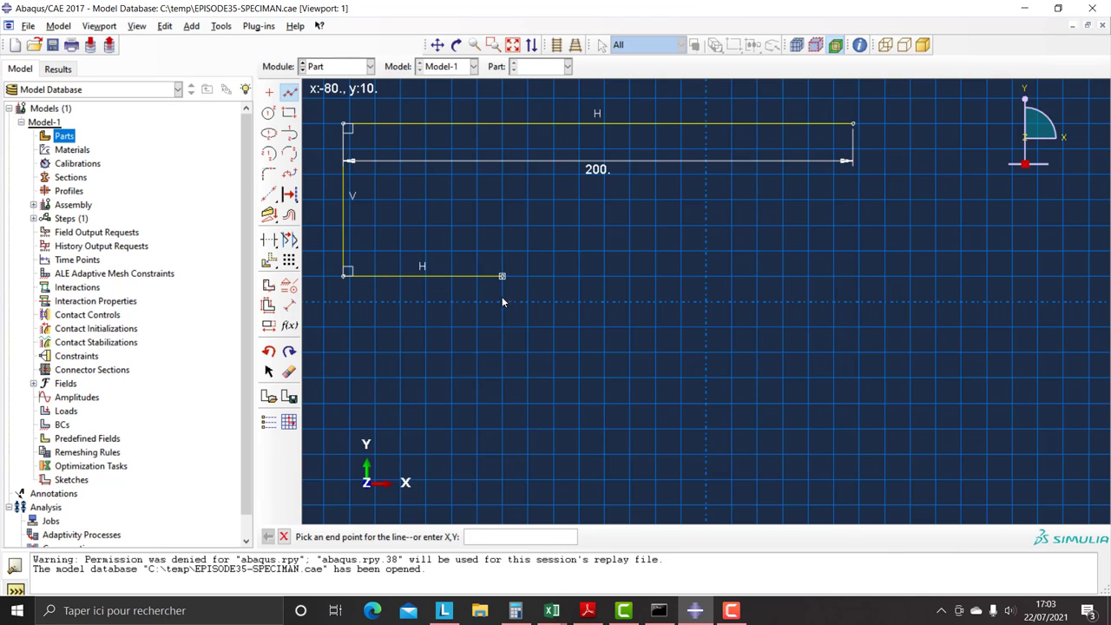
{"action": "left_click", "coordinate": [504, 329]}
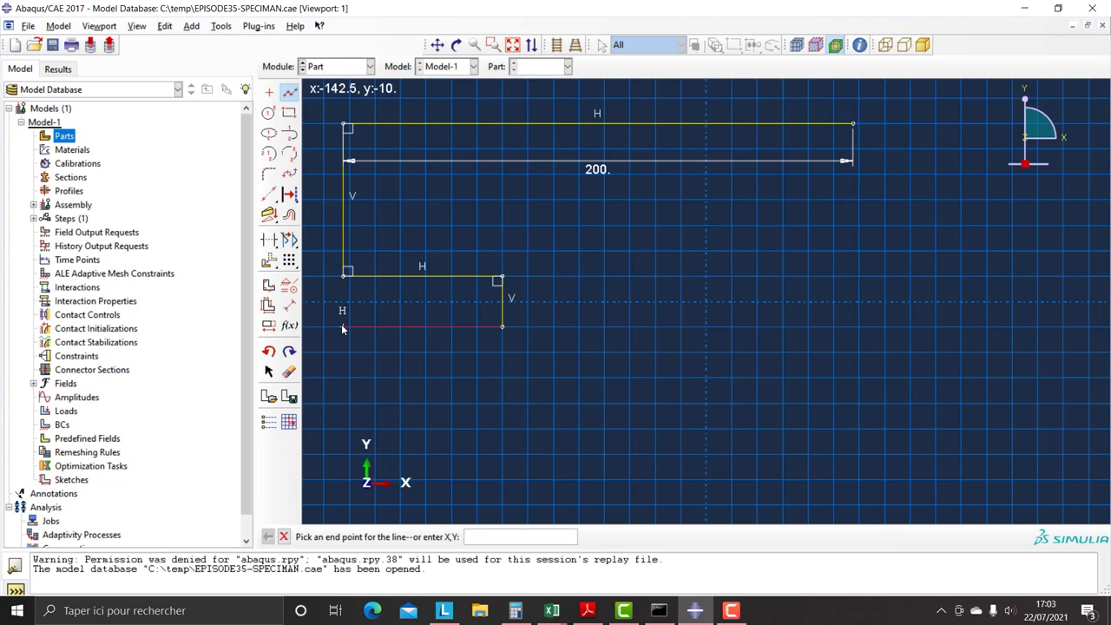
{"action": "left_click", "coordinate": [343, 329]}
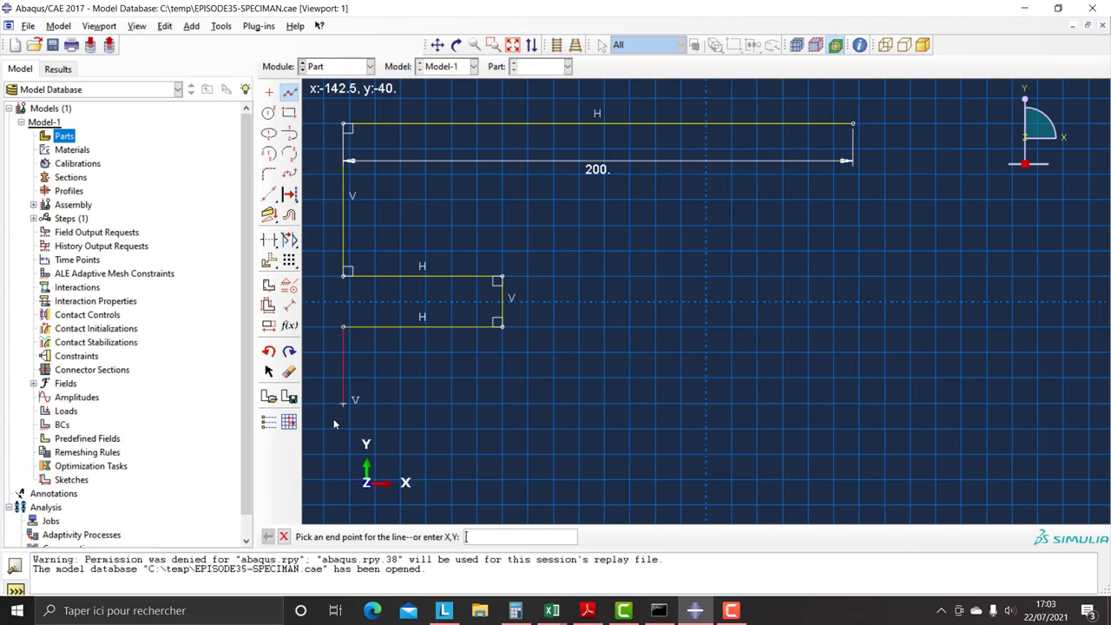
Close the outline with a left edge about 70 long below the notch, a bottom edge and a right edge up to the top line
{"action": "left_click", "coordinate": [344, 505]}
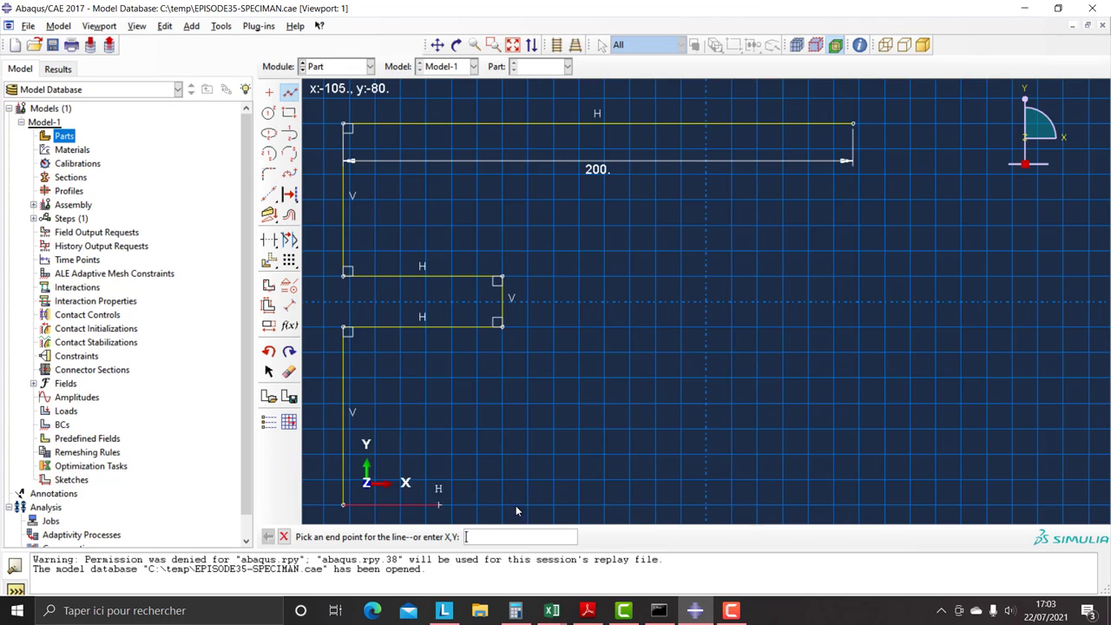
{"action": "left_click", "coordinate": [848, 503]}
{"action": "left_click", "coordinate": [853, 124]}
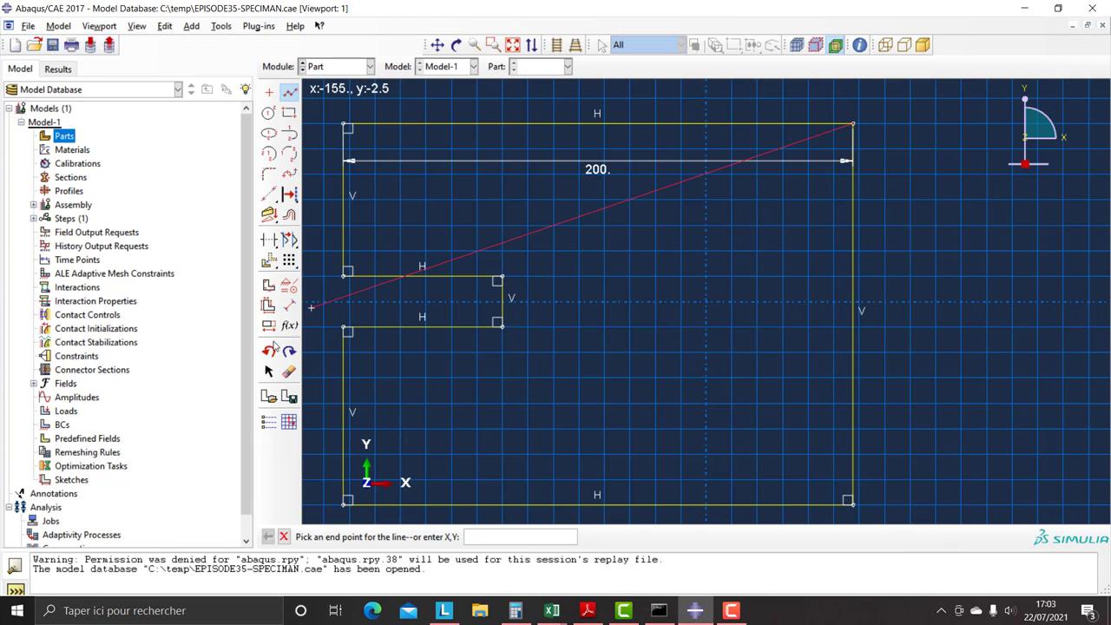
Dimension the left edge below the notch and set its length to 60
{"action": "left_click", "coordinate": [289, 304]}
{"action": "left_click", "coordinate": [346, 398]}
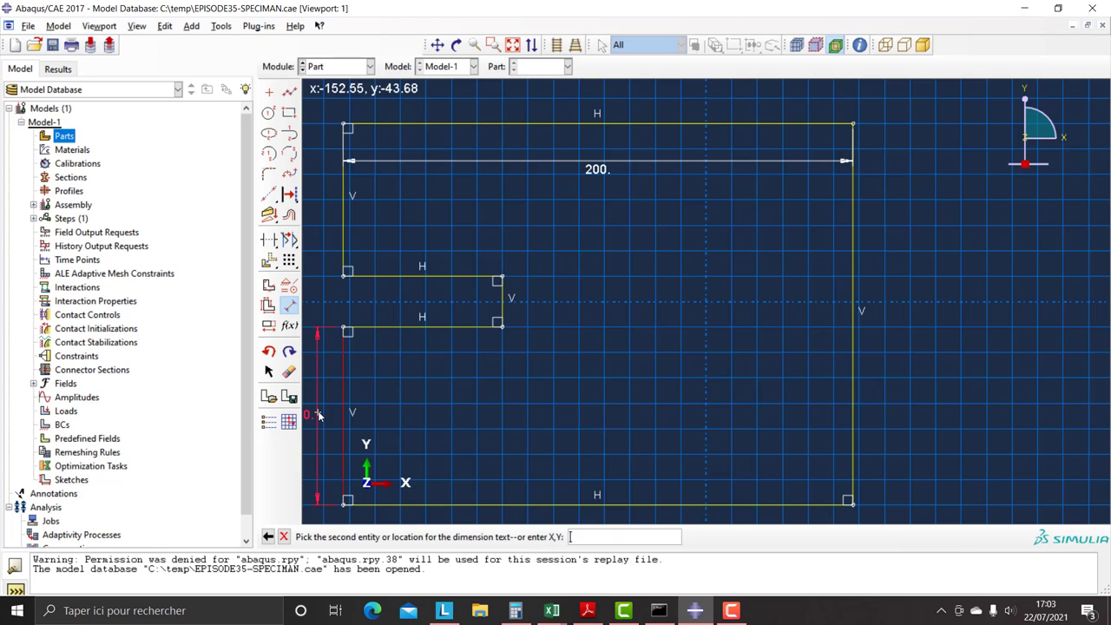
{"action": "left_click", "coordinate": [319, 415]}
{"action": "type", "text": "60"}
{"action": "key", "text": "Return"}
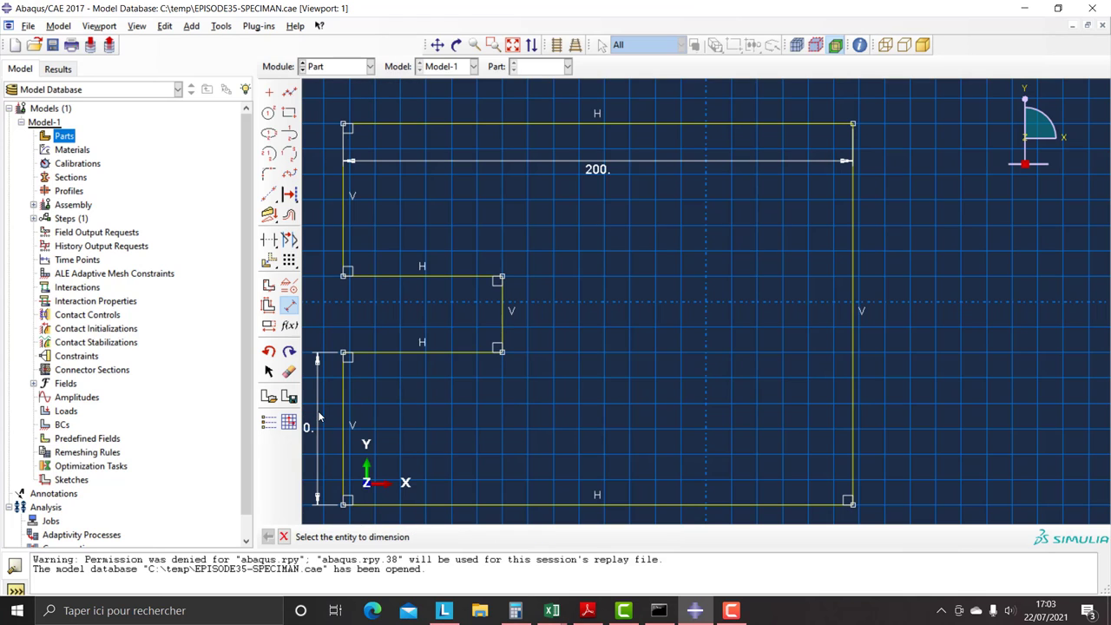
Dimension the notch's closed end edge outside the left side of the plate and set its height to 15
{"action": "left_click", "coordinate": [503, 311]}
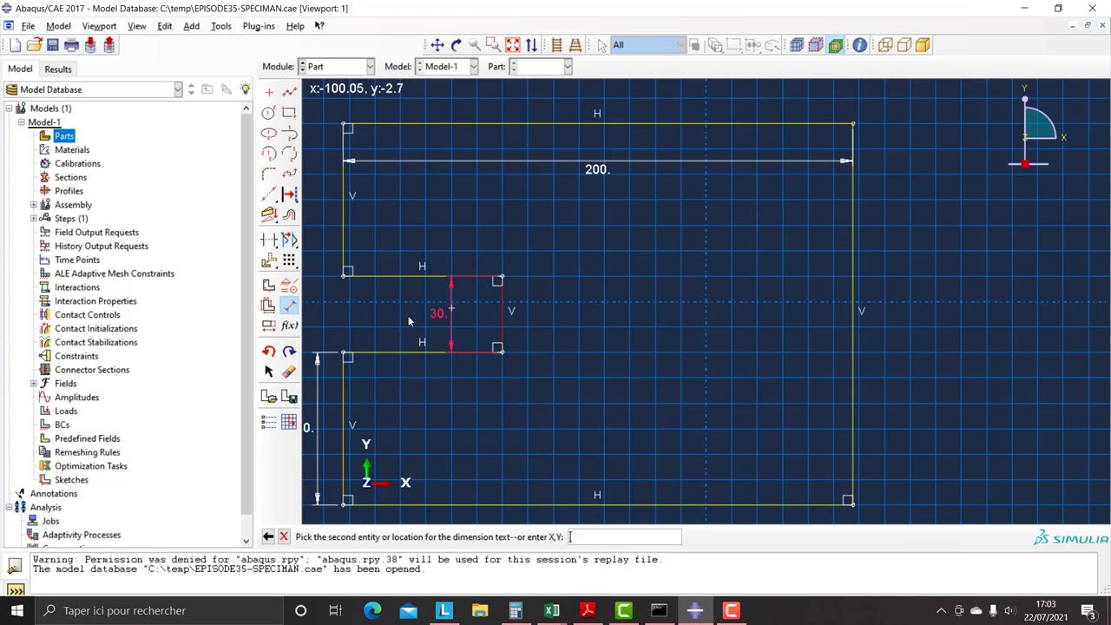
{"action": "left_click", "coordinate": [318, 328]}
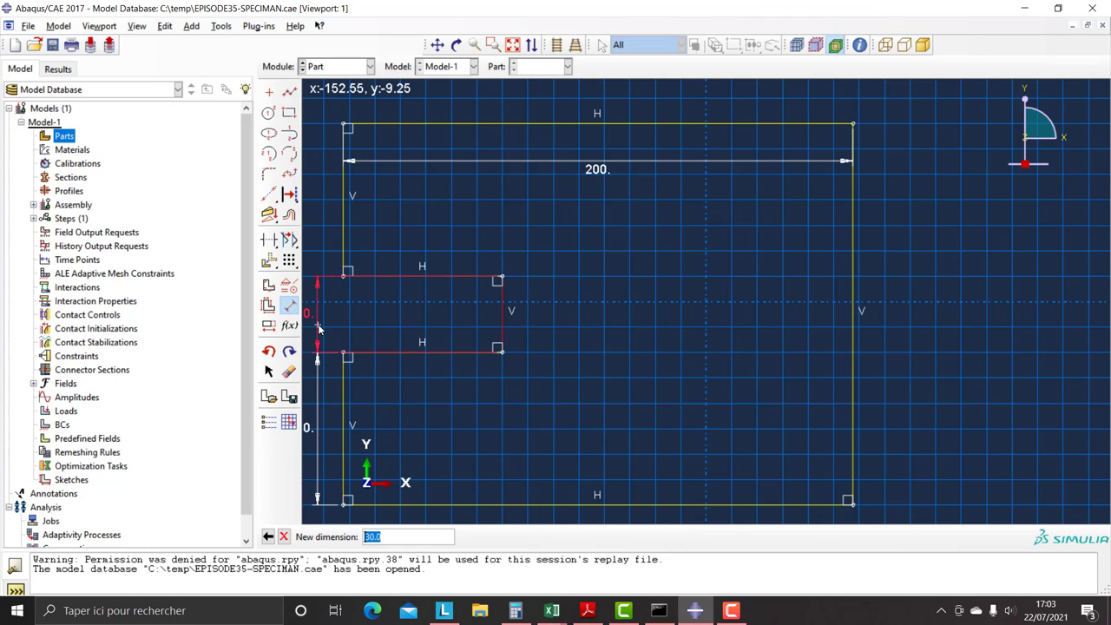
{"action": "type", "text": "15"}
{"action": "key", "text": "Return"}
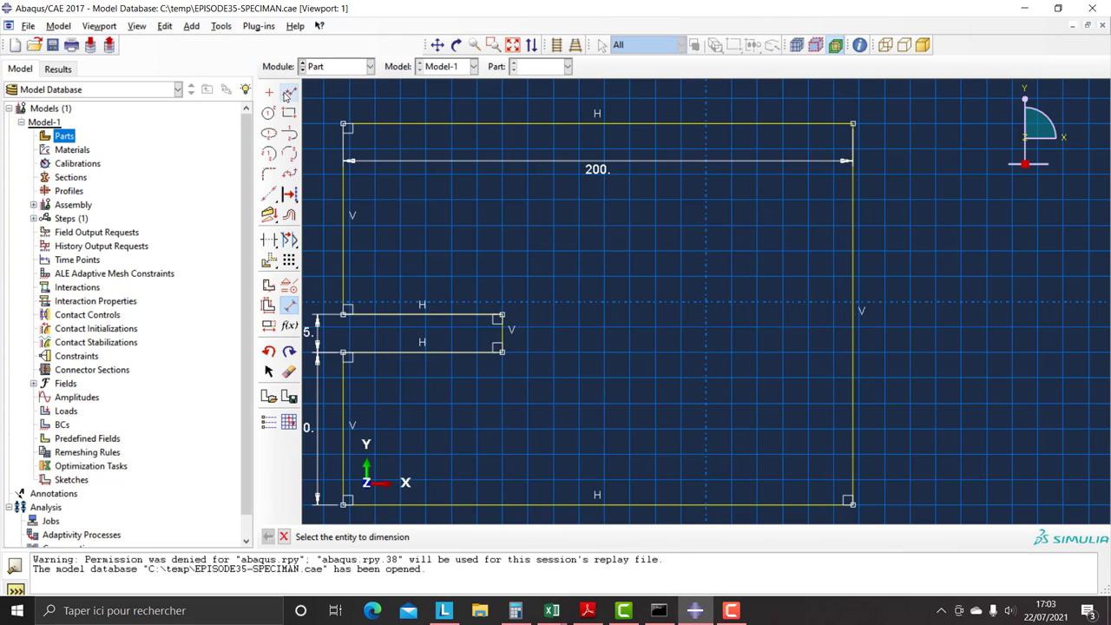
Draw a horizontal construction line through the middle of the notch at about y -12.5
{"action": "left_click", "coordinate": [289, 91]}
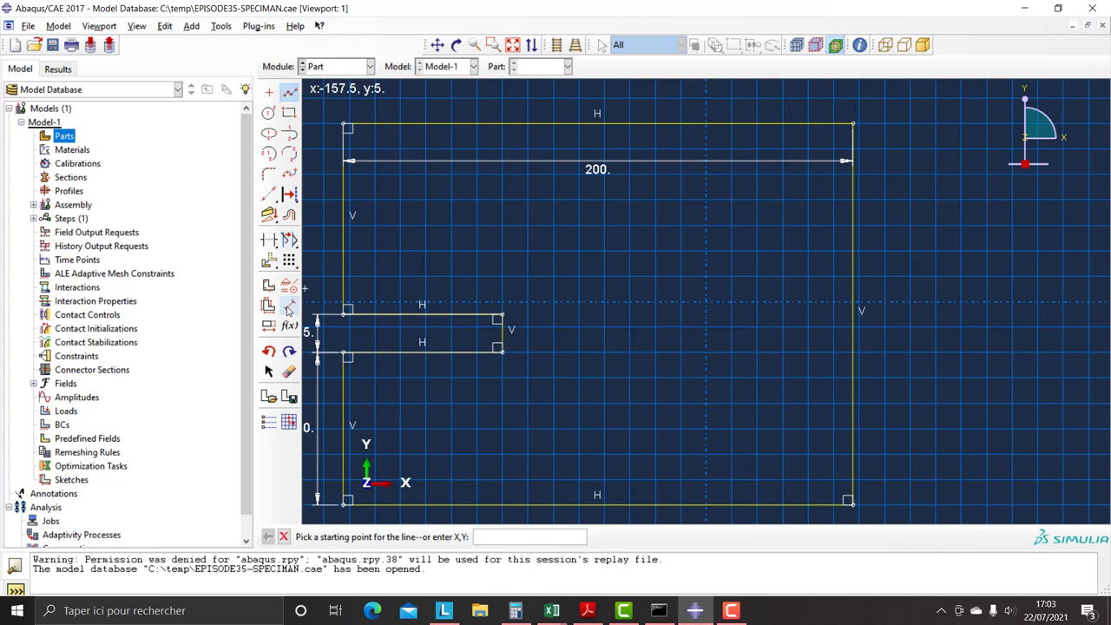
{"action": "left_click", "coordinate": [268, 193]}
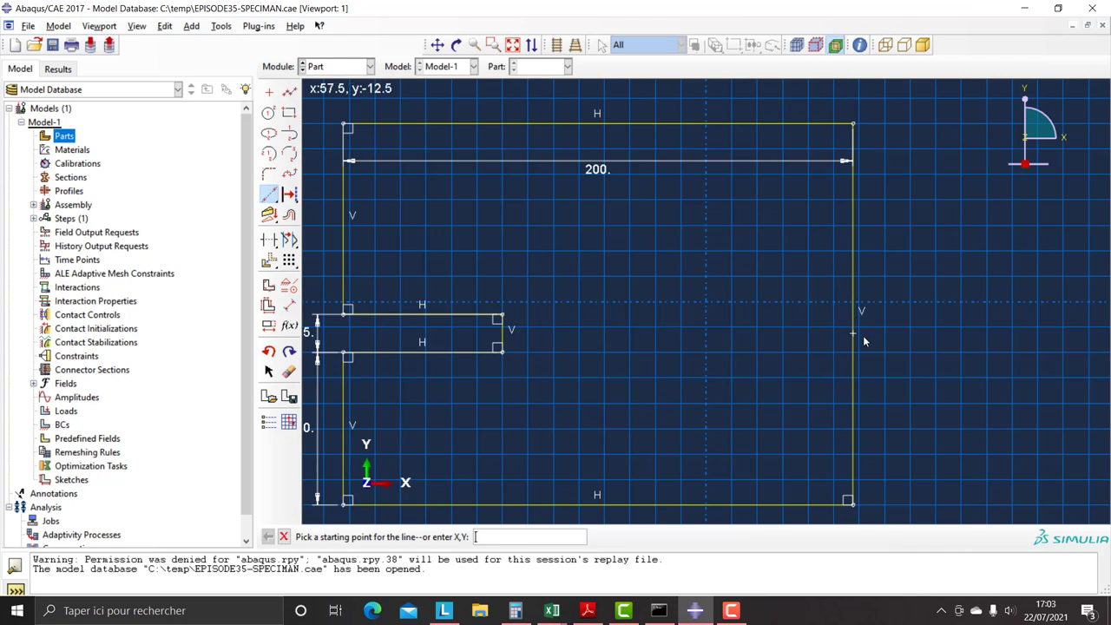
{"action": "left_click", "coordinate": [314, 335]}
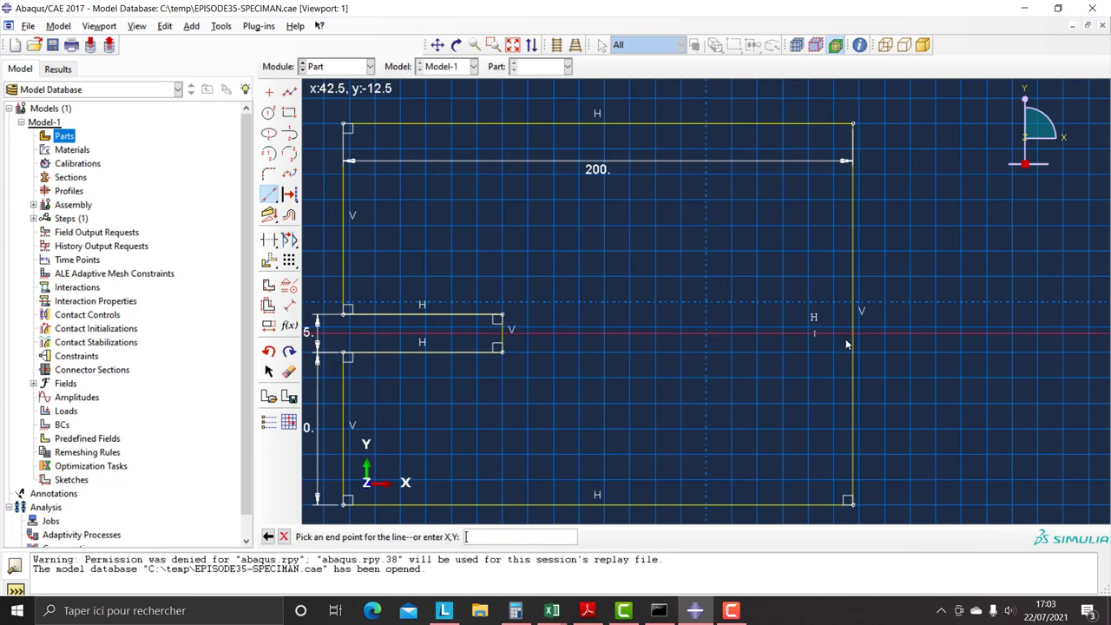
{"action": "left_click", "coordinate": [947, 338]}
{"action": "scroll", "coordinate": [447, 356], "scroll_direction": "up", "scroll_amount": 3}
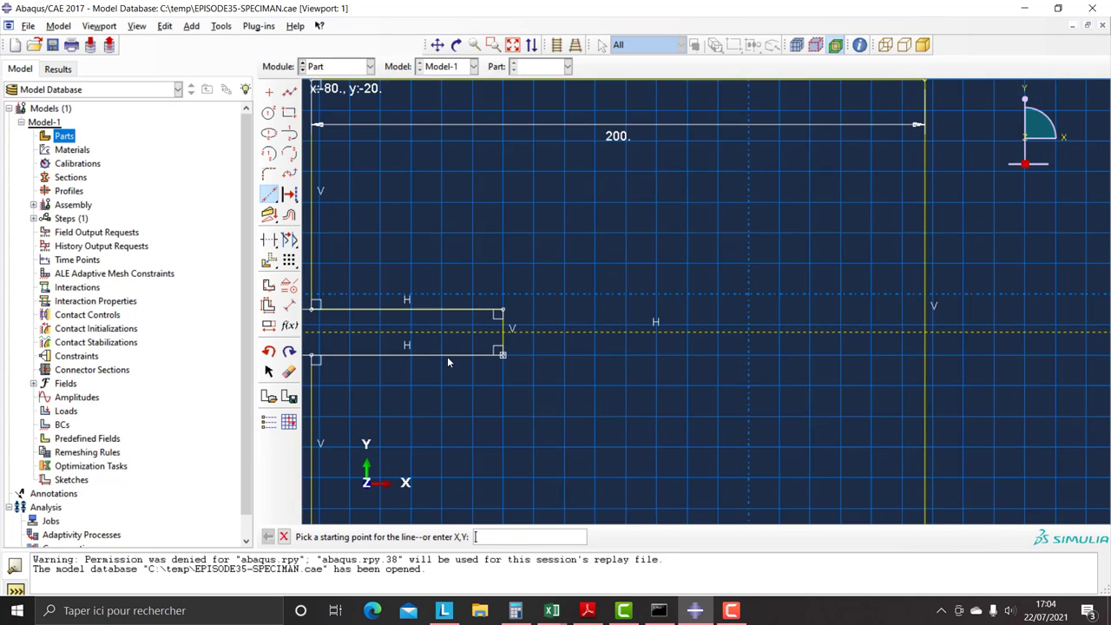
{"action": "scroll", "coordinate": [443, 365], "scroll_direction": "down", "scroll_amount": 2}
{"action": "scroll", "coordinate": [325, 217], "scroll_direction": "down", "scroll_amount": 1}
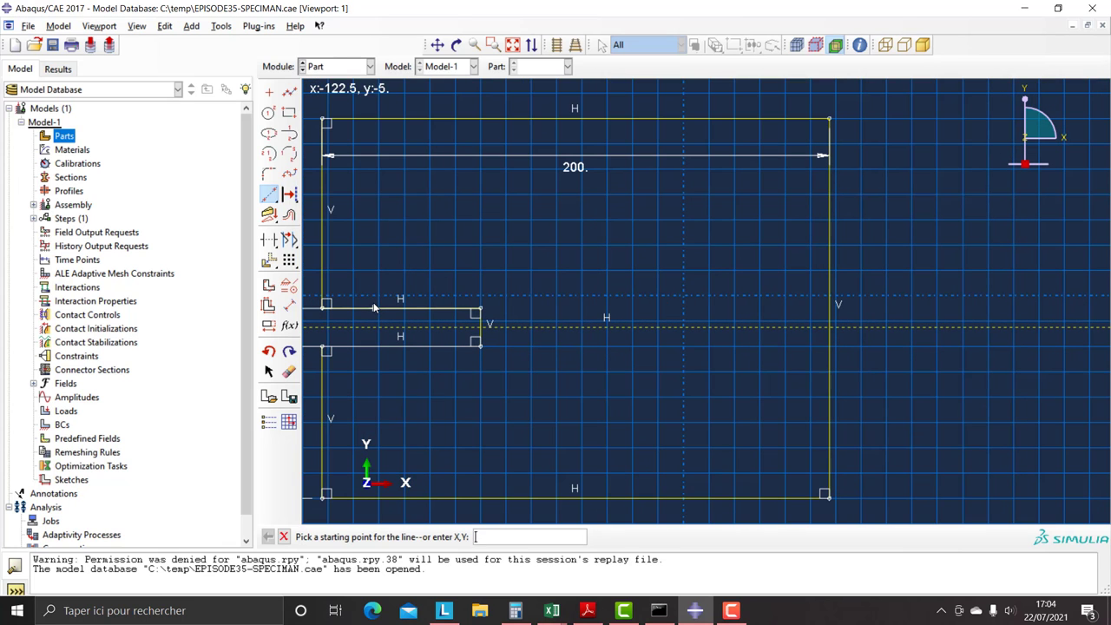
{"action": "left_click", "coordinate": [289, 304]}
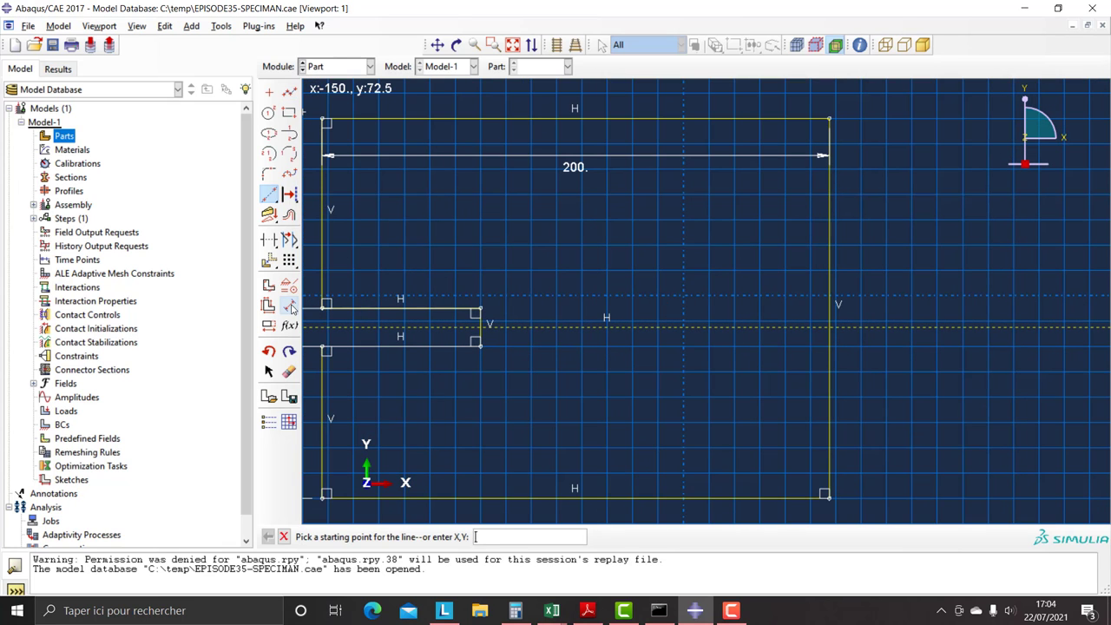
{"action": "left_click", "coordinate": [397, 308]}
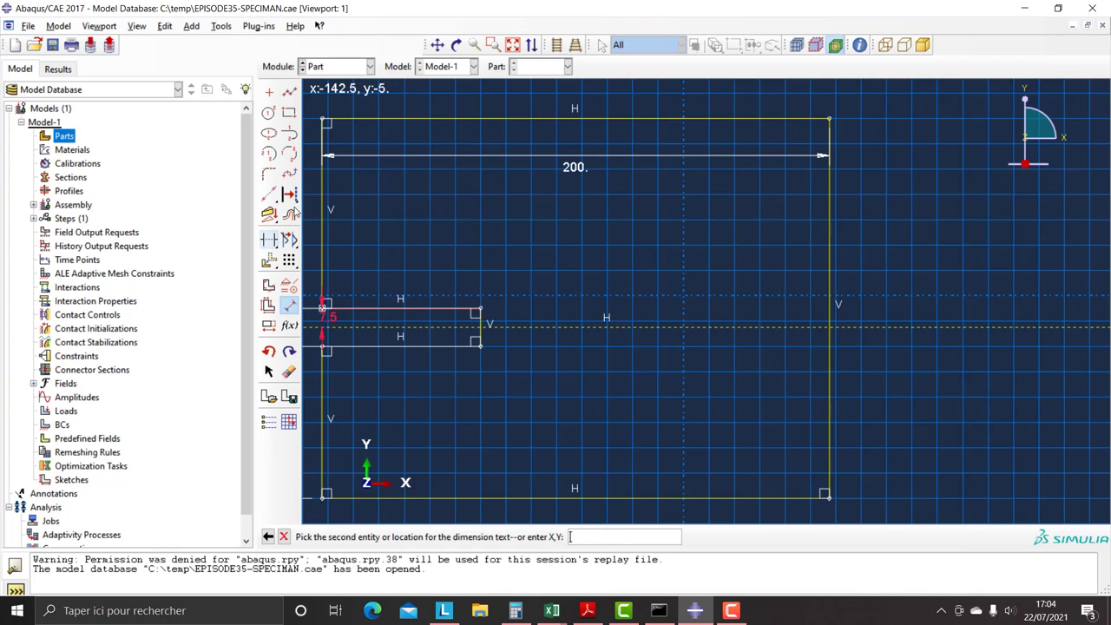
{"action": "left_click", "coordinate": [290, 305]}
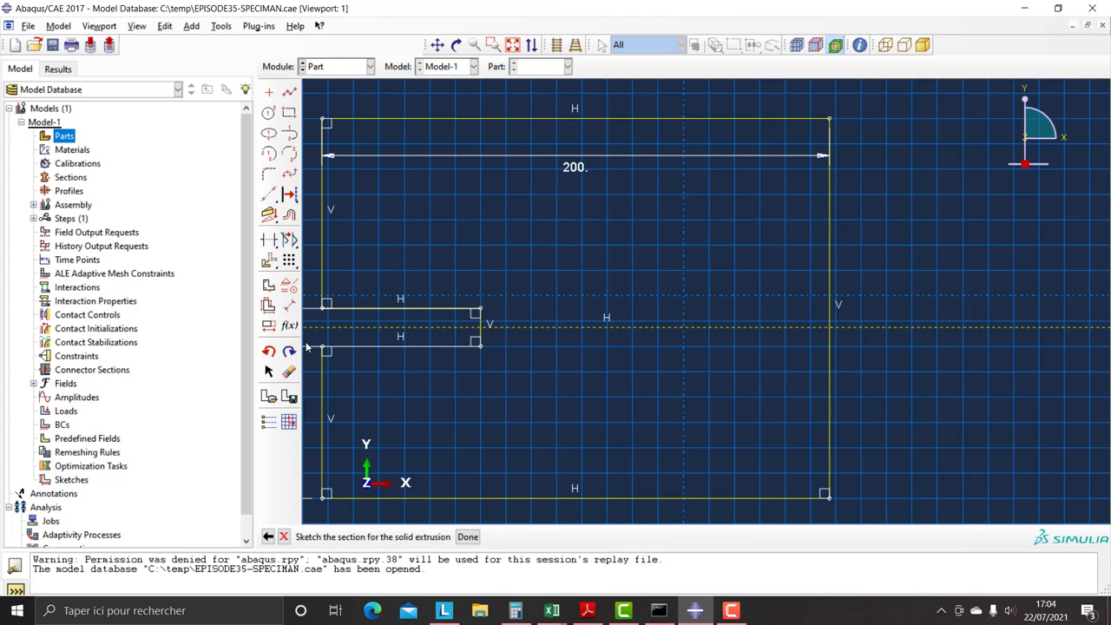
Draw a semicircular arc on the notch's closed end, centred on the construction line from upper to lower corner, and delete the construction line
{"action": "left_click", "coordinate": [269, 153]}
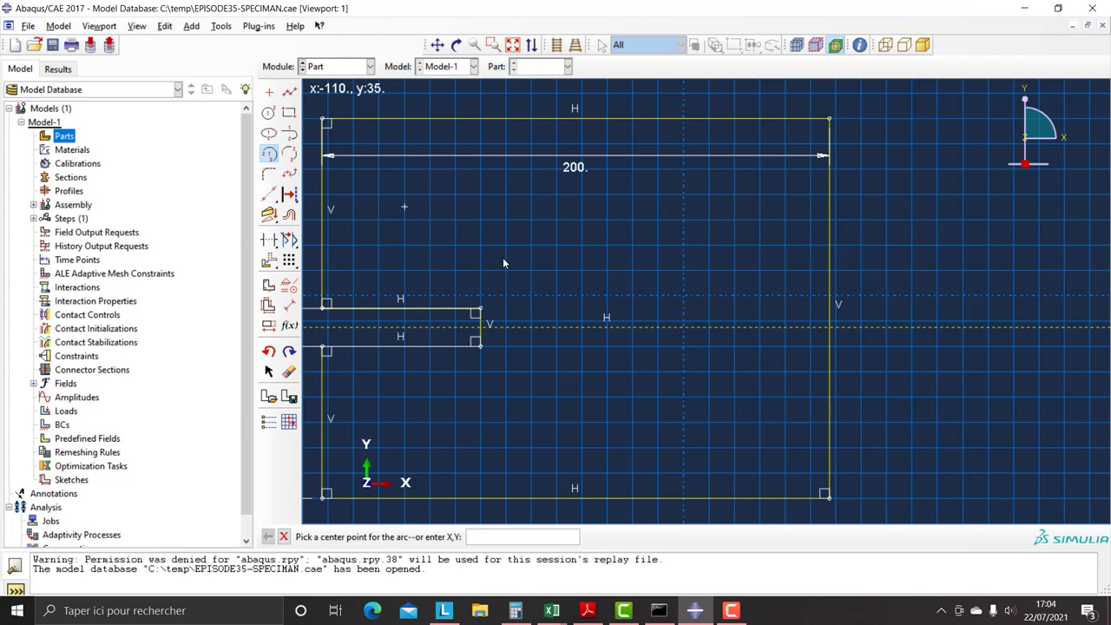
{"action": "left_click", "coordinate": [479, 326]}
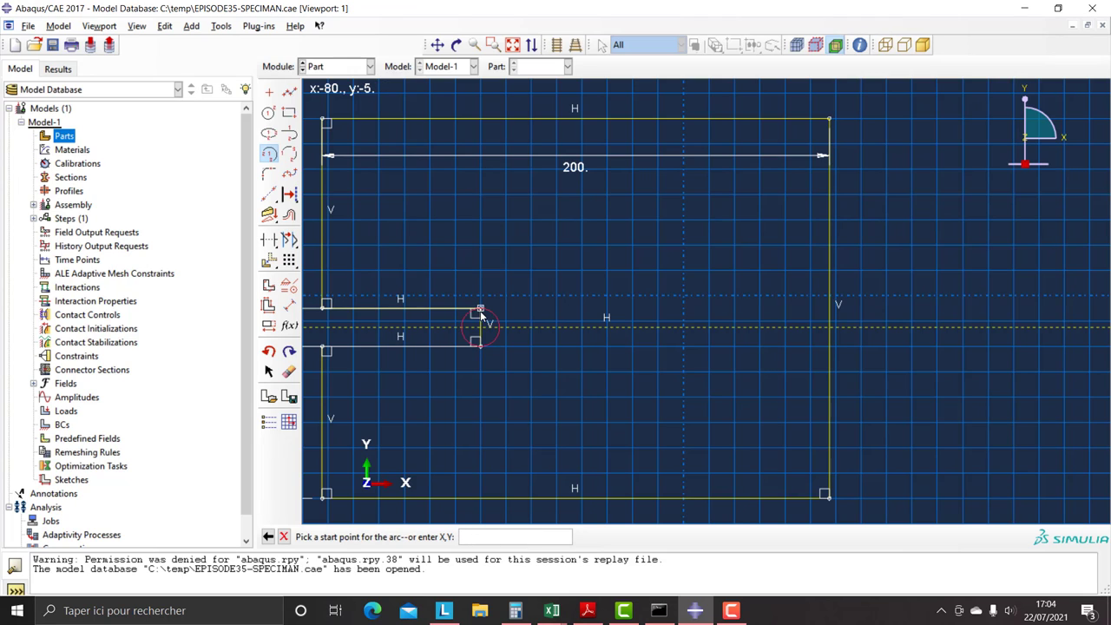
{"action": "left_click", "coordinate": [480, 309]}
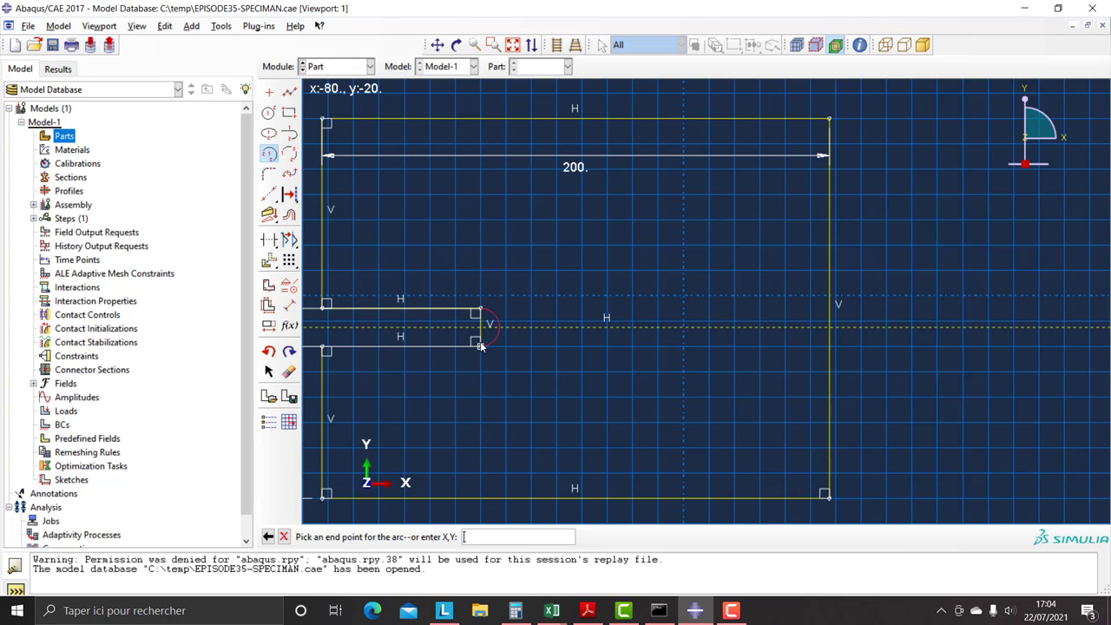
{"action": "left_click", "coordinate": [480, 341]}
{"action": "left_click", "coordinate": [289, 371]}
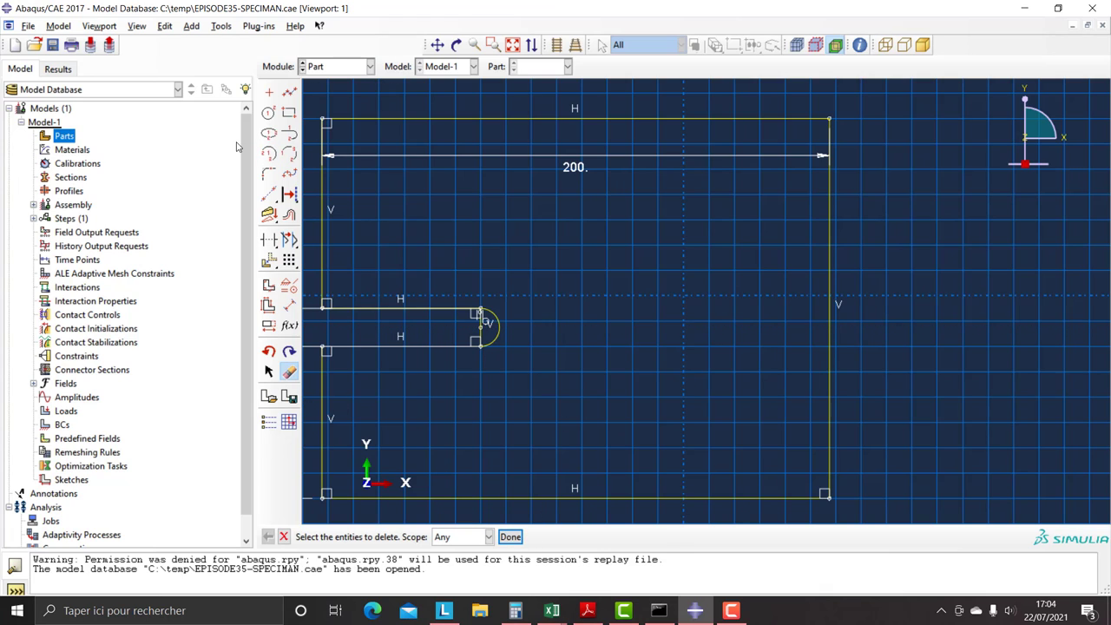
Sketch a circle of about 15.2 radius near the plate's upper left corner, above the notch
{"action": "left_click", "coordinate": [268, 114]}
{"action": "left_click", "coordinate": [386, 194]}
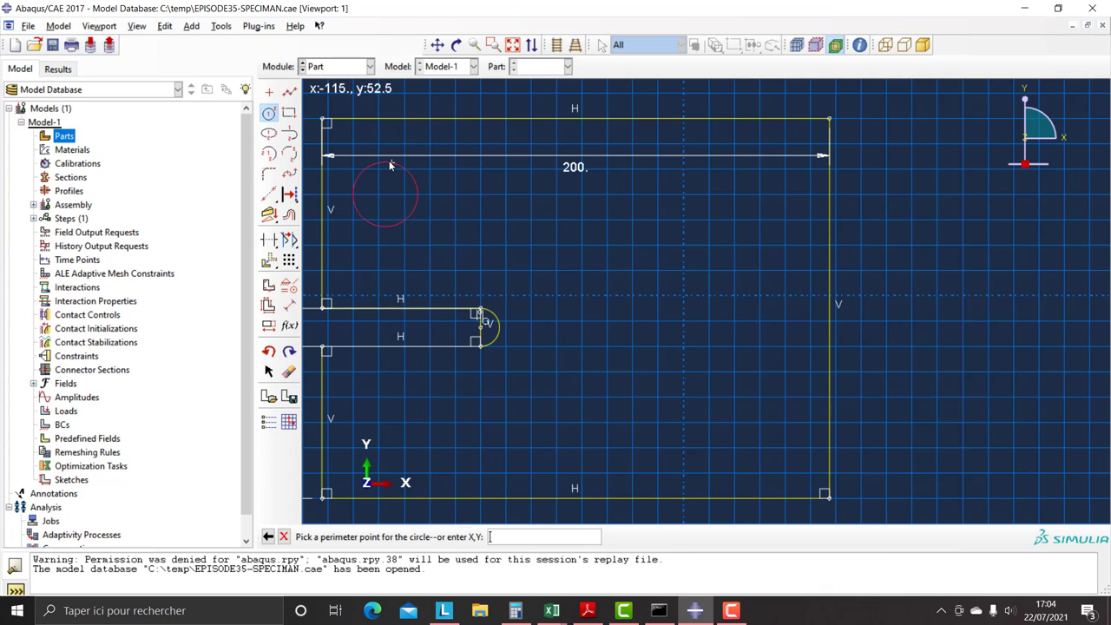
{"action": "left_click", "coordinate": [391, 157]}
Dimension the circle's radius and set it to 15
{"action": "left_click", "coordinate": [288, 305]}
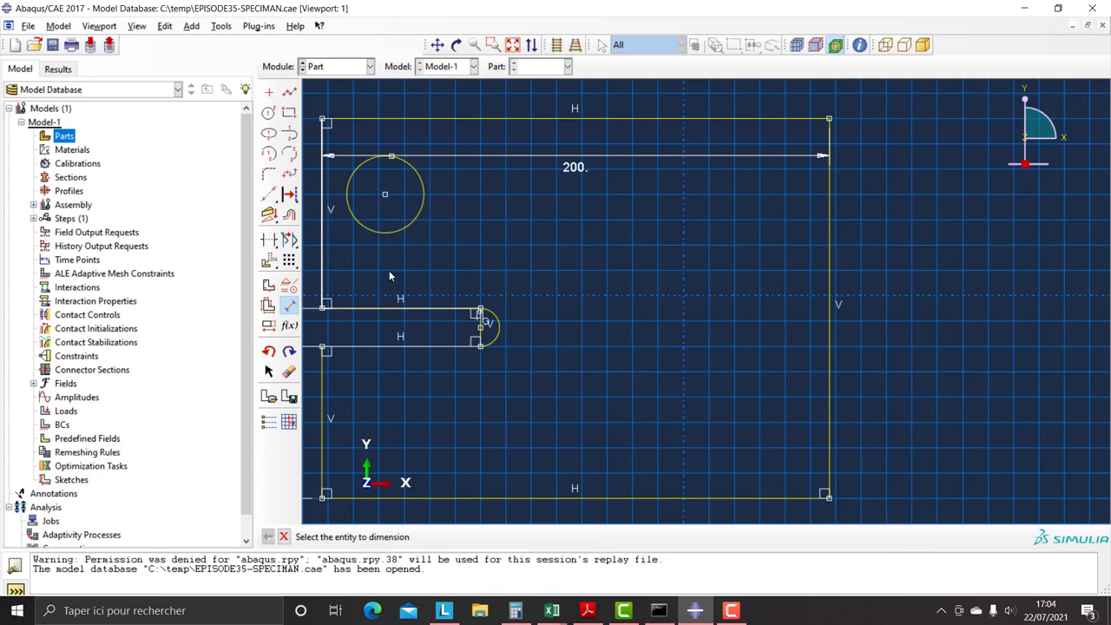
{"action": "left_click", "coordinate": [402, 230]}
{"action": "left_click", "coordinate": [485, 235]}
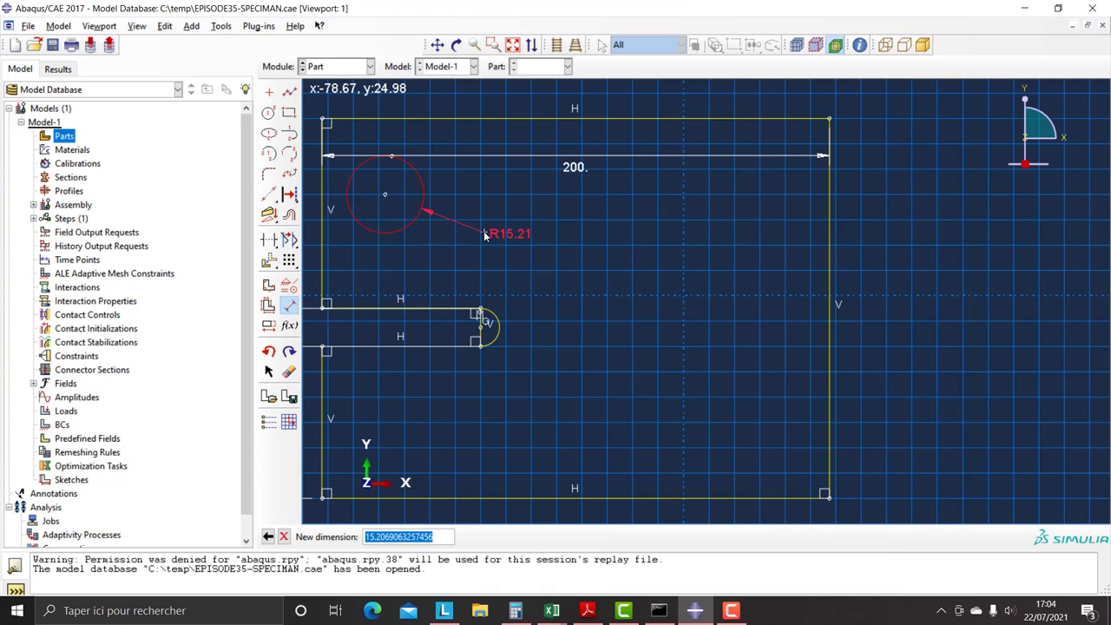
{"action": "type", "text": "1"}
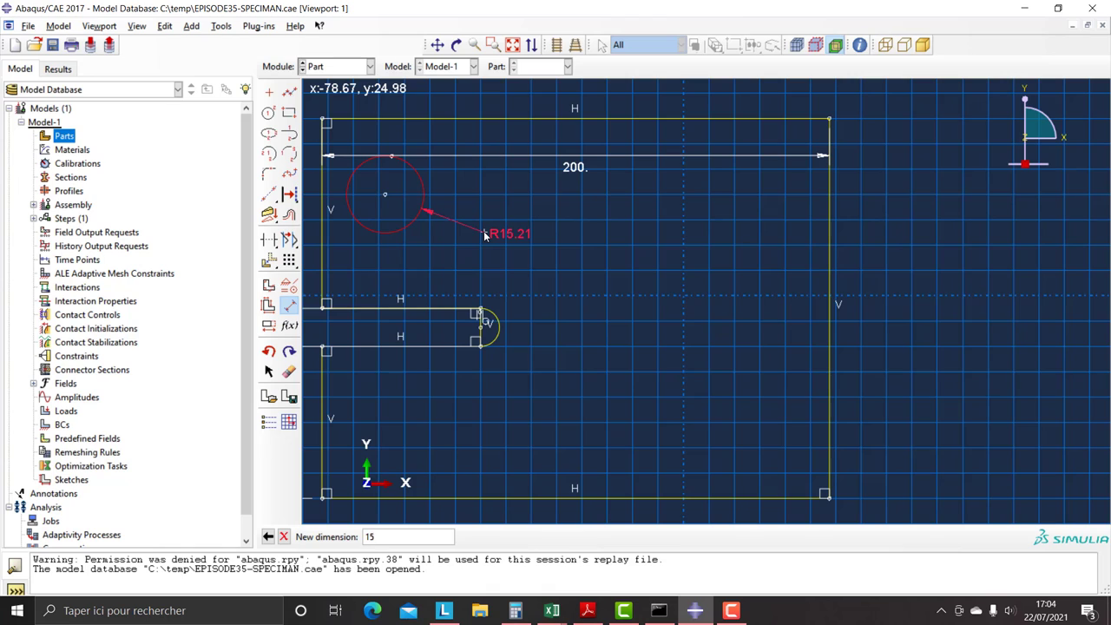
{"action": "type", "text": "5"}
{"action": "key", "text": "Return"}
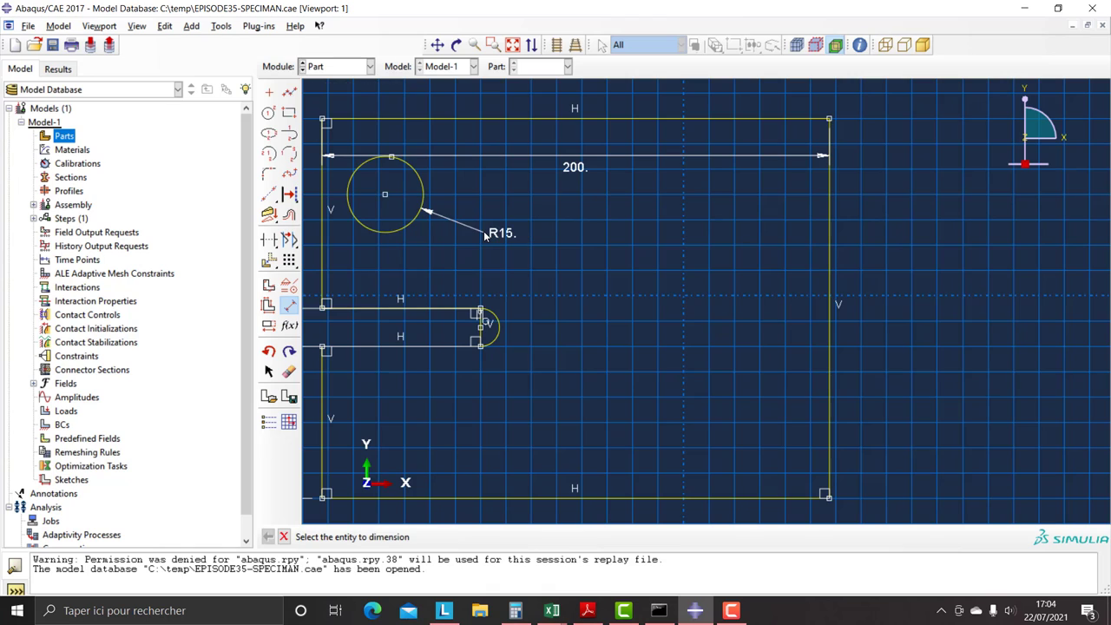
Sketch a circle of about 17.7 radius near the plate's lower left corner, below the notch
{"action": "left_click", "coordinate": [269, 113]}
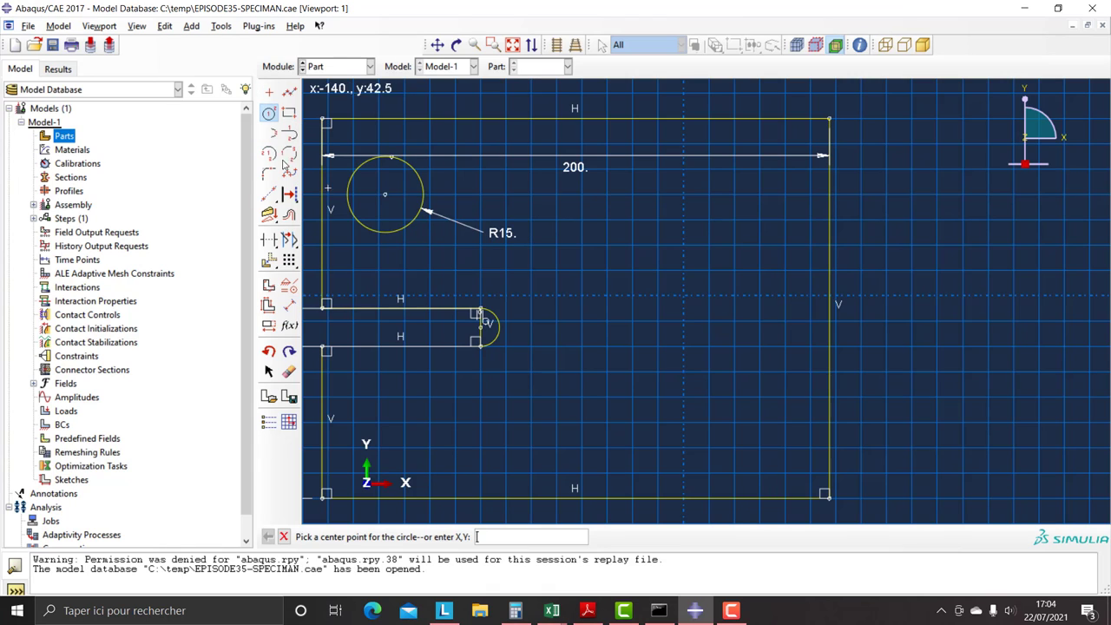
{"action": "left_click", "coordinate": [384, 436]}
{"action": "left_click", "coordinate": [392, 391]}
Dimension the lower circle's radius and set it to 15
{"action": "left_click", "coordinate": [289, 305]}
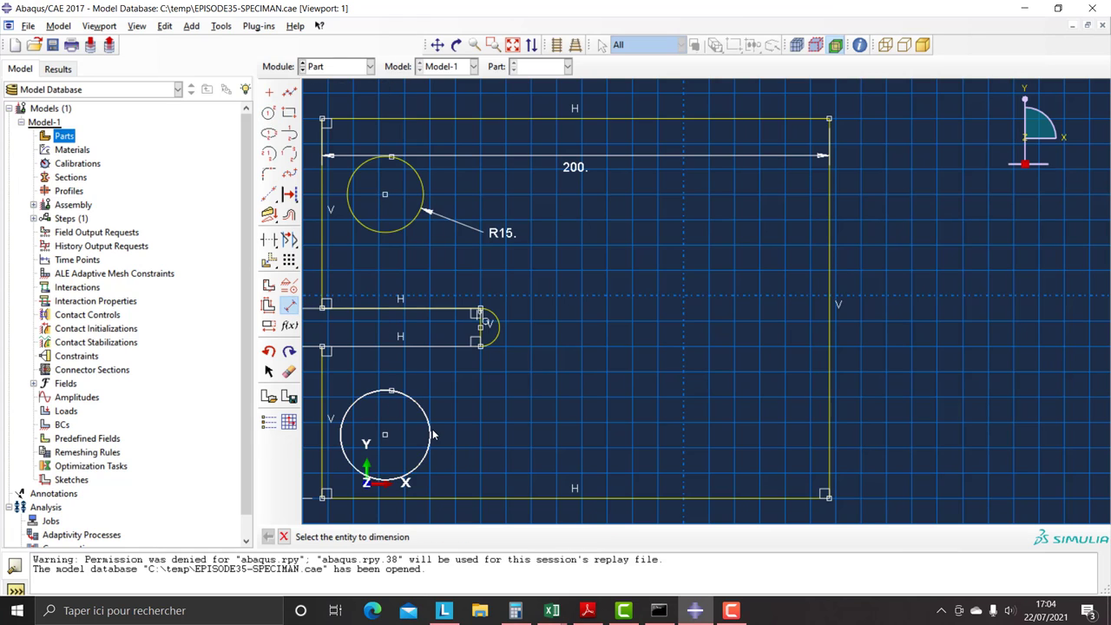
{"action": "left_click", "coordinate": [431, 431]}
{"action": "left_click", "coordinate": [499, 420]}
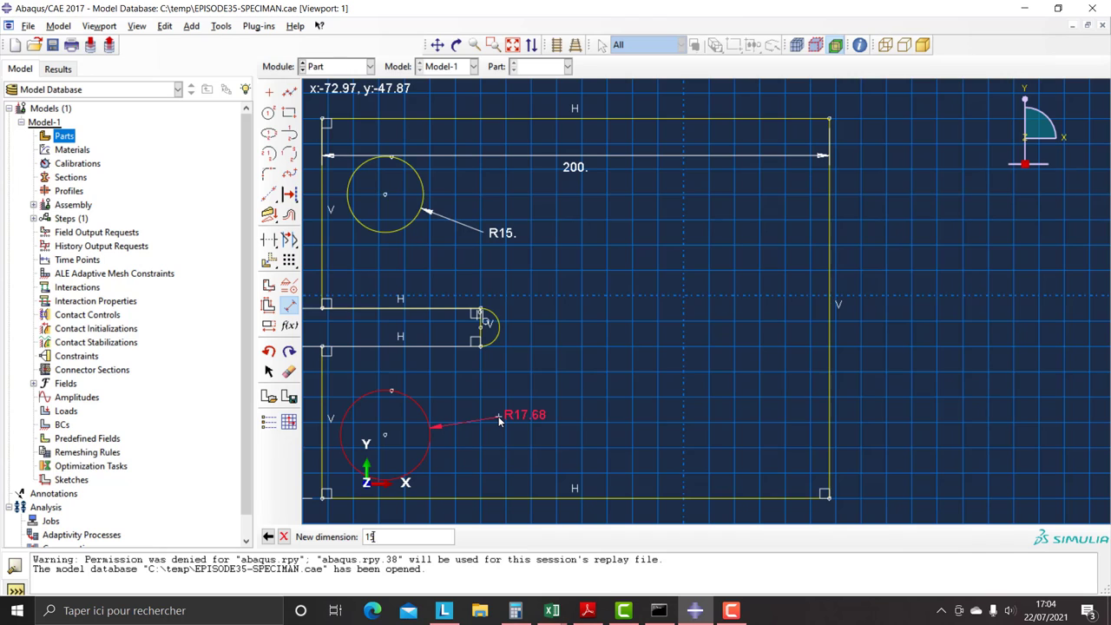
{"action": "type", "text": "15"}
{"action": "key", "text": "Return"}
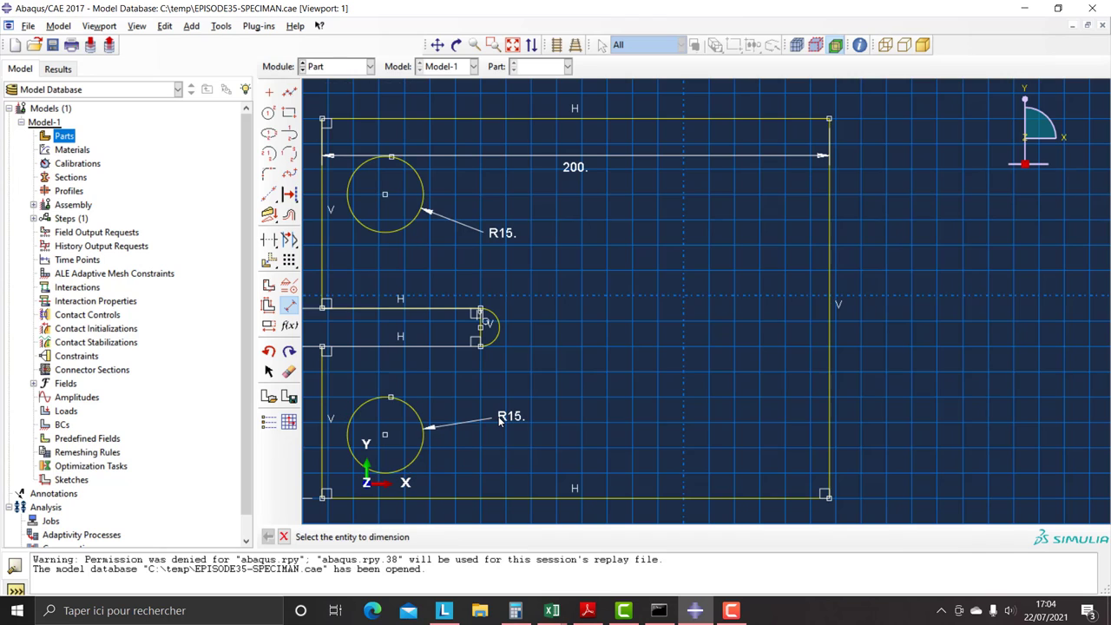
{"action": "left_click", "coordinate": [385, 193]}
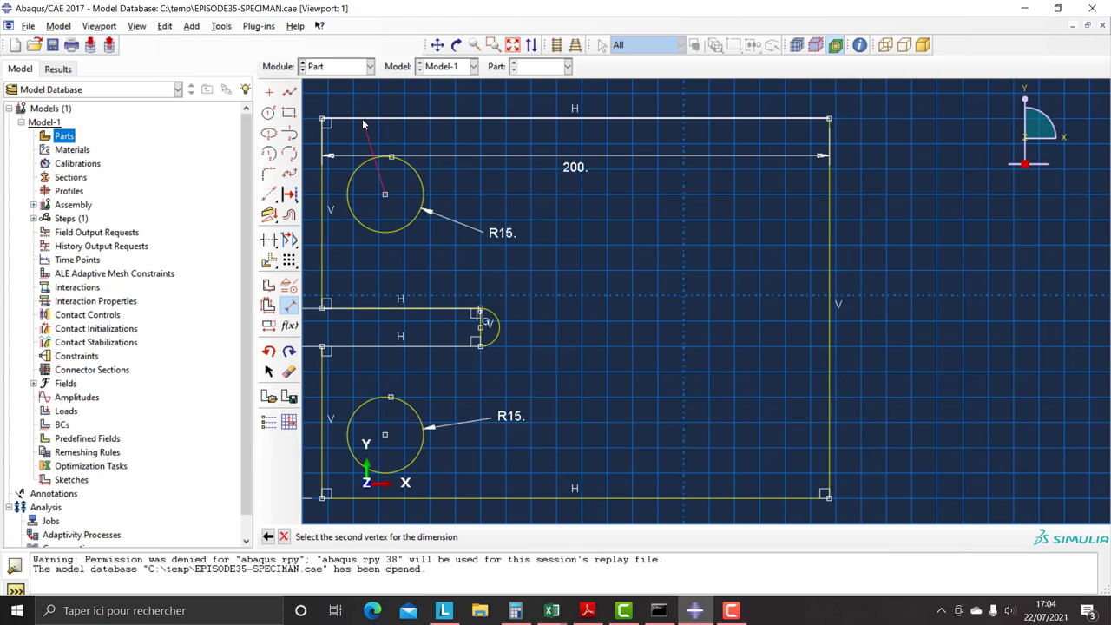
{"action": "left_click", "coordinate": [363, 123]}
{"action": "left_click", "coordinate": [458, 153]}
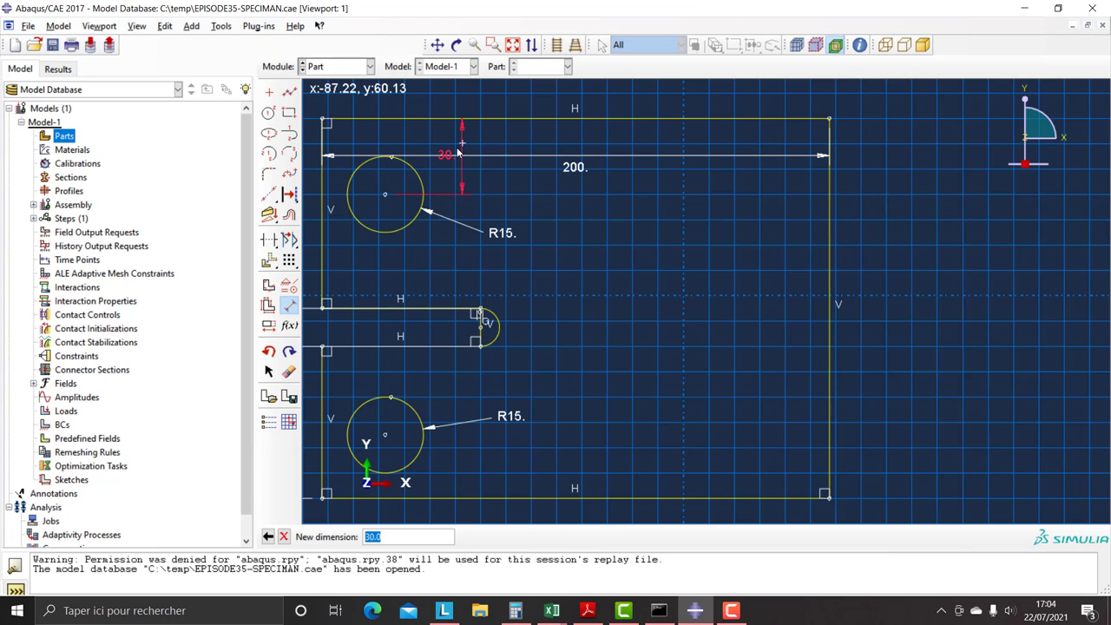
Dimension the vertical distance from the notch's lower edge to the lower circle's centre and set it to 30
{"action": "left_click", "coordinate": [288, 305]}
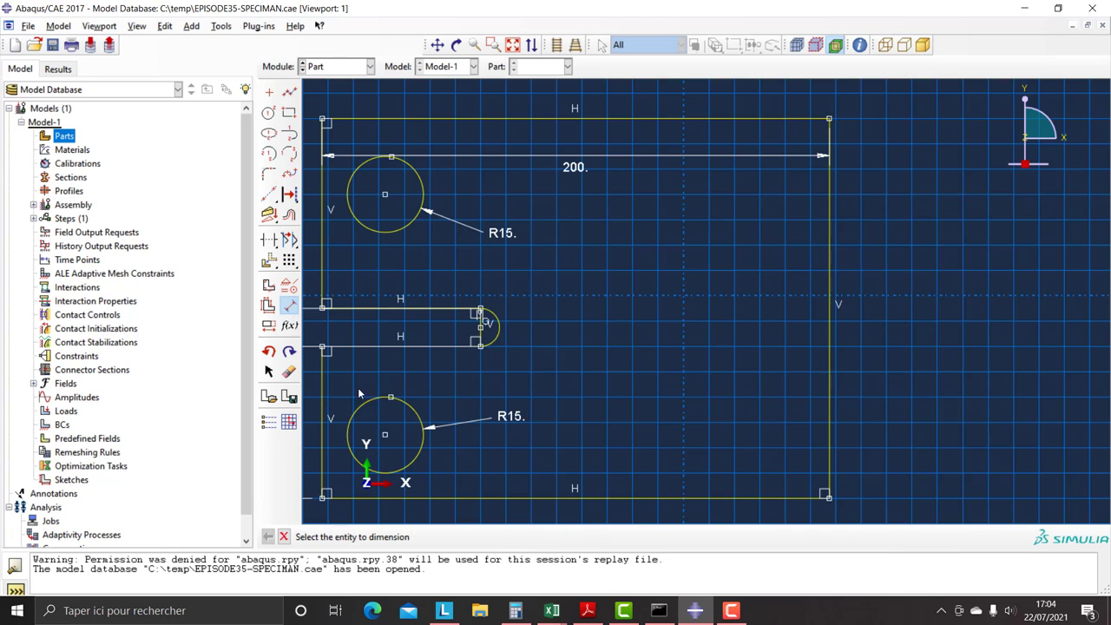
{"action": "left_click", "coordinate": [384, 434]}
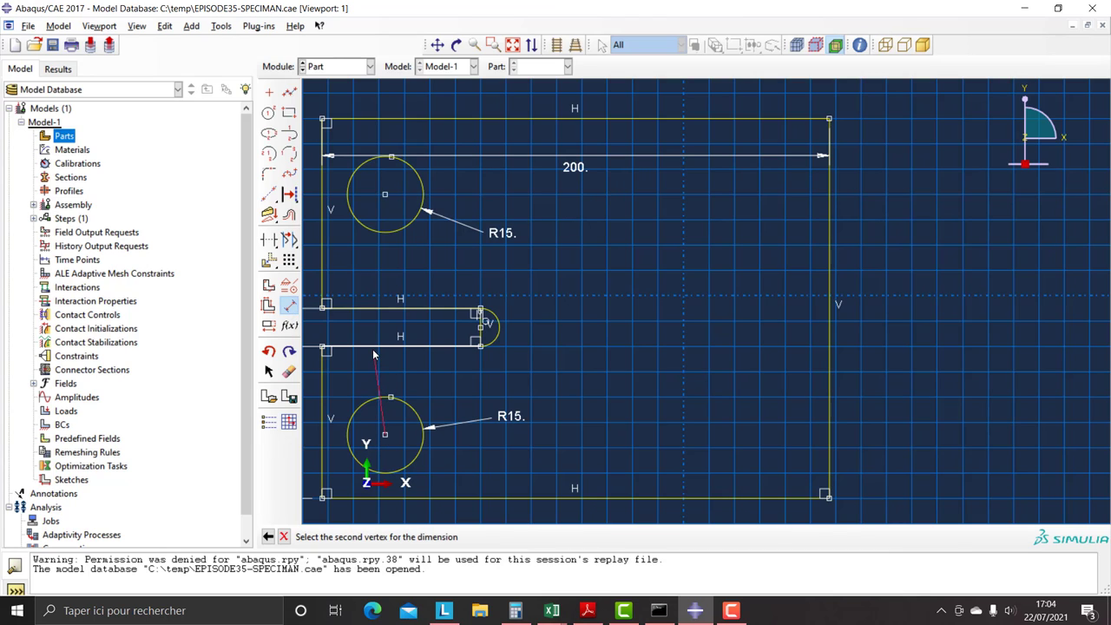
{"action": "left_click", "coordinate": [324, 348]}
{"action": "left_click", "coordinate": [436, 388]}
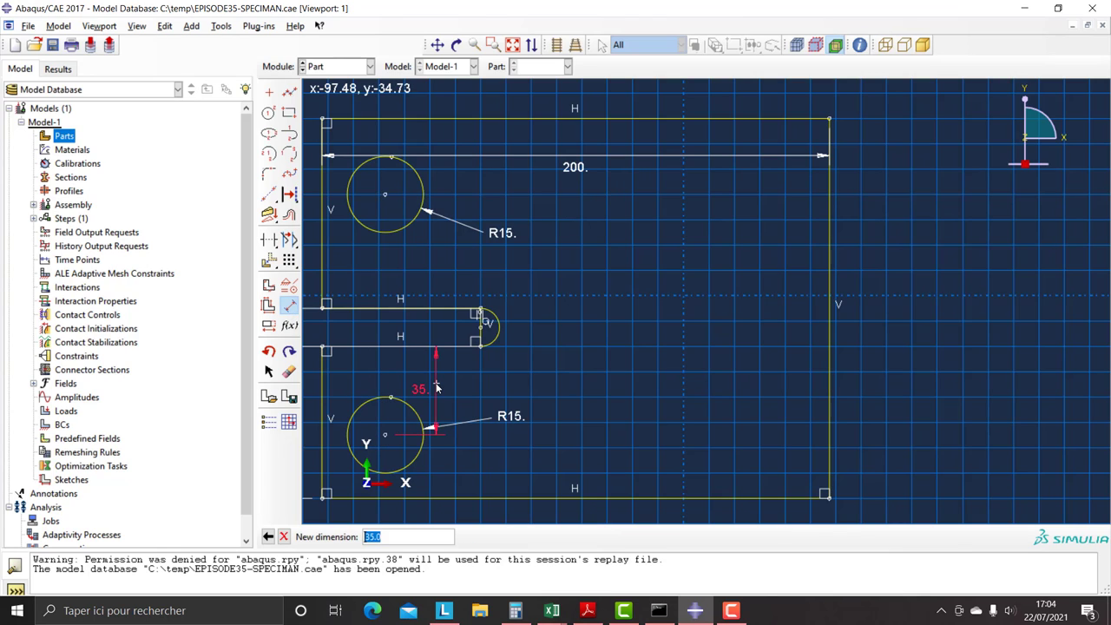
{"action": "type", "text": "30"}
{"action": "key", "text": "Return"}
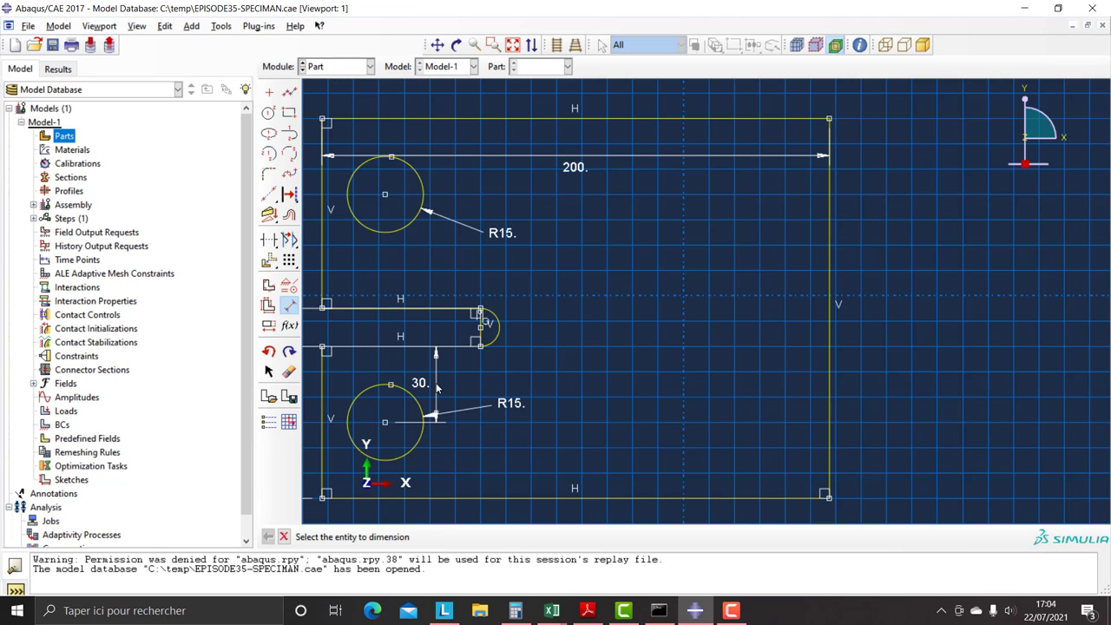
{"action": "left_click", "coordinate": [284, 537]}
Delete the vertical line that crosses the notch at the start of its rounded end
{"action": "left_click", "coordinate": [469, 537]}
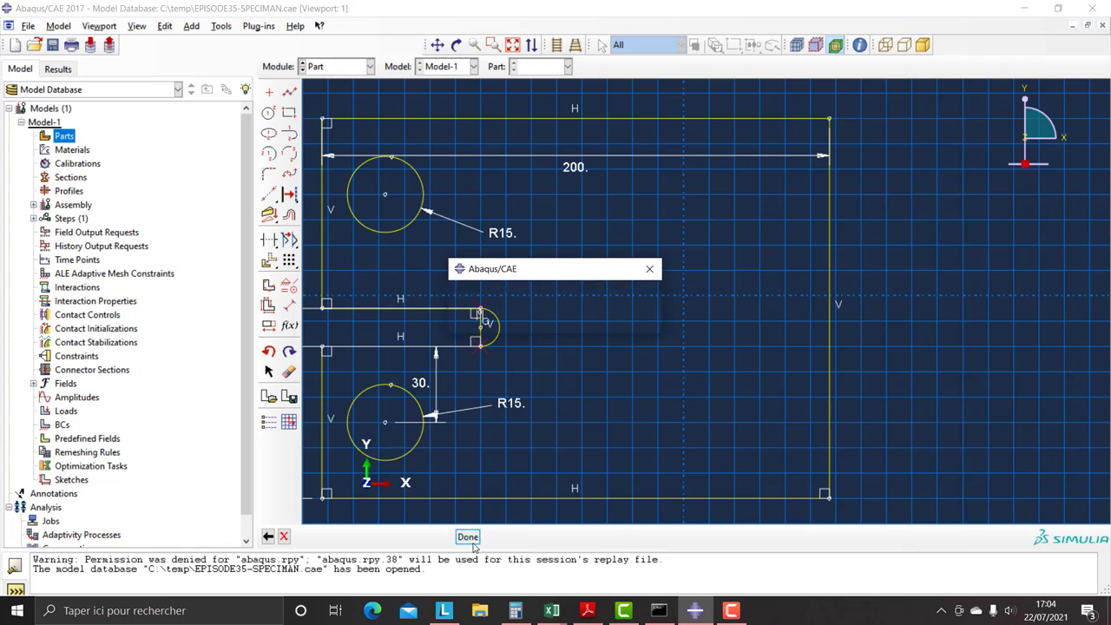
{"action": "left_click", "coordinate": [553, 322]}
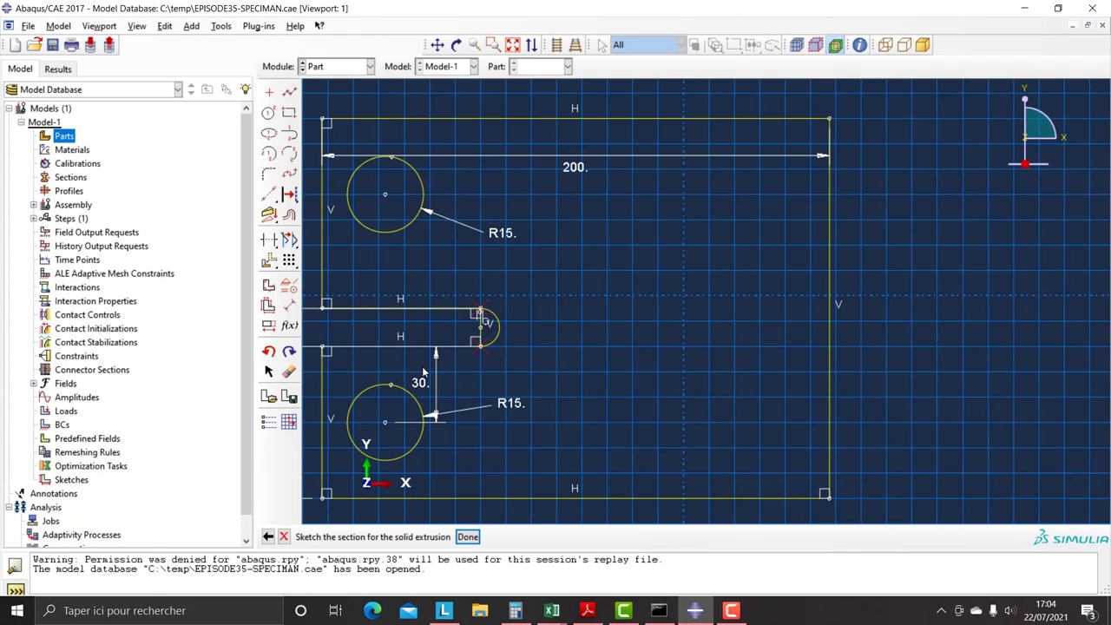
{"action": "scroll", "coordinate": [444, 329], "scroll_direction": "up", "scroll_amount": 5}
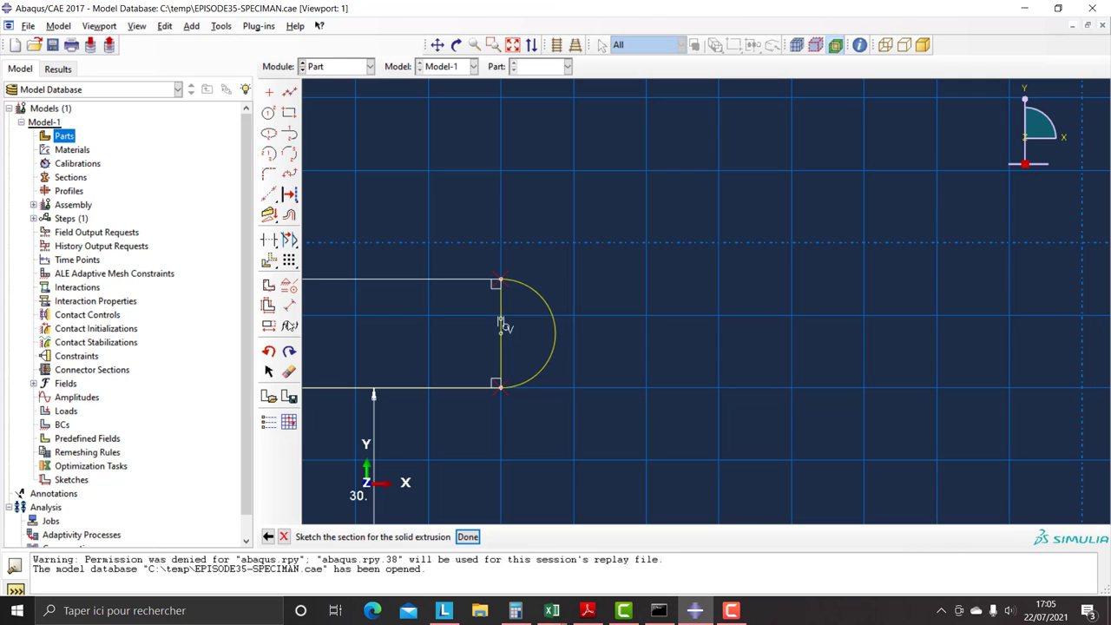
{"action": "left_click", "coordinate": [289, 372]}
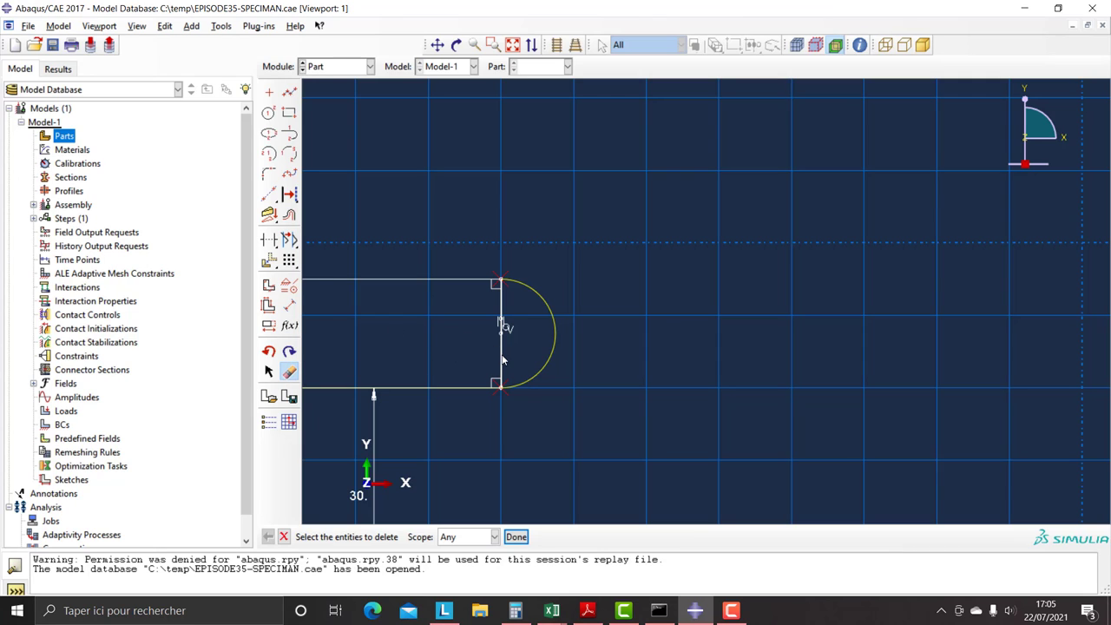
{"action": "left_click", "coordinate": [502, 358]}
{"action": "left_click", "coordinate": [516, 537]}
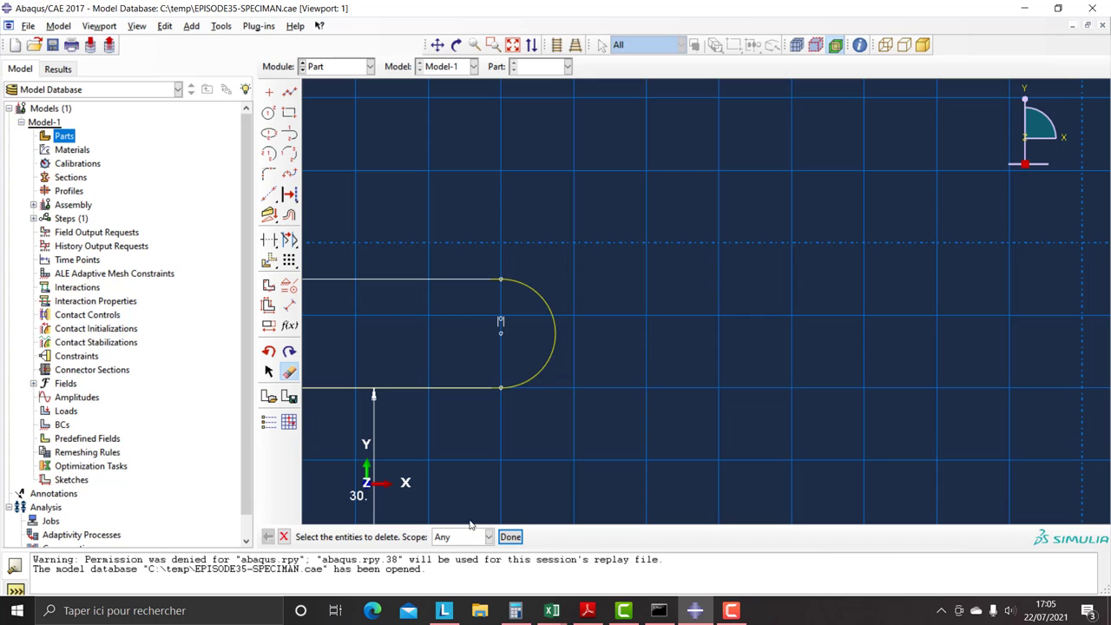
{"action": "left_click", "coordinate": [510, 537]}
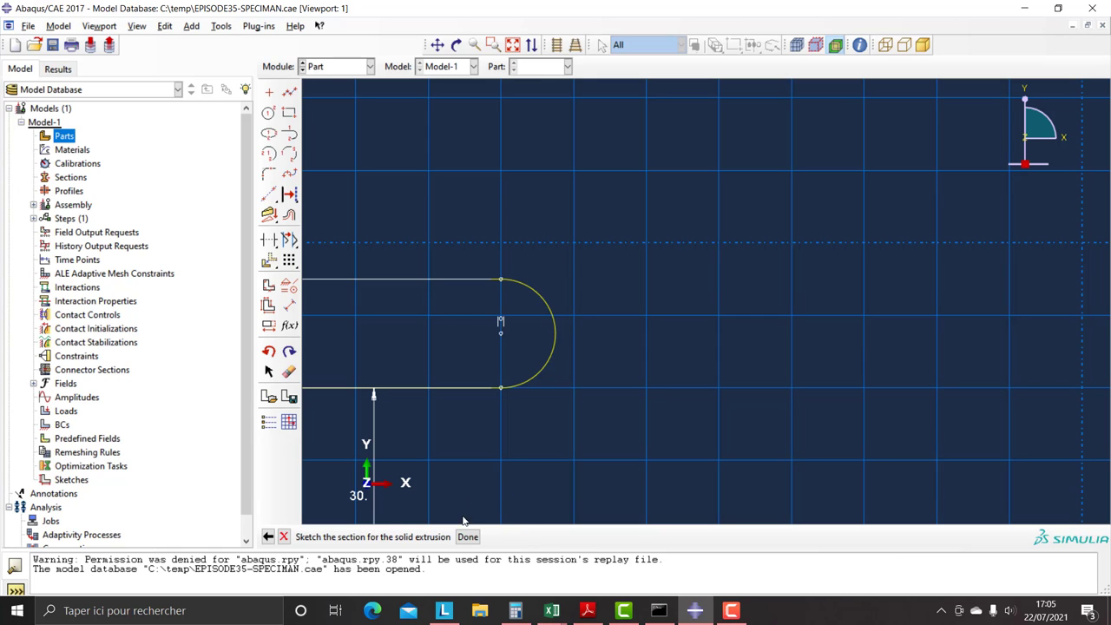
Finish the plate sketch and extrude it as a solid with a depth of 10
{"action": "middle_click", "coordinate": [419, 447]}
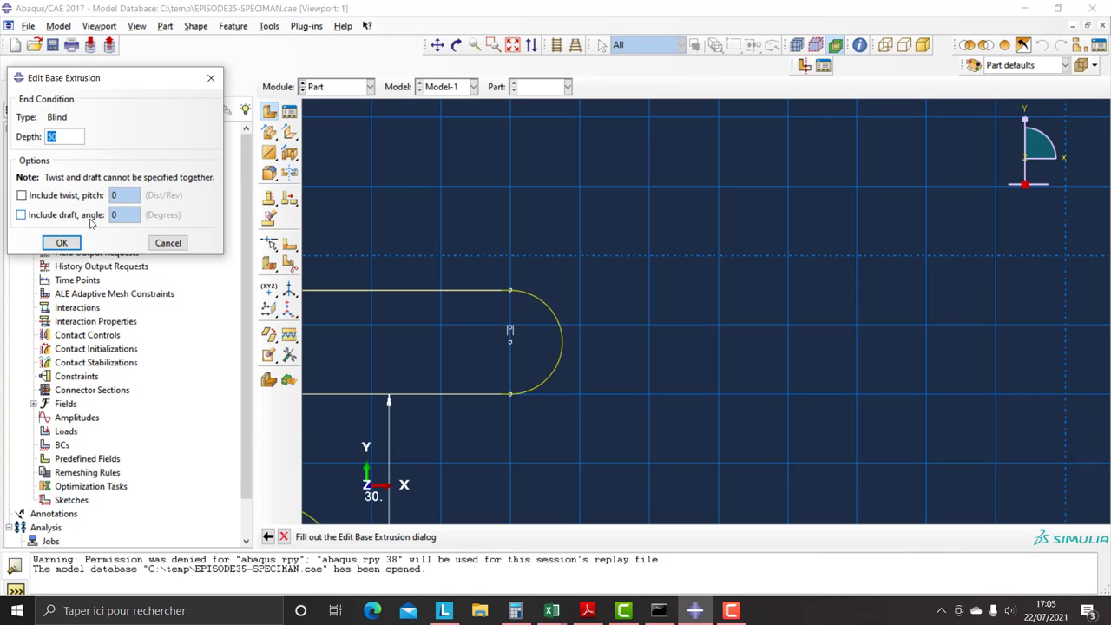
{"action": "type", "text": "10"}
{"action": "key", "text": "Return"}
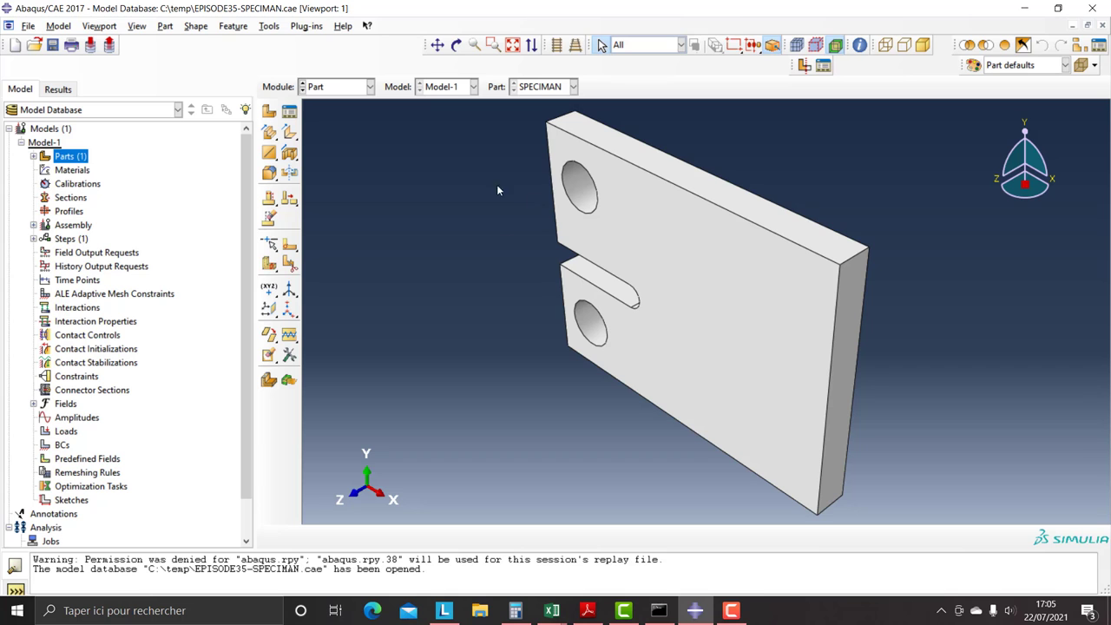
{"action": "left_click", "coordinate": [456, 44]}
{"action": "mouse_move", "coordinate": [694, 217]}
{"action": "left_mouse_down"}
{"action": "mouse_move", "coordinate": [602, 218]}
{"action": "mouse_move", "coordinate": [524, 249]}
{"action": "mouse_move", "coordinate": [734, 317]}
{"action": "mouse_move", "coordinate": [709, 278]}
{"action": "mouse_move", "coordinate": [447, 235]}
{"action": "mouse_move", "coordinate": [429, 256]}
{"action": "left_mouse_up"}
{"action": "left_click", "coordinate": [325, 91]}
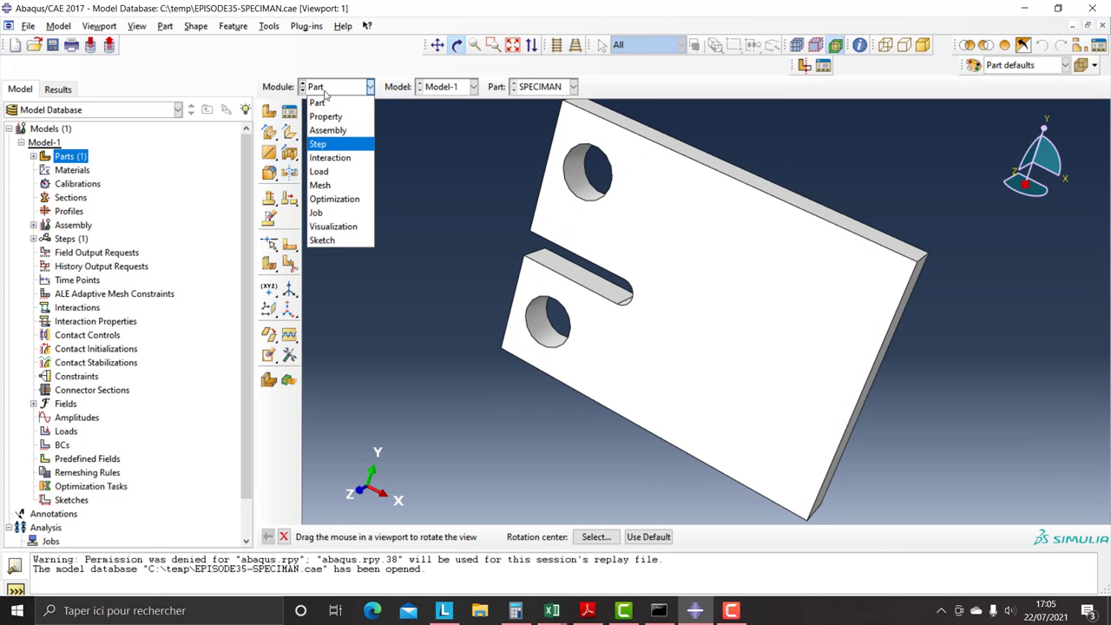
{"action": "left_click", "coordinate": [427, 136]}
Start a new 3D deformable part with a shell extrusion base feature and an approximate size of 500
{"action": "left_click", "coordinate": [269, 112]}
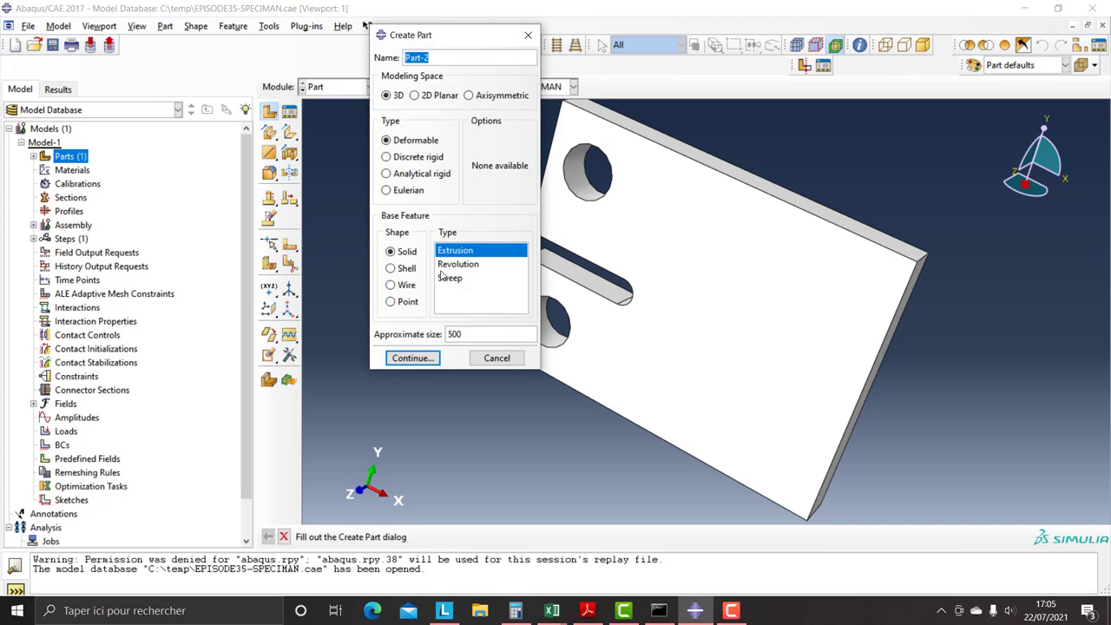
{"action": "left_click", "coordinate": [390, 268]}
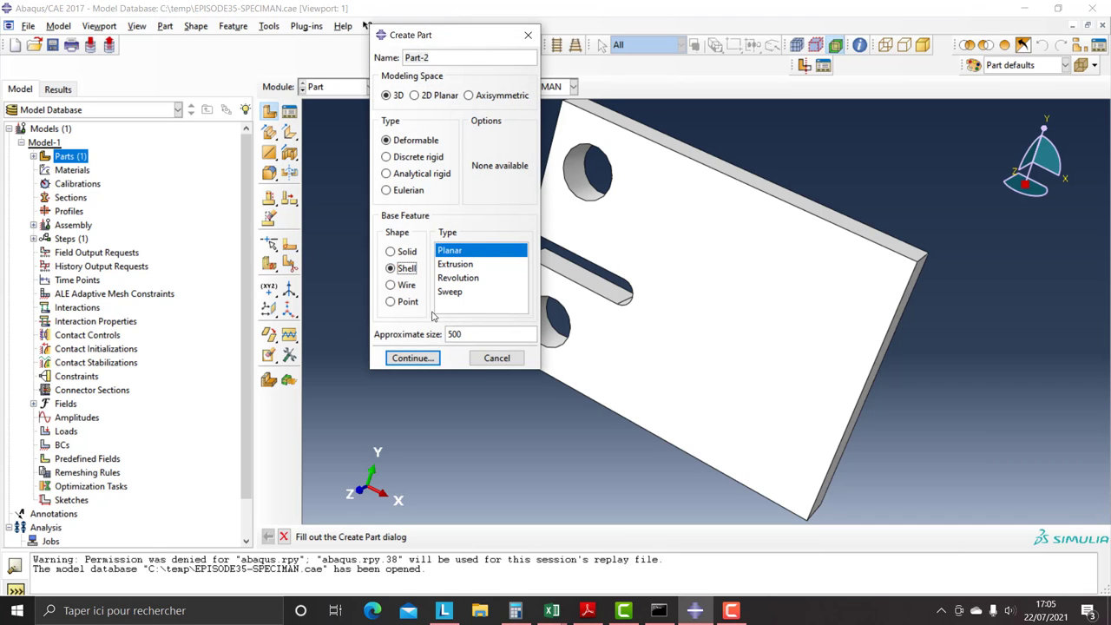
{"action": "left_click", "coordinate": [457, 264]}
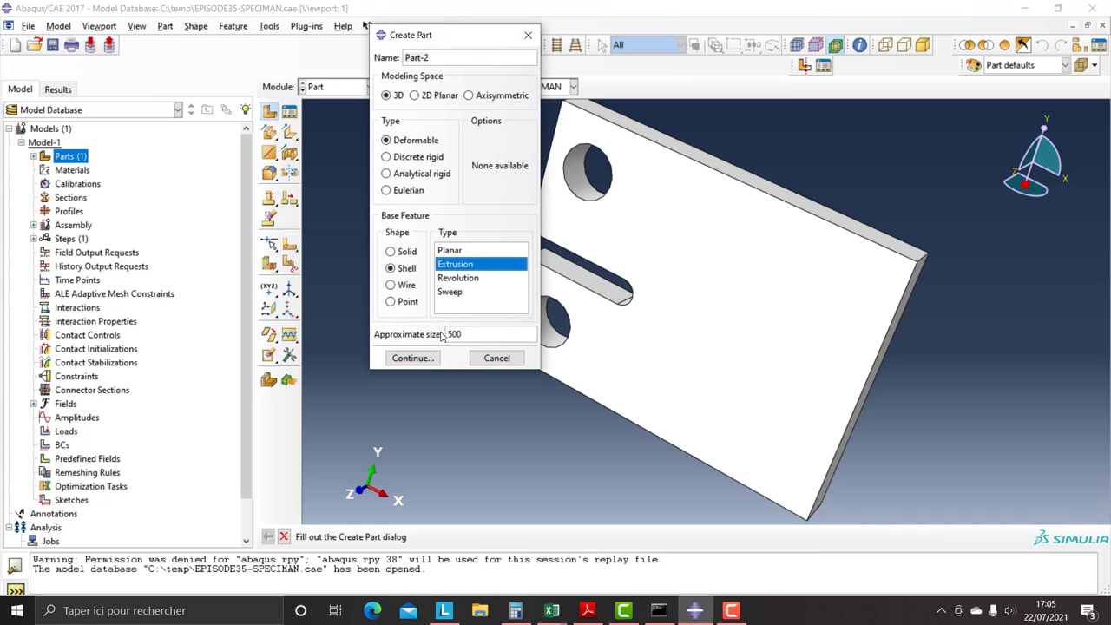
{"action": "left_click", "coordinate": [412, 357]}
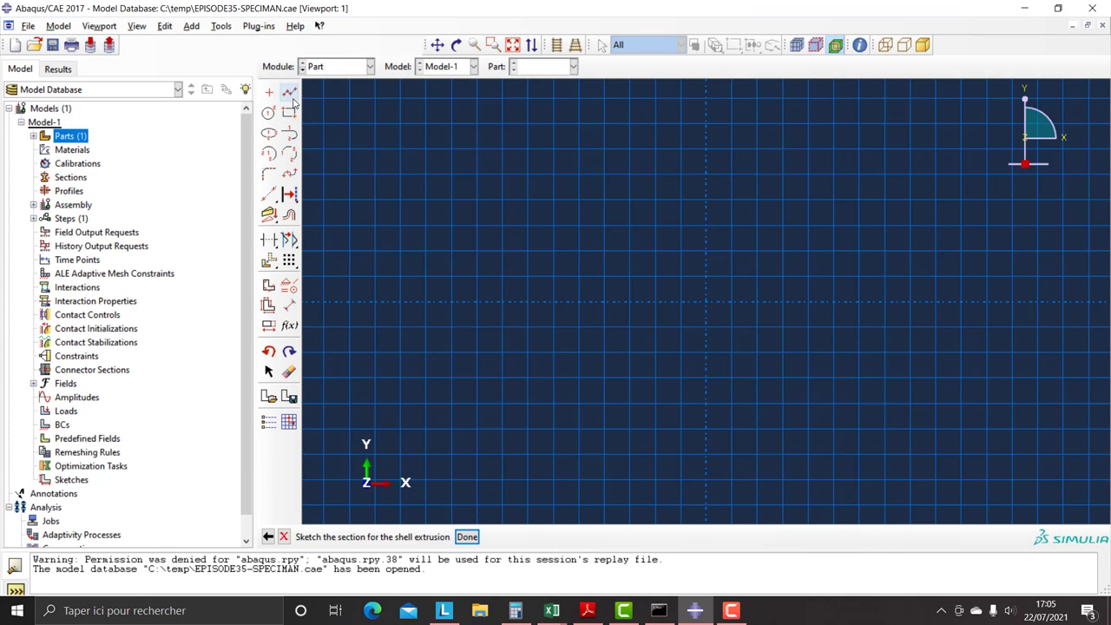
Sketch a horizontal line about 100 long, starting at x -70, y 20
{"action": "left_click", "coordinate": [289, 91]}
{"action": "left_click", "coordinate": [526, 251]}
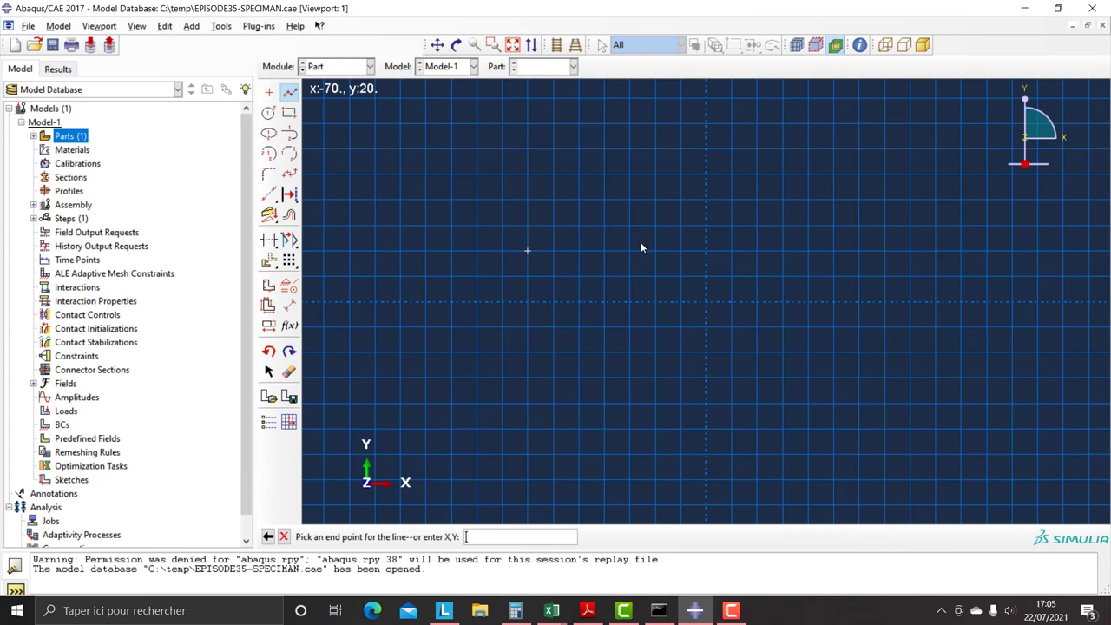
{"action": "left_click", "coordinate": [783, 251]}
Dimension the line's length as 10 and extrude the finished sketch into a shell
{"action": "left_click", "coordinate": [289, 305]}
{"action": "left_click", "coordinate": [564, 251]}
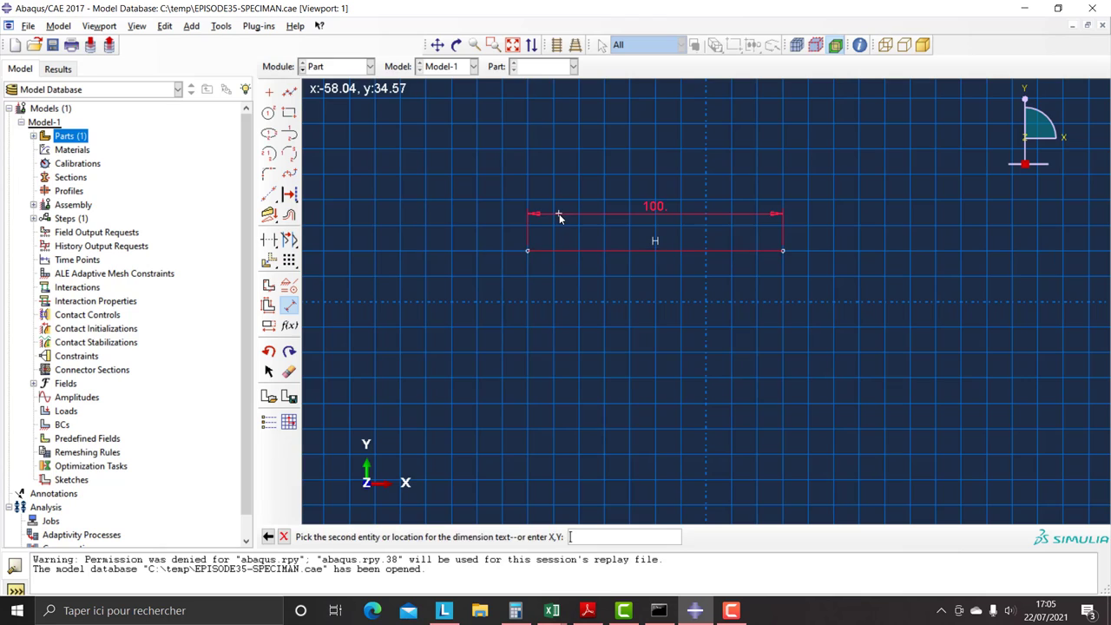
{"action": "left_click", "coordinate": [559, 213]}
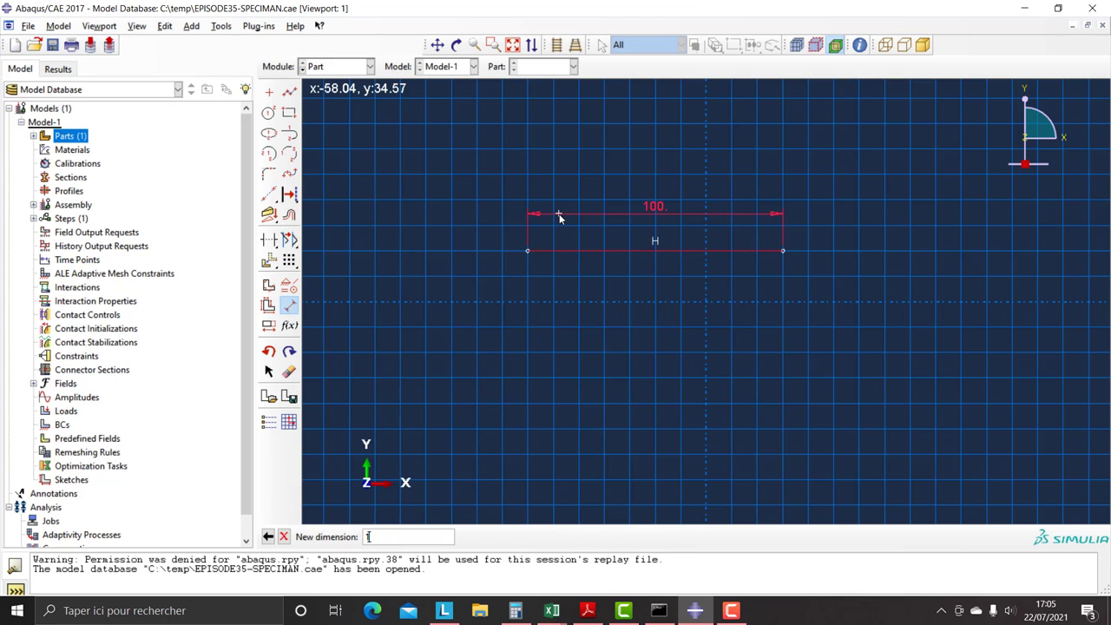
{"action": "type", "text": "10"}
{"action": "key", "text": "Return"}
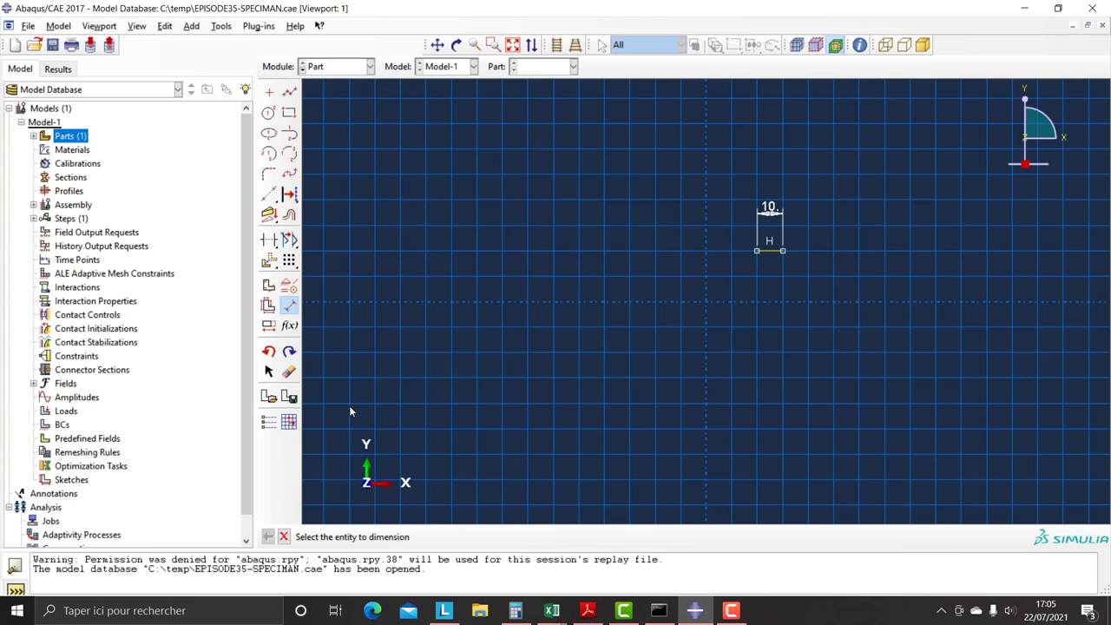
{"action": "left_click", "coordinate": [283, 536]}
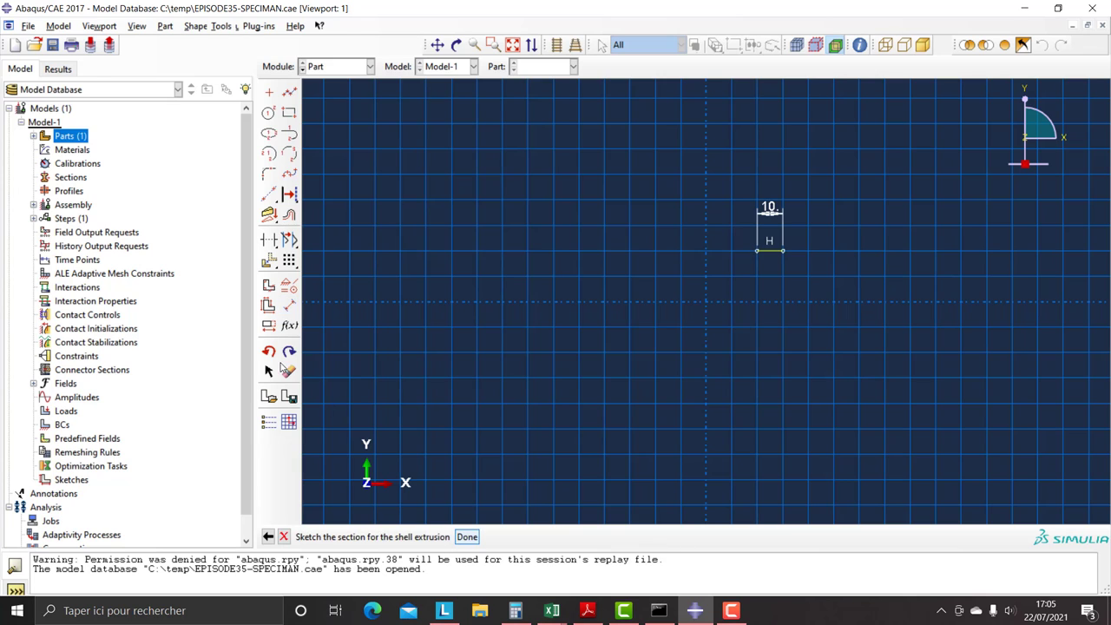
{"action": "left_click", "coordinate": [467, 536]}
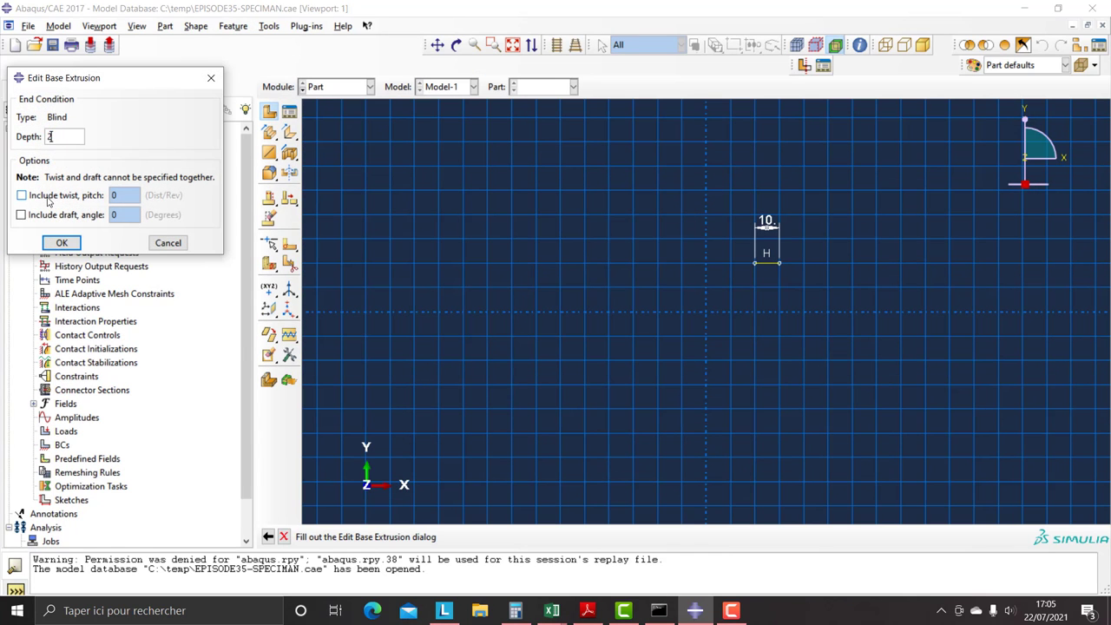
{"action": "key", "text": "Return"}
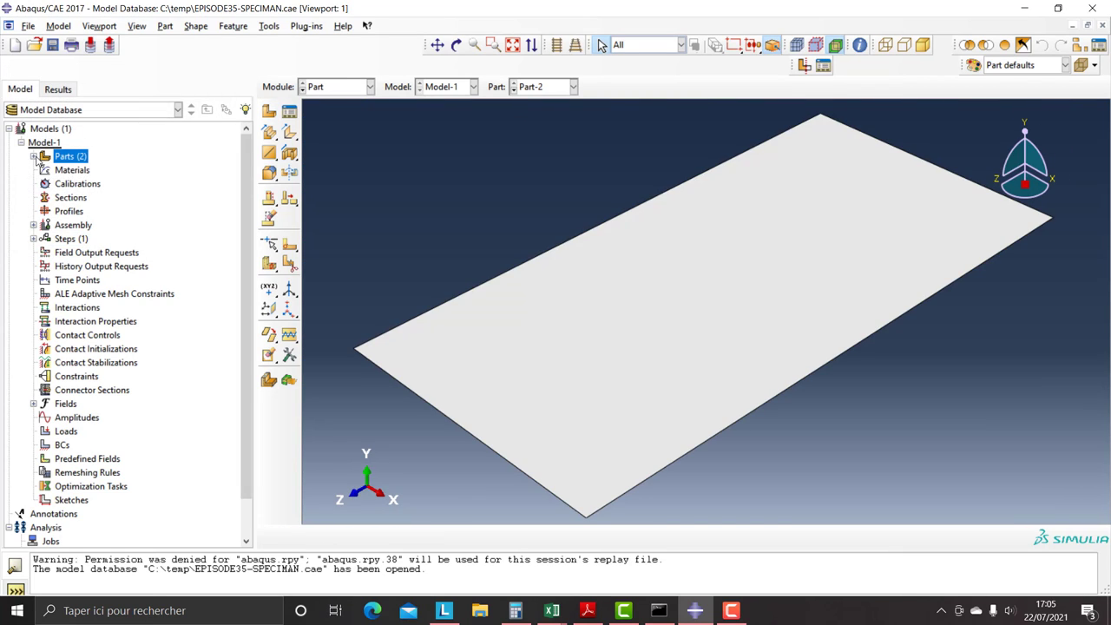
Rename the shell part Part-2 to CRACK
{"action": "left_click", "coordinate": [34, 156]}
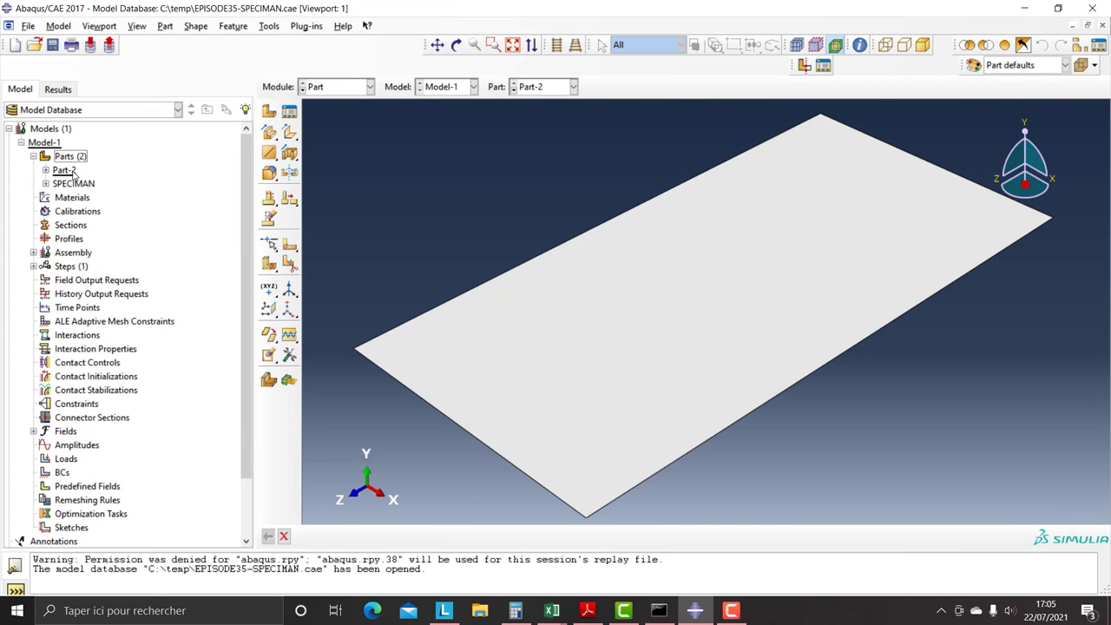
{"action": "right_click", "coordinate": [73, 171]}
{"action": "left_click", "coordinate": [99, 242]}
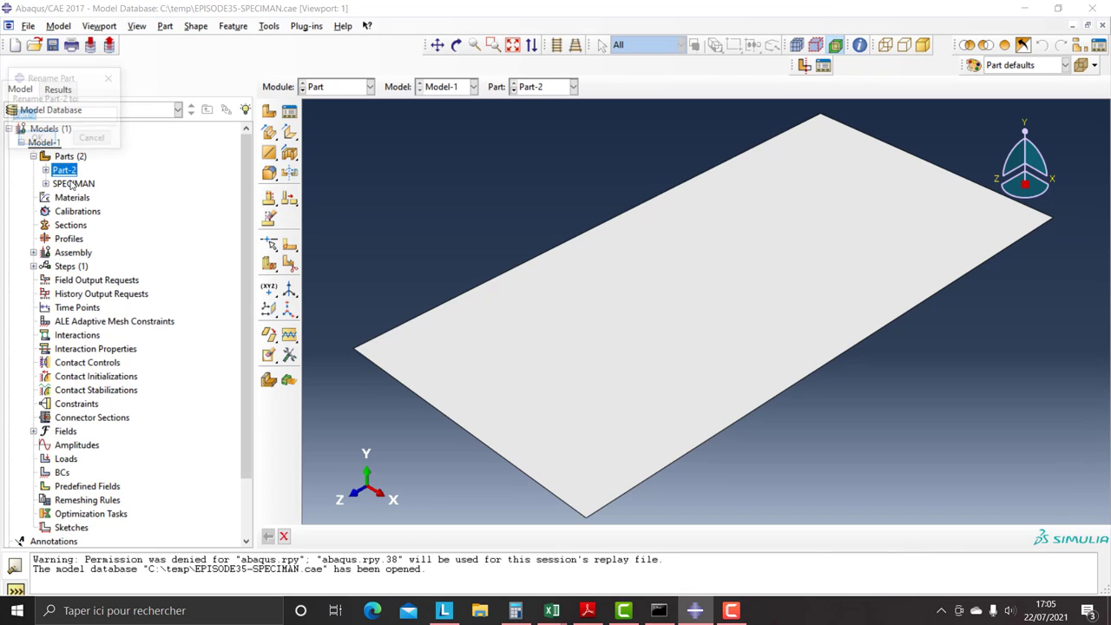
{"action": "type", "text": "CRA"}
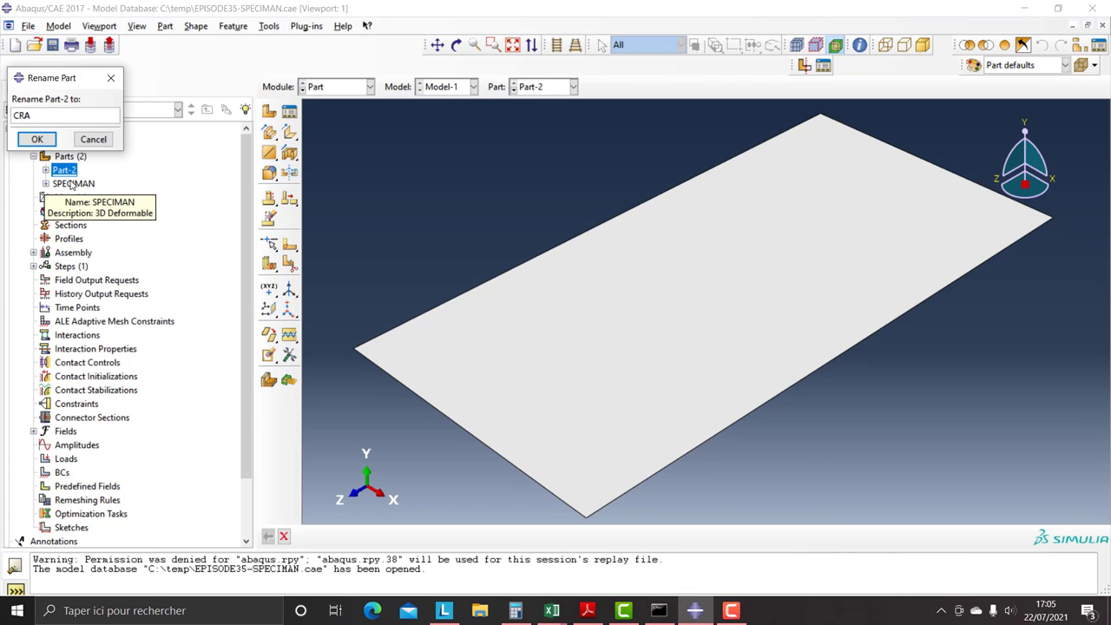
{"action": "type", "text": "CK"}
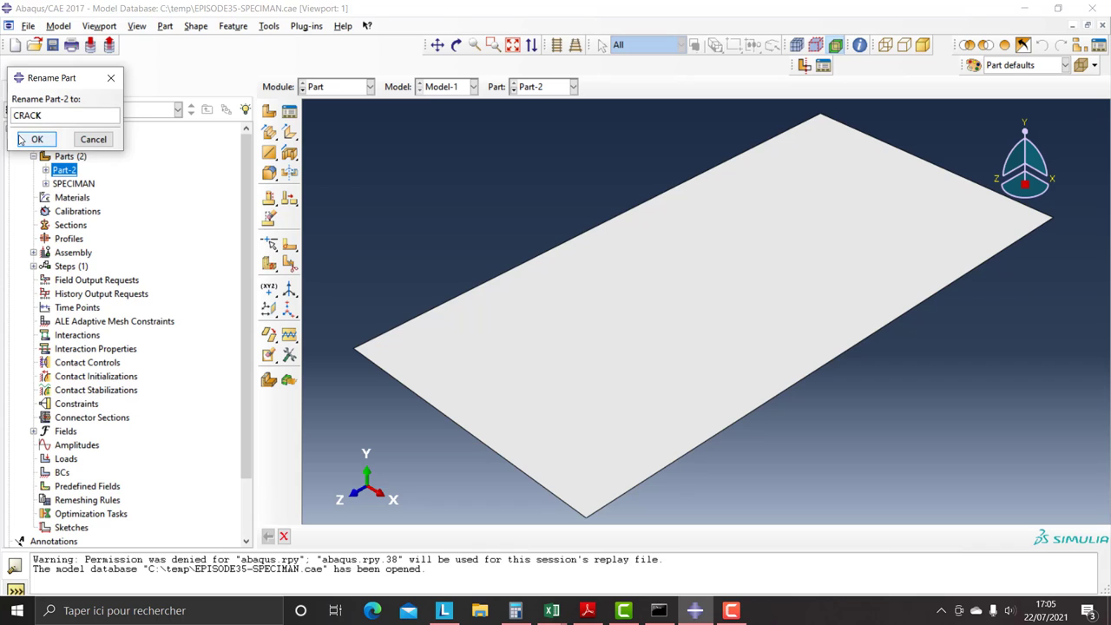
{"action": "left_click", "coordinate": [38, 139]}
Switch to the Property module
{"action": "left_click", "coordinate": [322, 88]}
{"action": "left_click", "coordinate": [326, 116]}
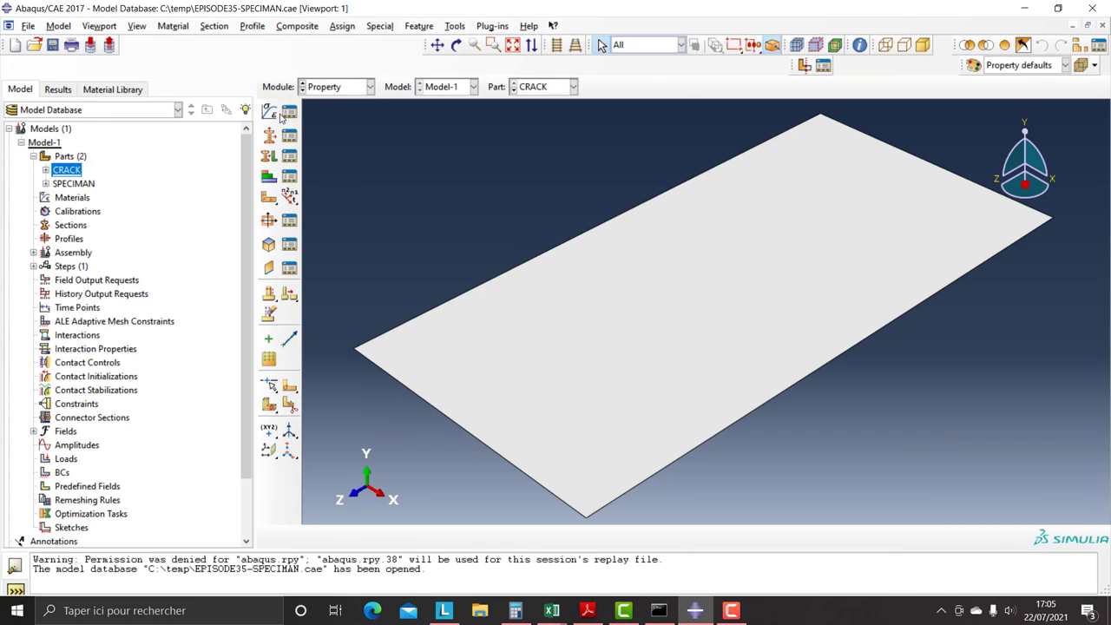
Create a material named STEEL with isotropic elastic behaviour, Young's modulus 200000 and Poisson's ratio 0.3
{"action": "double_click", "coordinate": [61, 199]}
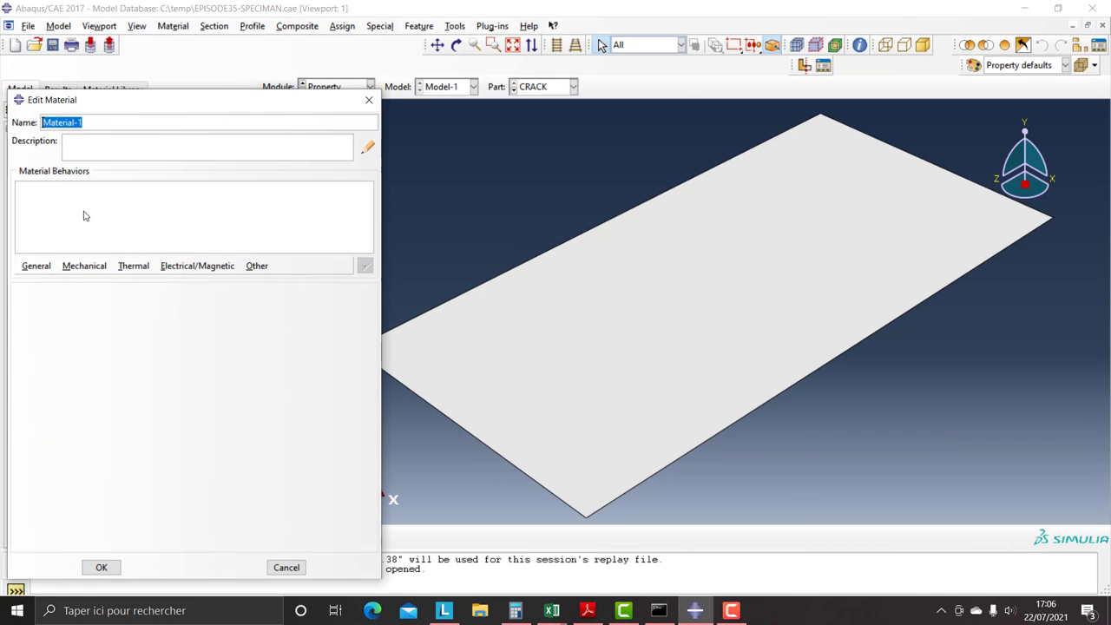
{"action": "type", "text": "STEEL"}
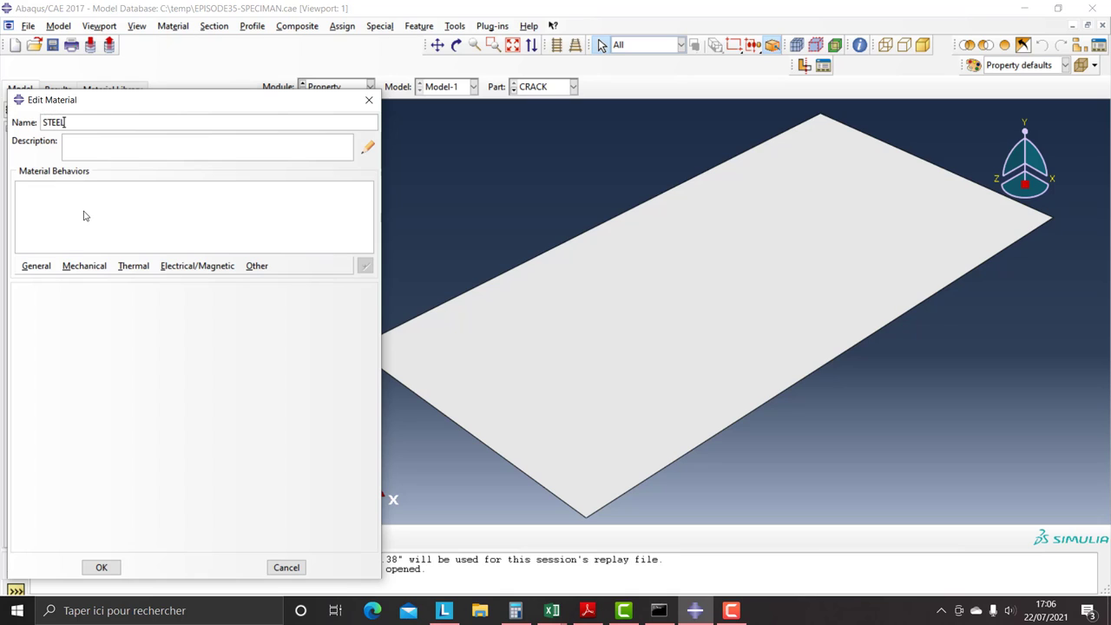
{"action": "left_click", "coordinate": [86, 265]}
{"action": "mouse_move", "coordinate": [98, 280]}
{"action": "left_click", "coordinate": [271, 283]}
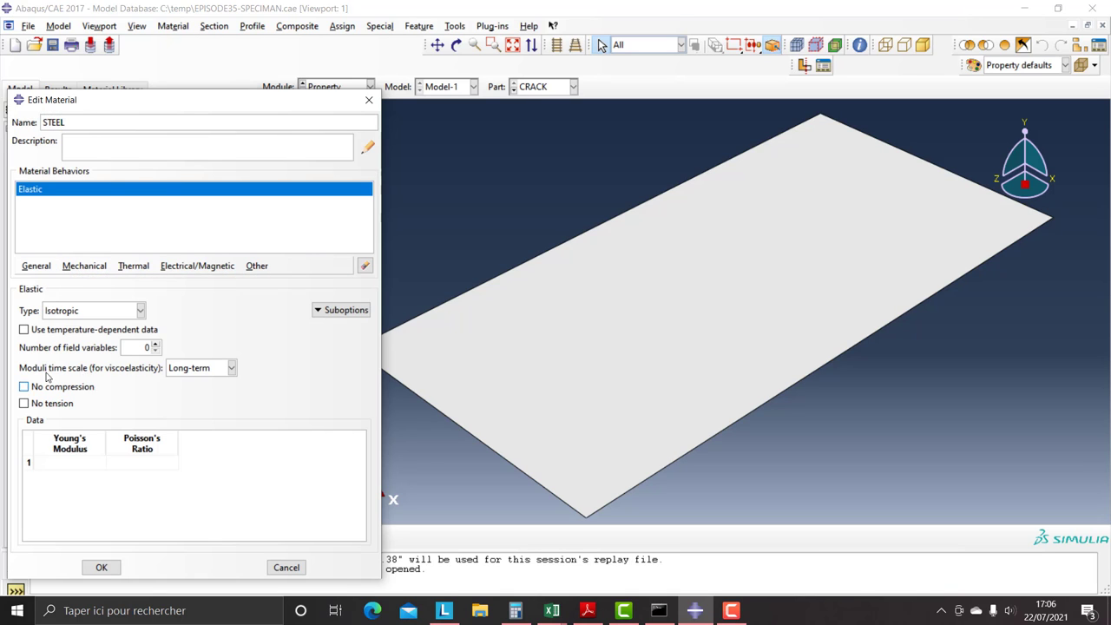
{"action": "left_click", "coordinate": [71, 460]}
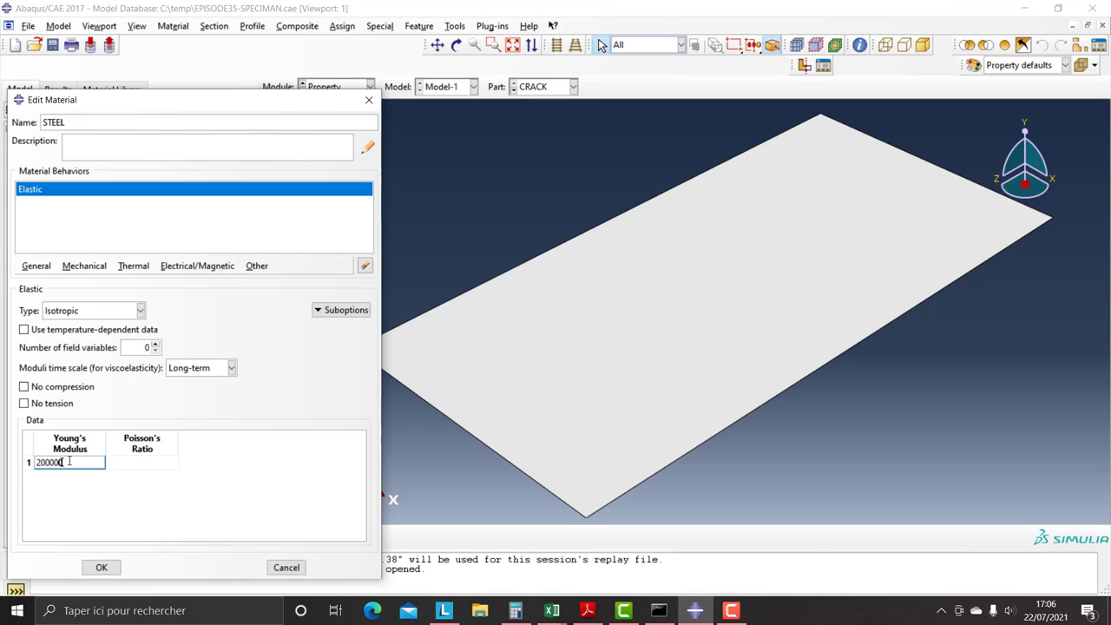
{"action": "left_click", "coordinate": [147, 467]}
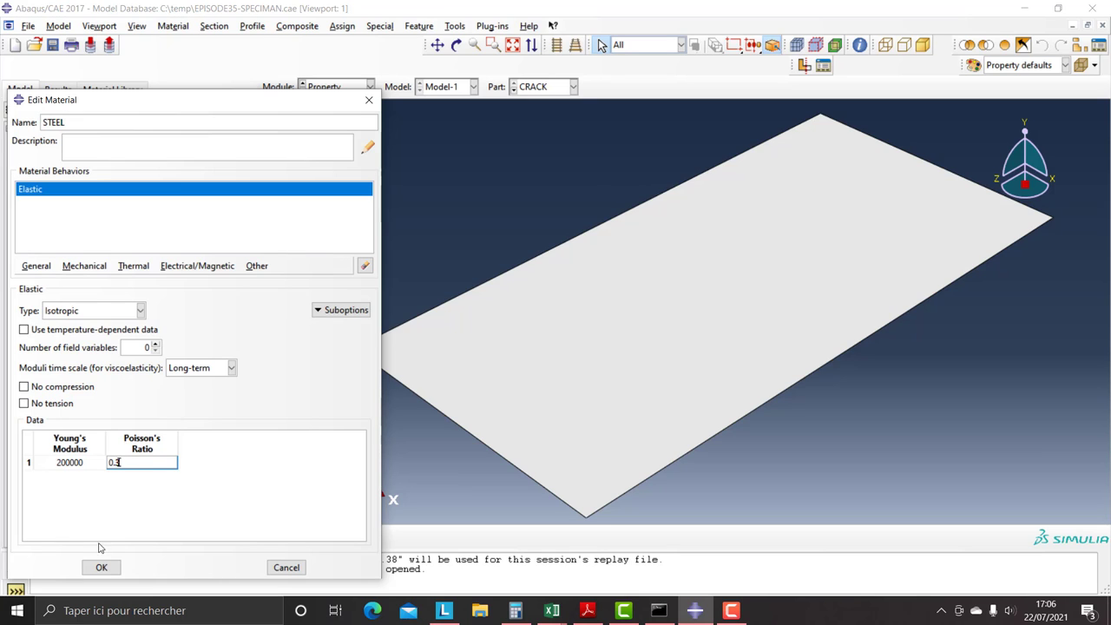
Add Maxps Damage for traction separation laws to STEEL with a max principal stress of 100
{"action": "left_click", "coordinate": [84, 265]}
{"action": "mouse_move", "coordinate": [117, 329]}
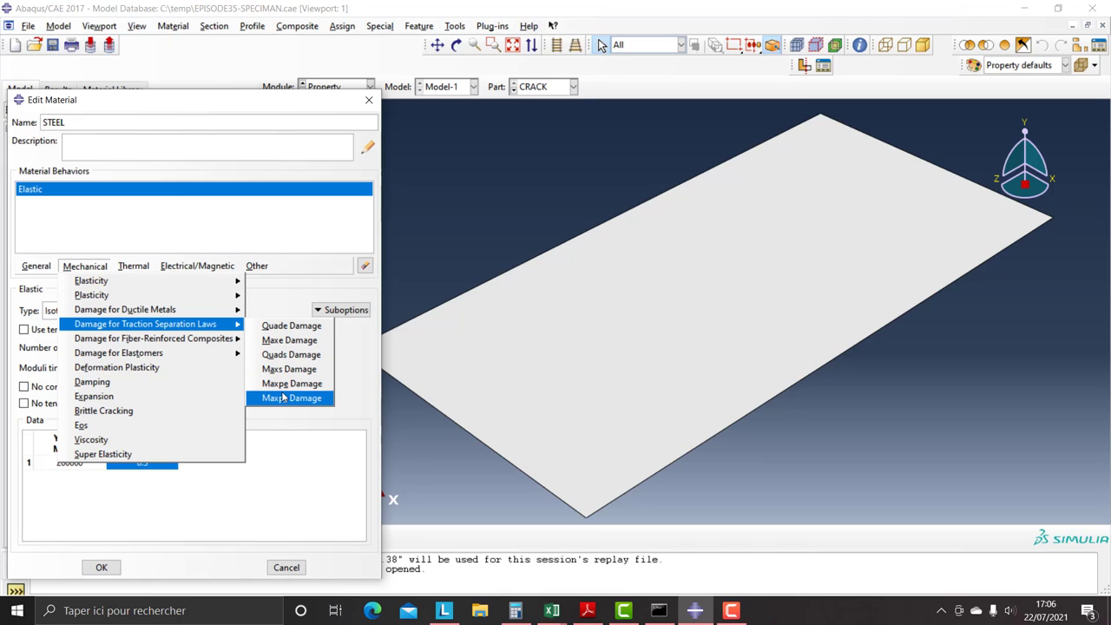
{"action": "left_click", "coordinate": [289, 398]}
{"action": "double_click", "coordinate": [85, 433]}
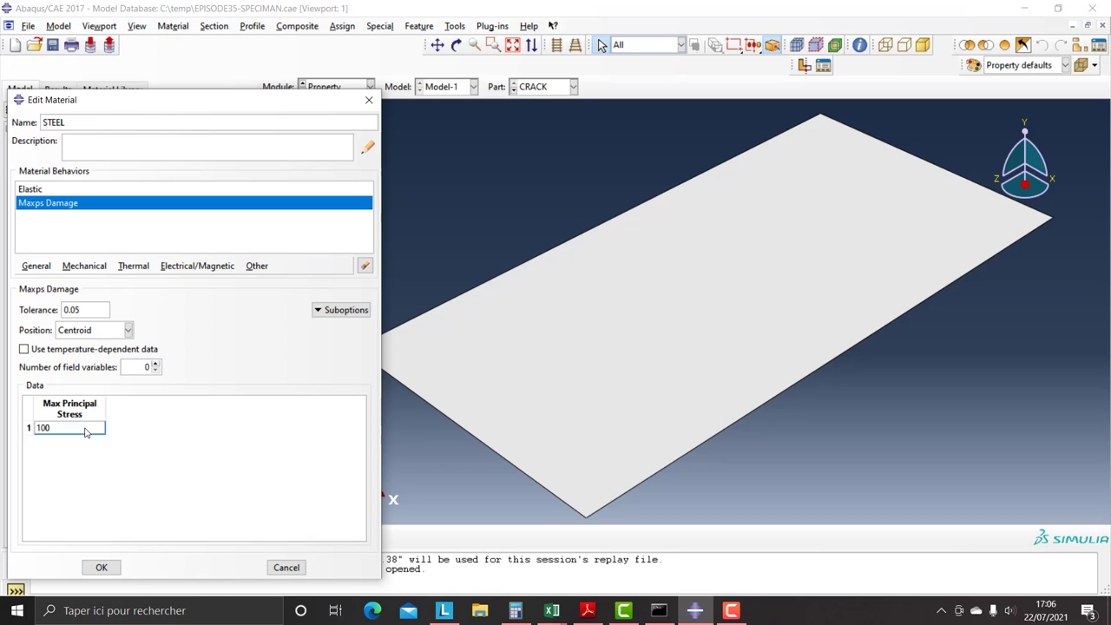
Add displacement-type Damage Evolution with a displacement at failure of 0.2 and save the STEEL material
{"action": "left_click", "coordinate": [340, 310]}
{"action": "left_click", "coordinate": [395, 340]}
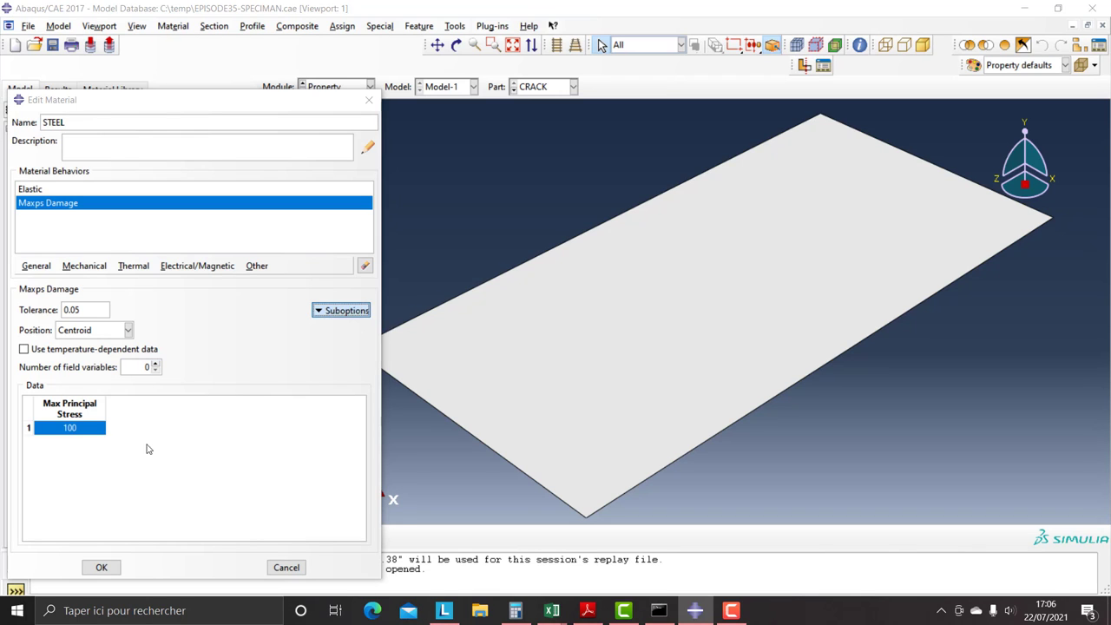
{"action": "double_click", "coordinate": [76, 429]}
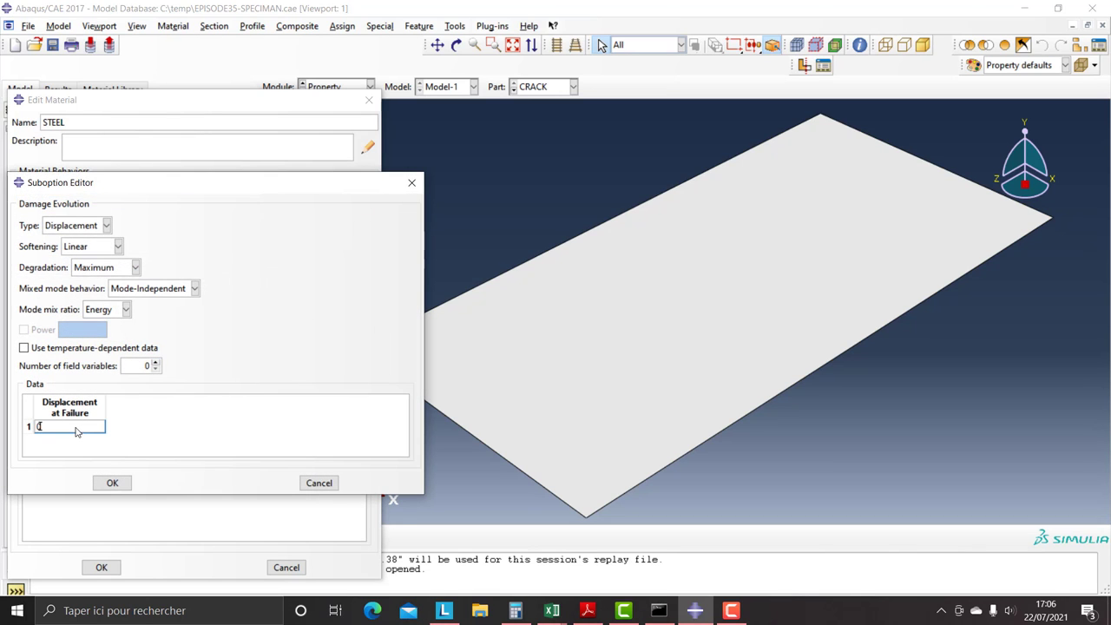
{"action": "type", "text": "0.2"}
{"action": "left_click", "coordinate": [112, 481]}
{"action": "left_click", "coordinate": [102, 567]}
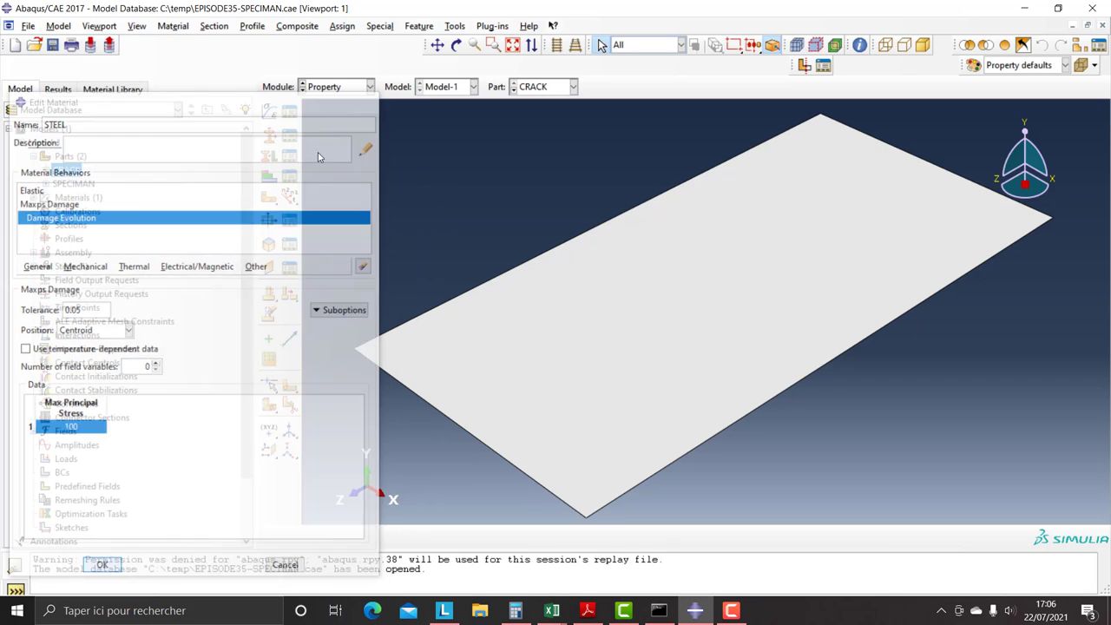
Create a homogeneous shell section that uses the STEEL material, with its shell thickness given as a value
{"action": "left_click", "coordinate": [269, 135]}
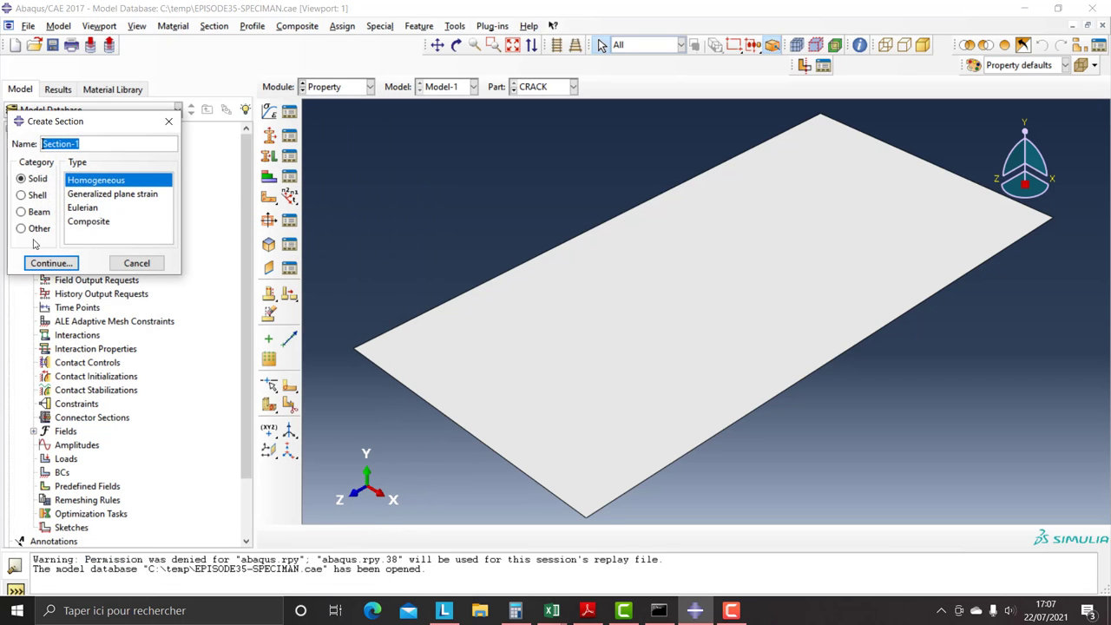
{"action": "left_click", "coordinate": [36, 195]}
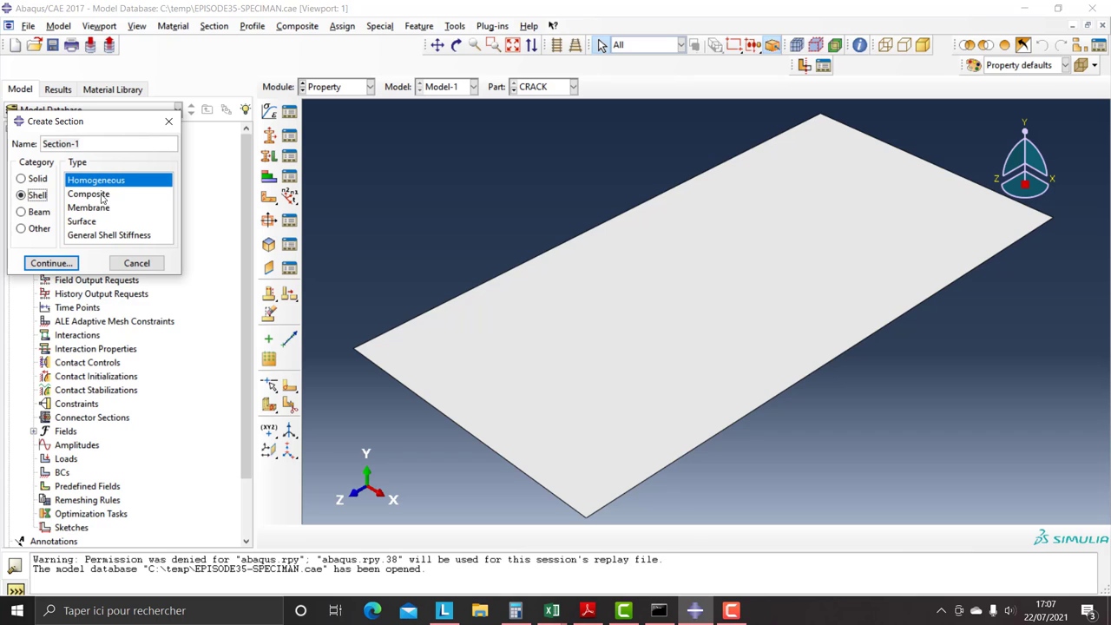
{"action": "left_click", "coordinate": [40, 267]}
{"action": "left_click", "coordinate": [206, 259]}
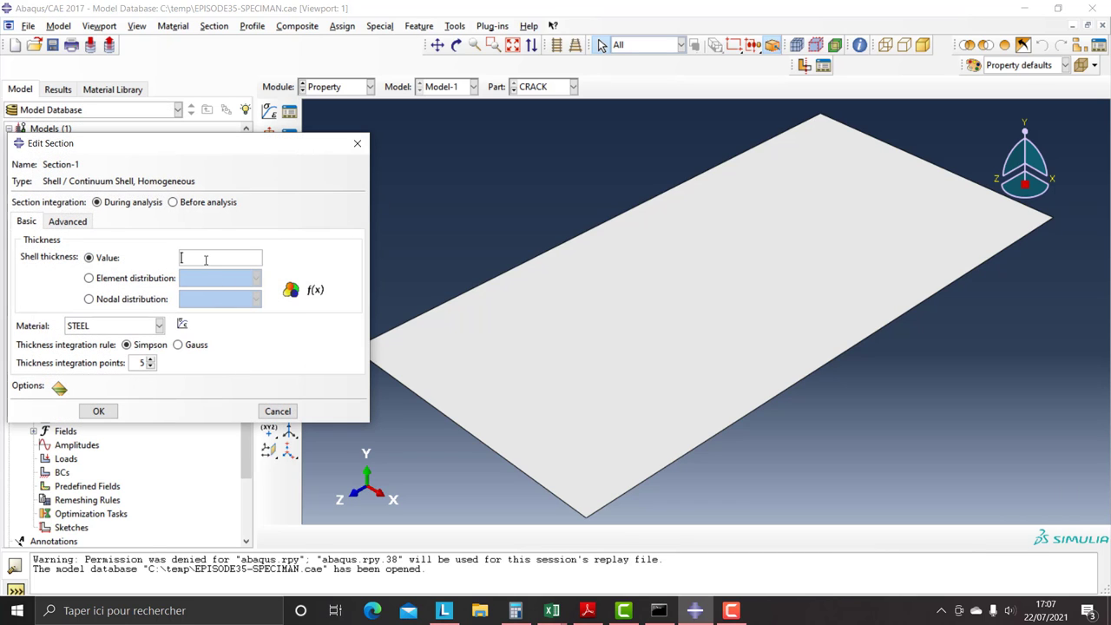
{"action": "left_click", "coordinate": [98, 411]}
Assign the shell section Section-1 to the whole CRACK part, with the middle surface as shell offset
{"action": "left_click", "coordinate": [268, 158]}
{"action": "left_click_drag", "start_coordinate": [367, 161], "coordinate": [524, 434]}
{"action": "left_click", "coordinate": [597, 536]}
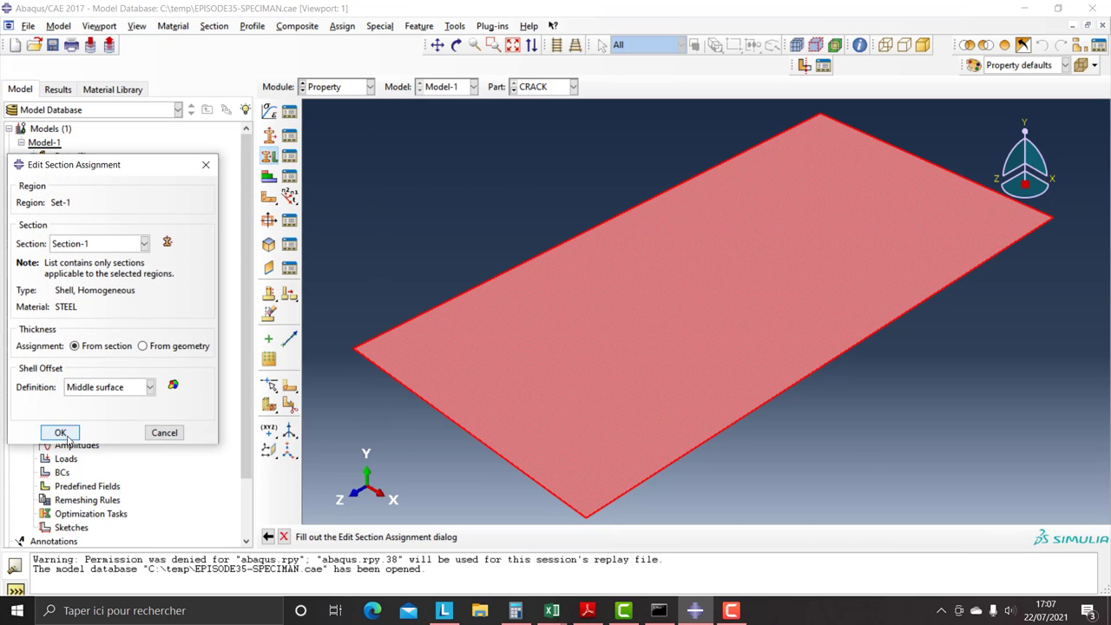
{"action": "left_click", "coordinate": [58, 427]}
Switch to the SPECIMAN part and create a homogeneous solid section with the STEEL material
{"action": "left_click", "coordinate": [542, 87]}
{"action": "left_click", "coordinate": [538, 113]}
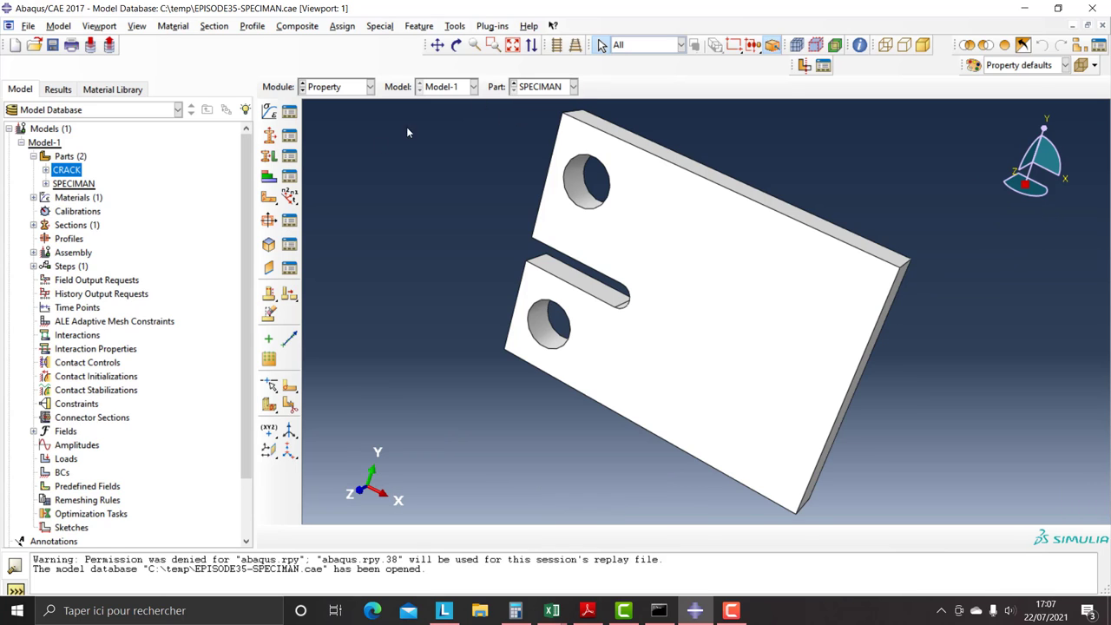
{"action": "left_click", "coordinate": [272, 137]}
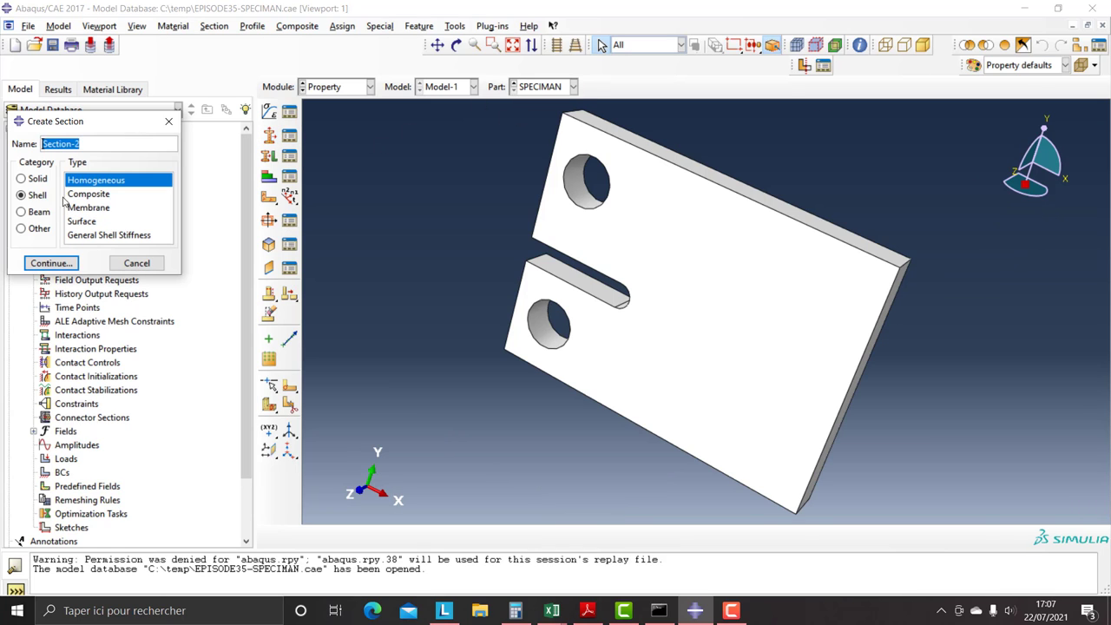
{"action": "left_click", "coordinate": [21, 178]}
{"action": "left_click", "coordinate": [52, 262]}
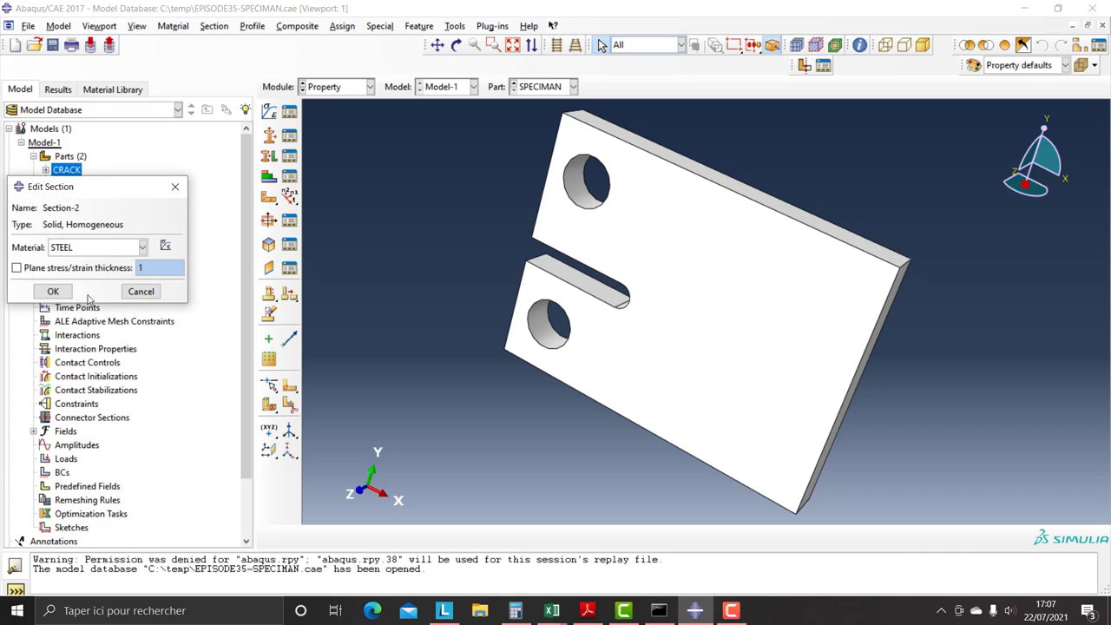
{"action": "left_click", "coordinate": [49, 290]}
Assign the homogeneous solid section to the whole SPECIMAN part
{"action": "left_click", "coordinate": [269, 156]}
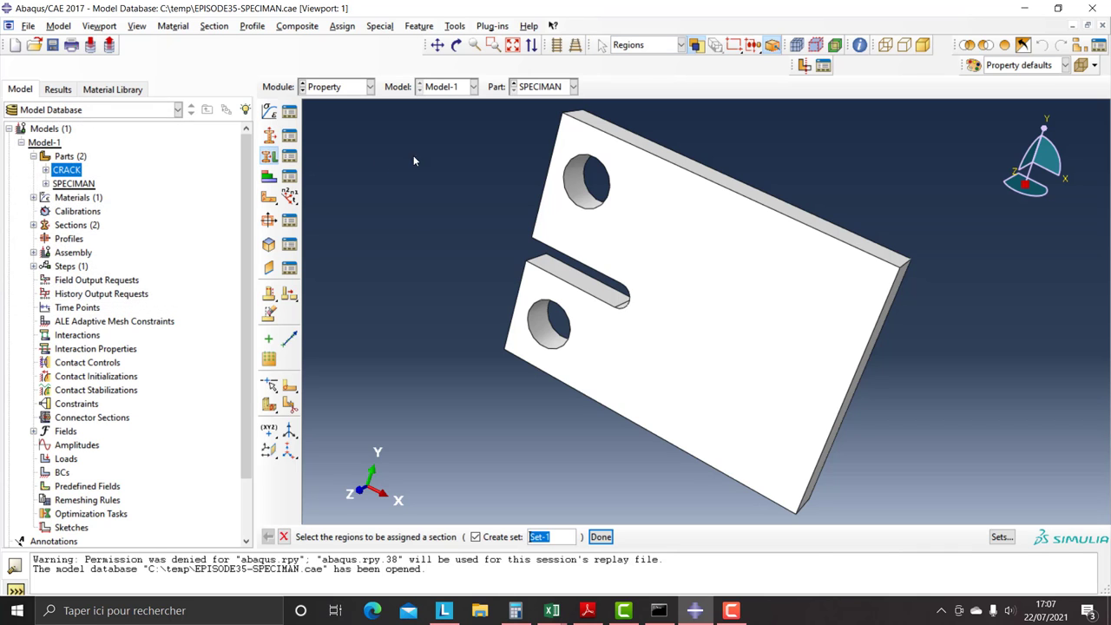
{"action": "left_click_drag", "start_coordinate": [413, 154], "coordinate": [920, 519]}
{"action": "left_click", "coordinate": [600, 538]}
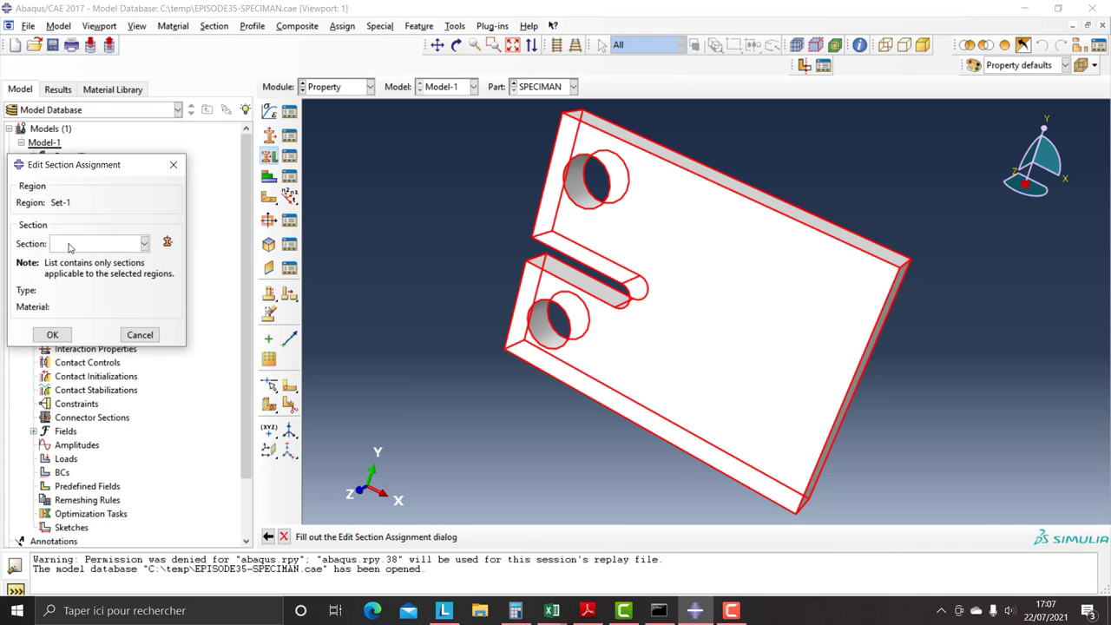
{"action": "left_click", "coordinate": [144, 243]}
{"action": "left_click", "coordinate": [69, 273]}
{"action": "left_click", "coordinate": [51, 336]}
In the Assembly module, create dependent instances of both the CRACK and SPECIMAN parts
{"action": "left_click", "coordinate": [338, 87]}
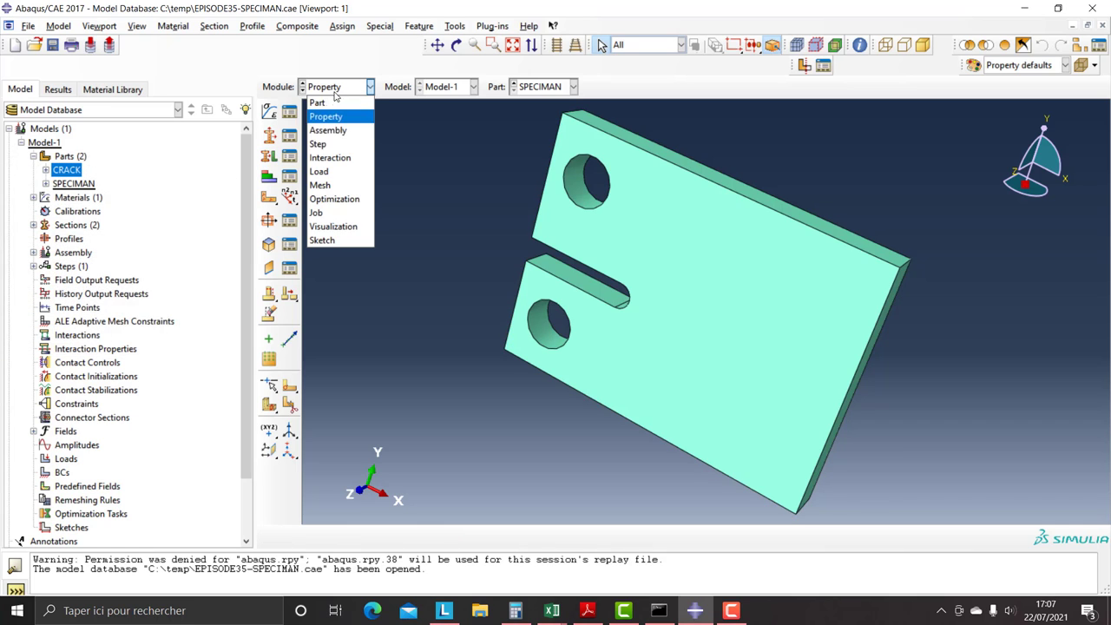
{"action": "left_click", "coordinate": [307, 128]}
{"action": "left_click", "coordinate": [269, 111]}
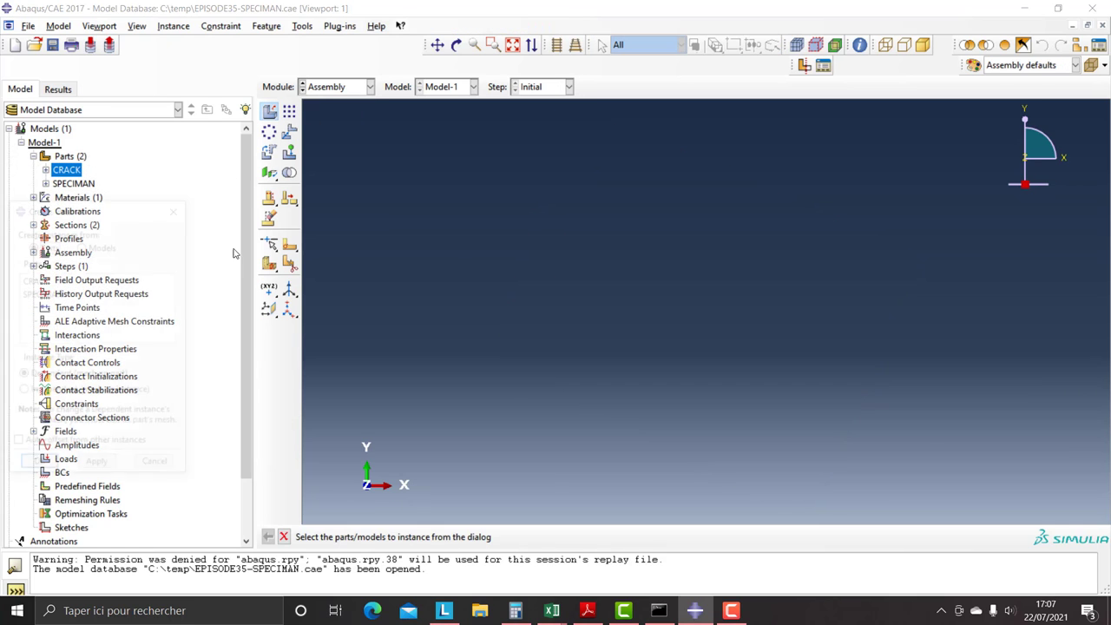
{"action": "left_click", "coordinate": [39, 299]}
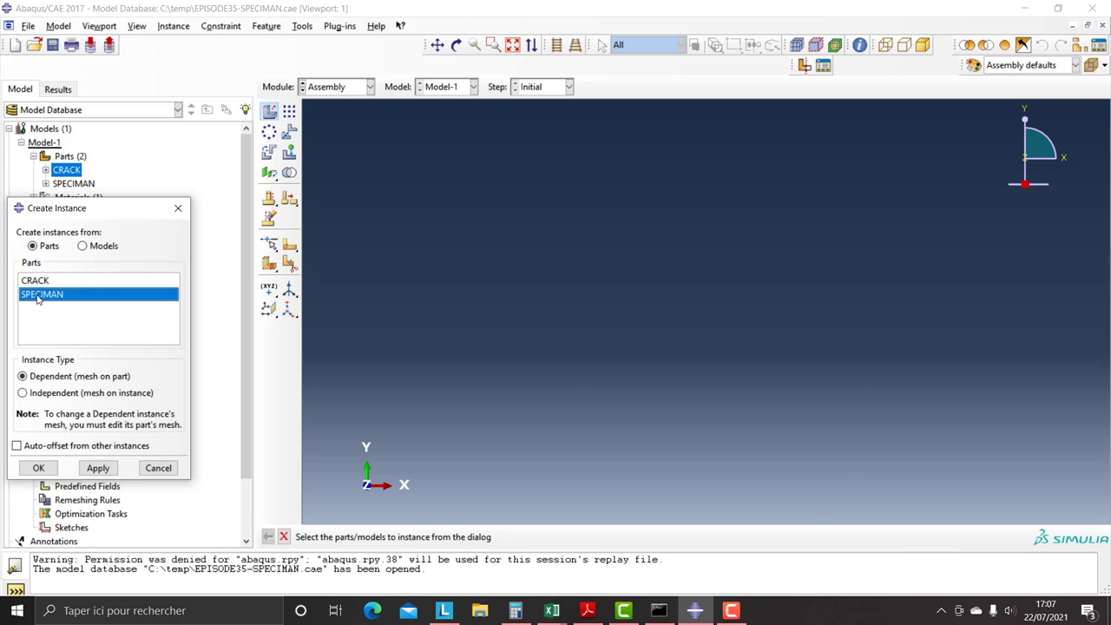
{"action": "left_click", "coordinate": [39, 282], "text": "shift"}
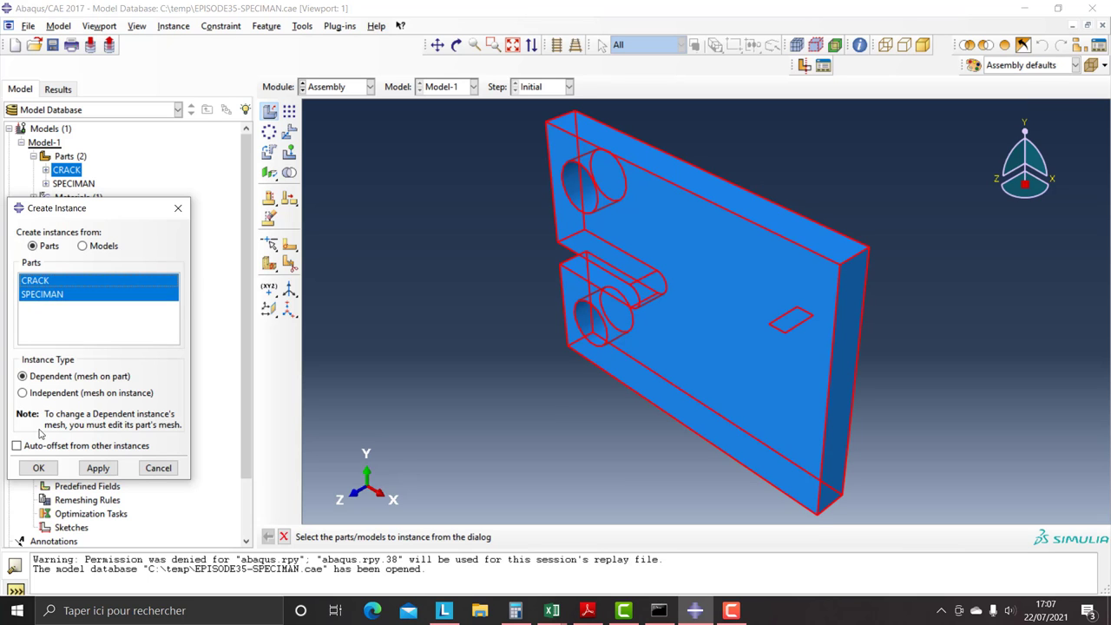
{"action": "left_click", "coordinate": [38, 467]}
Translate the CRACK instance from its front corner nearest the notch to the rounded notch tip of the specimen
{"action": "scroll", "coordinate": [788, 333], "scroll_direction": "up", "scroll_amount": 5}
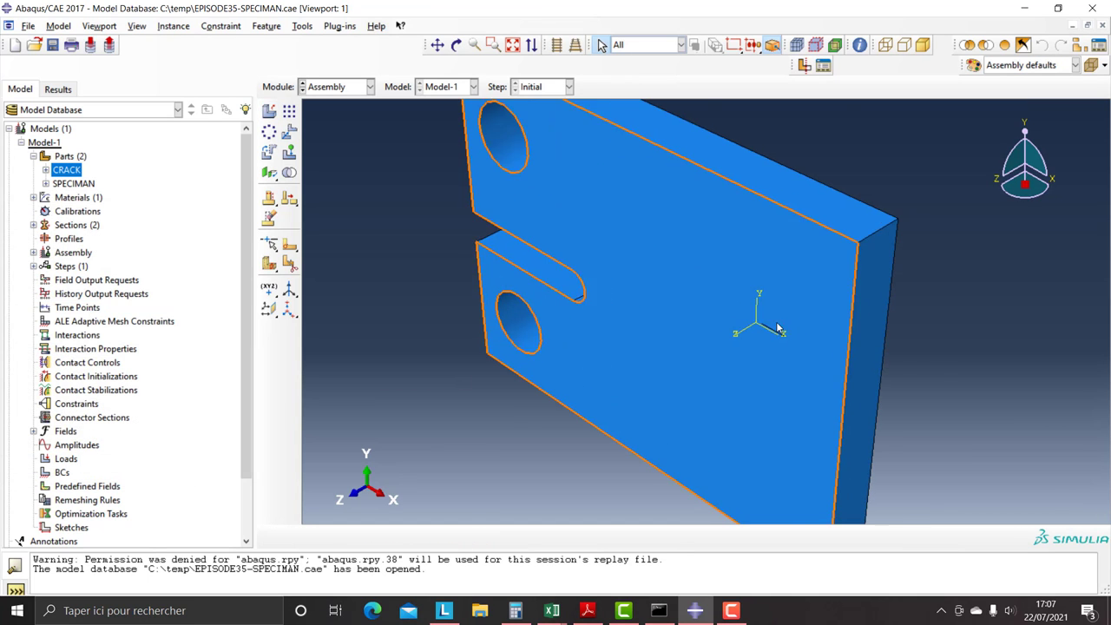
{"action": "left_click", "coordinate": [289, 131]}
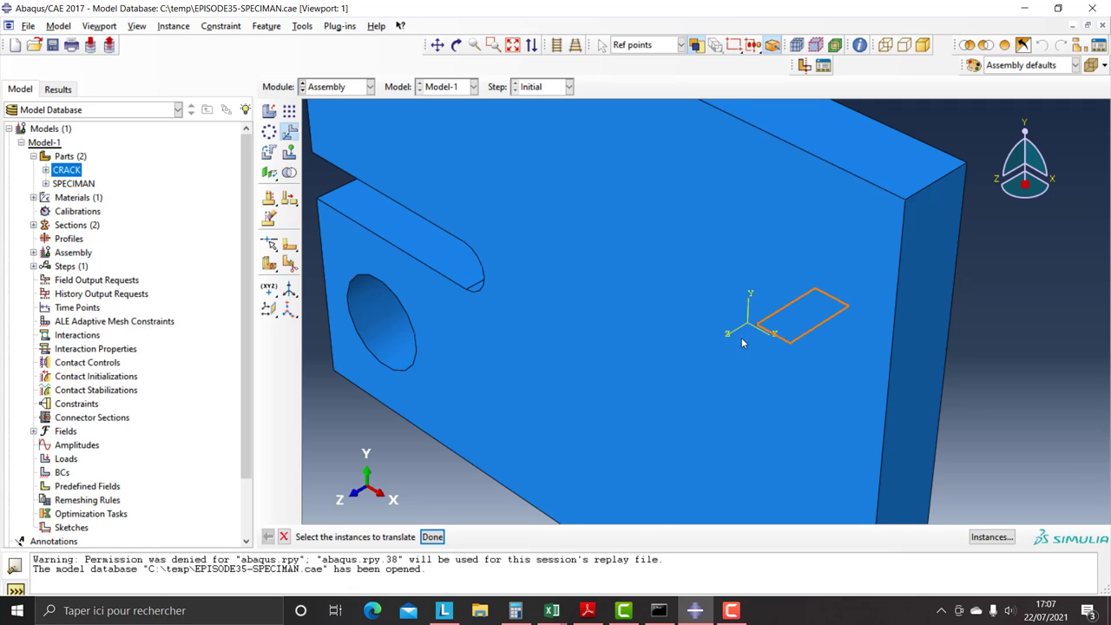
{"action": "left_click", "coordinate": [768, 332]}
{"action": "left_click", "coordinate": [432, 537]}
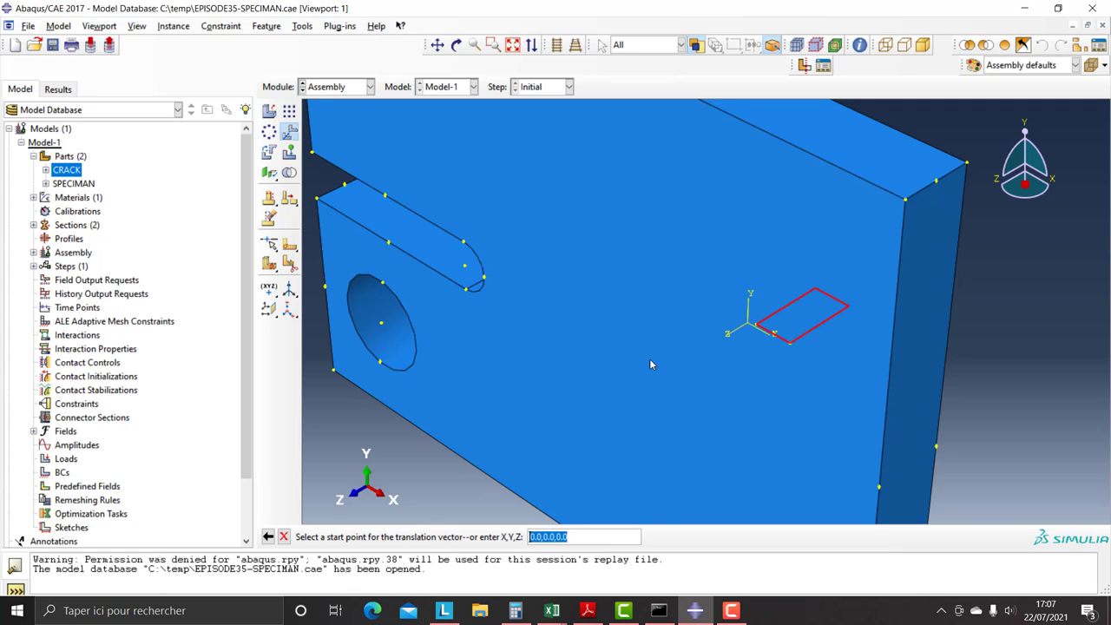
{"action": "left_click", "coordinate": [757, 327]}
{"action": "left_click", "coordinate": [485, 282]}
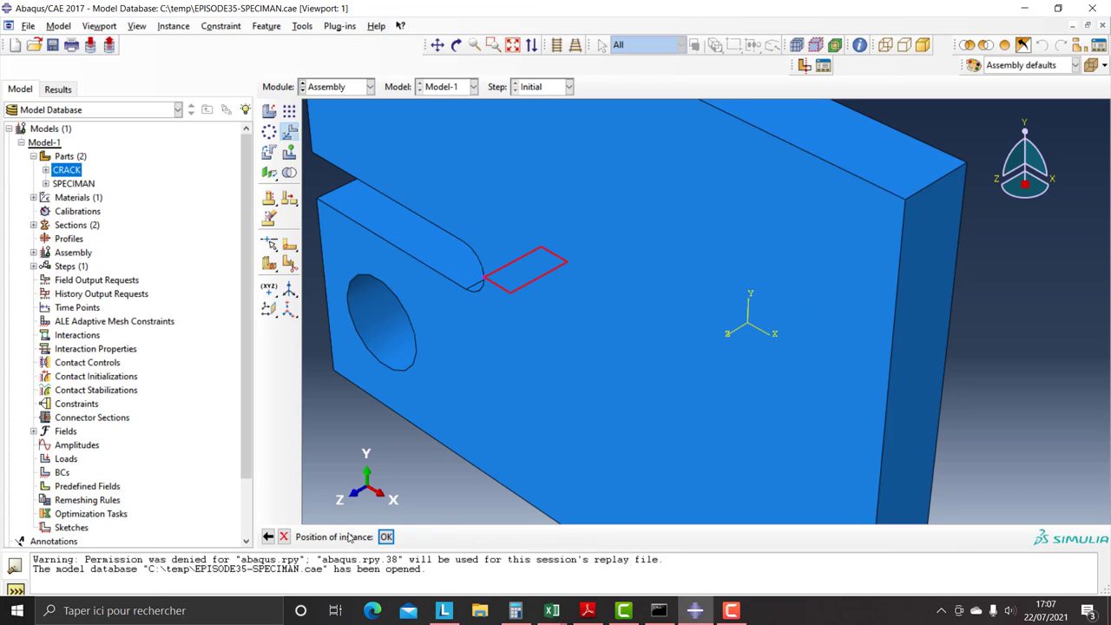
{"action": "left_click", "coordinate": [382, 537]}
In the Step module, create a Static, General step after Initial with a time period of 0.1
{"action": "left_click", "coordinate": [334, 88]}
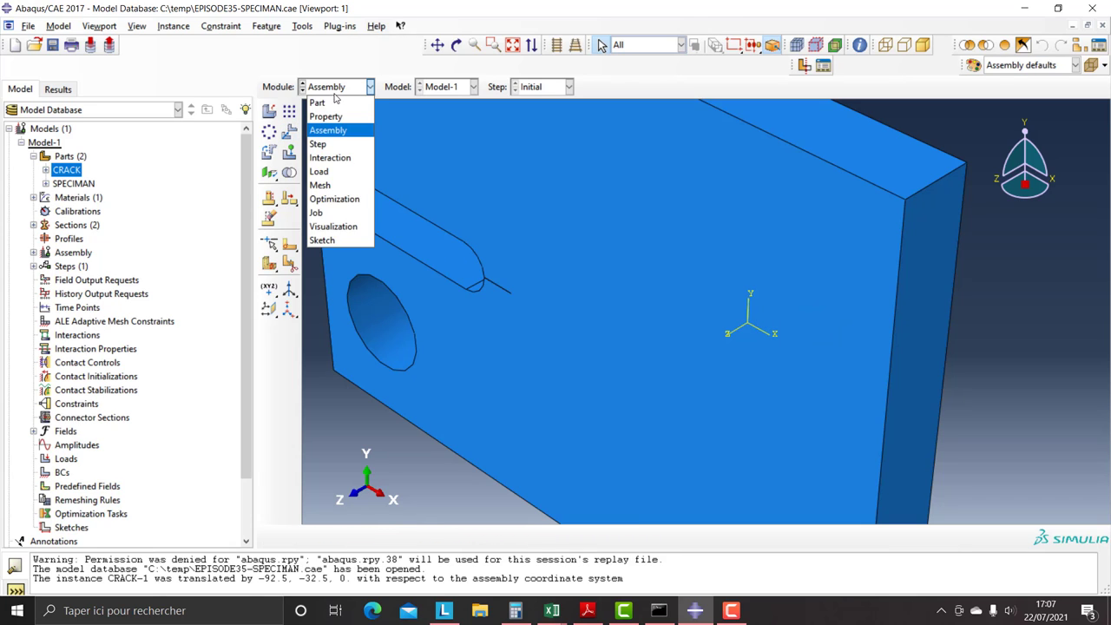
{"action": "left_click", "coordinate": [342, 142]}
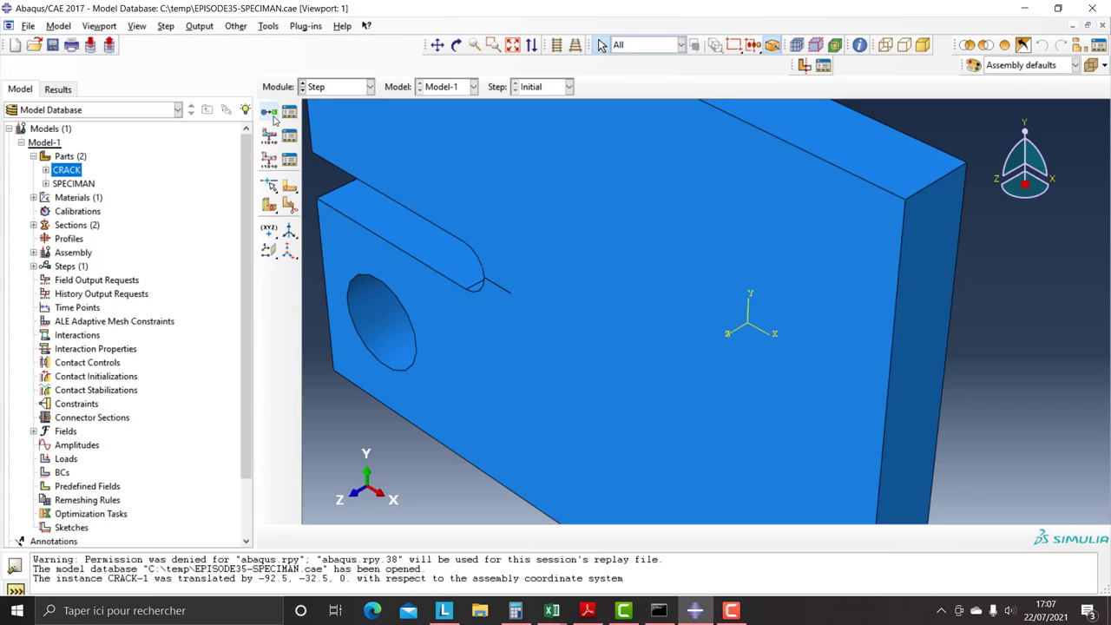
{"action": "left_click", "coordinate": [274, 116]}
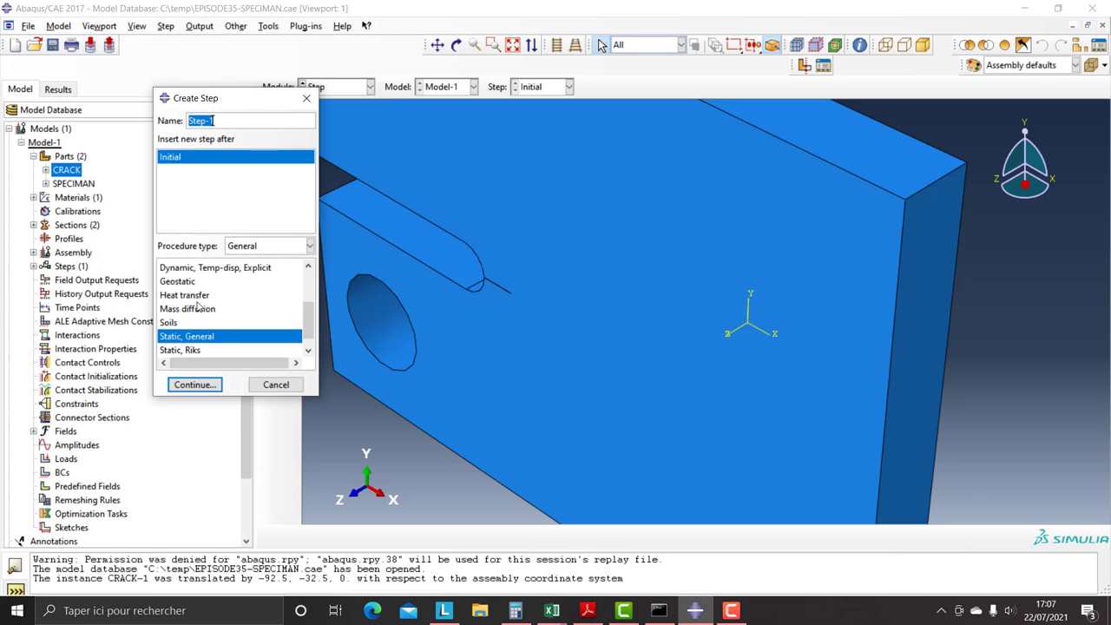
{"action": "left_click", "coordinate": [195, 385]}
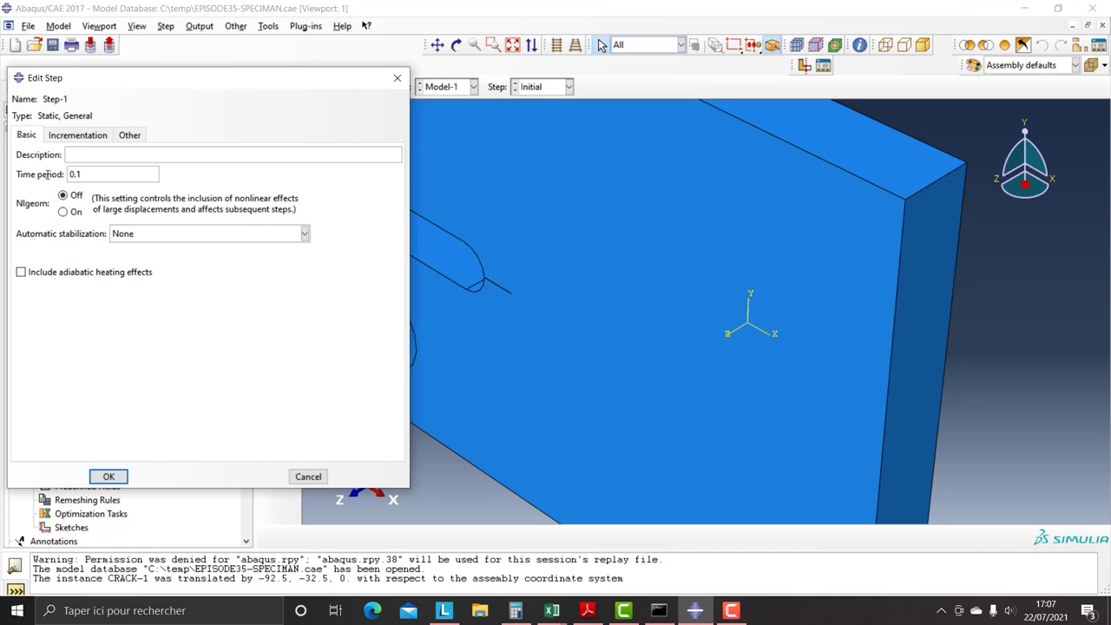
Set the step's initial increment size to 0.01 and its maximum number of increments to 1000, and save the step
{"action": "left_click", "coordinate": [76, 136]}
{"action": "left_click", "coordinate": [104, 208]}
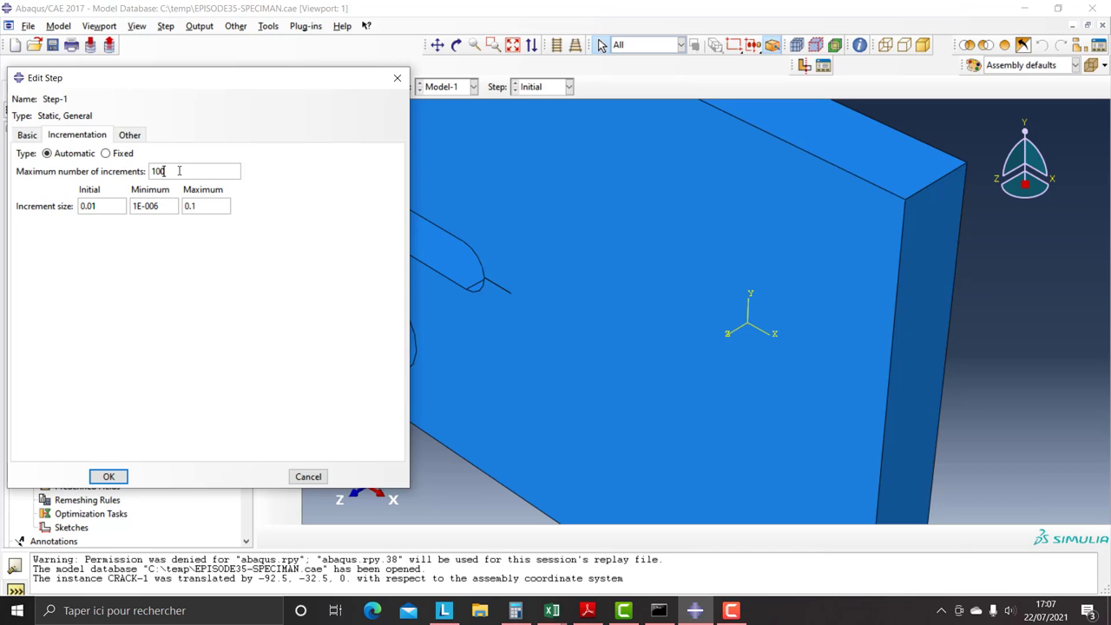
{"action": "type", "text": "0"}
{"action": "left_click", "coordinate": [106, 476]}
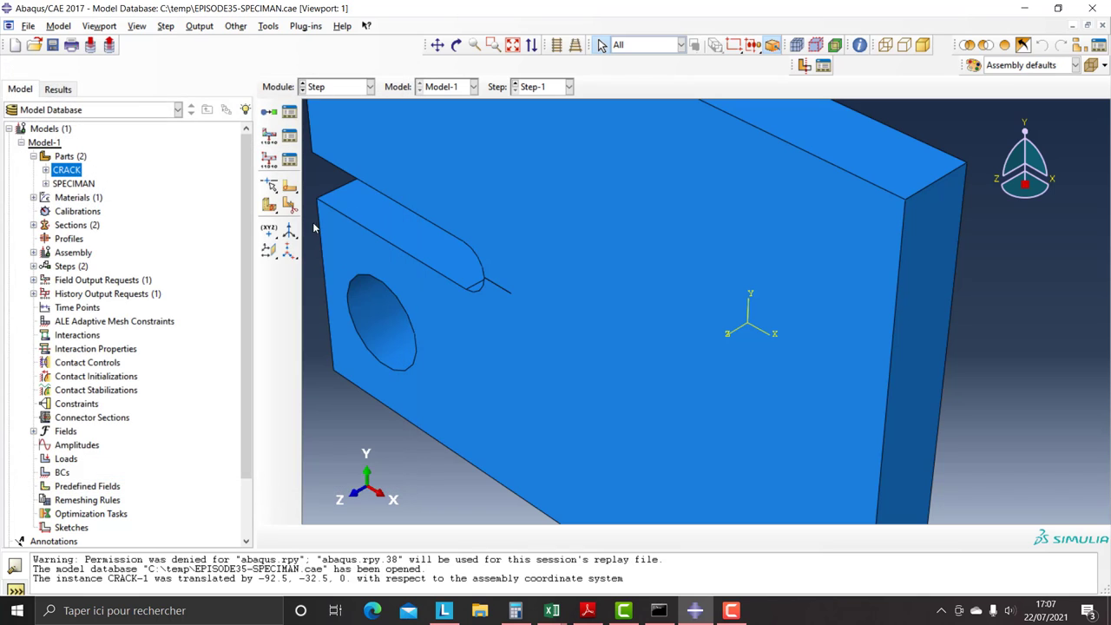
Edit the general solution controls of Step-1 to use specified values, setting the time incrementation parameter I0 to 10
{"action": "left_click", "coordinate": [235, 26]}
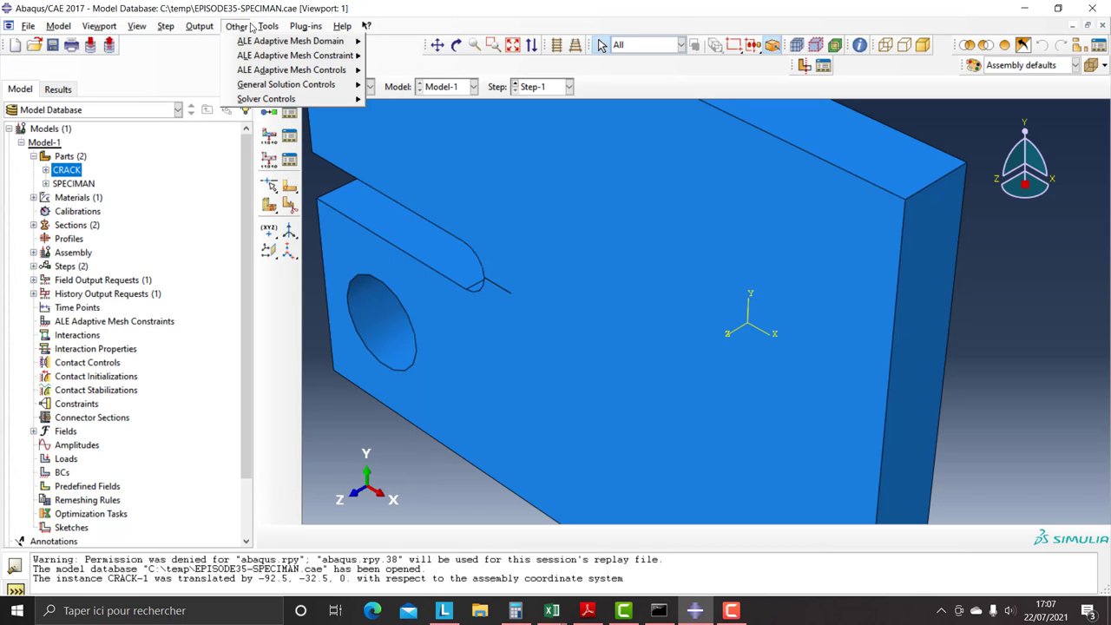
{"action": "mouse_move", "coordinate": [256, 83]}
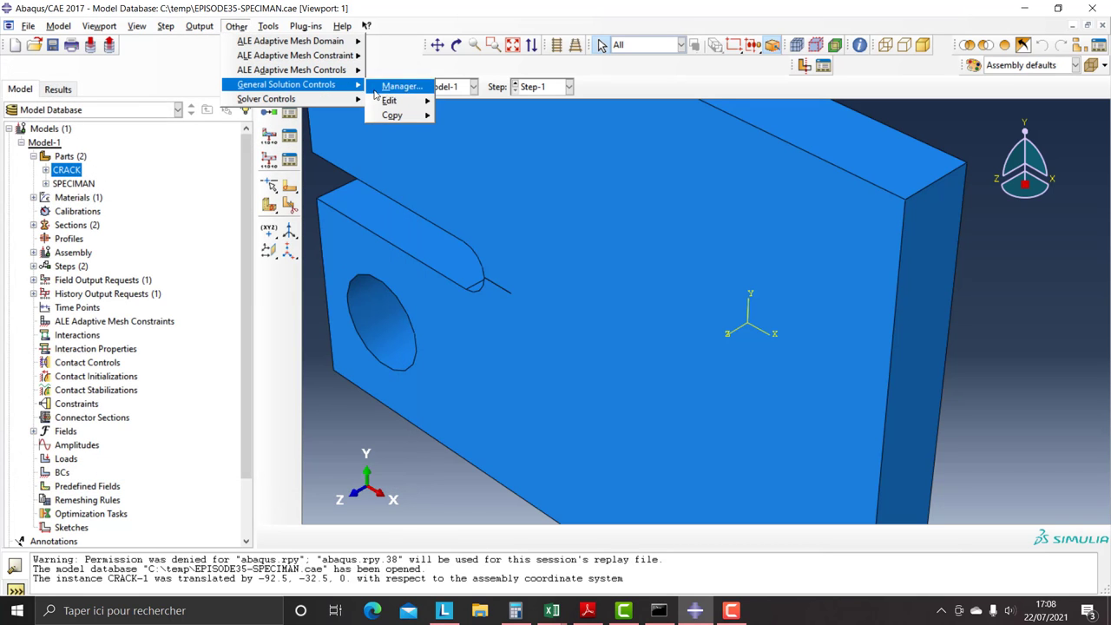
{"action": "mouse_move", "coordinate": [390, 101]}
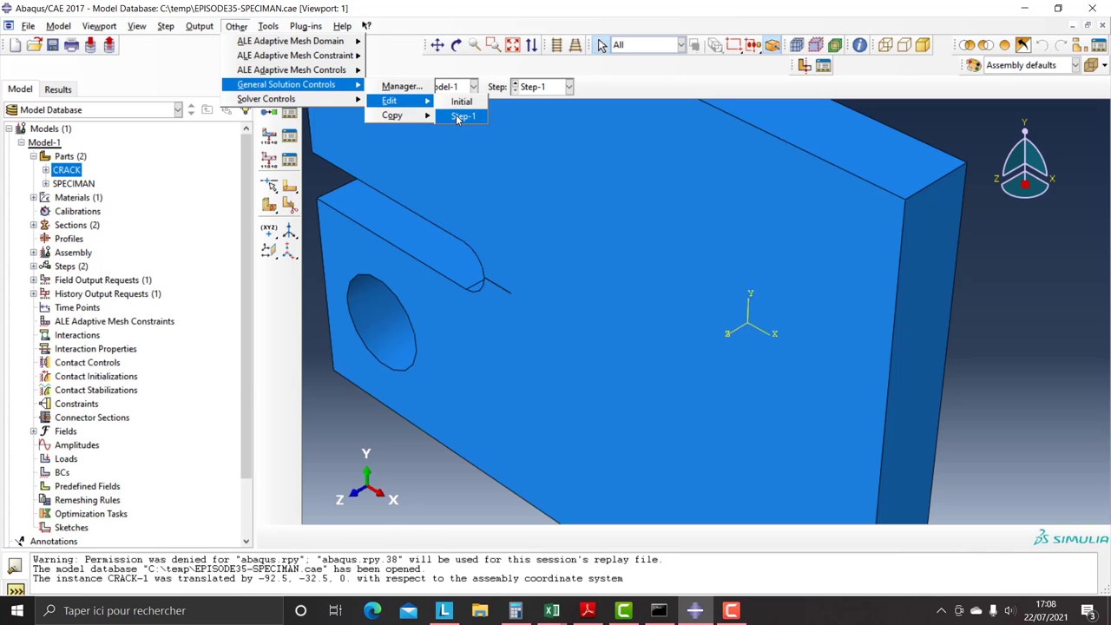
{"action": "left_click", "coordinate": [455, 116]}
{"action": "left_click", "coordinate": [104, 376]}
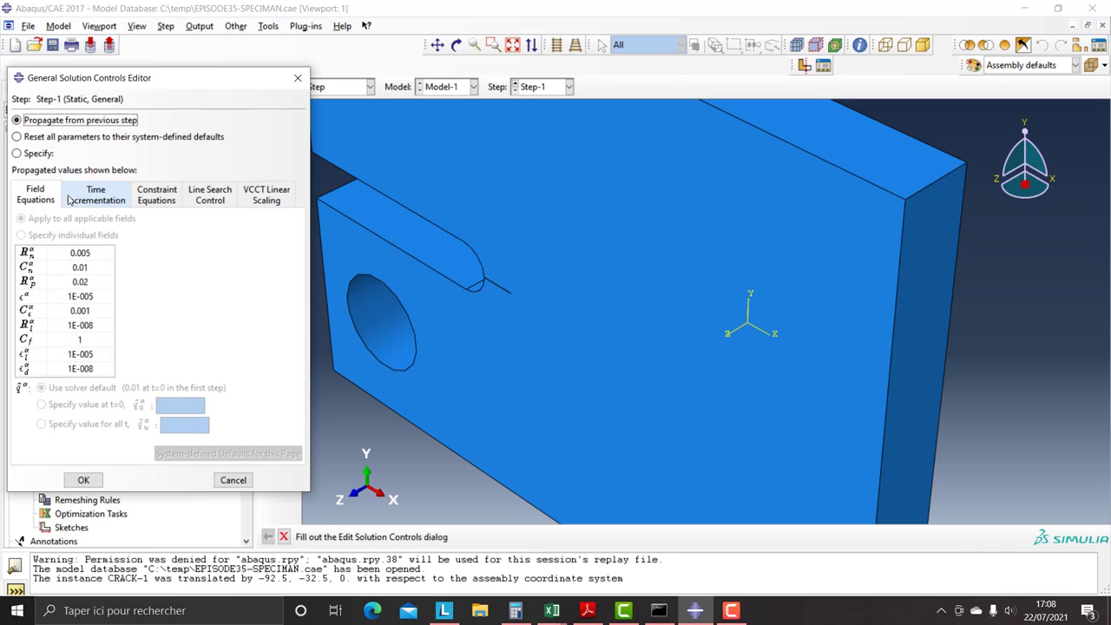
{"action": "left_click", "coordinate": [95, 195]}
{"action": "left_click", "coordinate": [156, 242]}
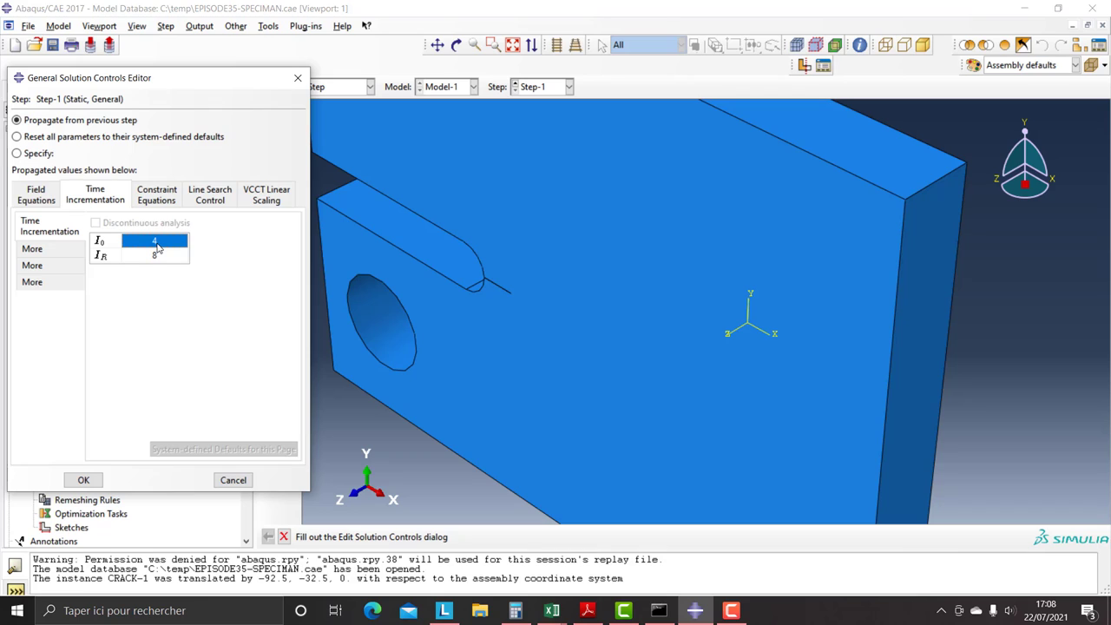
{"action": "left_click", "coordinate": [34, 153]}
{"action": "left_click", "coordinate": [140, 240]}
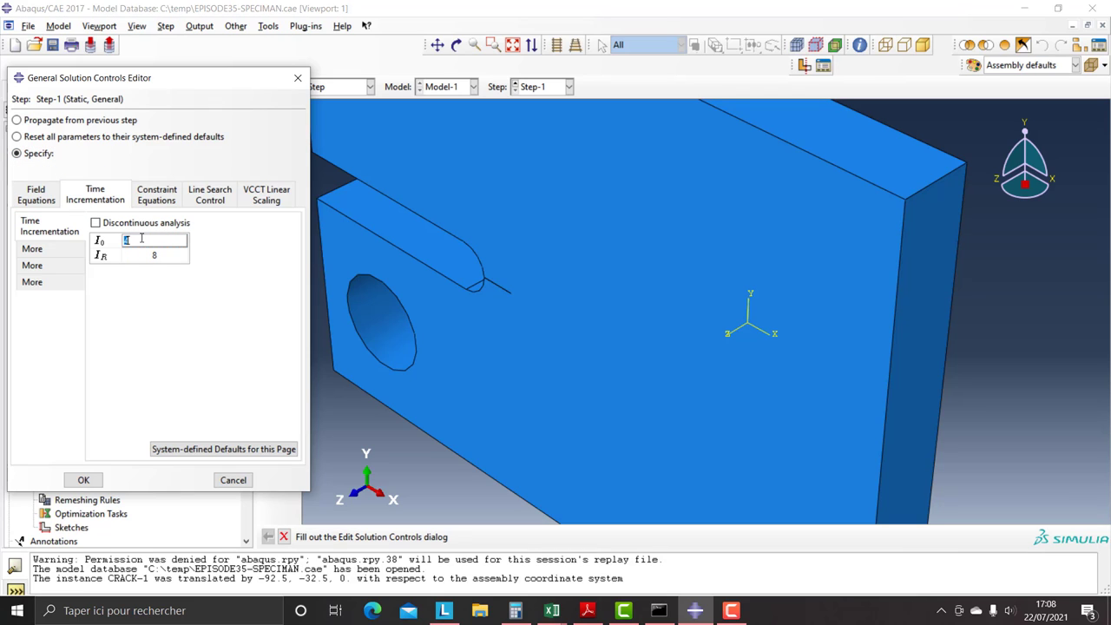
{"action": "type", "text": "10"}
Set the further time incrementation parameter IA to 10 and save the solution controls
{"action": "left_click", "coordinate": [44, 248]}
{"action": "double_click", "coordinate": [158, 299]}
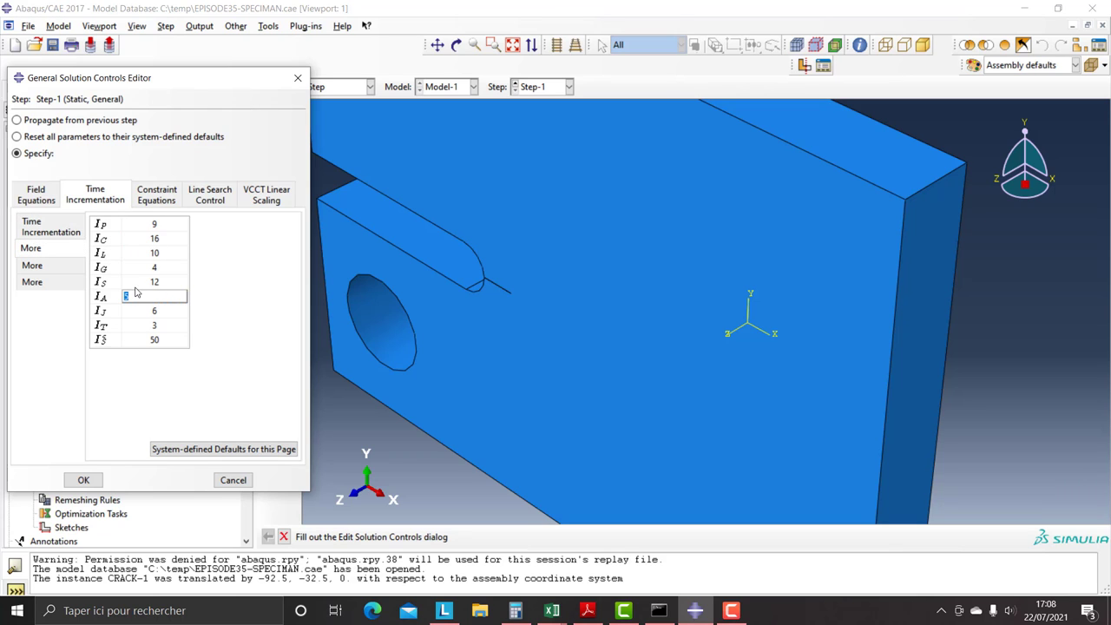
{"action": "type", "text": "10"}
{"action": "left_click", "coordinate": [83, 480]}
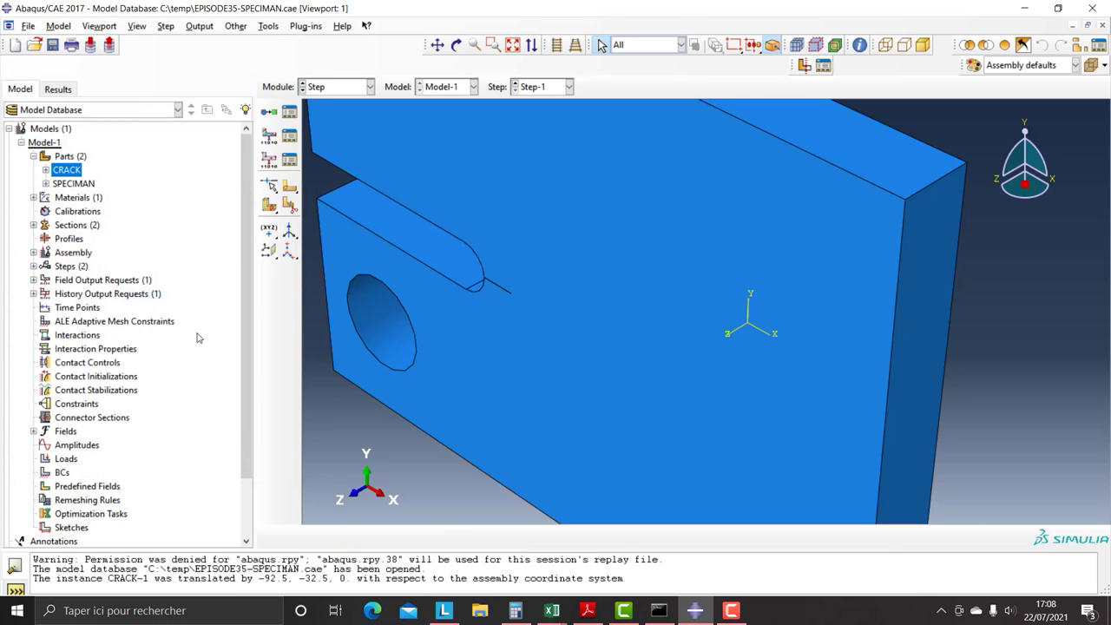
In the Interaction module, create an XFEM crack with the whole specimen instance as its crack domain
{"action": "left_click", "coordinate": [343, 87]}
{"action": "left_click", "coordinate": [347, 154]}
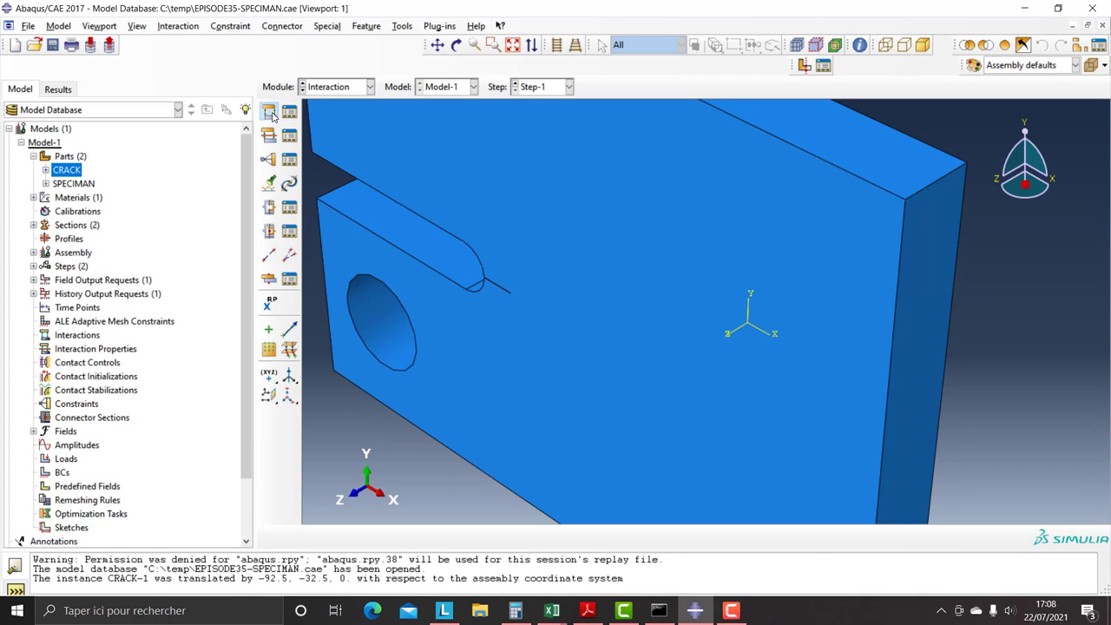
{"action": "left_click", "coordinate": [270, 113]}
{"action": "left_click", "coordinate": [224, 78]}
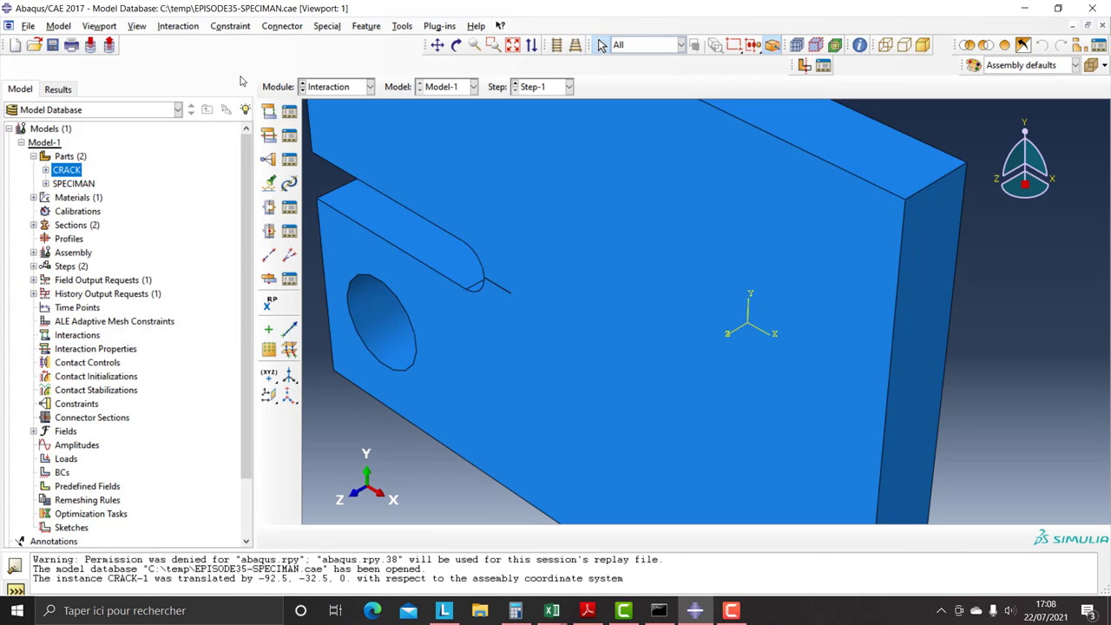
{"action": "left_click", "coordinate": [327, 26]}
{"action": "mouse_move", "coordinate": [345, 65]}
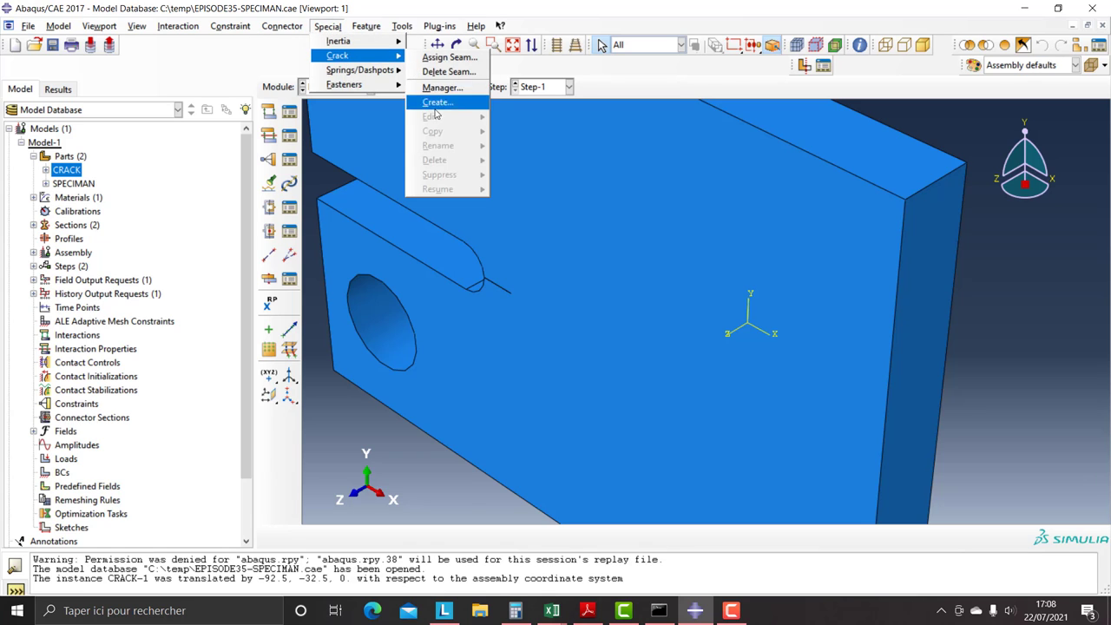
{"action": "left_click", "coordinate": [439, 104]}
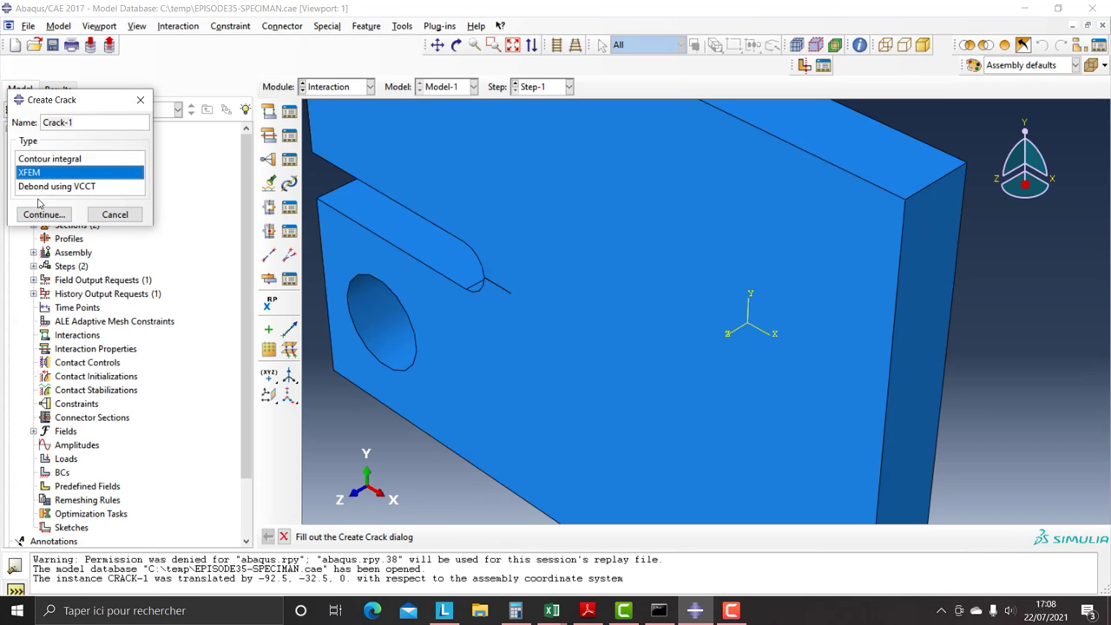
{"action": "left_click", "coordinate": [42, 215]}
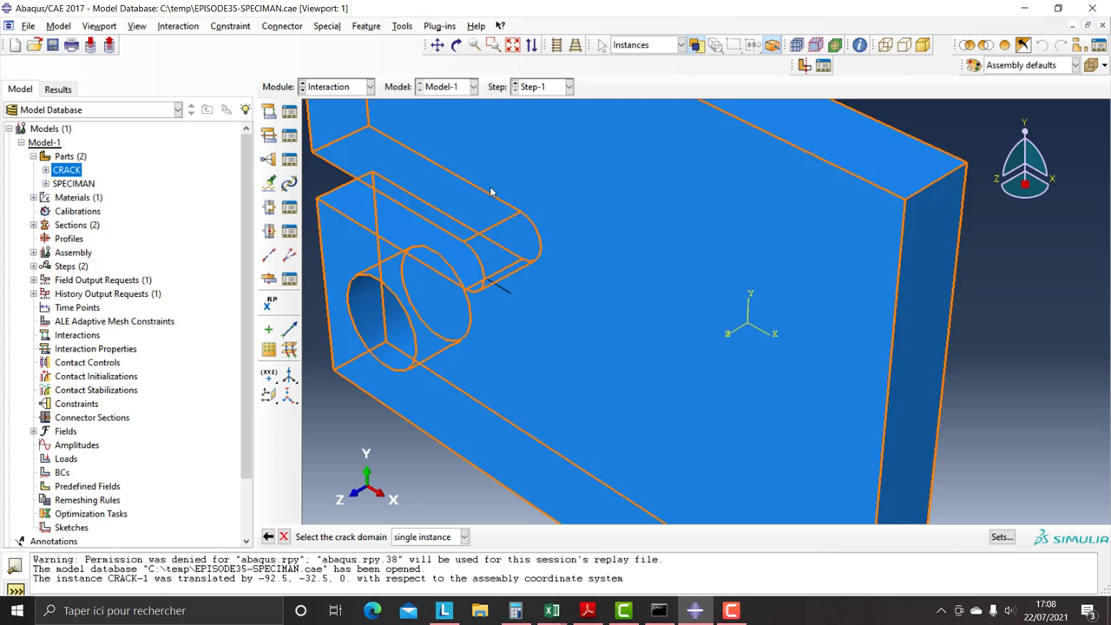
{"action": "left_click", "coordinate": [482, 217]}
{"action": "middle_click", "coordinate": [446, 416]}
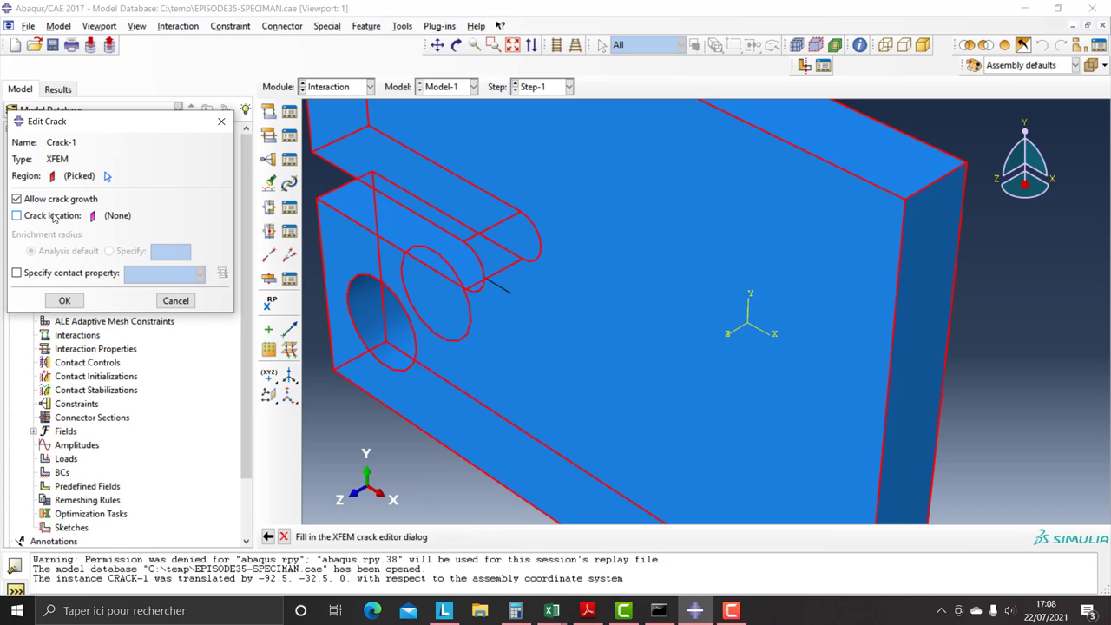
Specify the small shell at the notch tip as the XFEM crack's location and save the crack
{"action": "left_click", "coordinate": [53, 217]}
{"action": "left_click", "coordinate": [144, 215]}
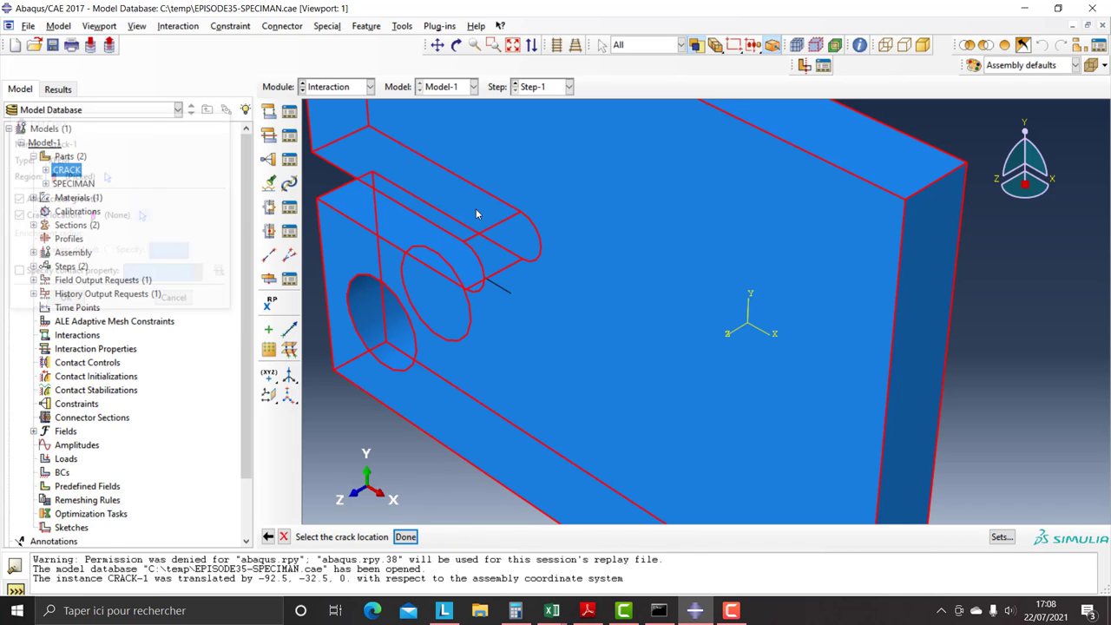
{"action": "left_click", "coordinate": [501, 295]}
{"action": "left_click", "coordinate": [404, 537]}
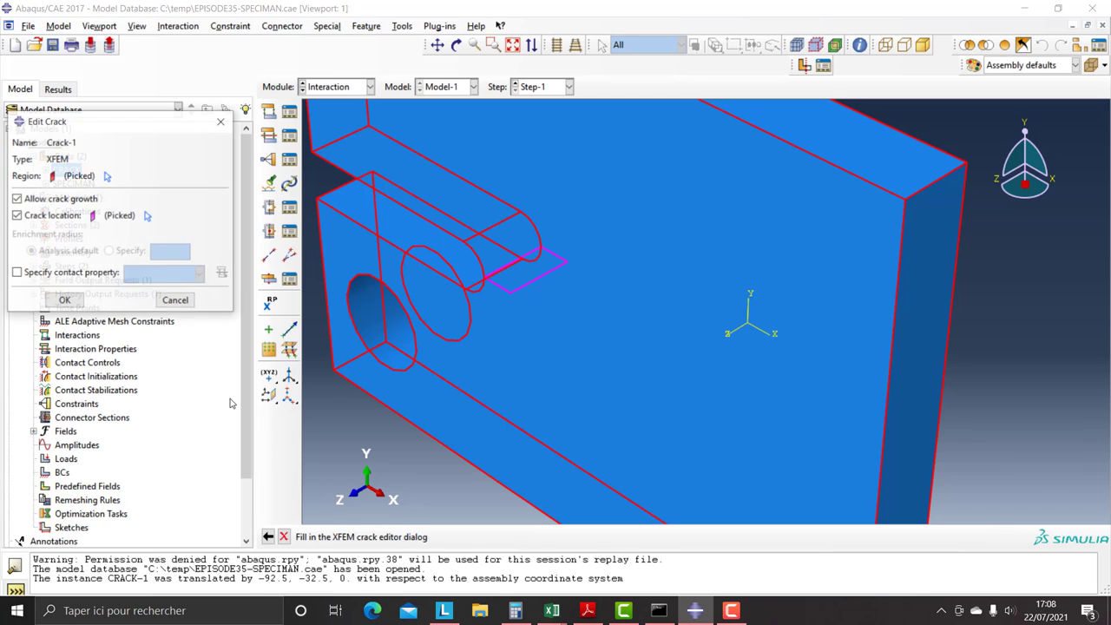
{"action": "left_click", "coordinate": [64, 301]}
Create an XFEM crack growth interaction in the Initial step
{"action": "left_click", "coordinate": [331, 87]}
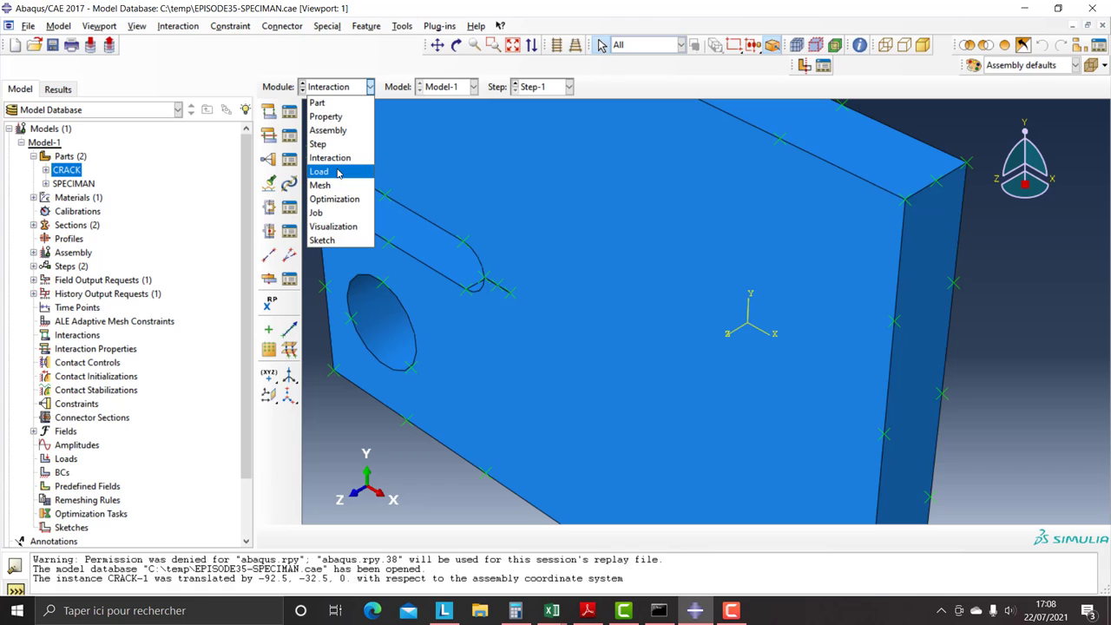
{"action": "left_click", "coordinate": [271, 111]}
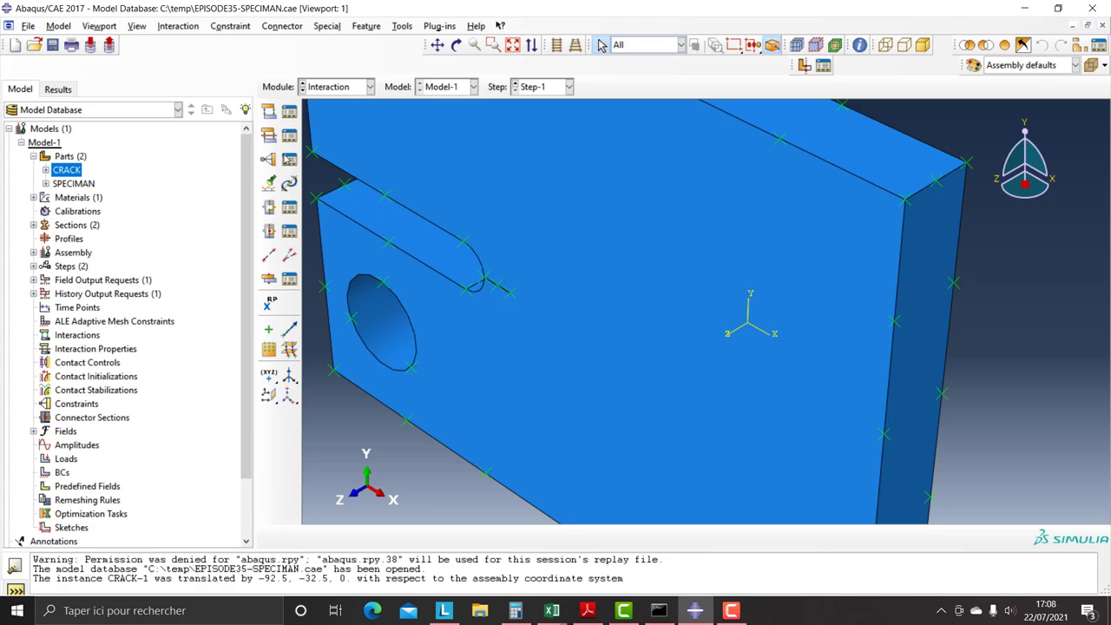
{"action": "left_click", "coordinate": [271, 110]}
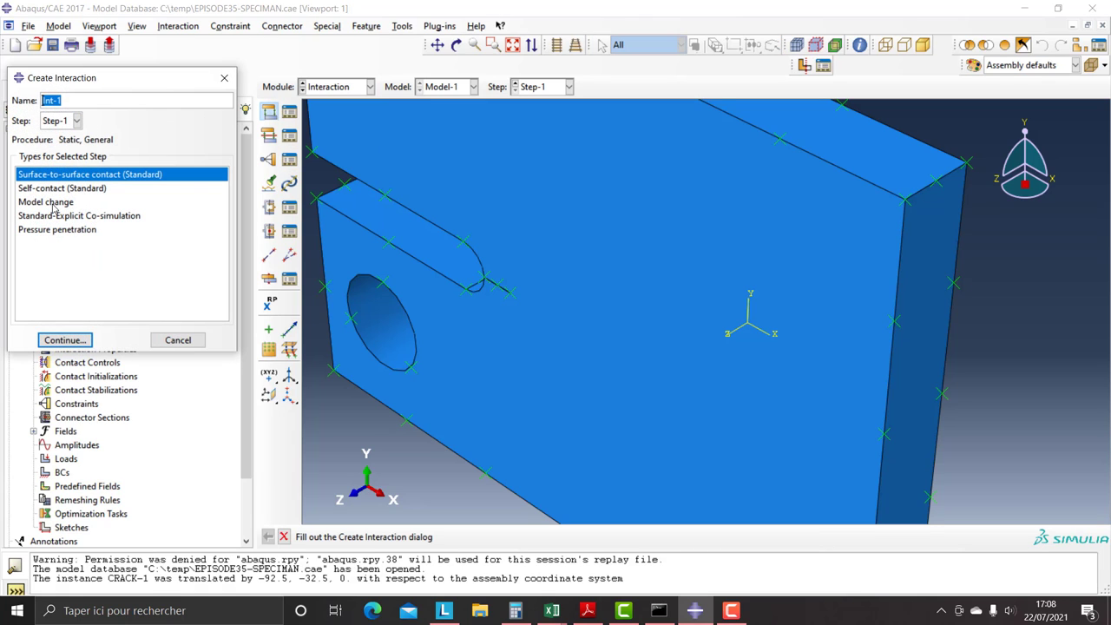
{"action": "left_click", "coordinate": [76, 120]}
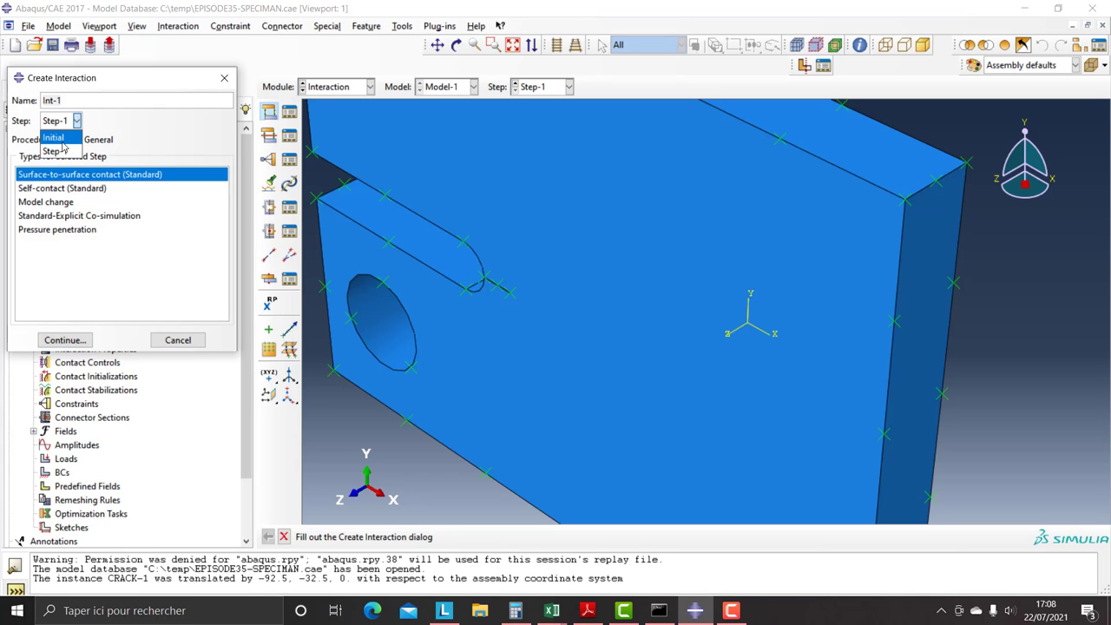
{"action": "left_click", "coordinate": [54, 137]}
{"action": "left_click", "coordinate": [52, 243]}
{"action": "left_click", "coordinate": [64, 339]}
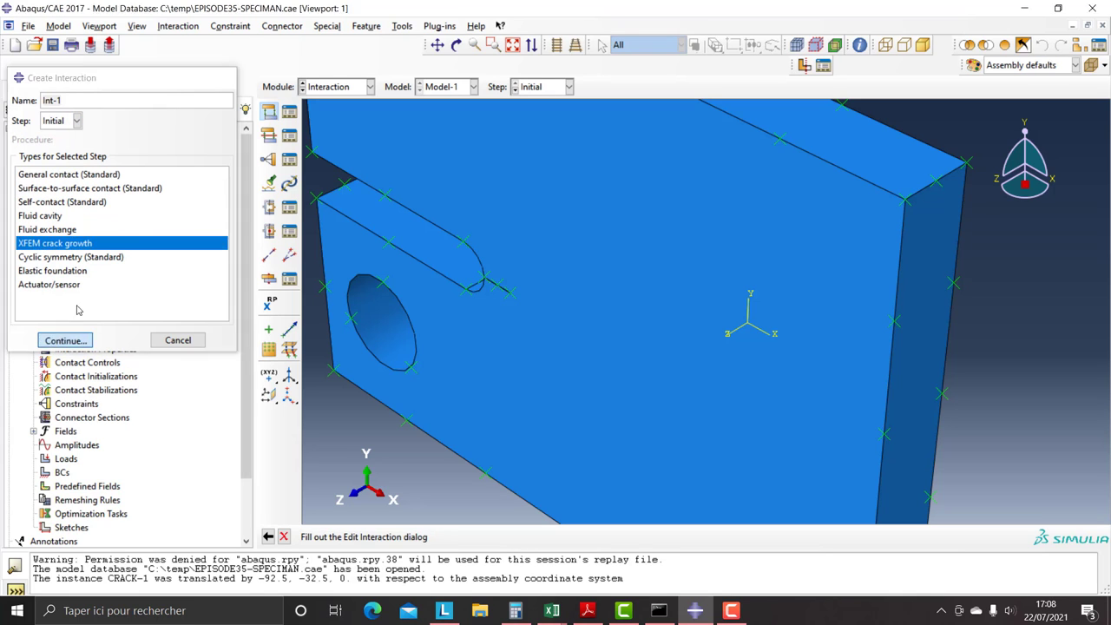
{"action": "left_click", "coordinate": [43, 263]}
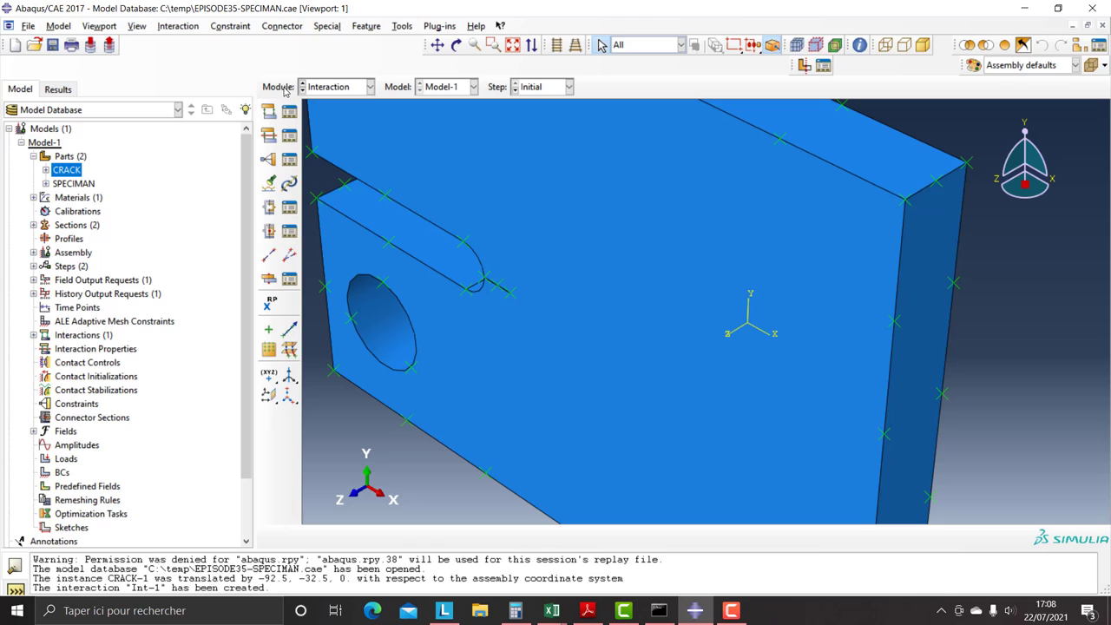
In the Assembly module, create reference points at the centres of the specimen's upper and lower holes
{"action": "left_click", "coordinate": [345, 87]}
{"action": "left_click", "coordinate": [318, 173]}
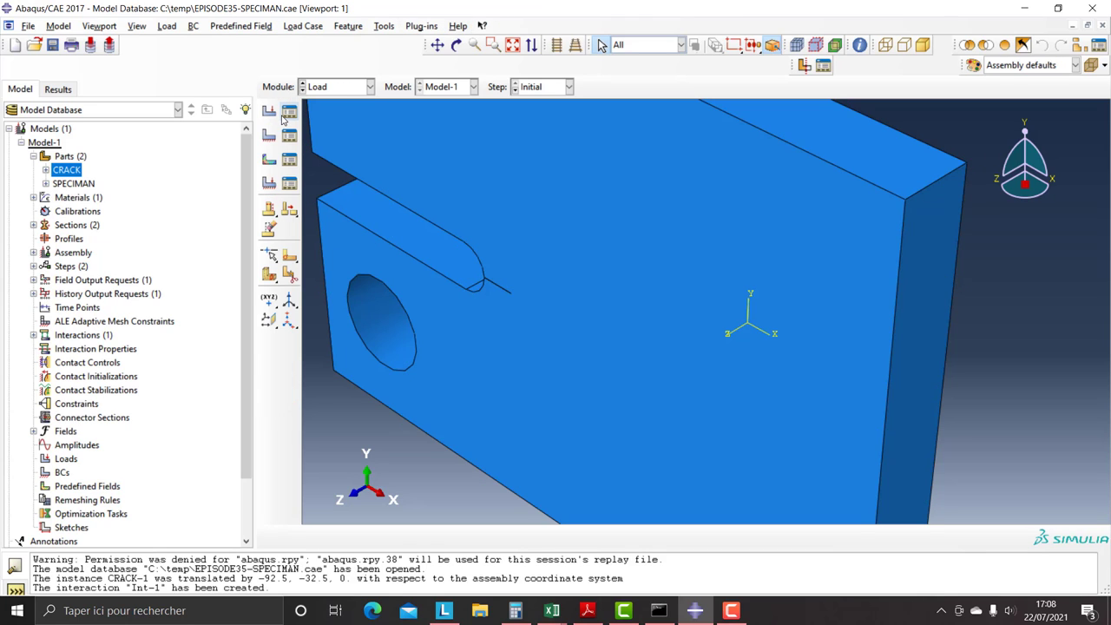
{"action": "left_click", "coordinate": [328, 89]}
{"action": "left_click", "coordinate": [321, 130]}
{"action": "scroll", "coordinate": [384, 191], "scroll_direction": "down", "scroll_amount": 3}
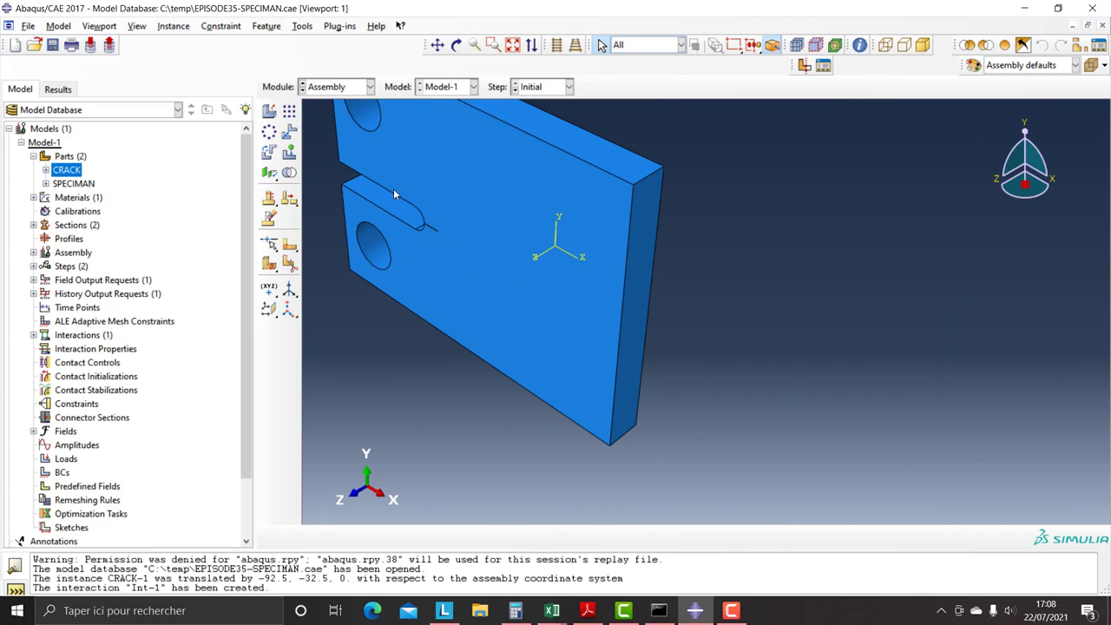
{"action": "left_click_drag", "start_coordinate": [392, 191], "coordinate": [346, 341]}
{"action": "left_click", "coordinate": [456, 45]}
{"action": "left_click_drag", "start_coordinate": [469, 252], "coordinate": [363, 281]}
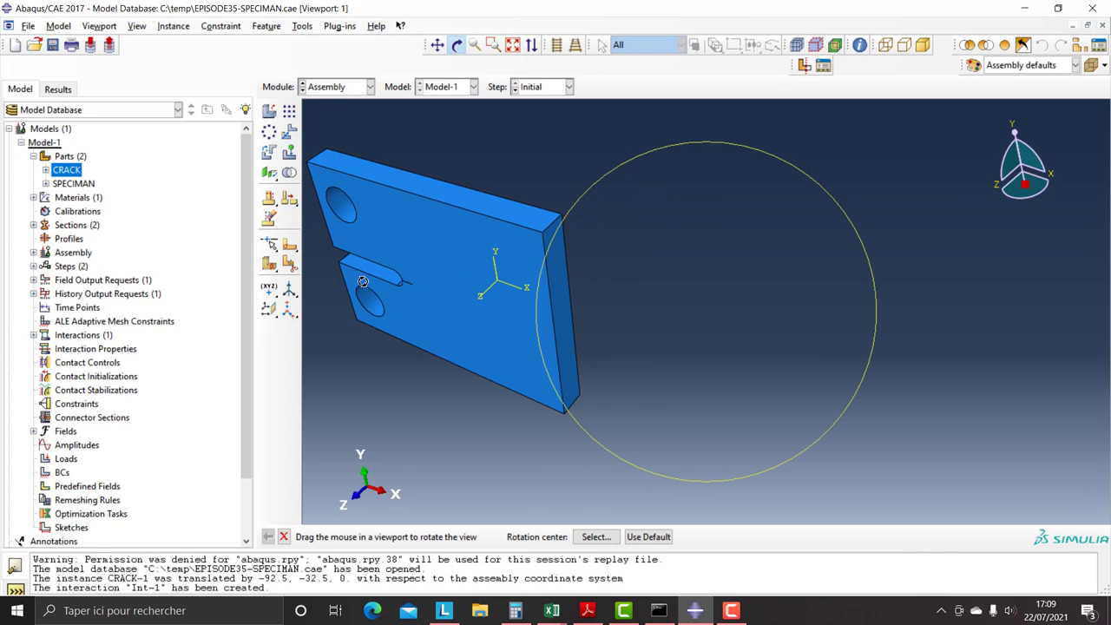
{"action": "left_click", "coordinate": [302, 26]}
{"action": "left_click", "coordinate": [337, 54]}
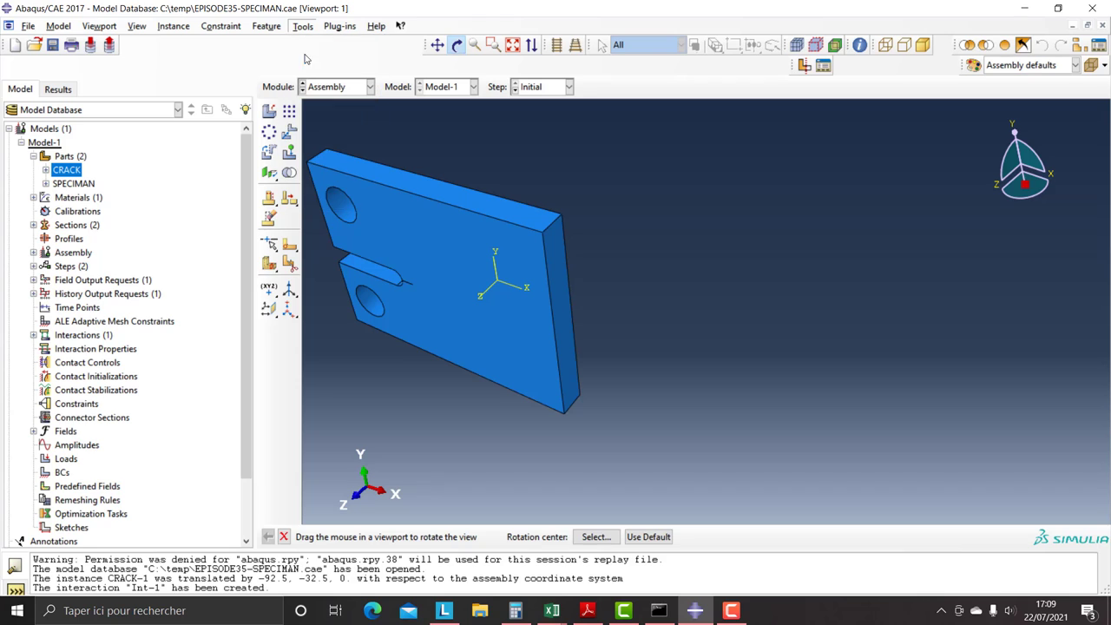
{"action": "left_click", "coordinate": [342, 208]}
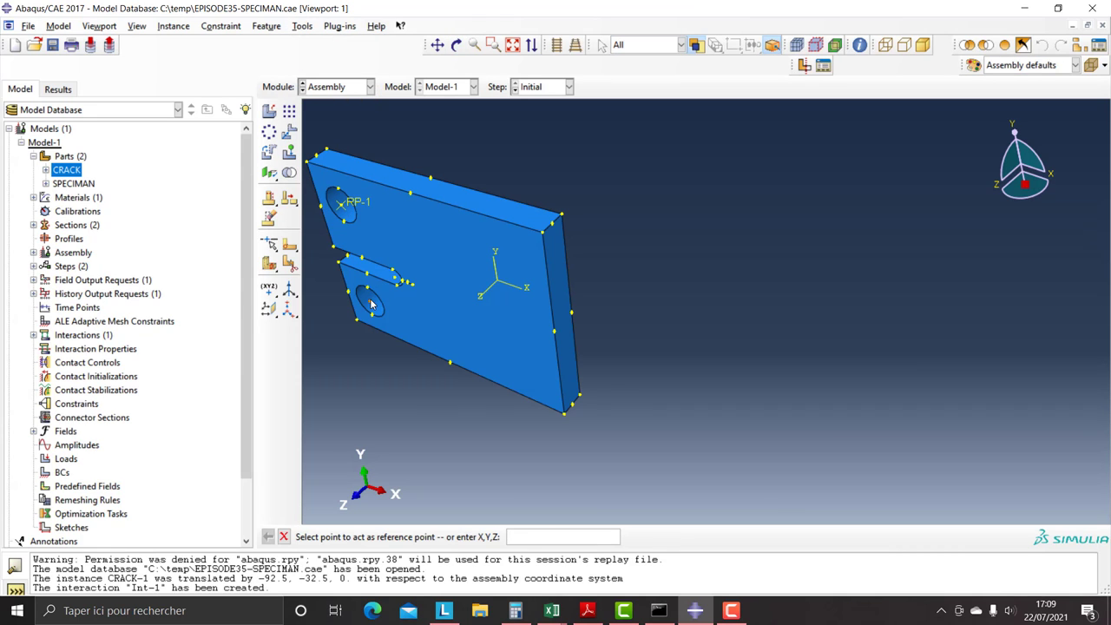
{"action": "left_click", "coordinate": [371, 303]}
Switch to the Load module and open the boundary condition manager
{"action": "left_click", "coordinate": [311, 90]}
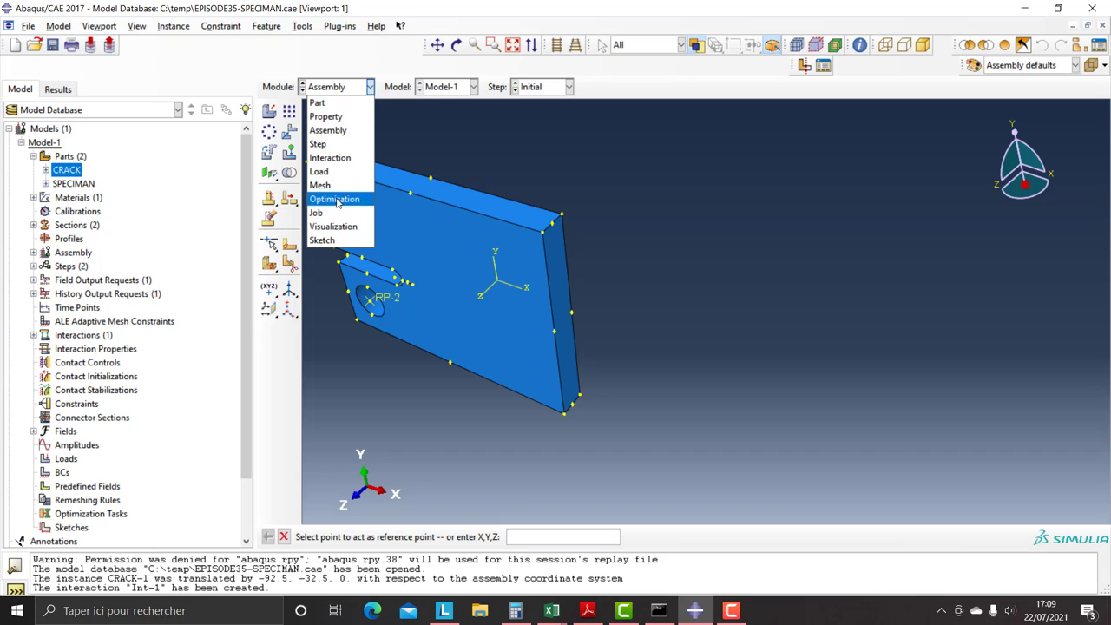
{"action": "left_click", "coordinate": [319, 171]}
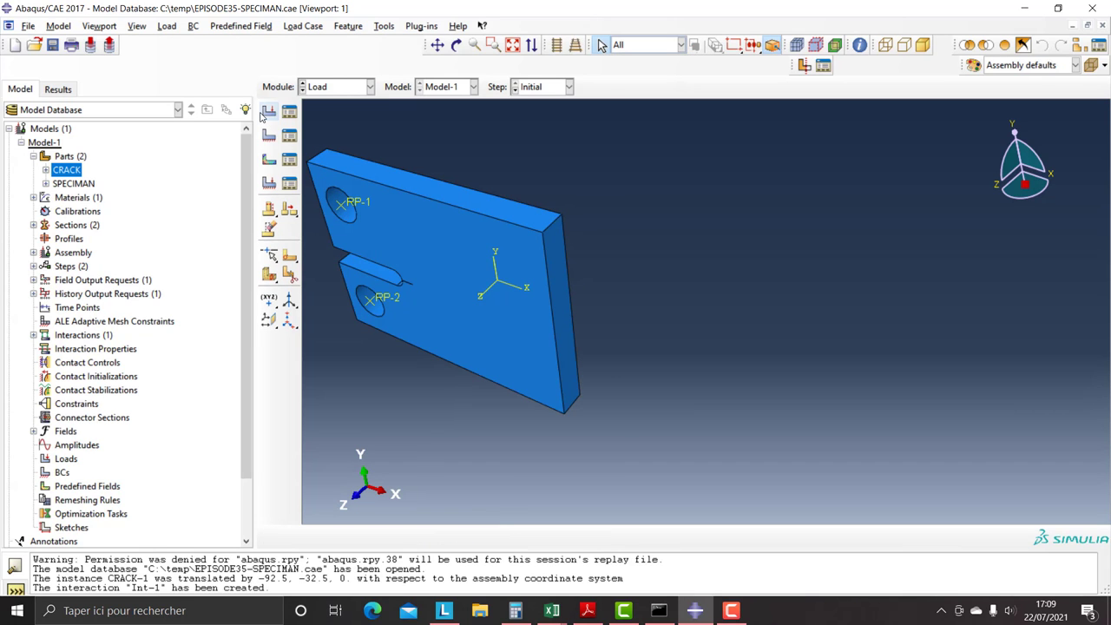
{"action": "left_click", "coordinate": [289, 134]}
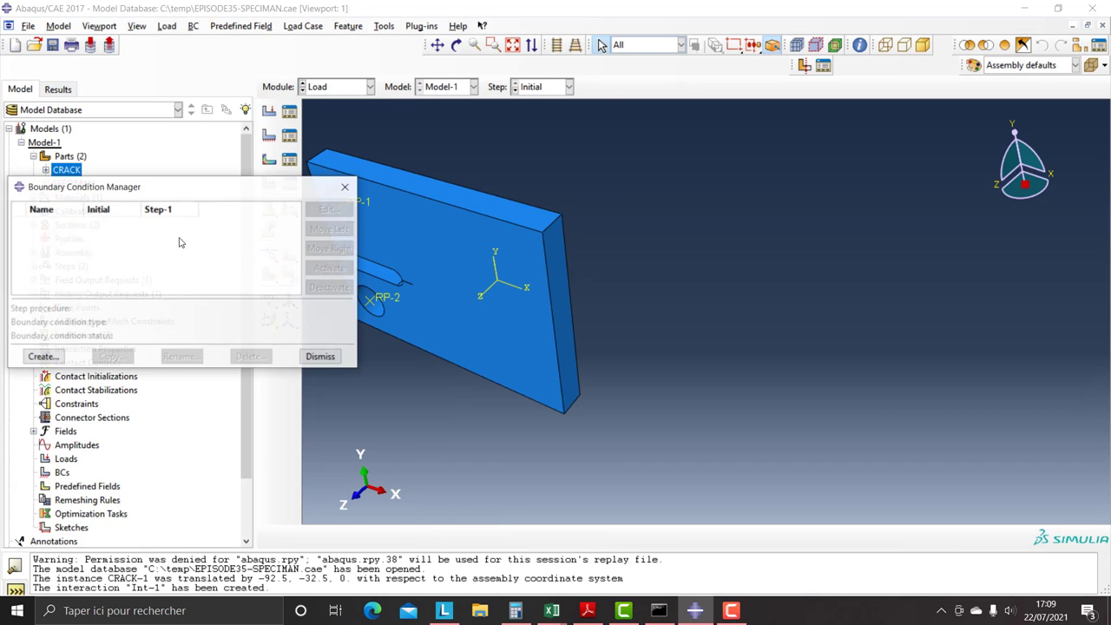
{"action": "left_click", "coordinate": [40, 356]}
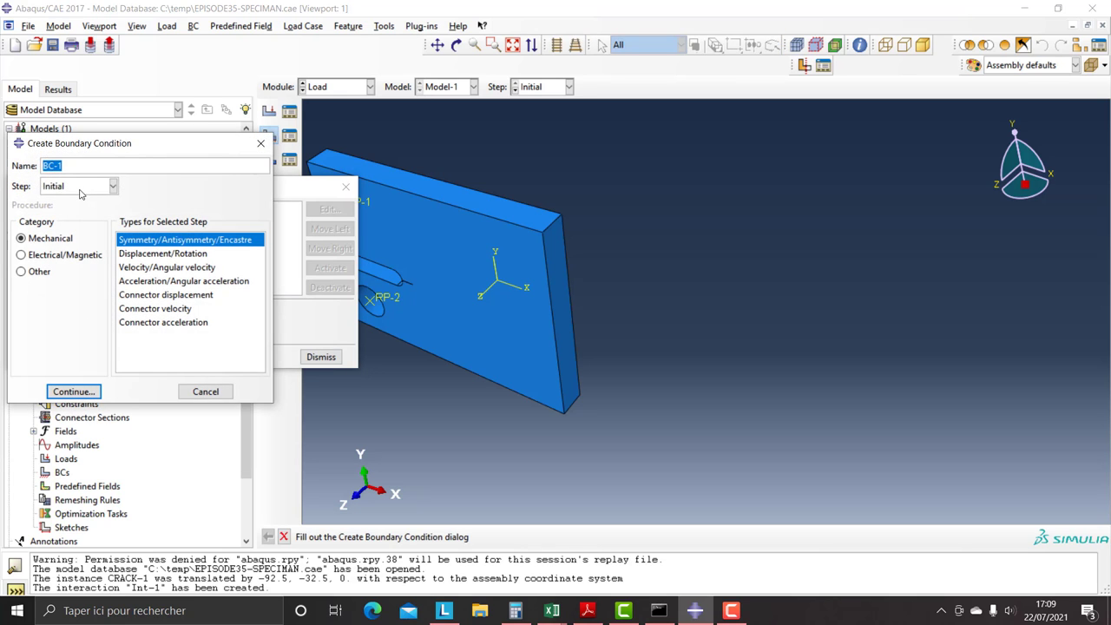
{"action": "left_click", "coordinate": [73, 391]}
{"action": "left_click_drag", "start_coordinate": [229, 187], "coordinate": [56, 185]}
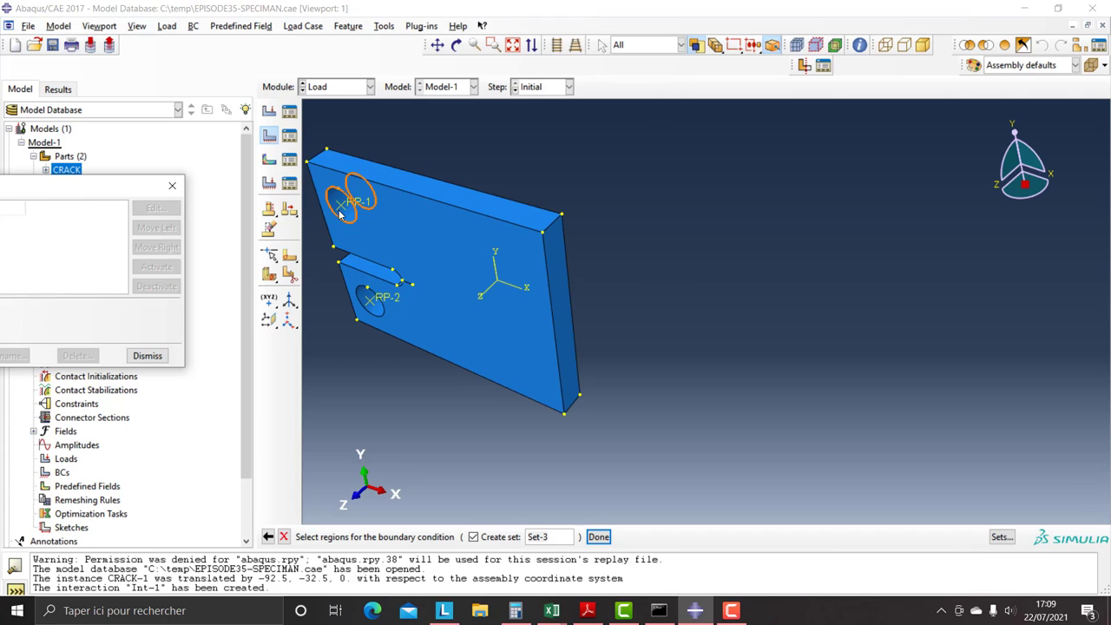
{"action": "left_click", "coordinate": [342, 208]}
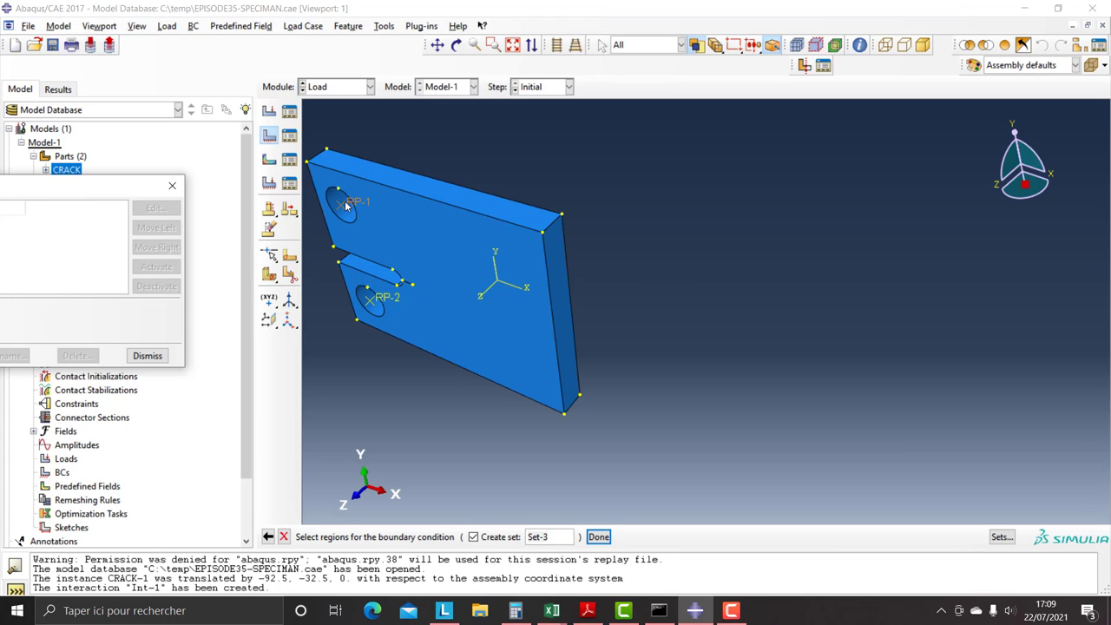
{"action": "left_click", "coordinate": [346, 206]}
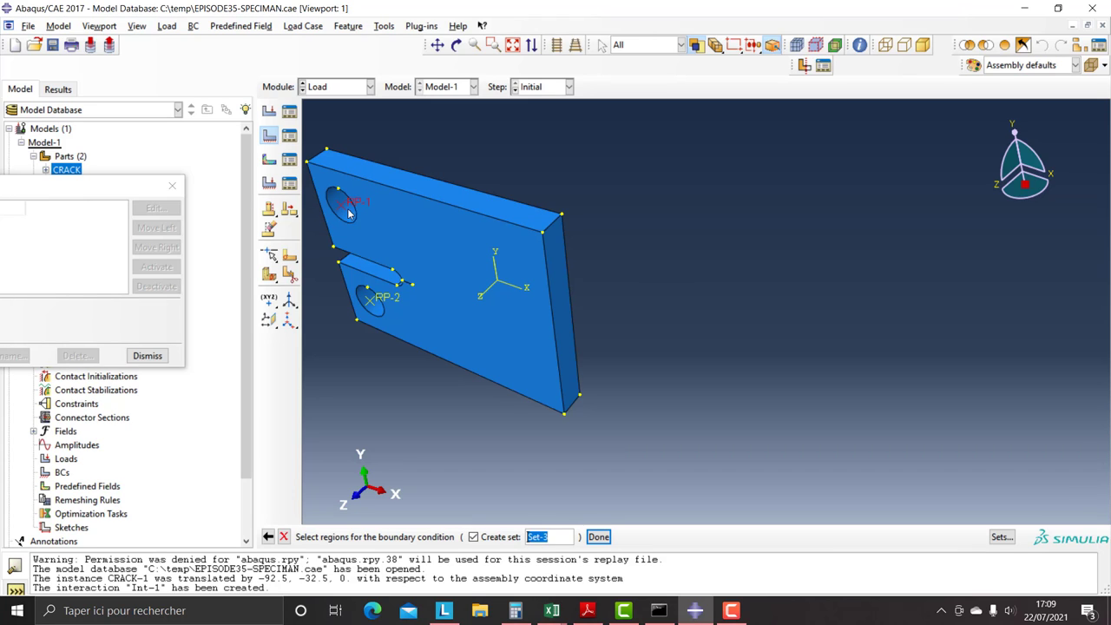
{"action": "left_click", "coordinate": [598, 538]}
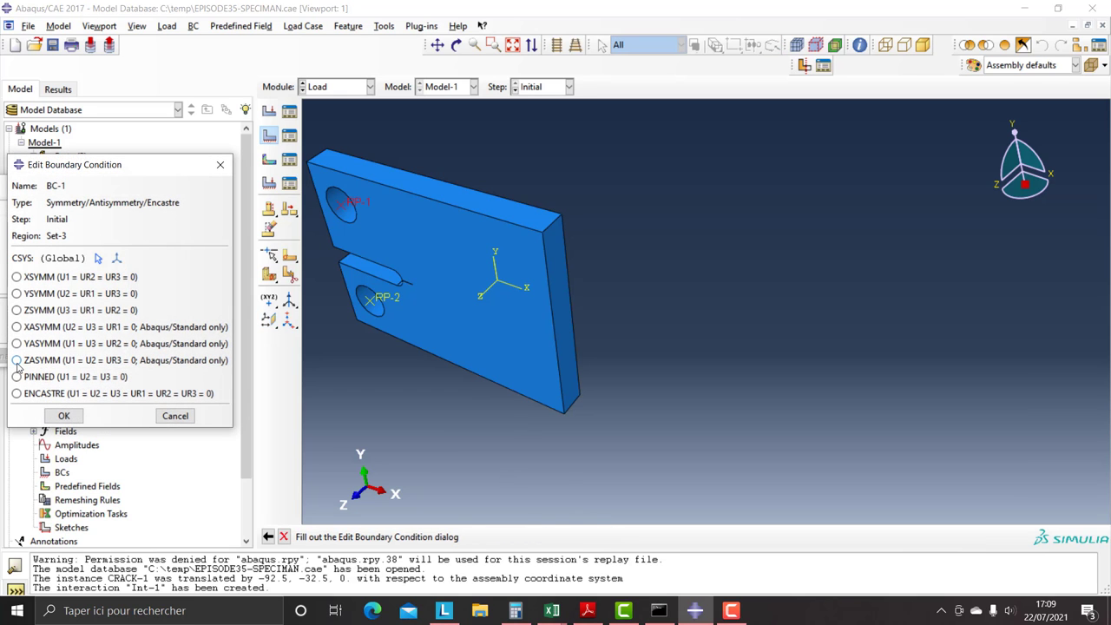
{"action": "left_click", "coordinate": [219, 165]}
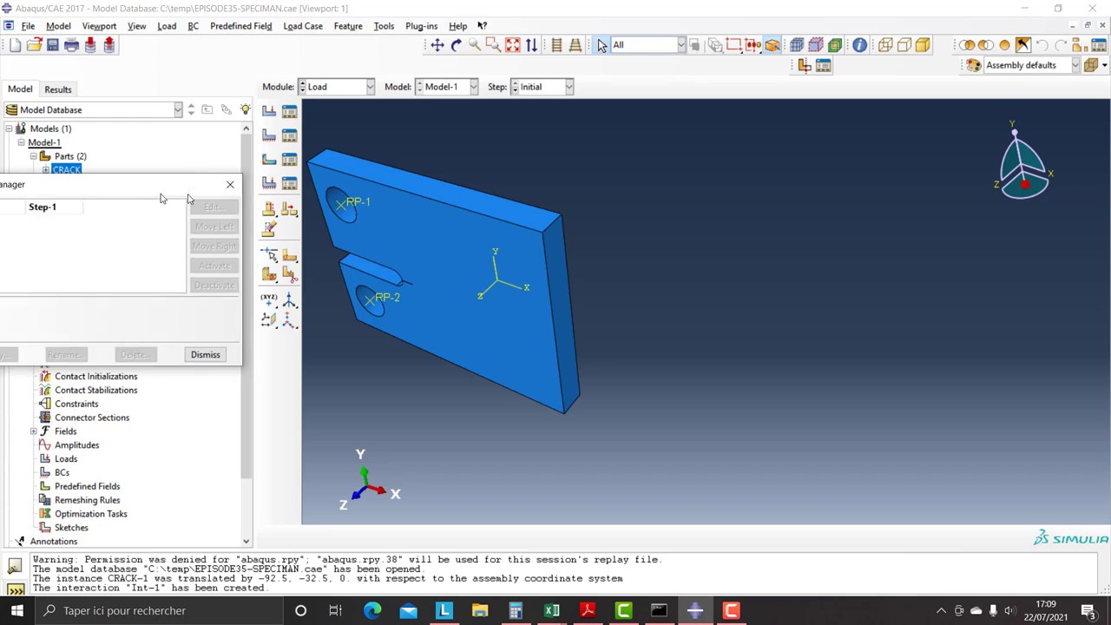
Create a Displacement/Rotation boundary condition in the Initial step at the upper hole's reference point, constraining U1, U3, UR1 and UR2
{"action": "left_click", "coordinate": [48, 366]}
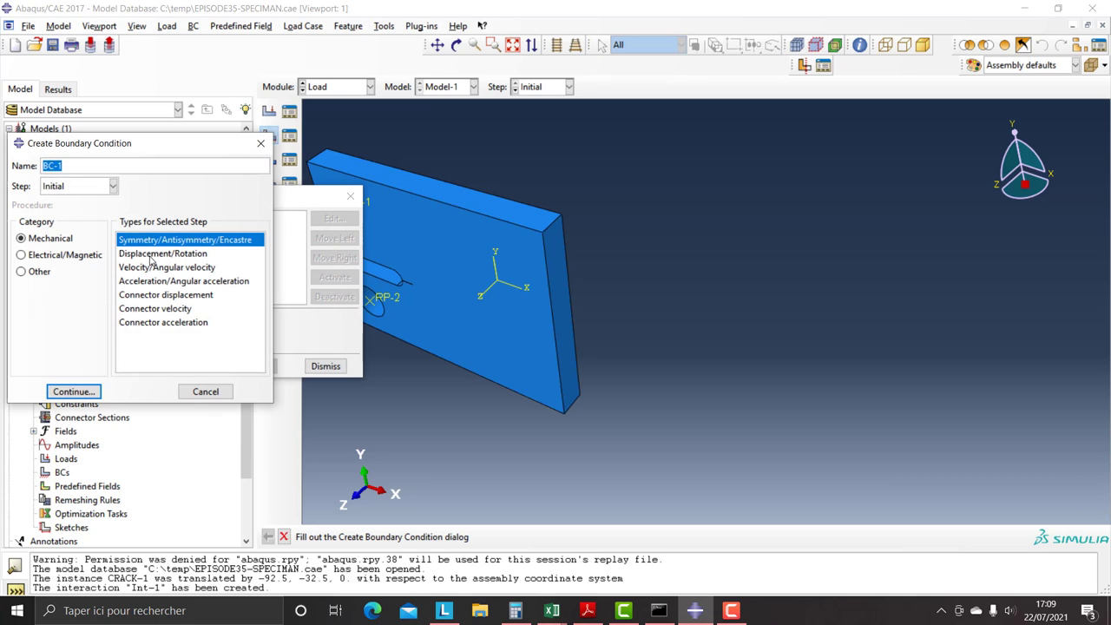
{"action": "left_click", "coordinate": [149, 254]}
{"action": "left_click", "coordinate": [73, 392]}
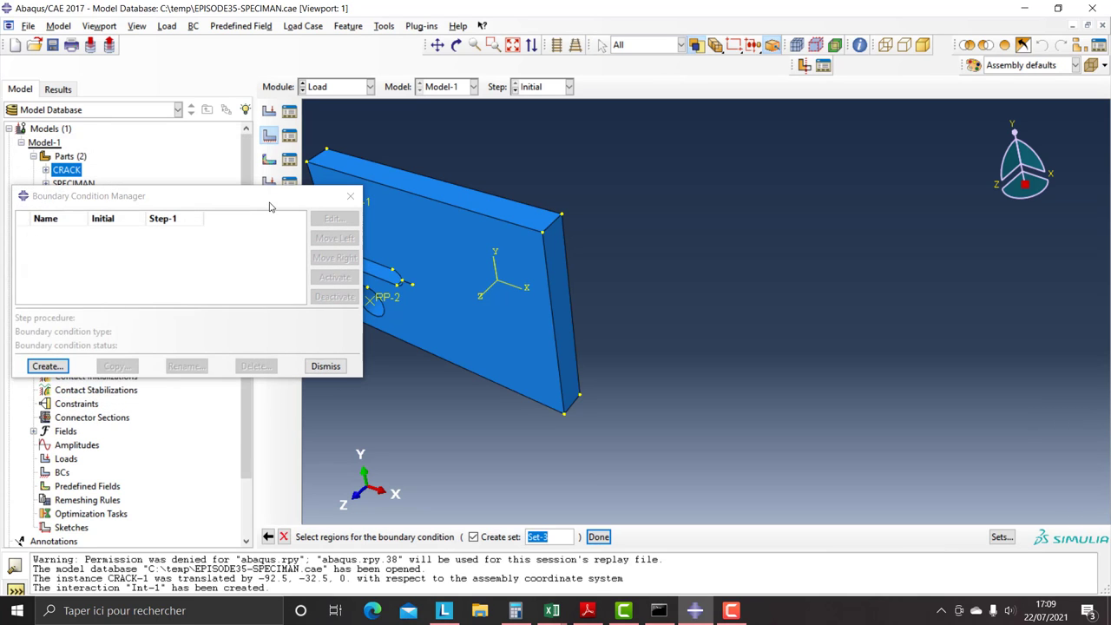
{"action": "left_click_drag", "start_coordinate": [217, 198], "coordinate": [48, 198]}
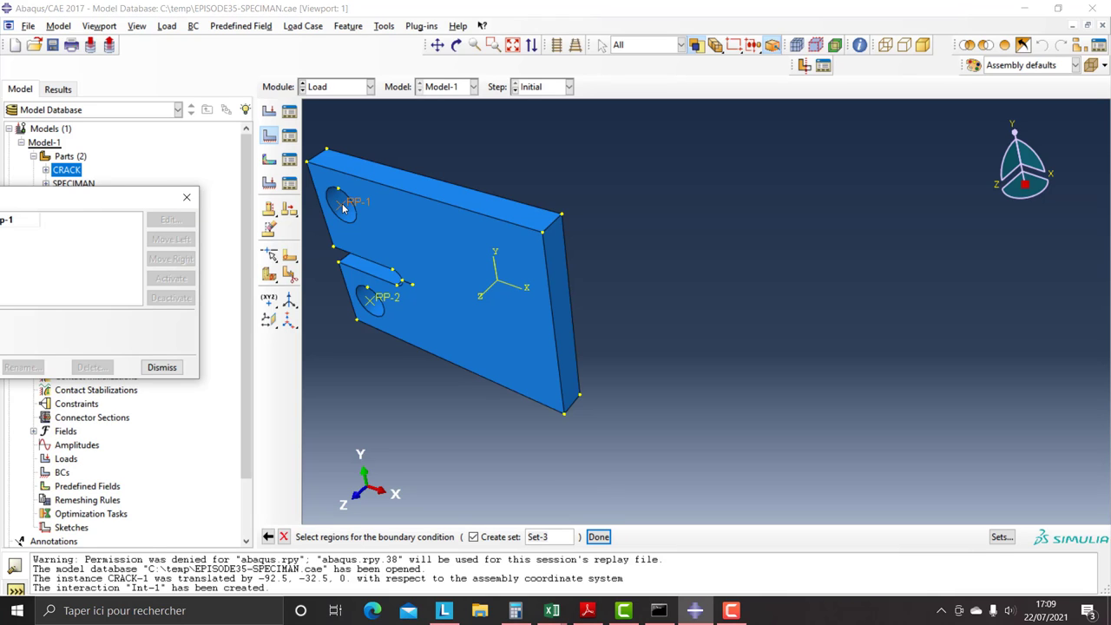
{"action": "left_click", "coordinate": [343, 208]}
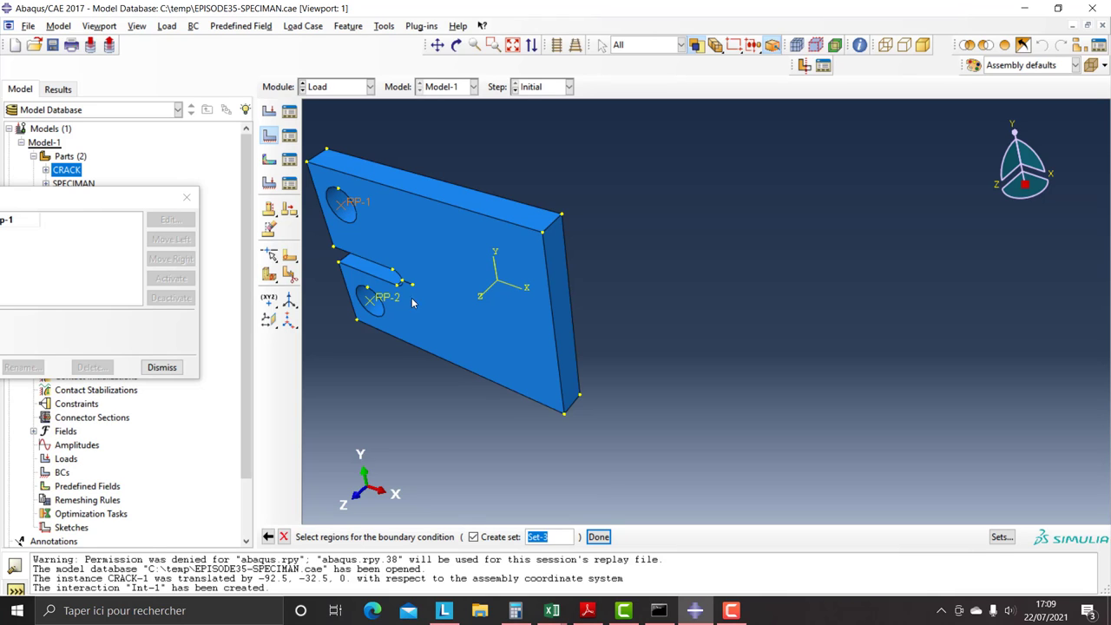
{"action": "left_click", "coordinate": [598, 537]}
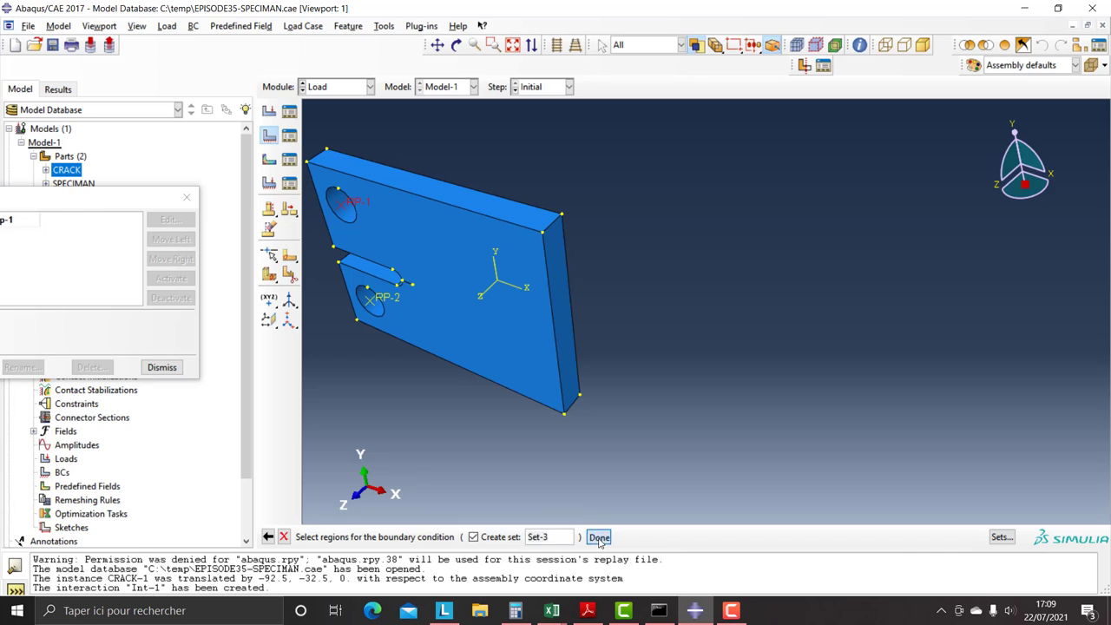
{"action": "left_click_drag", "start_coordinate": [53, 207], "coordinate": [149, 215]}
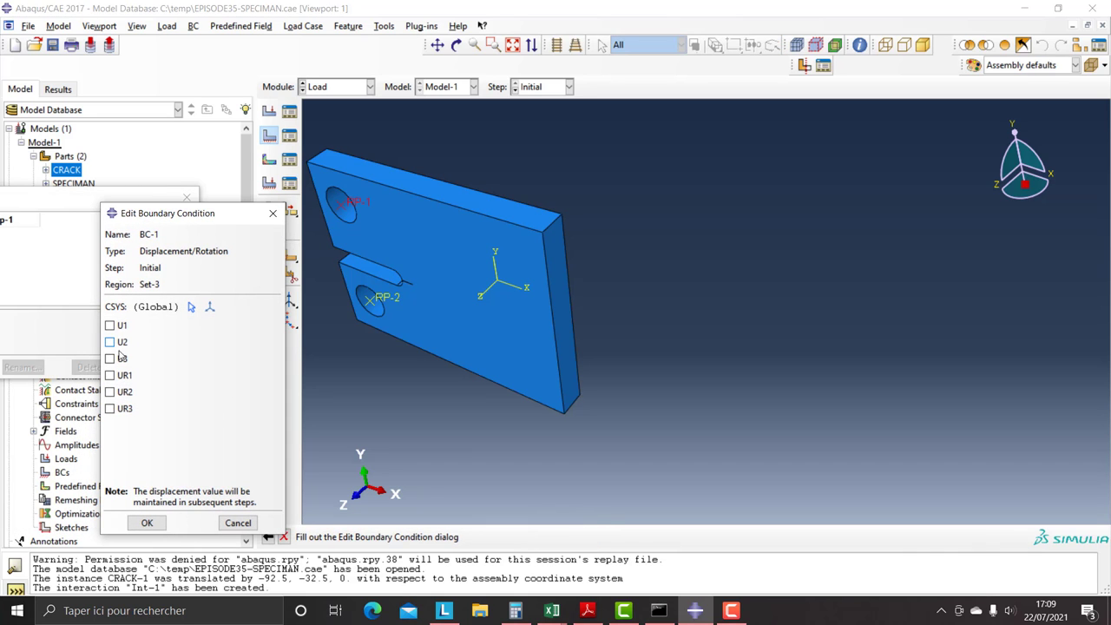
{"action": "left_click", "coordinate": [119, 326]}
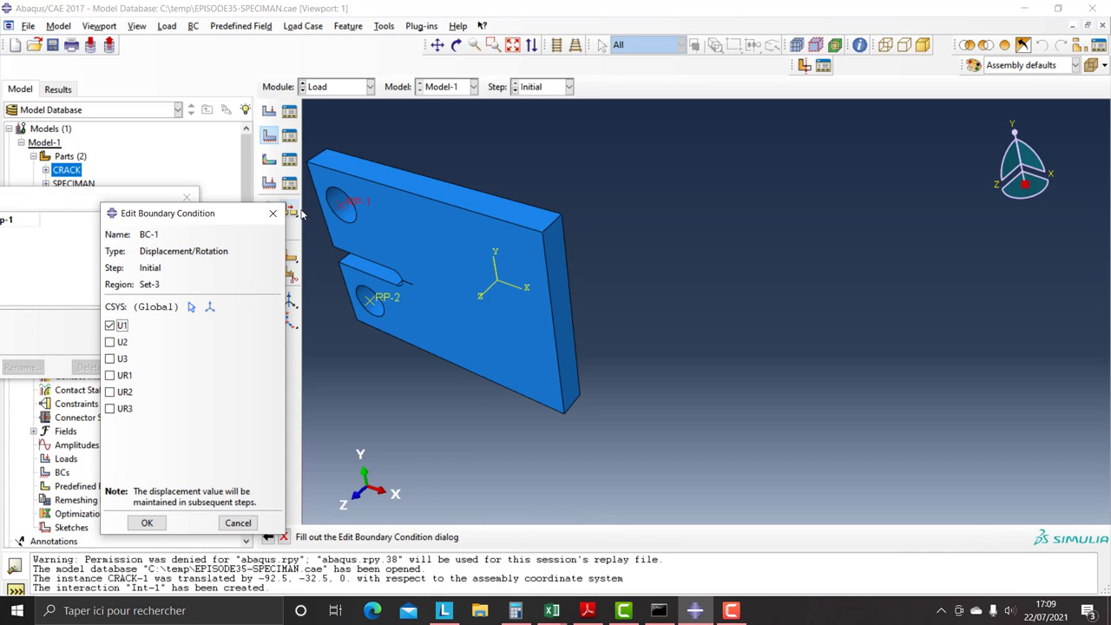
{"action": "left_click", "coordinate": [110, 358]}
{"action": "left_click", "coordinate": [110, 375]}
{"action": "left_click", "coordinate": [111, 391]}
{"action": "left_click", "coordinate": [147, 521]}
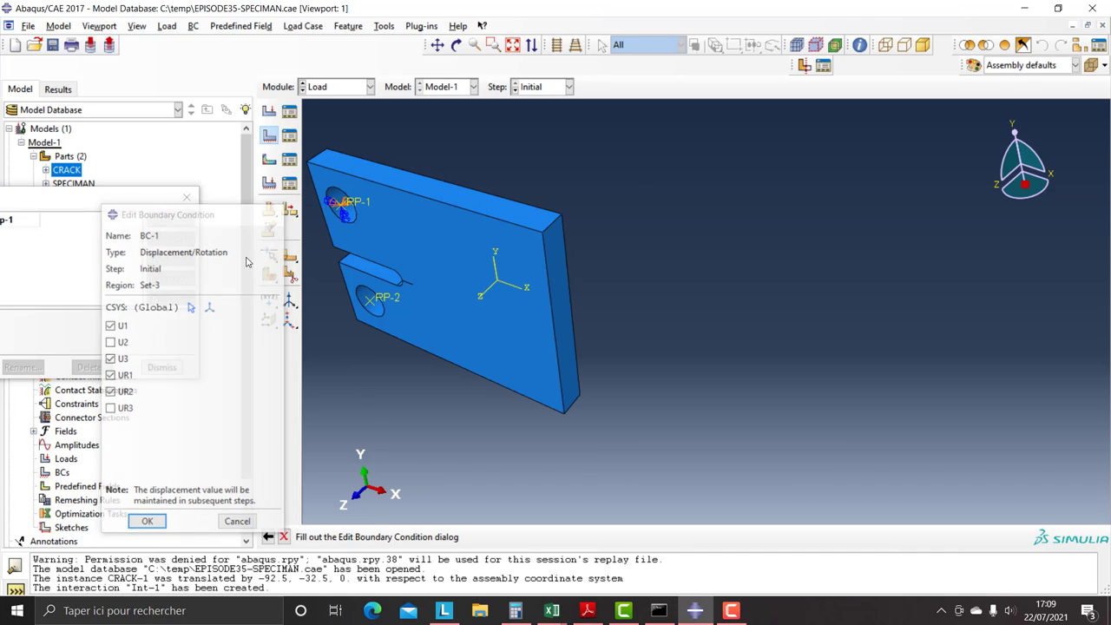
Create a Displacement/Rotation boundary condition in the Initial step at the lower hole's reference point, constraining U1, U2, U3, UR1 and UR2
{"action": "left_click", "coordinate": [268, 137]}
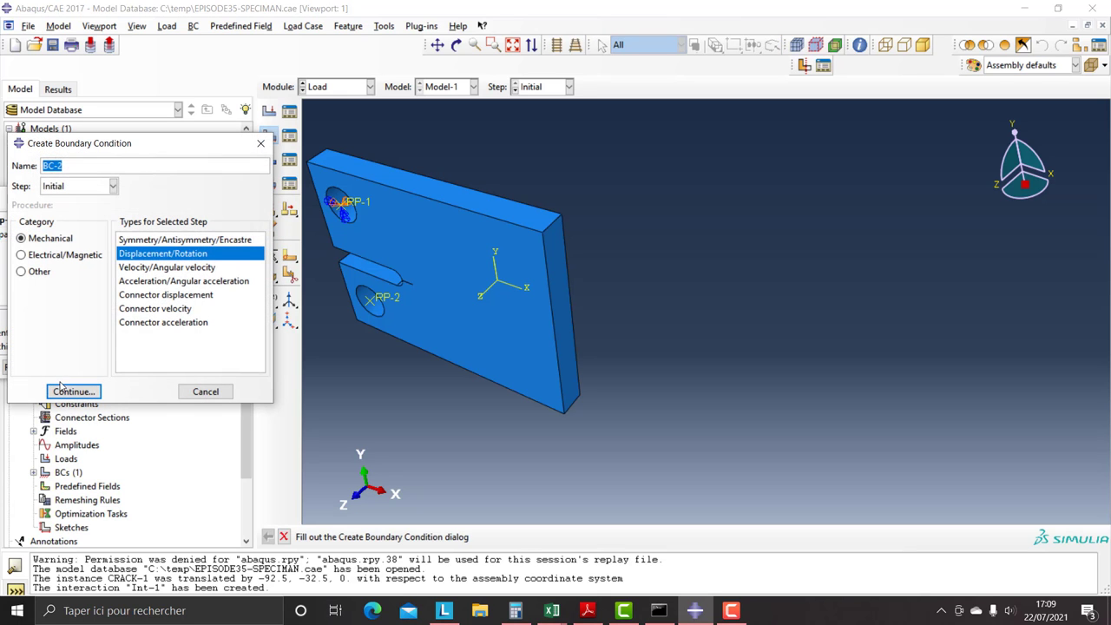
{"action": "left_click", "coordinate": [61, 387]}
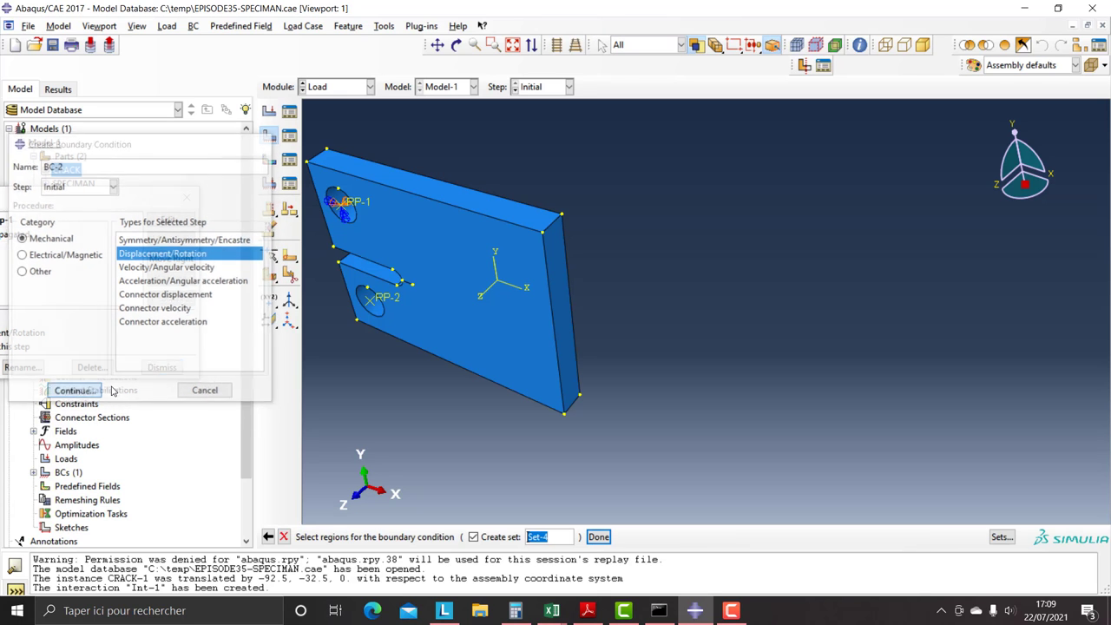
{"action": "left_click", "coordinate": [369, 304]}
{"action": "left_click", "coordinate": [598, 536]}
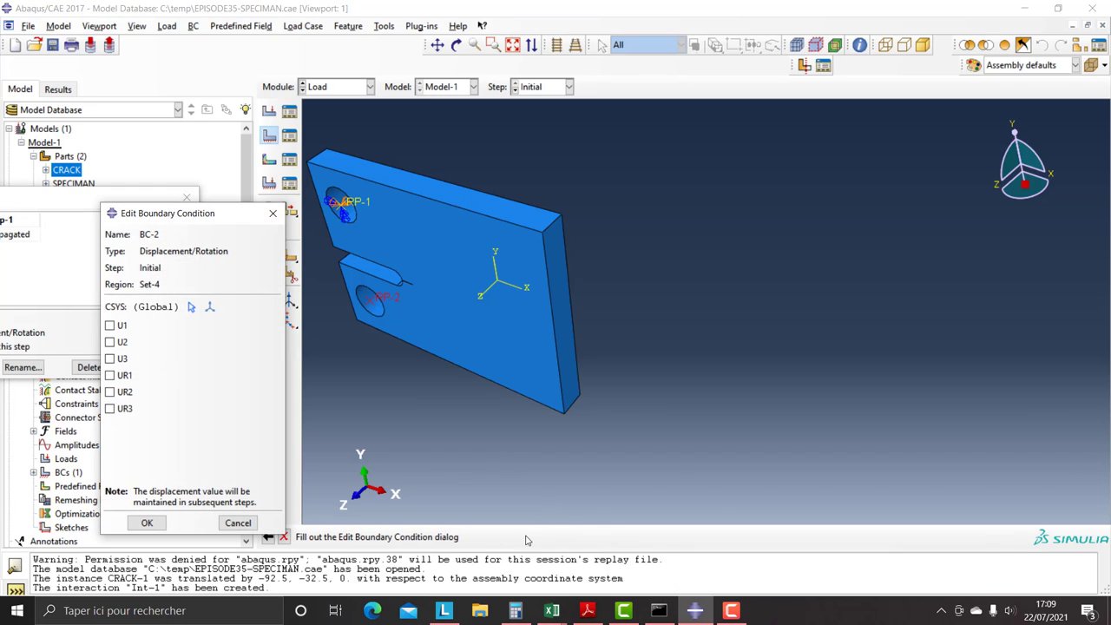
{"action": "left_click", "coordinate": [110, 326]}
{"action": "left_click", "coordinate": [111, 342]}
{"action": "left_click", "coordinate": [111, 360]}
{"action": "left_click", "coordinate": [113, 376]}
{"action": "left_click", "coordinate": [122, 392]}
{"action": "left_click", "coordinate": [147, 522]}
{"action": "left_click", "coordinate": [187, 198]}
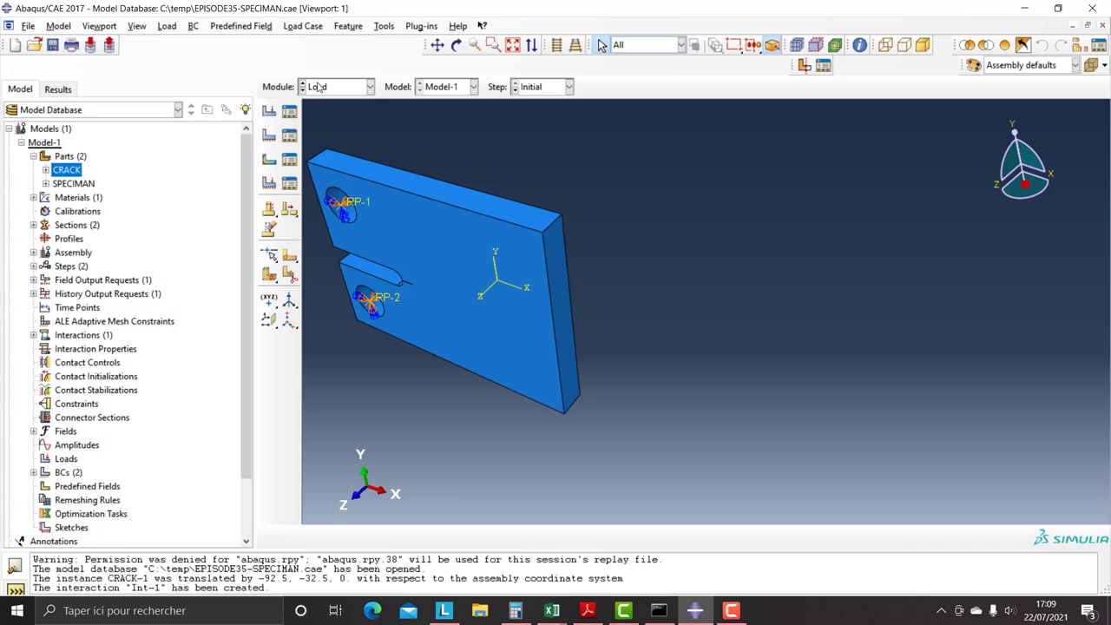
In the Interaction module, create a kinematic coupling between the upper reference point and the upper hole's inner surface, with all degrees of freedom constrained
{"action": "left_click", "coordinate": [318, 86]}
{"action": "left_click", "coordinate": [323, 156]}
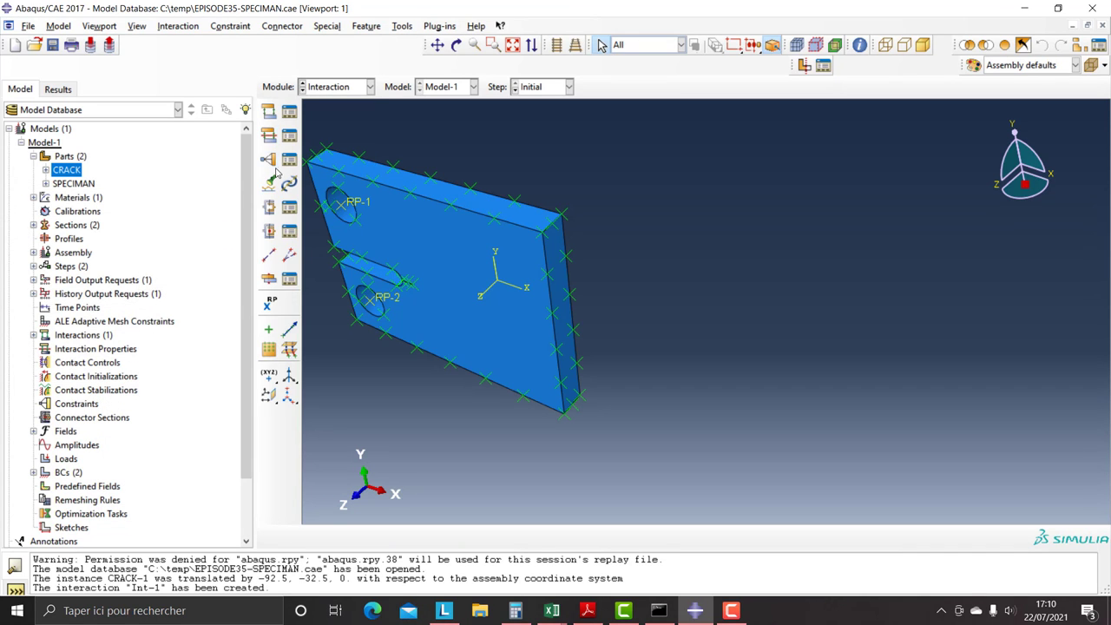
{"action": "left_click", "coordinate": [269, 159]}
{"action": "left_click", "coordinate": [36, 200]}
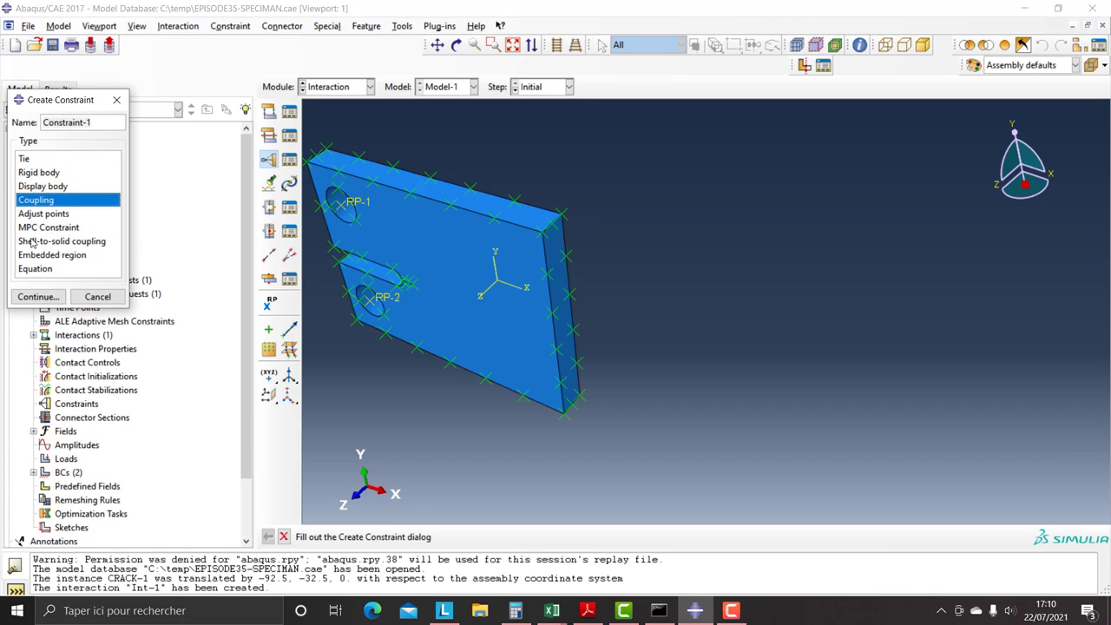
{"action": "left_click", "coordinate": [38, 296]}
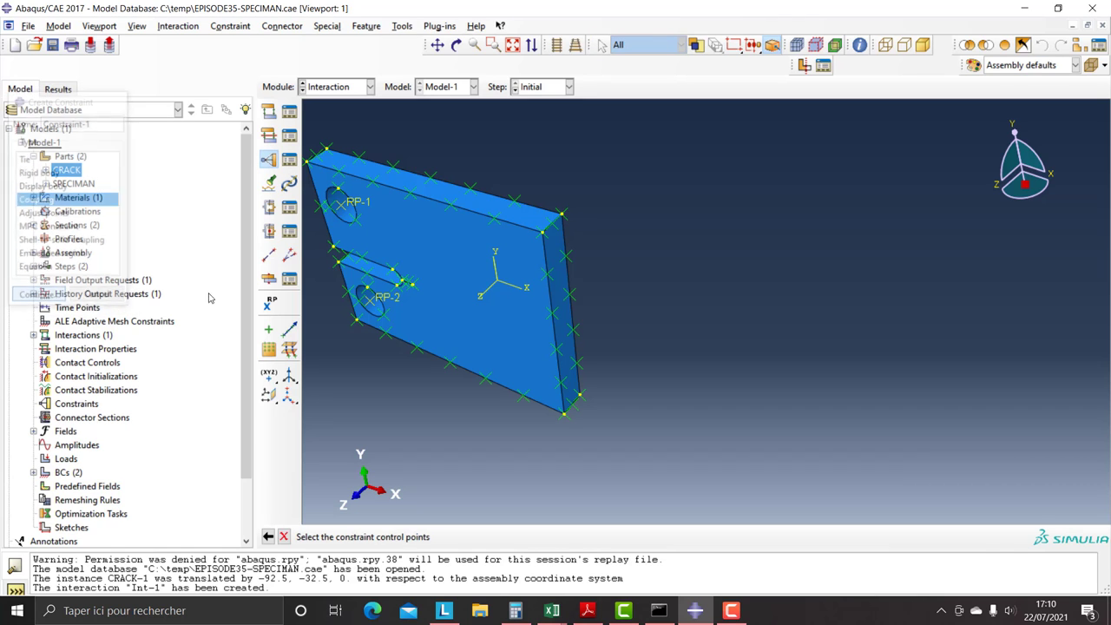
{"action": "left_click", "coordinate": [351, 211]}
{"action": "middle_click", "coordinate": [351, 212]}
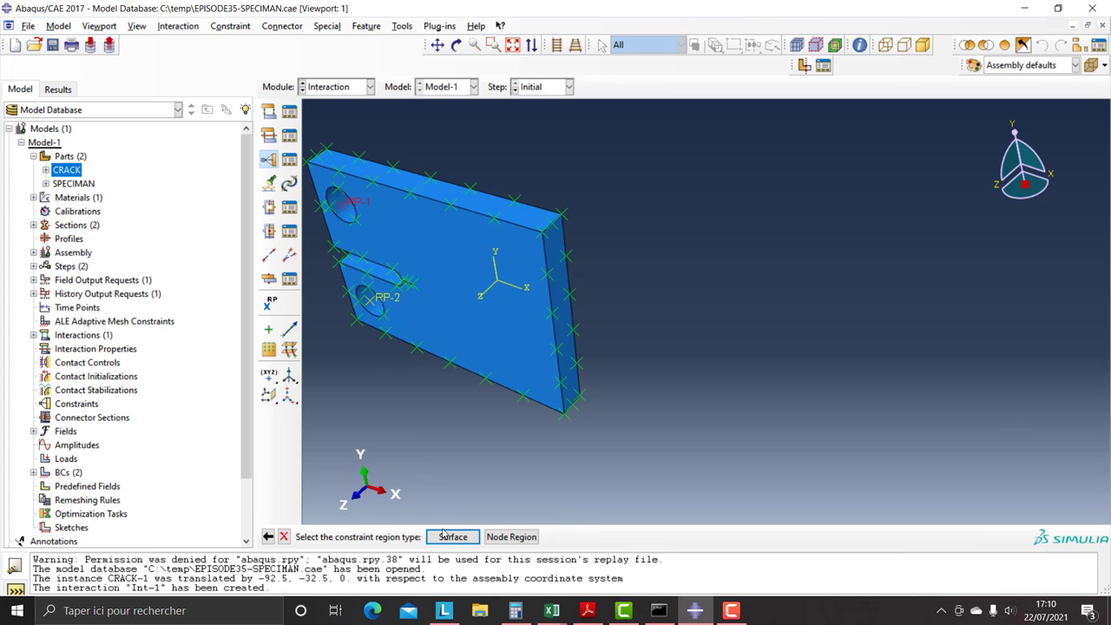
{"action": "left_click", "coordinate": [445, 536]}
{"action": "left_click", "coordinate": [348, 208]}
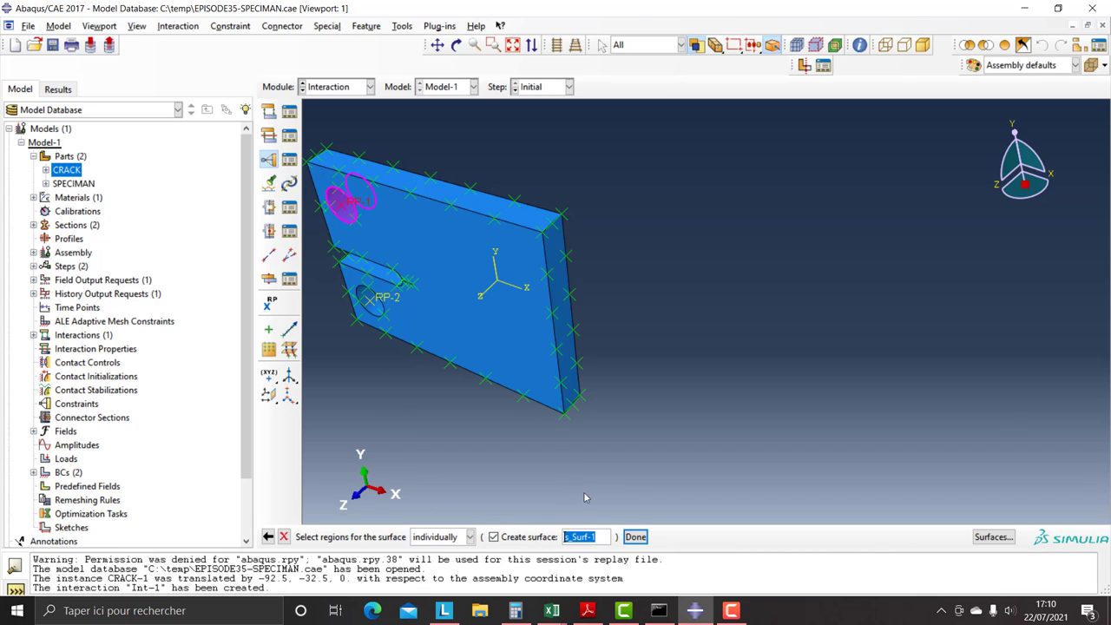
{"action": "left_click", "coordinate": [636, 537]}
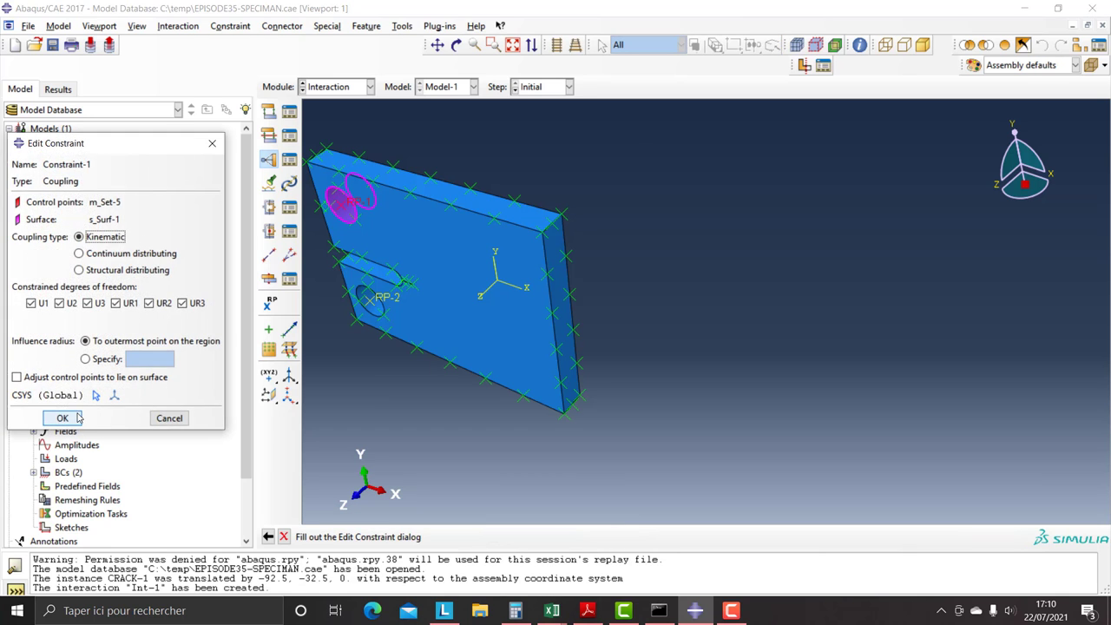
{"action": "left_click", "coordinate": [62, 418]}
Create a coupling constraint between the lower reference point and the lower hole's inner surface
{"action": "left_click", "coordinate": [269, 159]}
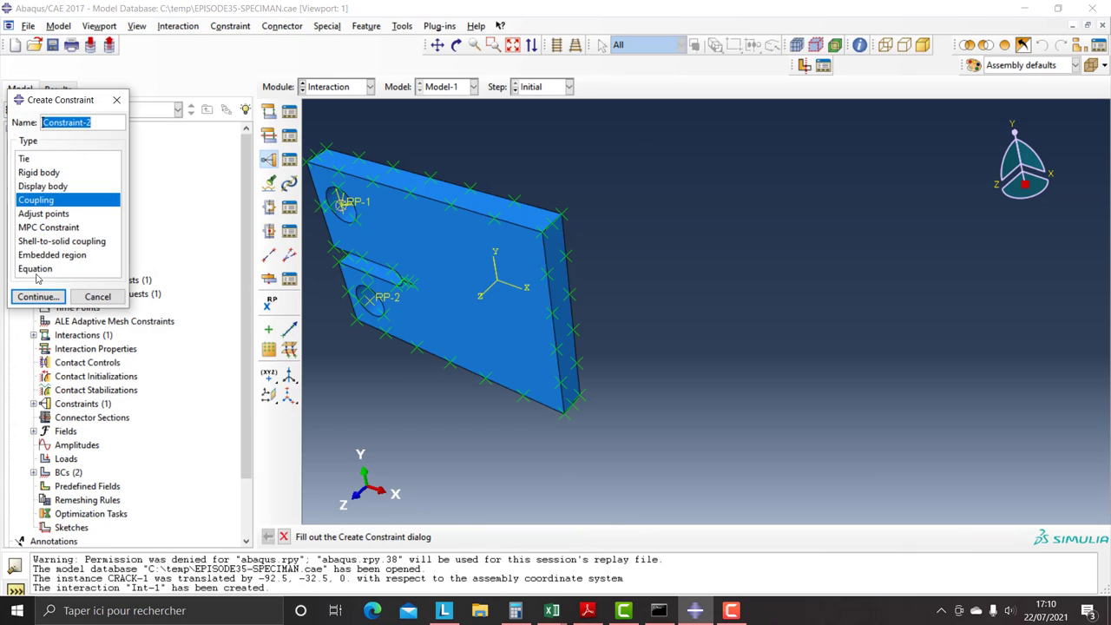
{"action": "left_click", "coordinate": [38, 296]}
{"action": "left_click", "coordinate": [374, 302]}
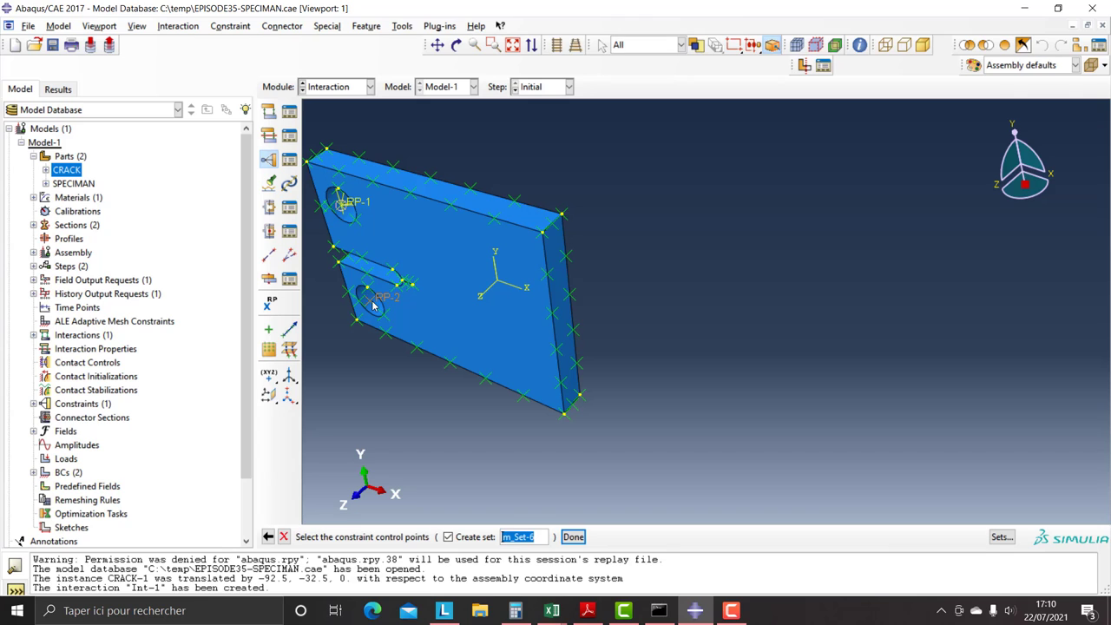
{"action": "left_click", "coordinate": [572, 536]}
{"action": "left_click", "coordinate": [452, 536]}
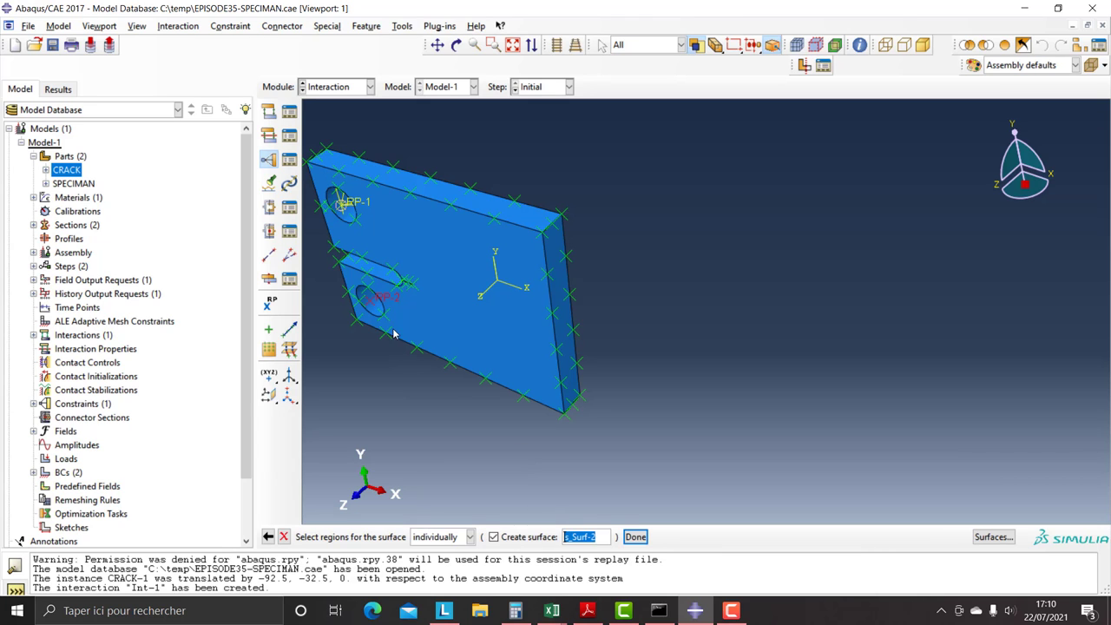
{"action": "left_click", "coordinate": [380, 314]}
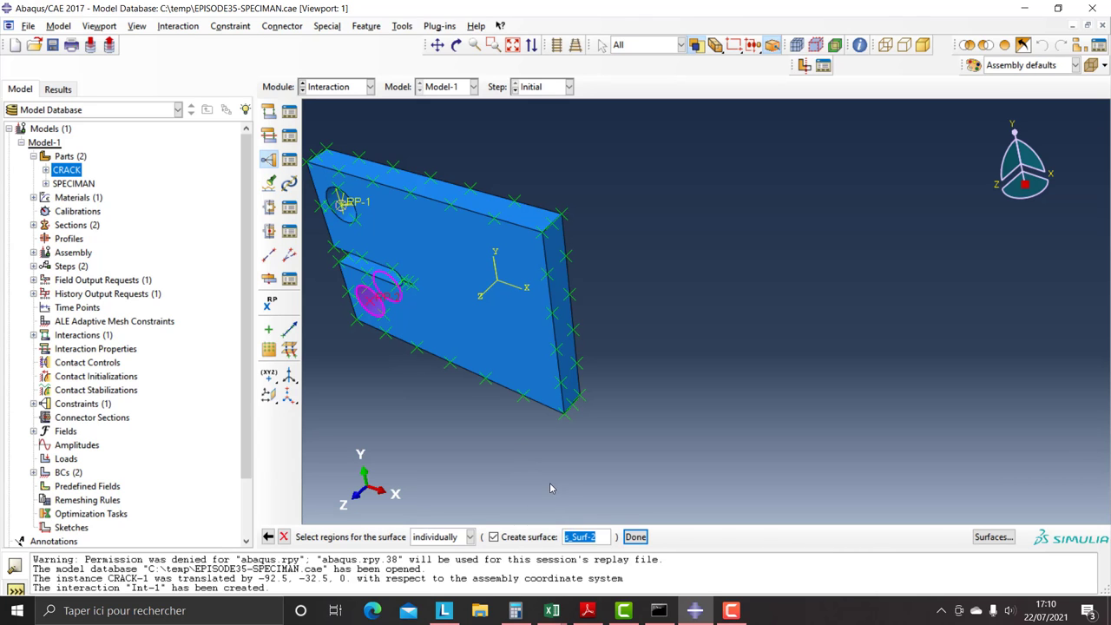
{"action": "left_click", "coordinate": [635, 536]}
{"action": "left_click", "coordinate": [58, 411]}
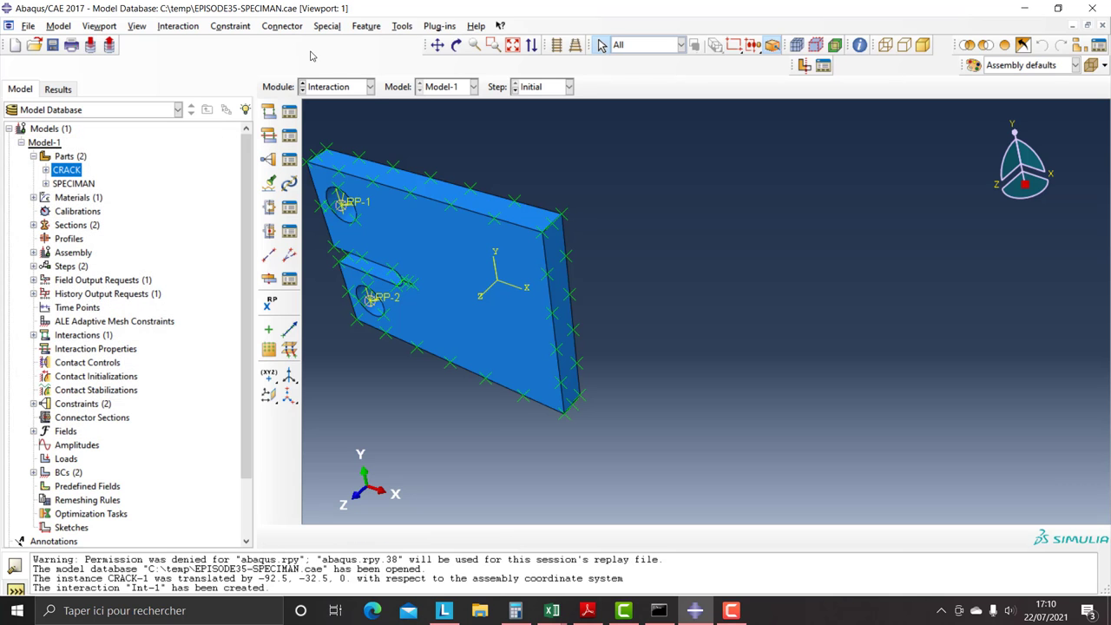
In the Load module, create a concentrated force in Step-1 at the upper hole's reference point with CF1 0 and CF2 20000
{"action": "left_click", "coordinate": [321, 88]}
{"action": "left_click", "coordinate": [334, 174]}
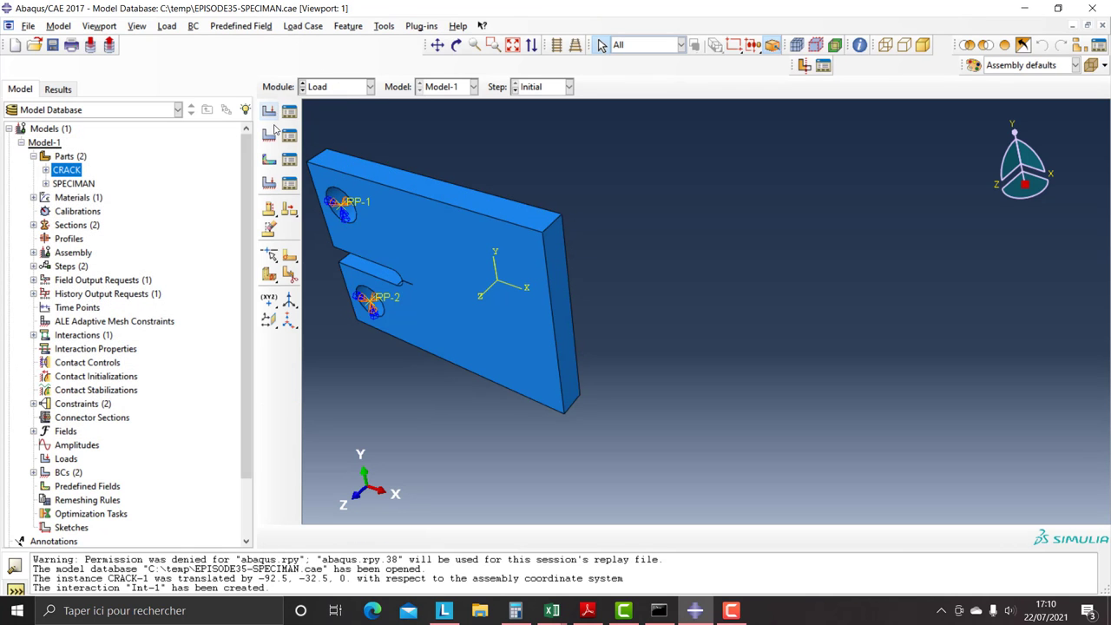
{"action": "left_click", "coordinate": [268, 110]}
{"action": "left_click", "coordinate": [100, 146]}
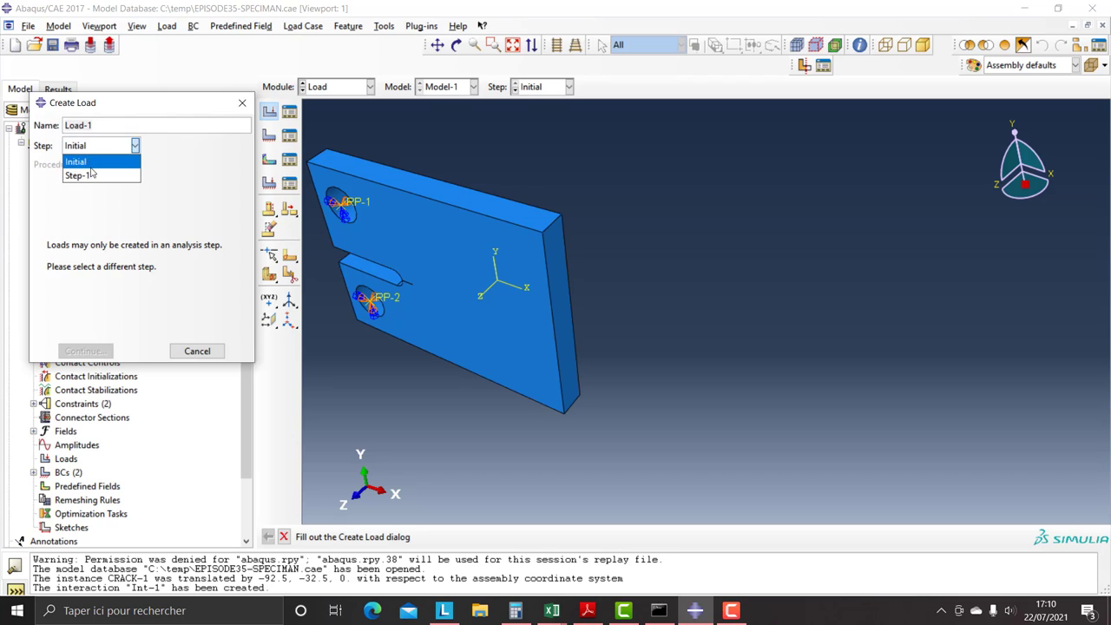
{"action": "left_click", "coordinate": [78, 173]}
{"action": "left_click", "coordinate": [85, 350]}
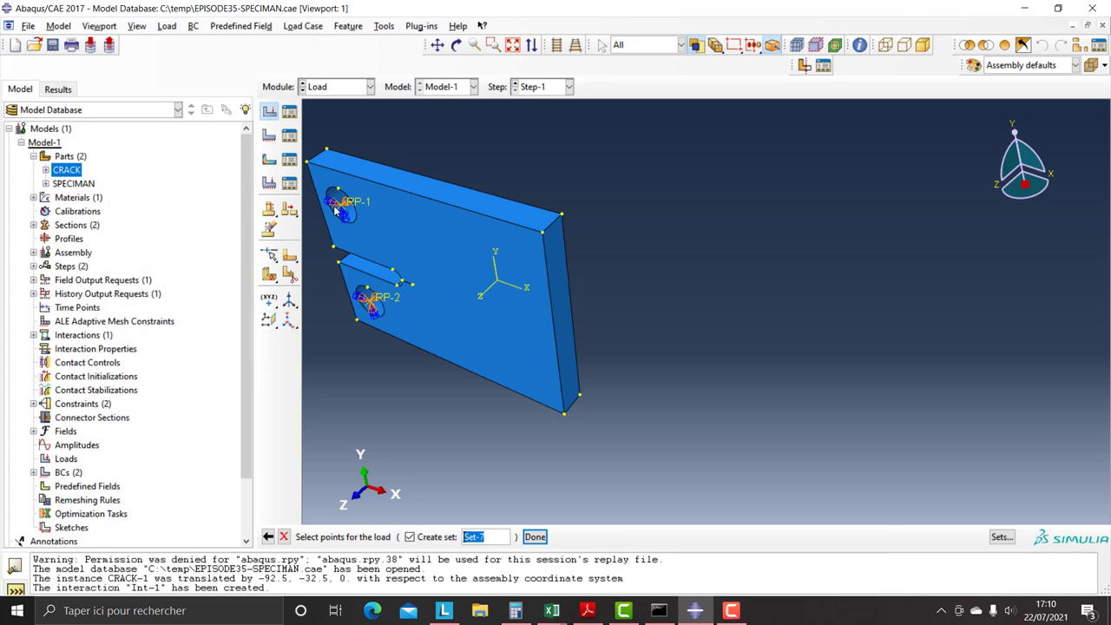
{"action": "left_click", "coordinate": [340, 209]}
{"action": "left_click", "coordinate": [534, 536]}
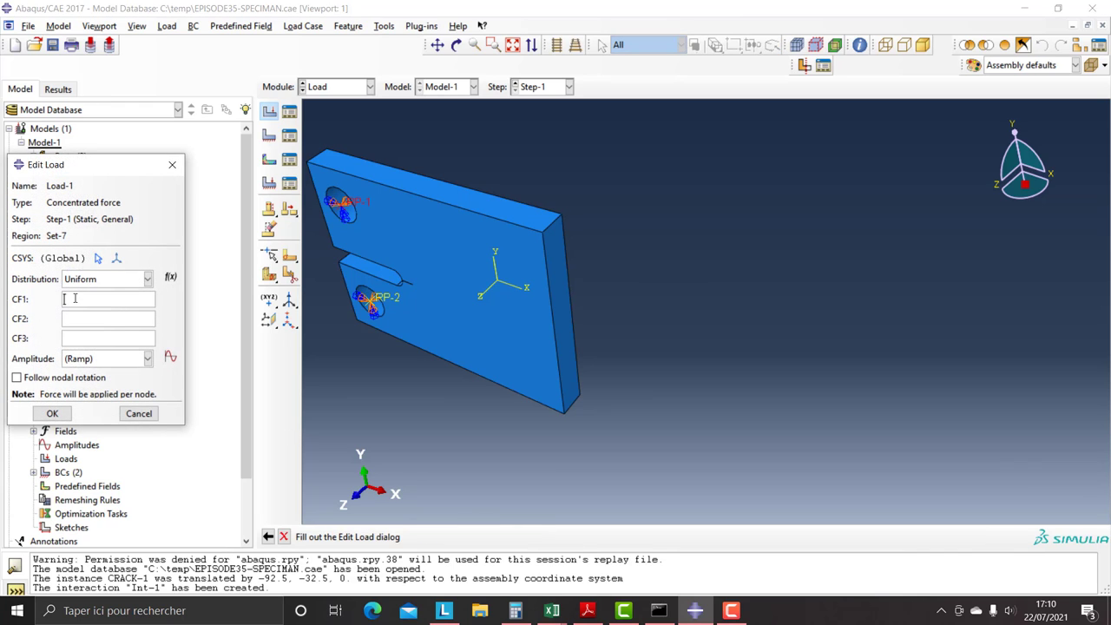
{"action": "left_click", "coordinate": [74, 299]}
{"action": "type", "text": "0"}
{"action": "left_click", "coordinate": [77, 318]}
{"action": "type", "text": "20000"}
Create a tabular amplitude from within the load definition, with a first row of time 0 and amplitude 0
{"action": "left_click", "coordinate": [170, 356]}
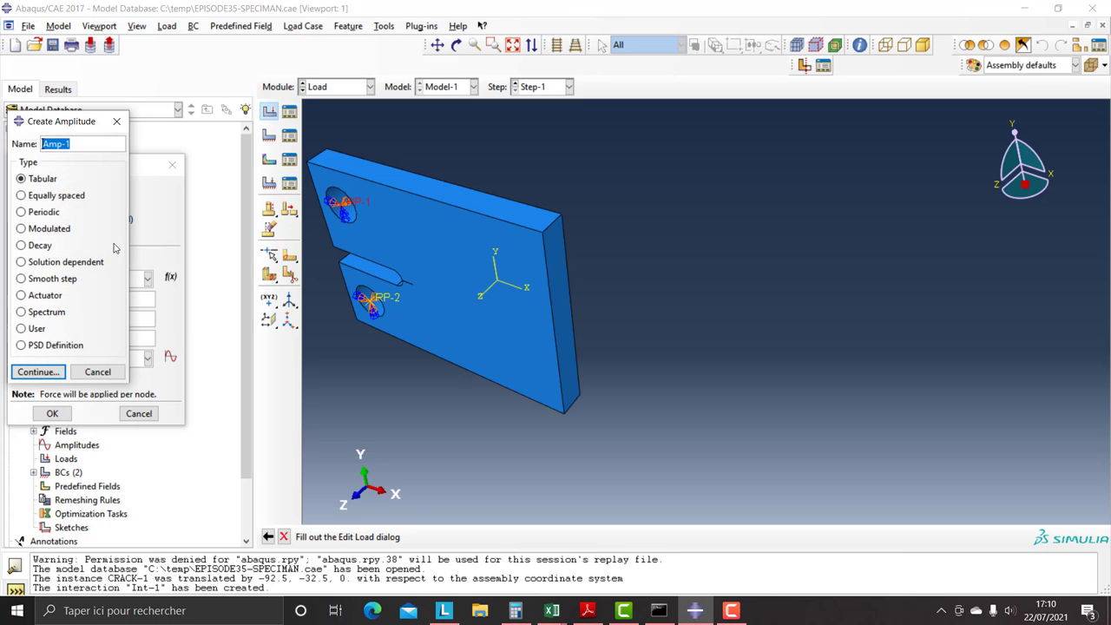
{"action": "left_click", "coordinate": [38, 372]}
{"action": "left_click", "coordinate": [82, 296]}
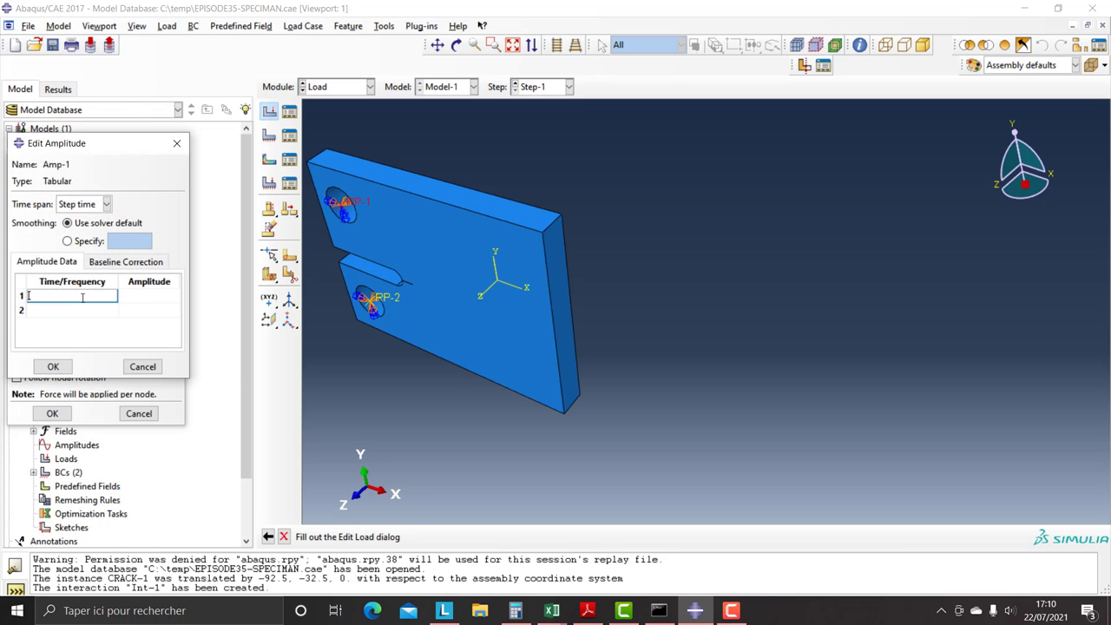
{"action": "type", "text": "0"}
{"action": "key", "text": "Tab"}
{"action": "type", "text": "0"}
{"action": "key", "text": "Return"}
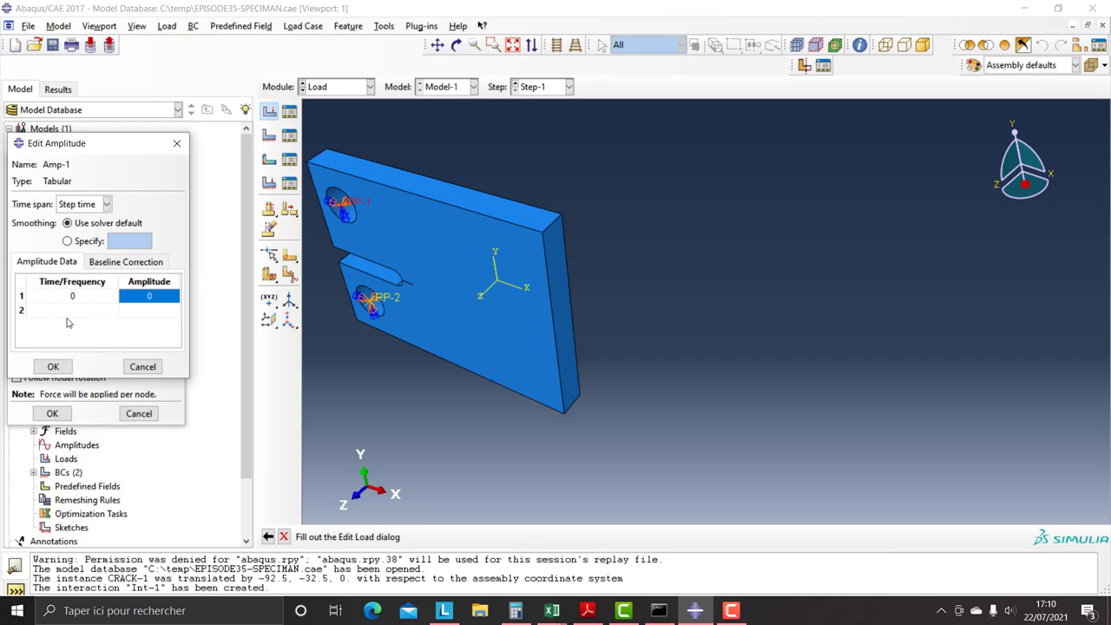
Add amplitude rows of time 0.5 with amplitude 1 and time 1 with amplitude 0, and save the amplitude and the load
{"action": "left_click", "coordinate": [64, 317]}
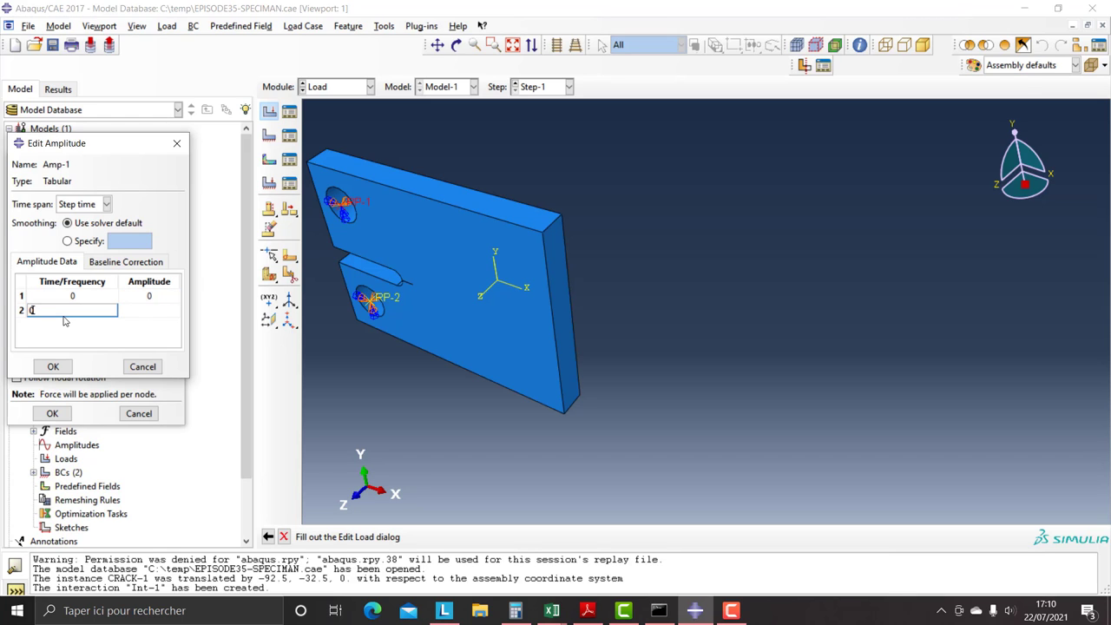
{"action": "type", "text": "0.5"}
{"action": "left_click", "coordinate": [151, 311]}
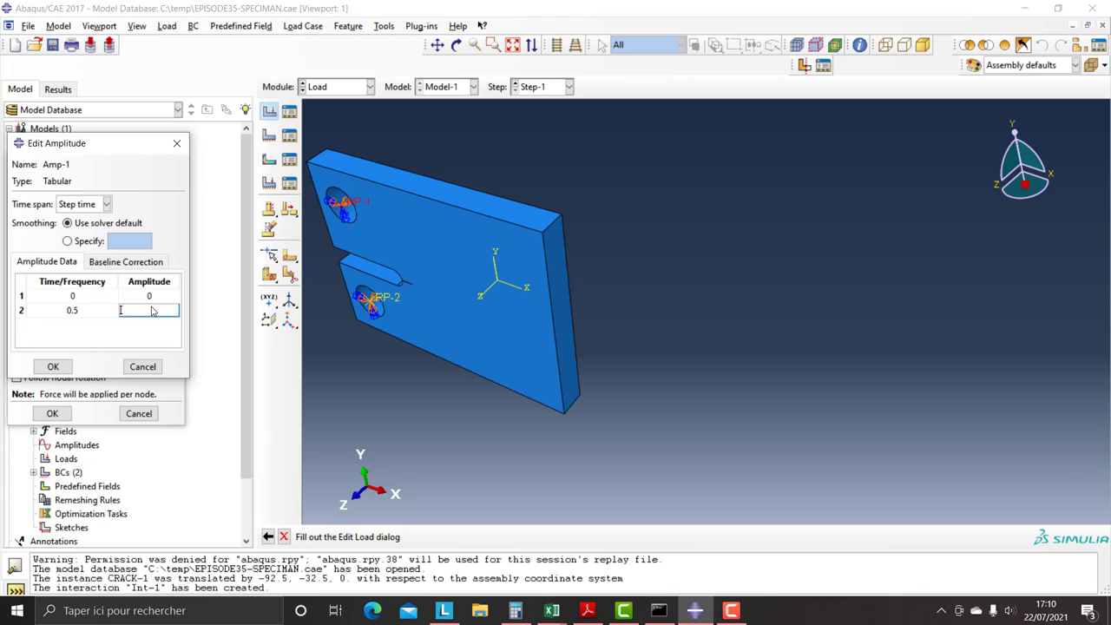
{"action": "type", "text": "1"}
{"action": "right_click", "coordinate": [92, 311]}
{"action": "left_click", "coordinate": [130, 374]}
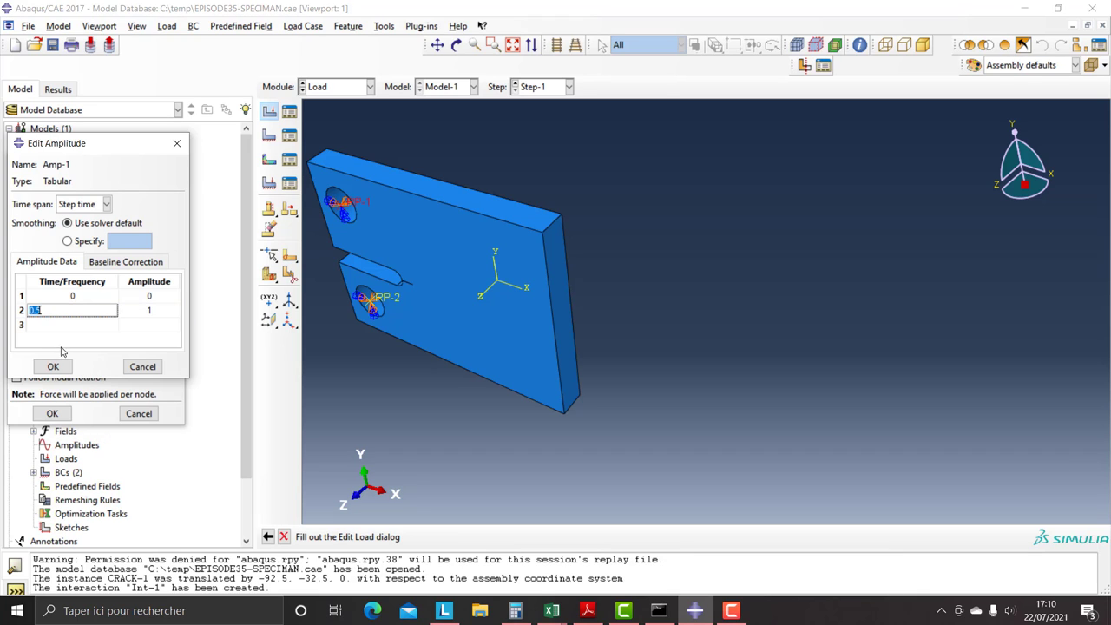
{"action": "left_click", "coordinate": [55, 327]}
{"action": "left_click", "coordinate": [154, 328]}
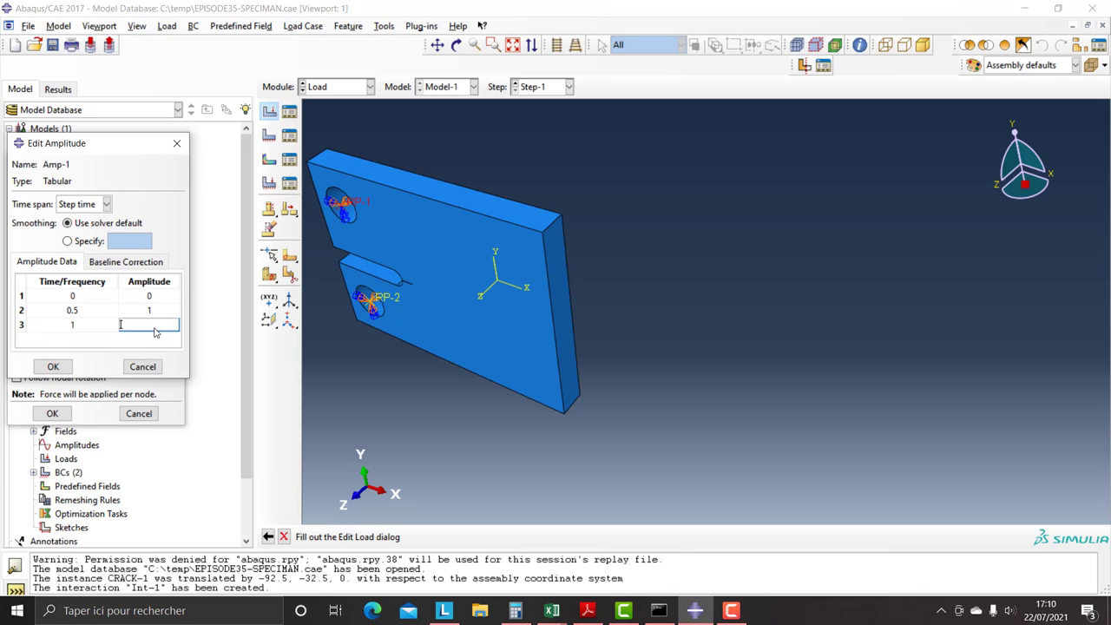
{"action": "type", "text": "0"}
{"action": "left_click", "coordinate": [54, 365]}
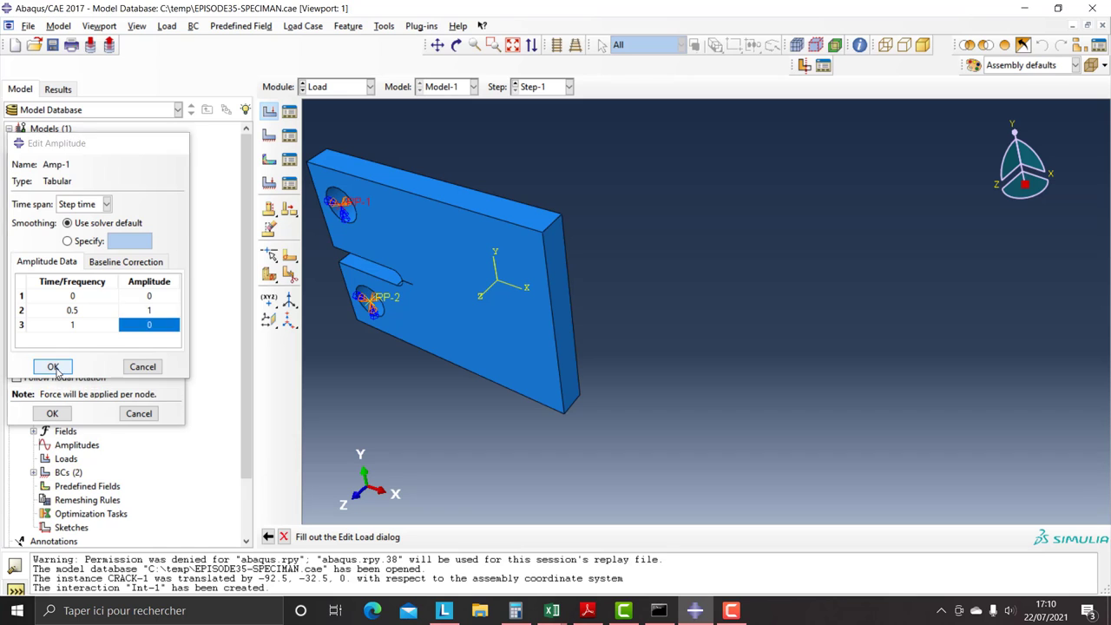
{"action": "left_click", "coordinate": [52, 413]}
In the Mesh module, seed the SPECIMAN part with an approximate global size of 5
{"action": "left_click", "coordinate": [338, 87]}
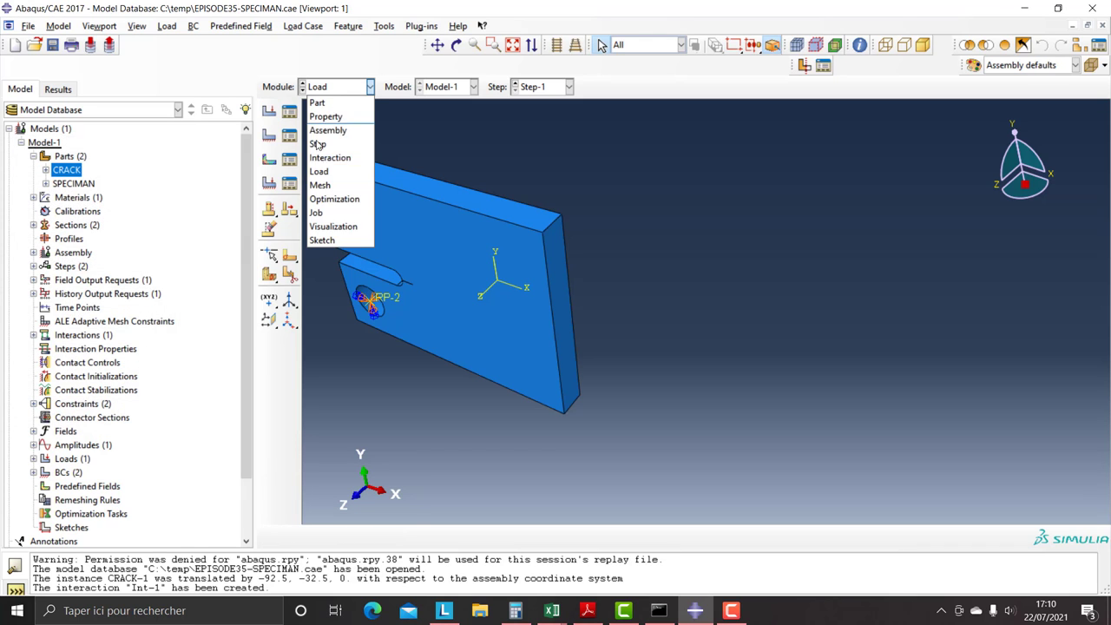
{"action": "left_click", "coordinate": [319, 185]}
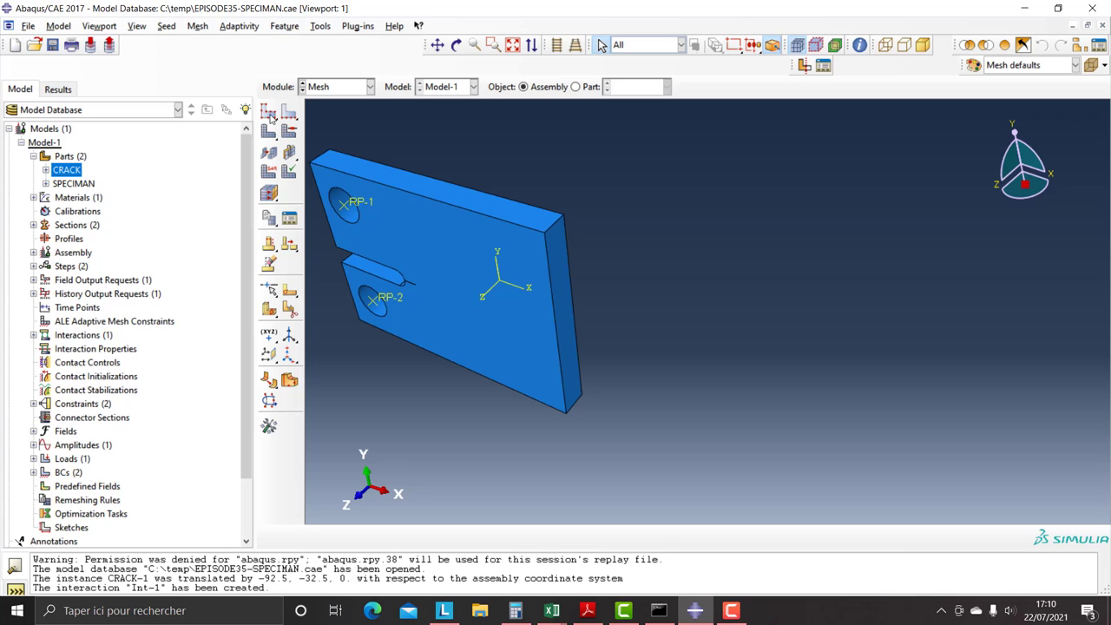
{"action": "left_click", "coordinate": [574, 86]}
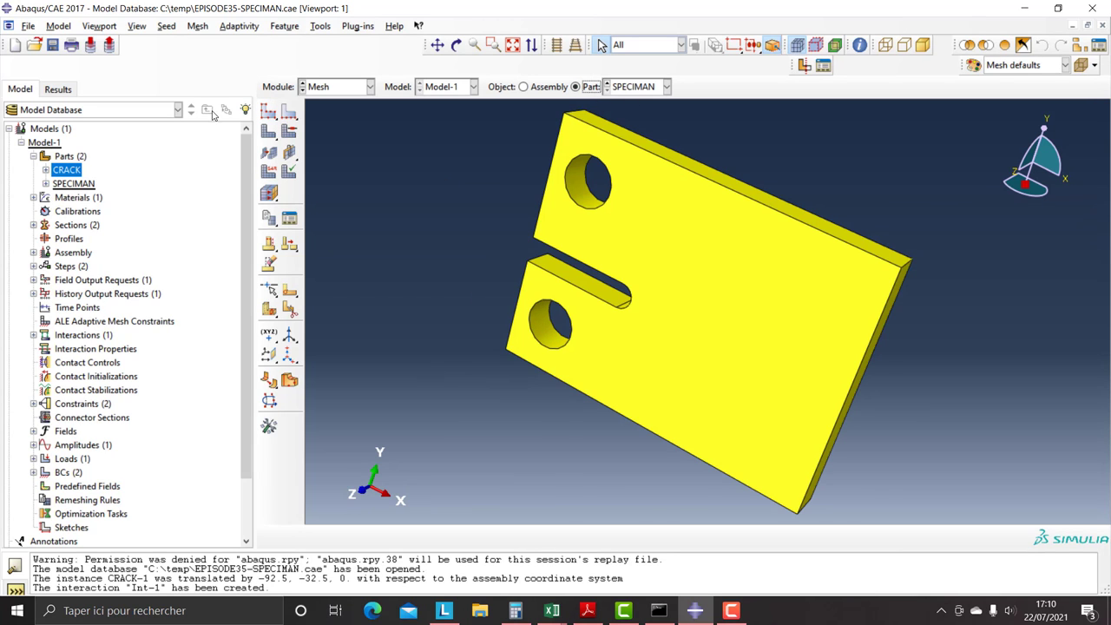
{"action": "left_click", "coordinate": [269, 111]}
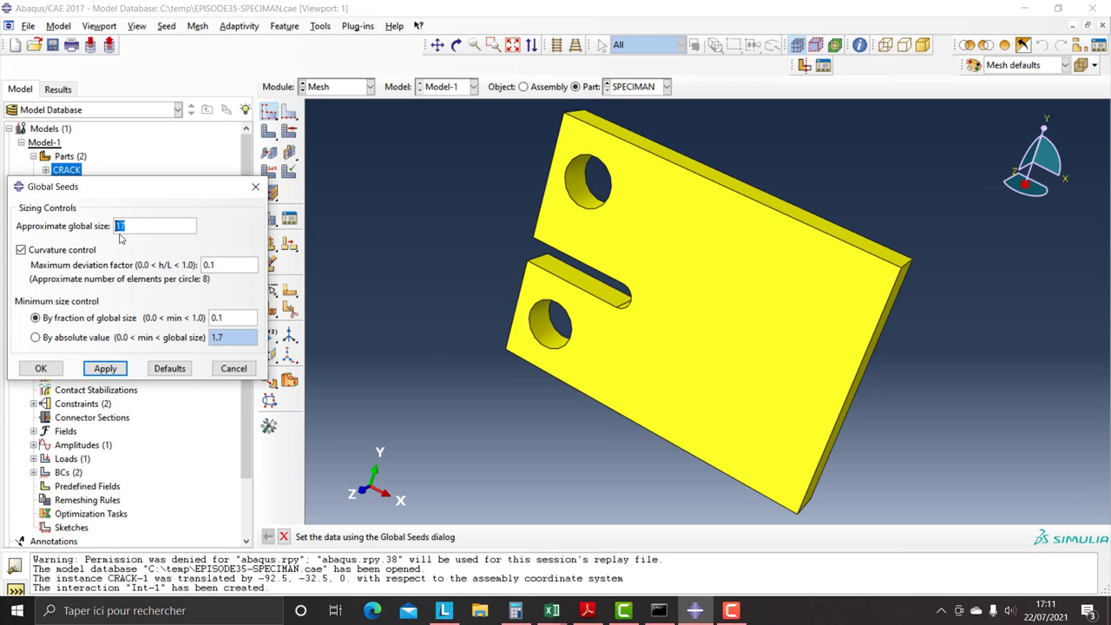
{"action": "type", "text": "5"}
{"action": "left_click", "coordinate": [105, 368]}
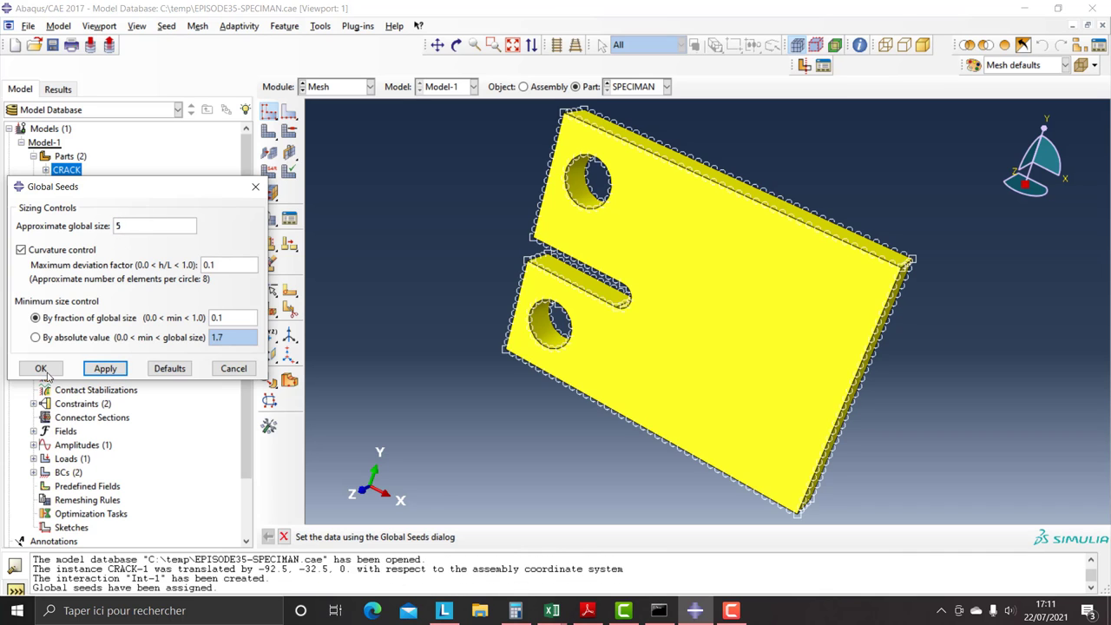
{"action": "left_click", "coordinate": [41, 368]}
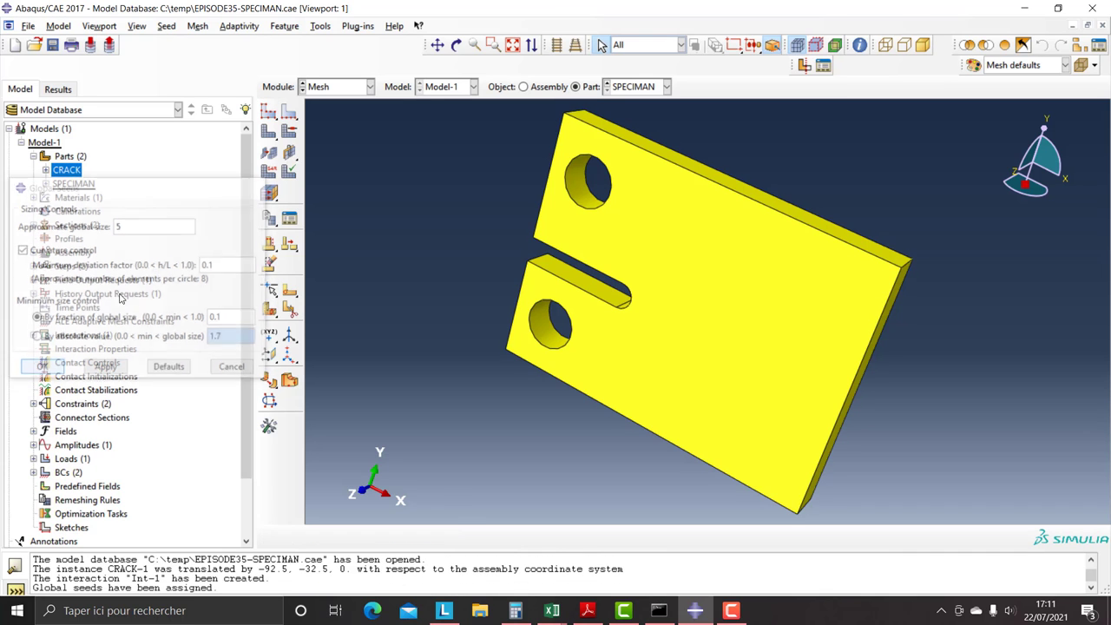
Assign local seeds of element size 2 to the notch's straight and curved front edges, and mesh the specimen part
{"action": "left_click", "coordinate": [288, 111]}
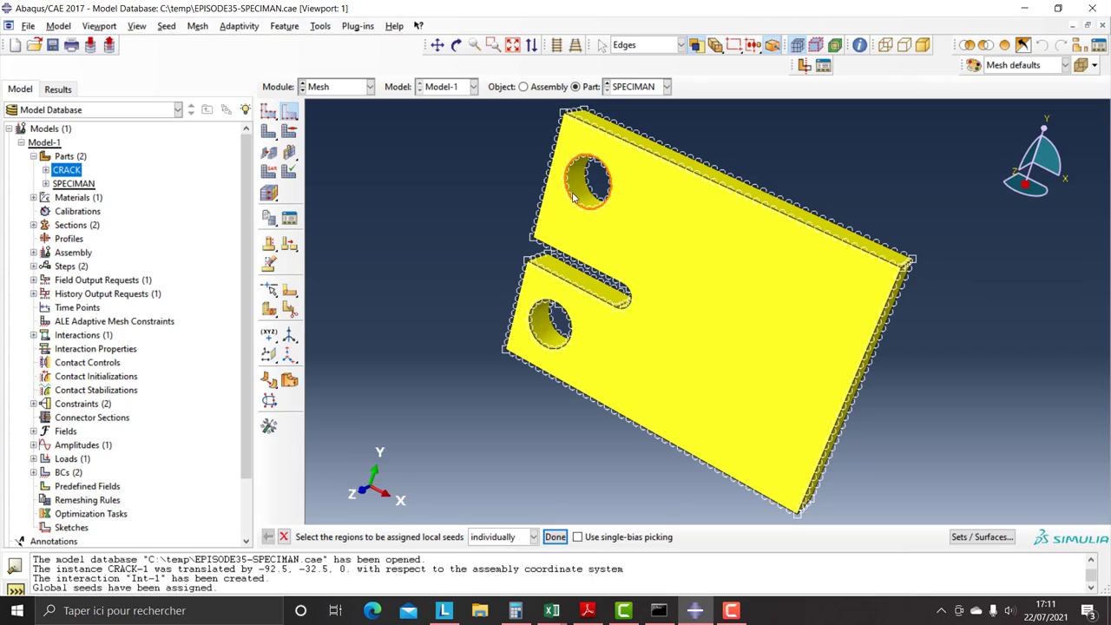
{"action": "left_click", "coordinate": [623, 290]}
{"action": "left_click", "coordinate": [628, 300], "text": "shift"}
{"action": "left_click", "coordinate": [605, 305], "text": "shift"}
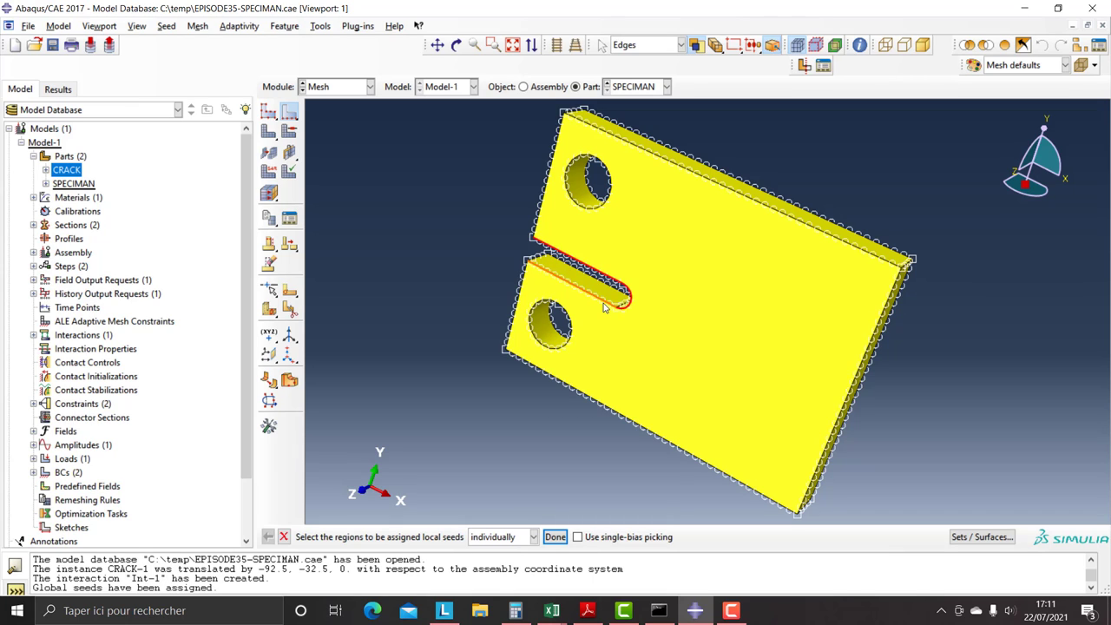
{"action": "left_click", "coordinate": [554, 536]}
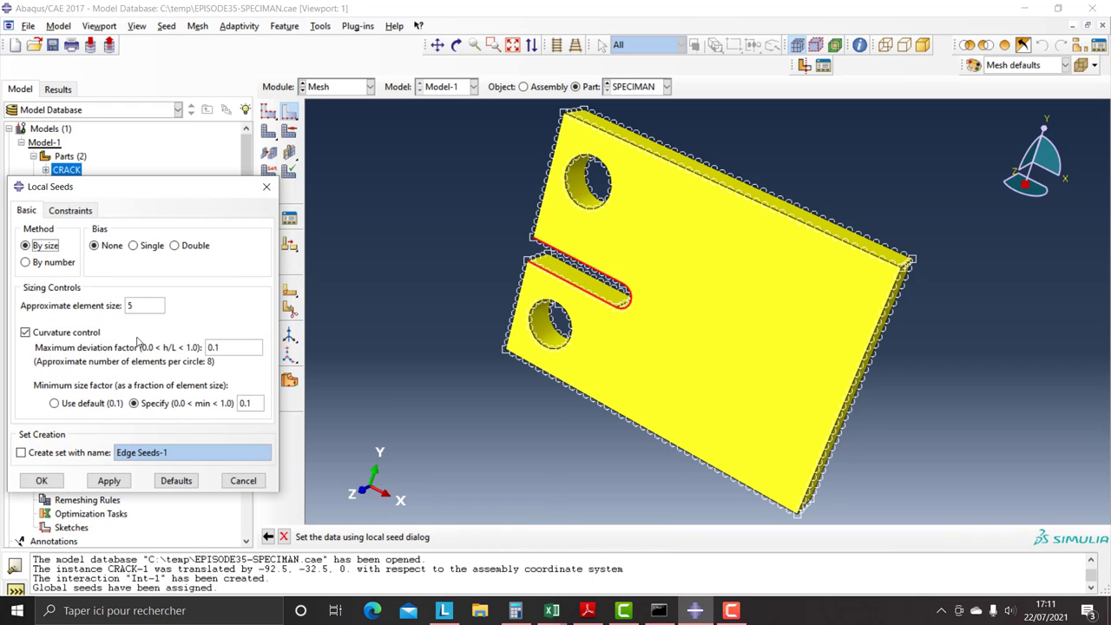
{"action": "type", "text": "2"}
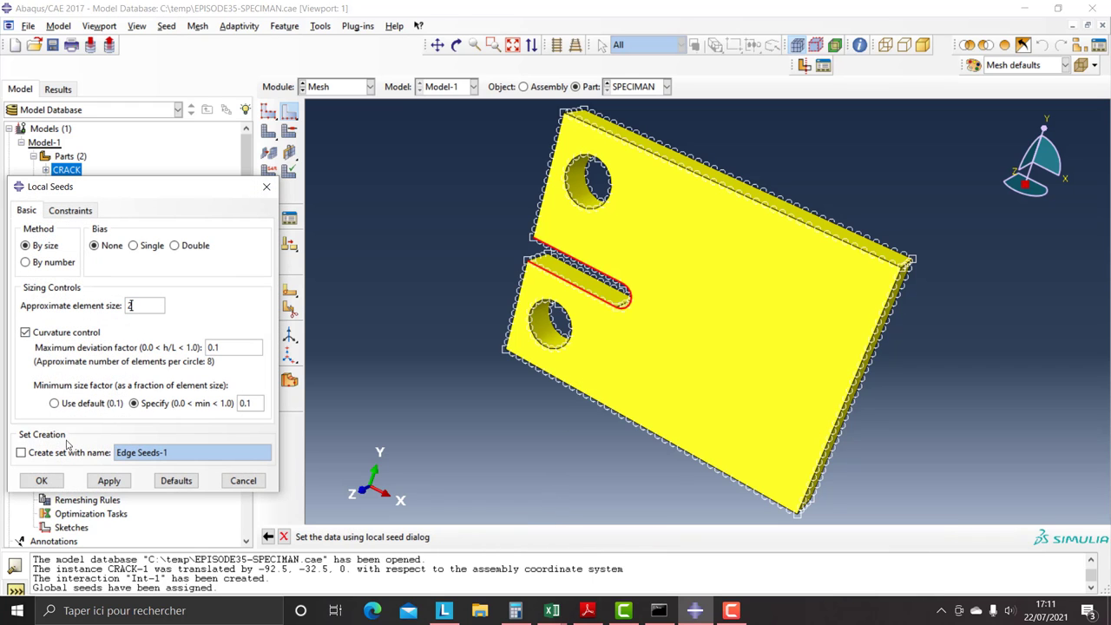
{"action": "left_click", "coordinate": [108, 480]}
{"action": "left_click", "coordinate": [41, 480]}
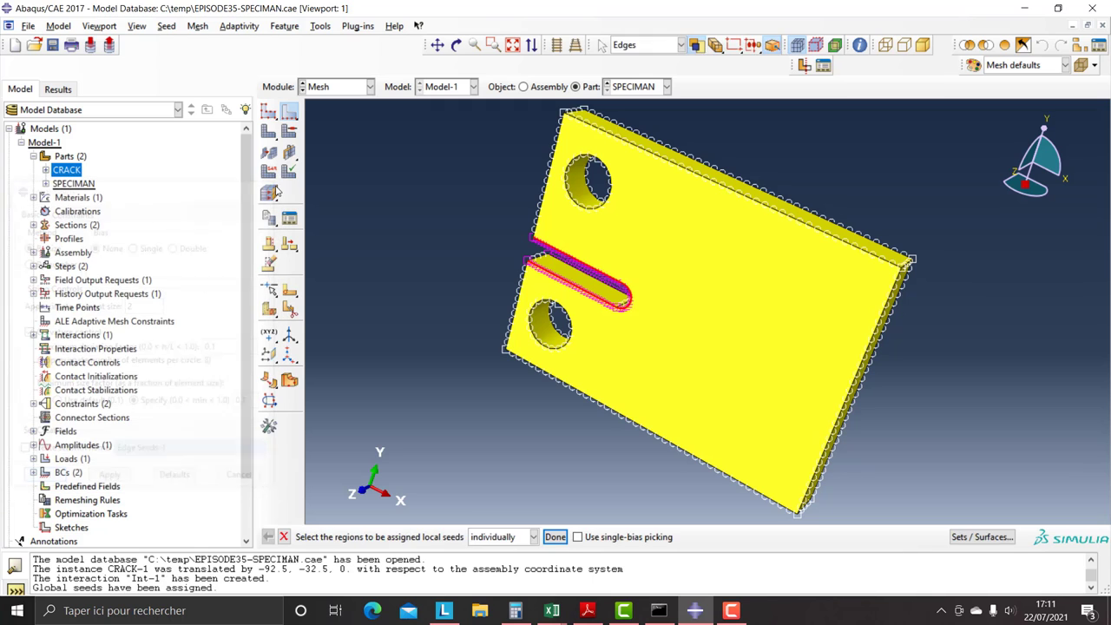
{"action": "key", "text": "Escape"}
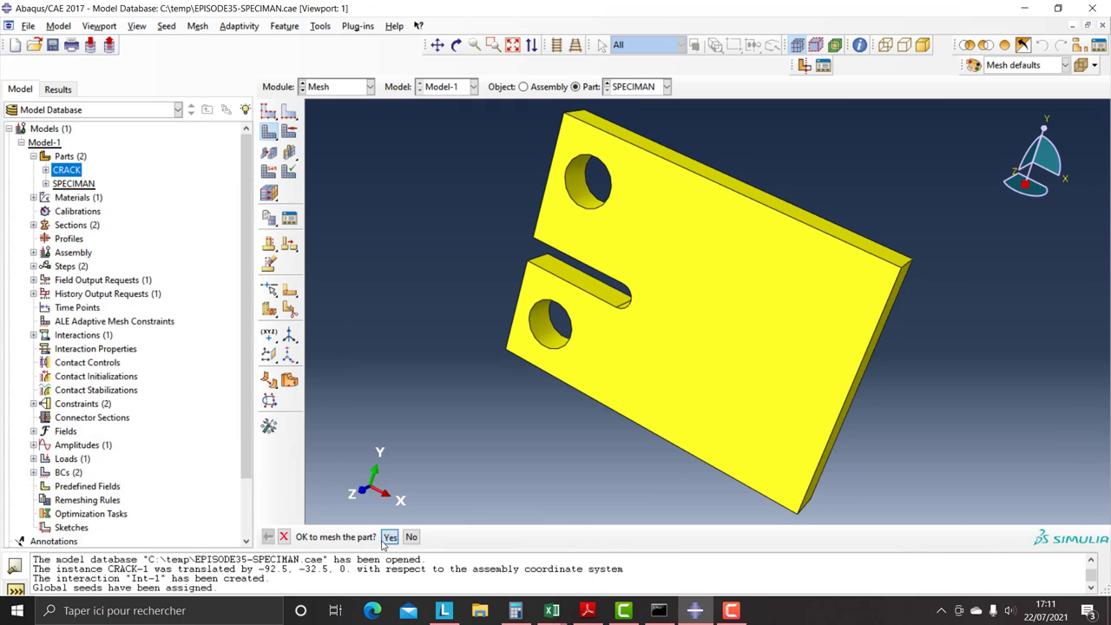
{"action": "left_click", "coordinate": [390, 536]}
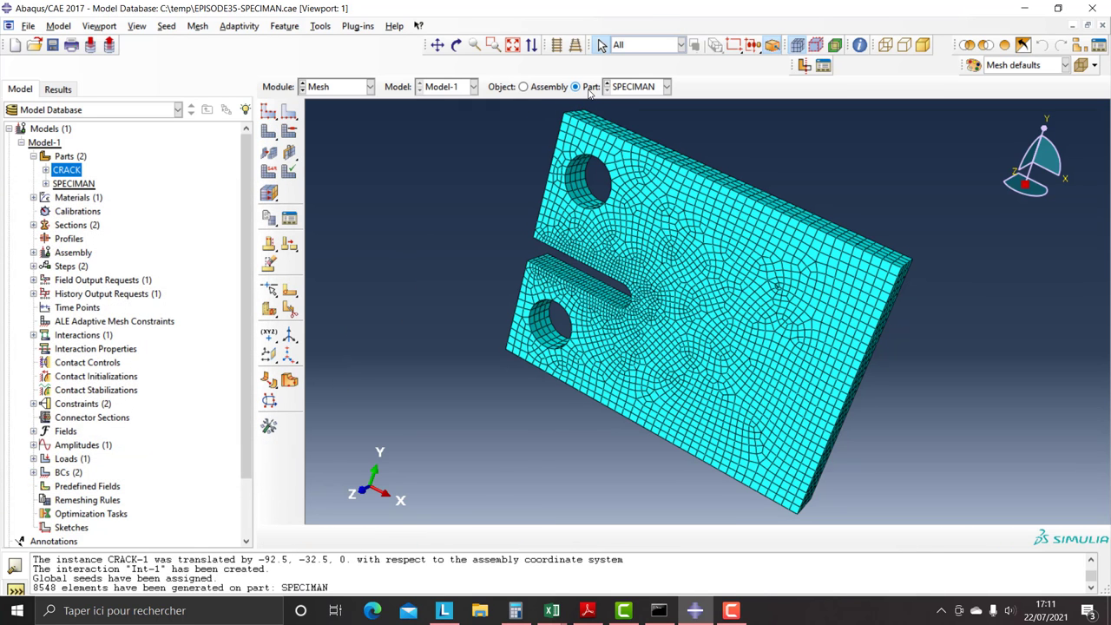
Seed the CRACK part with an approximate global size of 0.5 and mesh it
{"action": "scroll", "coordinate": [615, 86], "scroll_direction": "up", "scroll_amount": 1}
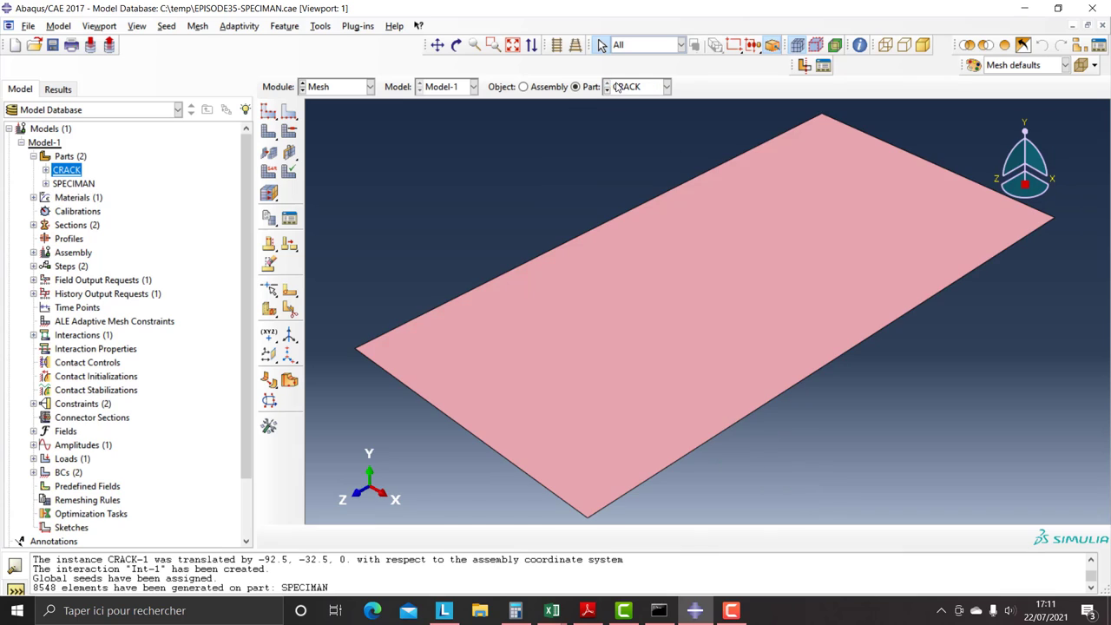
{"action": "left_click", "coordinate": [269, 112]}
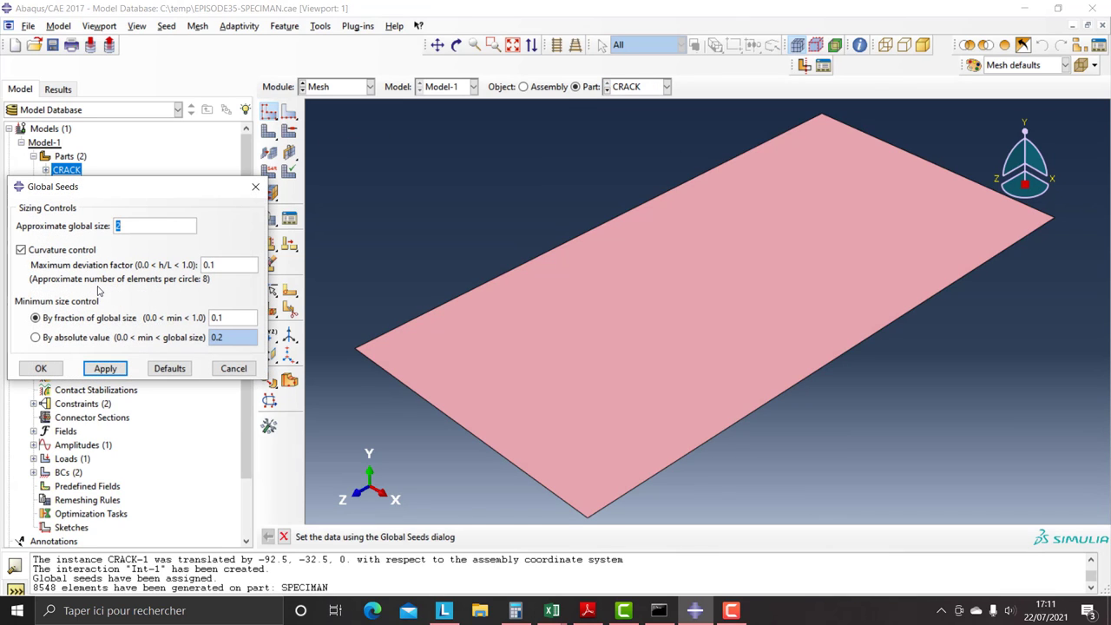
{"action": "type", "text": "0.5"}
{"action": "left_click", "coordinate": [105, 368]}
{"action": "left_click", "coordinate": [41, 368]}
{"action": "left_click", "coordinate": [268, 130]}
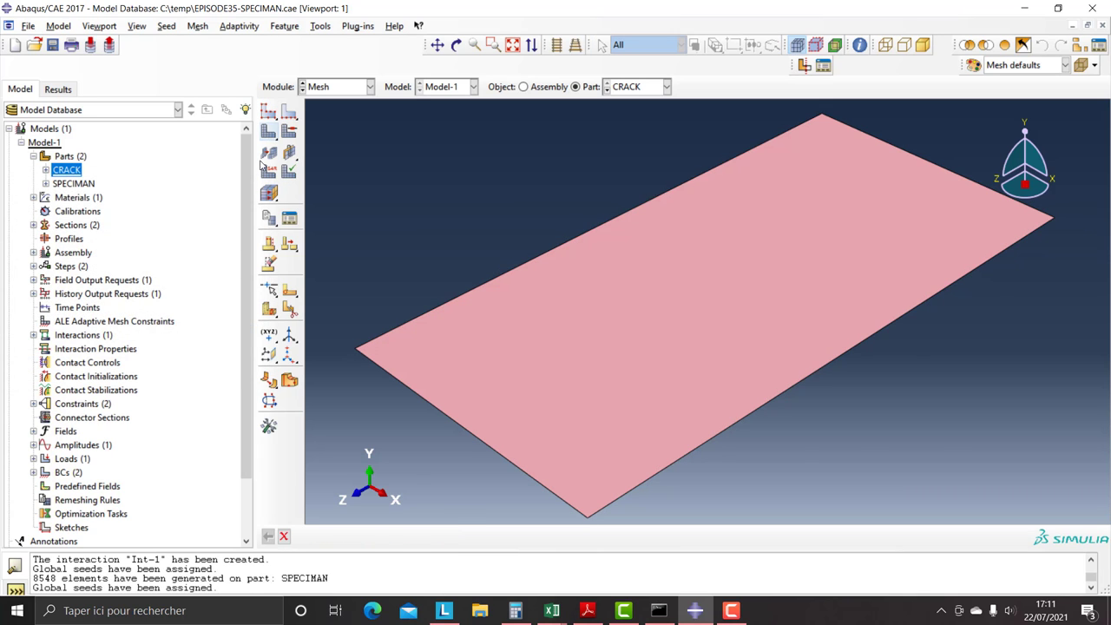
{"action": "left_click", "coordinate": [390, 537]}
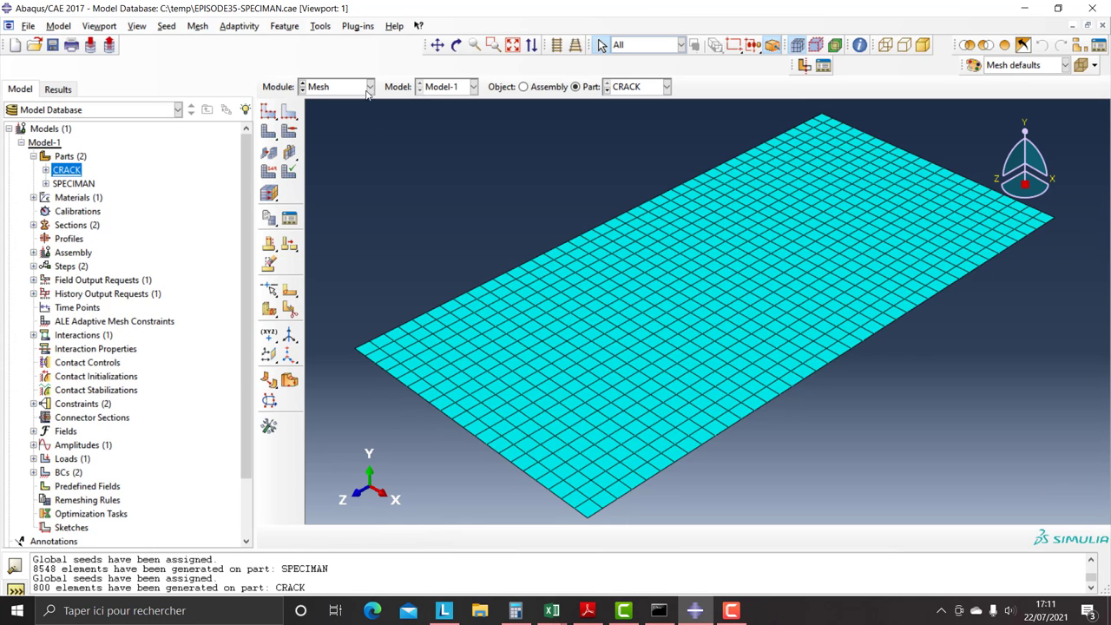
Display the whole meshed assembly in the Mesh module
{"action": "left_click", "coordinate": [538, 87]}
{"action": "left_click", "coordinate": [342, 87]}
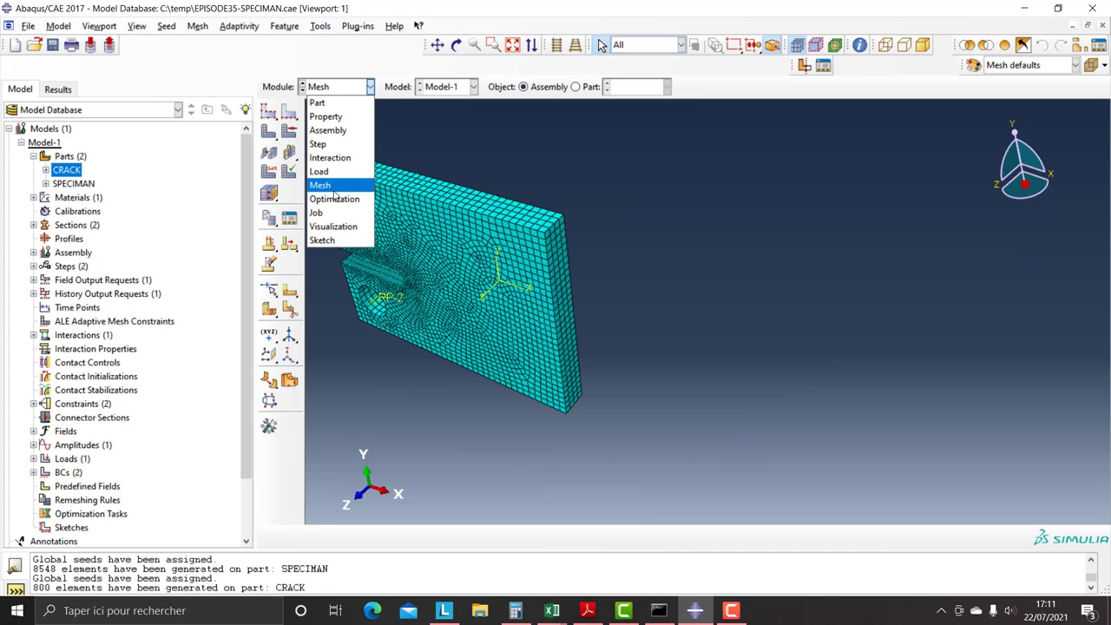
{"action": "left_click", "coordinate": [320, 185]}
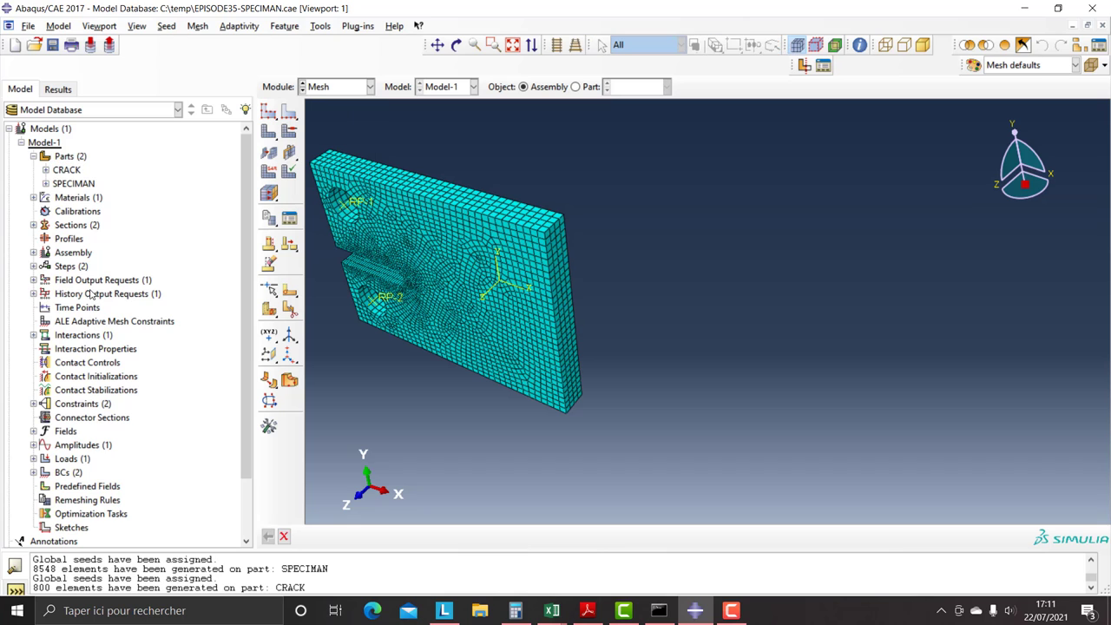
Edit field output request F-Output-1 to include the failure/fracture level set variables PHILSM and PSILSM
{"action": "left_click", "coordinate": [33, 280]}
{"action": "left_click", "coordinate": [78, 294]}
{"action": "right_click", "coordinate": [84, 297]}
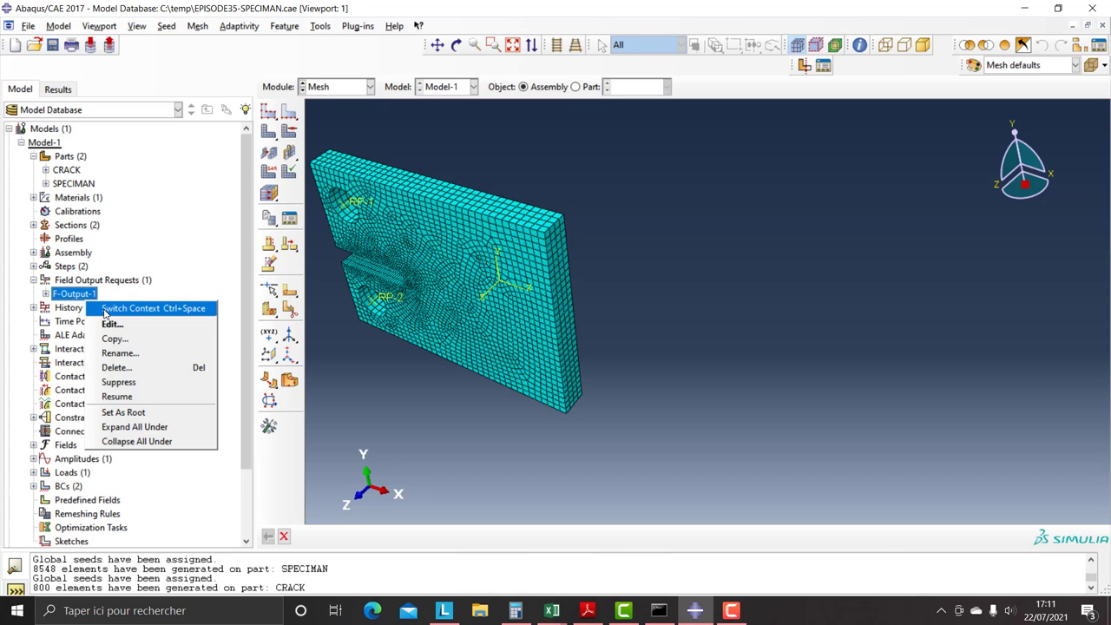
{"action": "left_click", "coordinate": [110, 315]}
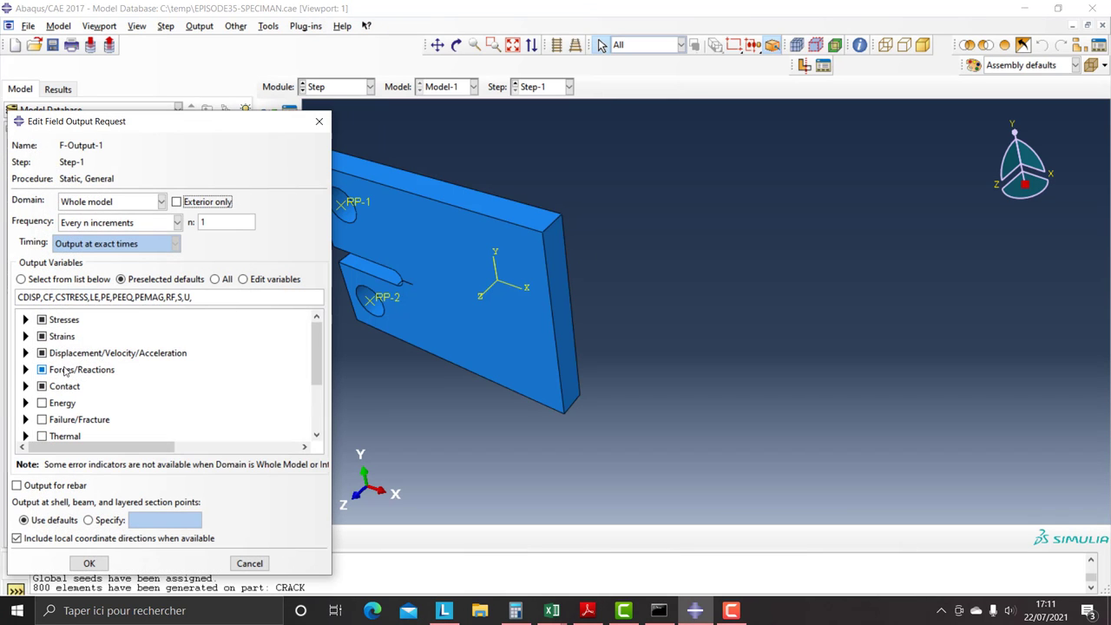
{"action": "left_click", "coordinate": [25, 419]}
{"action": "scroll", "coordinate": [74, 348], "scroll_direction": "down", "scroll_amount": 5}
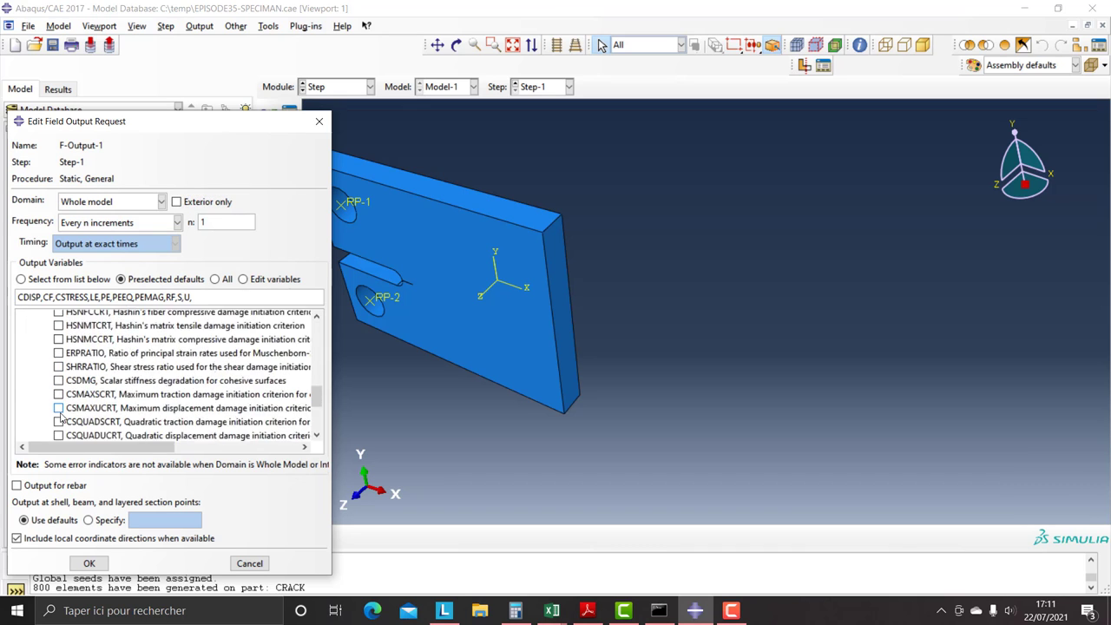
{"action": "left_click", "coordinate": [58, 331]}
{"action": "left_click", "coordinate": [58, 317]}
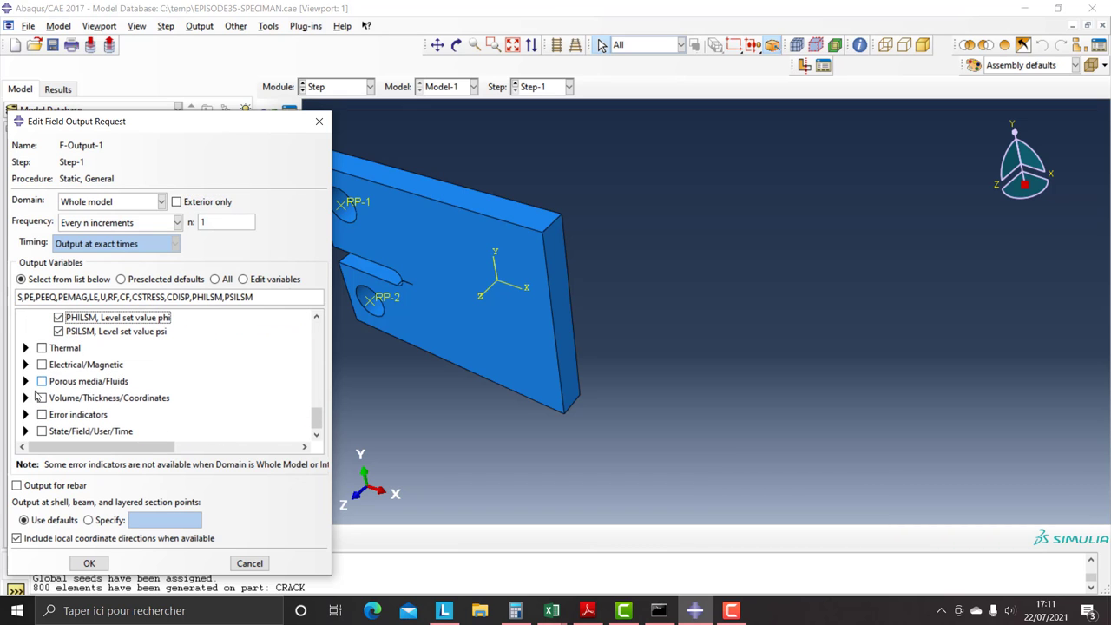
Add the XFEM element status variable STATUSXFEM to the field output request and accept the changes
{"action": "left_click", "coordinate": [25, 430]}
{"action": "scroll", "coordinate": [35, 430], "scroll_direction": "down", "scroll_amount": 2}
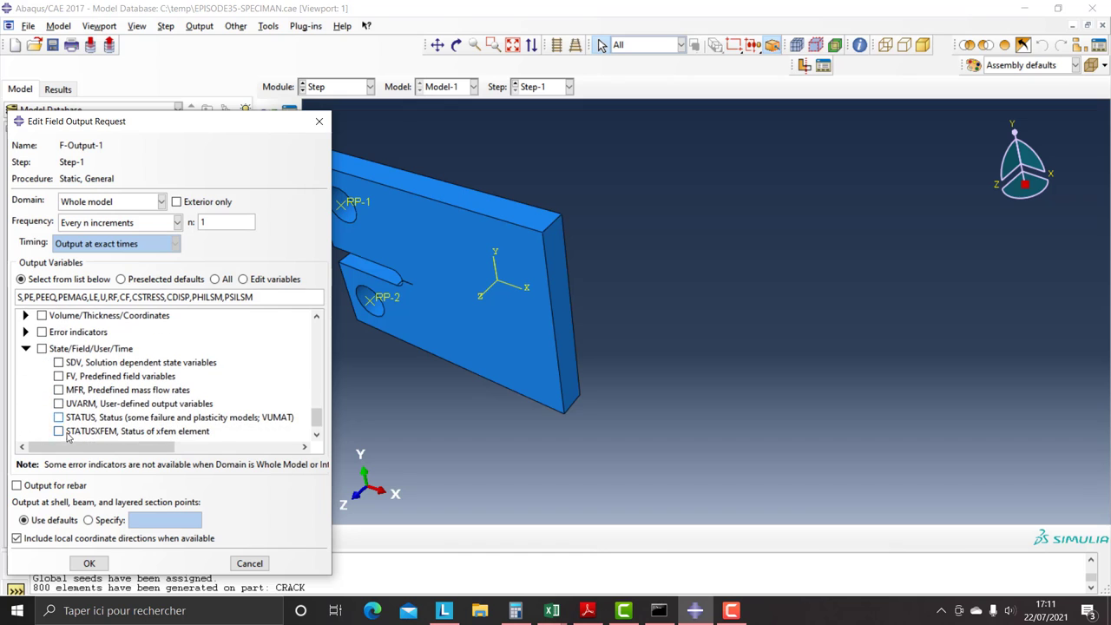
{"action": "left_click", "coordinate": [58, 431]}
{"action": "left_click", "coordinate": [89, 562]}
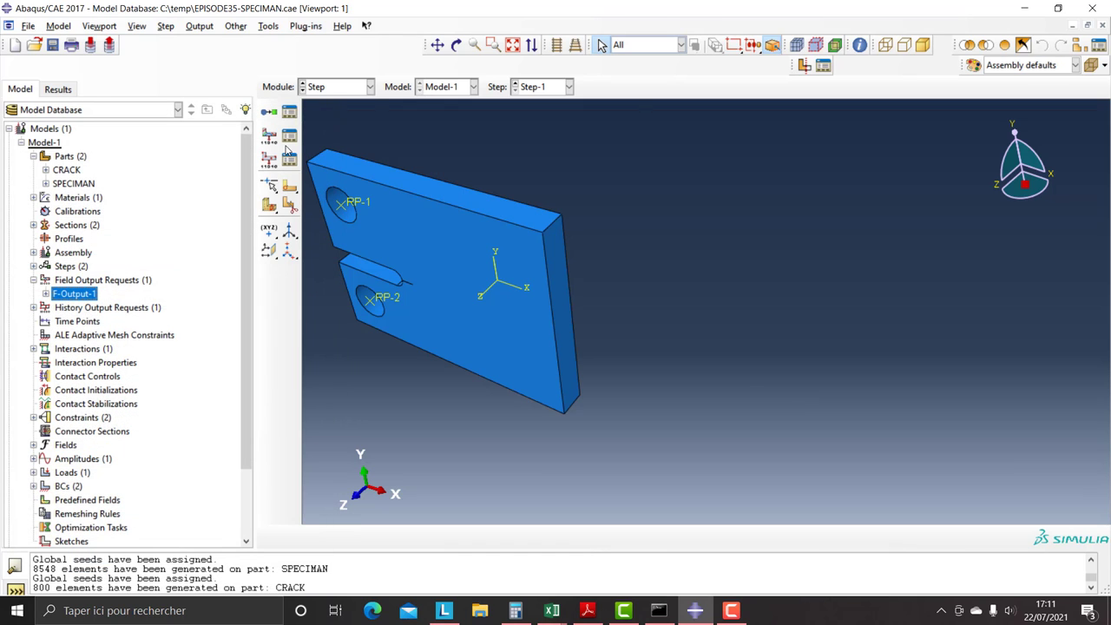
In the Job module, create a job named SPECIMAN-CRACK-ANALYSIS from Model-1 with the default job settings
{"action": "left_click", "coordinate": [335, 87]}
{"action": "left_click", "coordinate": [319, 213]}
{"action": "left_click", "coordinate": [267, 93]}
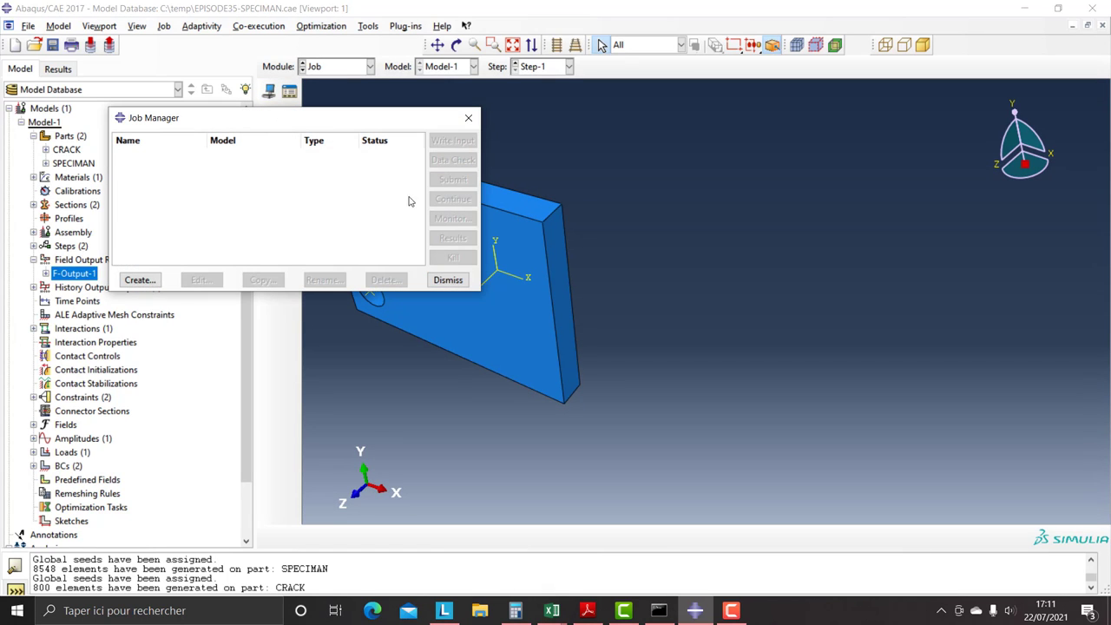
{"action": "left_click", "coordinate": [154, 282]}
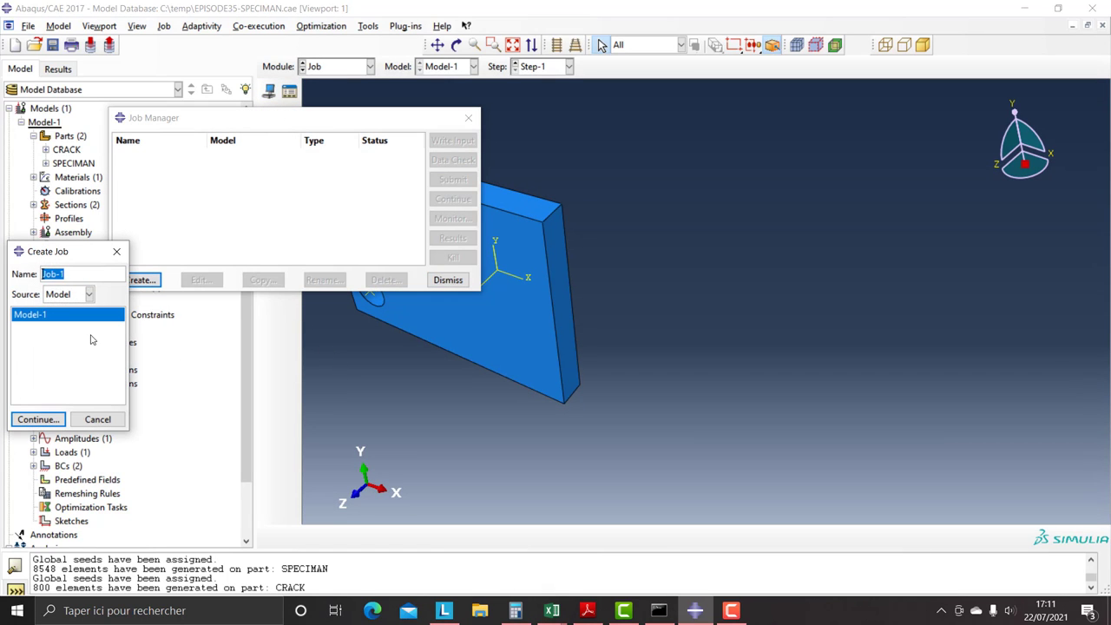
{"action": "type", "text": "SPECIMAN-CR"}
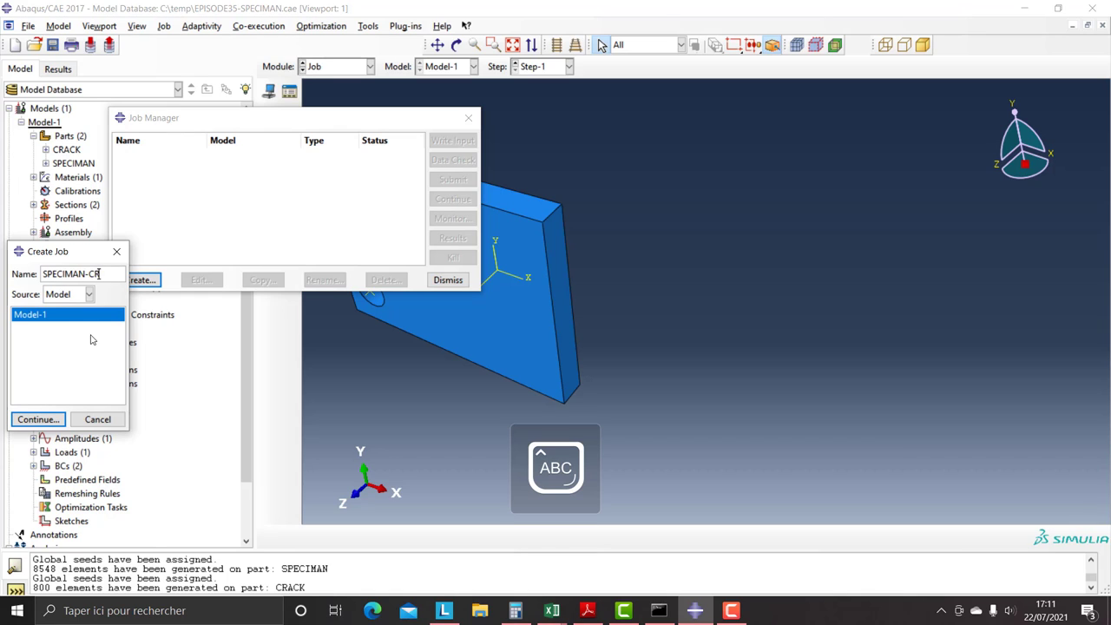
{"action": "type", "text": "ACK-ANALYSIS"}
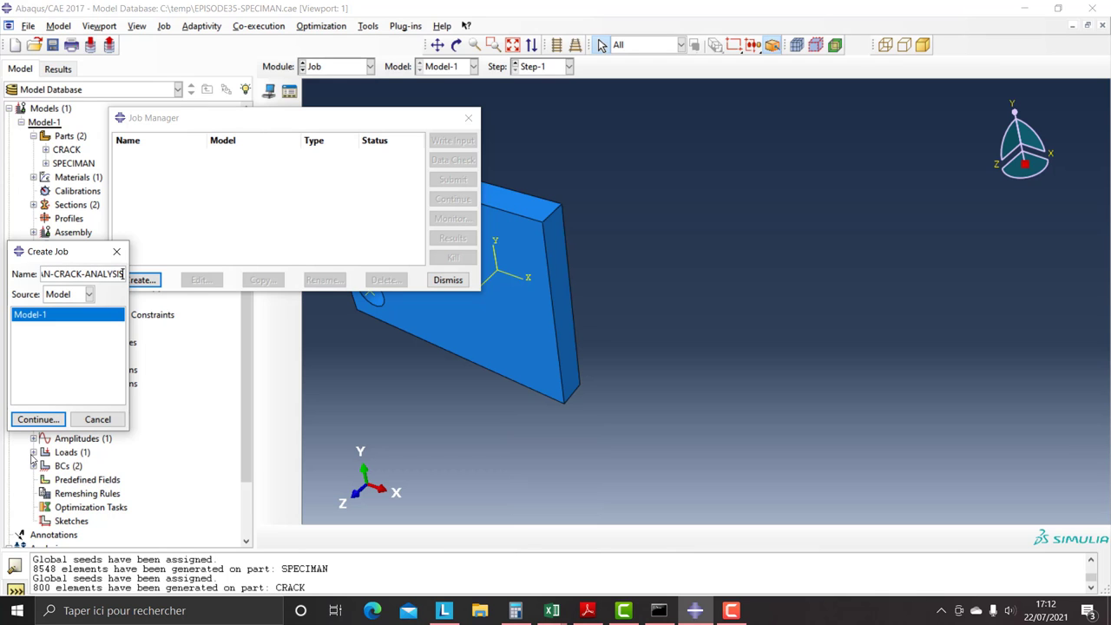
{"action": "left_click", "coordinate": [28, 422]}
{"action": "left_click", "coordinate": [96, 422]}
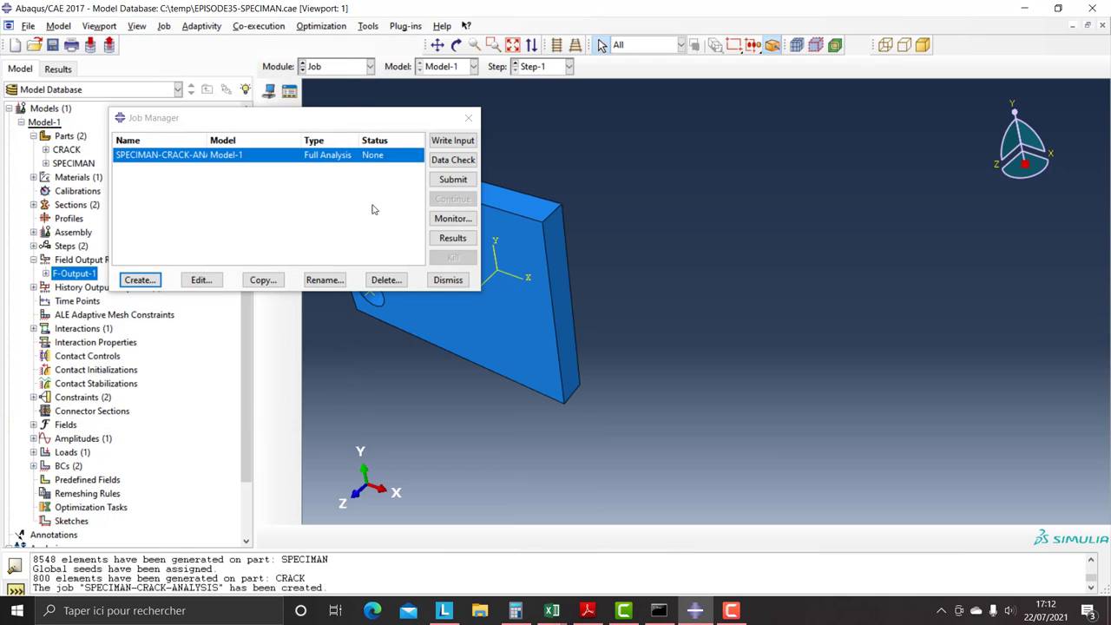
Submit the SPECIMAN-CRACK-ANALYSIS job and bring up its monitor clear of the Job Manager
{"action": "left_click", "coordinate": [434, 186]}
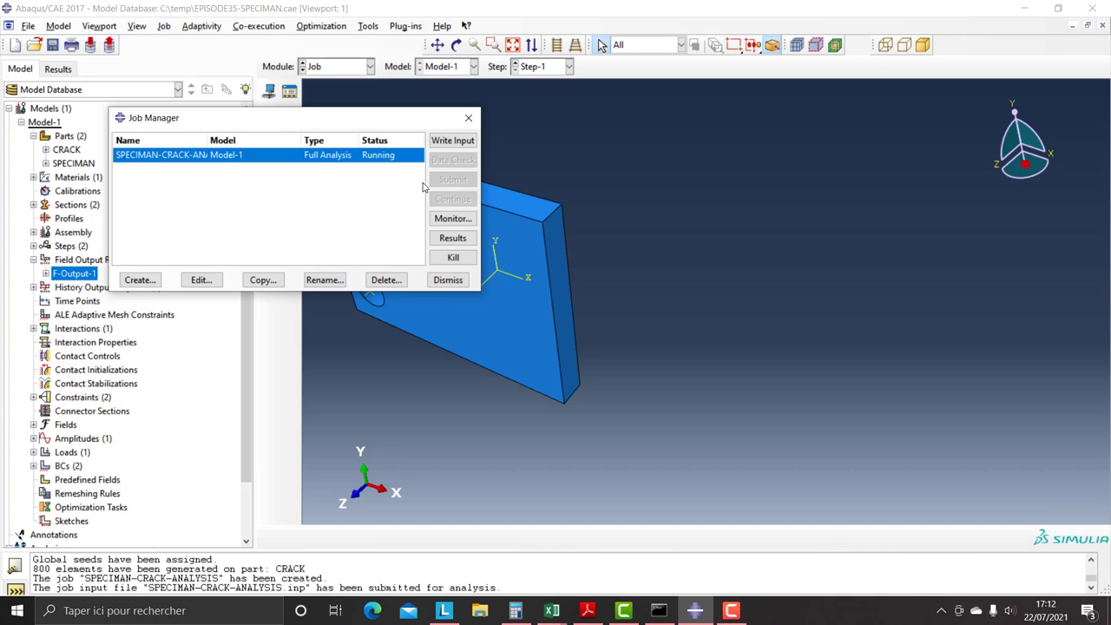
{"action": "left_click", "coordinate": [452, 218]}
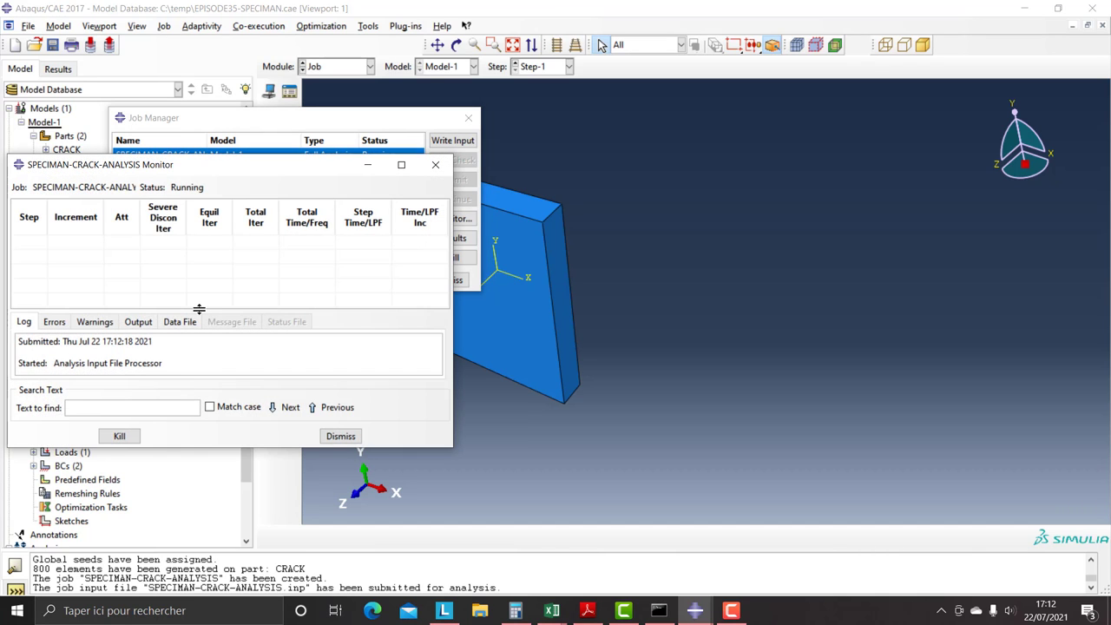
{"action": "left_click_drag", "start_coordinate": [138, 165], "coordinate": [479, 255]}
{"action": "left_click_drag", "start_coordinate": [321, 116], "coordinate": [1015, 160]}
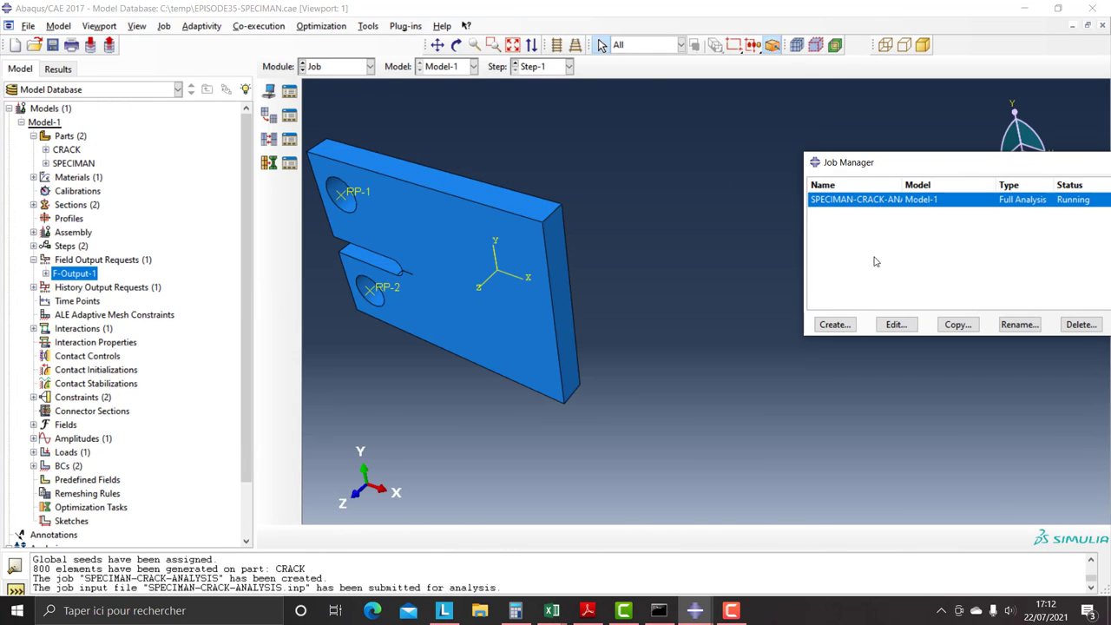
{"action": "mouse_move", "coordinate": [694, 610]}
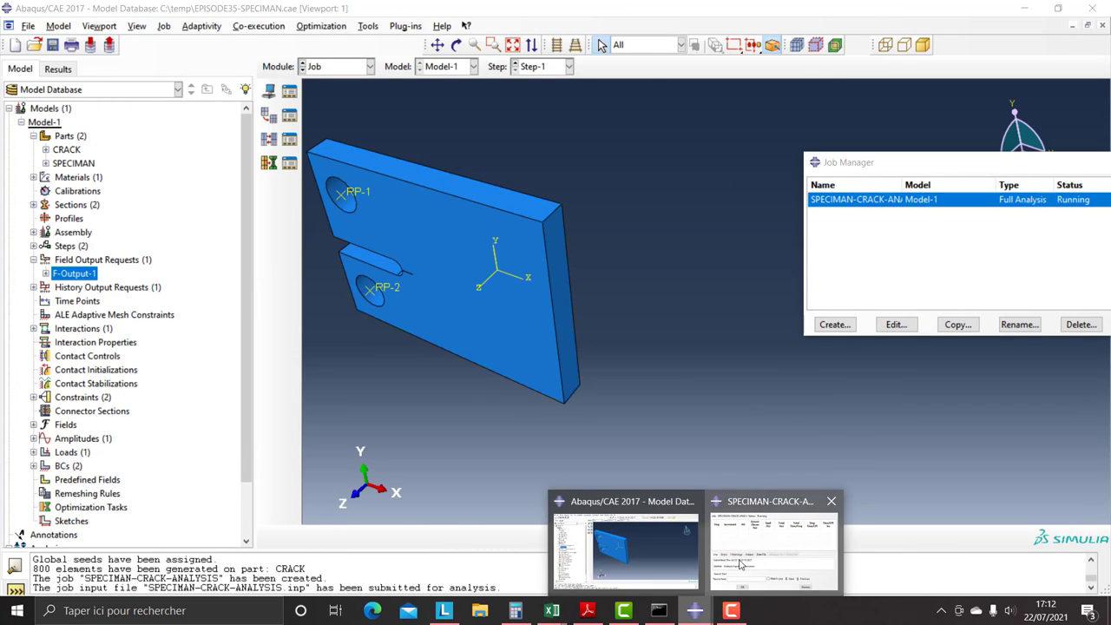
{"action": "left_click", "coordinate": [774, 549]}
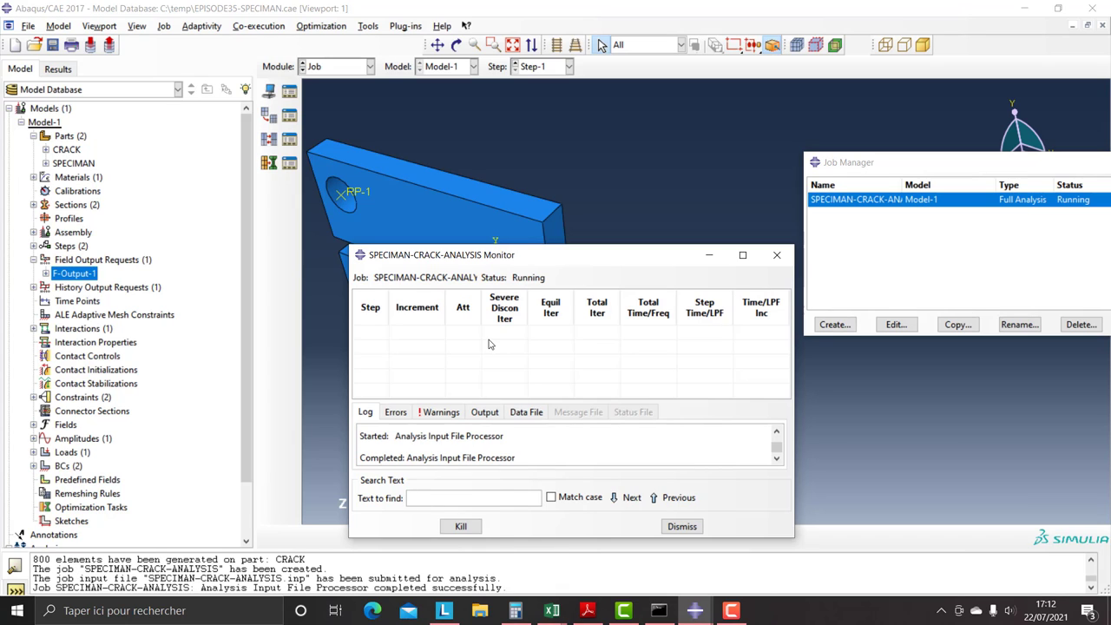
Review the log and the warnings of the running job in its monitor
{"action": "left_click", "coordinate": [440, 411]}
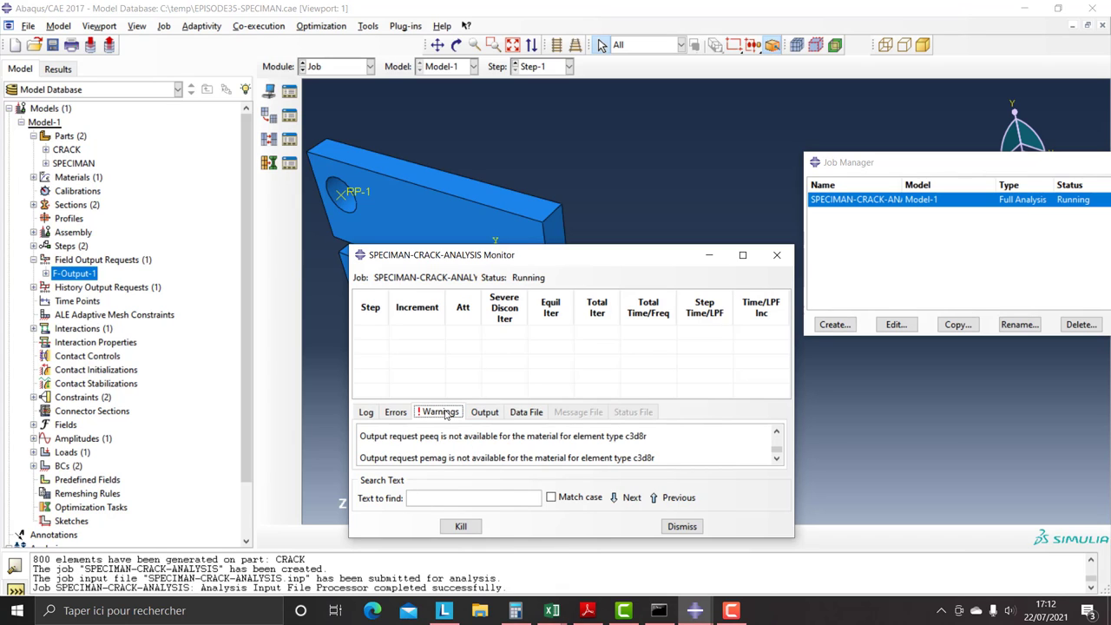
{"action": "left_click", "coordinate": [365, 414]}
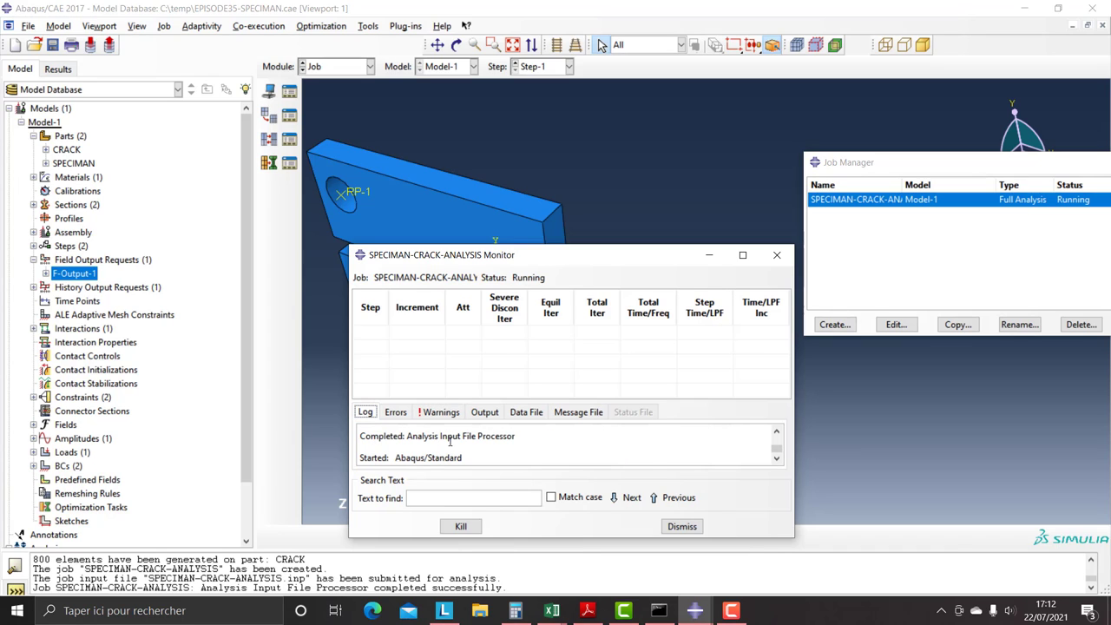
{"action": "left_click", "coordinate": [426, 415]}
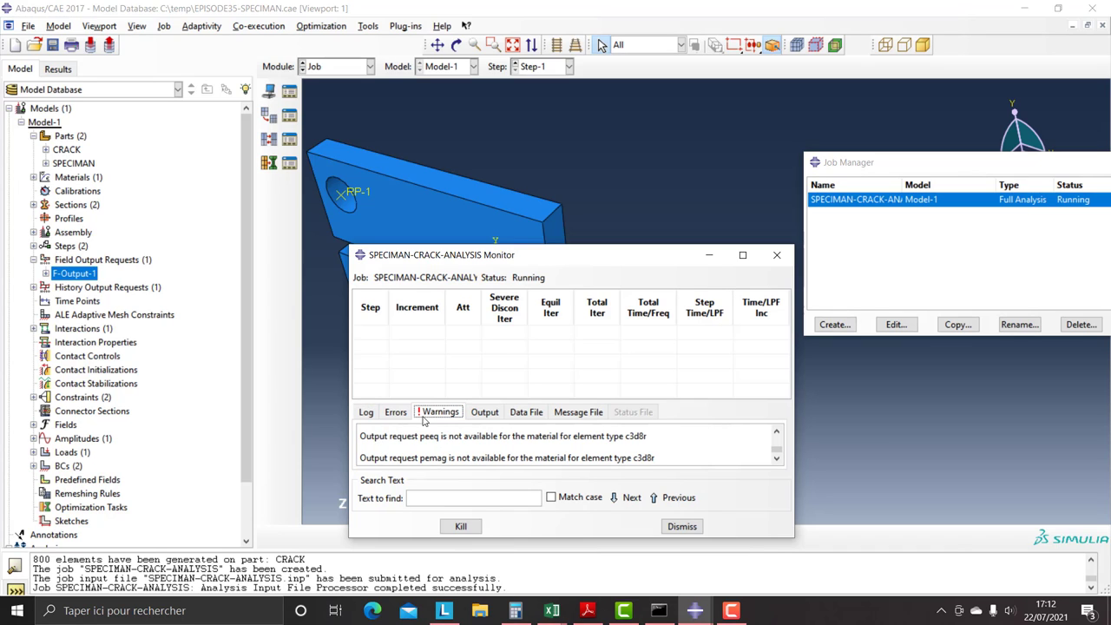
{"action": "left_click", "coordinate": [367, 413]}
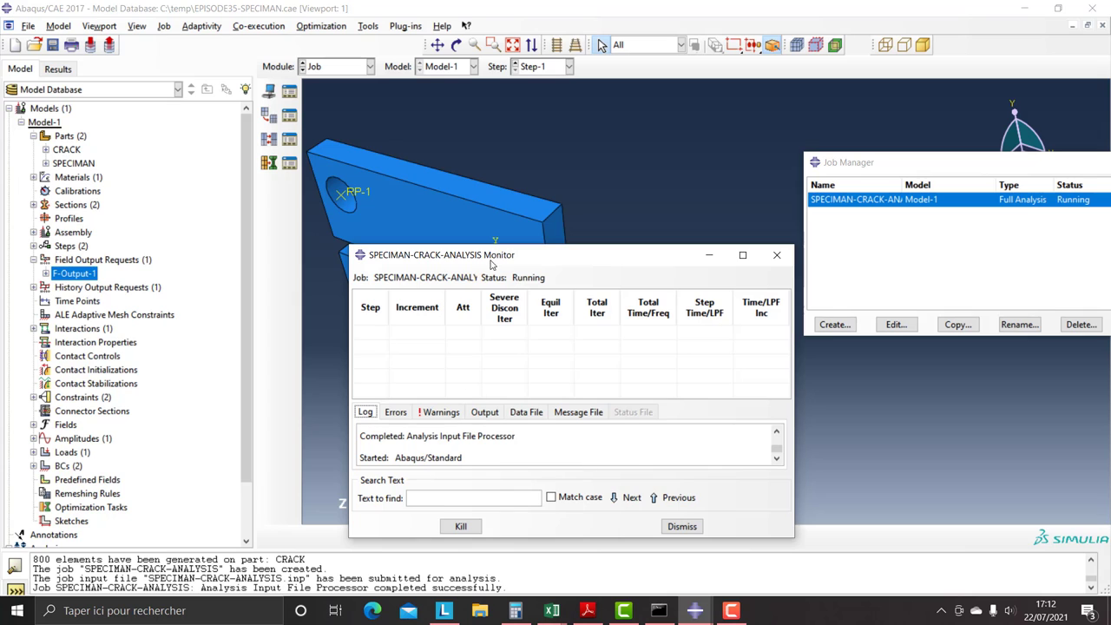
{"action": "left_click_drag", "start_coordinate": [491, 258], "coordinate": [317, 251]}
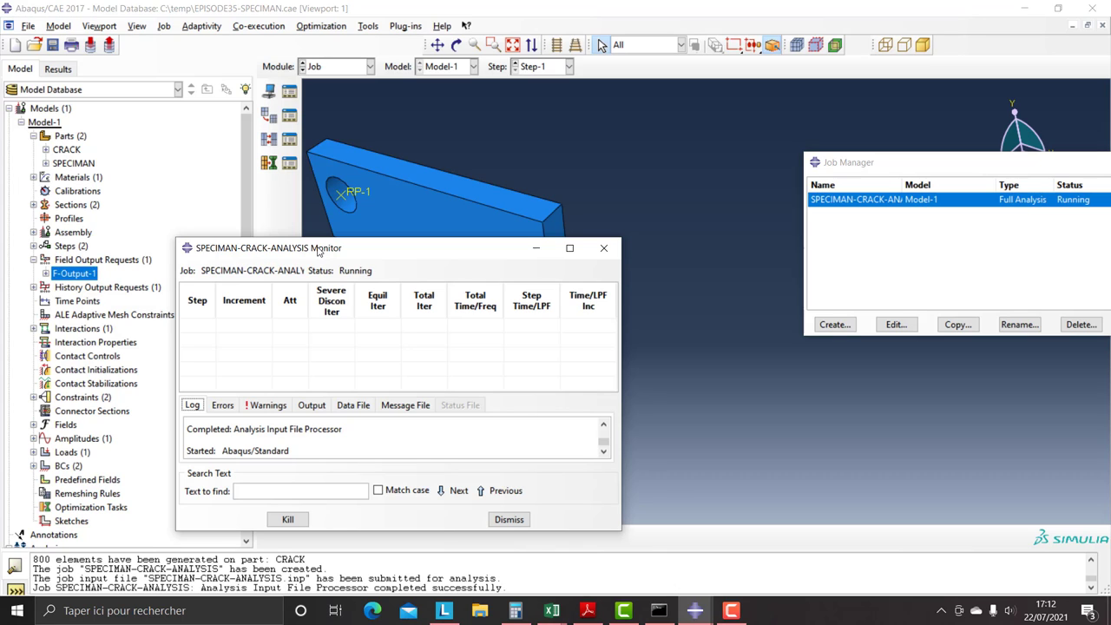
{"action": "left_click", "coordinate": [266, 405]}
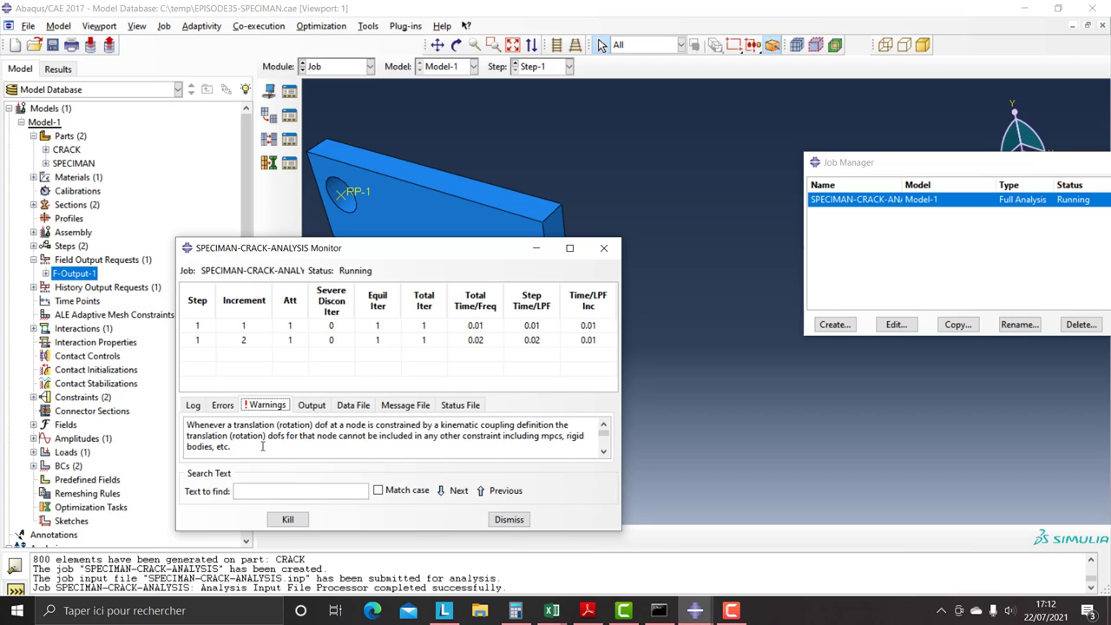
{"action": "scroll", "coordinate": [262, 446], "scroll_direction": "down", "scroll_amount": 3}
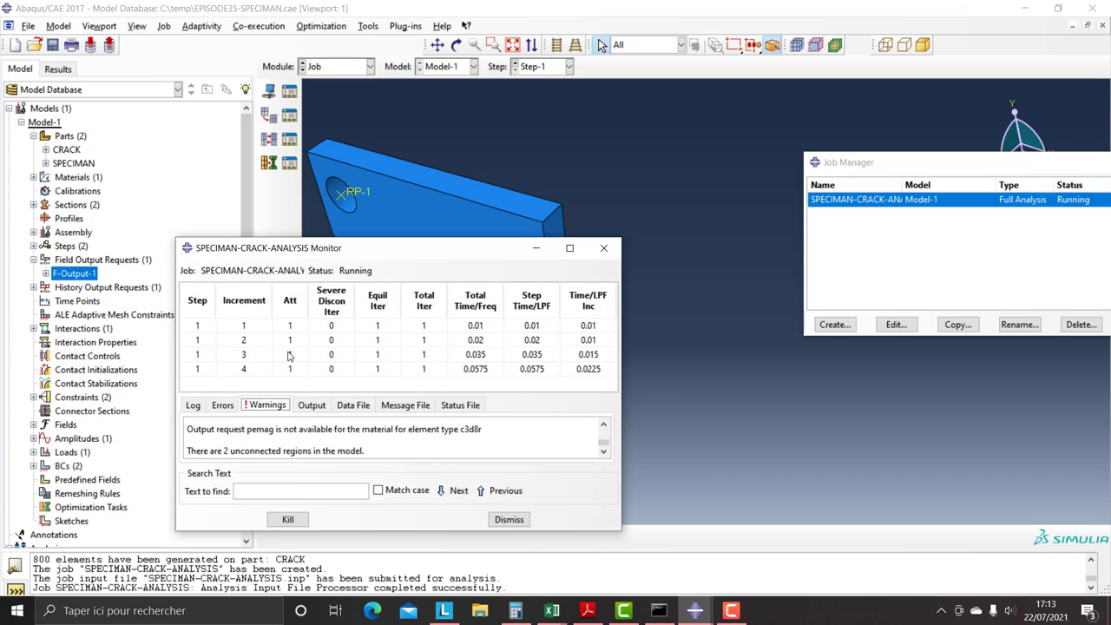
Open the job's results and plot the Mises stress contours on the deformed shape, close up on the notch and crack
{"action": "left_click_drag", "start_coordinate": [866, 165], "coordinate": [786, 283]}
{"action": "mouse_move", "coordinate": [694, 610]}
{"action": "left_click", "coordinate": [752, 560]}
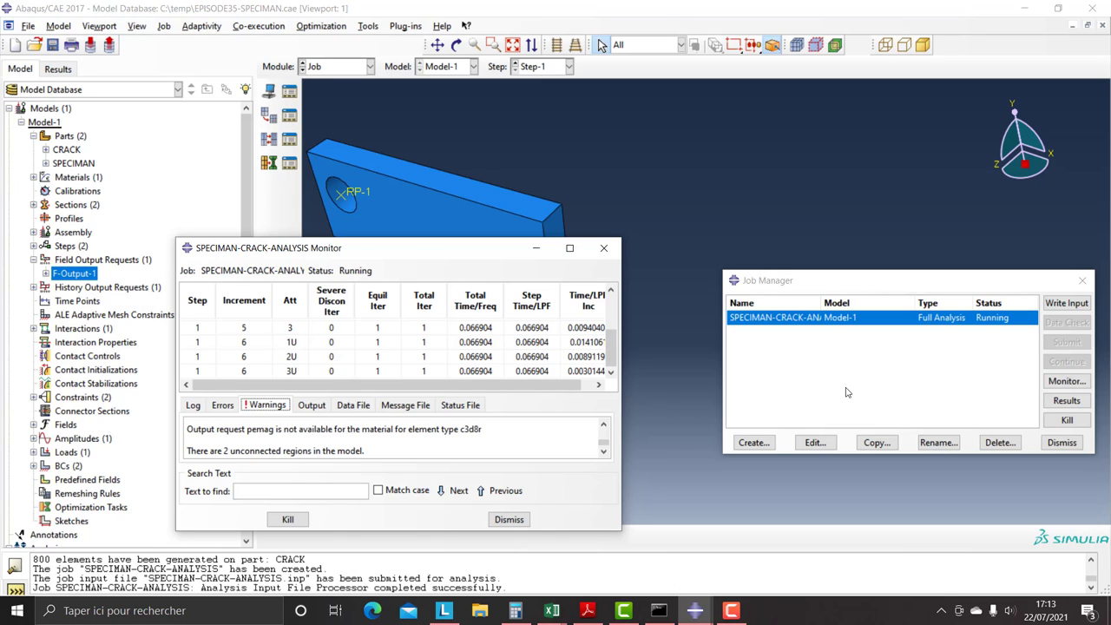
{"action": "left_click", "coordinate": [1061, 402]}
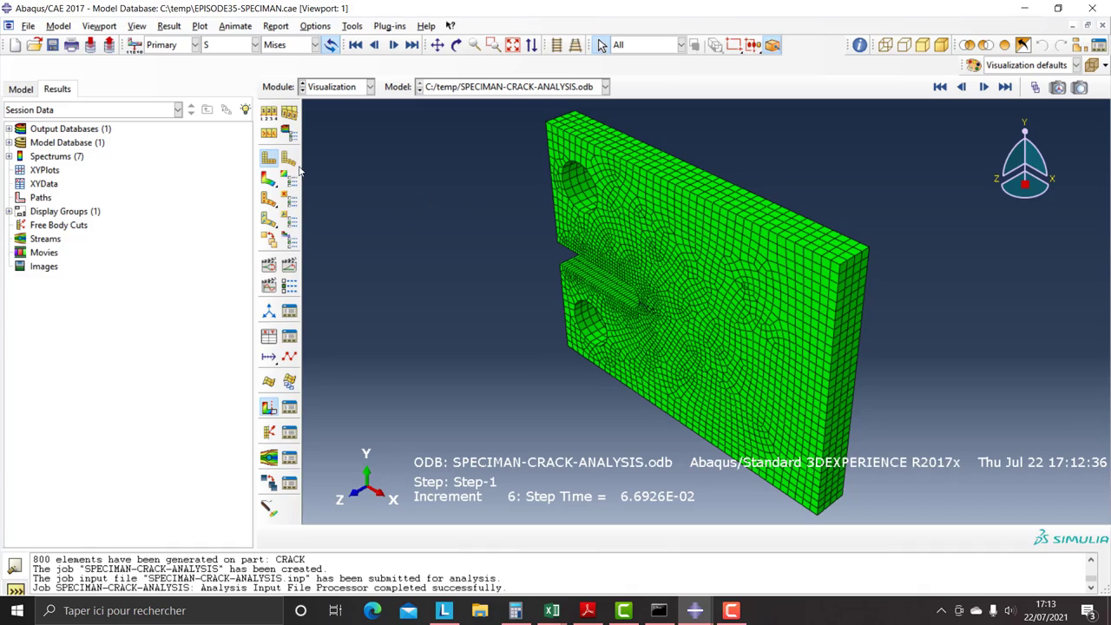
{"action": "left_click", "coordinate": [269, 178]}
{"action": "scroll", "coordinate": [633, 274], "scroll_direction": "up", "scroll_amount": 10}
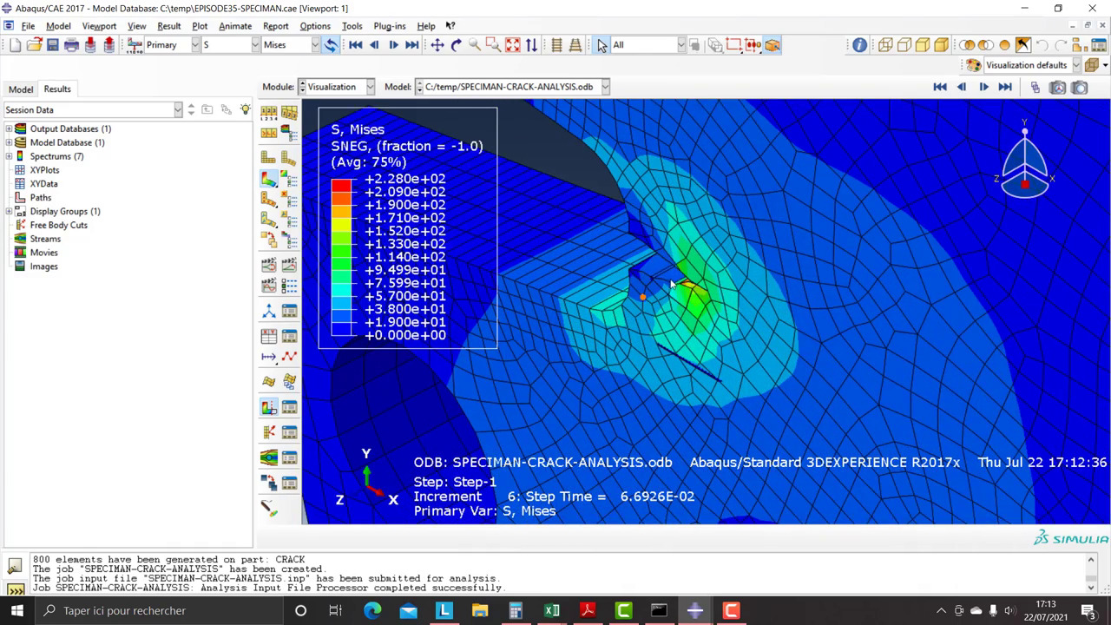
Step the Mises contour plot back frame by frame to increment 0
{"action": "left_click", "coordinate": [966, 90]}
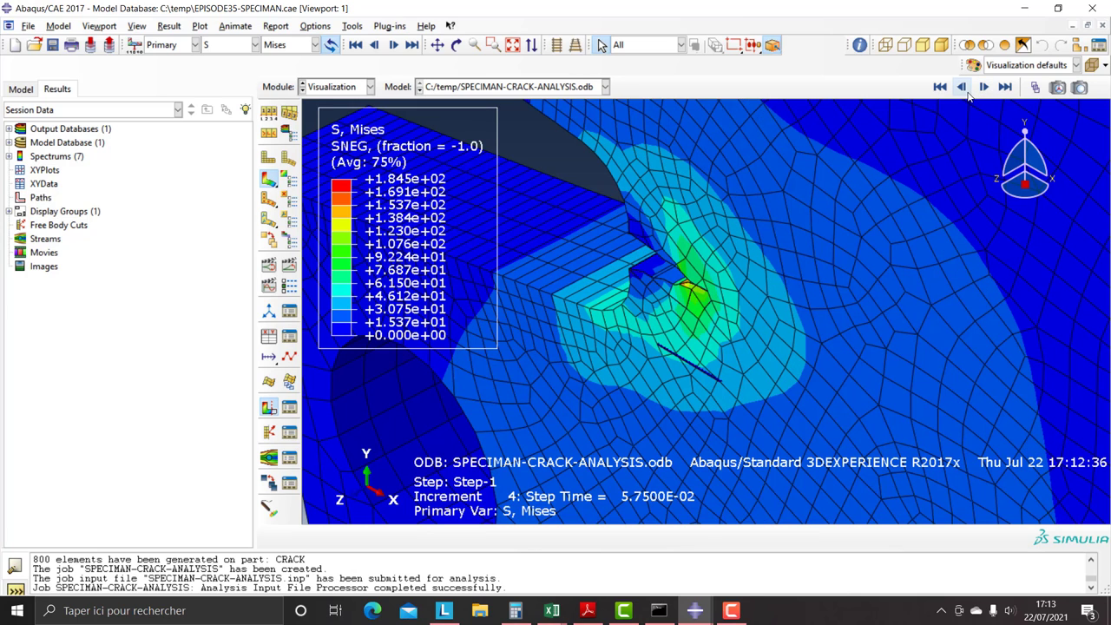
{"action": "left_click", "coordinate": [966, 90]}
{"action": "left_click", "coordinate": [966, 90]}
{"action": "left_click", "coordinate": [966, 90]}
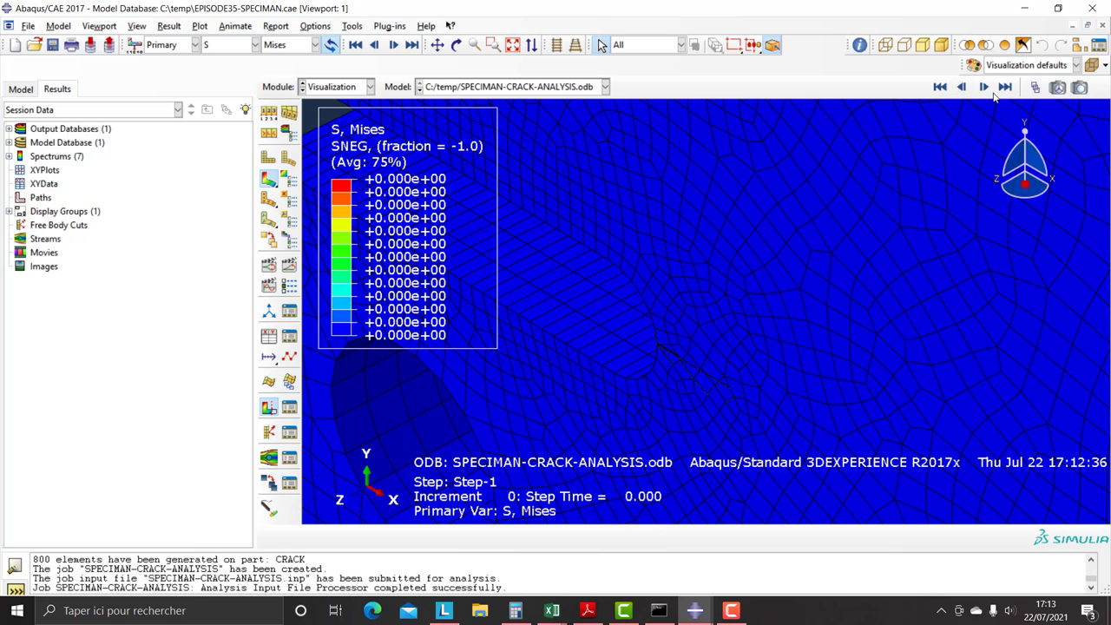
Step the Mises contour plot forward frame by frame to increment 12, examining the stress around the crack
{"action": "left_click", "coordinate": [978, 92]}
{"action": "left_click", "coordinate": [978, 93]}
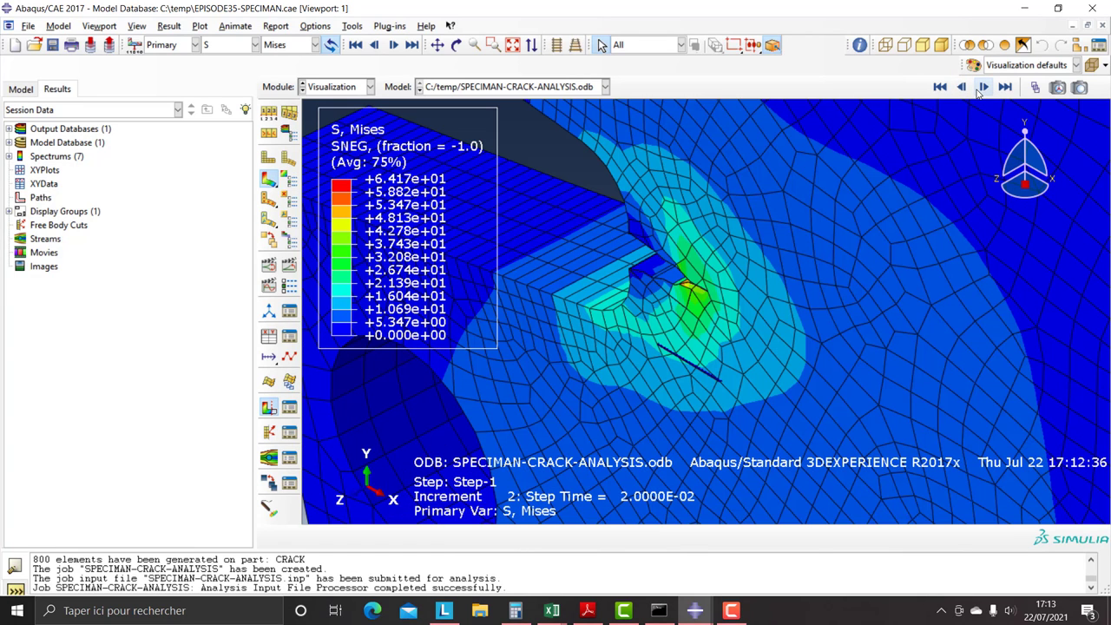
{"action": "left_click", "coordinate": [978, 94]}
{"action": "left_click", "coordinate": [978, 94]}
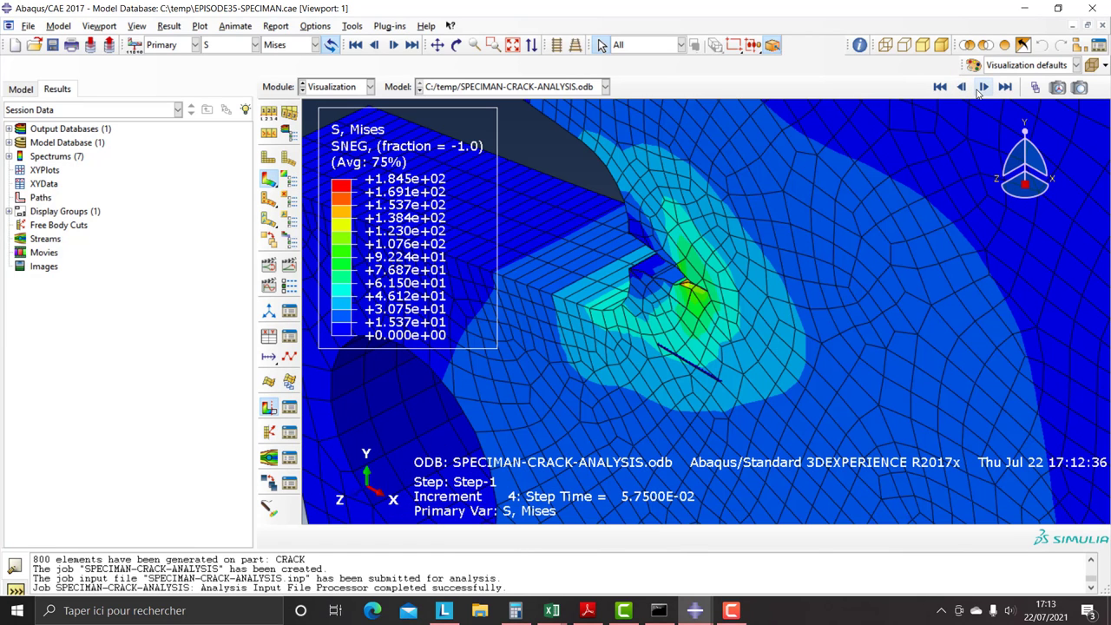
{"action": "left_click", "coordinate": [978, 94]}
{"action": "left_click", "coordinate": [978, 94]}
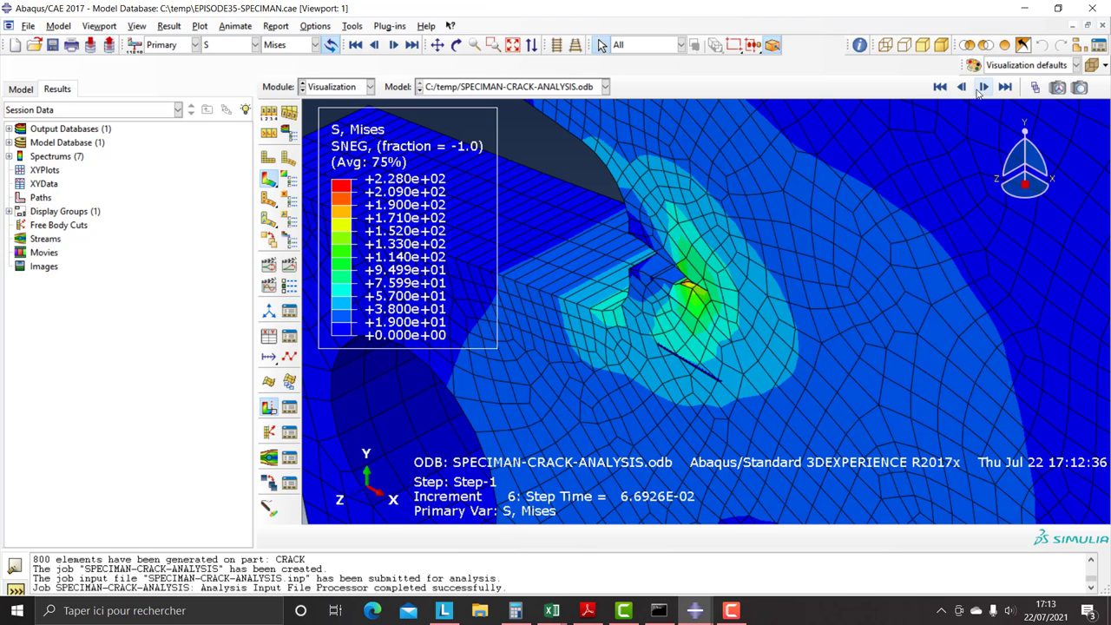
{"action": "left_click", "coordinate": [978, 94]}
{"action": "left_click", "coordinate": [978, 93]}
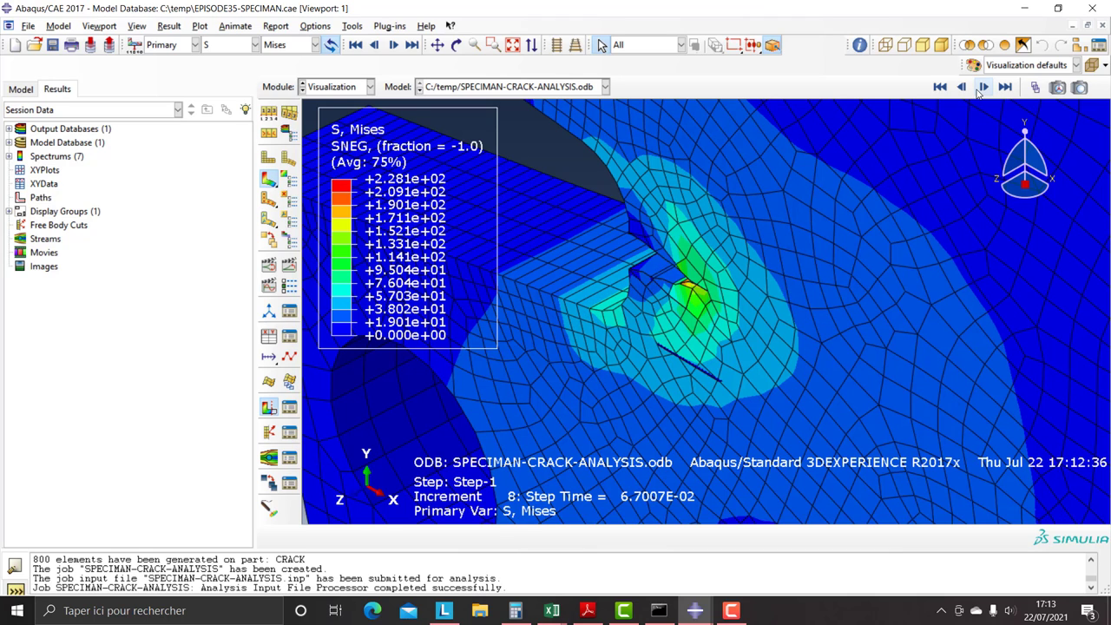
{"action": "left_click", "coordinate": [977, 94]}
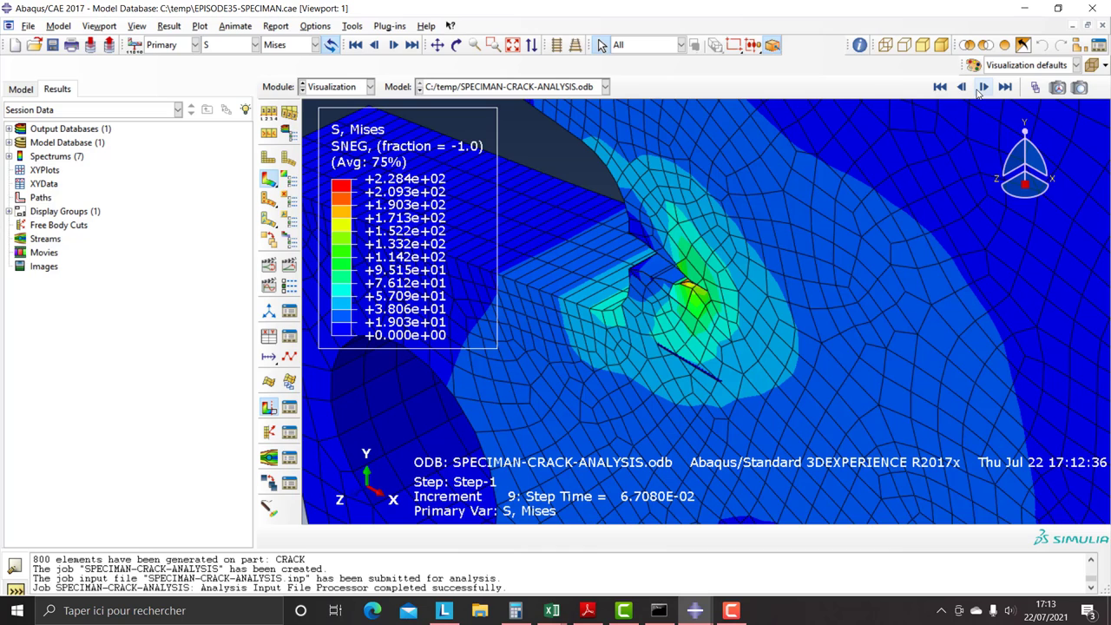
{"action": "left_click", "coordinate": [978, 93]}
{"action": "left_click", "coordinate": [978, 93]}
{"action": "left_click", "coordinate": [978, 94]}
{"action": "left_click", "coordinate": [978, 94]}
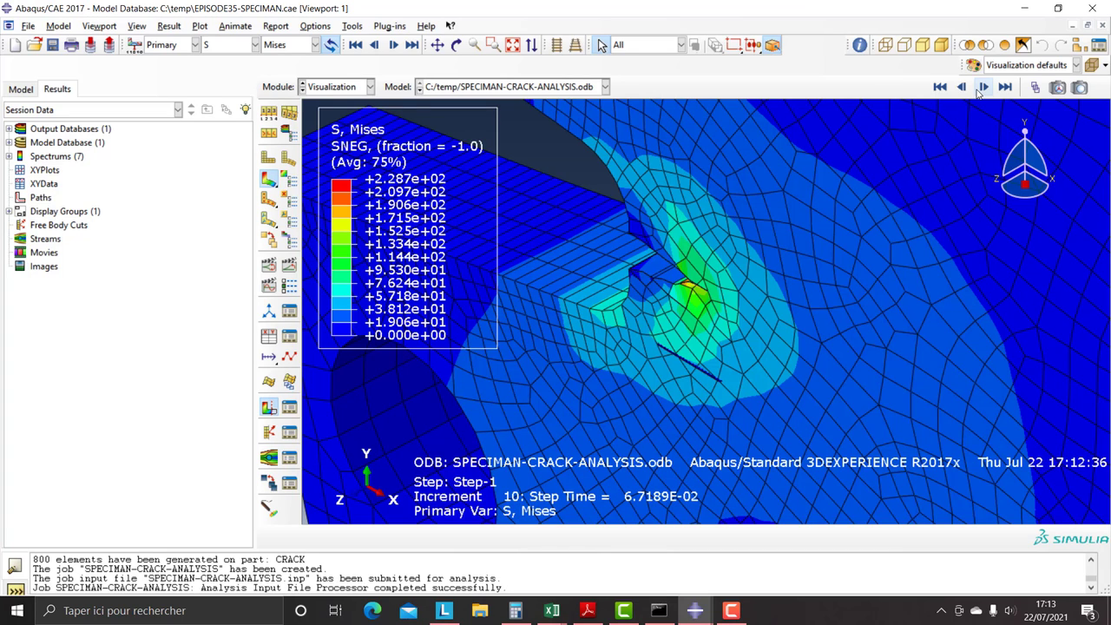
{"action": "left_click", "coordinate": [978, 93]}
{"action": "left_click", "coordinate": [978, 94]}
{"action": "left_click", "coordinate": [984, 88]}
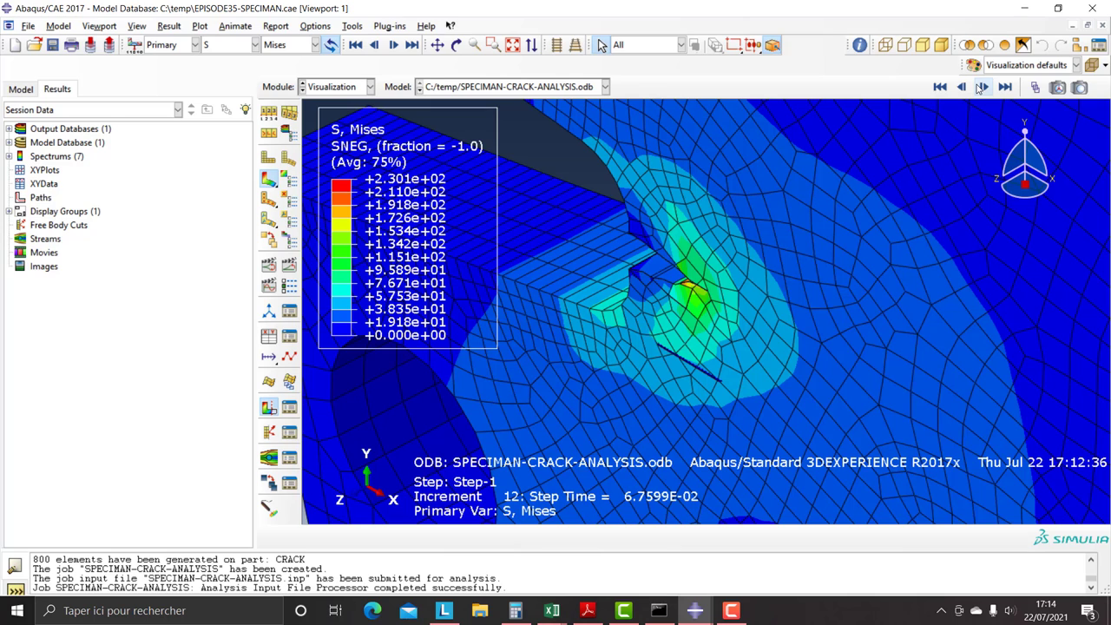
Return to the Job module and review the increments of the running SPECIMAN-CRACK-ANALYSIS job in its monitor
{"action": "left_click", "coordinate": [317, 87]}
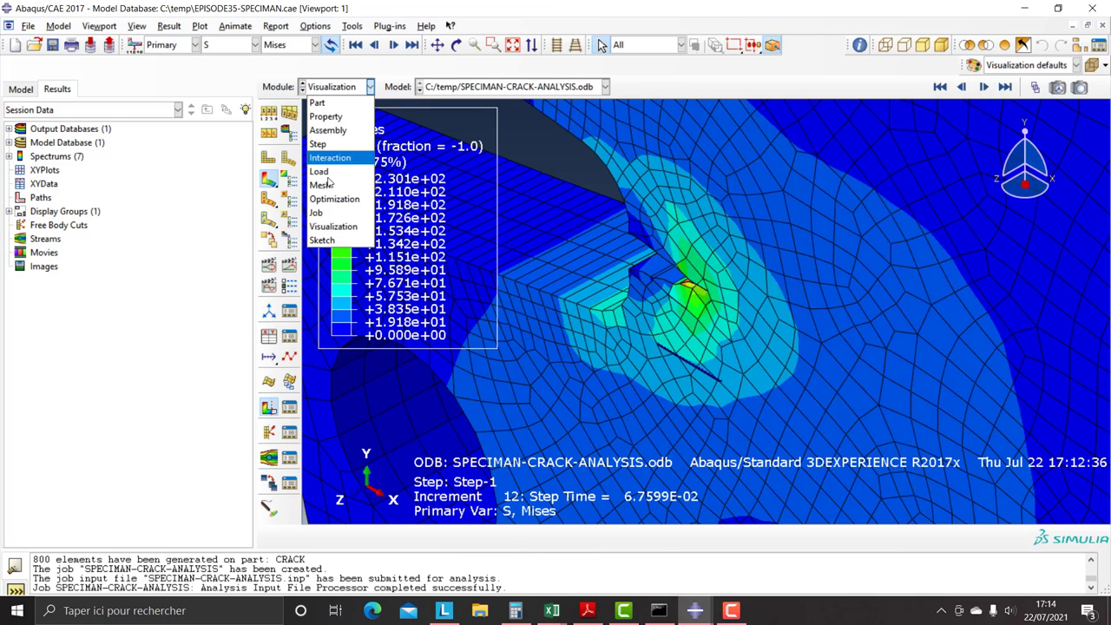
{"action": "left_click", "coordinate": [316, 213]}
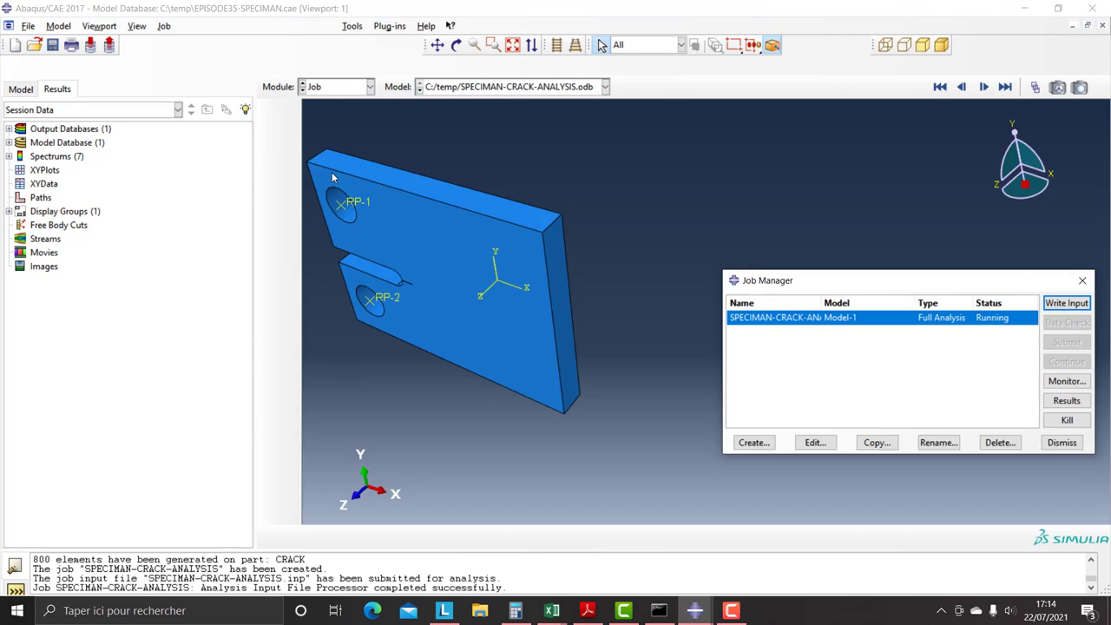
{"action": "left_click", "coordinate": [1066, 381]}
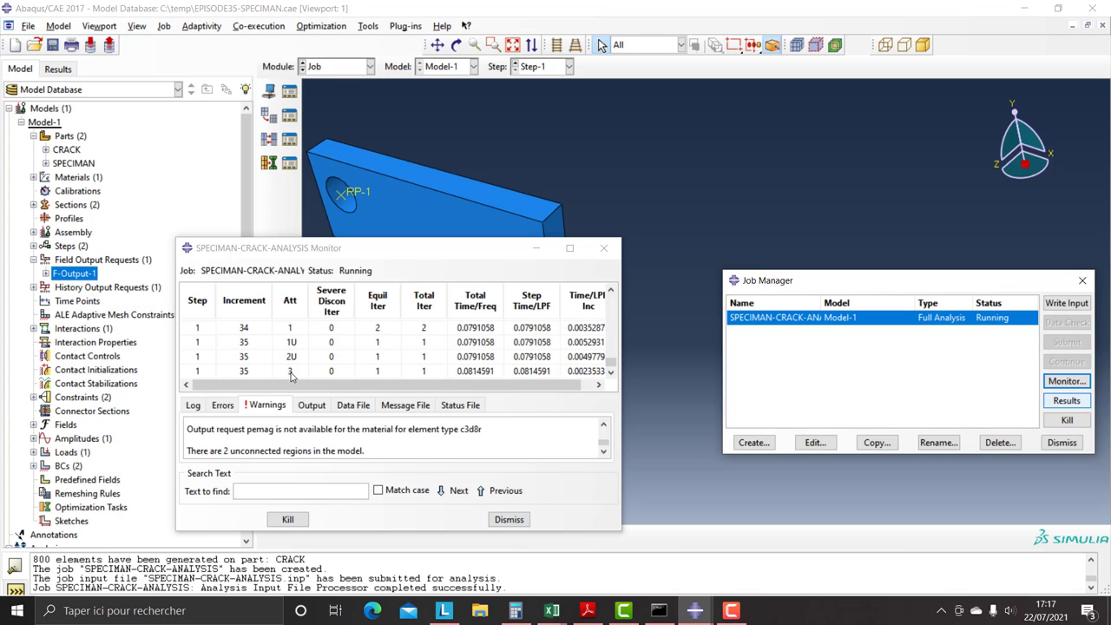
{"action": "scroll", "coordinate": [290, 375], "scroll_direction": "up", "scroll_amount": 5}
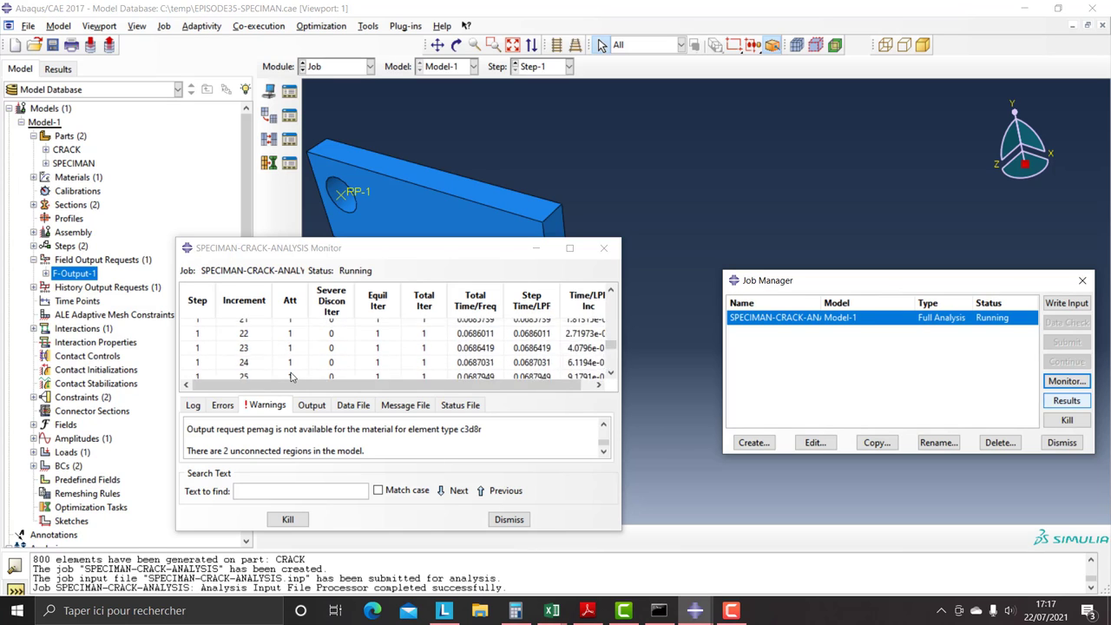
{"action": "scroll", "coordinate": [291, 375], "scroll_direction": "down", "scroll_amount": 5}
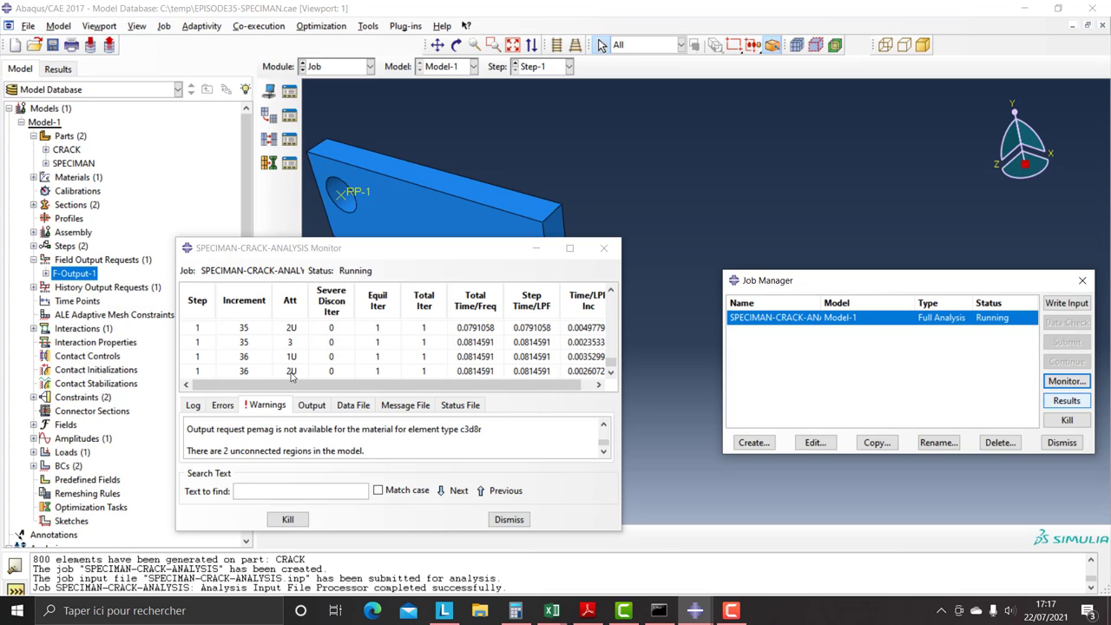
Reopen the job's results and plot the Mises stress contours on the deformed shape, examining the crack region at increment 23
{"action": "left_click", "coordinate": [1065, 401]}
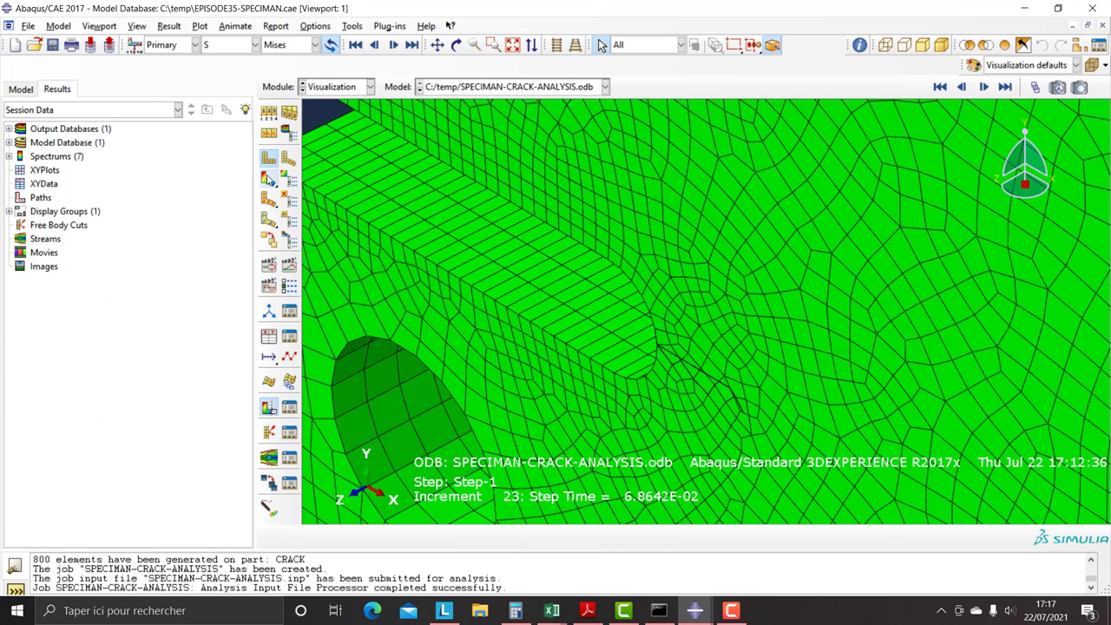
{"action": "left_click", "coordinate": [269, 178]}
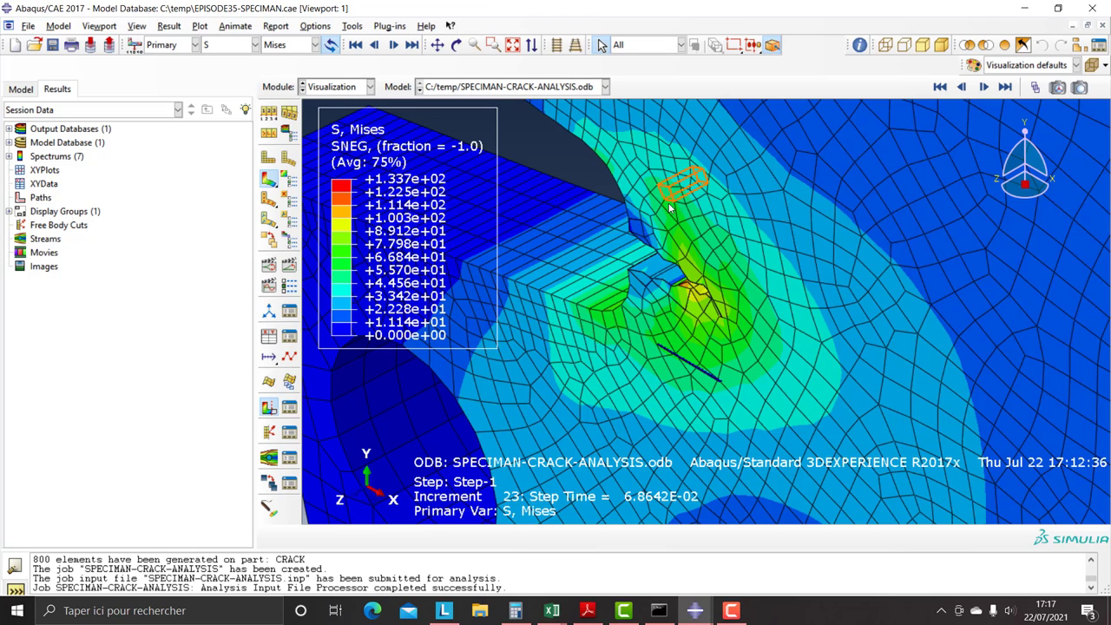
{"action": "left_click", "coordinate": [984, 88]}
{"action": "left_click", "coordinate": [985, 87]}
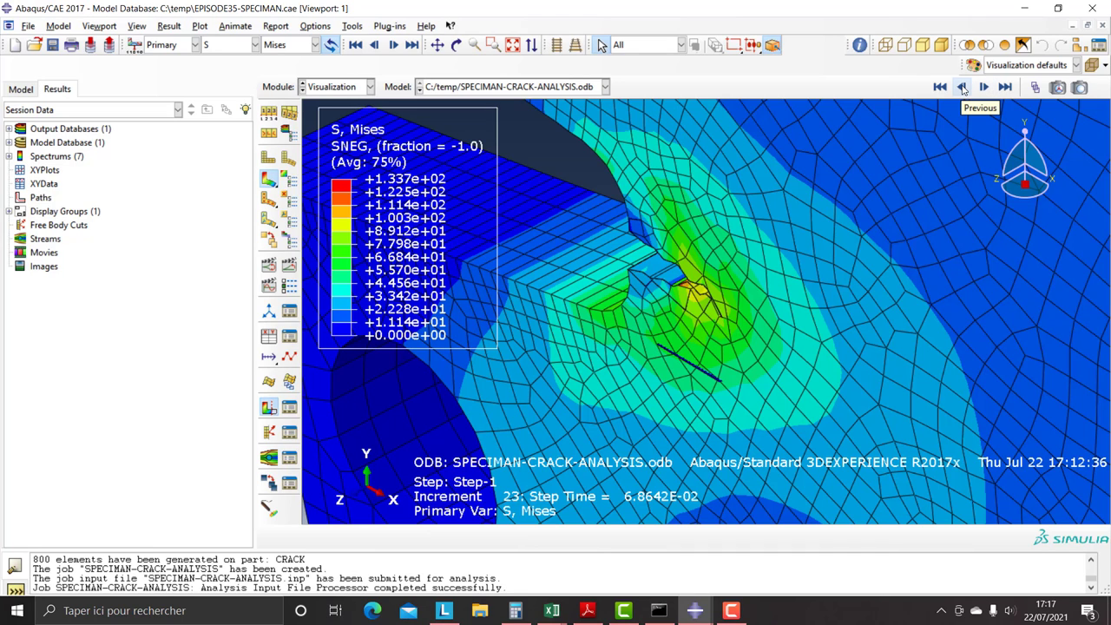
{"action": "scroll", "coordinate": [689, 302], "scroll_direction": "up", "scroll_amount": 4}
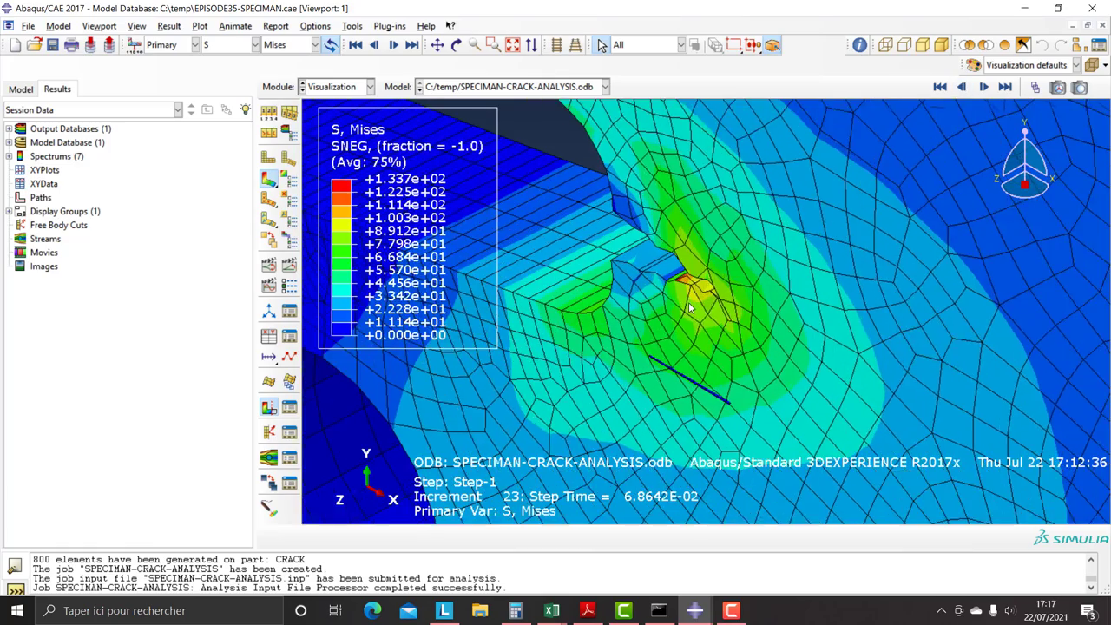
{"action": "scroll", "coordinate": [689, 304], "scroll_direction": "down", "scroll_amount": 3}
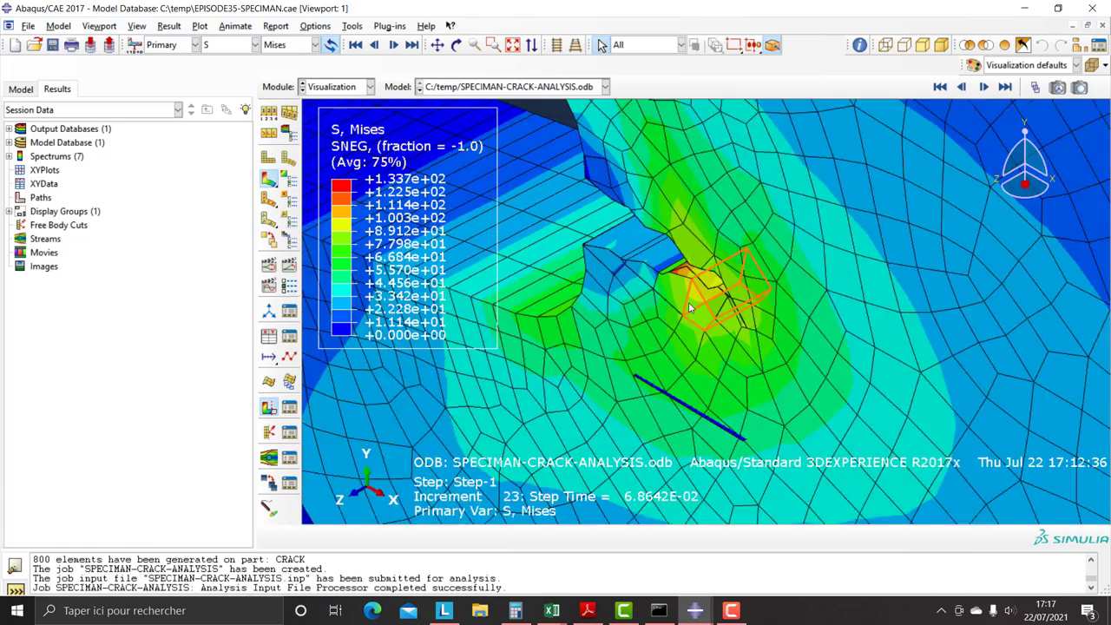
Step the Mises contour plot back frame by frame past increment 18
{"action": "left_click", "coordinate": [965, 88]}
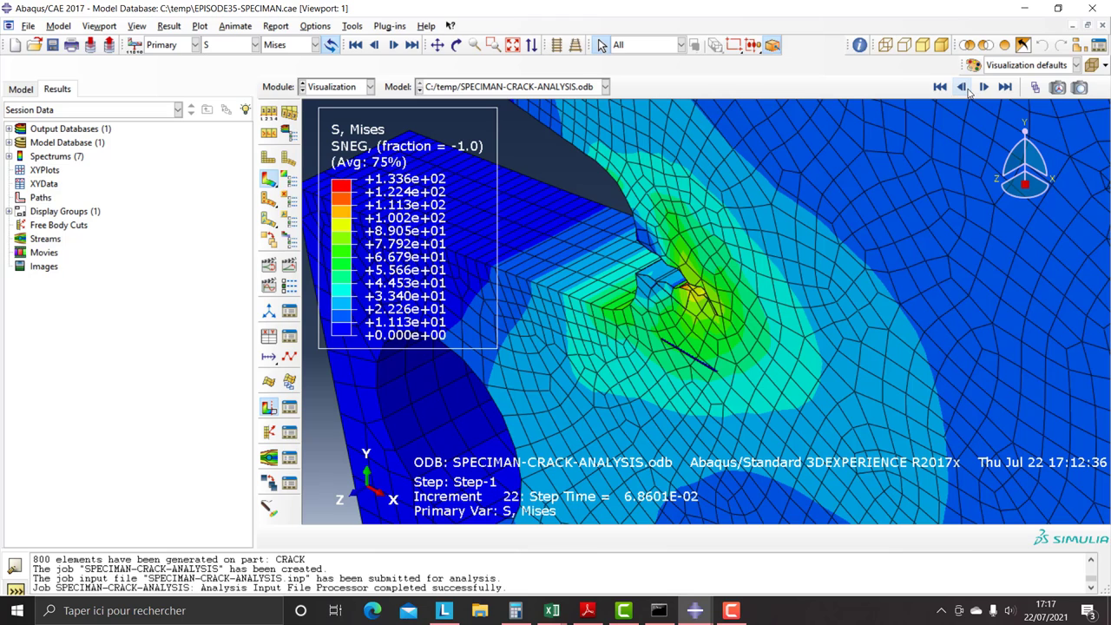
{"action": "left_click", "coordinate": [965, 88]}
{"action": "left_click", "coordinate": [965, 88]}
{"action": "left_click", "coordinate": [963, 87]}
{"action": "left_click", "coordinate": [963, 88]}
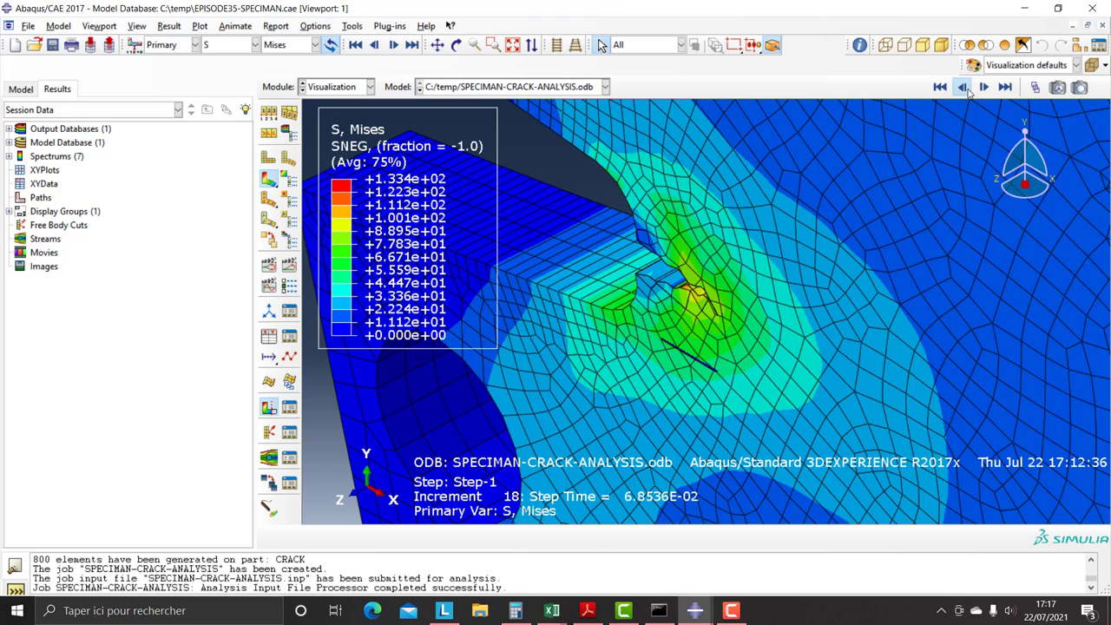
{"action": "left_click", "coordinate": [963, 88]}
{"action": "left_click", "coordinate": [963, 88]}
Step the Mises contour plot forward to increment 37 and examine the crack tip up close
{"action": "left_click", "coordinate": [984, 88]}
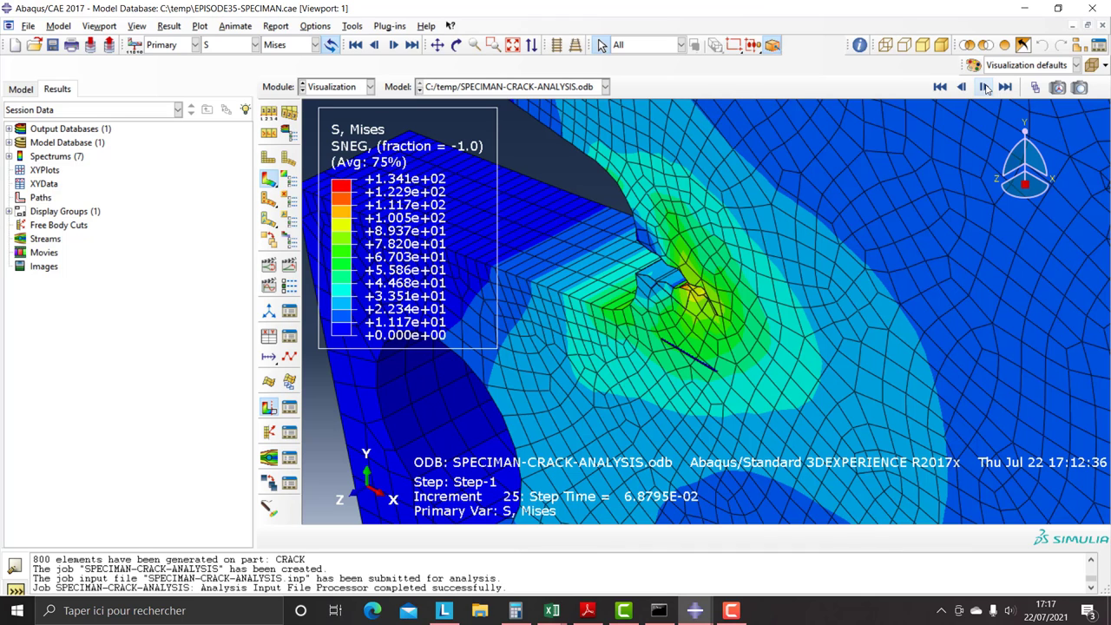
{"action": "left_click", "coordinate": [984, 88]}
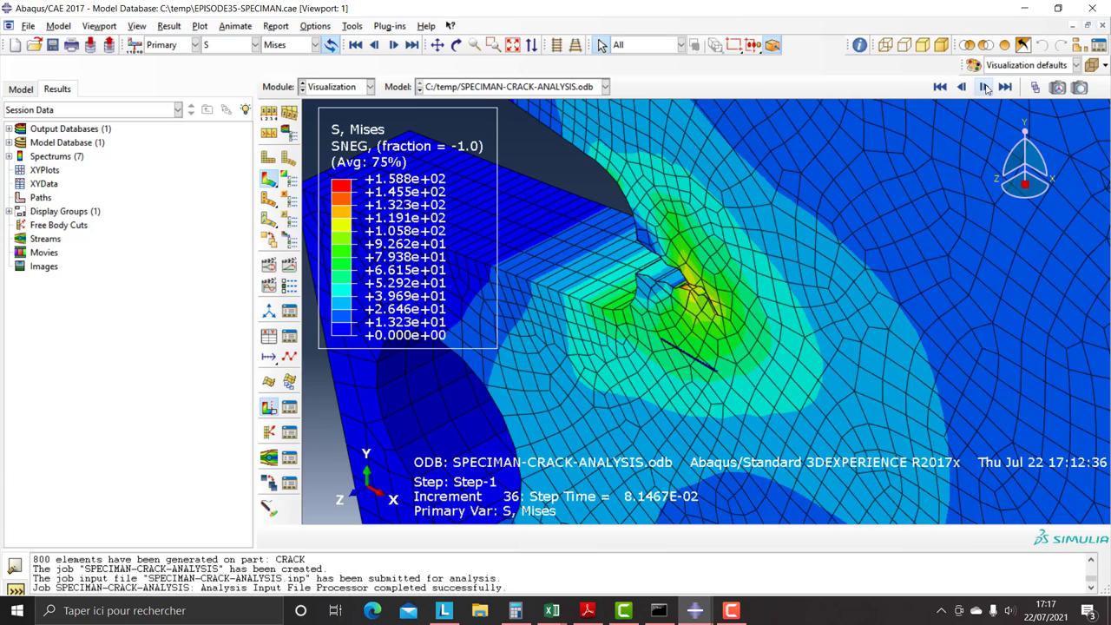
{"action": "left_click", "coordinate": [984, 88]}
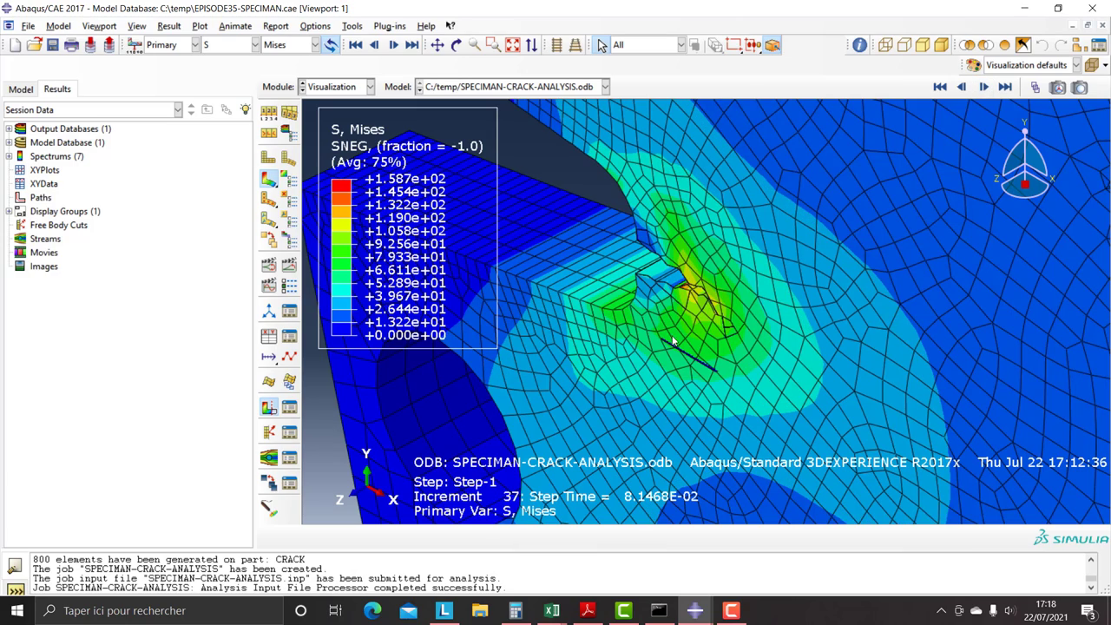
{"action": "scroll", "coordinate": [714, 340], "scroll_direction": "up", "scroll_amount": 5}
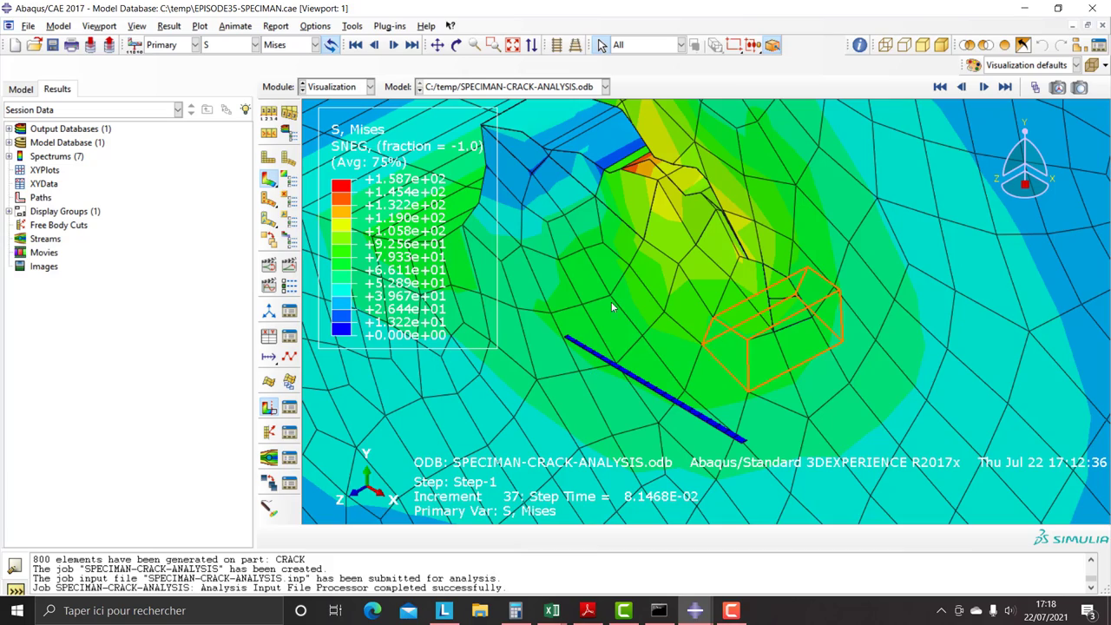
{"action": "scroll", "coordinate": [826, 293], "scroll_direction": "down", "scroll_amount": 4}
{"action": "scroll", "coordinate": [826, 294], "scroll_direction": "down", "scroll_amount": 3}
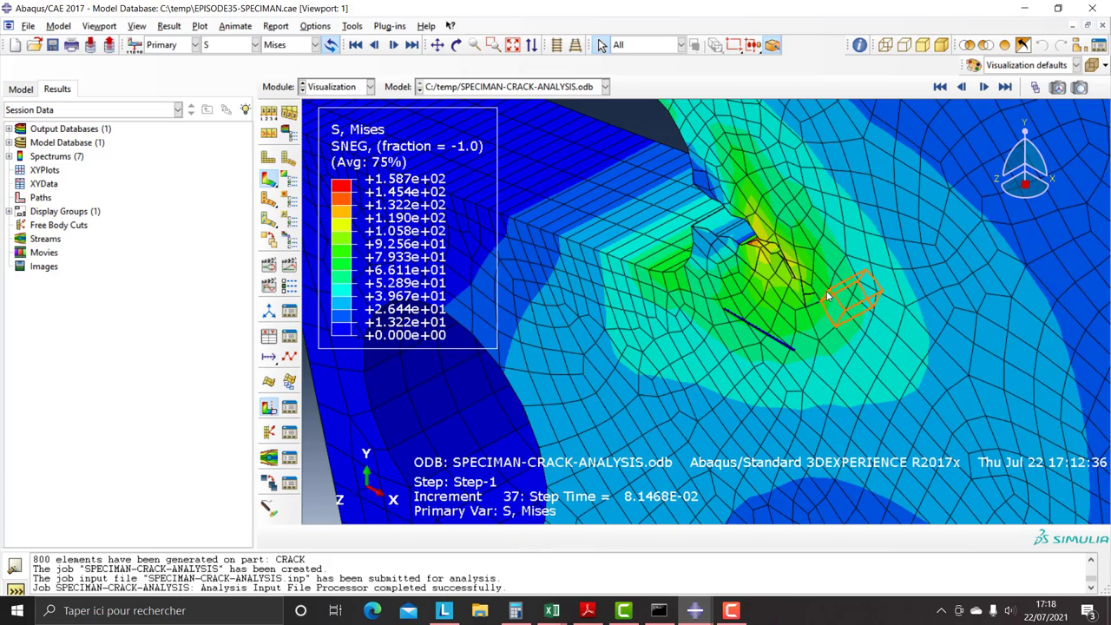
Step the Mises contour plot forward frame by frame to increment 47
{"action": "left_click", "coordinate": [987, 88]}
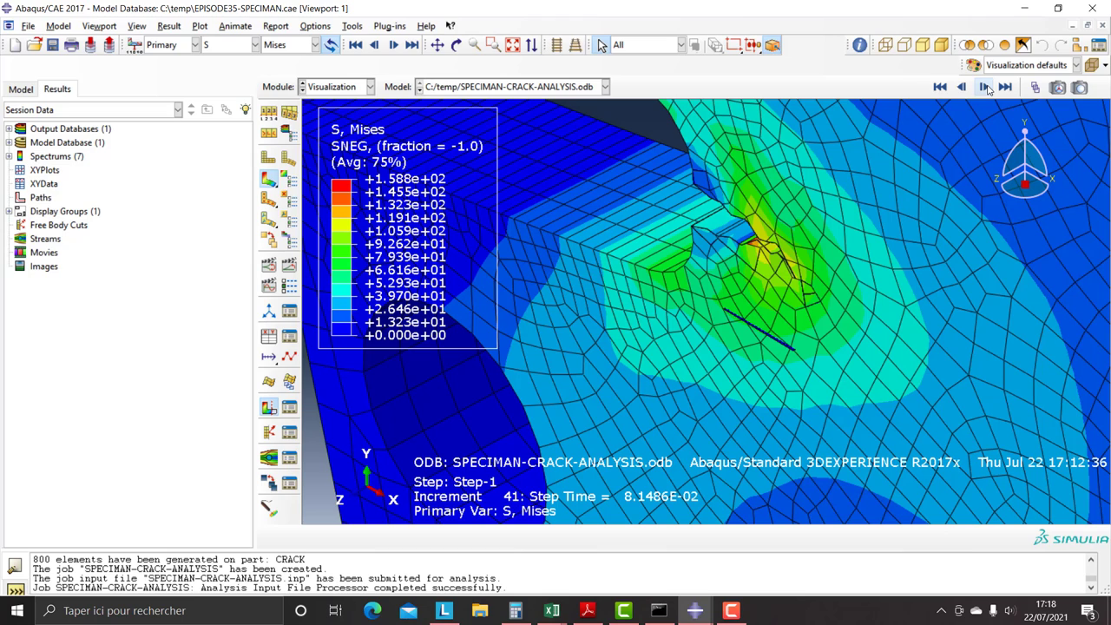
{"action": "left_click", "coordinate": [986, 88]}
{"action": "left_click", "coordinate": [986, 88]}
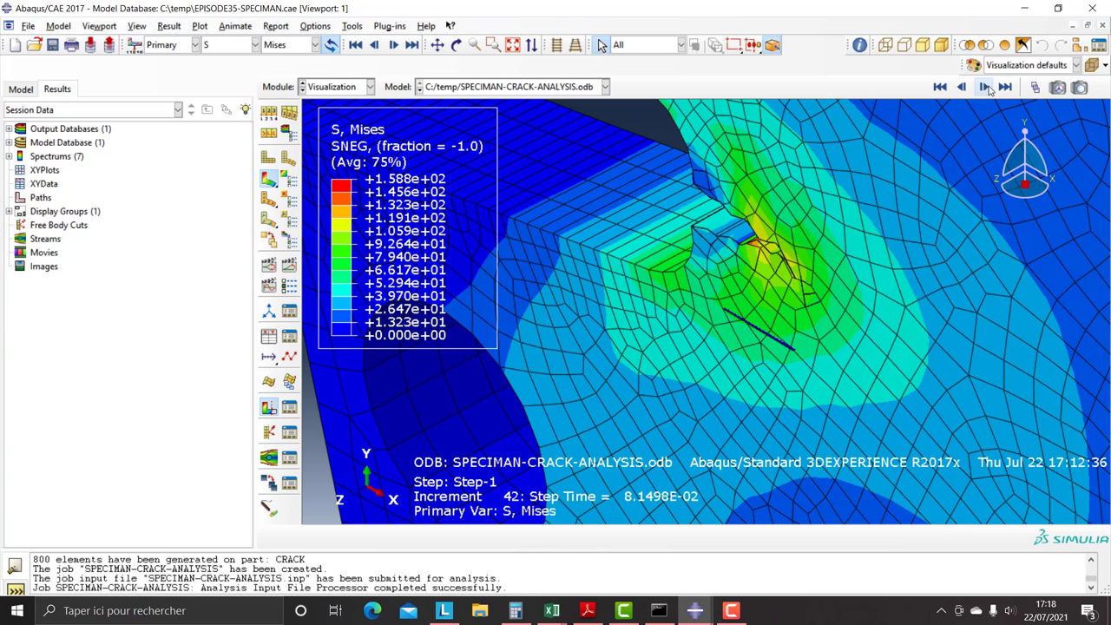
{"action": "left_click", "coordinate": [986, 87]}
{"action": "left_click", "coordinate": [985, 88]}
{"action": "left_click", "coordinate": [985, 89]}
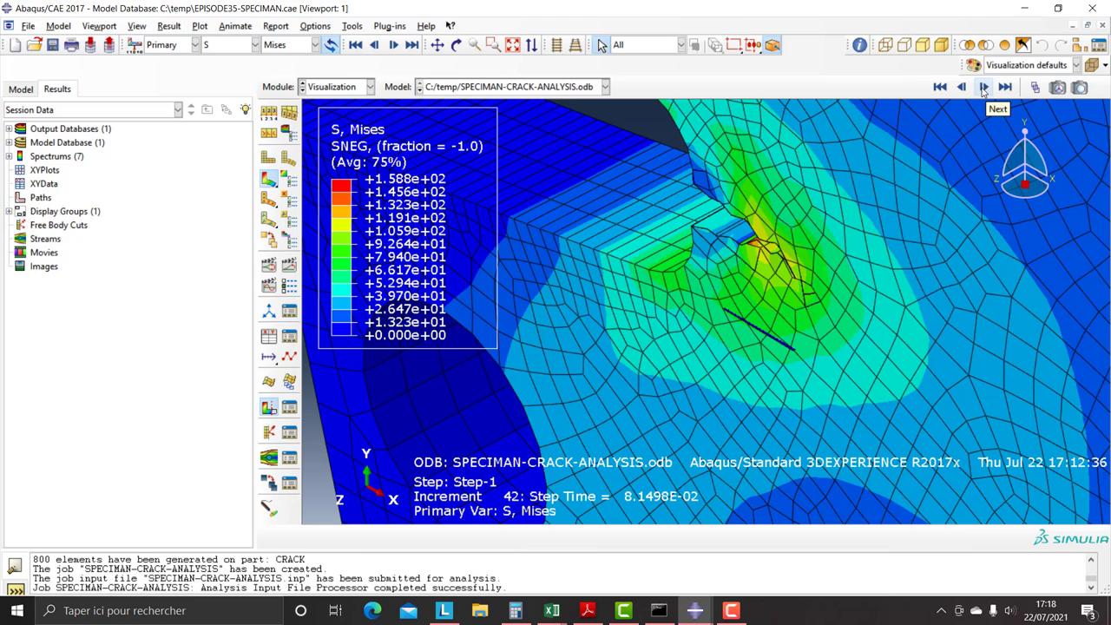
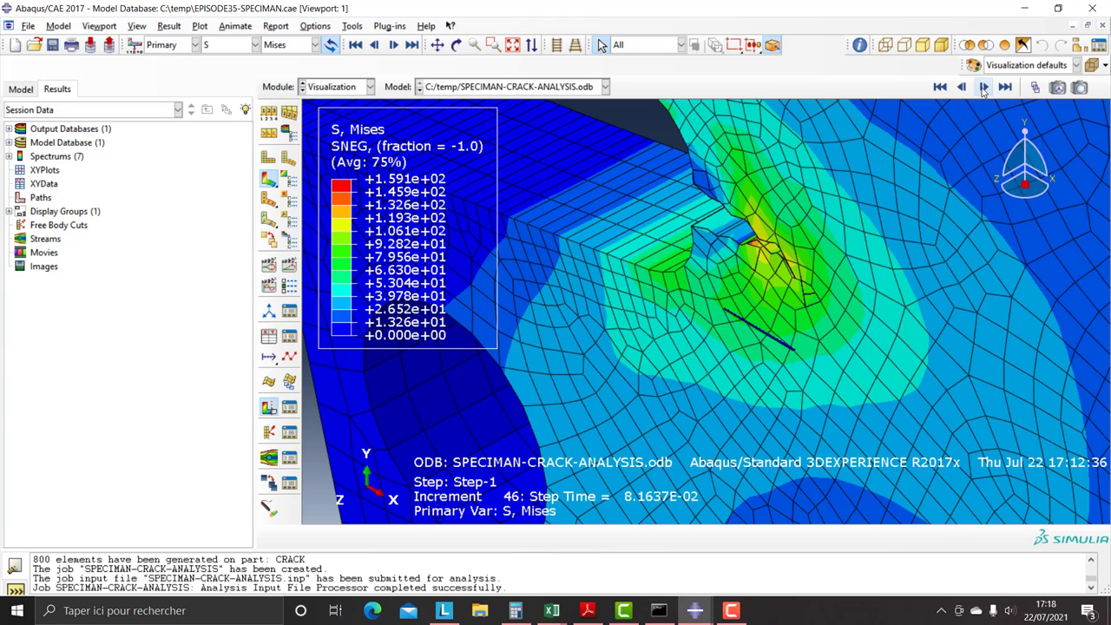
{"action": "left_click", "coordinate": [983, 87]}
{"action": "left_click", "coordinate": [983, 88]}
{"action": "left_click", "coordinate": [983, 87]}
{"action": "left_click", "coordinate": [983, 88]}
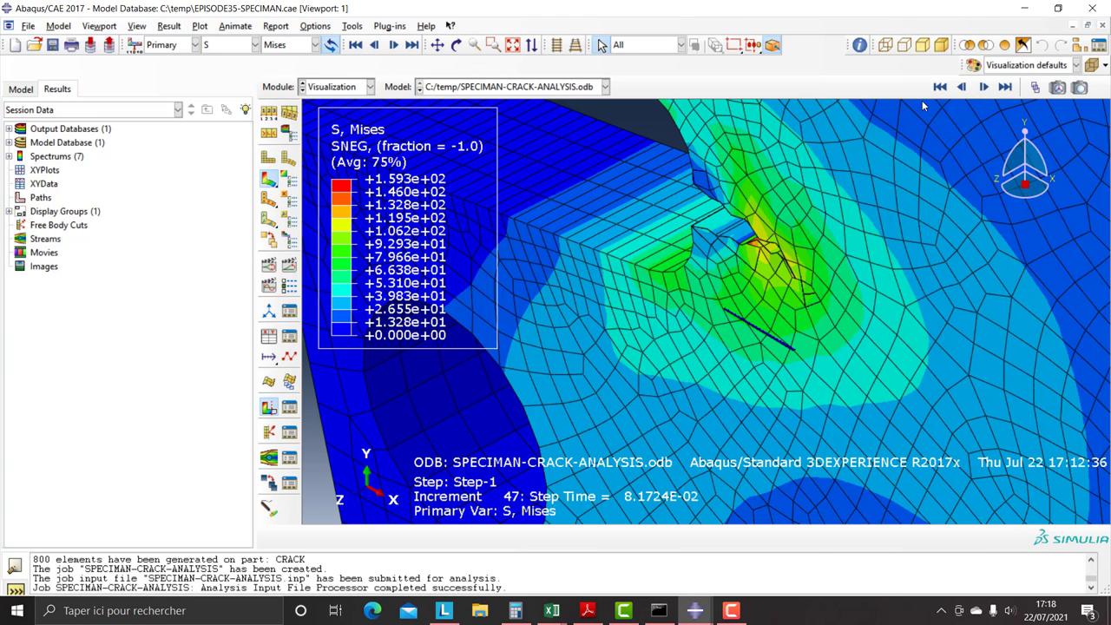
Step the Mises contour plot forward frame by frame to increment 51
{"action": "left_click", "coordinate": [983, 88]}
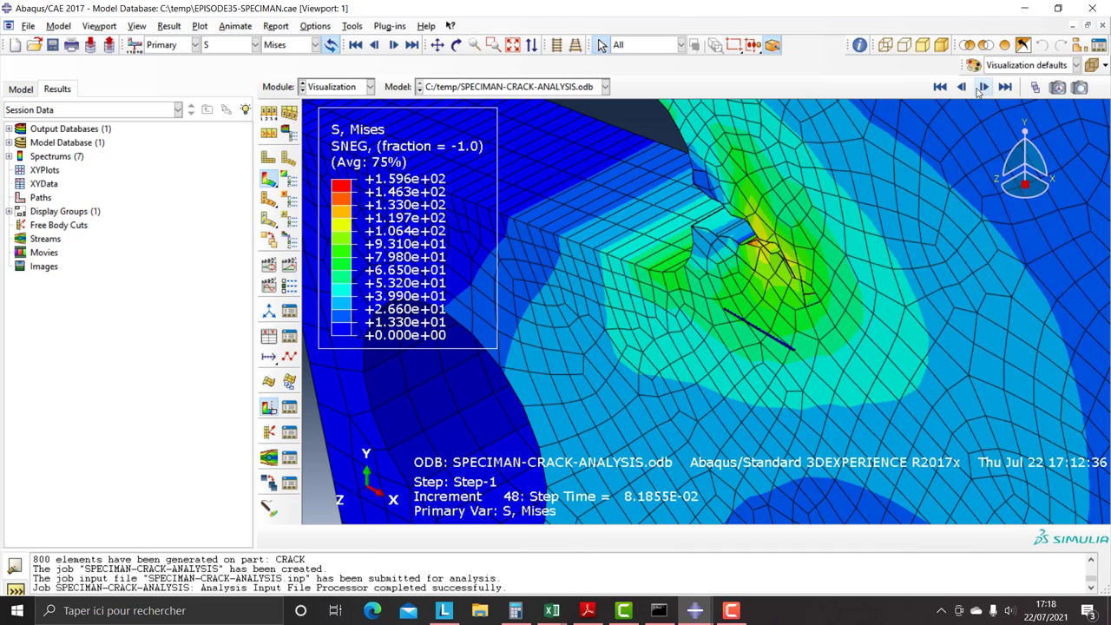
{"action": "left_click", "coordinate": [983, 88]}
{"action": "left_click", "coordinate": [983, 87]}
{"action": "left_click", "coordinate": [979, 89]}
{"action": "left_click", "coordinate": [979, 90]}
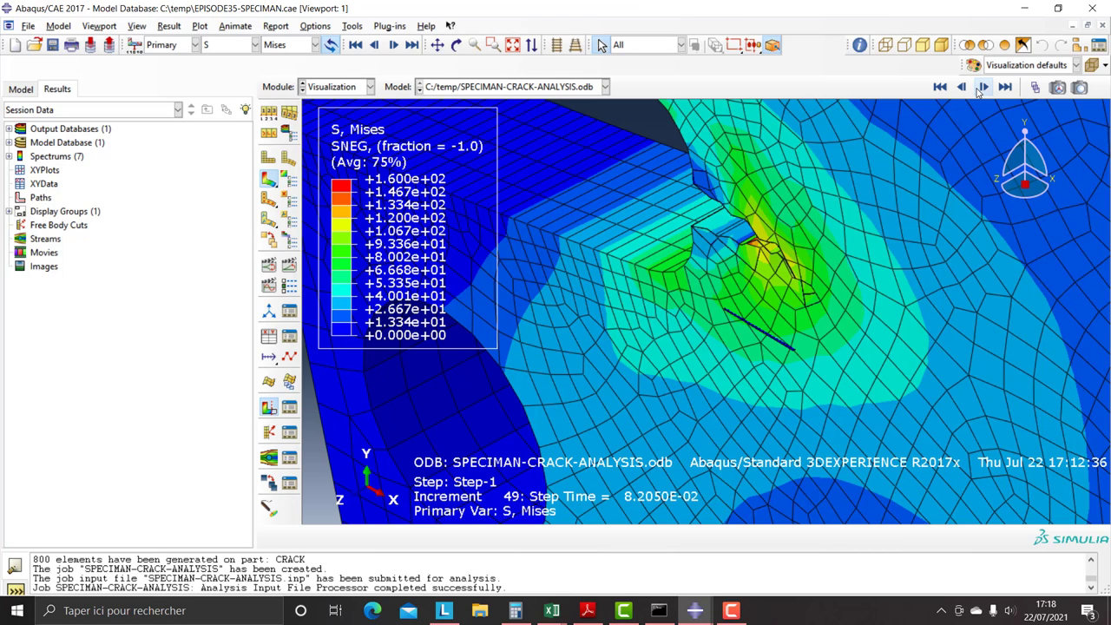
{"action": "left_click", "coordinate": [983, 88]}
{"action": "left_click", "coordinate": [983, 88]}
{"action": "left_click", "coordinate": [981, 89]}
{"action": "left_click", "coordinate": [980, 88]}
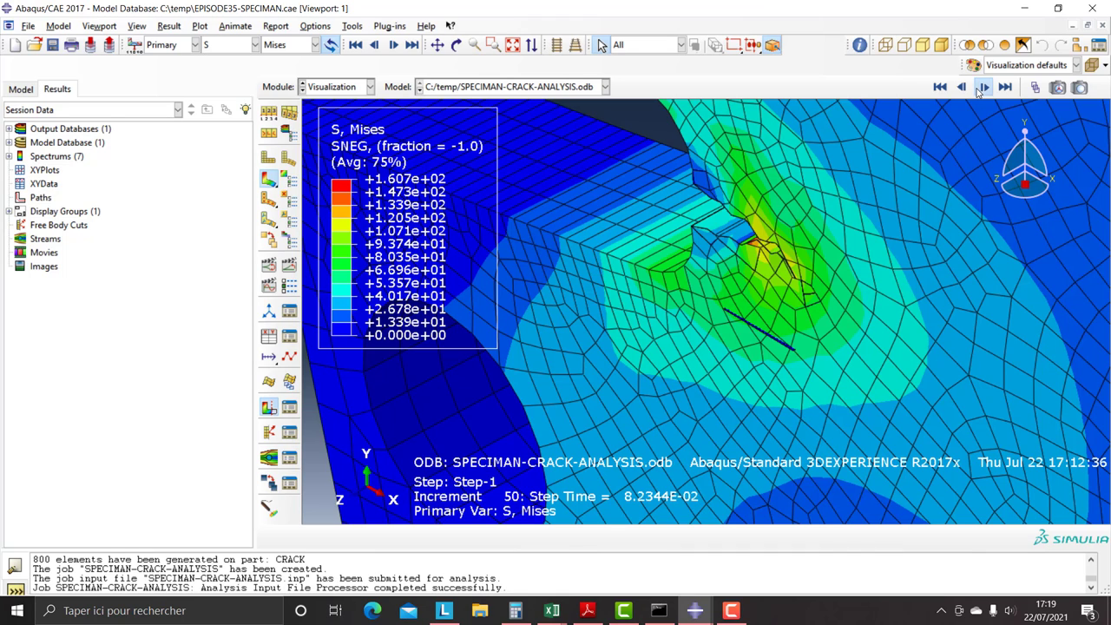
{"action": "left_click", "coordinate": [981, 88]}
{"action": "left_click", "coordinate": [981, 88]}
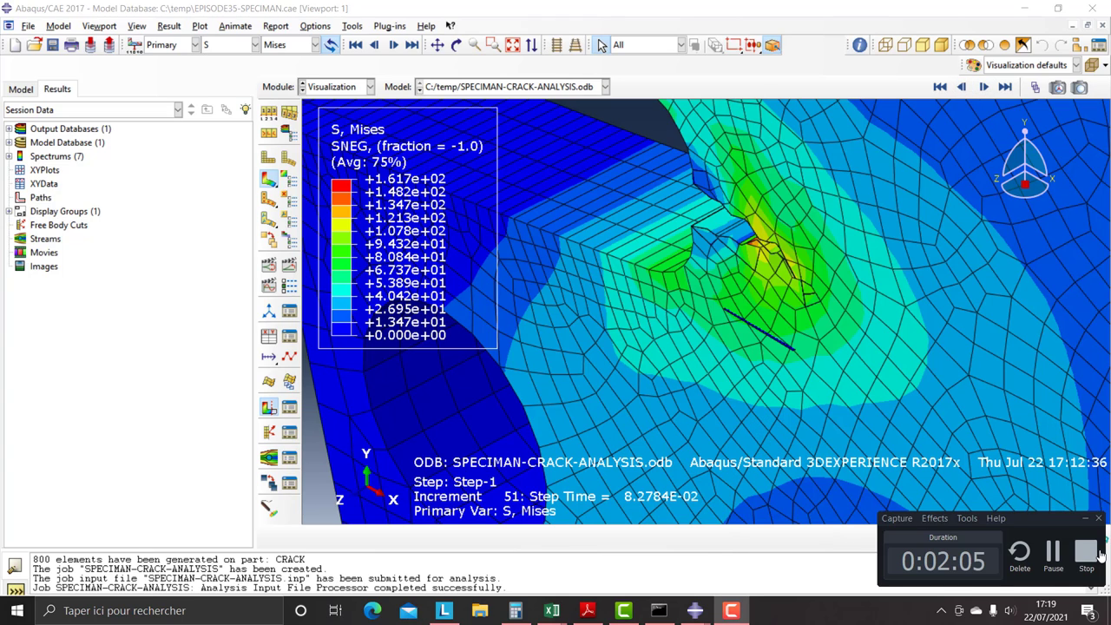
Check the job's progress in the monitor, then reload its results and plot the Mises contours on the deformed shape
{"action": "left_click", "coordinate": [314, 87]}
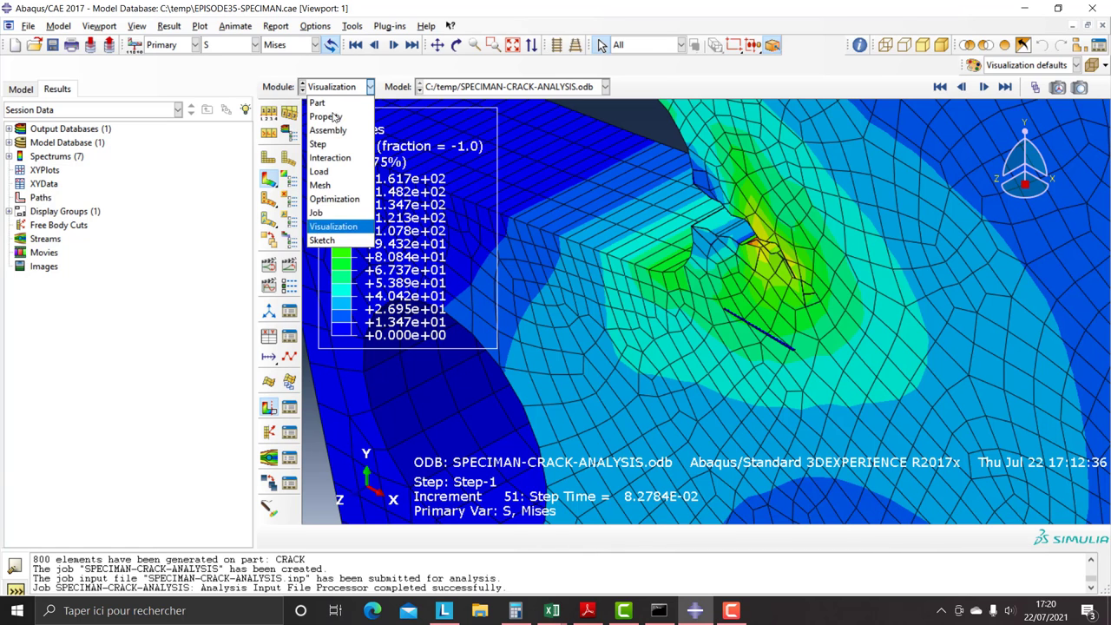
{"action": "left_click", "coordinate": [374, 222]}
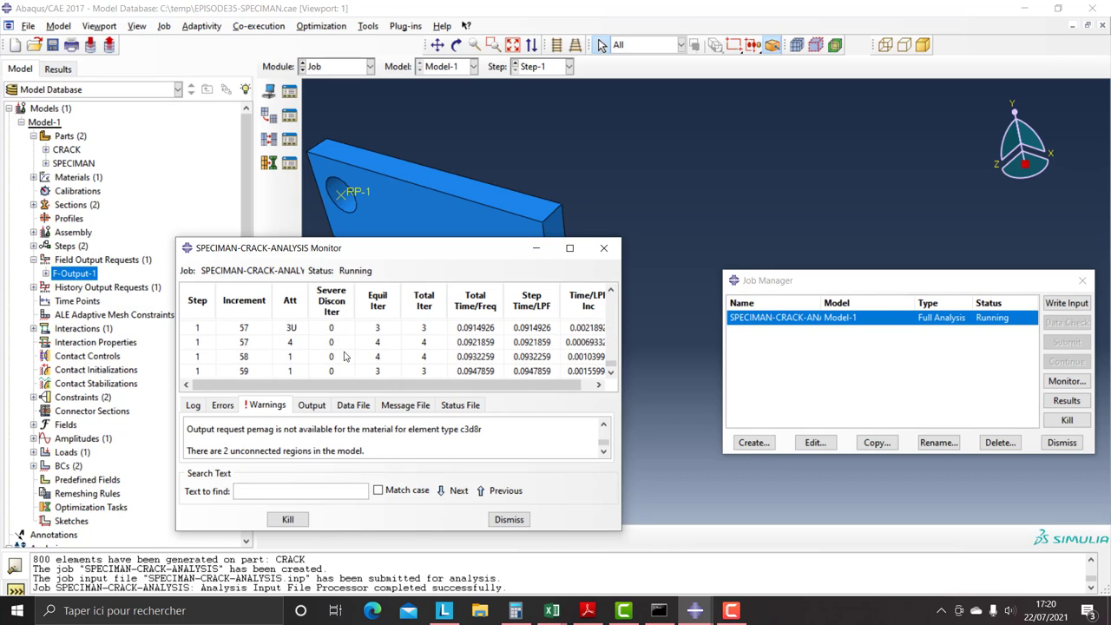
{"action": "left_click", "coordinate": [1066, 401]}
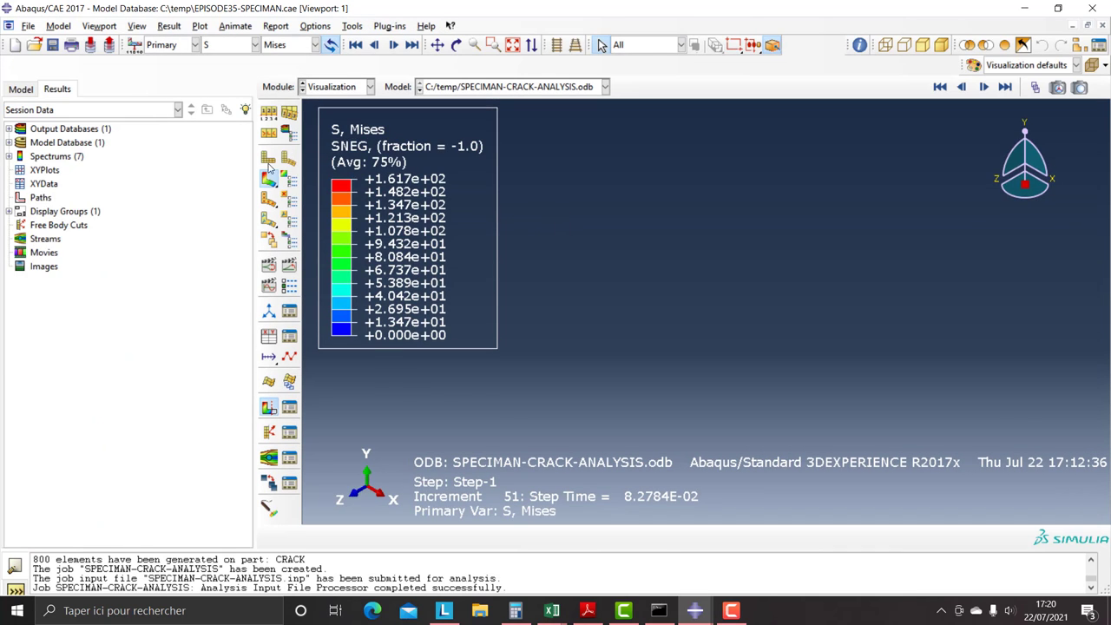
{"action": "left_click", "coordinate": [269, 161]}
{"action": "left_click", "coordinate": [268, 180]}
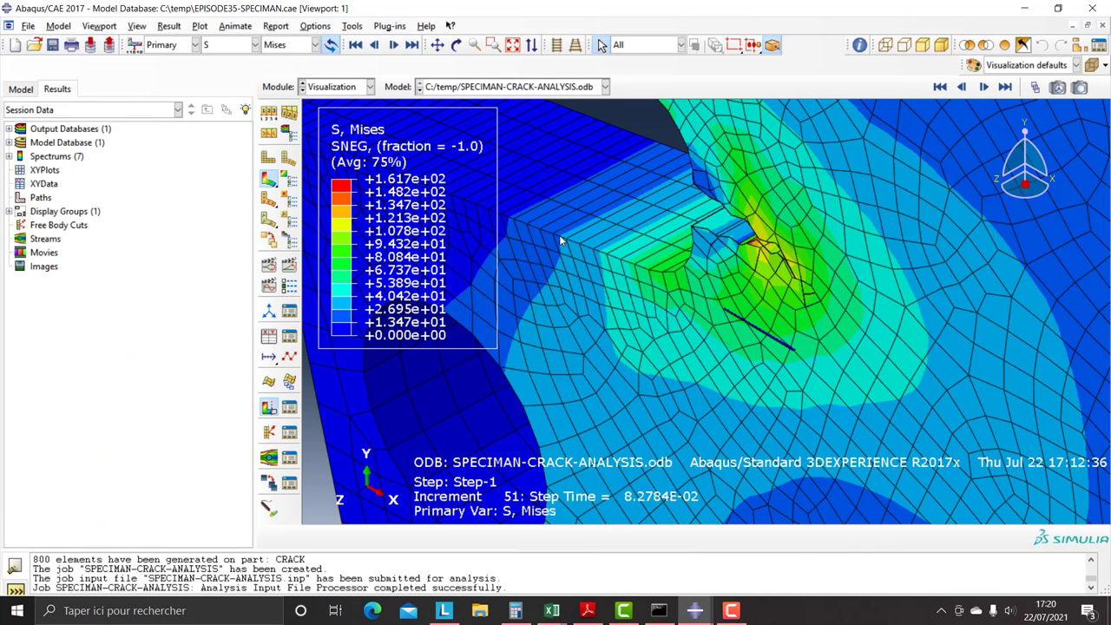
Step the Mises contour plot forward frame by frame to increment 58, following the stress around the growing crack
{"action": "left_click", "coordinate": [984, 87]}
{"action": "left_click", "coordinate": [984, 88]}
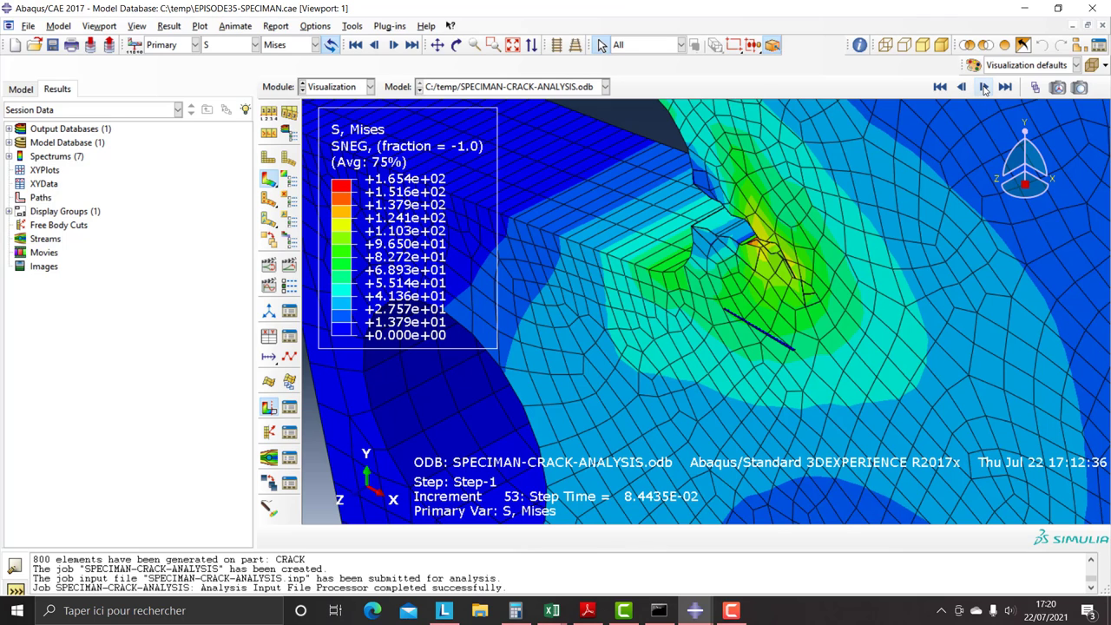
{"action": "left_click", "coordinate": [984, 88]}
{"action": "left_click", "coordinate": [984, 88]}
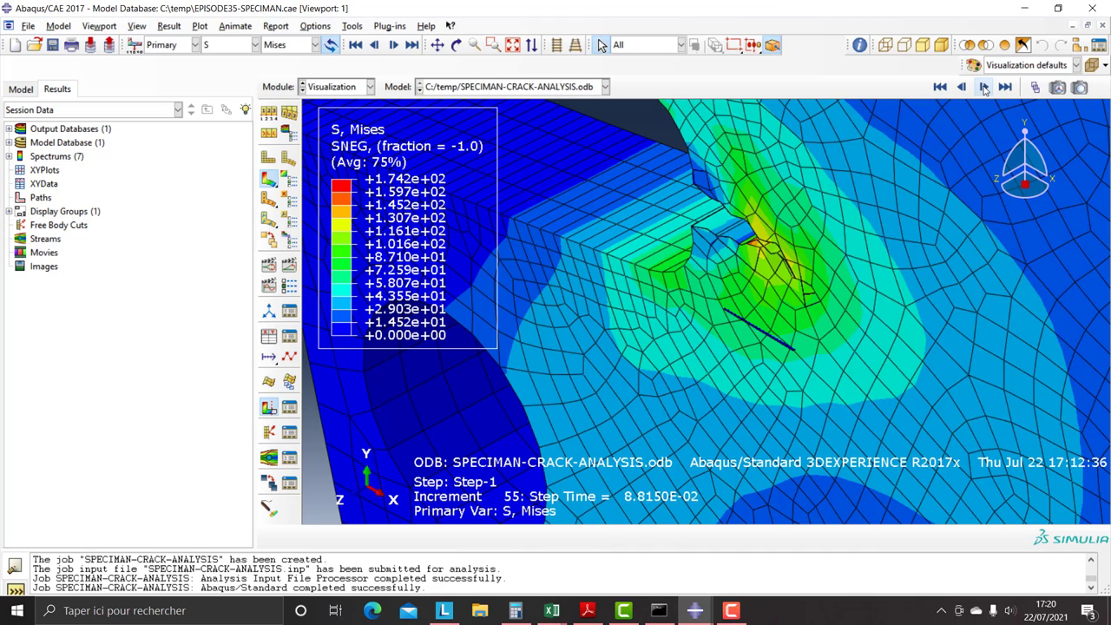
{"action": "left_click", "coordinate": [984, 87]}
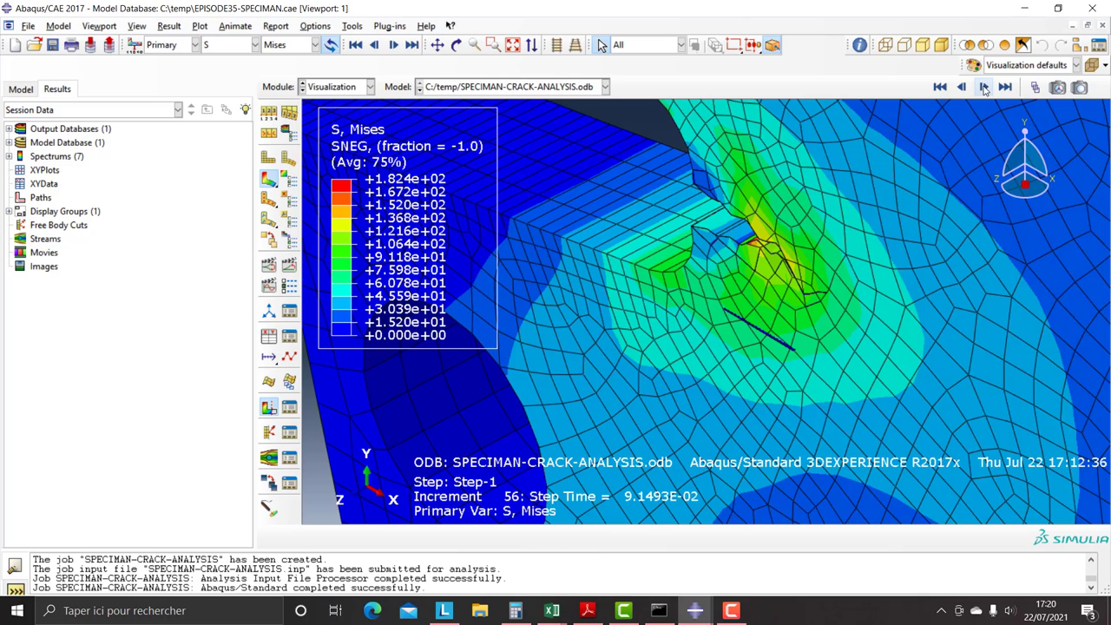
{"action": "left_click", "coordinate": [984, 87]}
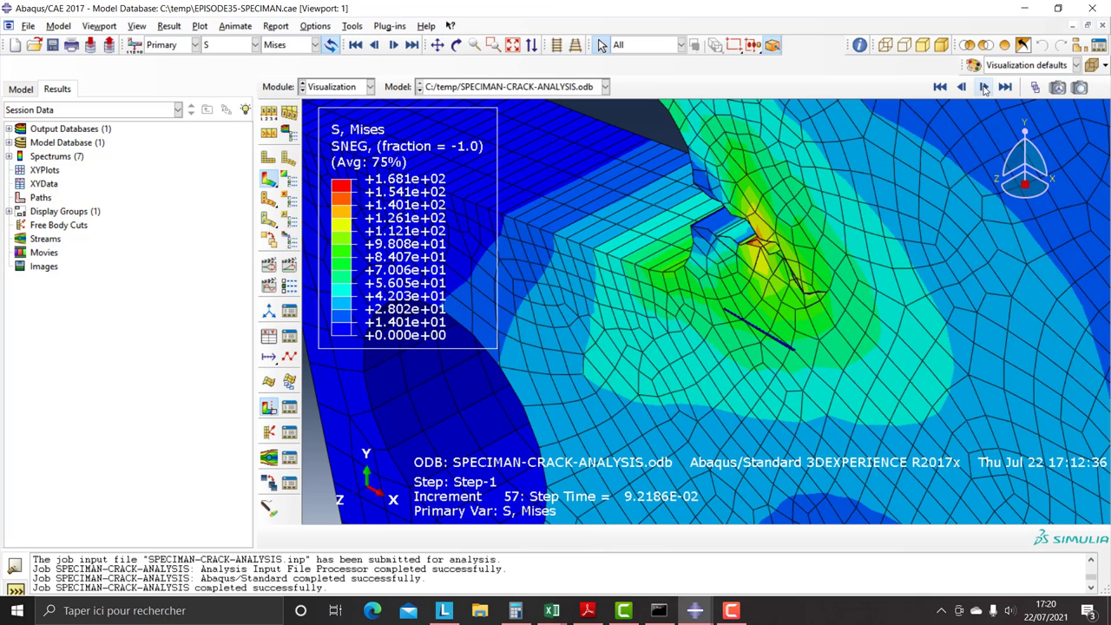
{"action": "left_click", "coordinate": [984, 88]}
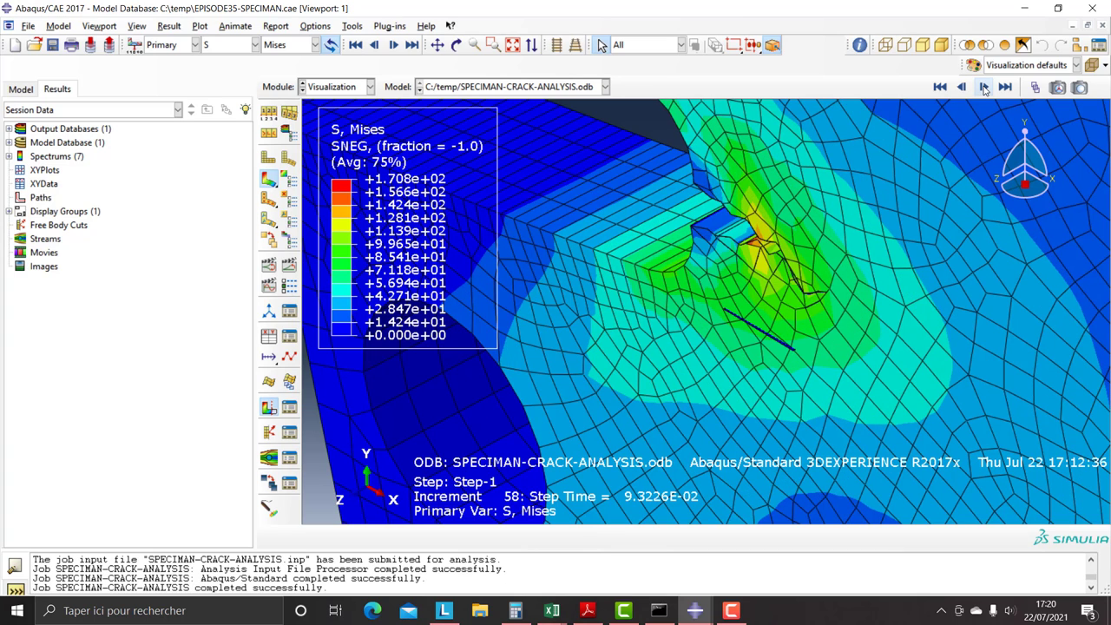
Step the Mises contour plot forward frame by frame to the final increment, 61
{"action": "left_click", "coordinate": [984, 88]}
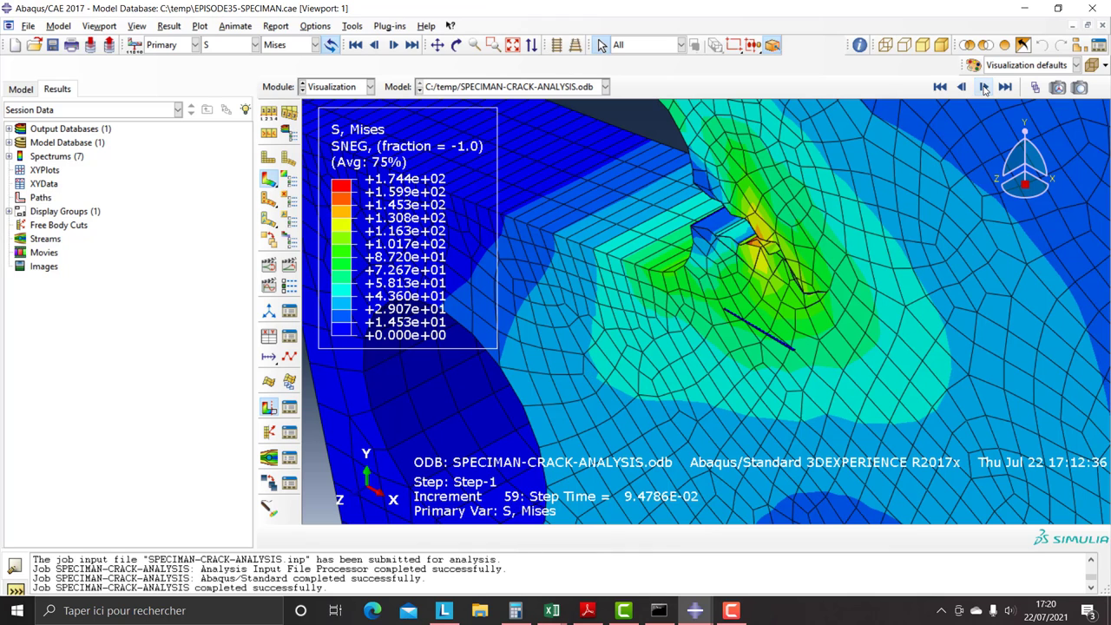
{"action": "left_click", "coordinate": [984, 87]}
{"action": "left_click", "coordinate": [984, 88]}
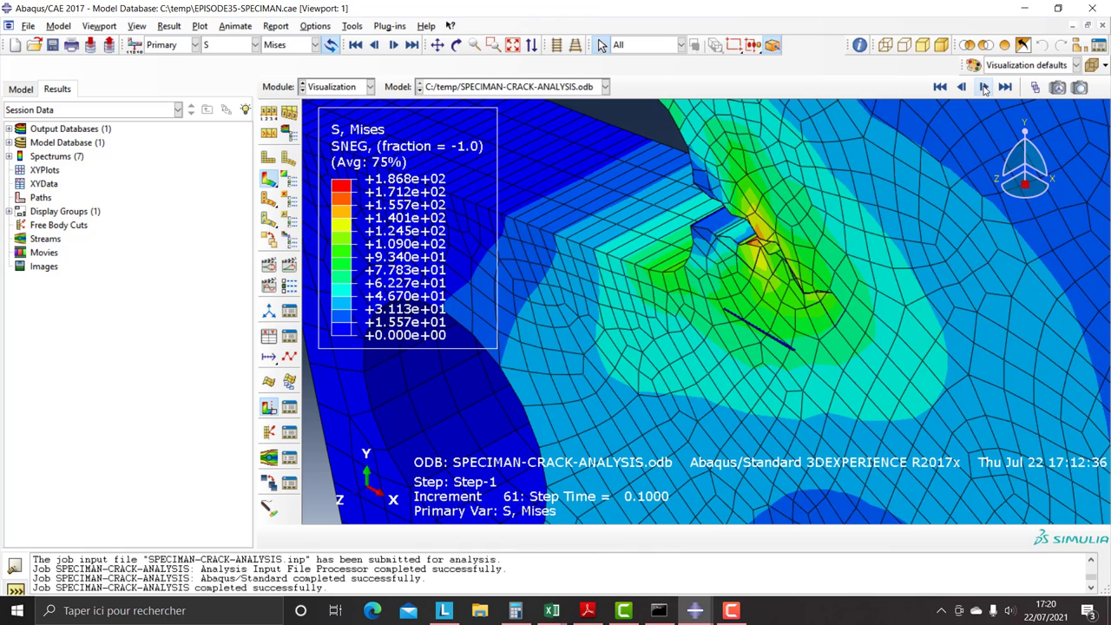
{"action": "left_click", "coordinate": [984, 88]}
{"action": "left_click", "coordinate": [984, 88]}
{"action": "left_click", "coordinate": [984, 88]}
Examine the crack path and the Mises stress around its tip at increment 61, up close and from a rotated angle
{"action": "scroll", "coordinate": [748, 288], "scroll_direction": "down", "scroll_amount": 5}
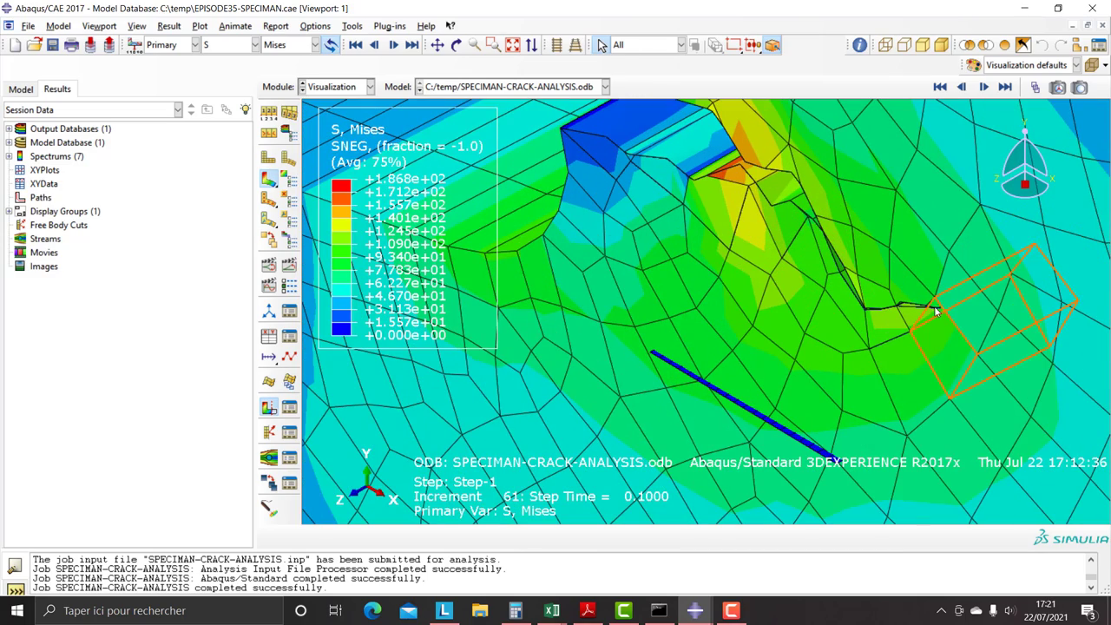
{"action": "scroll", "coordinate": [744, 204], "scroll_direction": "up", "scroll_amount": 2}
{"action": "scroll", "coordinate": [743, 198], "scroll_direction": "up", "scroll_amount": 4}
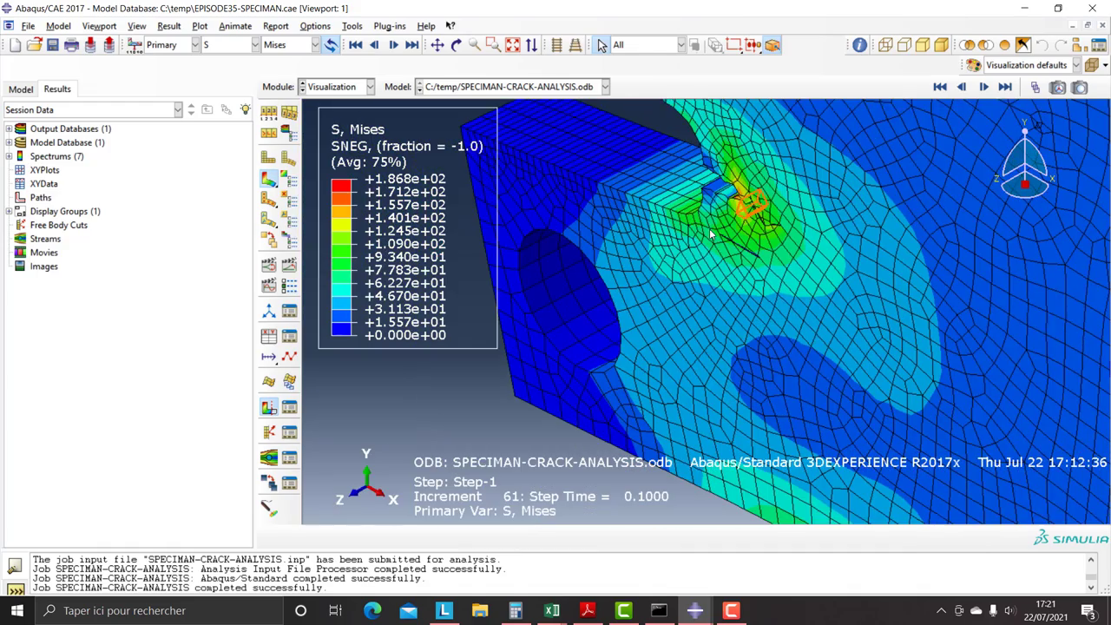
{"action": "left_click", "coordinate": [456, 44]}
{"action": "left_click_drag", "start_coordinate": [591, 355], "coordinate": [625, 299]}
{"action": "scroll", "coordinate": [694, 243], "scroll_direction": "down", "scroll_amount": 3}
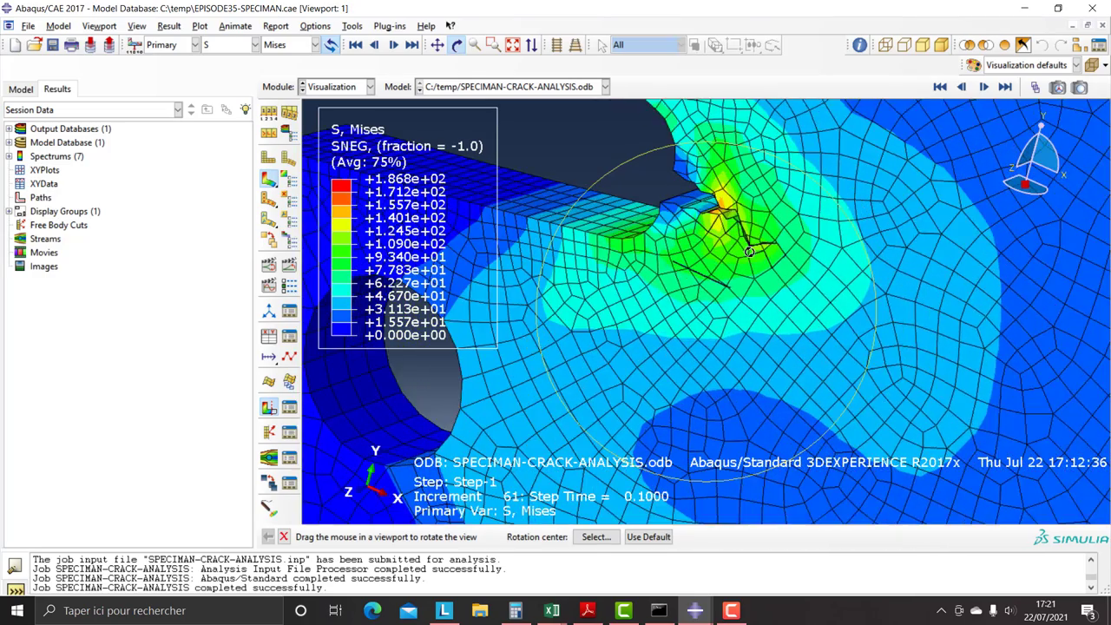
Return to the Job module to check the crack analysis job's status, and bring up the list of modules again
{"action": "left_click", "coordinate": [338, 87]}
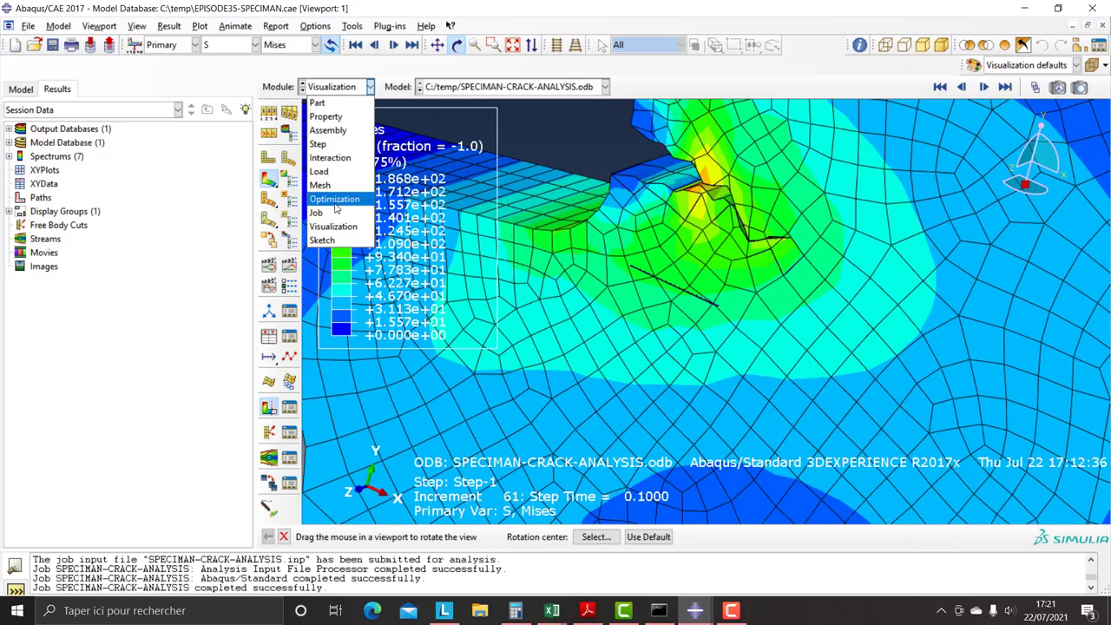
{"action": "left_click", "coordinate": [335, 212]}
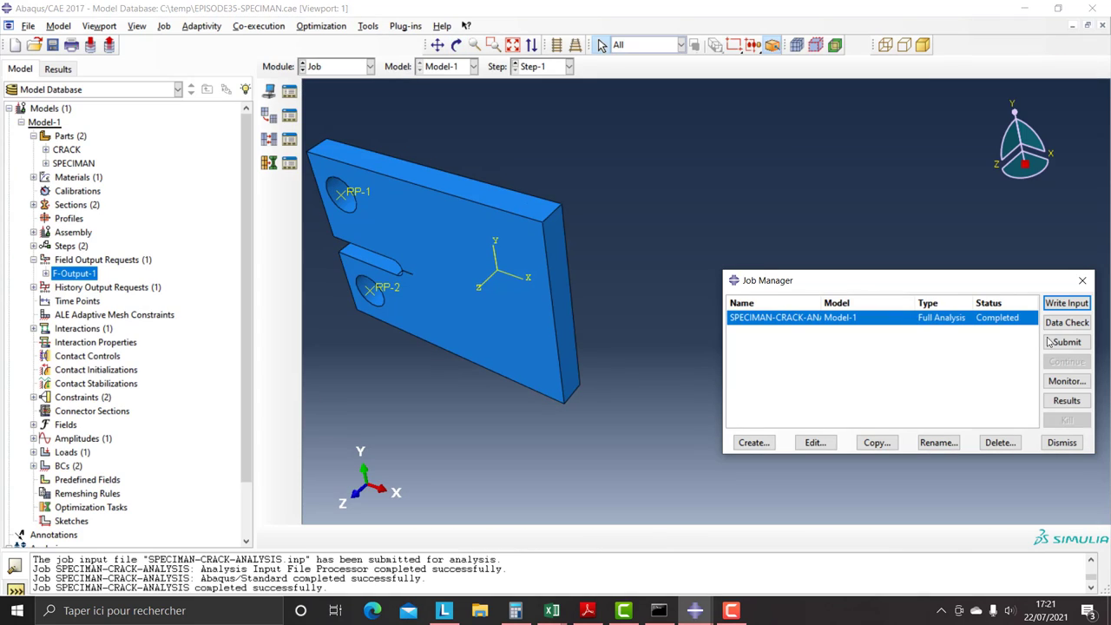
{"action": "left_click", "coordinate": [338, 68]}
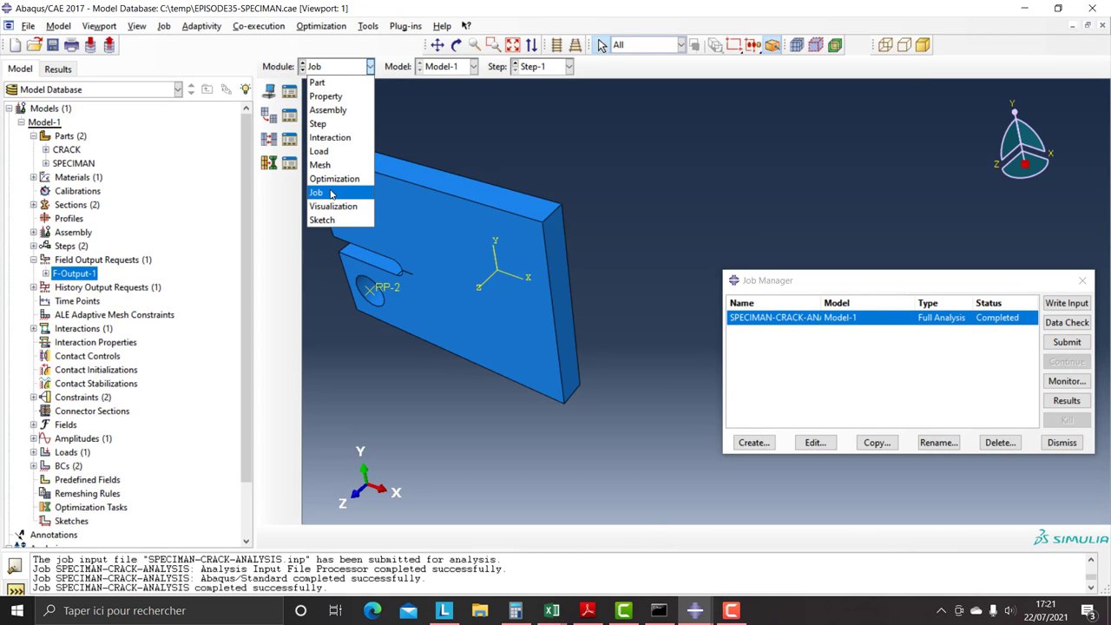
Open the SPECIMAN-CRACK-ANALYSIS job results and animate the Mises stress time history starting from the first frame
{"action": "left_click", "coordinate": [1067, 400]}
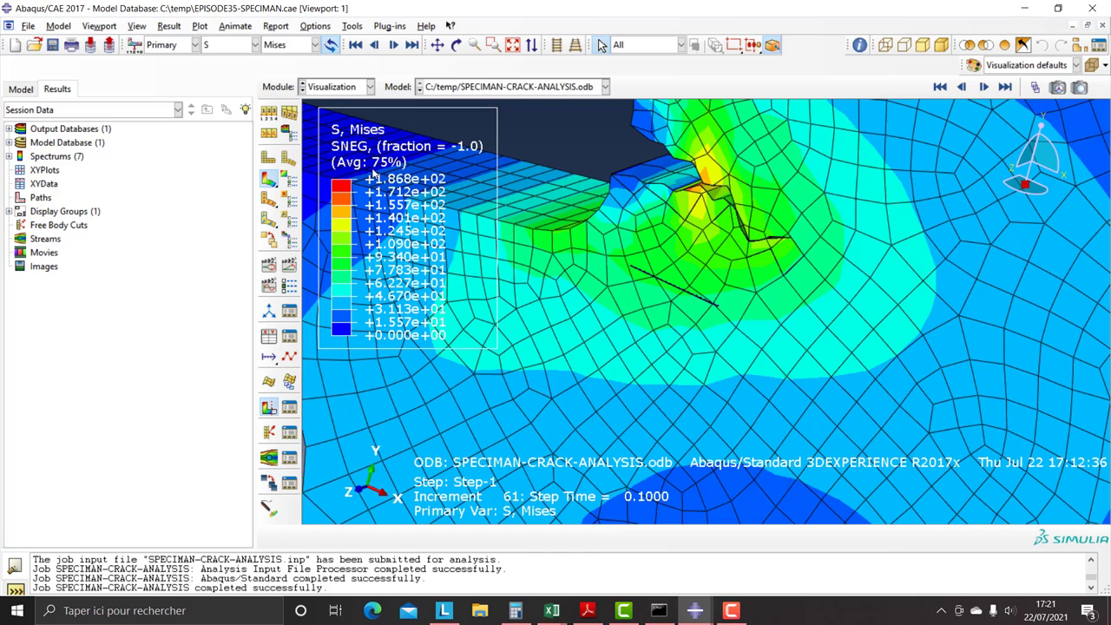
{"action": "left_click", "coordinate": [939, 87]}
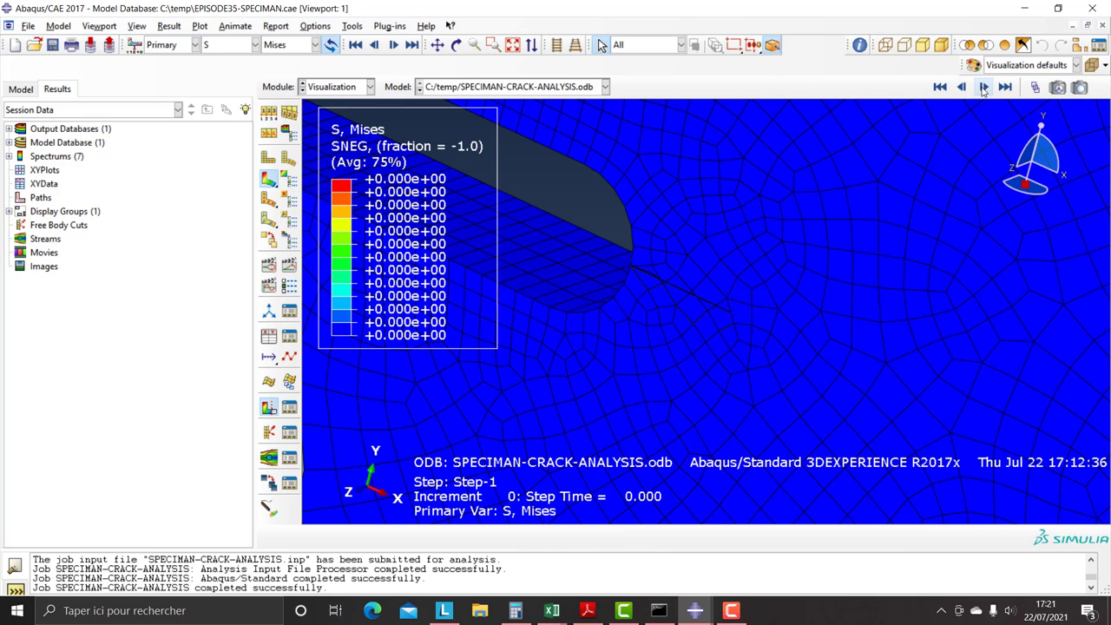
{"action": "left_click", "coordinate": [983, 88]}
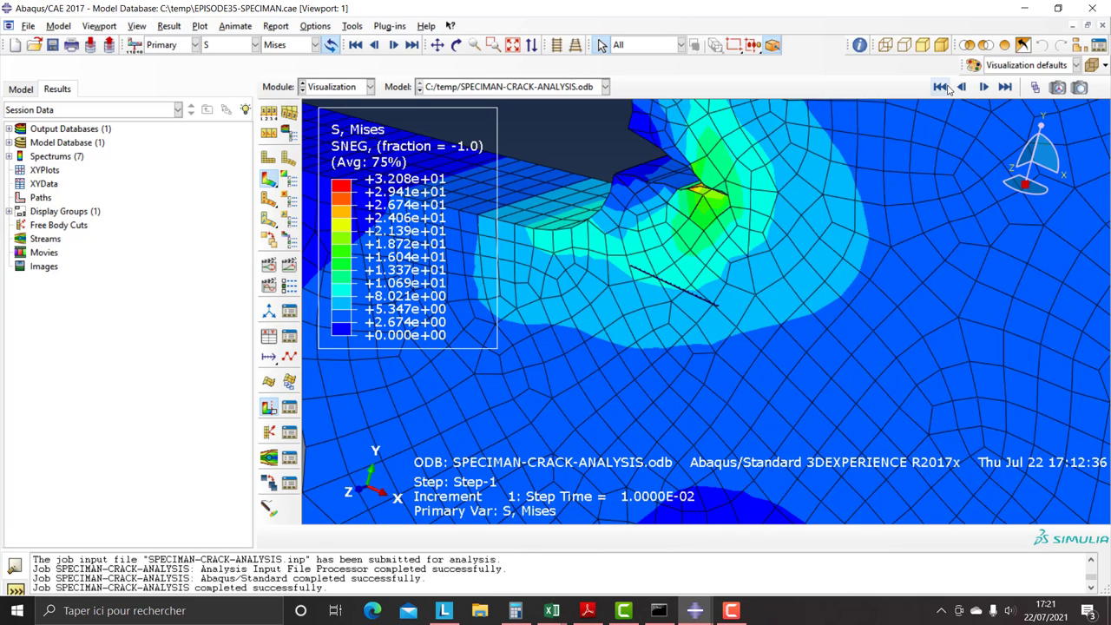
{"action": "left_click", "coordinate": [939, 87]}
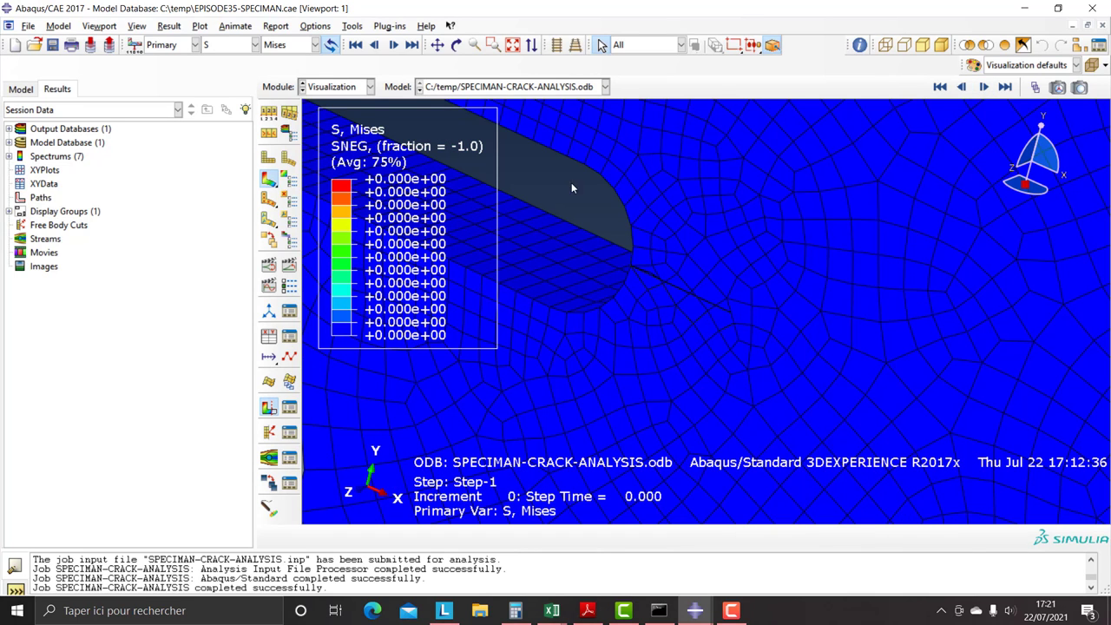
{"action": "left_click", "coordinate": [288, 267]}
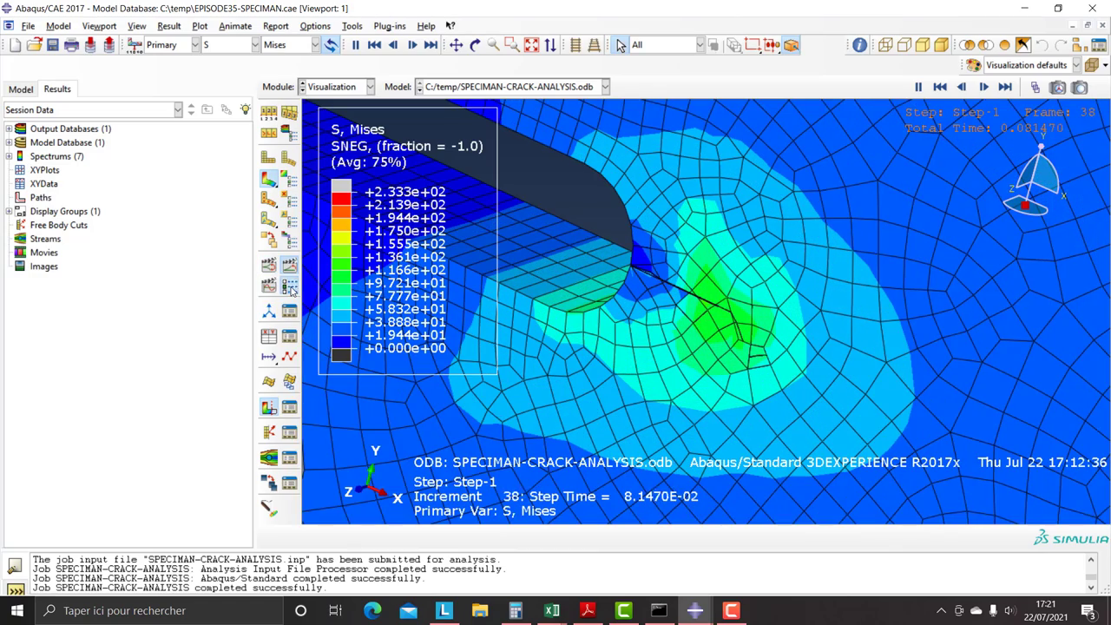
{"action": "left_click", "coordinate": [290, 288]}
{"action": "left_click", "coordinate": [70, 217]}
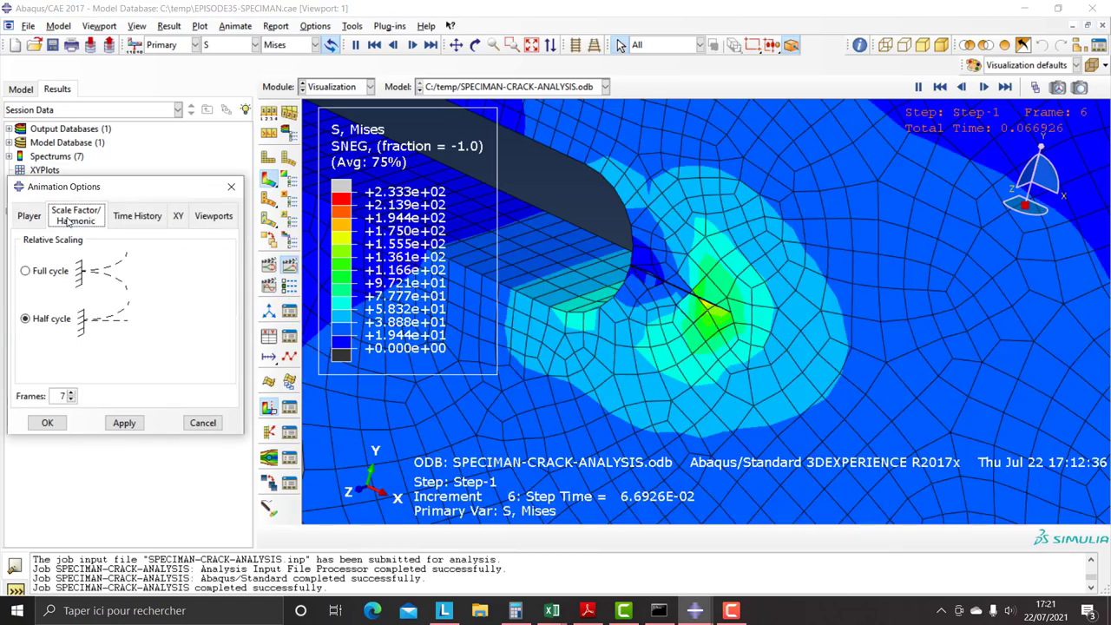
{"action": "left_click", "coordinate": [137, 216]}
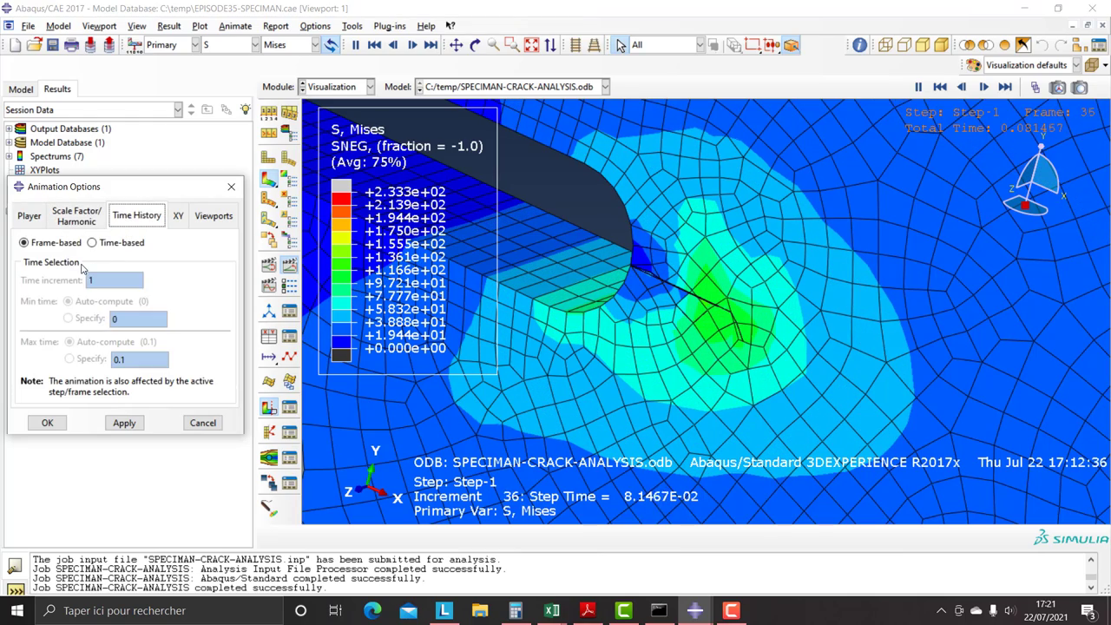
{"action": "left_click", "coordinate": [93, 242]}
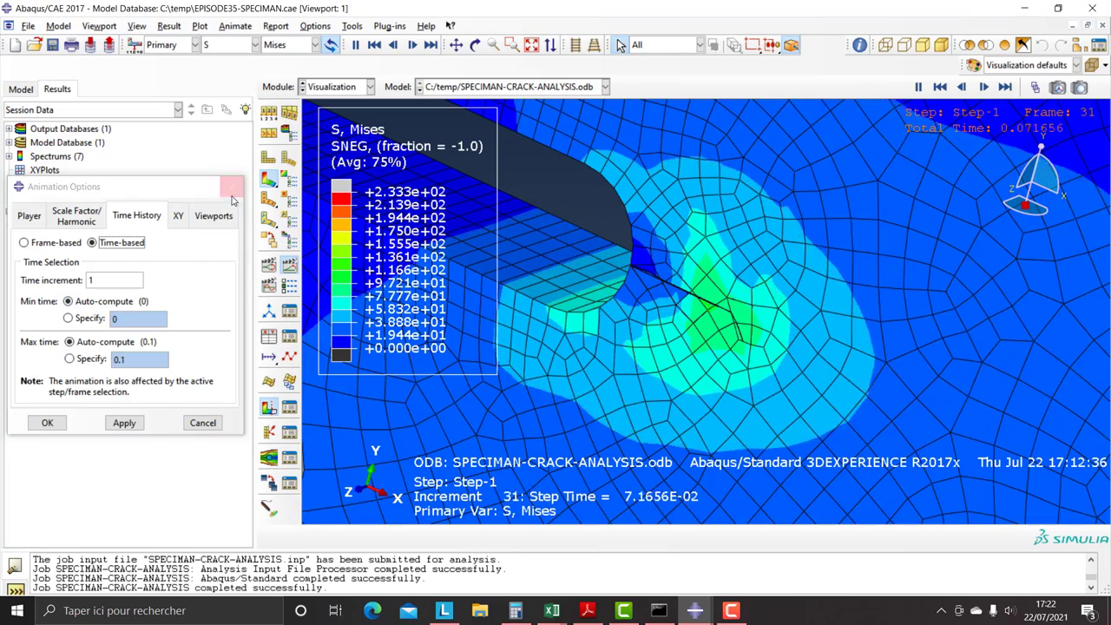
{"action": "left_click", "coordinate": [232, 197]}
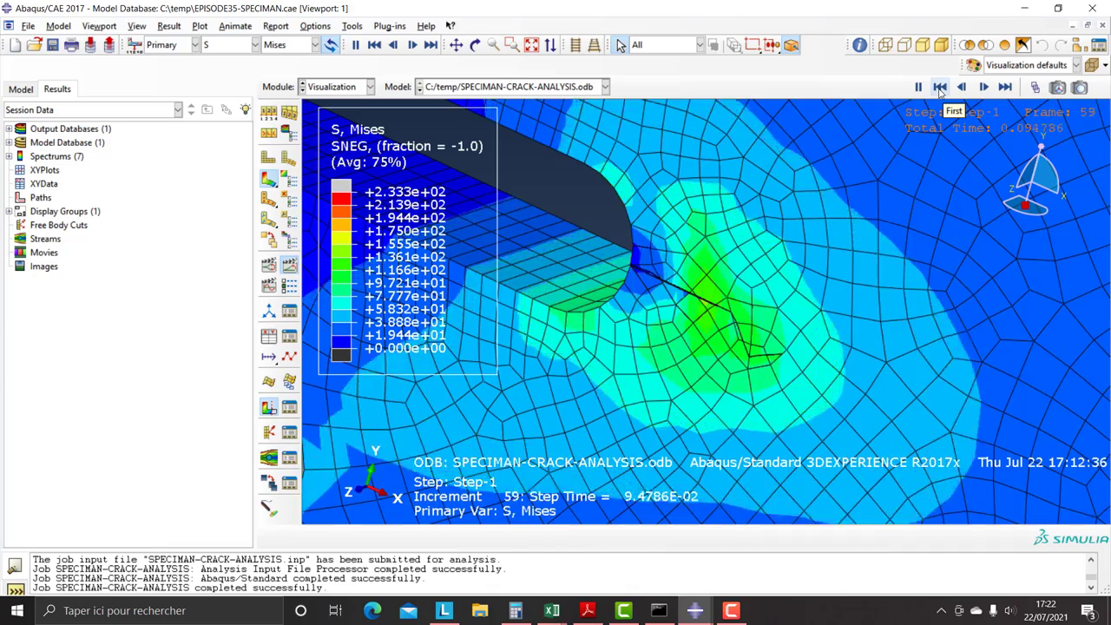
Stop the animation at the last frame and restore the static Mises contour plot on the deformed specimen
{"action": "left_click", "coordinate": [940, 87]}
{"action": "left_click", "coordinate": [1004, 87]}
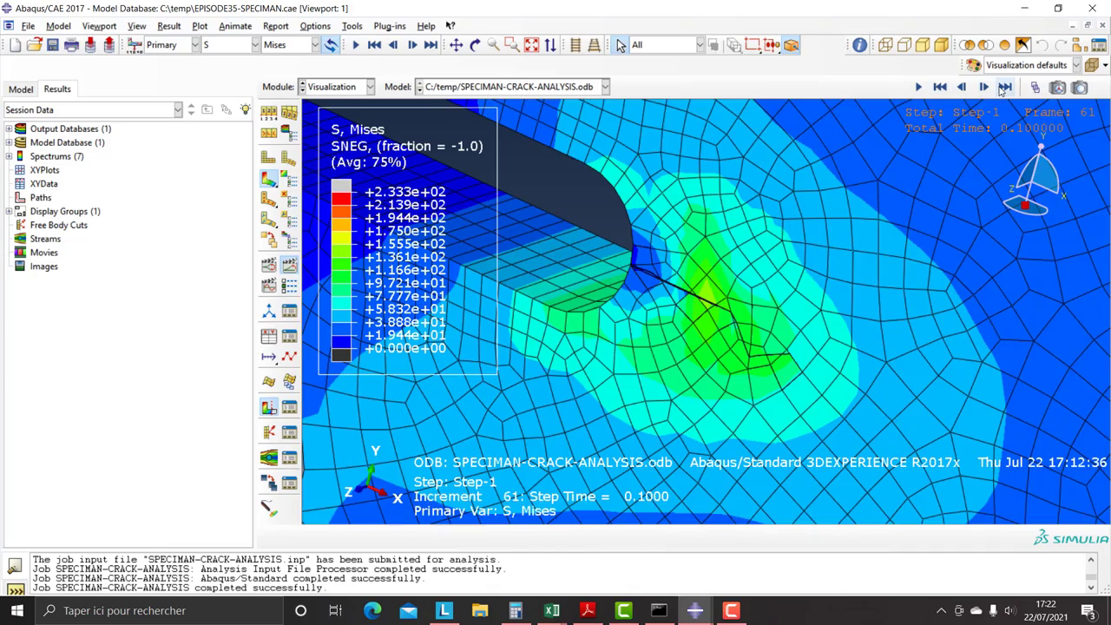
{"action": "scroll", "coordinate": [664, 328], "scroll_direction": "up", "scroll_amount": 3}
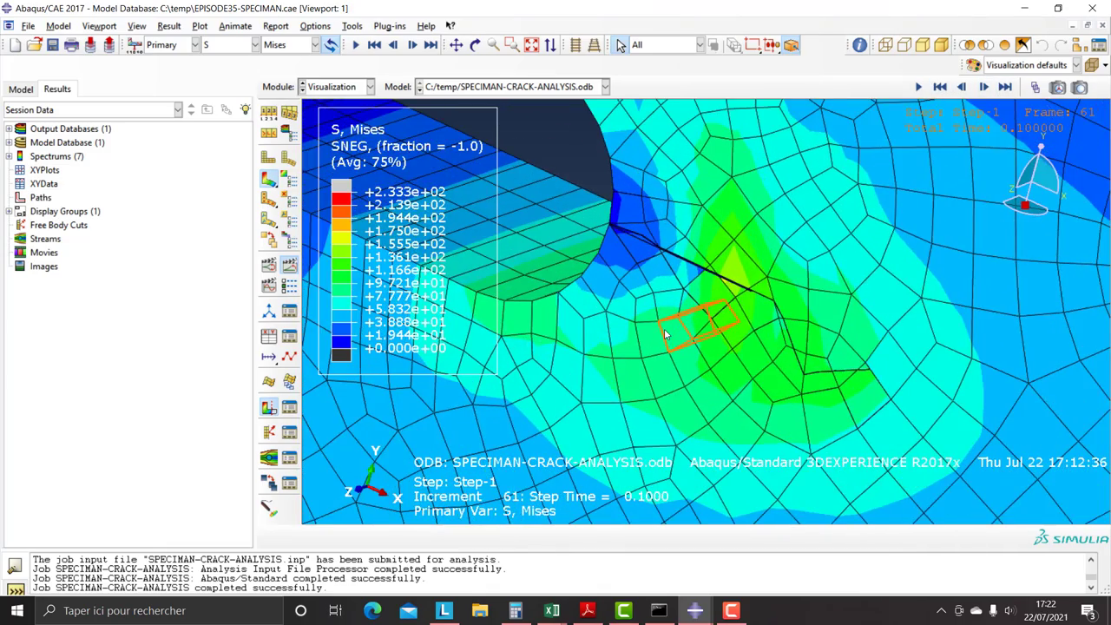
{"action": "left_click", "coordinate": [269, 178]}
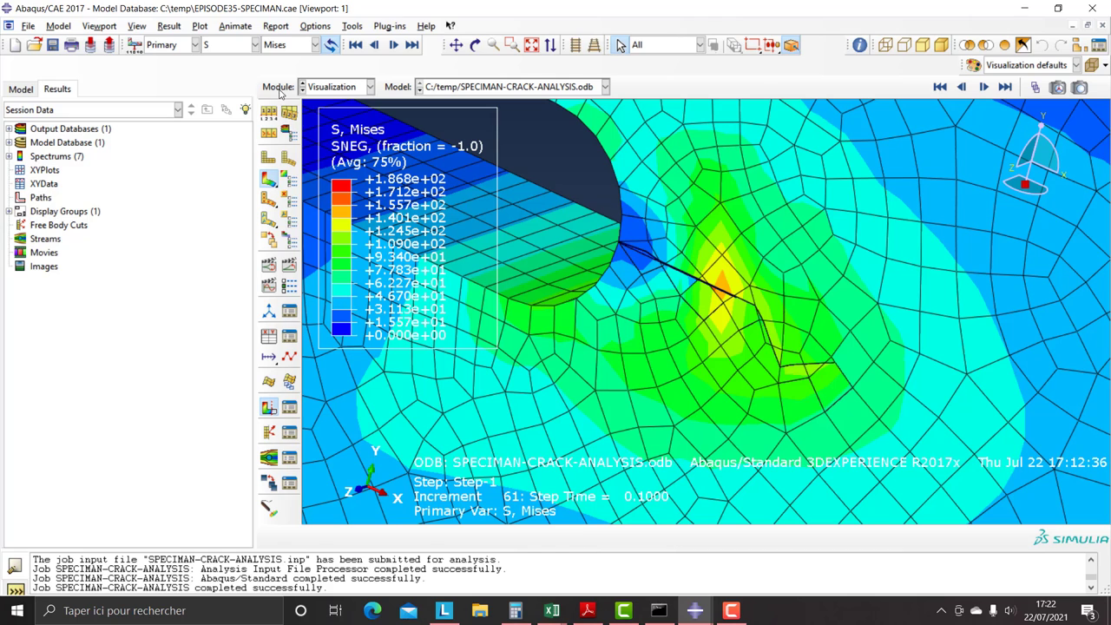
Compare the plain deformed shape with the Mises contours around the crack at the last frame
{"action": "left_click", "coordinate": [201, 26]}
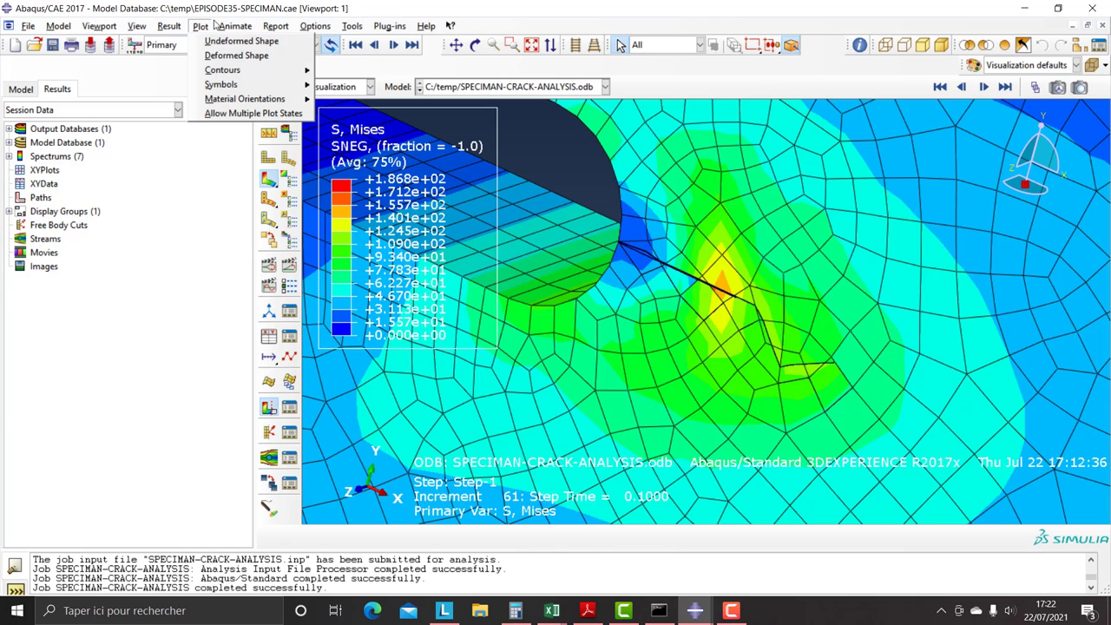
{"action": "left_click", "coordinate": [235, 54]}
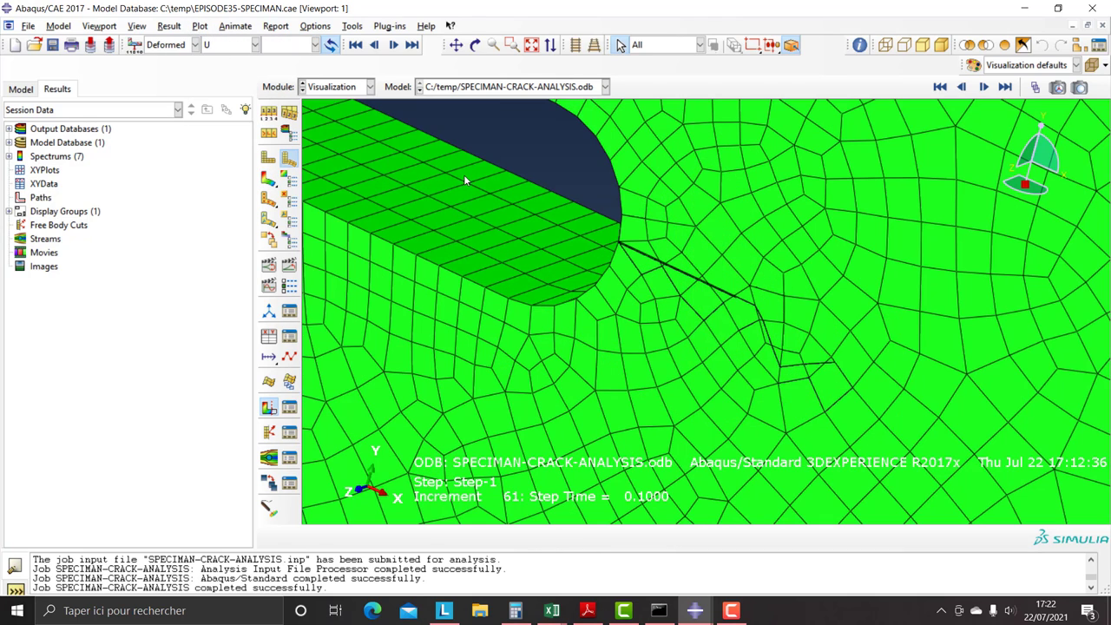
{"action": "left_click", "coordinate": [268, 179]}
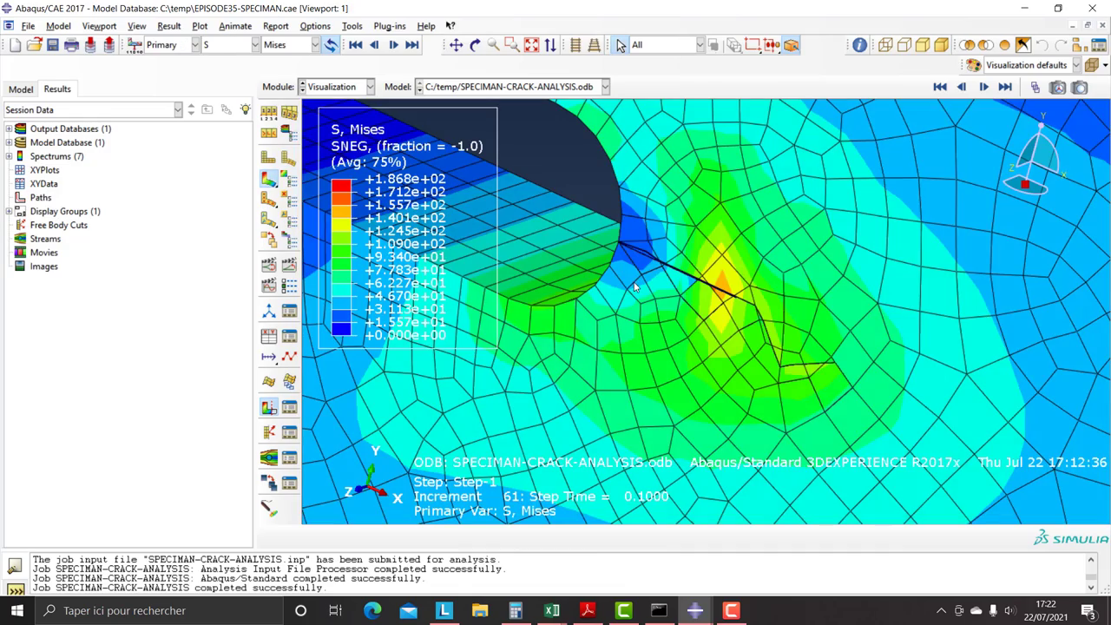
{"action": "scroll", "coordinate": [636, 287], "scroll_direction": "down", "scroll_amount": 5}
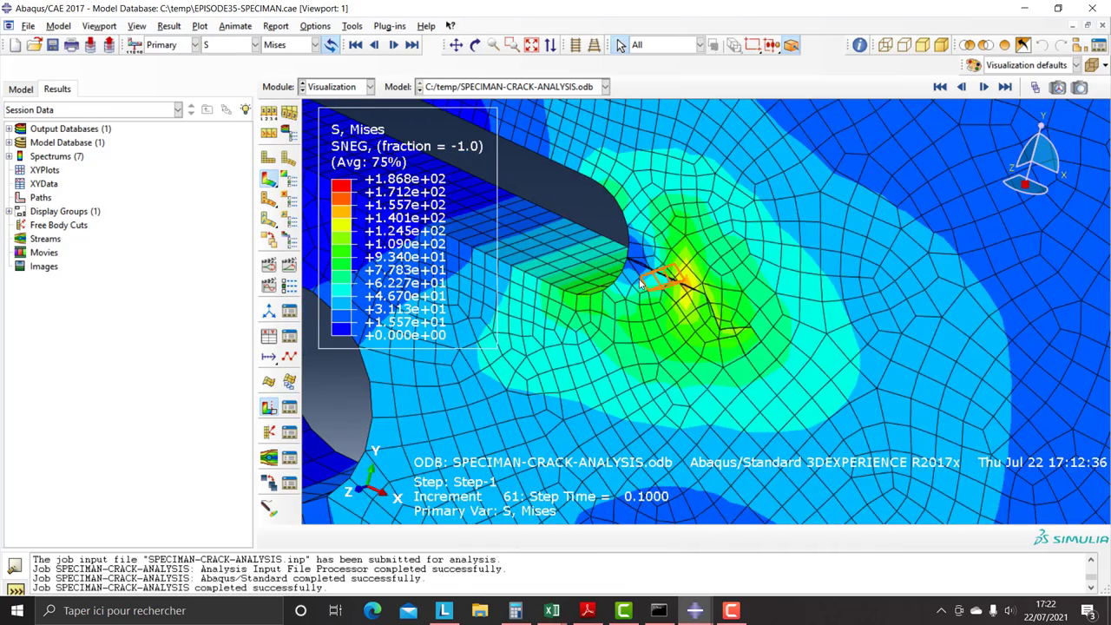
{"action": "left_click", "coordinate": [984, 88]}
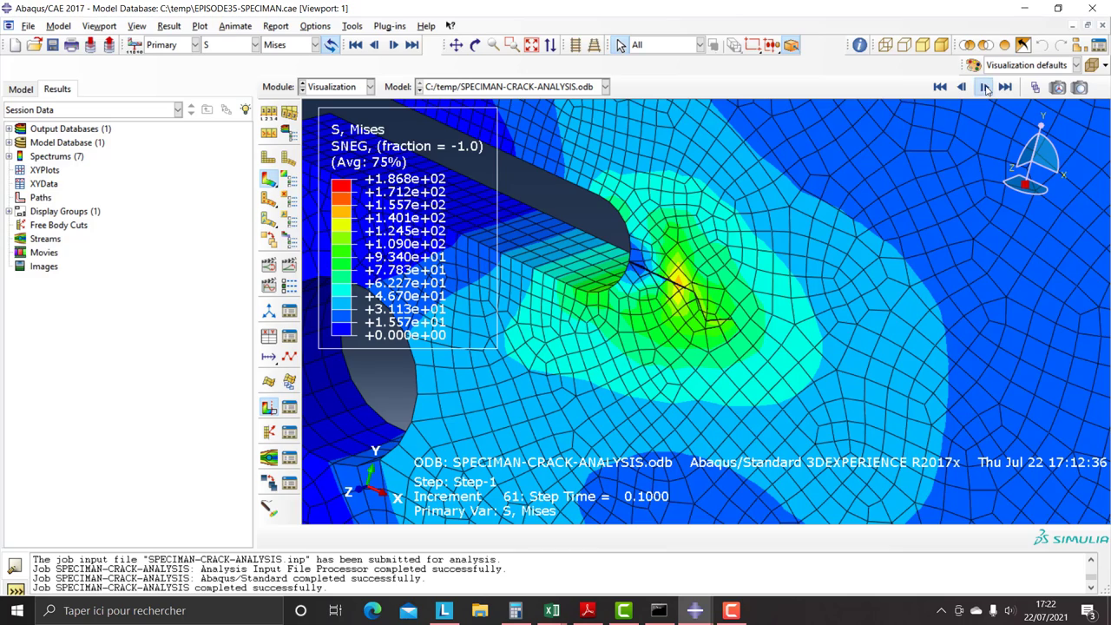
{"action": "left_click", "coordinate": [984, 87]}
Create a node list path named Path-1 and begin selecting its nodes in the viewport
{"action": "left_click", "coordinate": [316, 26]}
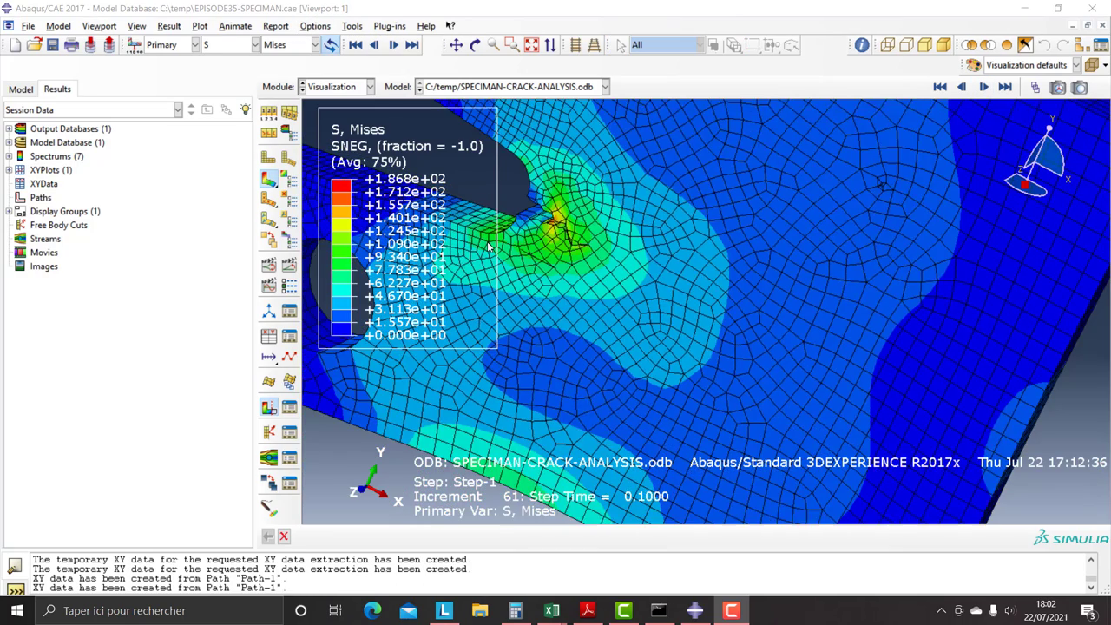
{"action": "scroll", "coordinate": [488, 248], "scroll_direction": "down", "scroll_amount": 1}
{"action": "left_click", "coordinate": [271, 25]}
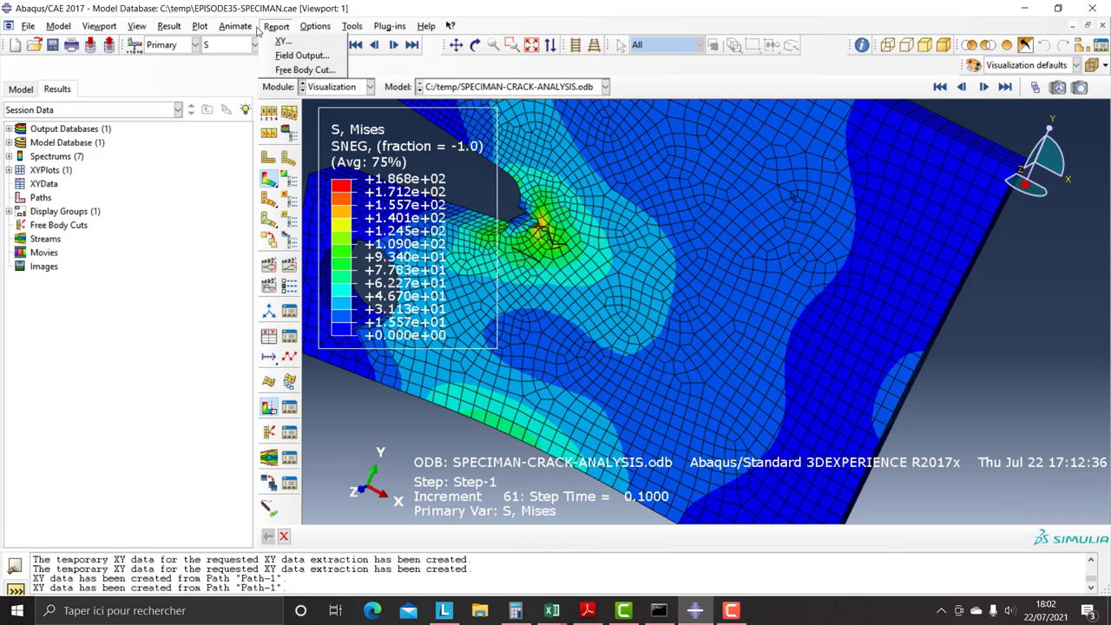
{"action": "left_click", "coordinate": [317, 26]}
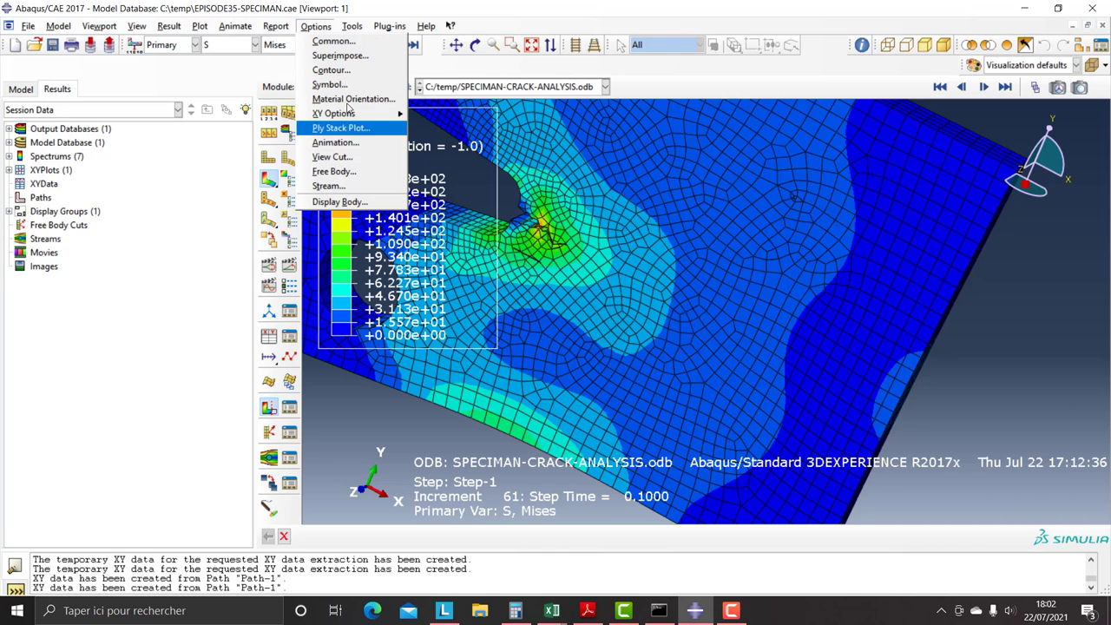
{"action": "mouse_move", "coordinate": [352, 26]}
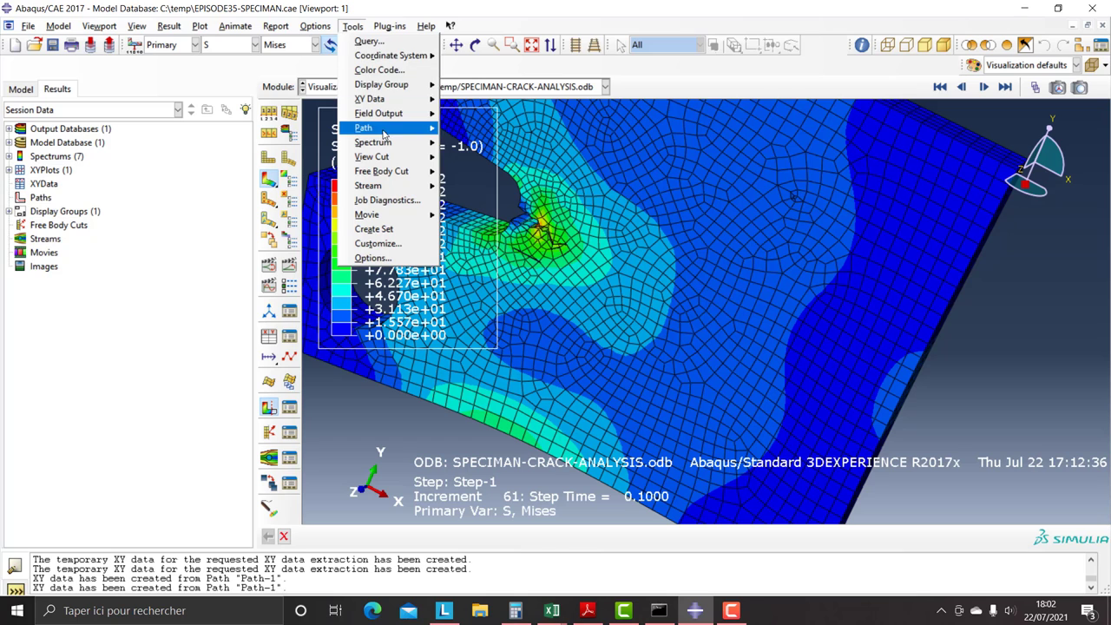
{"action": "mouse_move", "coordinate": [382, 132]}
{"action": "left_click", "coordinate": [464, 142]}
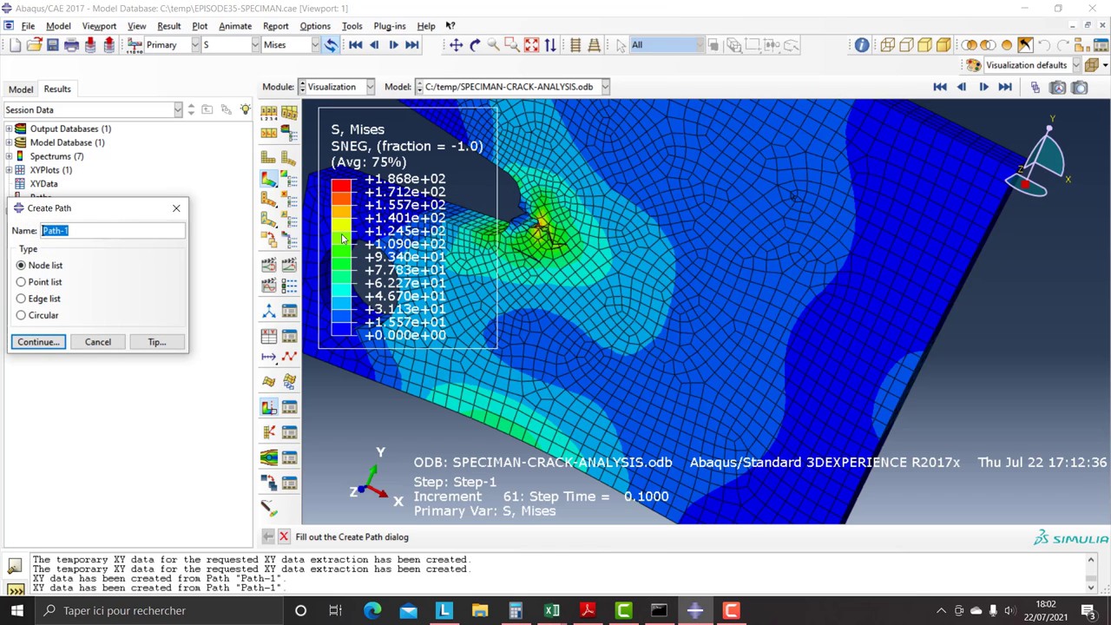
{"action": "left_click", "coordinate": [42, 342]}
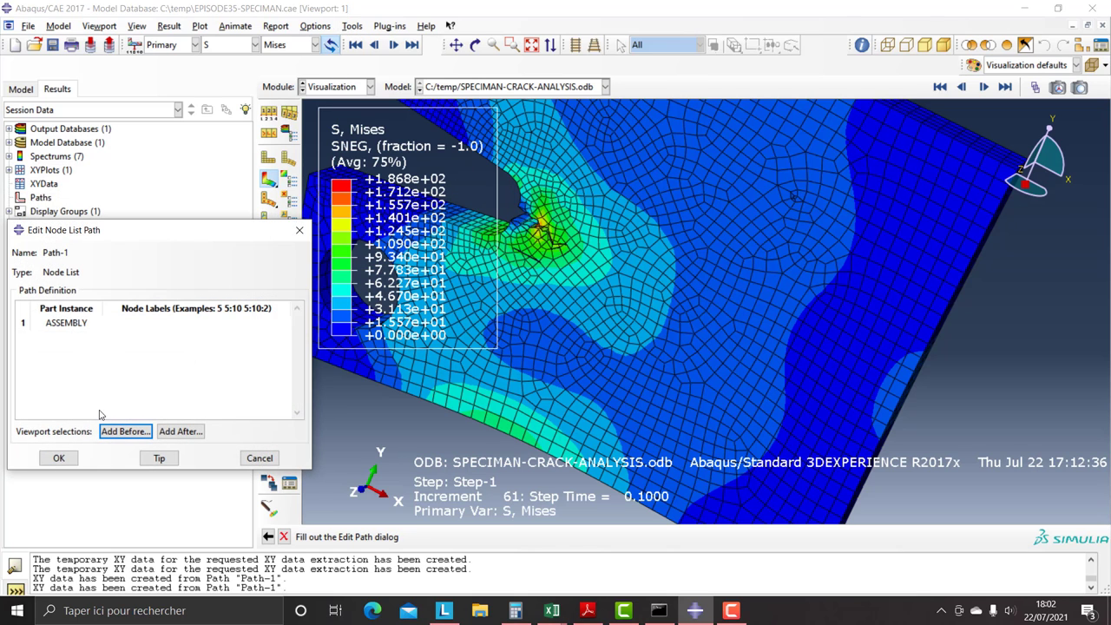
{"action": "left_click", "coordinate": [178, 431]}
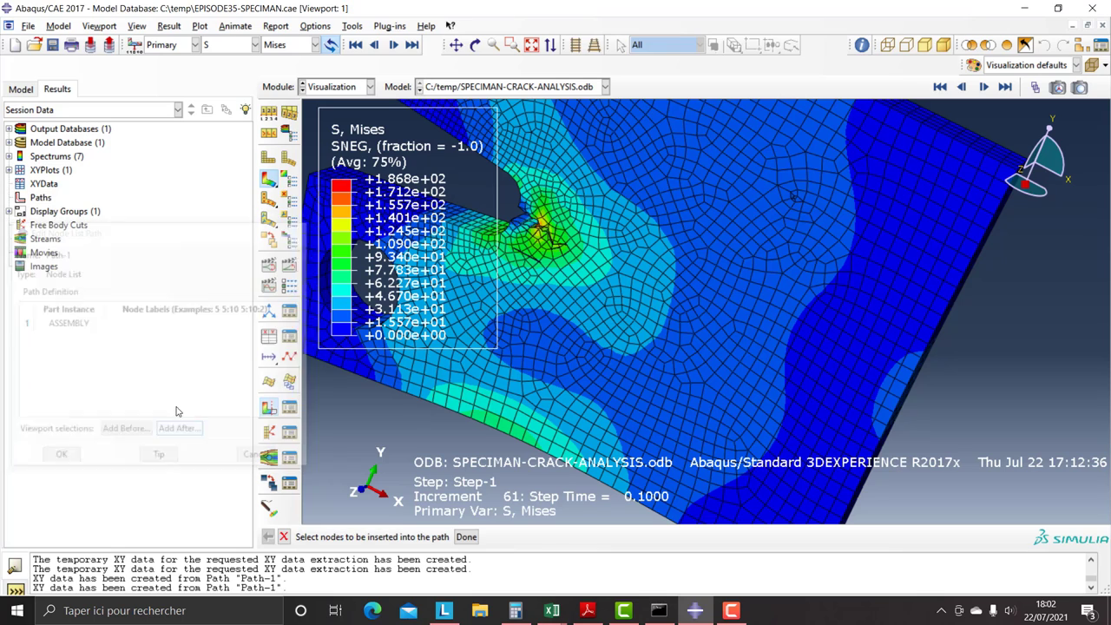
Define Path-1 along the crack with SPECIMAN-1 nodes 9082, 9428, 6548, 9584, 5024, 9707, 7374, CRACK-1 node 765 and SPECIMAN-1 node 8912
{"action": "left_click", "coordinate": [511, 220]}
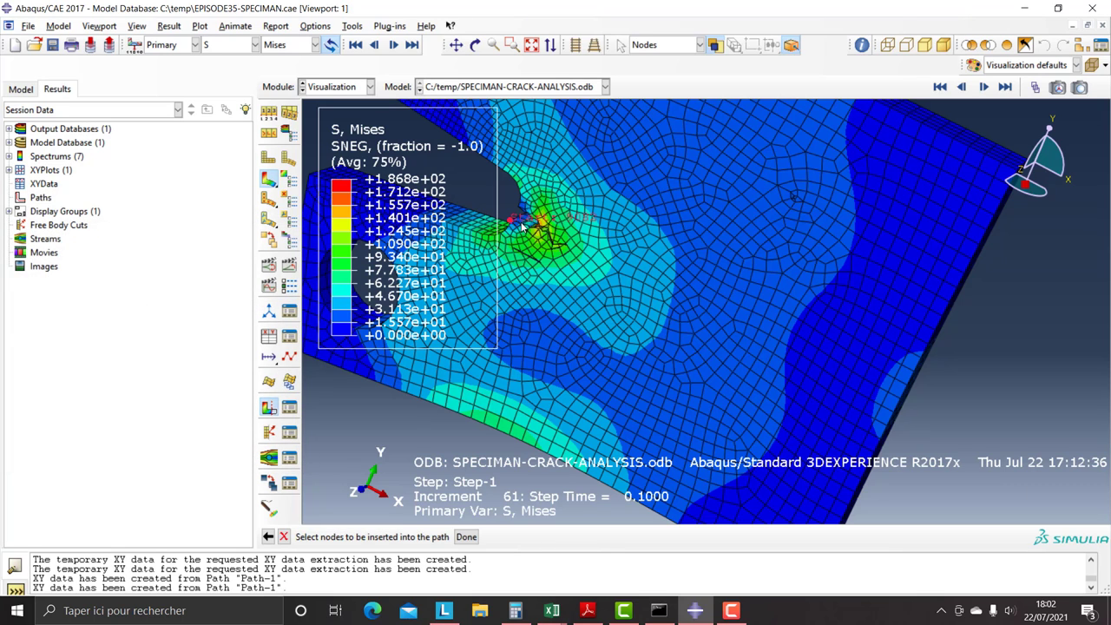
{"action": "left_click", "coordinate": [524, 225]}
{"action": "scroll", "coordinate": [530, 228], "scroll_direction": "up", "scroll_amount": 3}
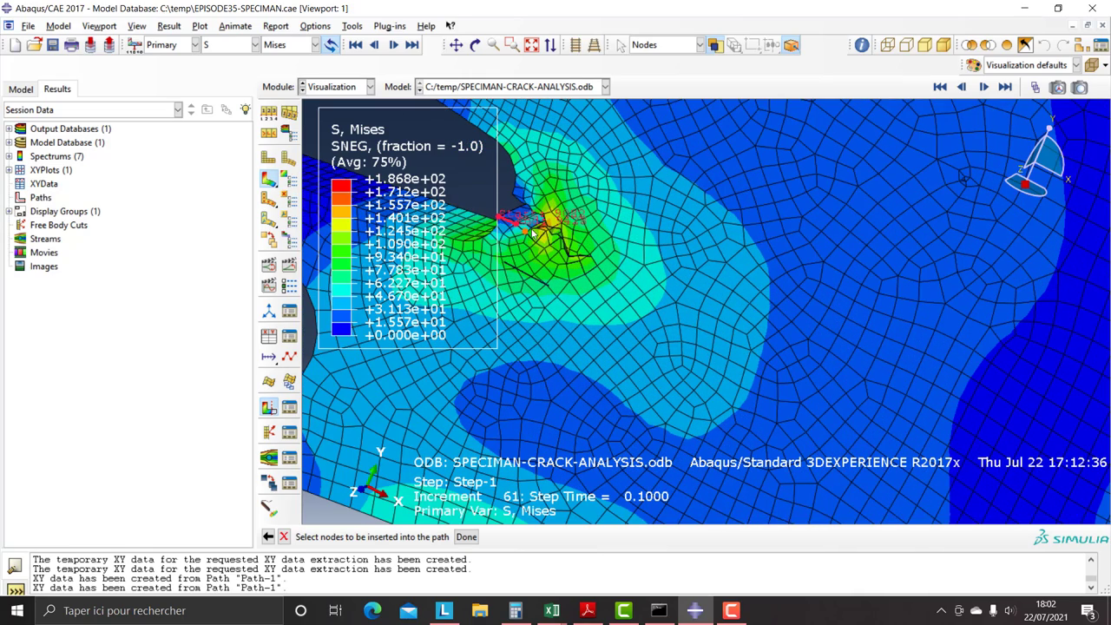
{"action": "left_click", "coordinate": [549, 232]}
{"action": "left_click", "coordinate": [550, 234]}
{"action": "left_click", "coordinate": [553, 234]}
{"action": "left_click", "coordinate": [564, 249]}
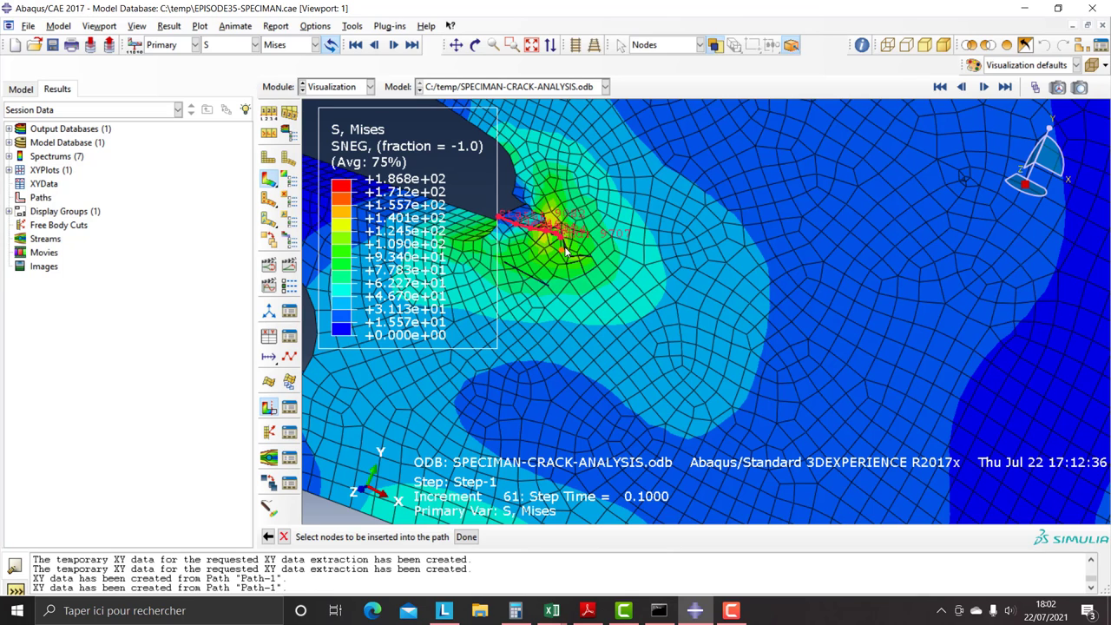
{"action": "left_click", "coordinate": [570, 253]}
{"action": "left_click", "coordinate": [569, 257]}
{"action": "left_click", "coordinate": [586, 259]}
{"action": "left_click", "coordinate": [589, 259]}
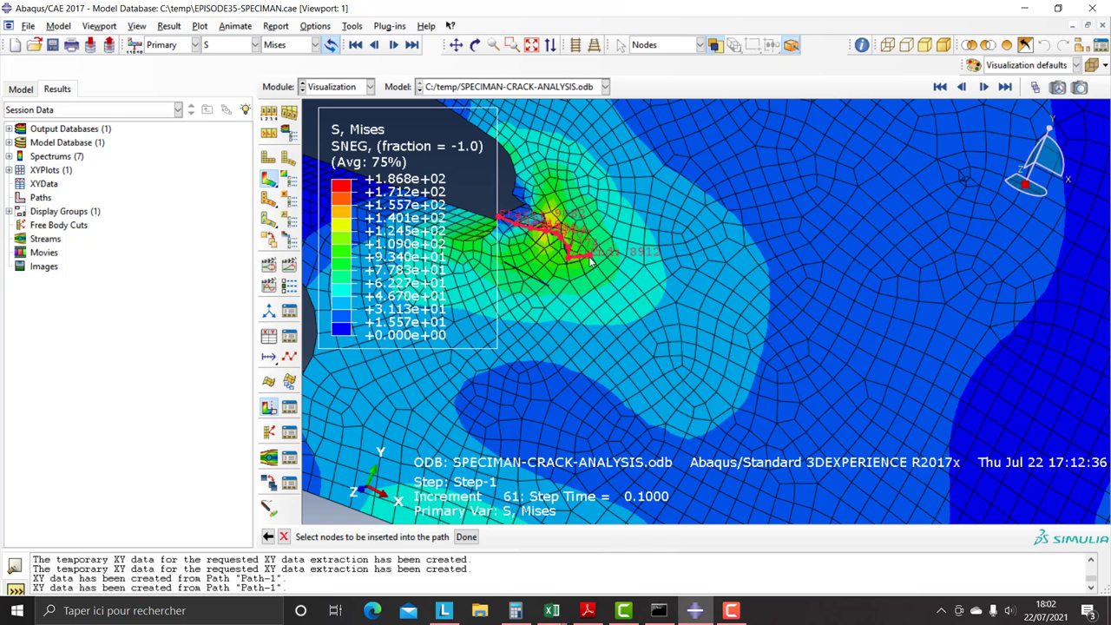
{"action": "left_click", "coordinate": [466, 537]}
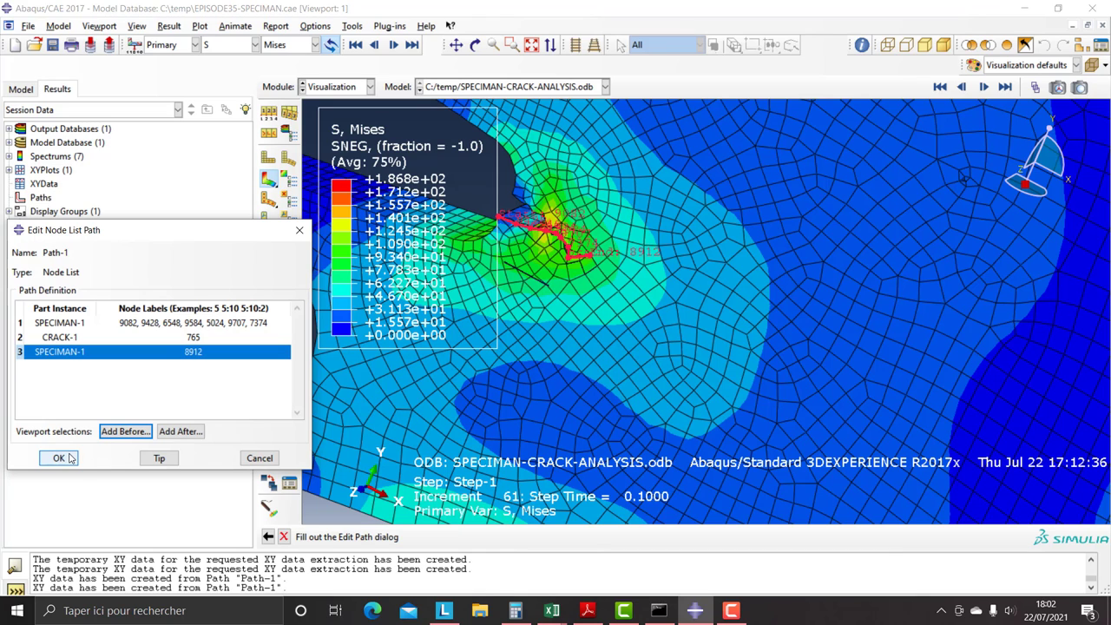
{"action": "left_click", "coordinate": [59, 458]}
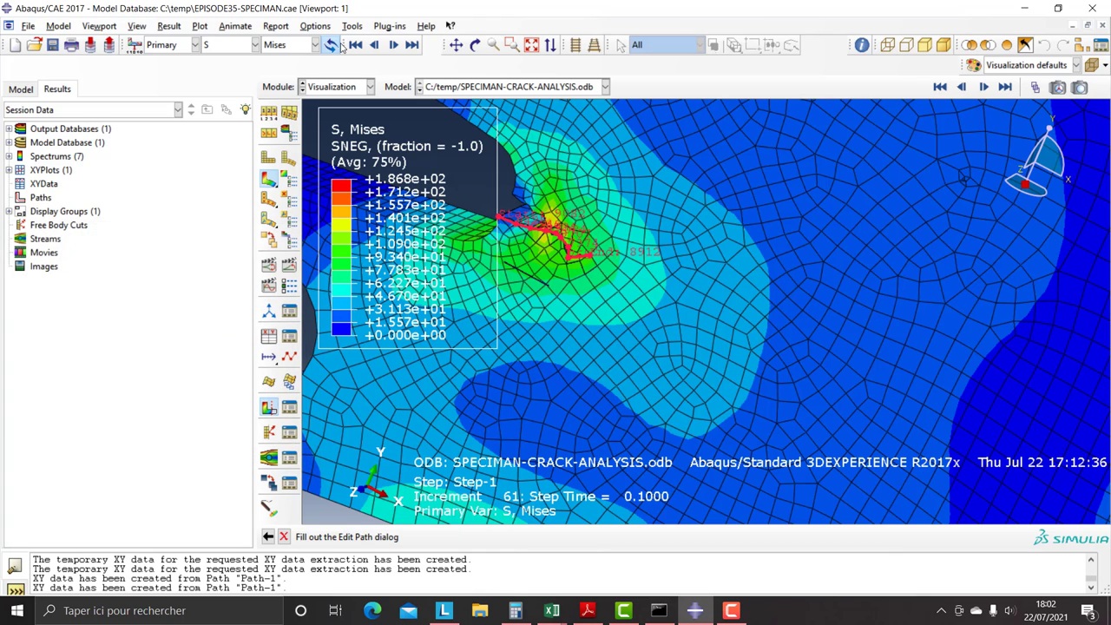
Create XY data from Path-1 on the deformed shape and plot Mises stress at frame 61 against X-distance
{"action": "left_click", "coordinate": [352, 26]}
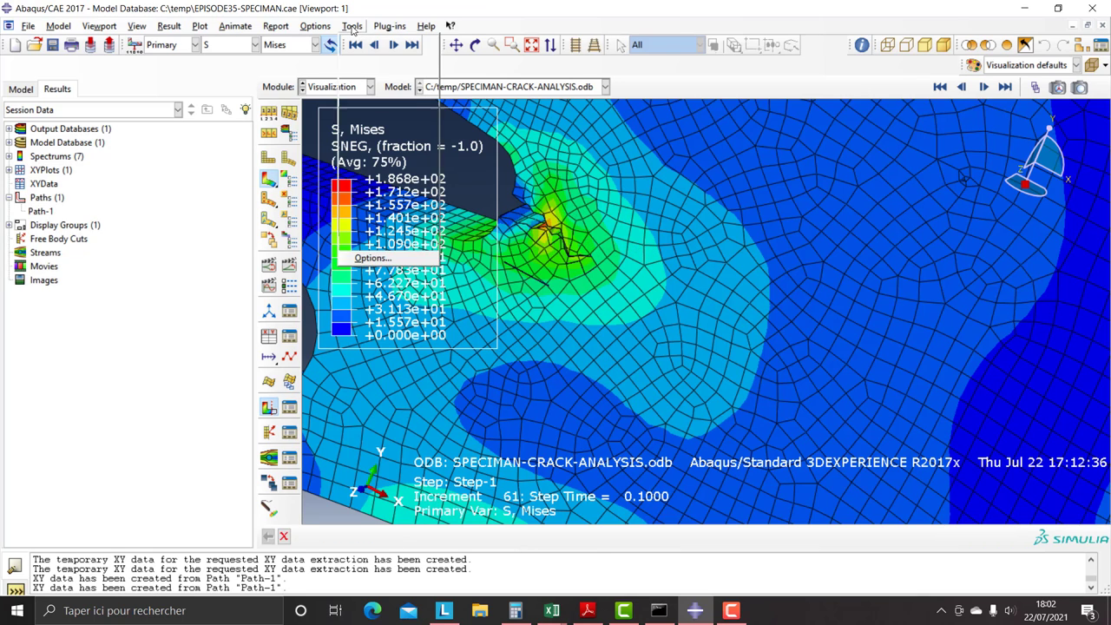
{"action": "mouse_move", "coordinate": [389, 26]}
{"action": "mouse_move", "coordinate": [355, 24]}
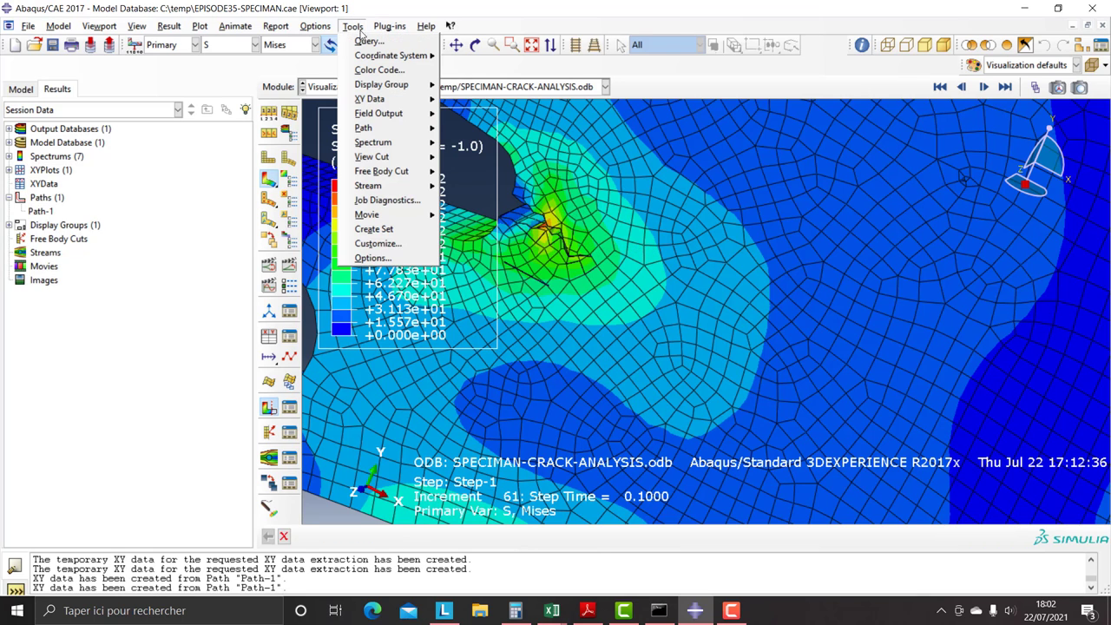
{"action": "mouse_move", "coordinate": [408, 99]}
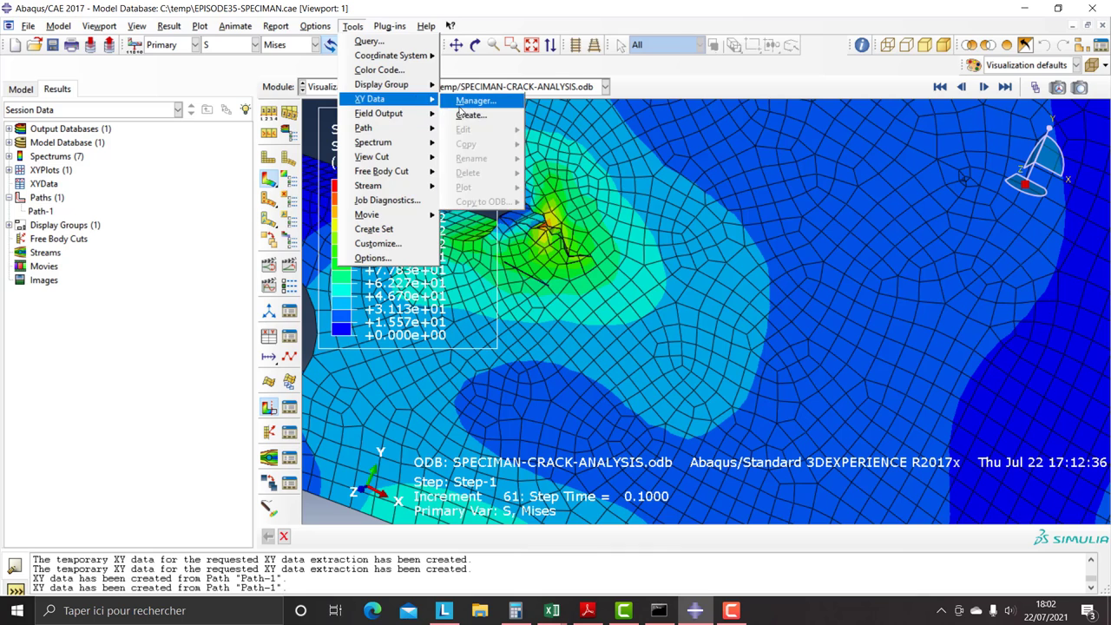
{"action": "left_click", "coordinate": [463, 114]}
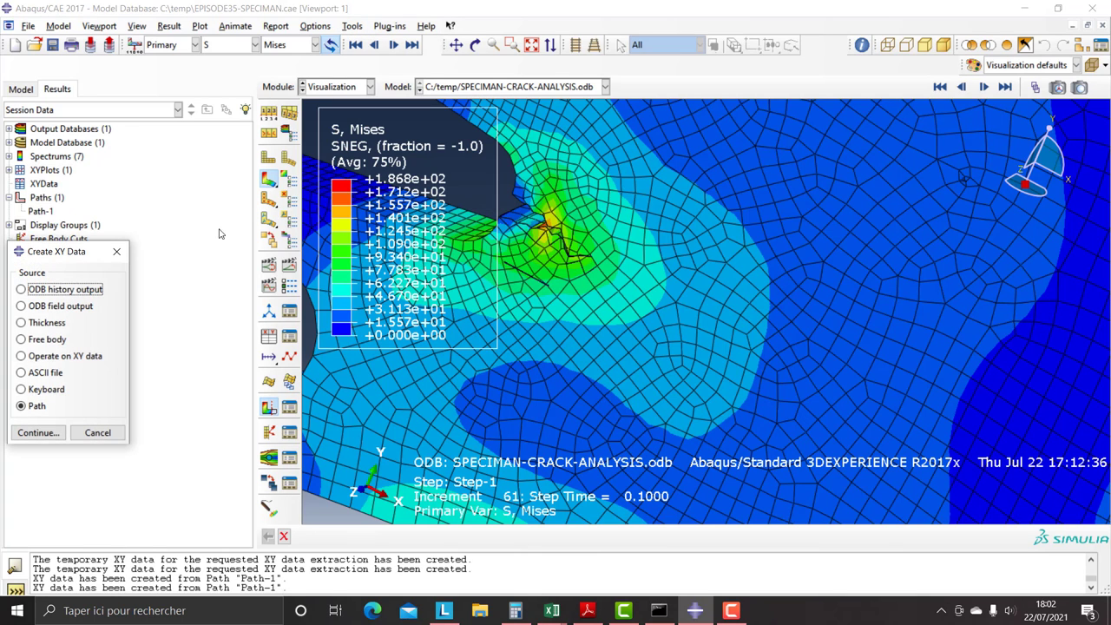
{"action": "left_click", "coordinate": [38, 432]}
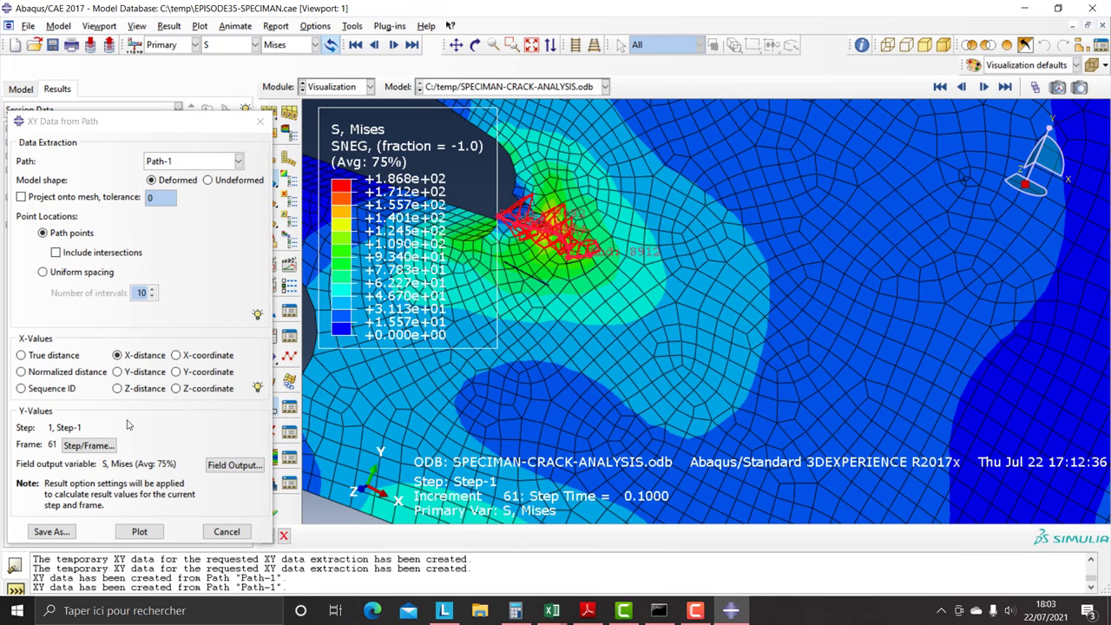
{"action": "left_click", "coordinate": [138, 533]}
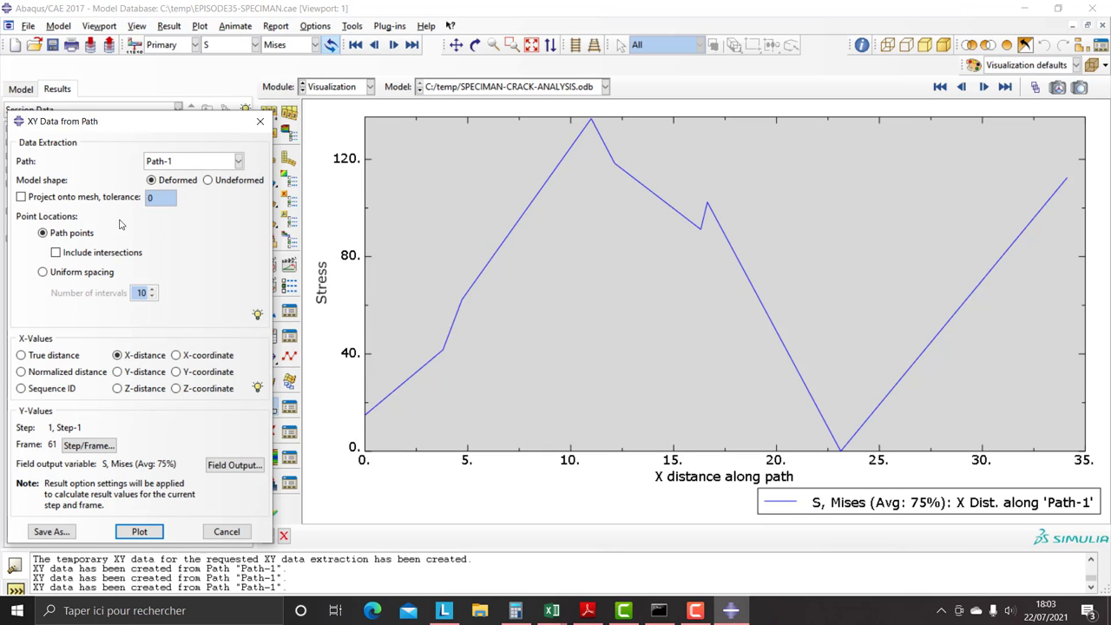
{"action": "left_click", "coordinate": [259, 122]}
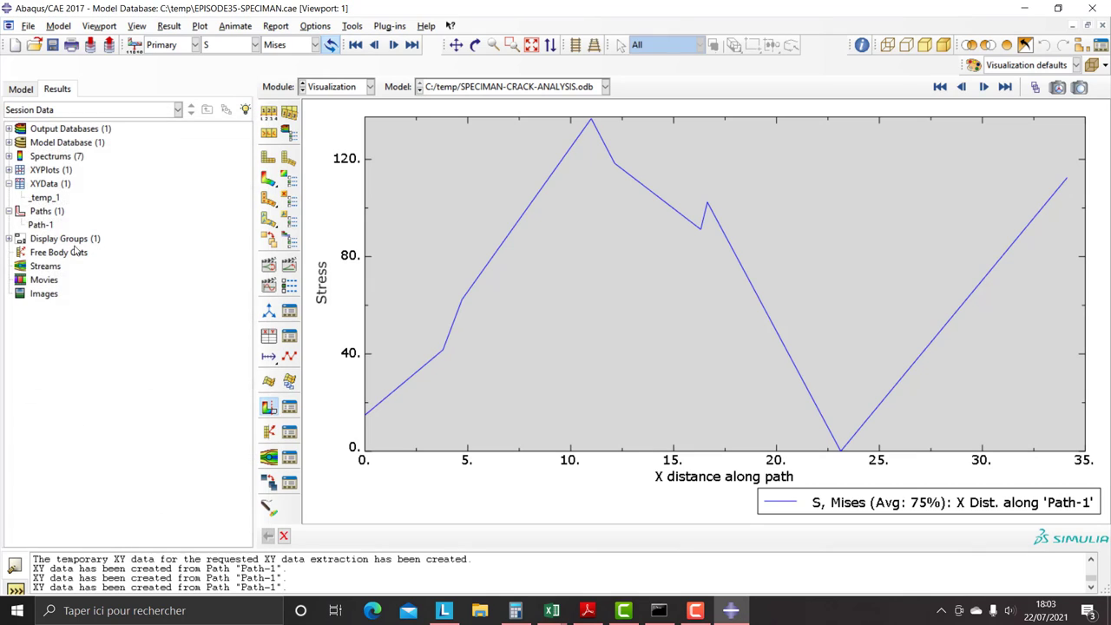
Open the extracted path XY data for editing and copy its nine rows of X and Y values
{"action": "left_click", "coordinate": [36, 198]}
{"action": "right_click", "coordinate": [36, 196]}
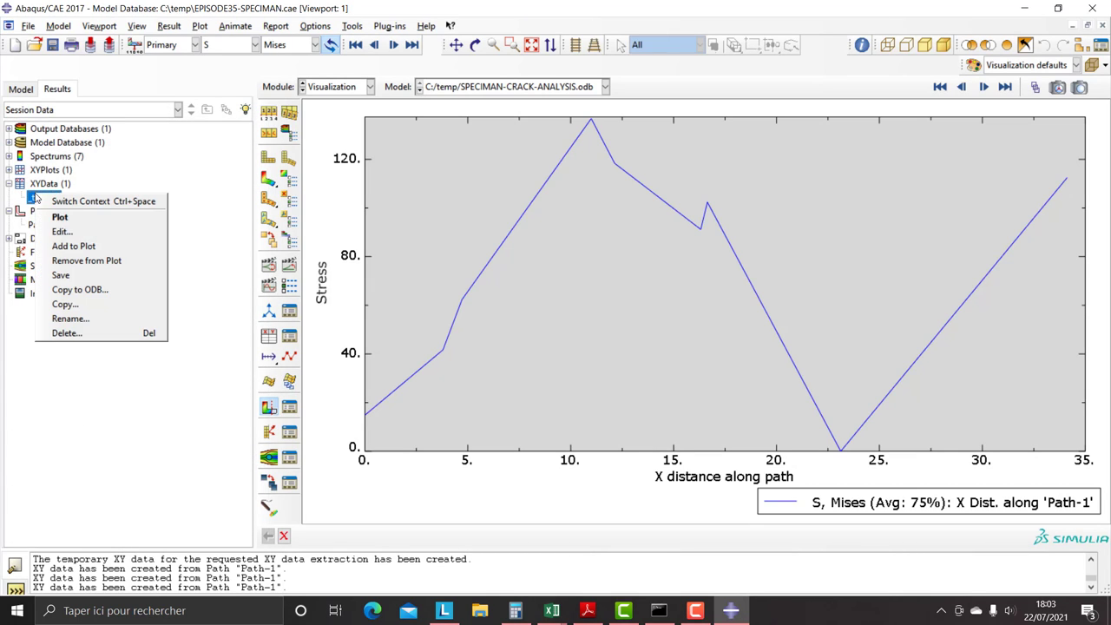
{"action": "left_click", "coordinate": [60, 231]}
{"action": "left_click_drag", "start_coordinate": [85, 198], "coordinate": [139, 321]}
{"action": "right_click", "coordinate": [99, 259]}
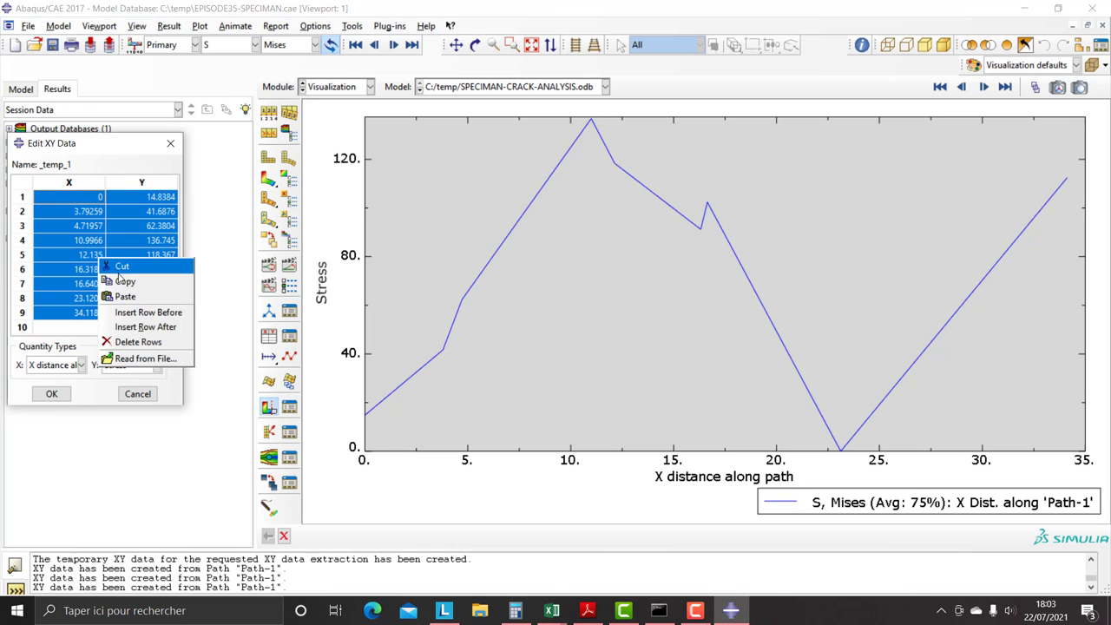
{"action": "left_click", "coordinate": [122, 280]}
Switch to the Book2 workbook in Excel and paste the copied values under the a(mm) and S(Mpa) headers, starting at D5
{"action": "mouse_move", "coordinate": [565, 610]}
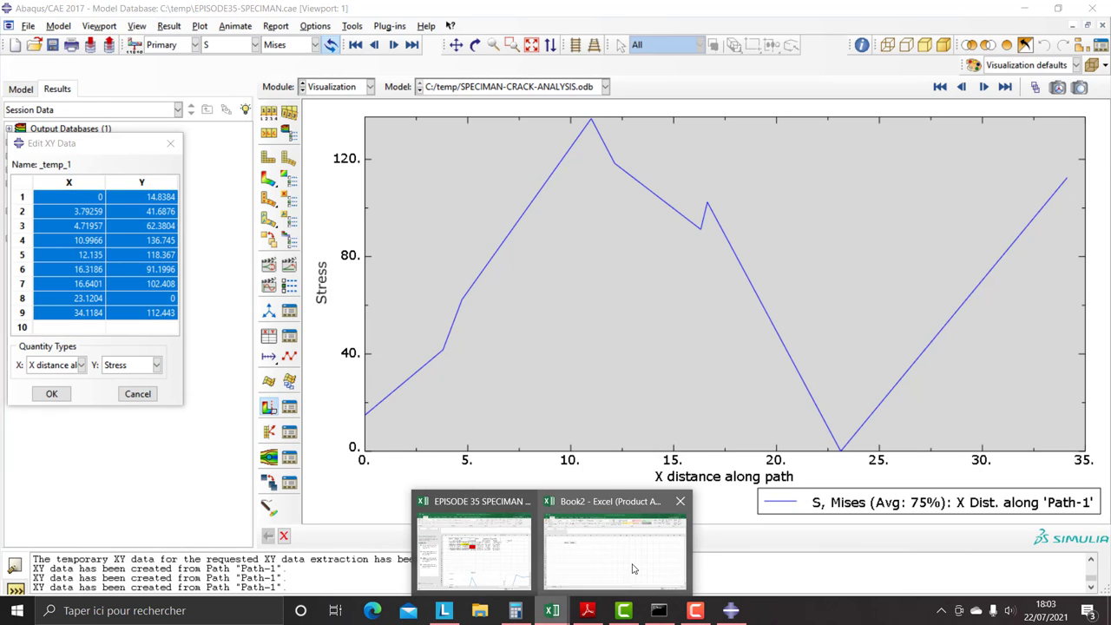
{"action": "left_click", "coordinate": [638, 573]}
{"action": "left_click", "coordinate": [184, 234]}
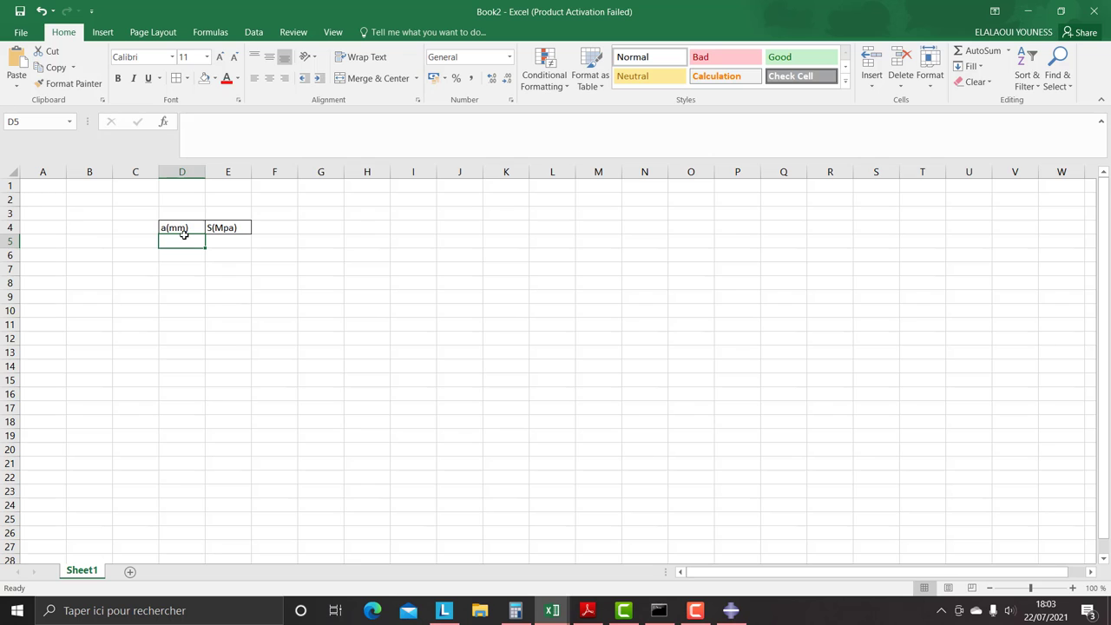
{"action": "key", "text": "ctrl+v"}
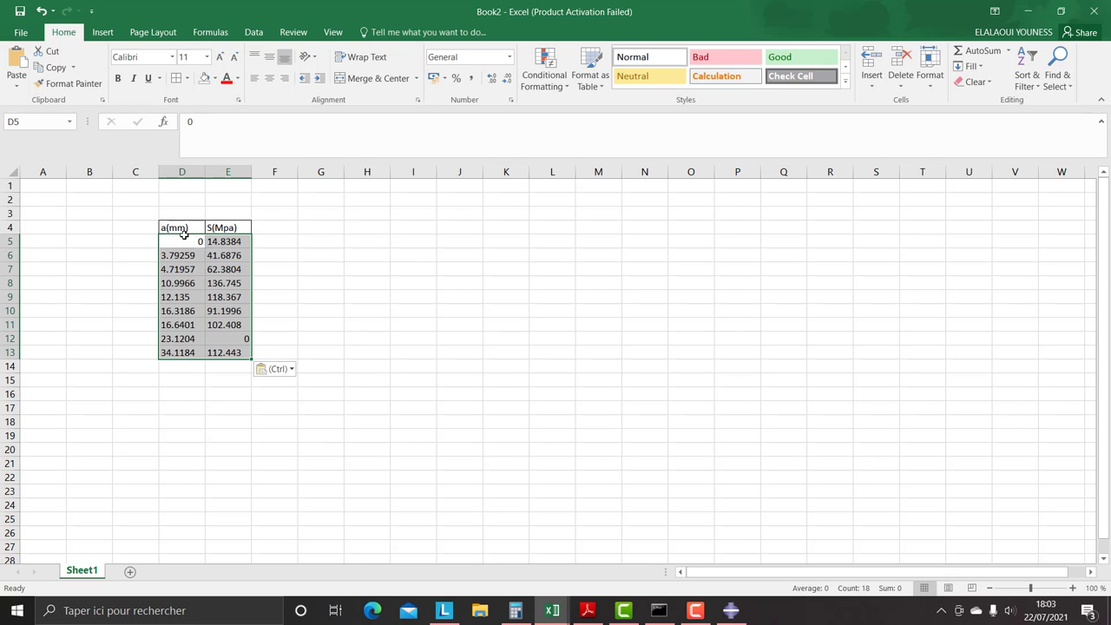
Delete row 12, which holds the zero-stress point, from the worksheet
{"action": "left_click", "coordinate": [167, 337]}
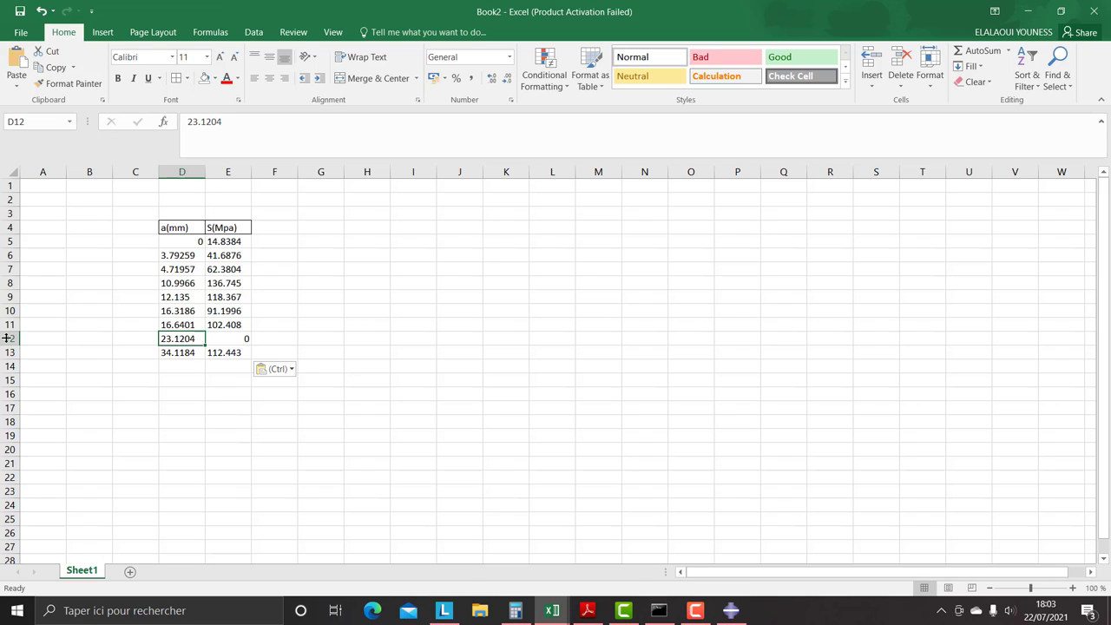
{"action": "left_click", "coordinate": [222, 377]}
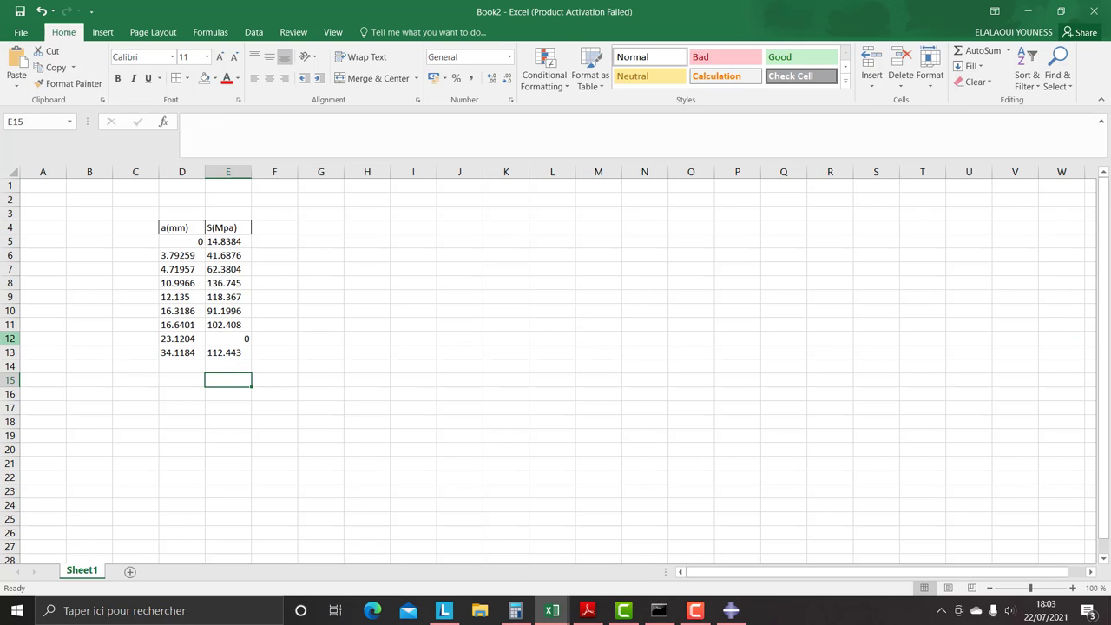
{"action": "left_click", "coordinate": [7, 338]}
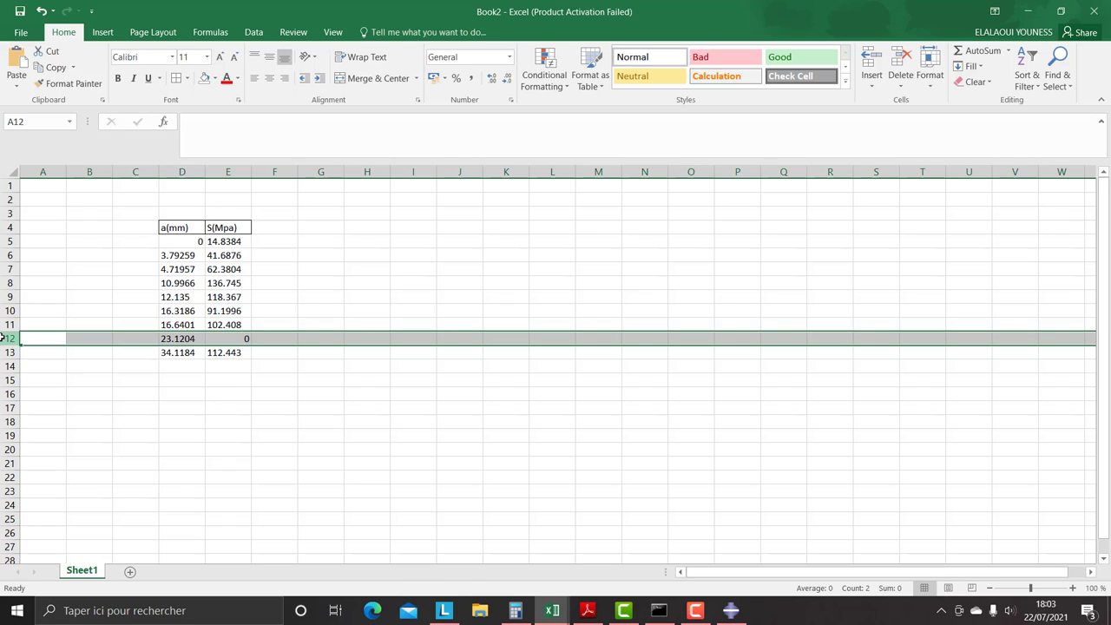
{"action": "right_click", "coordinate": [7, 339]}
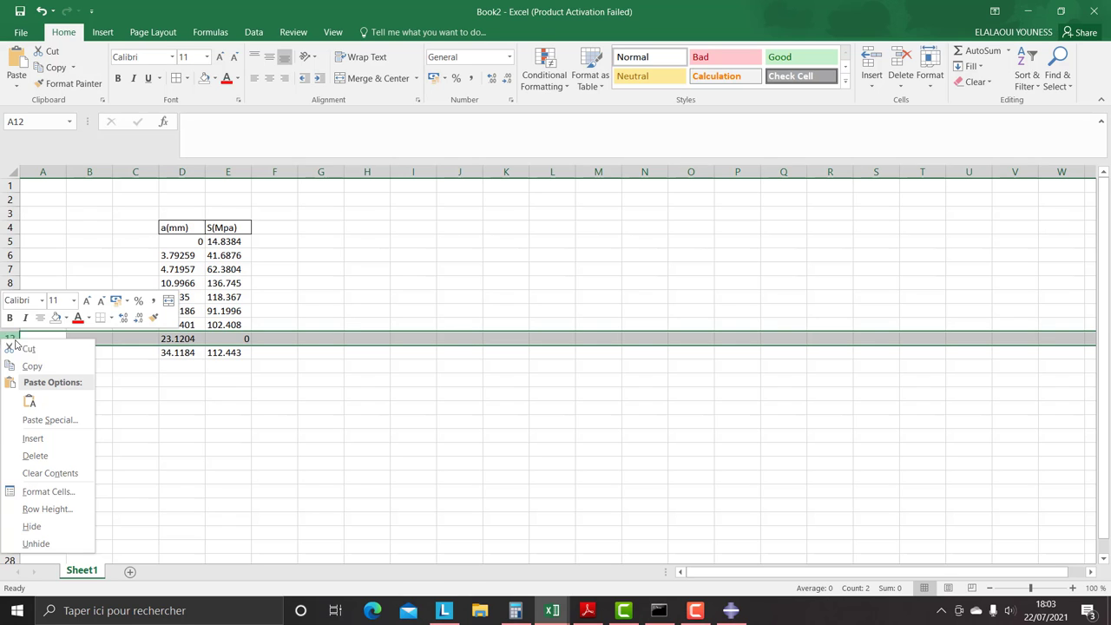
{"action": "left_click", "coordinate": [36, 455]}
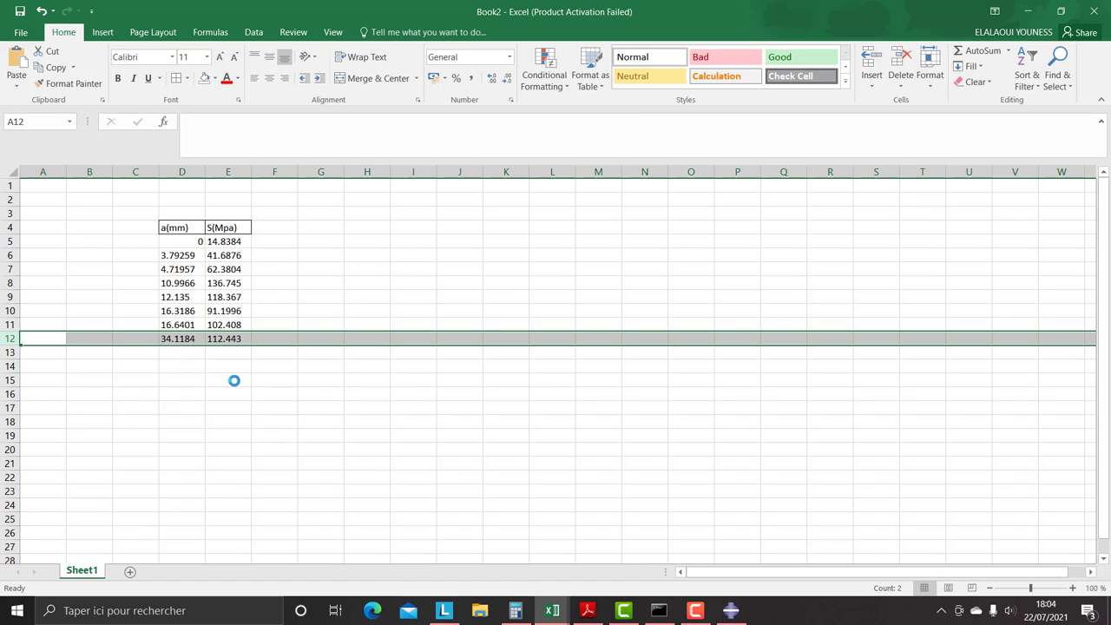
{"action": "left_click", "coordinate": [233, 380]}
Apply all borders to the data cells D5:E12
{"action": "left_click_drag", "start_coordinate": [162, 241], "coordinate": [219, 339]}
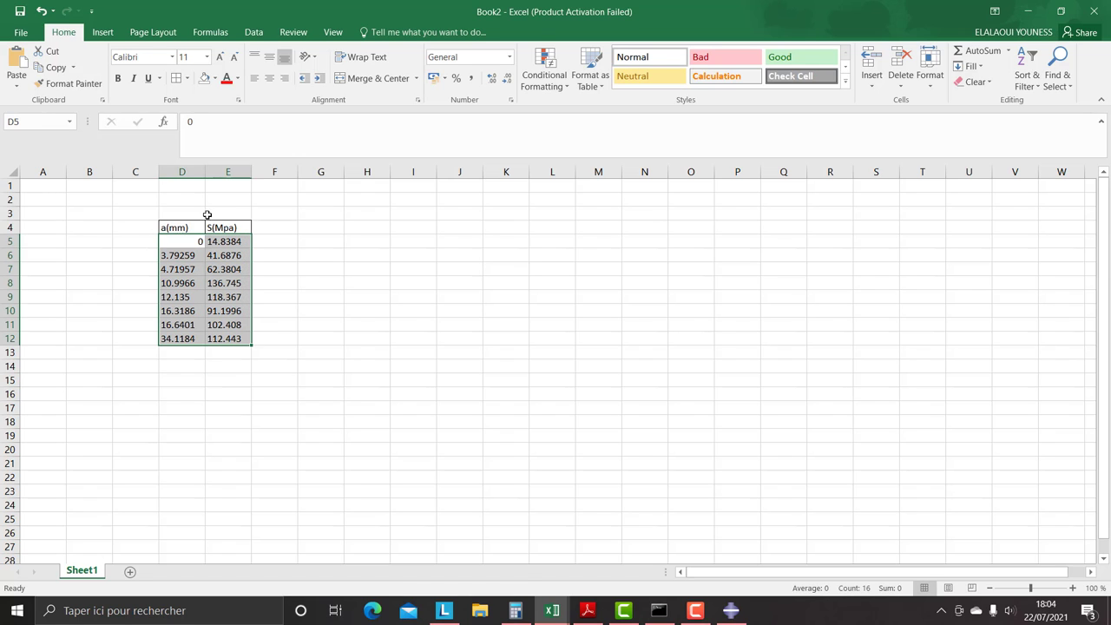
{"action": "left_click", "coordinate": [176, 78]}
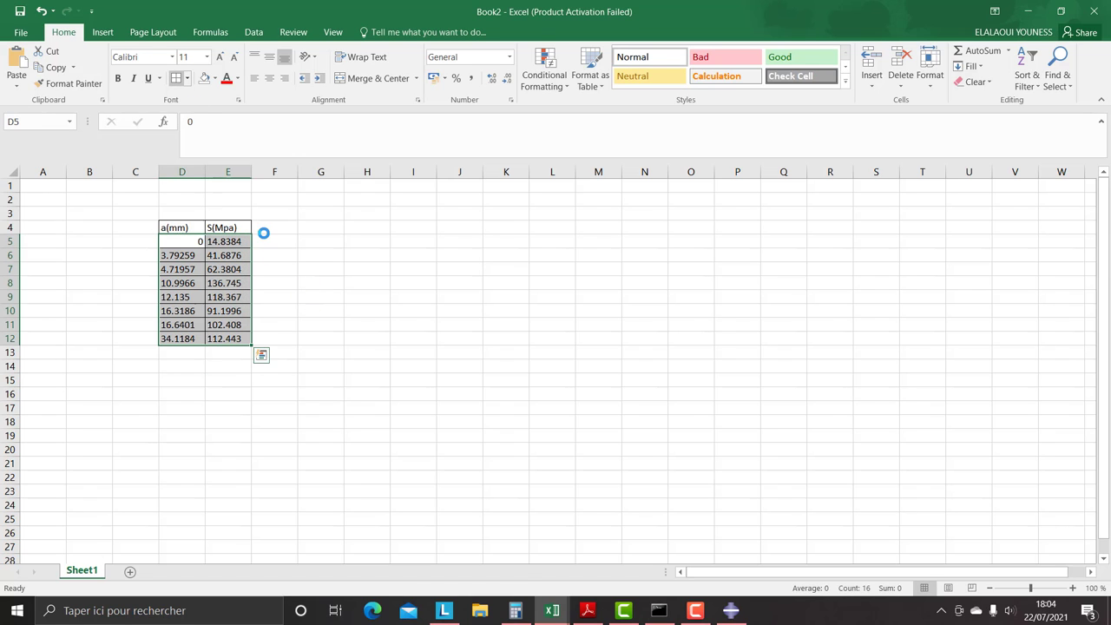
{"action": "left_click", "coordinate": [320, 311]}
Add the column header KI in cell F4
{"action": "double_click", "coordinate": [264, 224]}
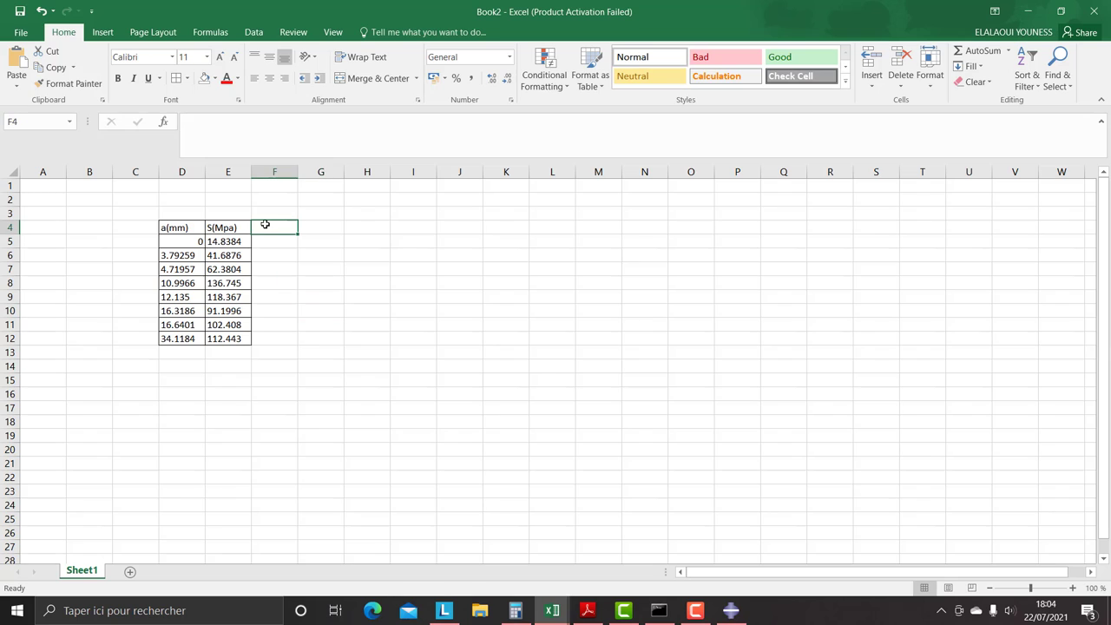
{"action": "key", "text": "Caps_Lock"}
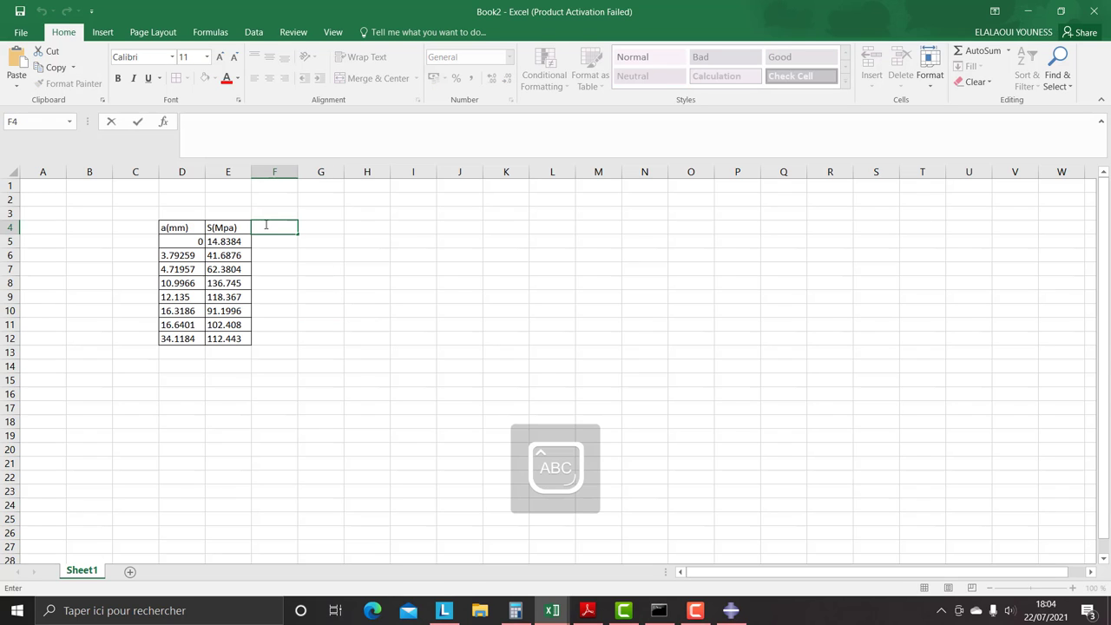
{"action": "type", "text": "KI"}
{"action": "key", "text": "Caps_Lock"}
{"action": "left_click", "coordinate": [271, 252]}
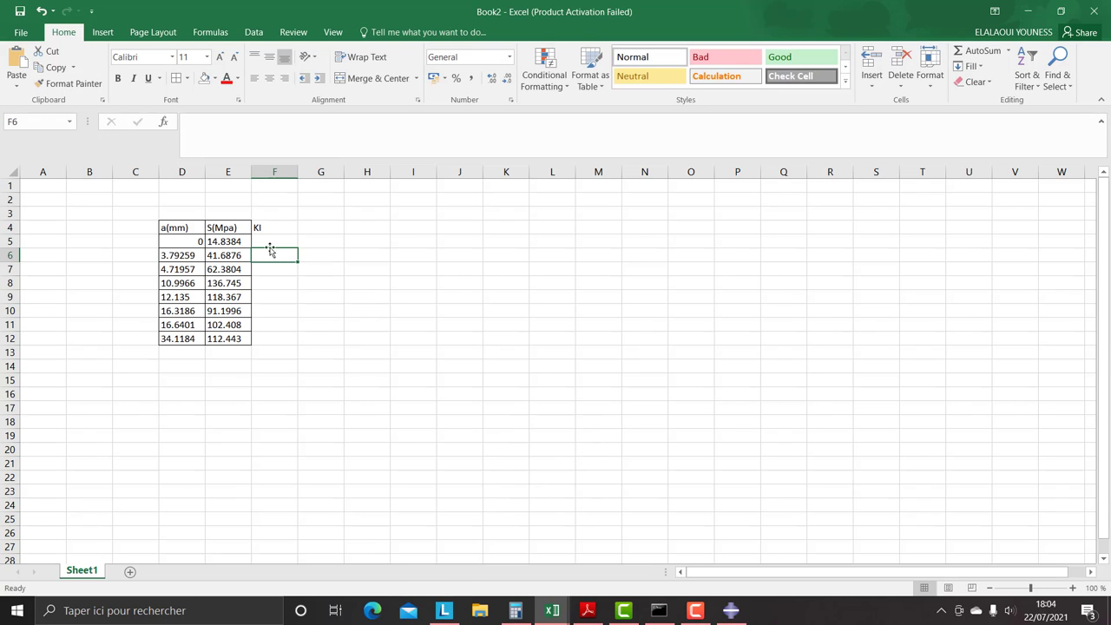
Replace every decimal point with a comma in the data range D5:E12
{"action": "left_click_drag", "start_coordinate": [186, 242], "coordinate": [234, 339]}
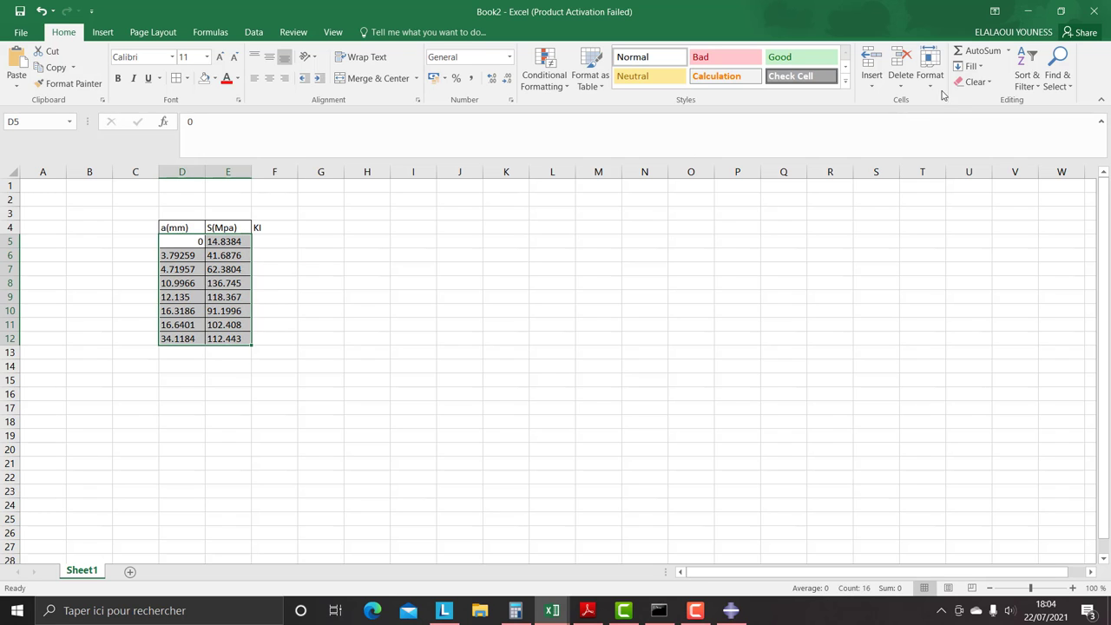
{"action": "left_click", "coordinate": [1057, 76]}
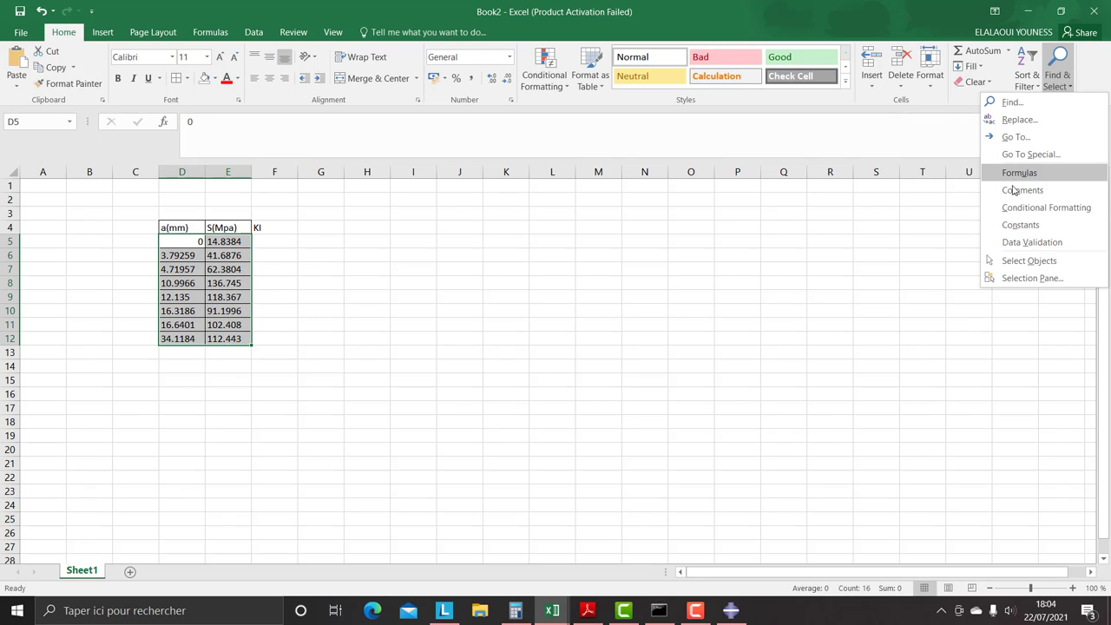
{"action": "left_click", "coordinate": [1017, 120]}
{"action": "left_click", "coordinate": [331, 343]}
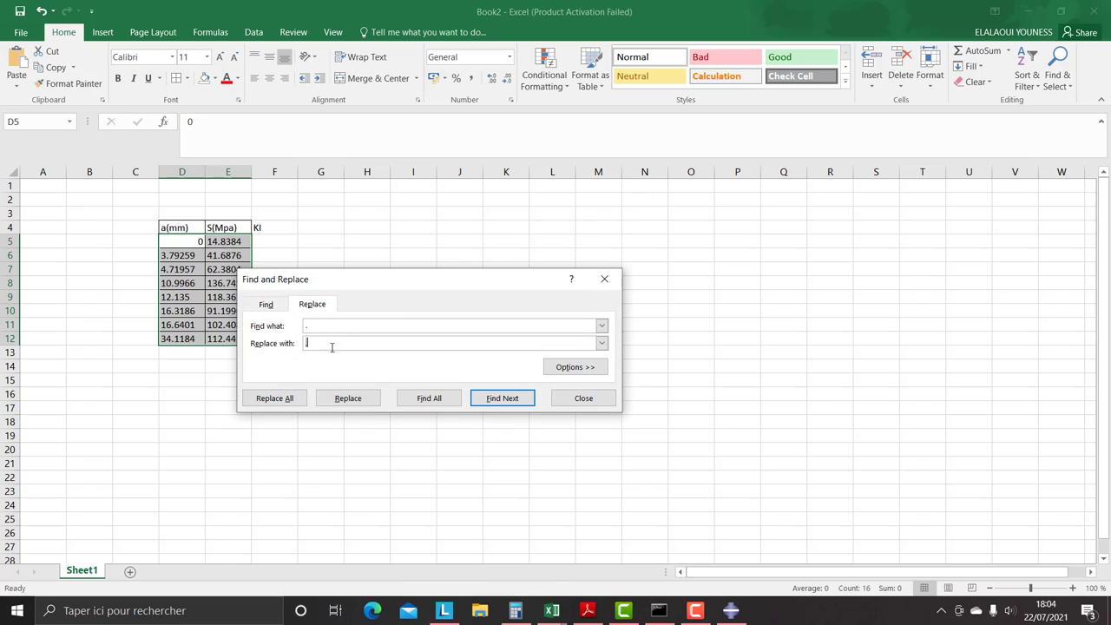
{"action": "type", "text": ","}
{"action": "left_click", "coordinate": [286, 397]}
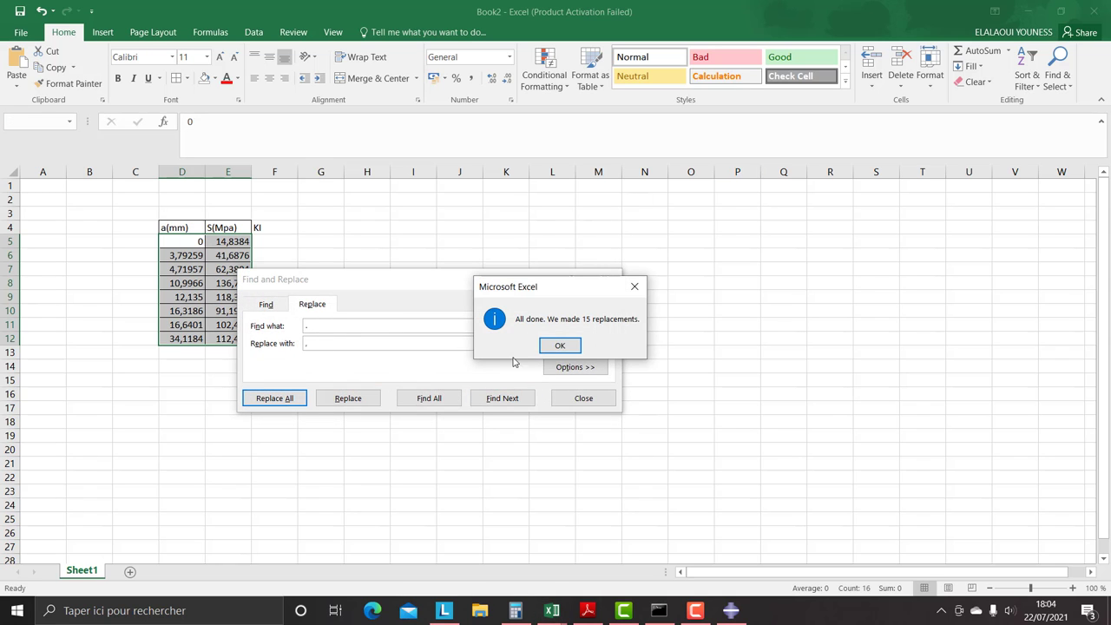
{"action": "left_click", "coordinate": [560, 346]}
{"action": "left_click", "coordinate": [605, 281]}
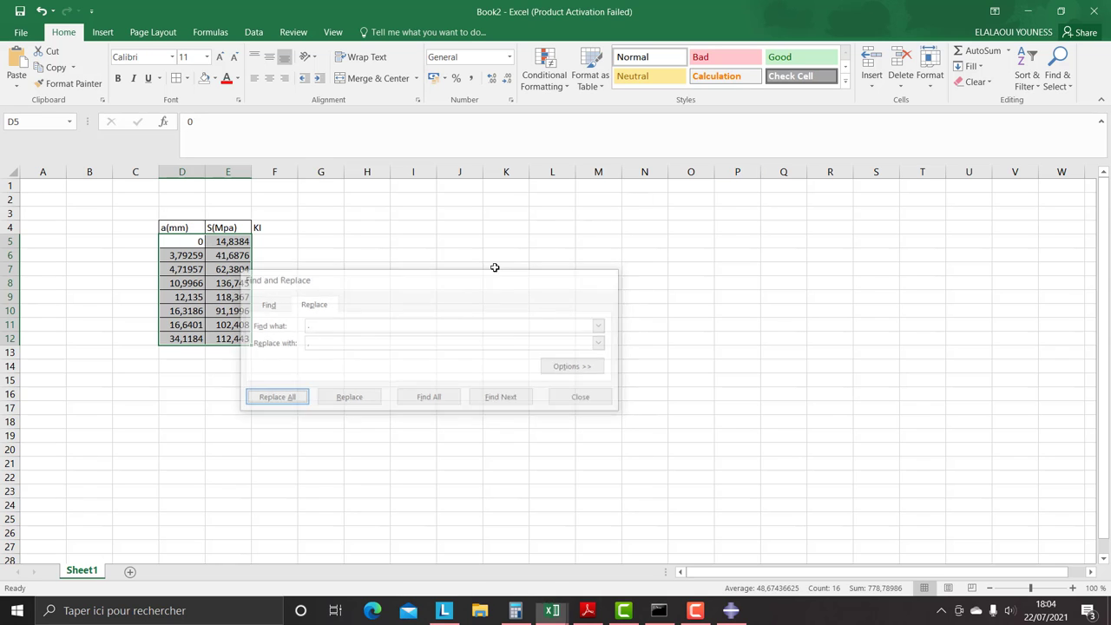
Enter the formula =E5*POWER(3,14*D5*0,001;0,5) in cell F5 to calculate KI for the first point
{"action": "left_click", "coordinate": [261, 242]}
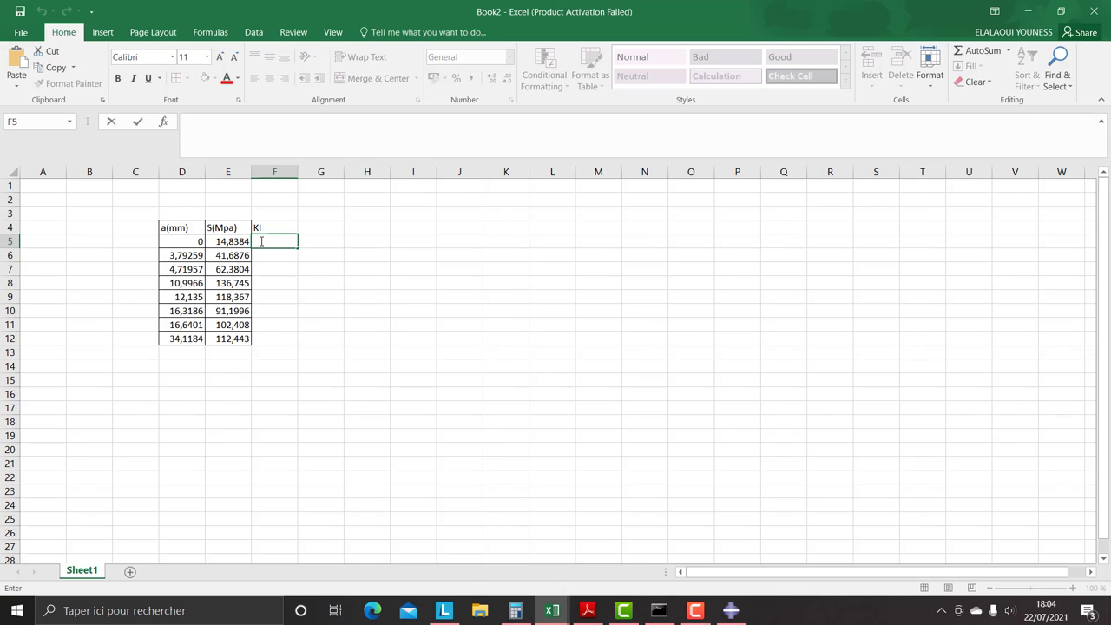
{"action": "key", "text": "Caps_Lock"}
{"action": "type", "text": "="}
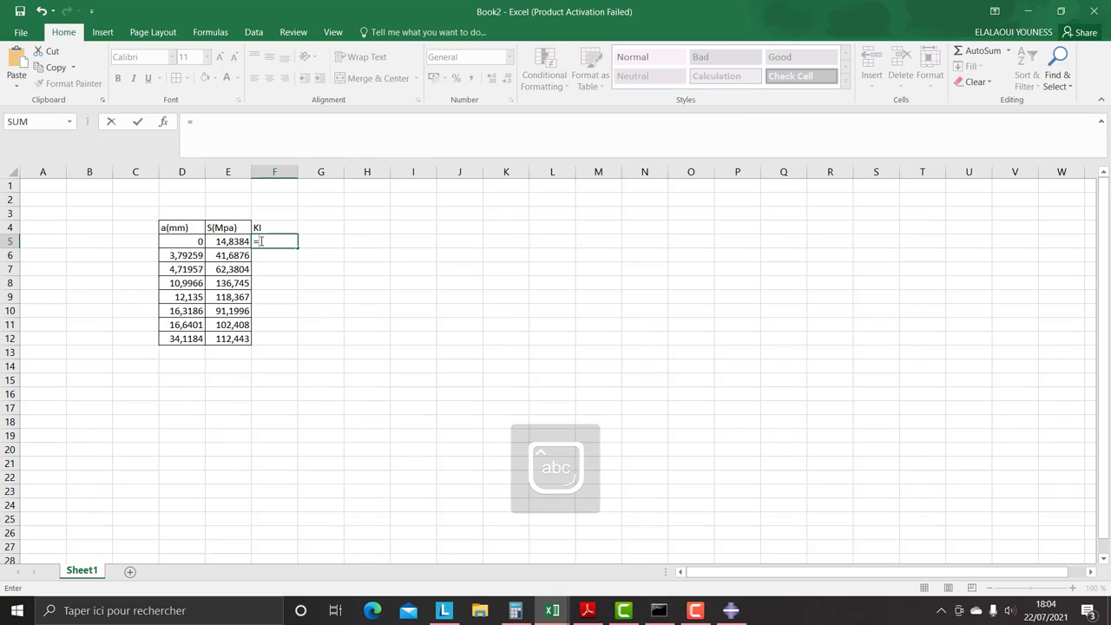
{"action": "left_click", "coordinate": [212, 241]}
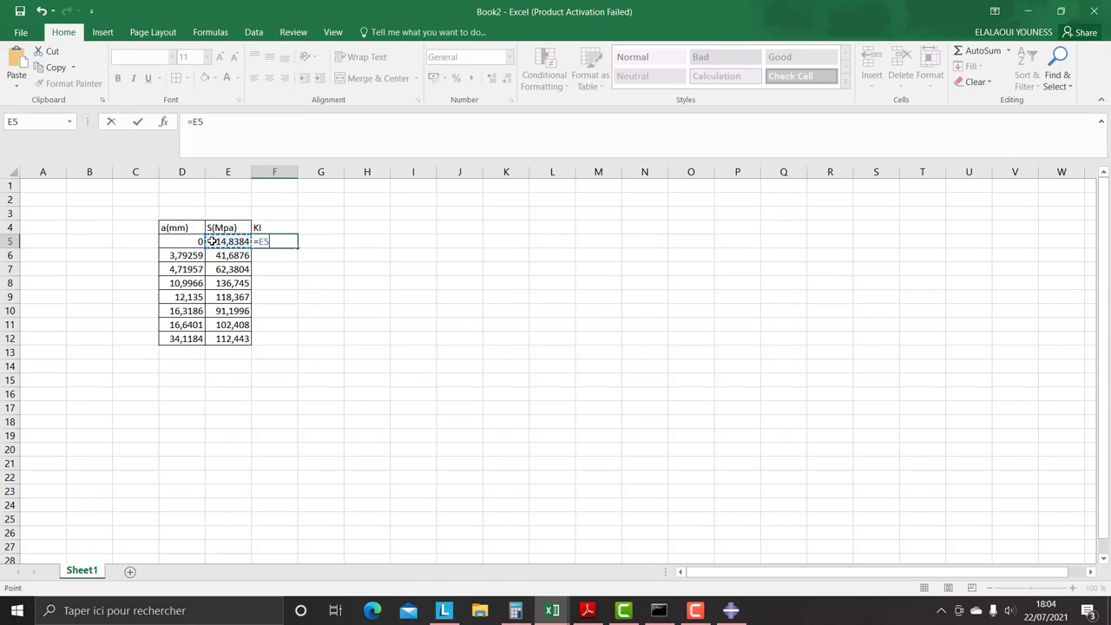
{"action": "type", "text": "*"}
{"action": "key", "text": "Caps_Lock"}
{"action": "type", "text": "POWER"}
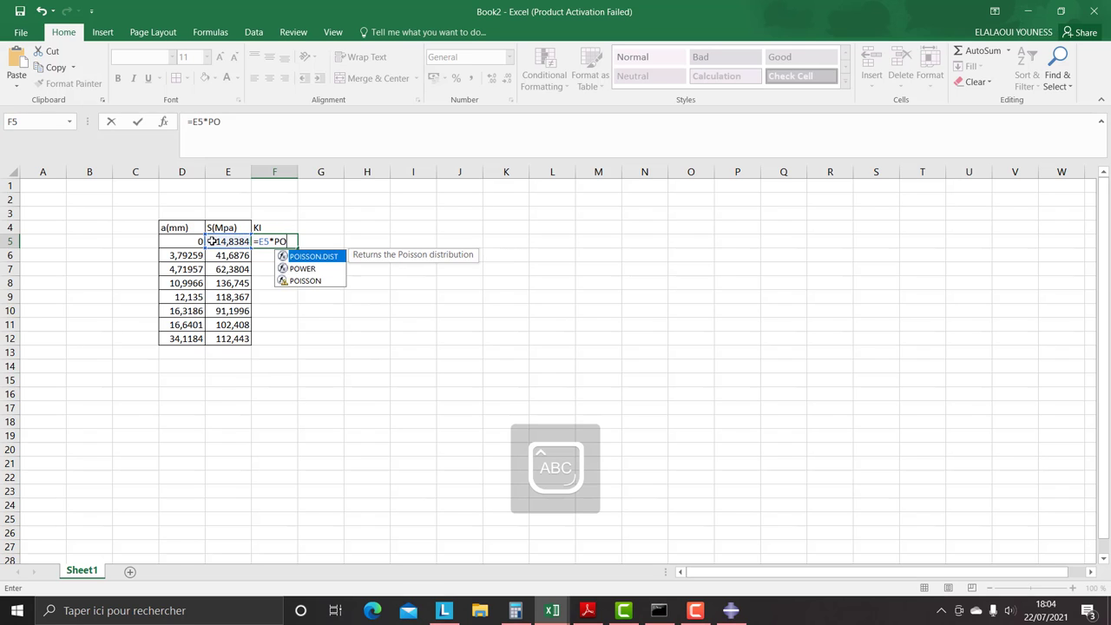
{"action": "key", "text": "Caps_Lock"}
{"action": "type", "text": "("}
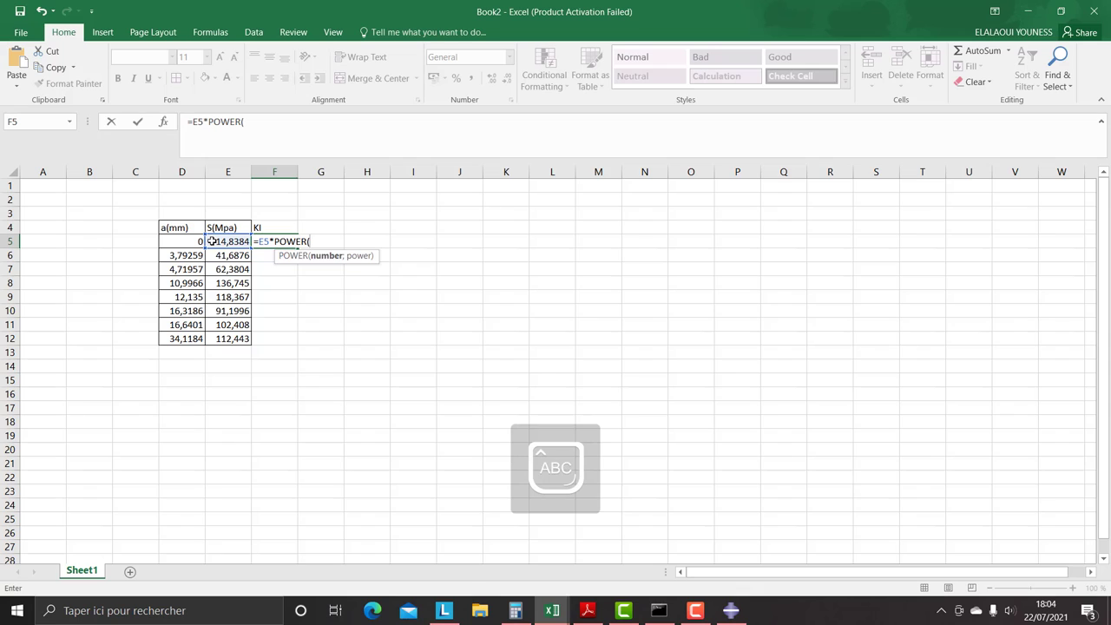
{"action": "type", "text": "3,"}
{"action": "key", "text": "Caps_Lock"}
{"action": "key", "text": "Caps_Lock"}
{"action": "type", "text": "*"}
{"action": "left_click", "coordinate": [197, 242]}
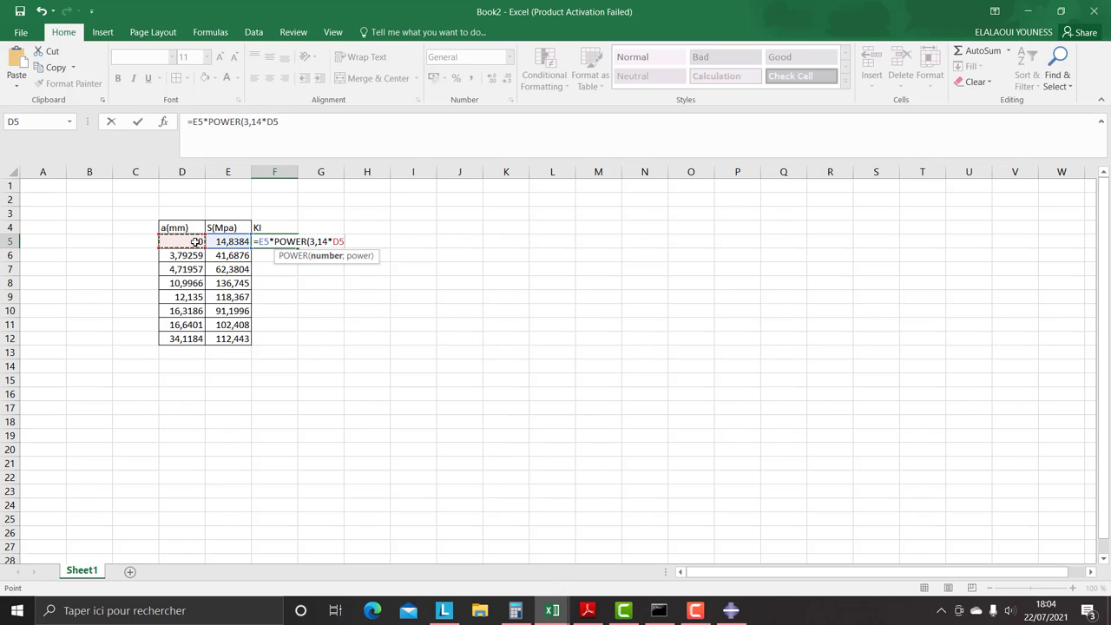
{"action": "key", "text": "Caps_Lock"}
{"action": "type", "text": "*"}
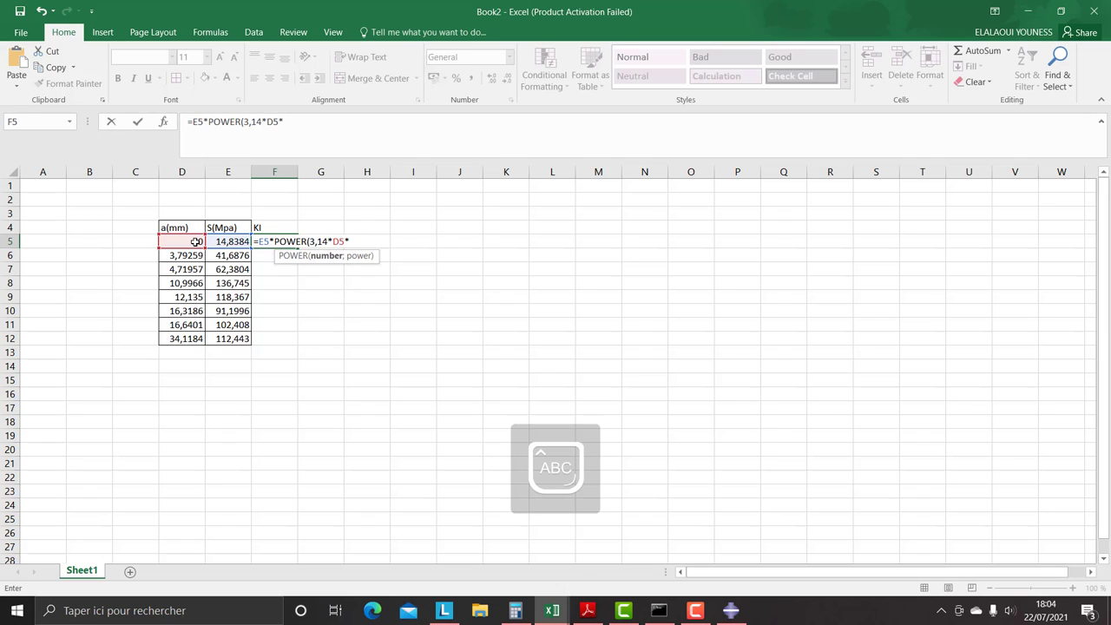
{"action": "type", "text": "0"}
{"action": "key", "text": "Caps_Lock"}
{"action": "type", "text": ","}
{"action": "key", "text": "Caps_Lock"}
{"action": "type", "text": "001"}
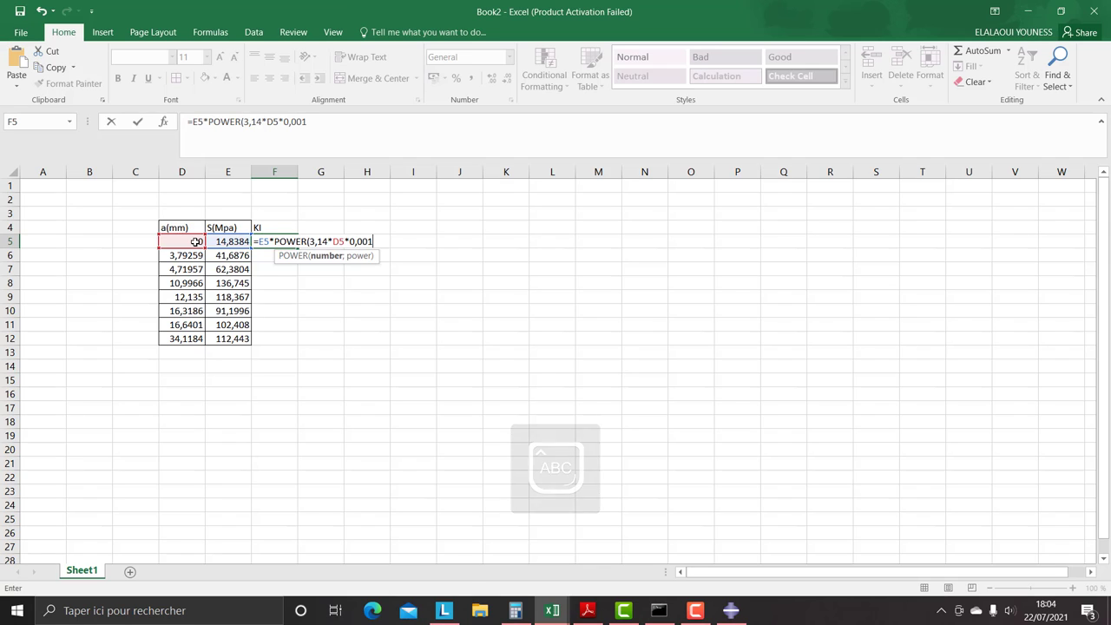
{"action": "key", "text": "Caps_Lock"}
{"action": "type", "text": "1"}
{"action": "type", "text": ";"}
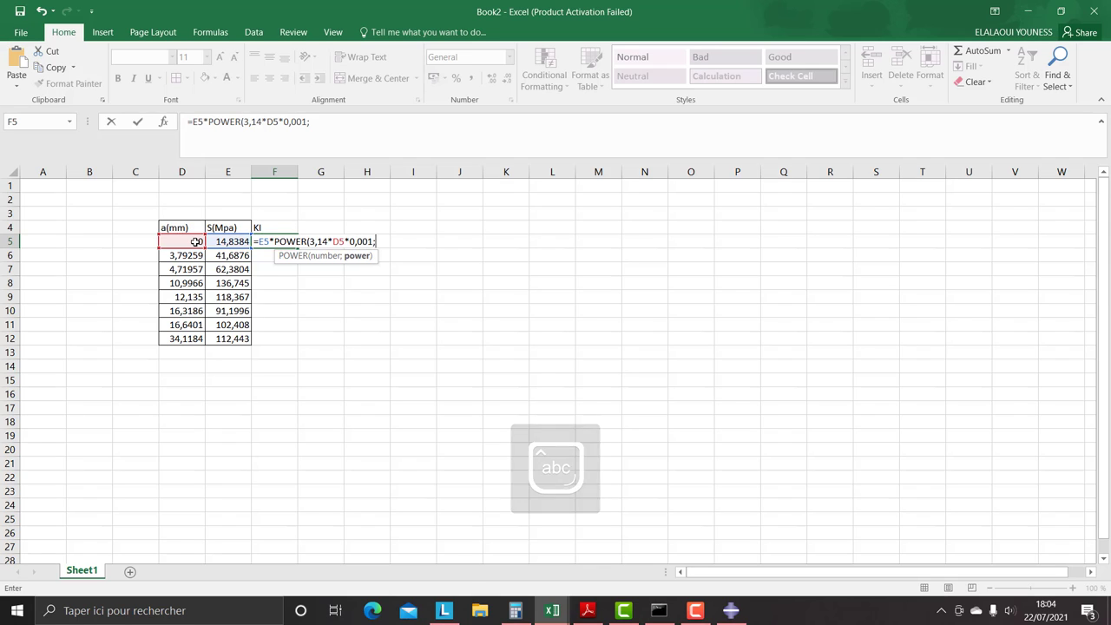
{"action": "type", "text": "0,"}
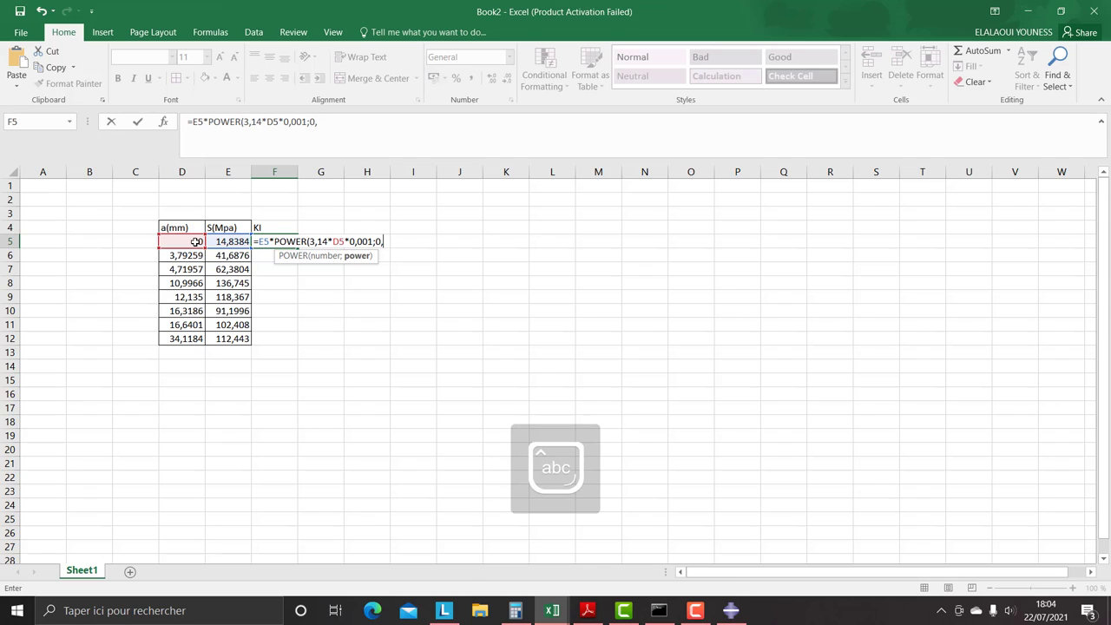
{"action": "type", "text": "5)"}
{"action": "key", "text": "Return"}
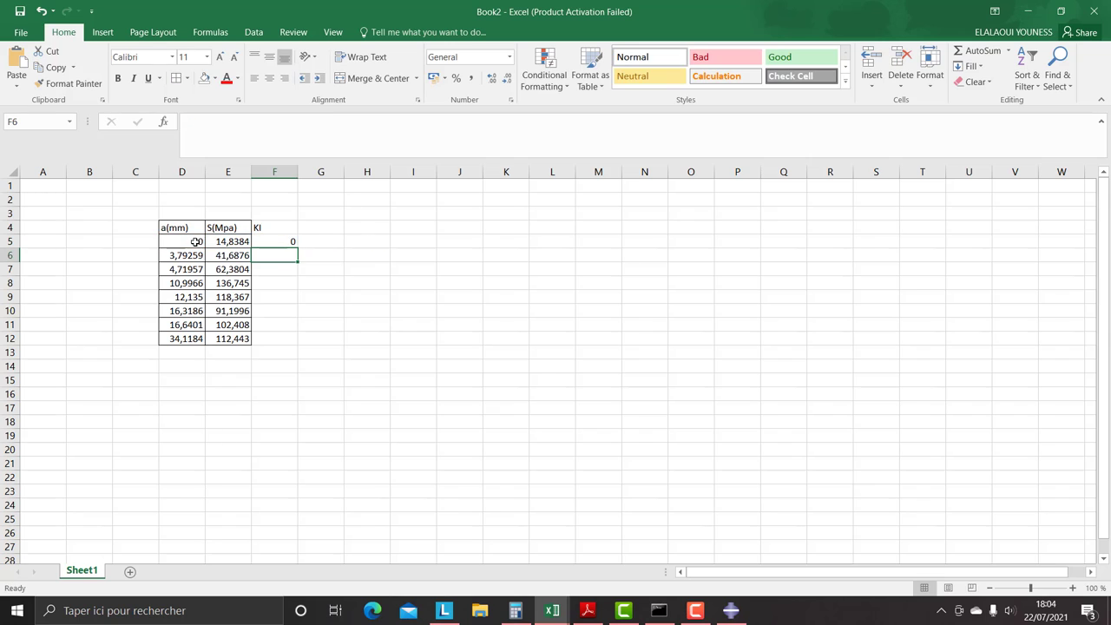
Fill the KI formula from F5 down to F12
{"action": "left_click", "coordinate": [295, 242]}
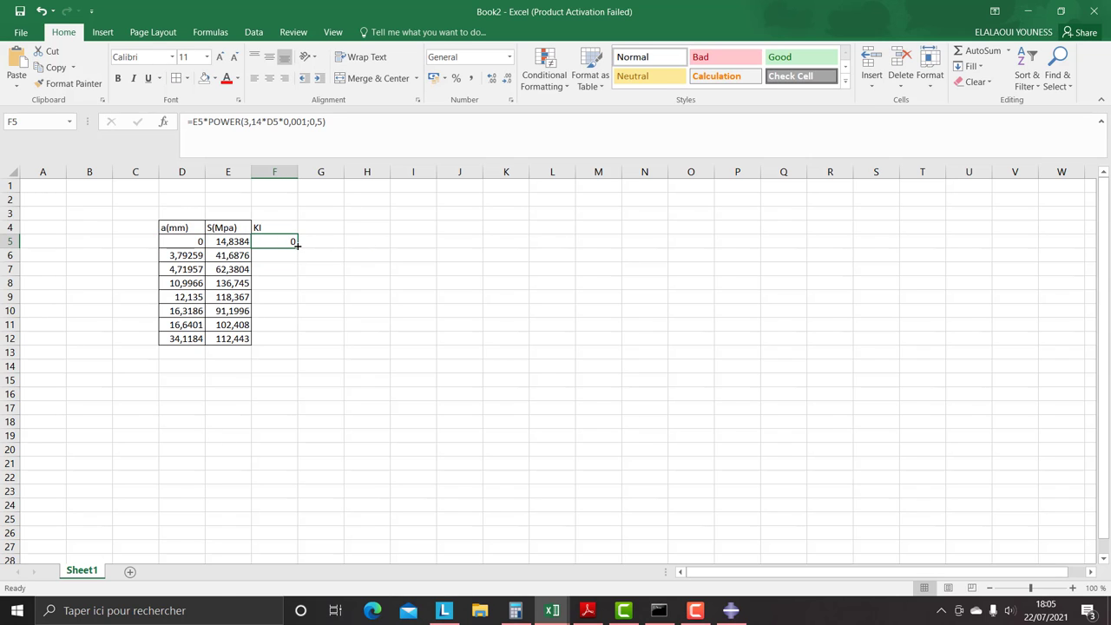
{"action": "left_click_drag", "start_coordinate": [297, 246], "coordinate": [291, 340]}
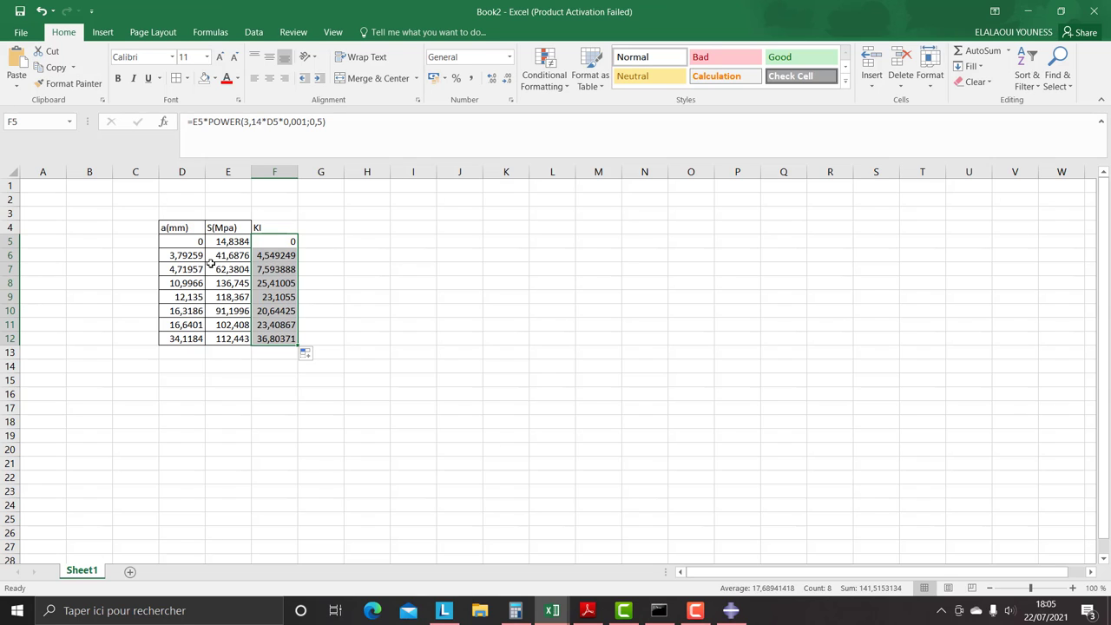
{"action": "left_click", "coordinate": [270, 296]}
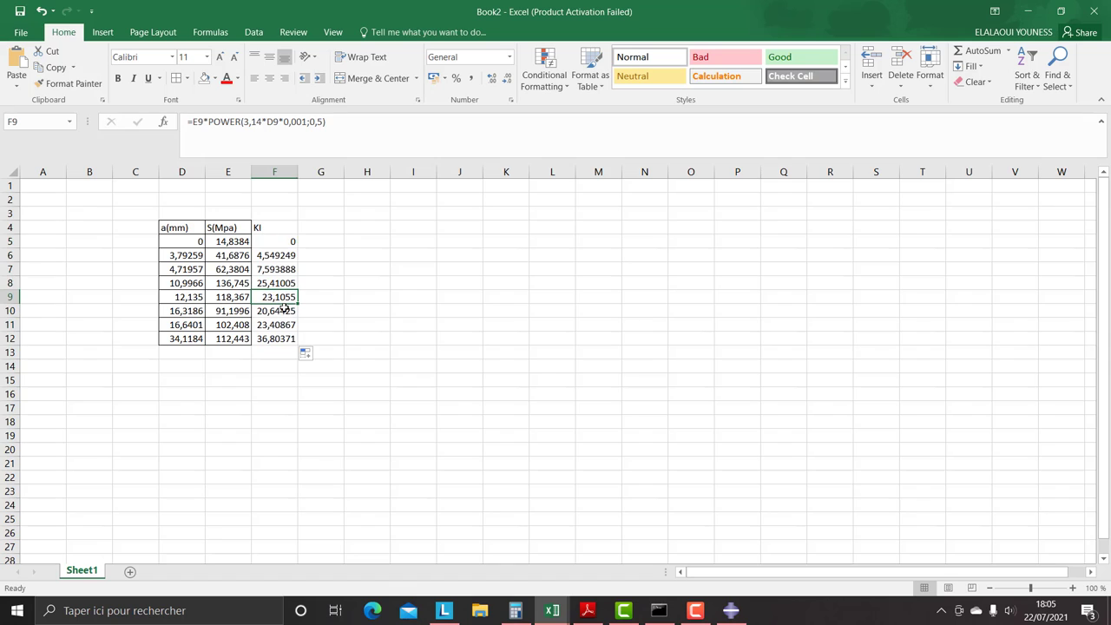
Mark the data in D9:F10 with red text and delete rows 9 and 10 from the worksheet
{"action": "left_click", "coordinate": [187, 298]}
{"action": "left_click_drag", "start_coordinate": [189, 298], "coordinate": [284, 316]}
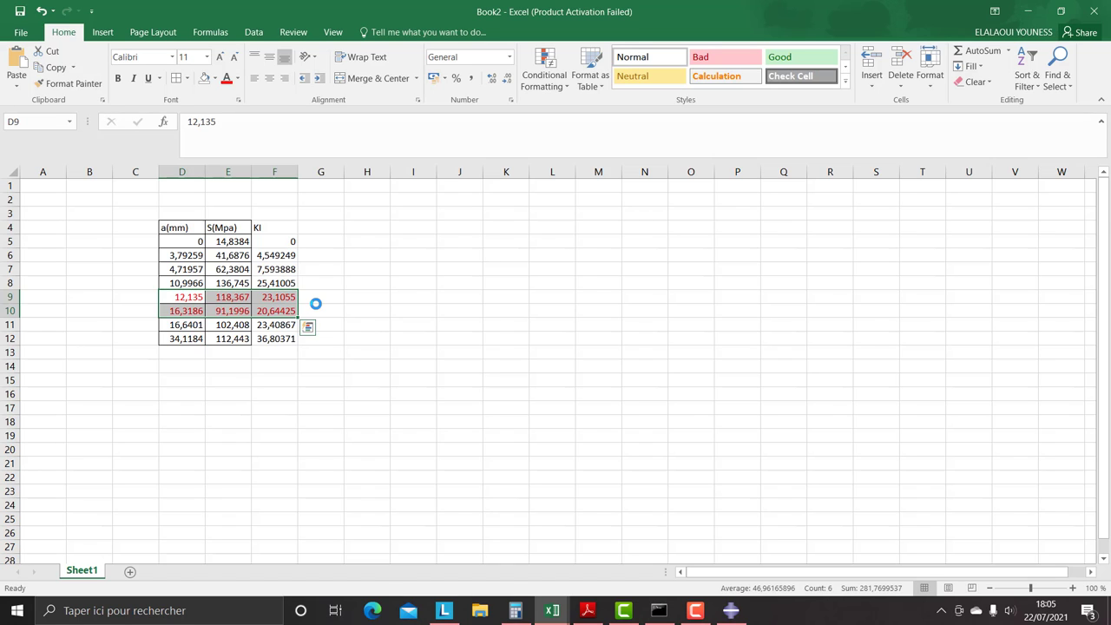
{"action": "left_click_drag", "start_coordinate": [9, 297], "coordinate": [14, 311]}
{"action": "right_click", "coordinate": [12, 310]}
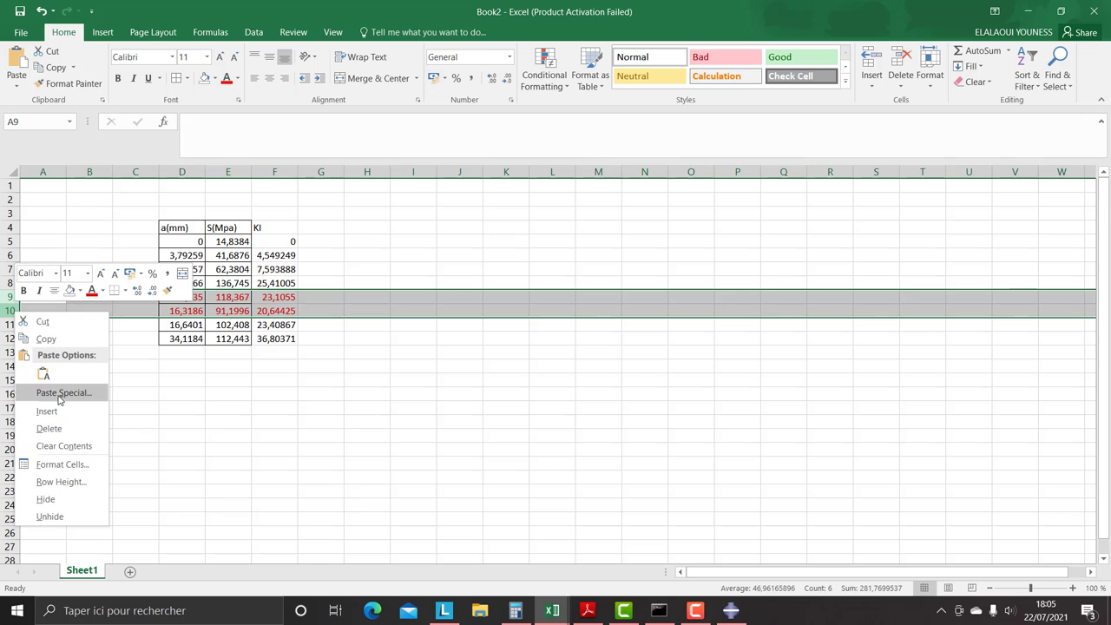
{"action": "left_click", "coordinate": [56, 427]}
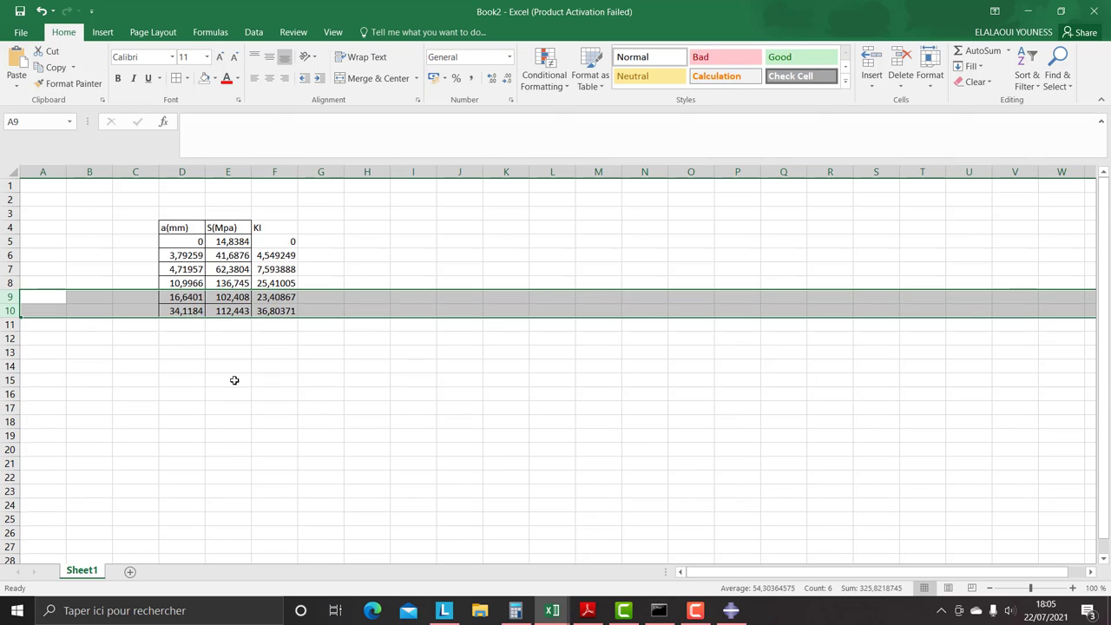
{"action": "left_click", "coordinate": [230, 379]}
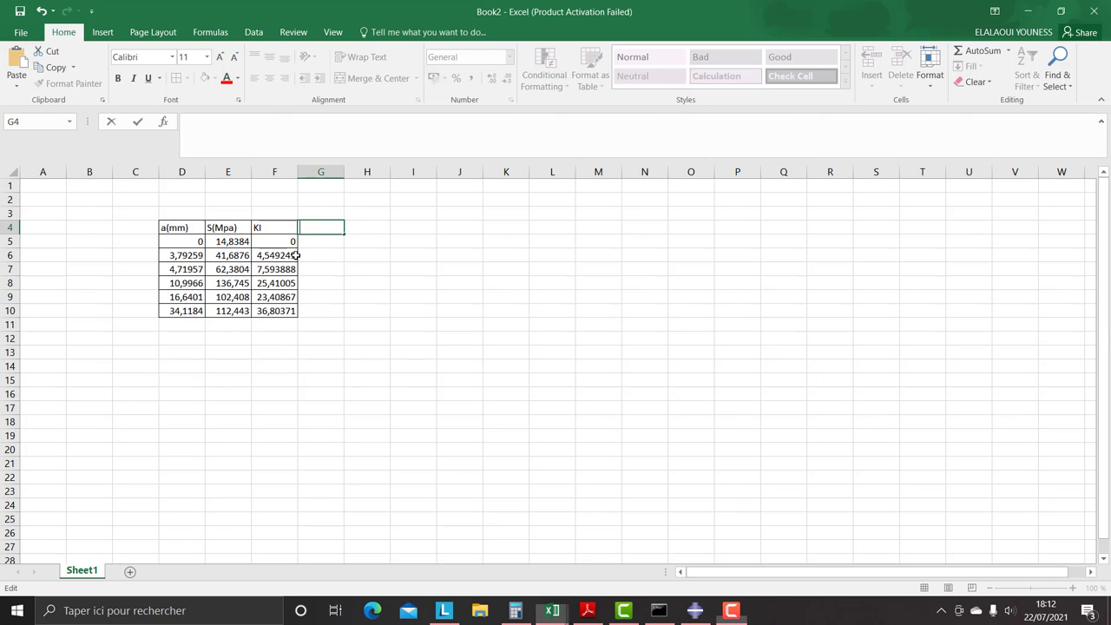
Add the column header N in cell G4 and enter 0 in cell G5 as its first value
{"action": "key", "text": "Caps_Lock"}
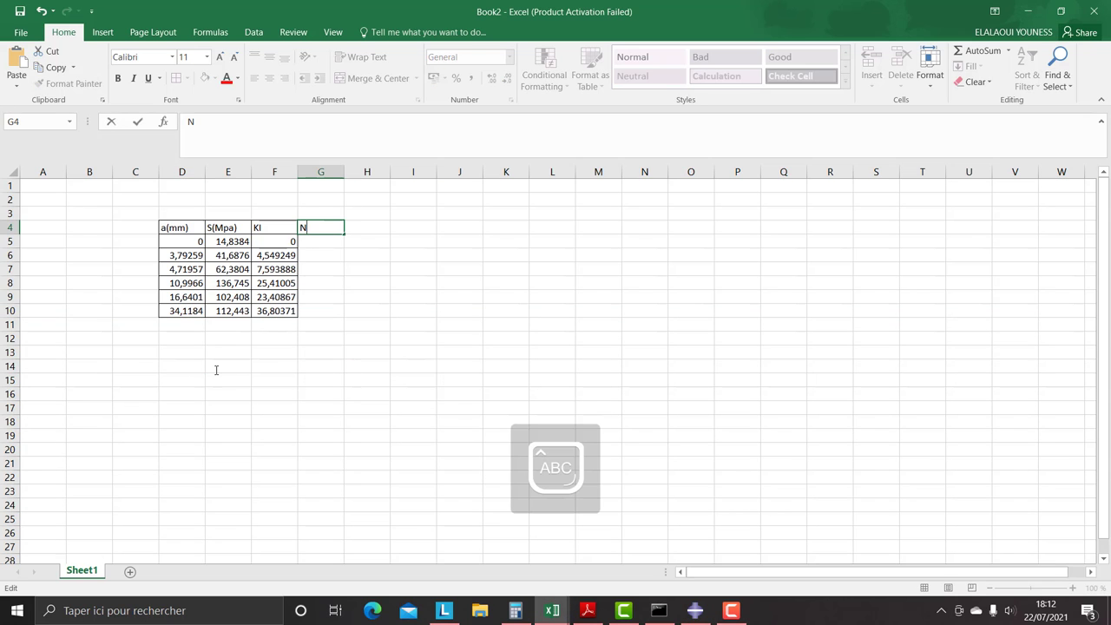
{"action": "type", "text": "N"}
{"action": "left_click", "coordinate": [315, 244]}
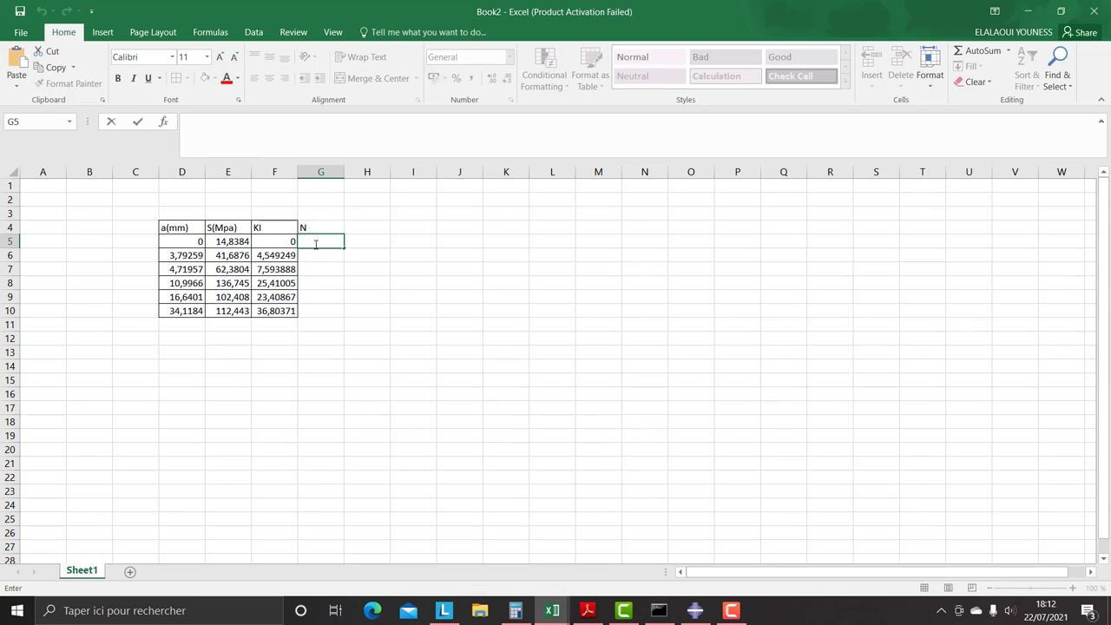
{"action": "type", "text": "0"}
{"action": "key", "text": "Return"}
Start the N formula in cell G6 with =0,001*(D6-D5)*(1/(
{"action": "key", "text": "Caps_Lock"}
{"action": "type", "text": "="}
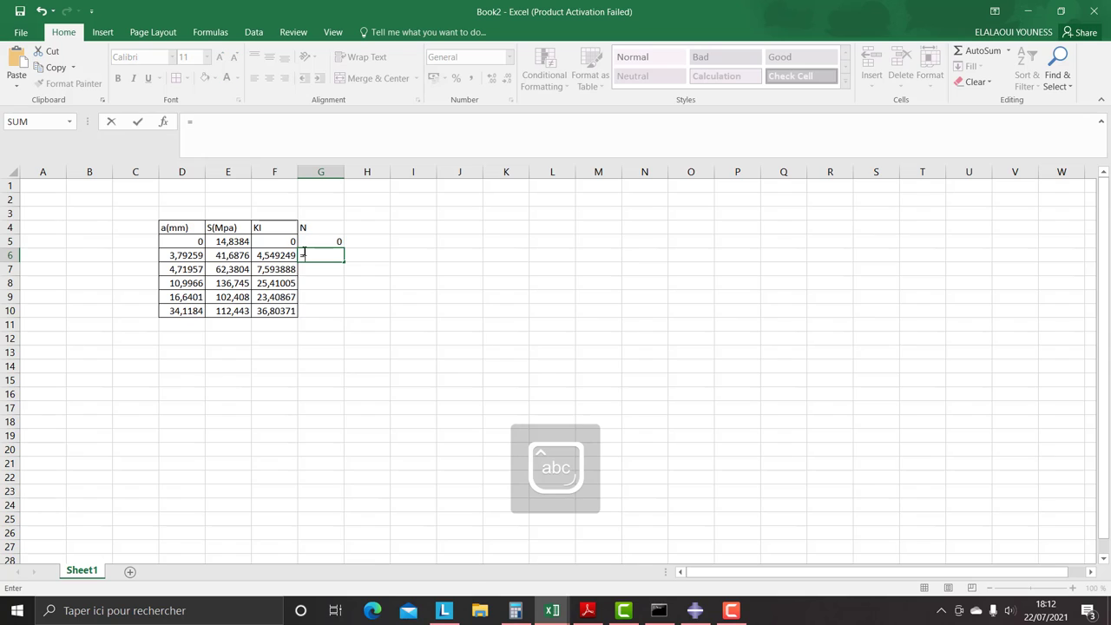
{"action": "type", "text": "0"}
{"action": "key", "text": "Caps_Lock"}
{"action": "type", "text": ","}
{"action": "key", "text": "Caps_Lock"}
{"action": "type", "text": "001*"}
{"action": "key", "text": "Caps_Lock"}
{"action": "type", "text": "("}
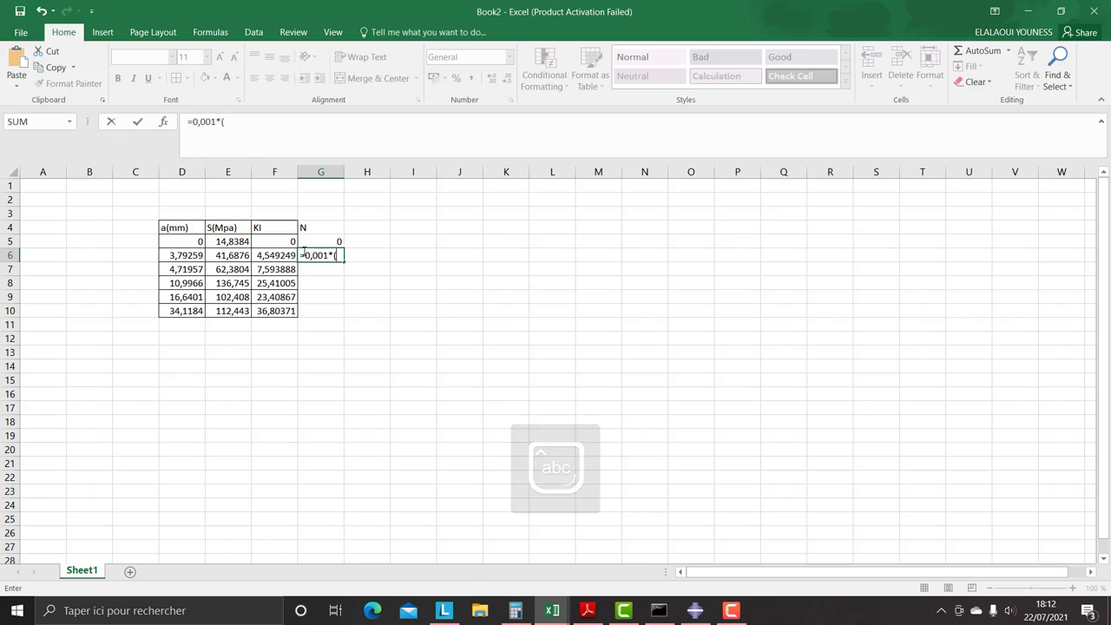
{"action": "left_click", "coordinate": [182, 255]}
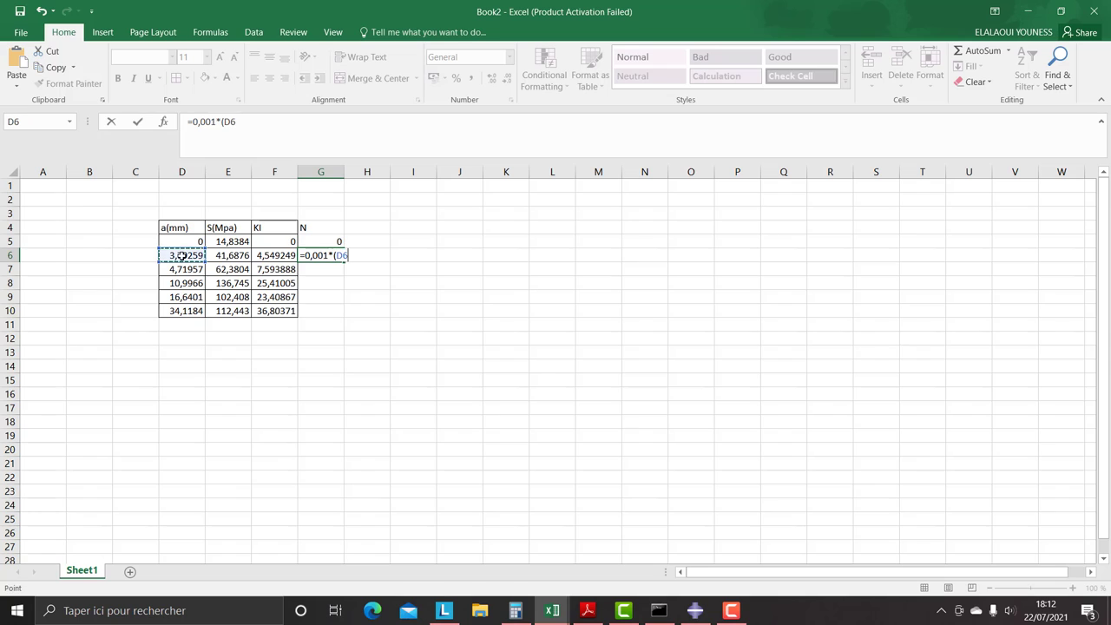
{"action": "key", "text": "Caps_Lock"}
{"action": "type", "text": "-"}
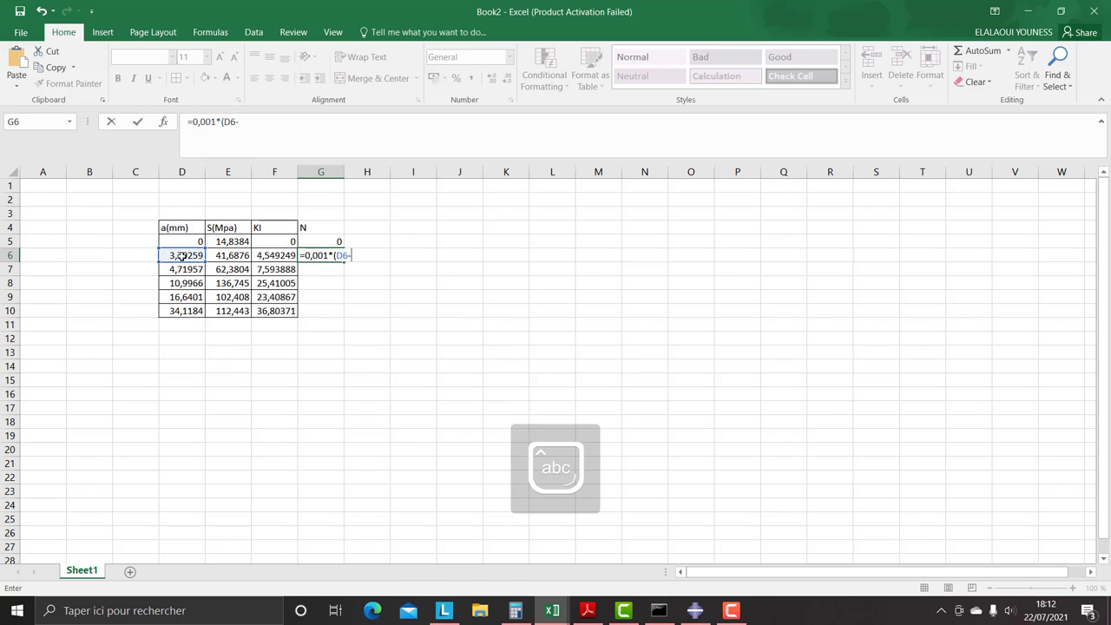
{"action": "left_click", "coordinate": [178, 242]}
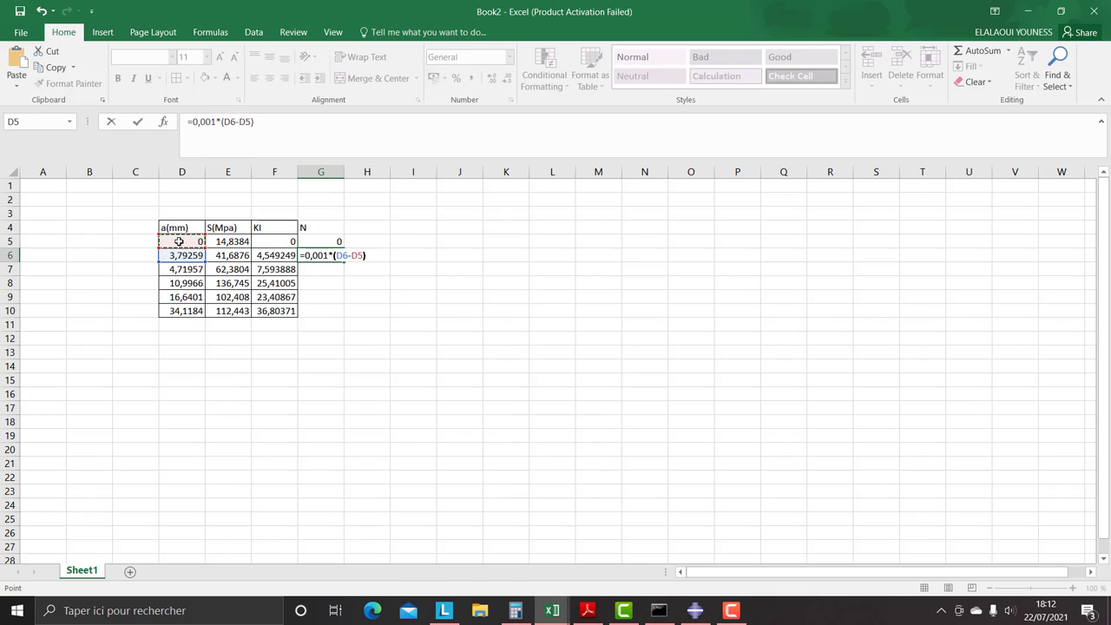
{"action": "type", "text": ")*("}
{"action": "key", "text": "Caps_Lock"}
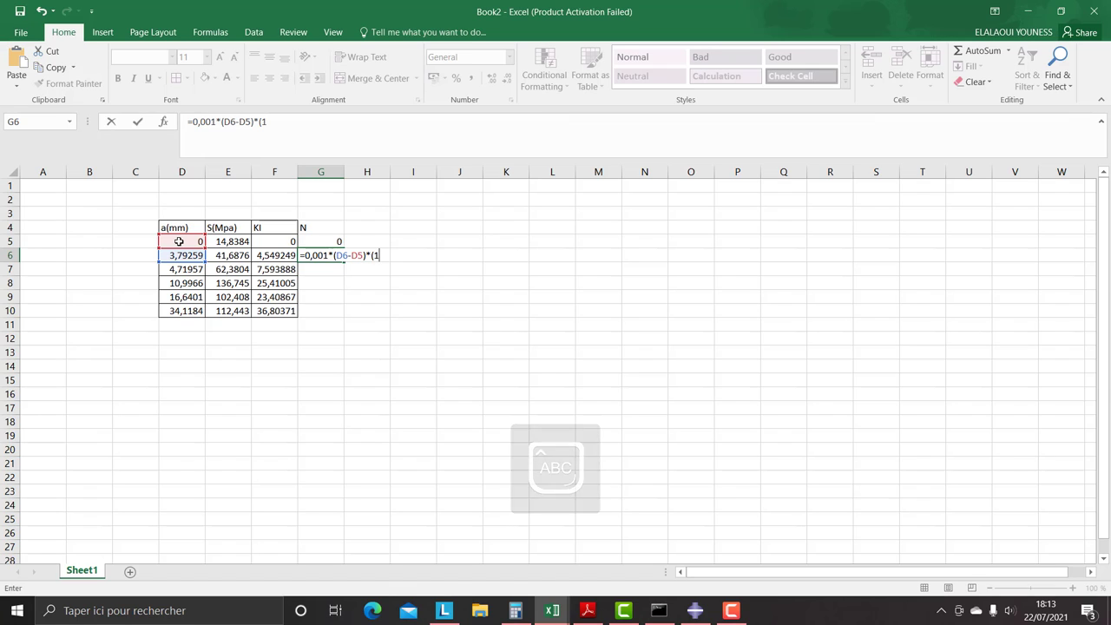
{"action": "key", "text": "Caps_Lock"}
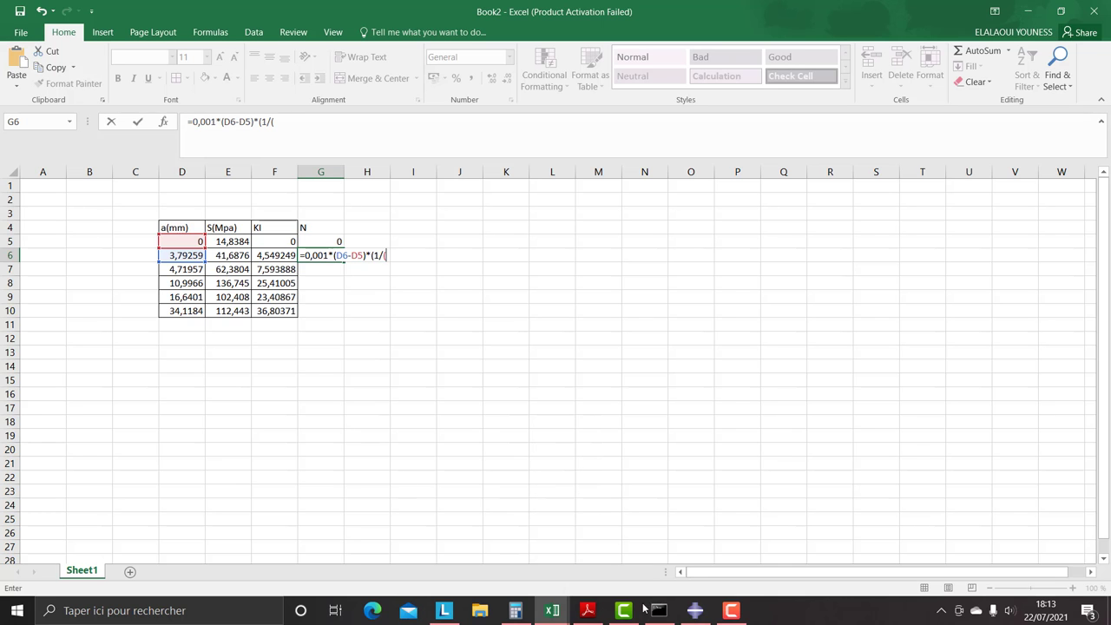
Continue the G6 formula with the coefficient 7,92e-10 followed by a multiplication sign
{"action": "mouse_move", "coordinate": [552, 610]}
{"action": "mouse_move", "coordinate": [469, 542]}
{"action": "left_click", "coordinate": [288, 127]}
{"action": "key", "text": "Caps_Lock"}
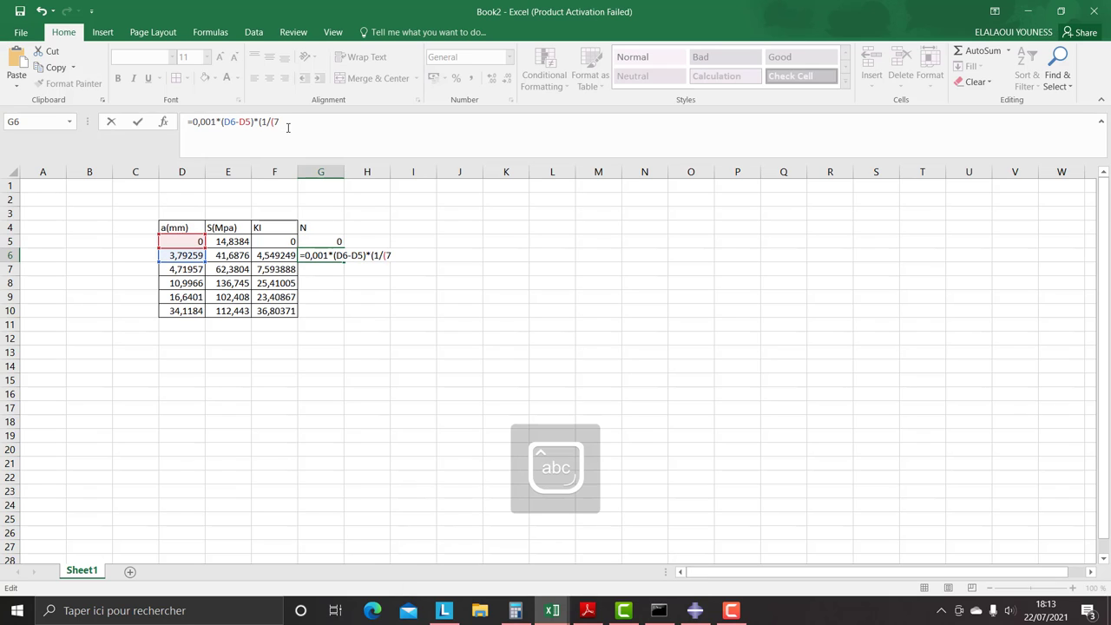
{"action": "type", "text": ",92"}
{"action": "key", "text": "Caps_Lock"}
{"action": "type", "text": "e-"}
{"action": "key", "text": "Caps_Lock"}
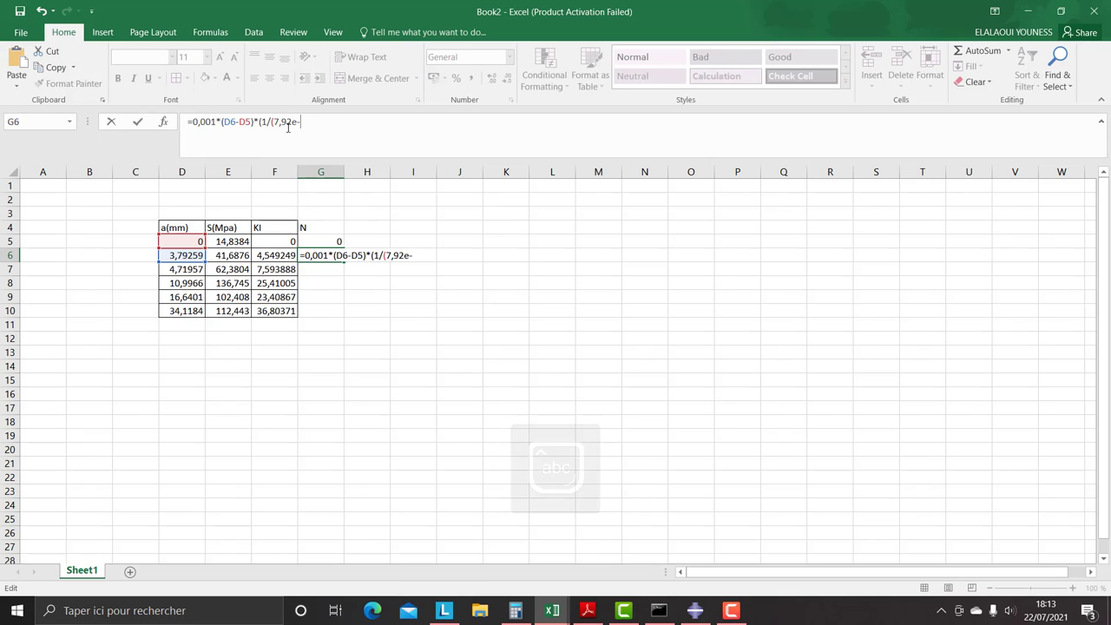
{"action": "type", "text": "1"}
{"action": "type", "text": "0"}
{"action": "key", "text": "Caps_Lock"}
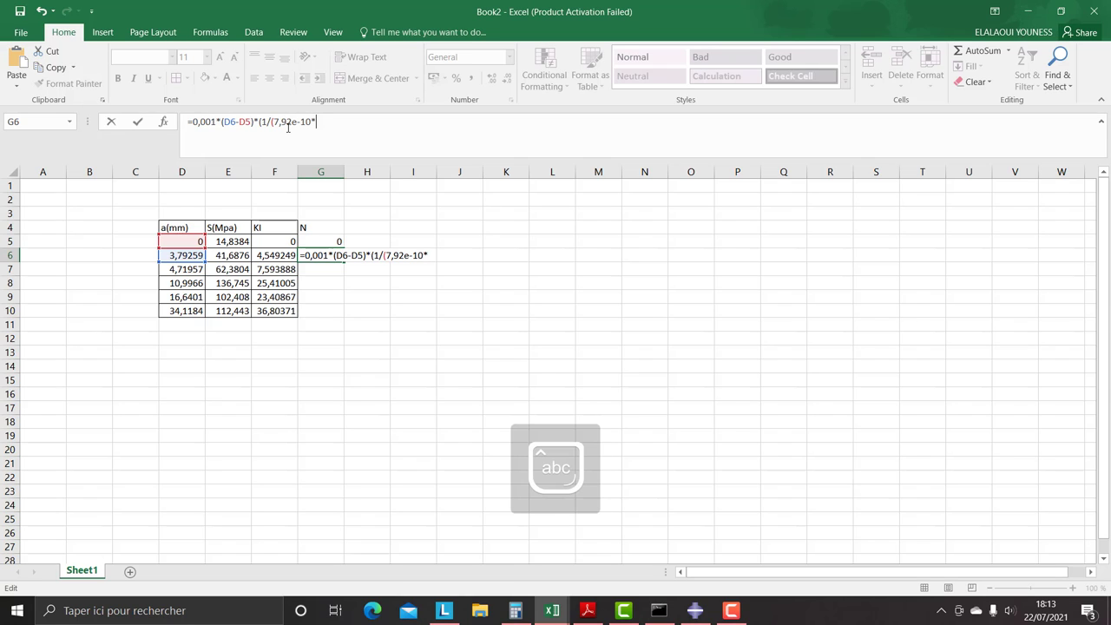
Complete the first fraction of the G6 formula by adding POWER(F6;2,7))
{"action": "key", "text": "Caps_Lock"}
{"action": "type", "text": "*POWER"}
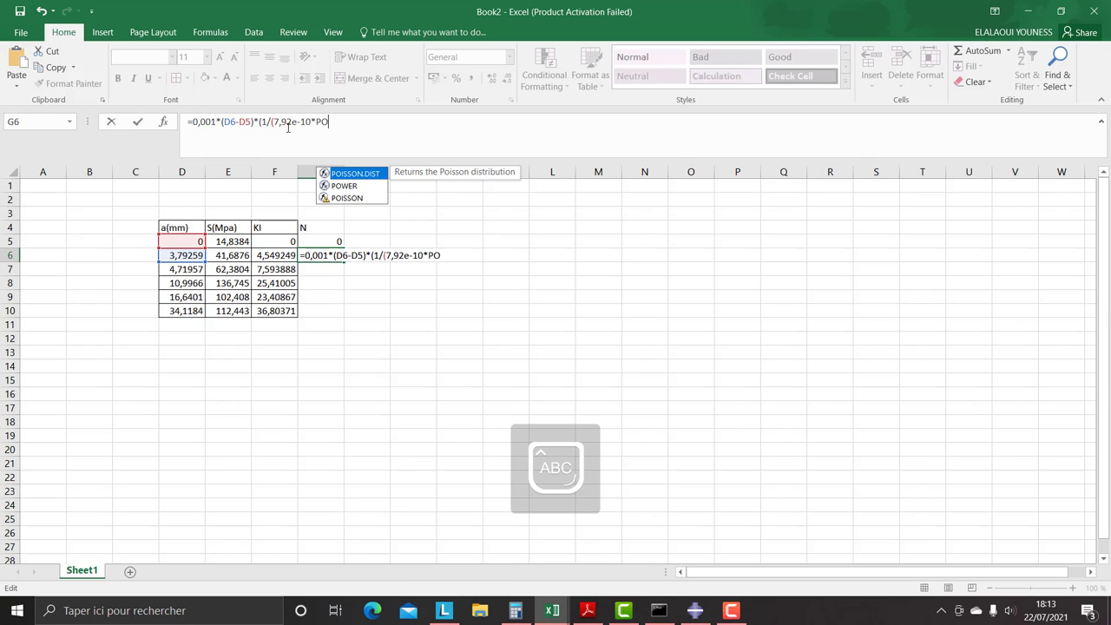
{"action": "key", "text": "Caps_Lock"}
{"action": "type", "text": "("}
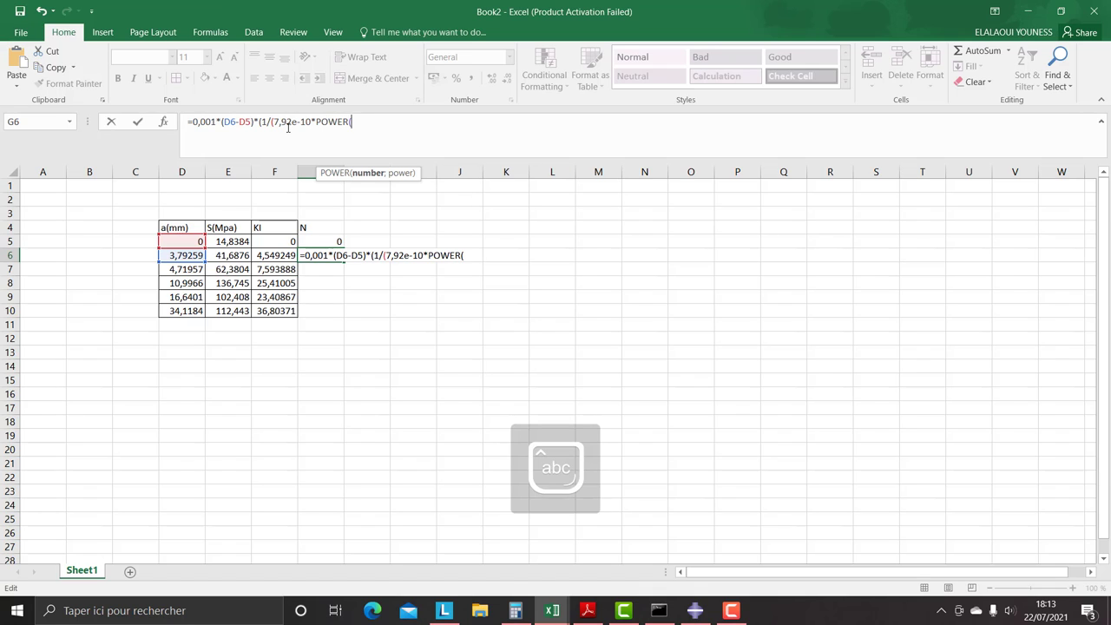
{"action": "left_click", "coordinate": [271, 255]}
{"action": "key", "text": "Caps_Lock"}
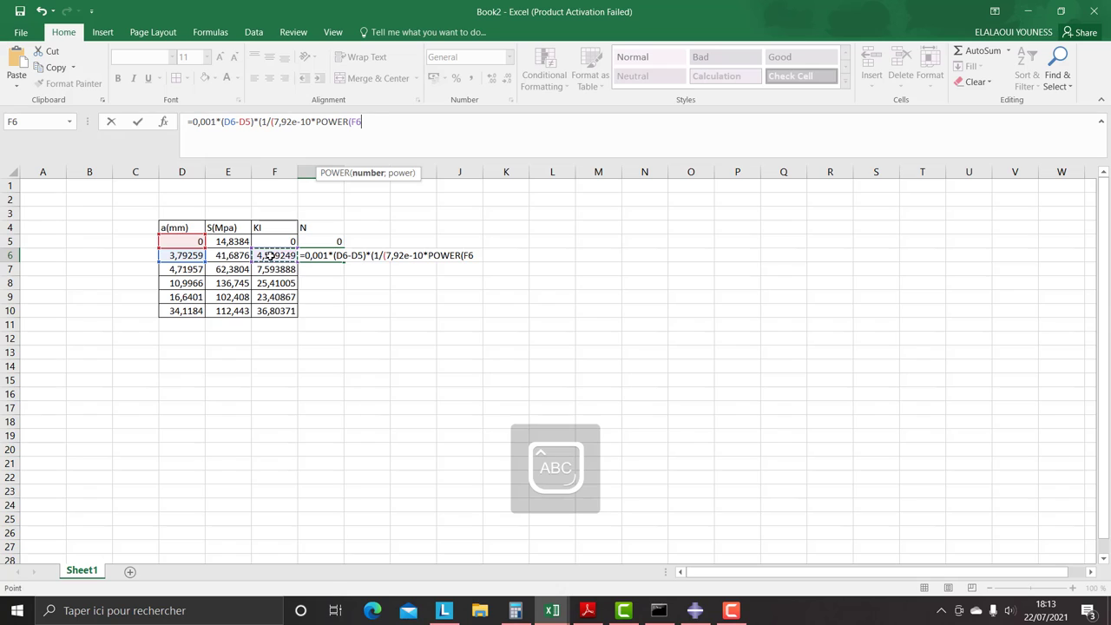
{"action": "type", "text": ";2,"}
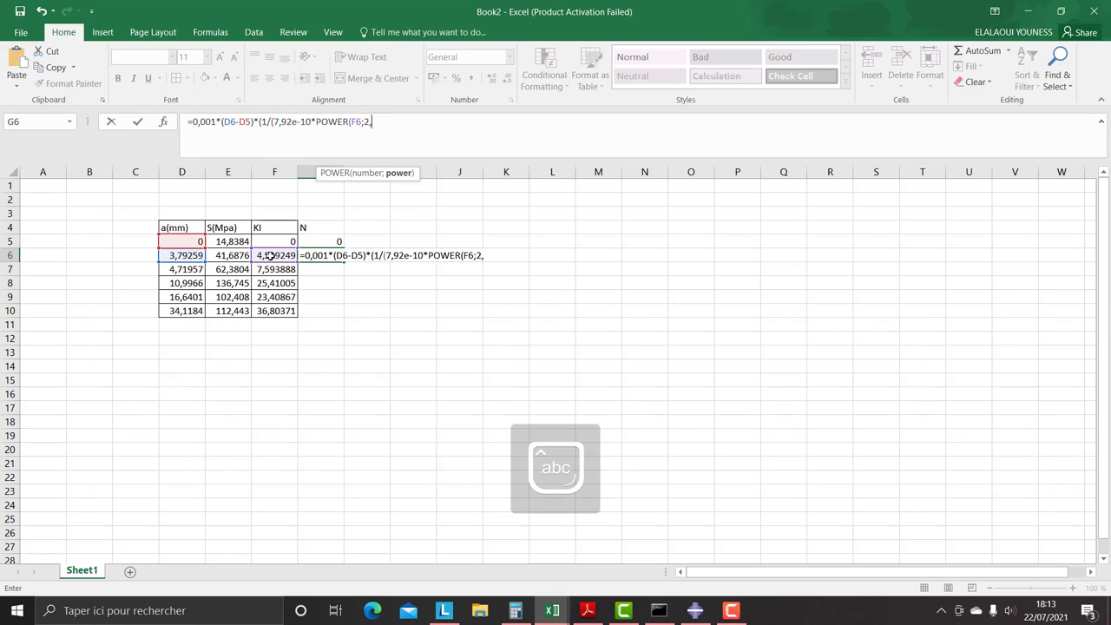
{"action": "key", "text": "Caps_Lock"}
{"action": "type", "text": ",7)"}
{"action": "key", "text": "Caps_Lock"}
{"action": "type", "text": ")"}
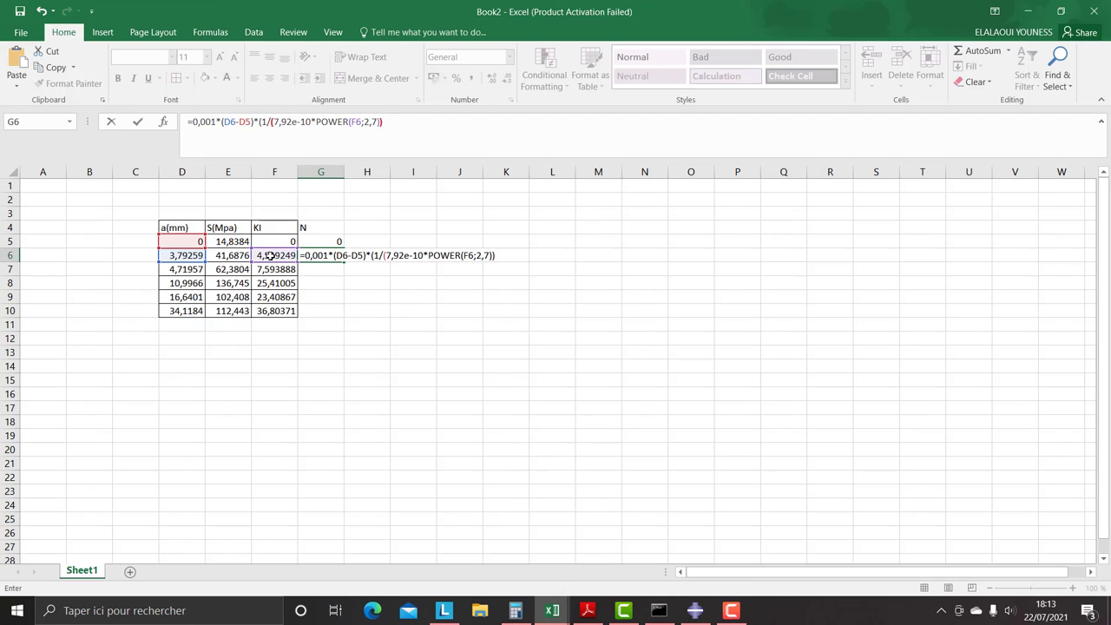
Add a plus sign and a copy of the term 1/(7,92e-10*POWER(F6;2,7)) to the G6 formula, then close the outer parenthesis
{"action": "key", "text": "Caps_Lock"}
{"action": "left_click_drag", "start_coordinate": [384, 122], "coordinate": [269, 124]}
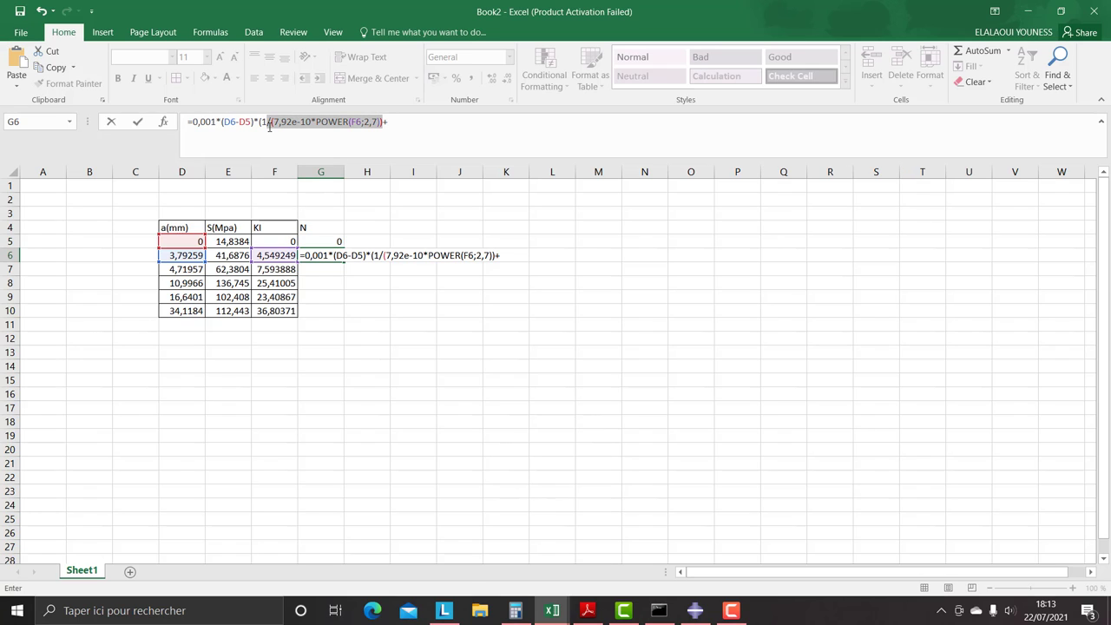
{"action": "left_click", "coordinate": [266, 121]}
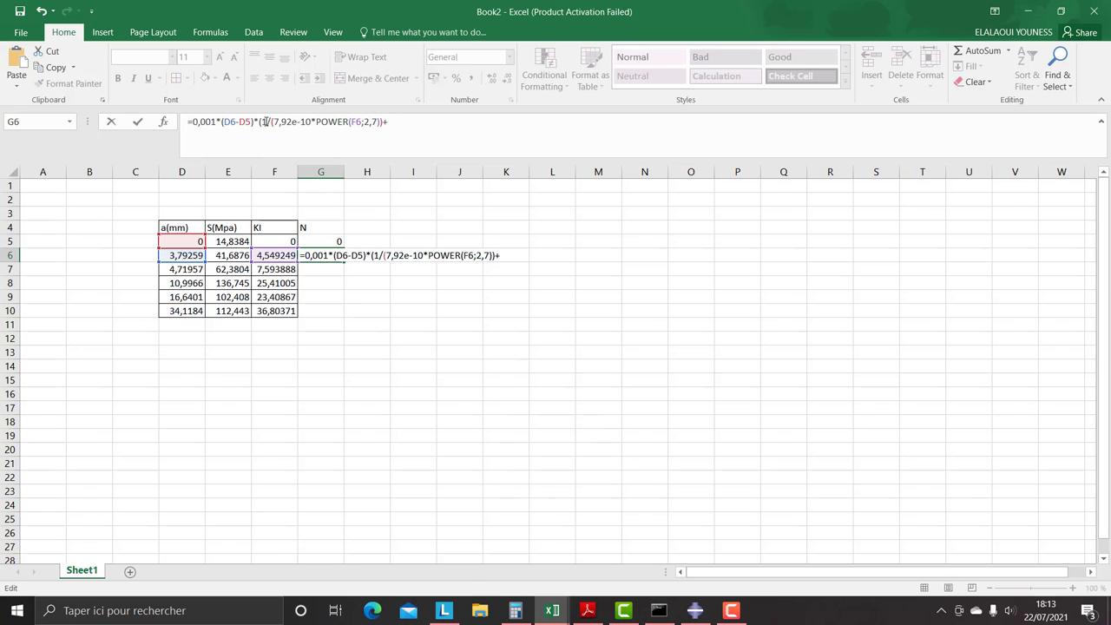
{"action": "left_click_drag", "start_coordinate": [261, 122], "coordinate": [391, 117]}
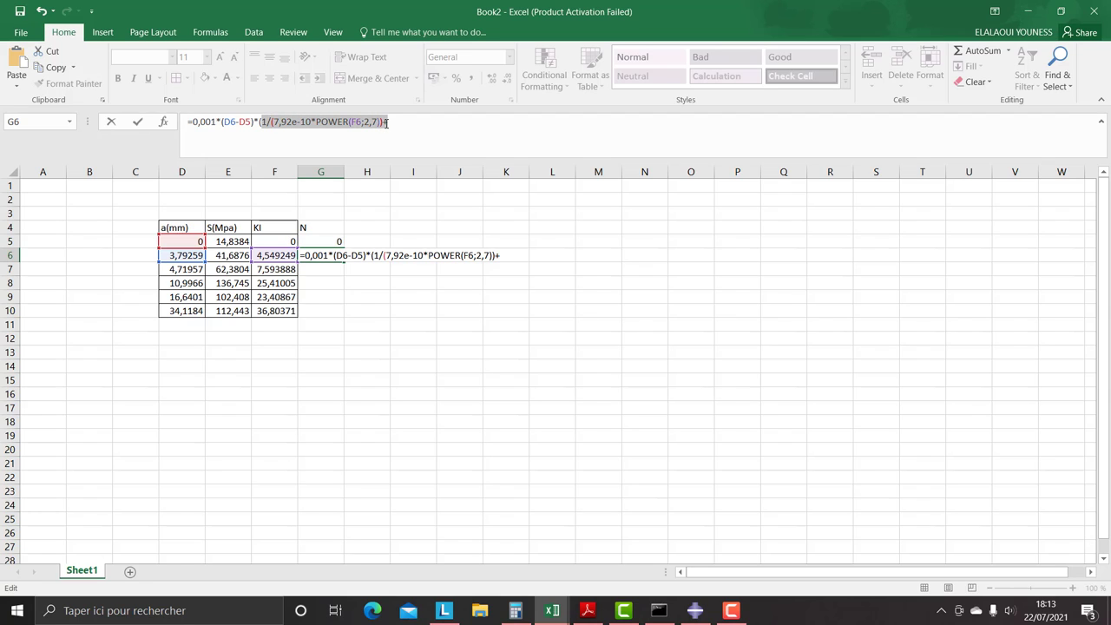
{"action": "right_click", "coordinate": [384, 121]}
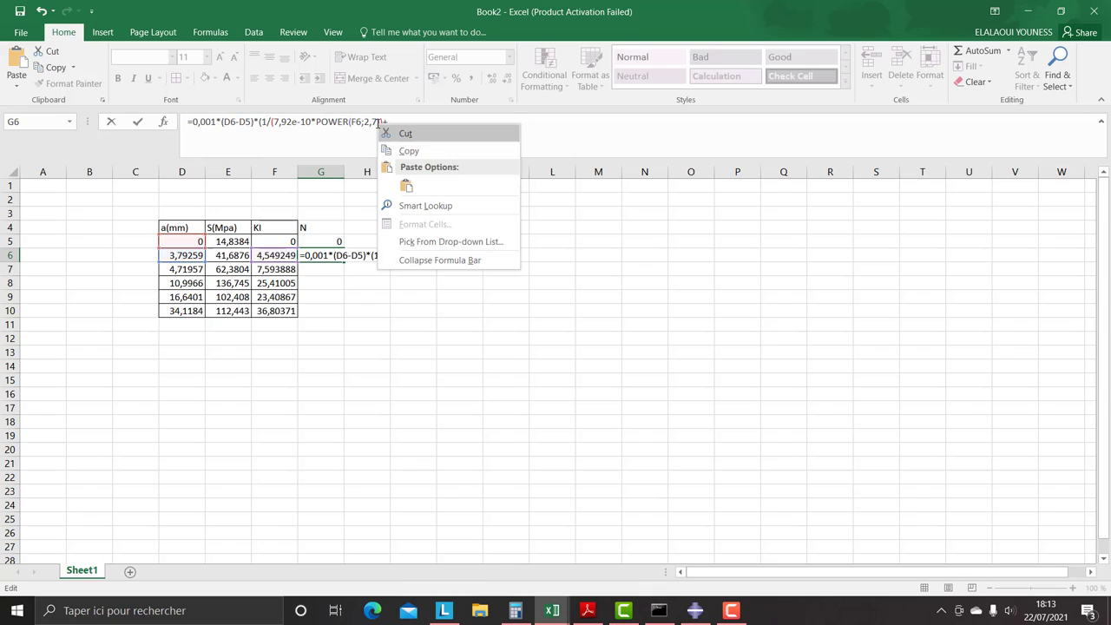
{"action": "left_click", "coordinate": [408, 148]}
{"action": "left_click", "coordinate": [405, 118]}
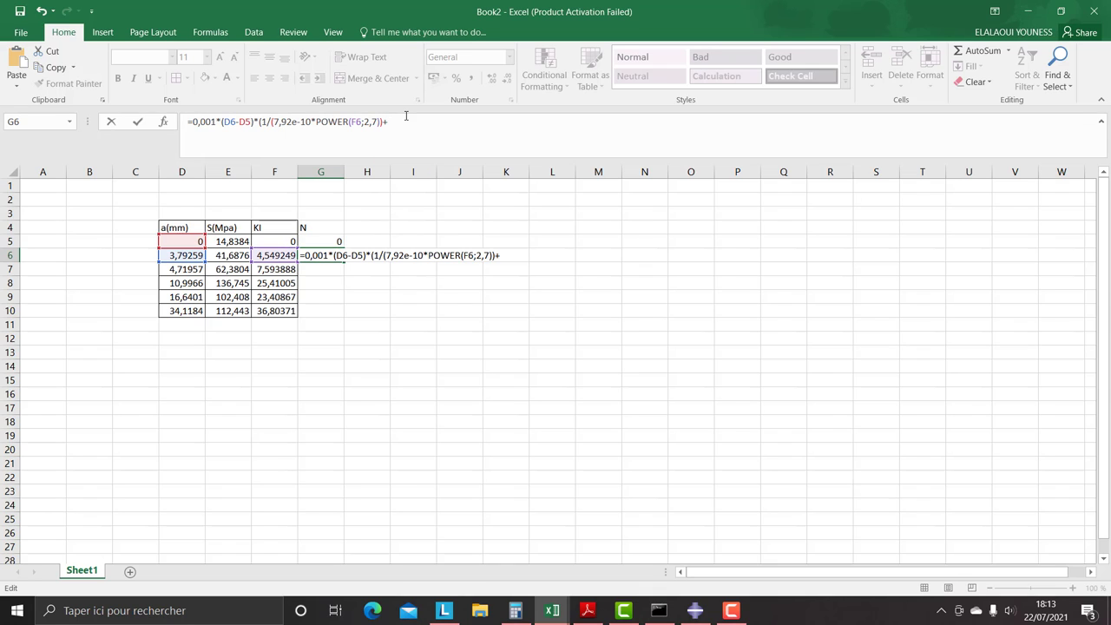
{"action": "key", "text": "ctrl+v"}
{"action": "type", "text": "°"}
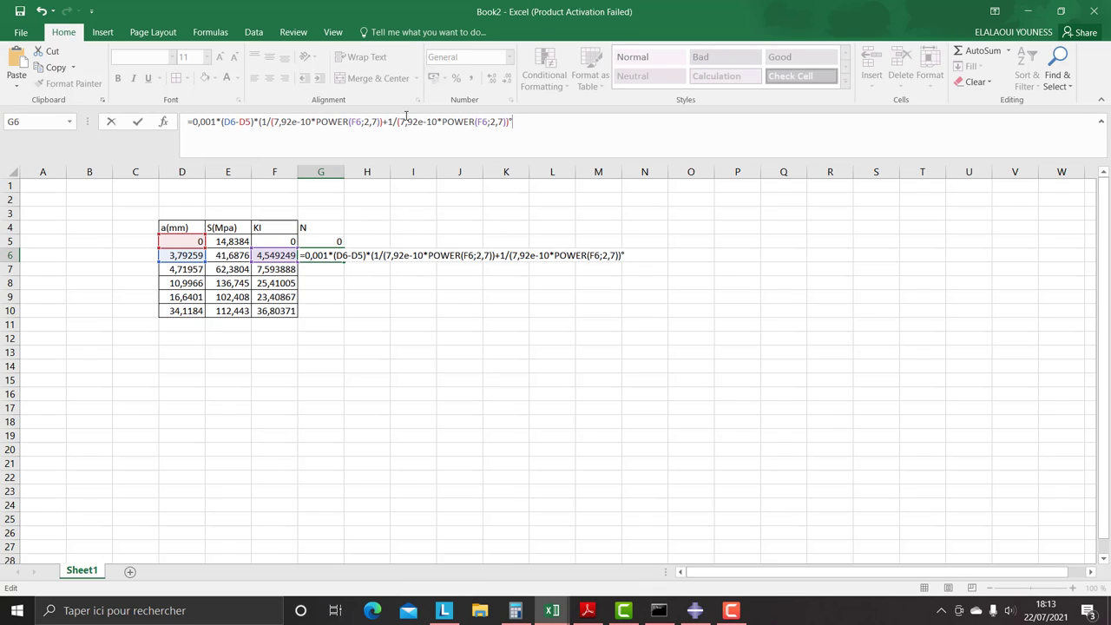
{"action": "key", "text": "BackSpace"}
{"action": "key", "text": "Caps_Lock"}
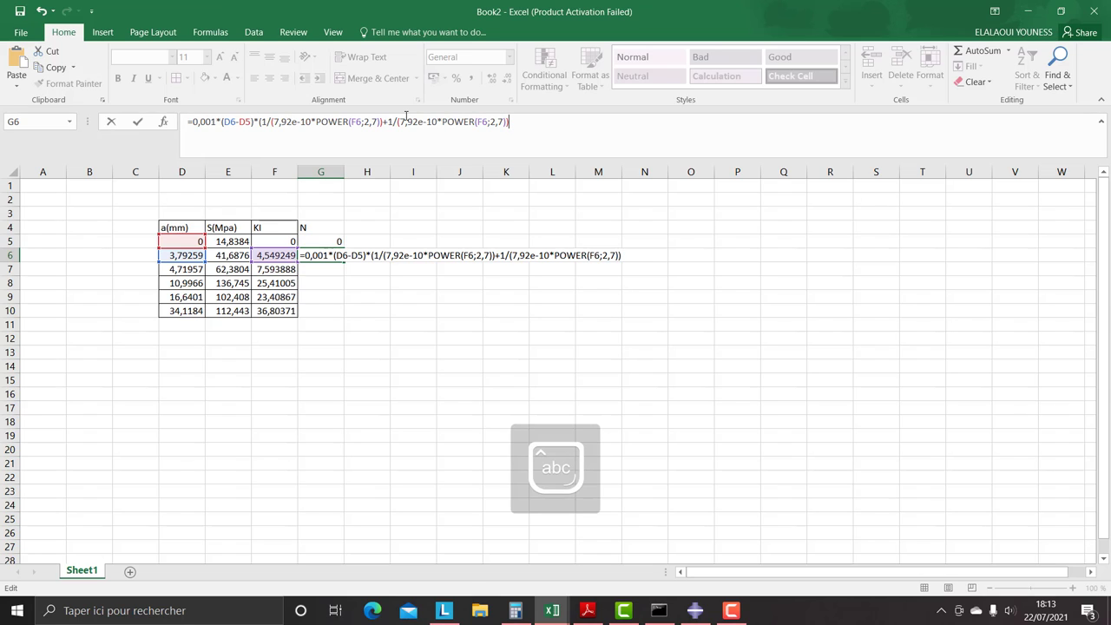
{"action": "type", "text": ")"}
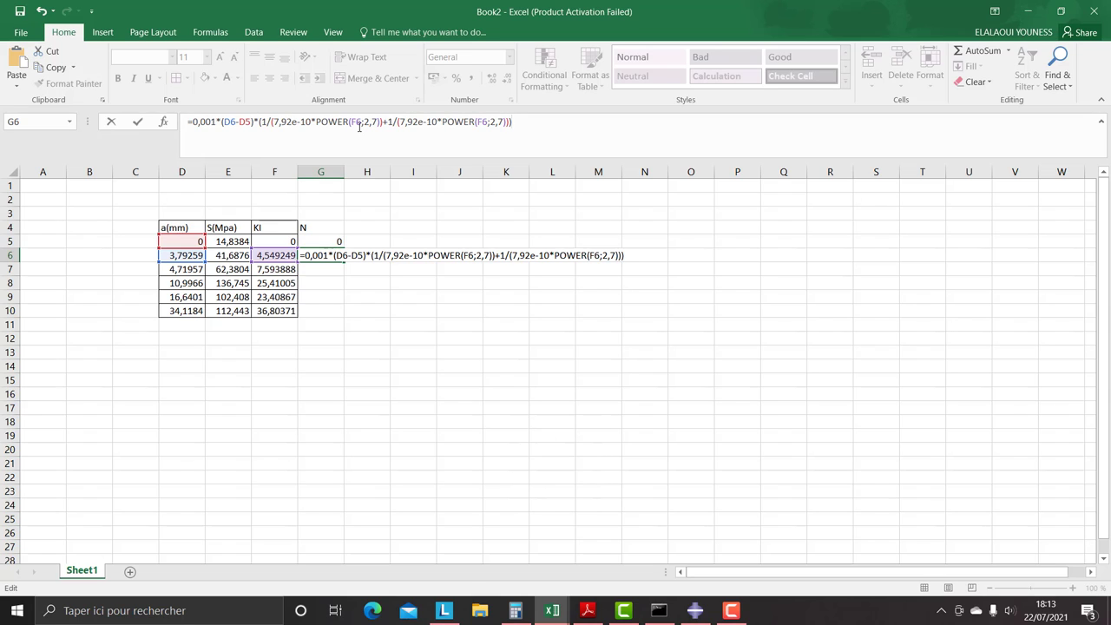
Change the reference in the first POWER term from F6 to F5 and enter the formula in G6
{"action": "left_click", "coordinate": [359, 123]}
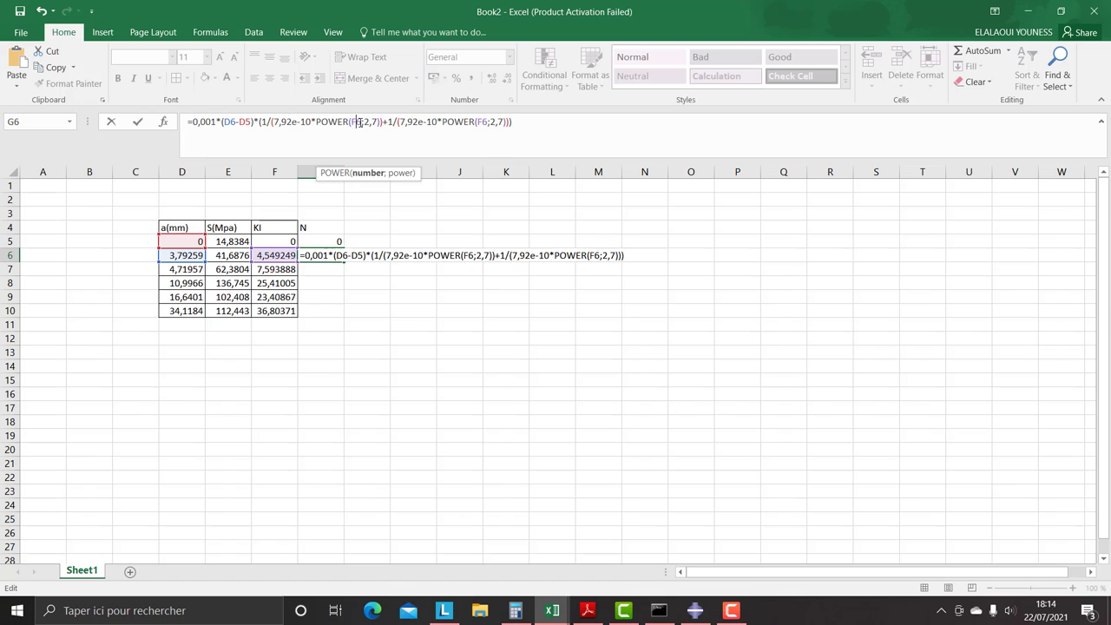
{"action": "key", "text": "Delete"}
{"action": "key", "text": "Caps_Lock"}
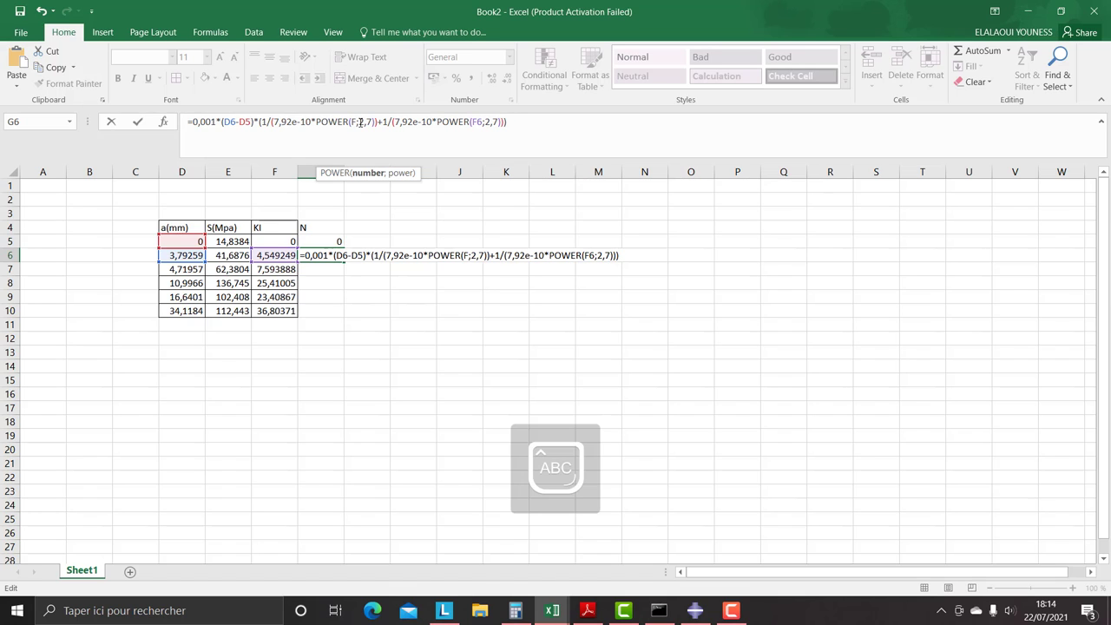
{"action": "type", "text": "5"}
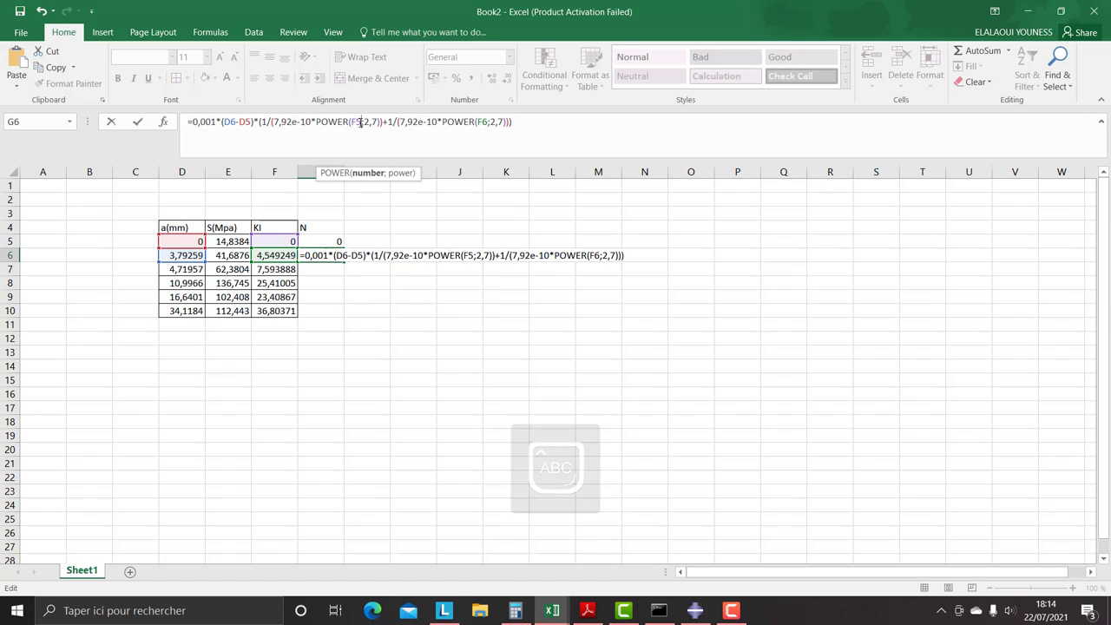
{"action": "key", "text": "Return"}
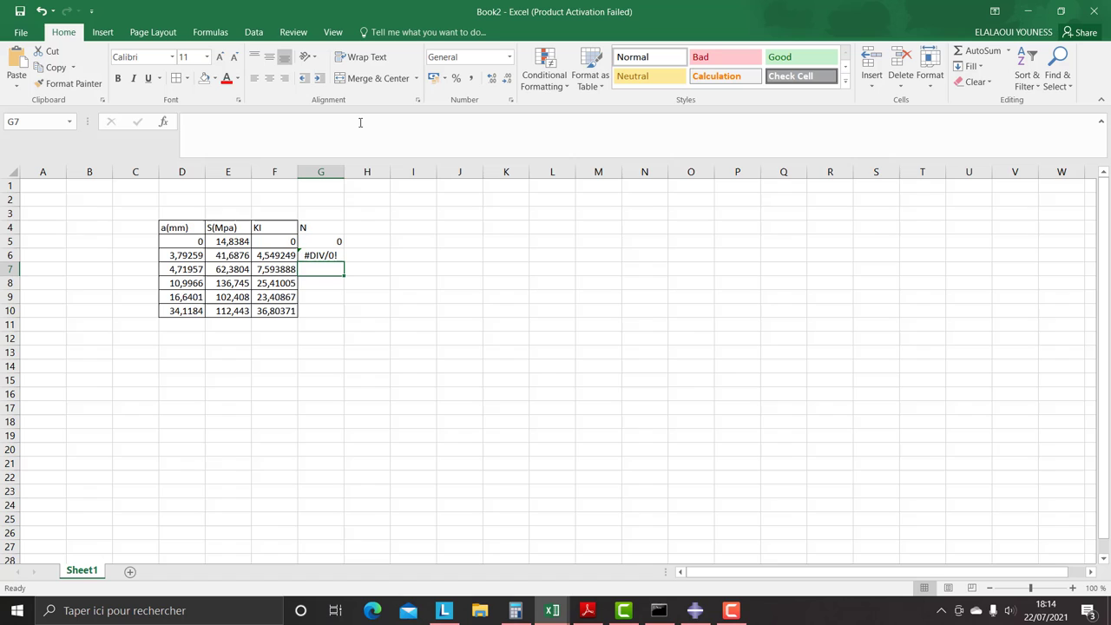
Fill the N formula from G6 down to G10
{"action": "double_click", "coordinate": [323, 255]}
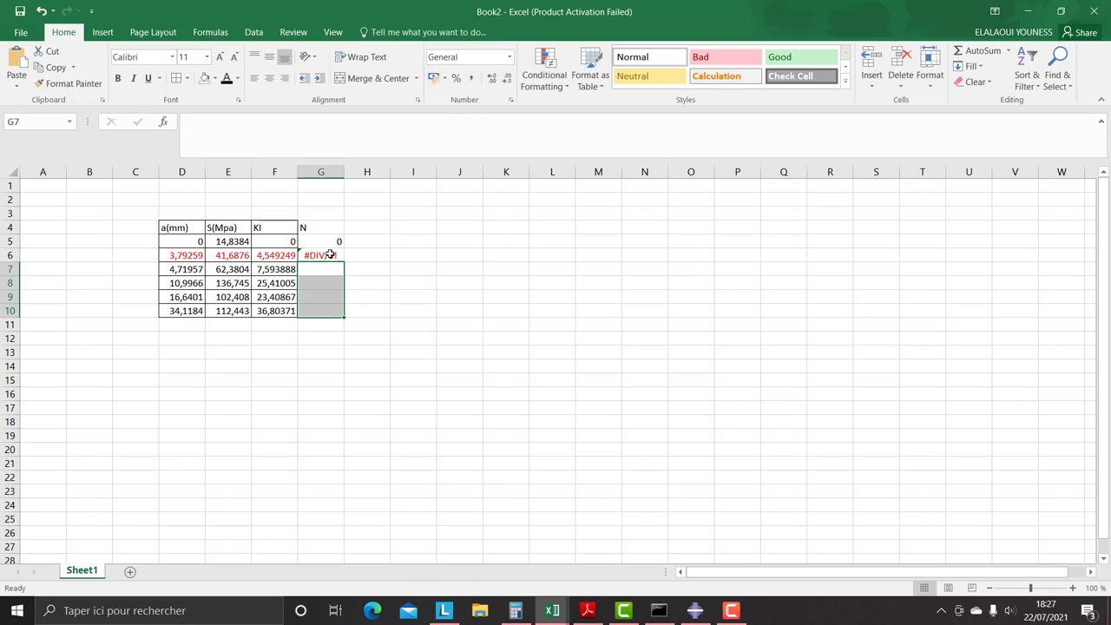
{"action": "left_click_drag", "start_coordinate": [324, 255], "coordinate": [322, 310]}
{"action": "left_click", "coordinate": [326, 255]}
{"action": "left_click_drag", "start_coordinate": [342, 263], "coordinate": [341, 316]}
Set the text colour of the N values in G7:G10 to black
{"action": "left_click_drag", "start_coordinate": [323, 269], "coordinate": [334, 298]}
{"action": "left_click", "coordinate": [226, 77]}
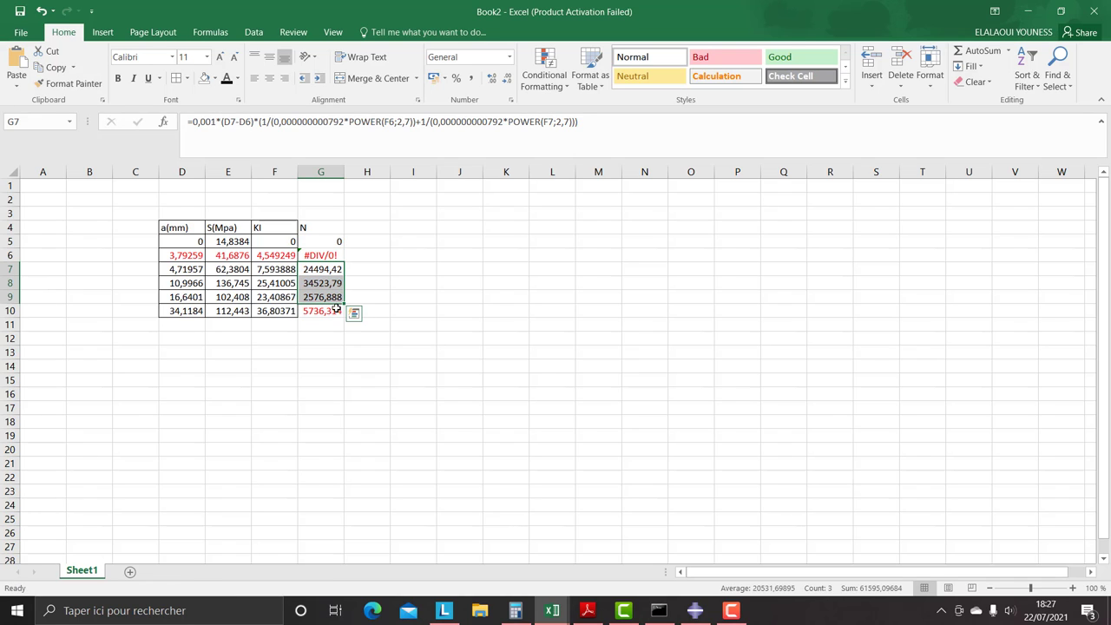
{"action": "left_click", "coordinate": [319, 319]}
{"action": "left_click", "coordinate": [317, 306]}
{"action": "left_click", "coordinate": [225, 77]}
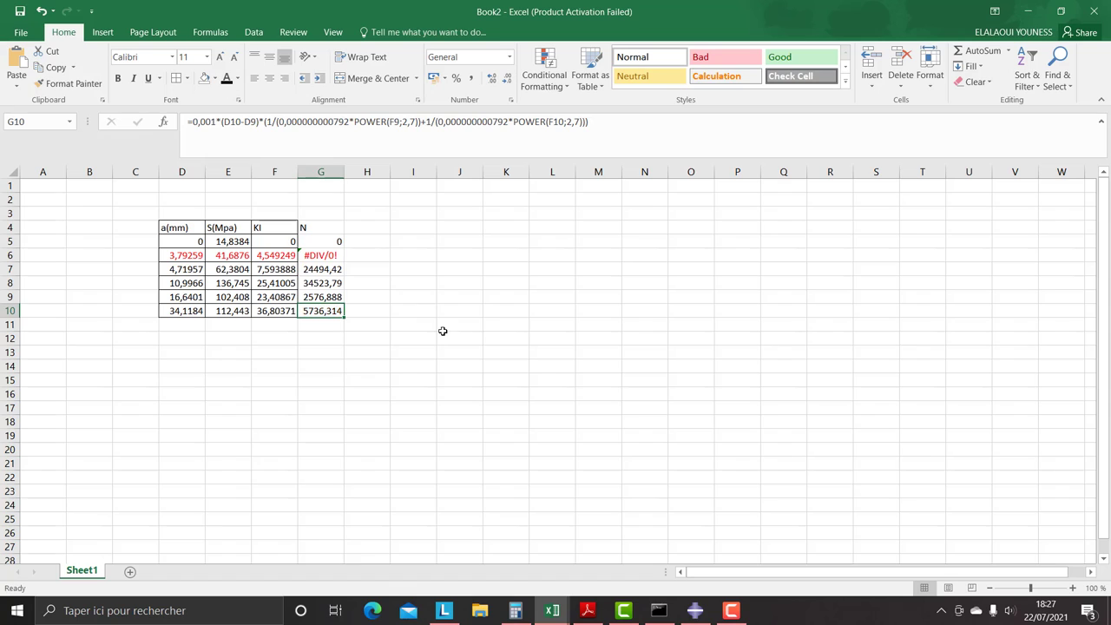
{"action": "left_click", "coordinate": [442, 327]}
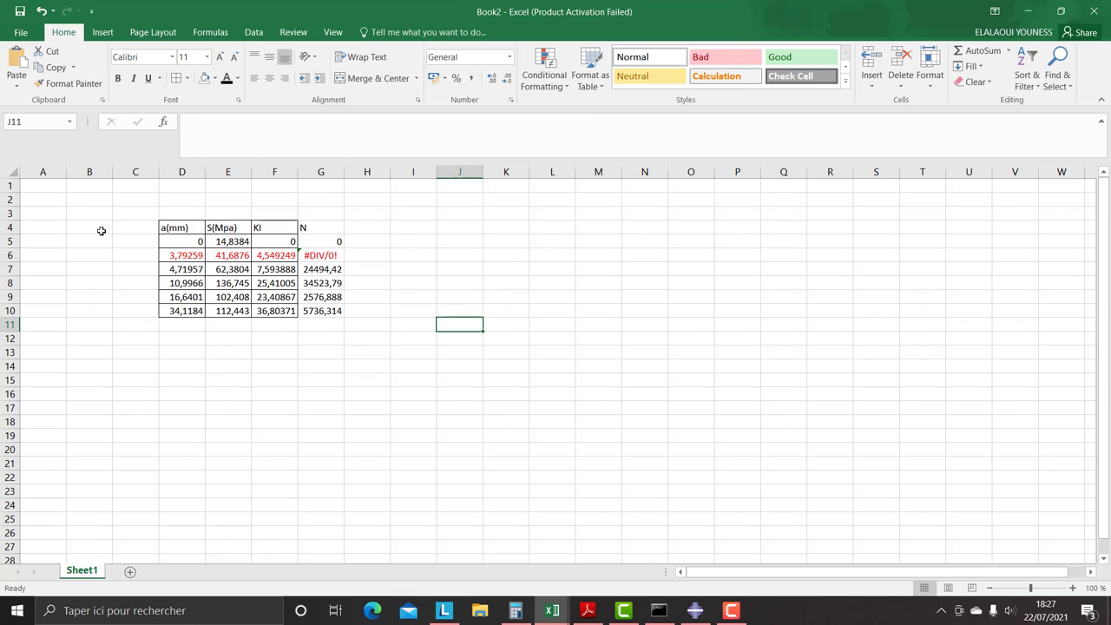
Mark the first data row, D5:G5, with red text
{"action": "left_click", "coordinate": [183, 244]}
{"action": "left_click_drag", "start_coordinate": [214, 241], "coordinate": [323, 242]}
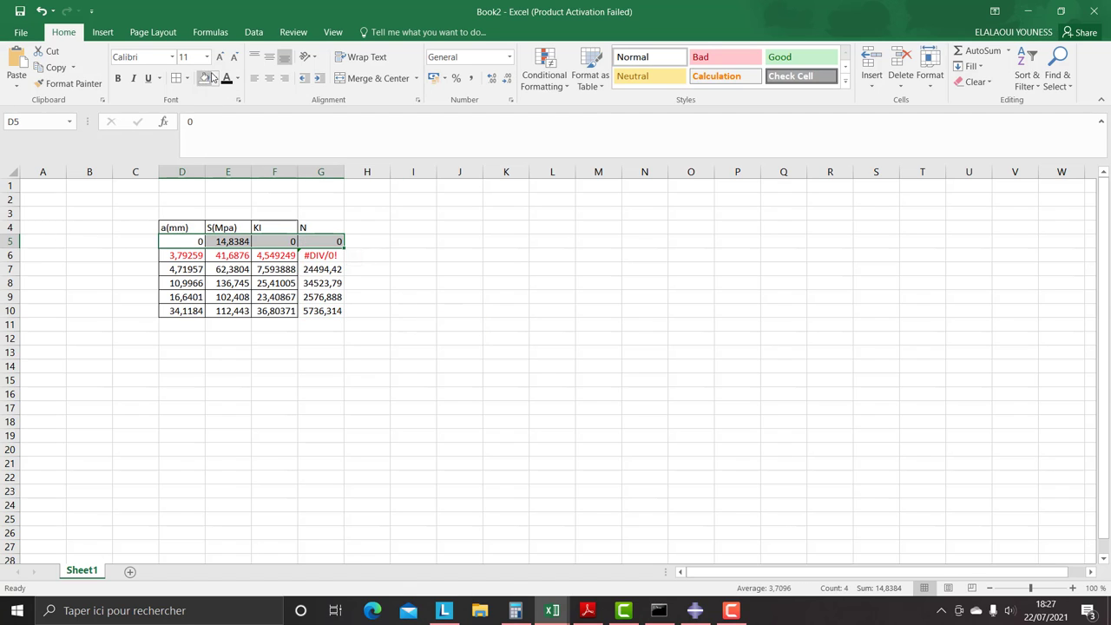
{"action": "left_click", "coordinate": [237, 78]}
{"action": "left_click", "coordinate": [238, 203]}
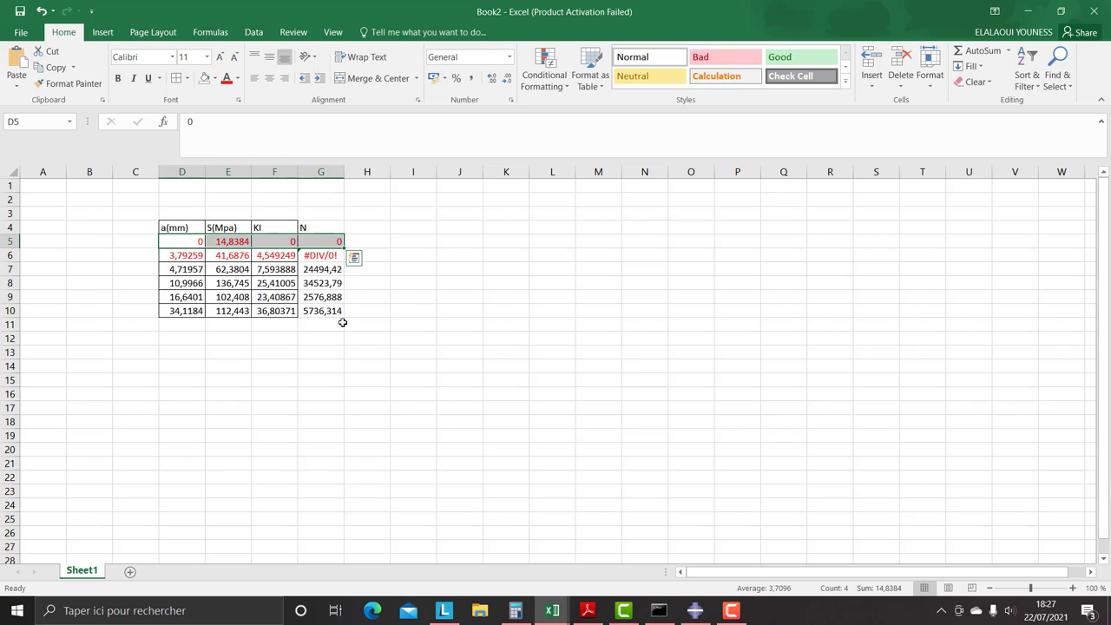
{"action": "left_click", "coordinate": [351, 341]}
{"action": "left_click_drag", "start_coordinate": [177, 269], "coordinate": [319, 309]}
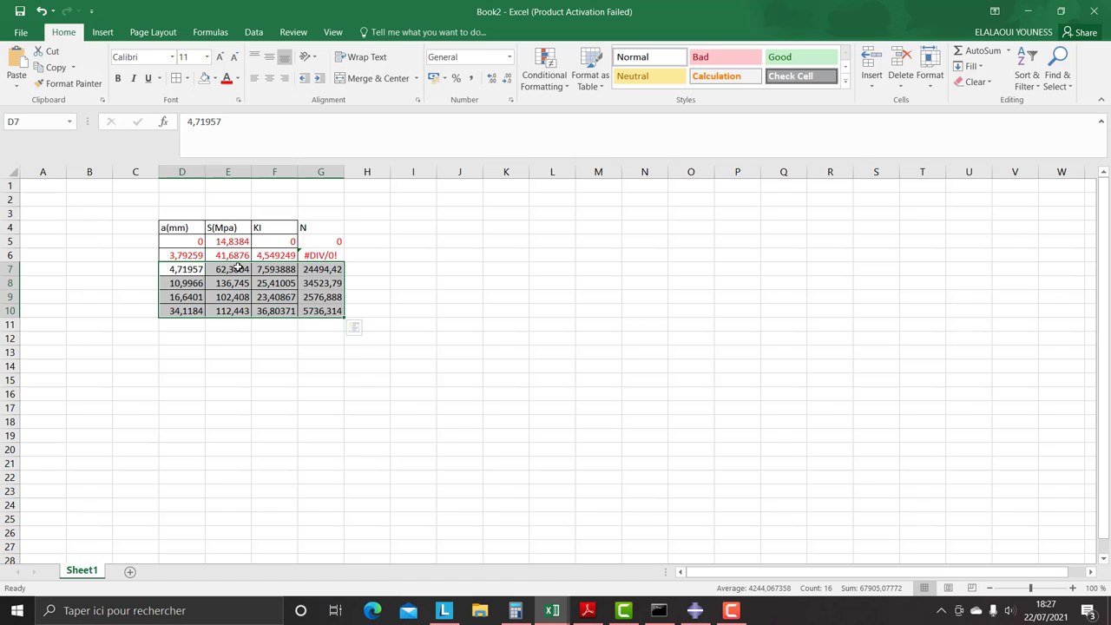
{"action": "left_click", "coordinate": [296, 352]}
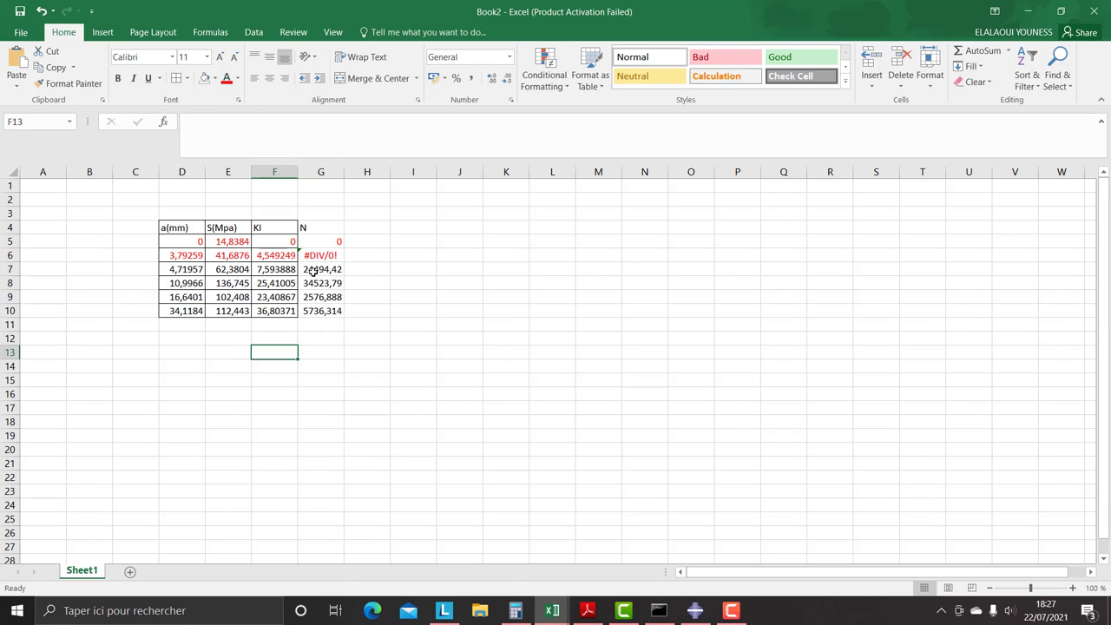
In the N formula of G8, wrap the crack length difference in extra parentheses and divide it by 2, giving ((D8-D7)/2)
{"action": "left_click", "coordinate": [312, 270]}
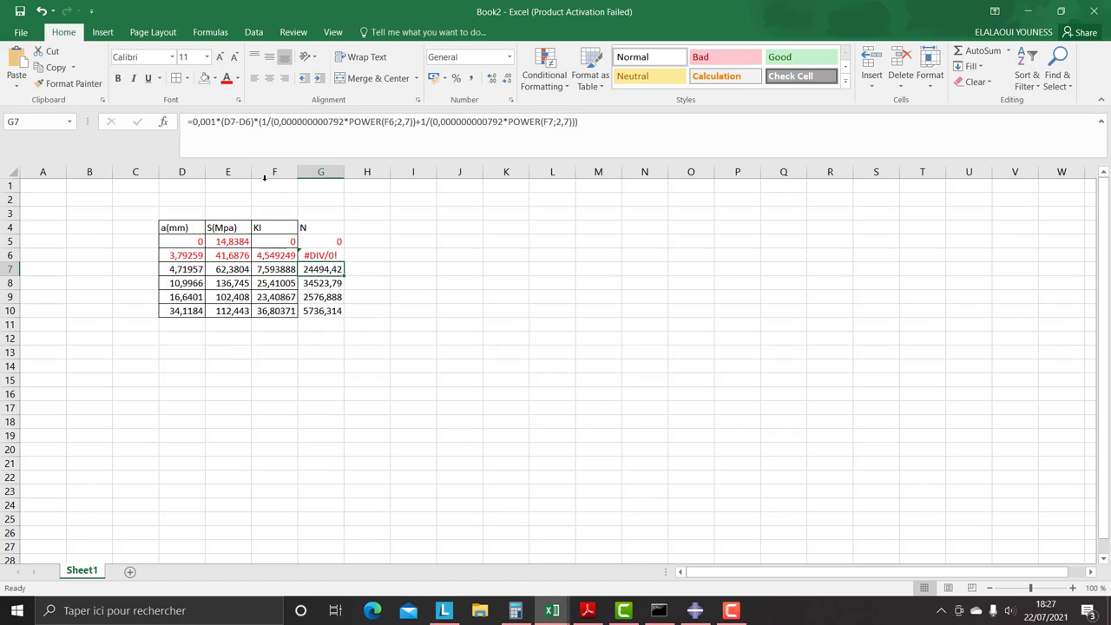
{"action": "left_click", "coordinate": [317, 279]}
{"action": "left_click", "coordinate": [254, 122]}
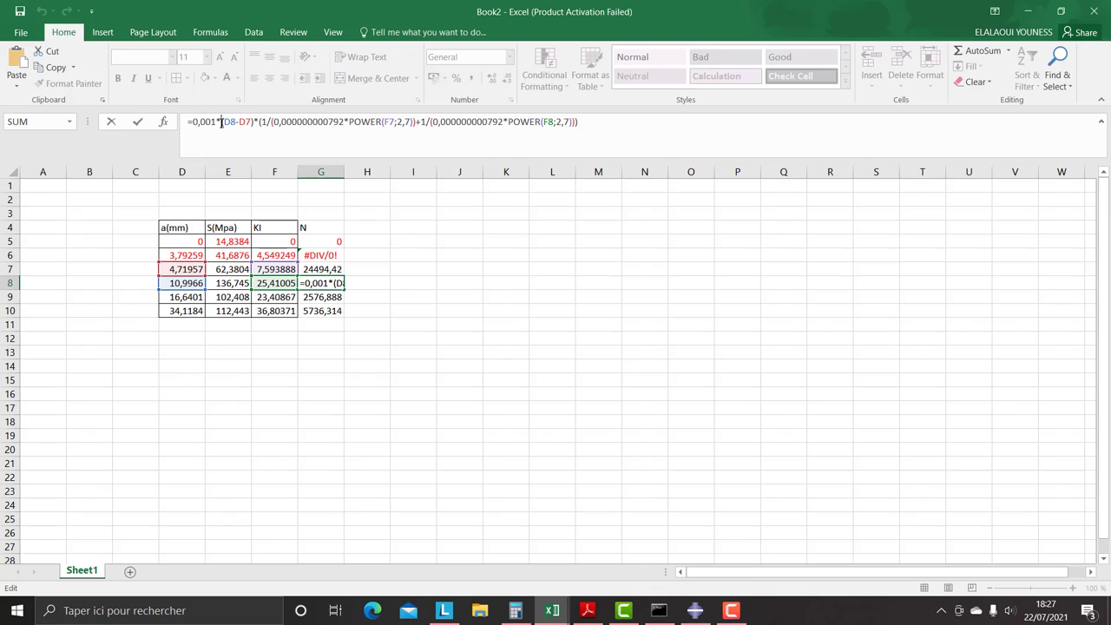
{"action": "key", "text": "Caps_Lock"}
{"action": "left_click", "coordinate": [220, 121]}
{"action": "type", "text": "("}
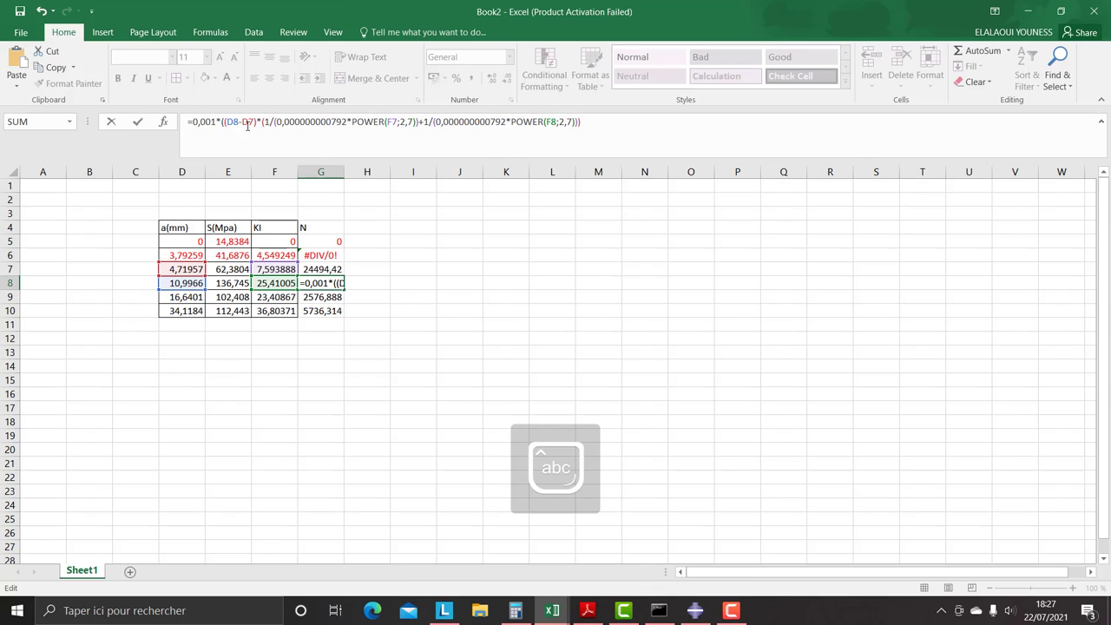
{"action": "left_click", "coordinate": [257, 122]}
{"action": "key", "text": "Caps_Lock"}
{"action": "type", "text": "/2"}
{"action": "key", "text": "Caps_Lock"}
{"action": "type", "text": ")"}
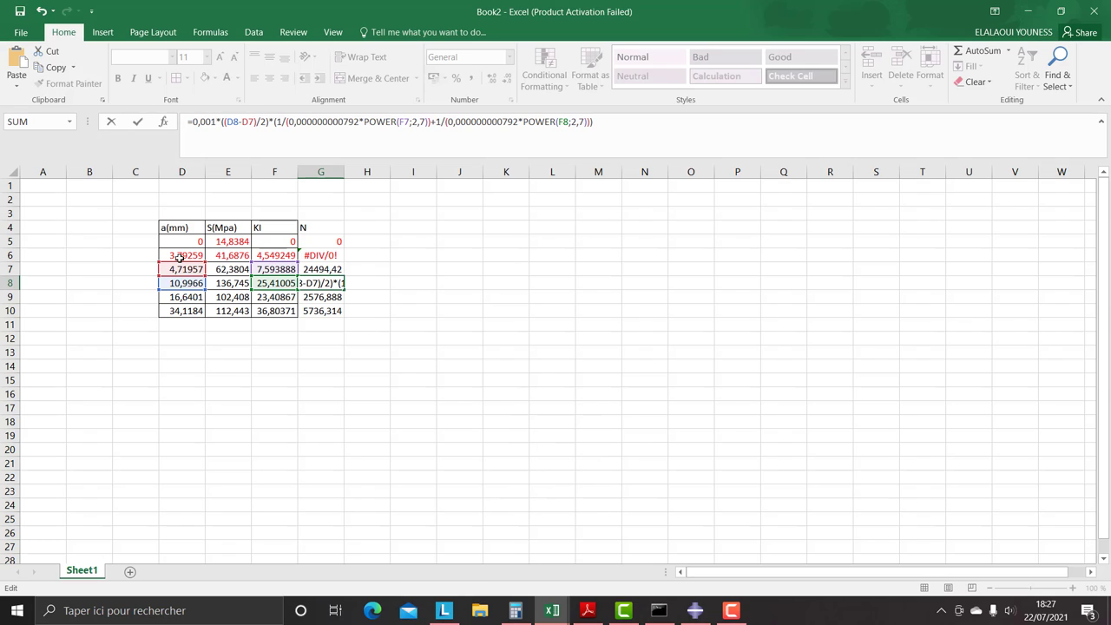
In the G8 formula, change the subtracted crack length to D6 and the first POWER reference to F6
{"action": "left_click", "coordinate": [252, 121]}
{"action": "key", "text": "BackSpace"}
{"action": "key", "text": "Caps_Lock"}
{"action": "type", "text": "6"}
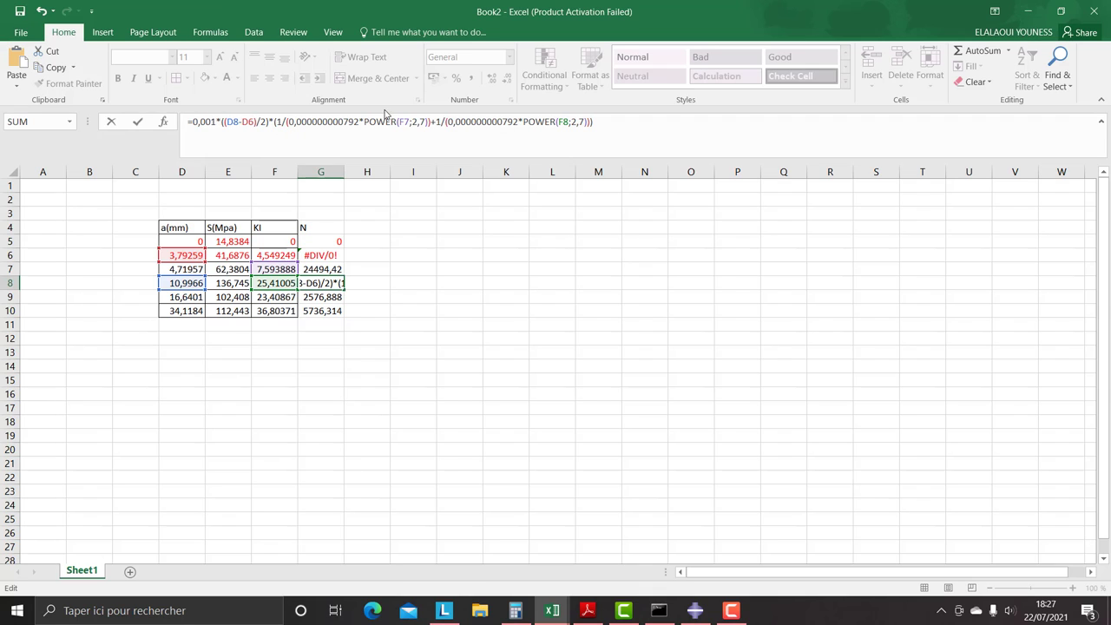
{"action": "left_click", "coordinate": [412, 123]}
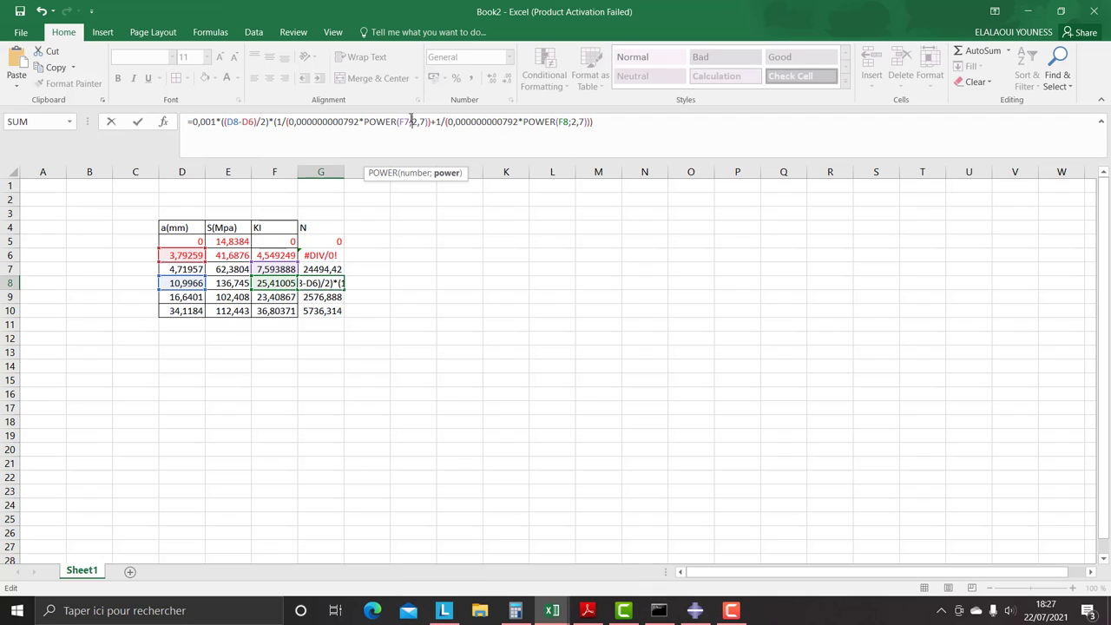
{"action": "left_click", "coordinate": [410, 121]}
{"action": "key", "text": "BackSpace"}
{"action": "type", "text": "6"}
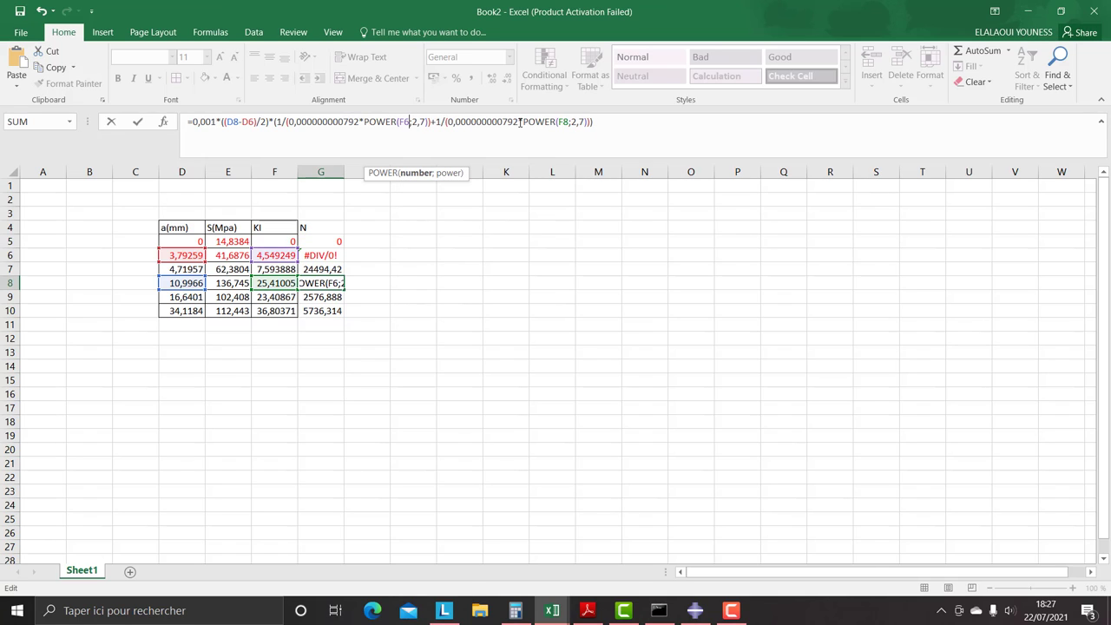
{"action": "left_click", "coordinate": [436, 122]}
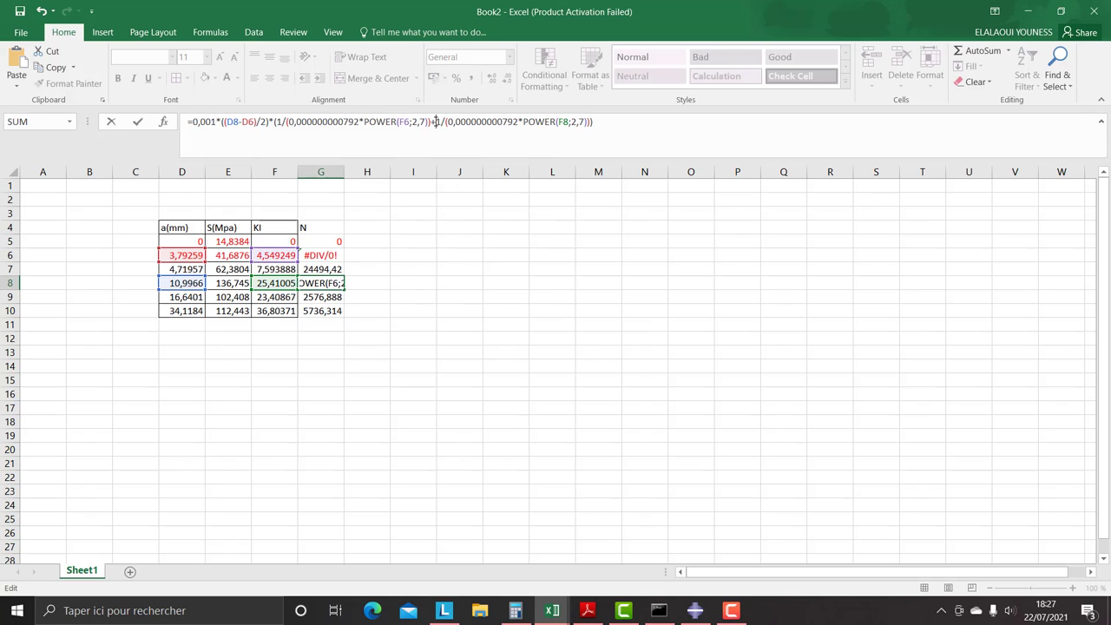
{"action": "left_click_drag", "start_coordinate": [435, 122], "coordinate": [587, 121]}
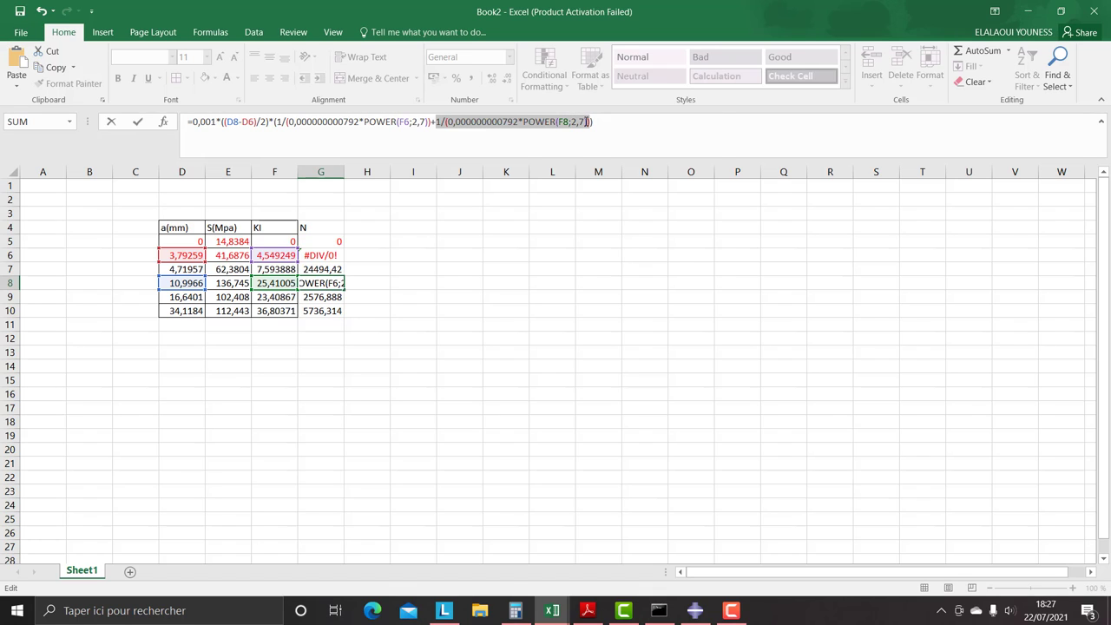
{"action": "right_click", "coordinate": [587, 121]}
{"action": "left_click", "coordinate": [612, 148]}
{"action": "left_click", "coordinate": [437, 121]}
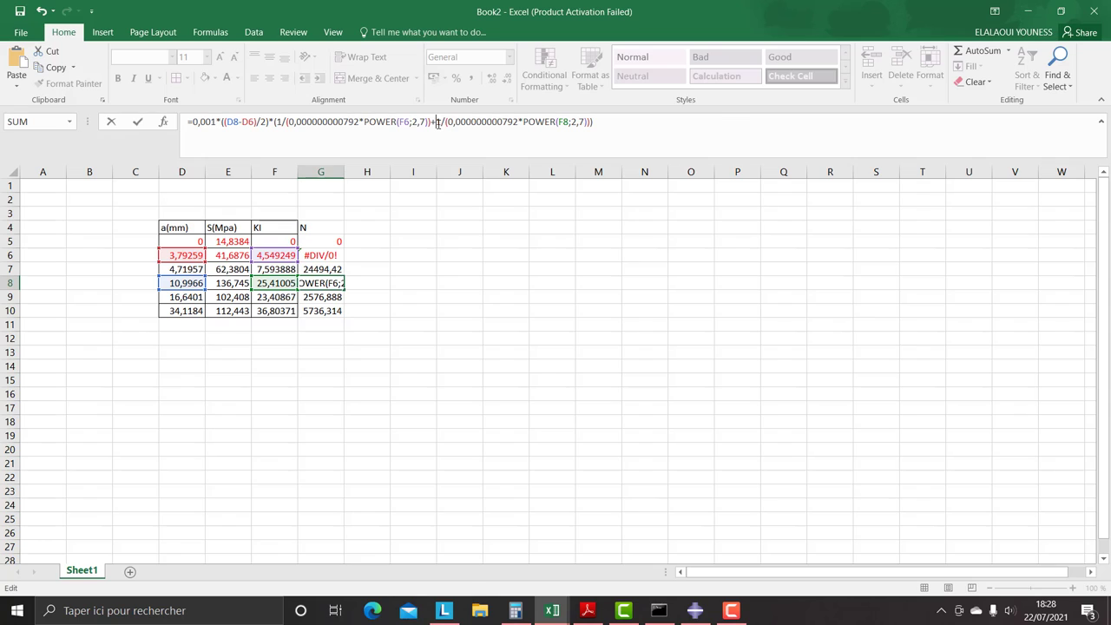
{"action": "key", "text": "ctrl+v"}
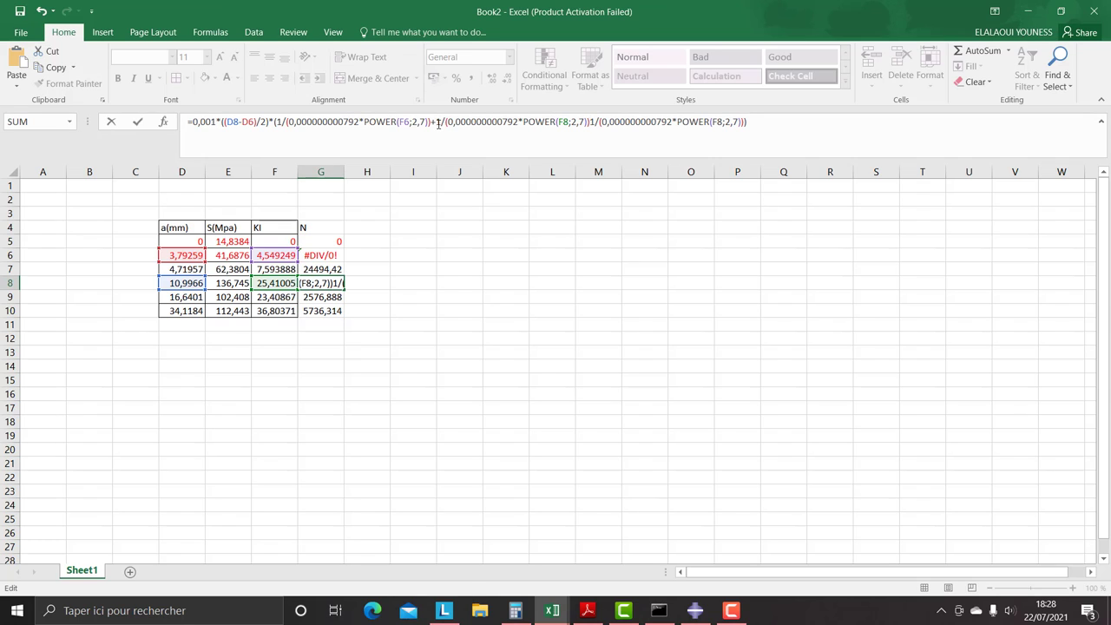
{"action": "type", "text": "+"}
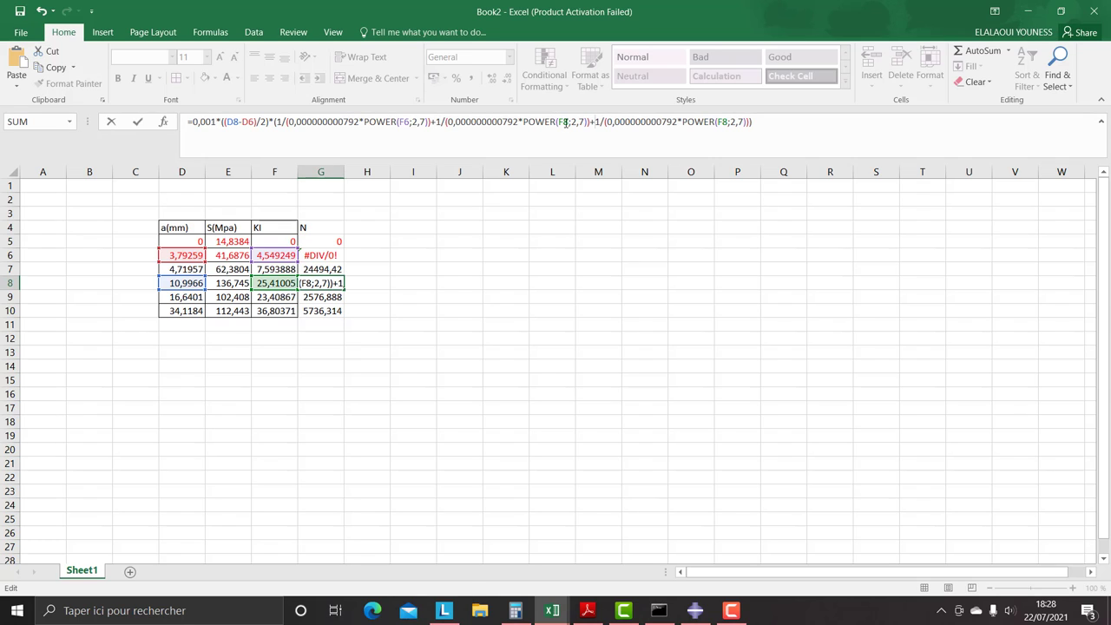
{"action": "left_click", "coordinate": [562, 121]}
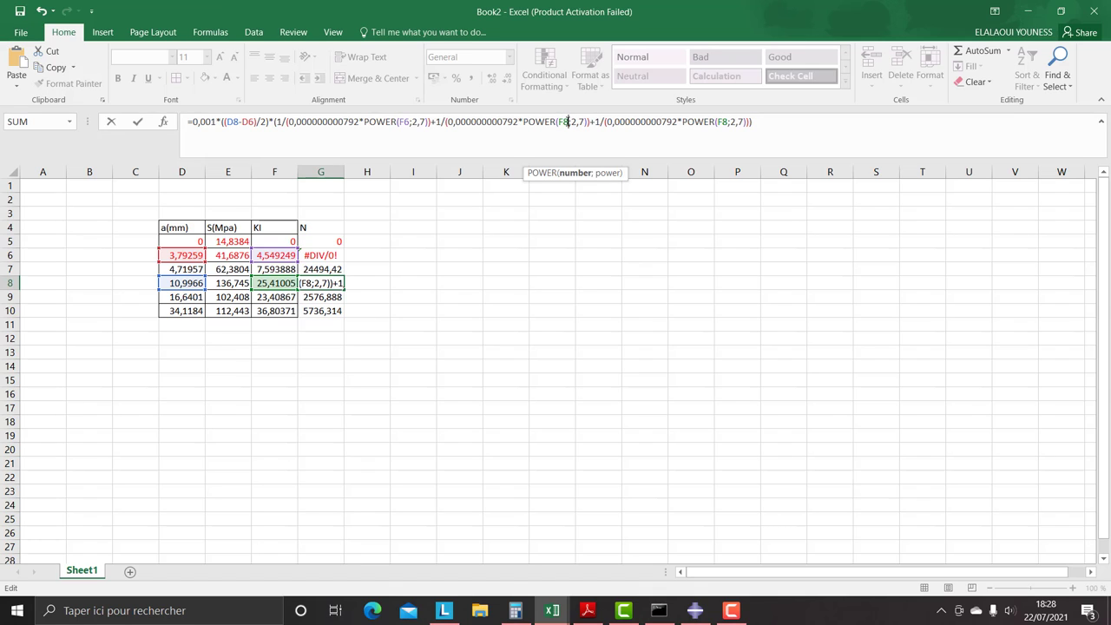
{"action": "key", "text": "Delete"}
{"action": "type", "text": "7"}
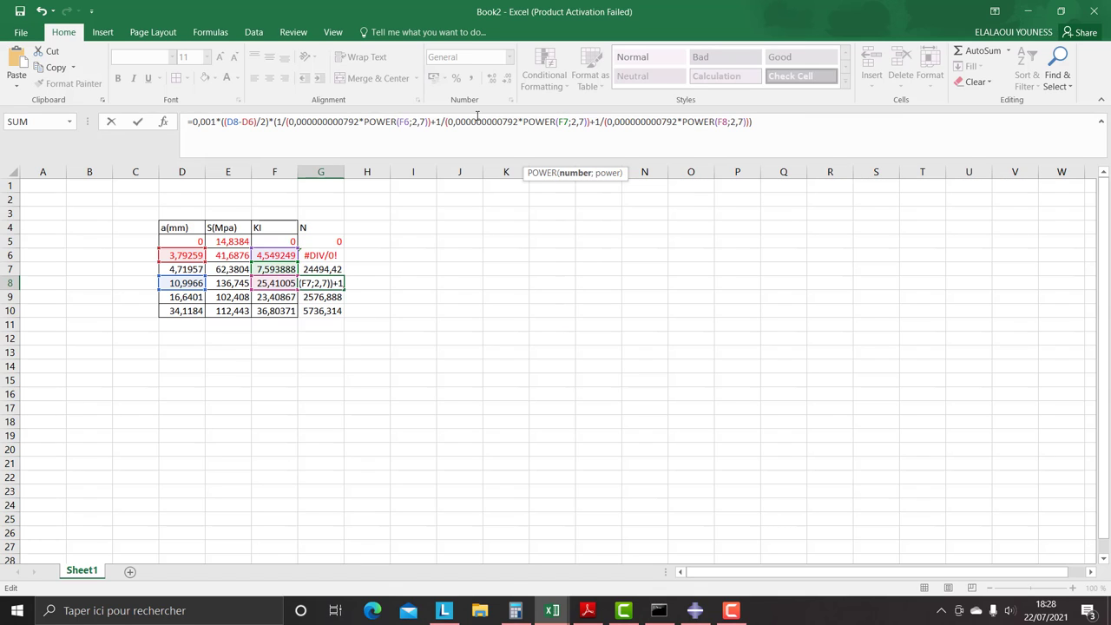
{"action": "left_click", "coordinate": [440, 121]}
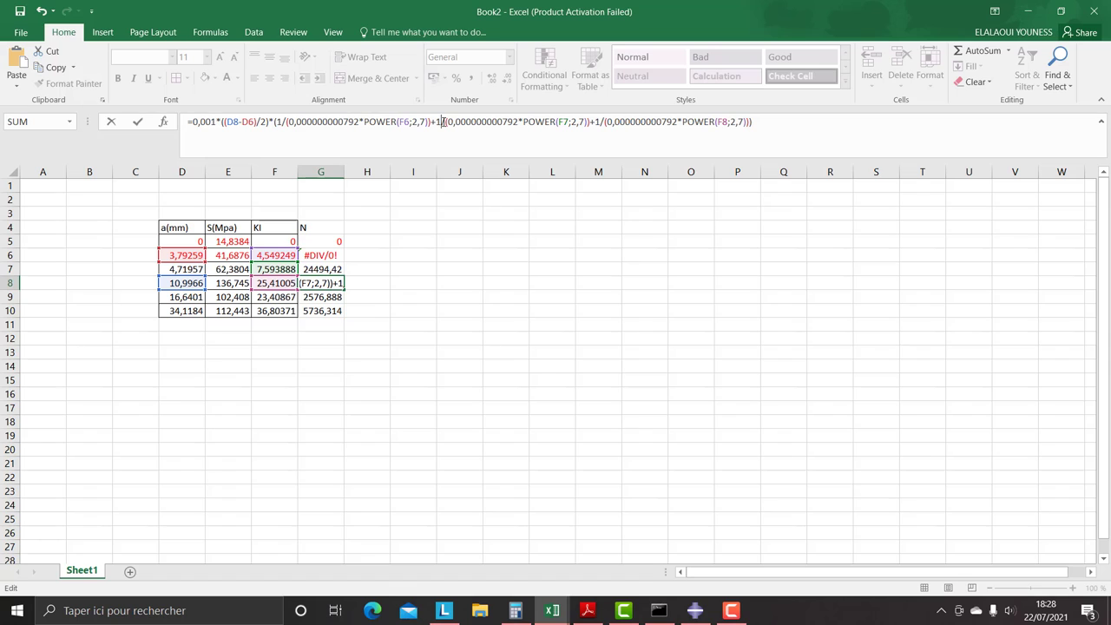
{"action": "key", "text": "BackSpace"}
{"action": "type", "text": "4"}
{"action": "key", "text": "Return"}
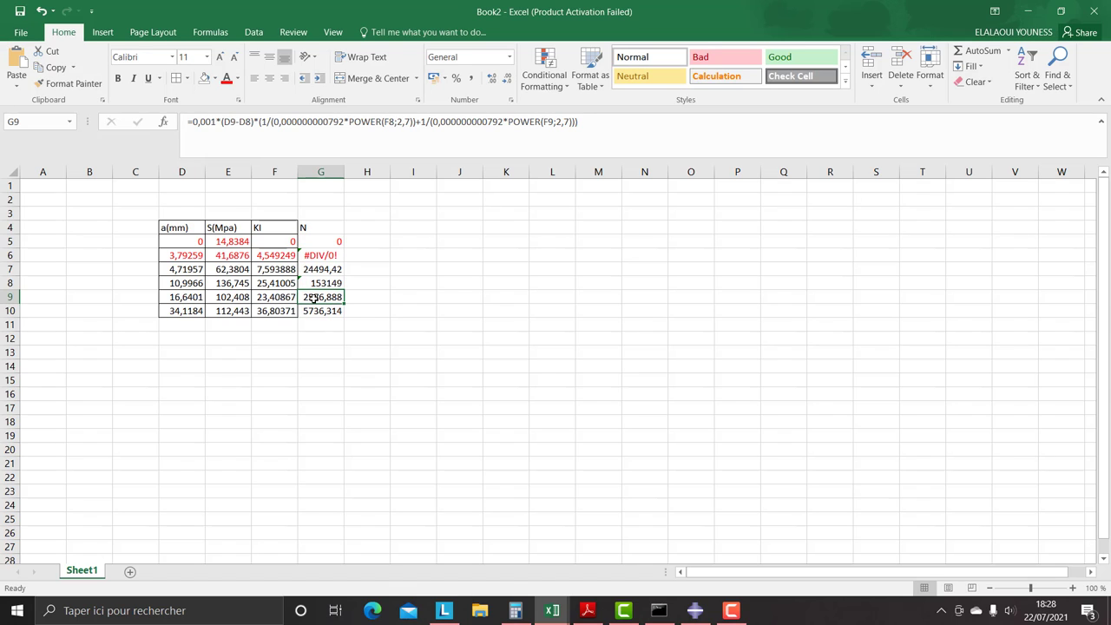
In the N formula of G9, wrap the crack length difference in extra parentheses and divide it by 3, giving ((D9-D8)/3)
{"action": "left_click", "coordinate": [313, 286]}
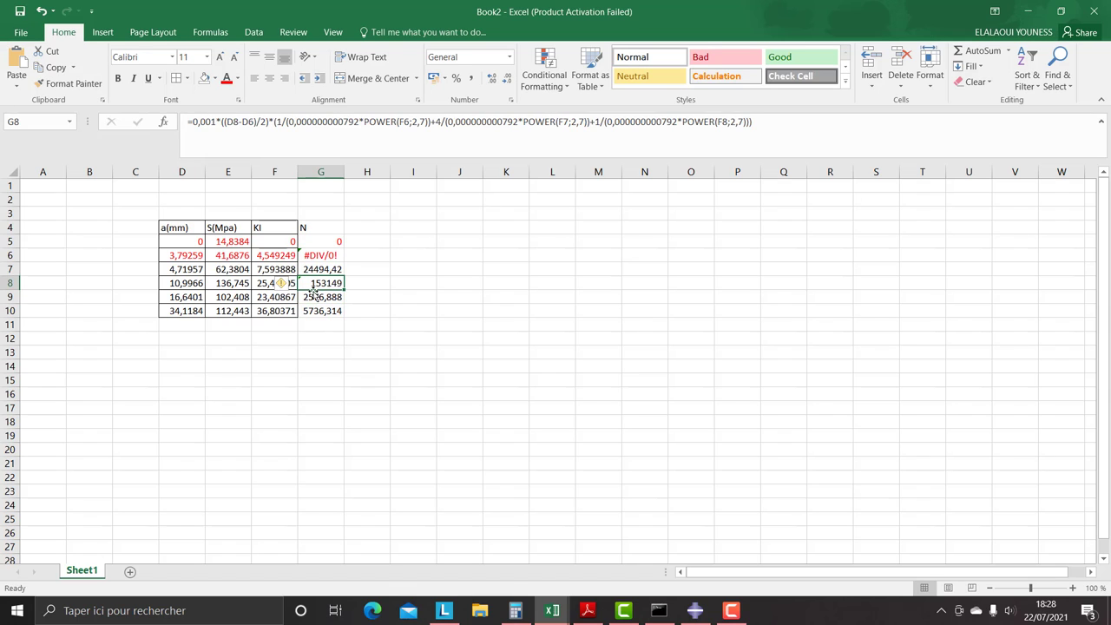
{"action": "left_click", "coordinate": [314, 298]}
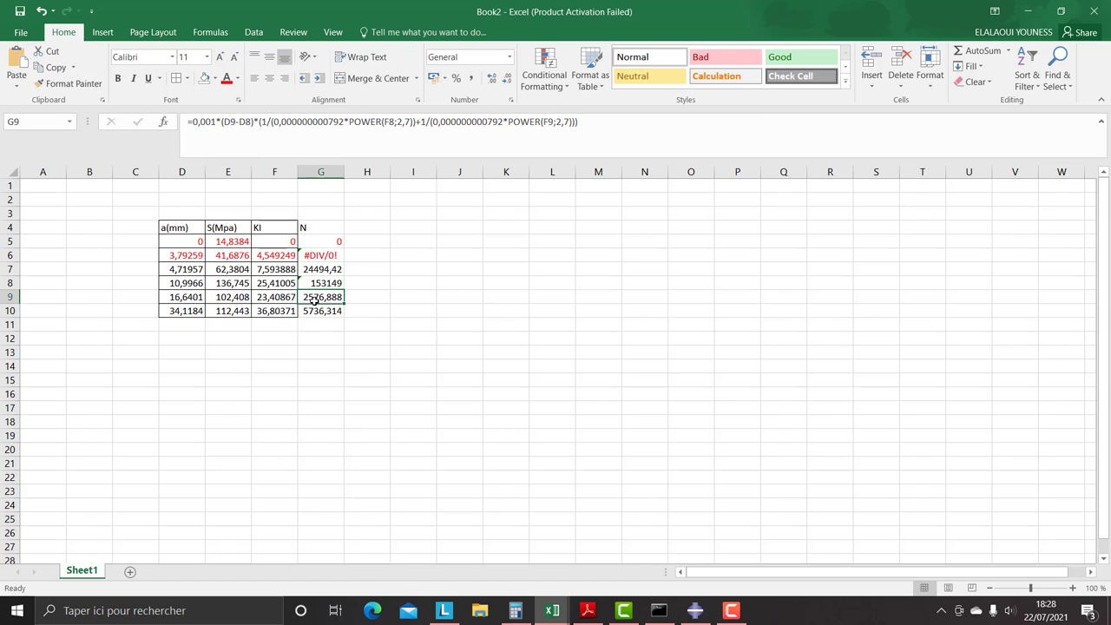
{"action": "left_click", "coordinate": [222, 124]}
{"action": "type", "text": "("}
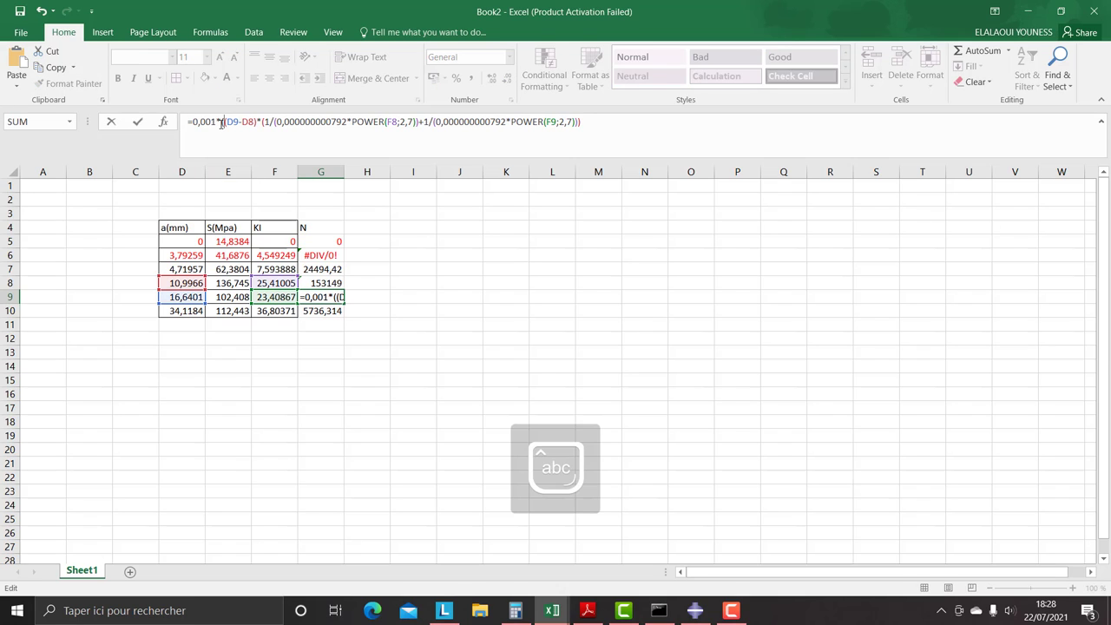
{"action": "left_click", "coordinate": [257, 122]}
{"action": "type", "text": ")"}
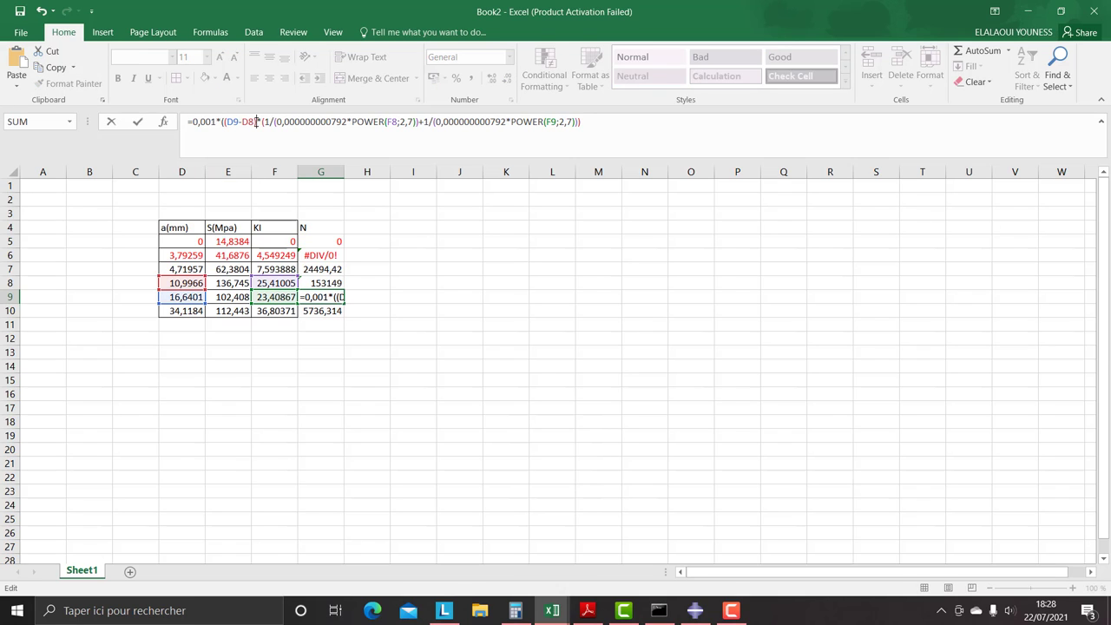
{"action": "key", "text": "Caps_Lock"}
{"action": "type", "text": "/3"}
{"action": "key", "text": "Caps_Lock"}
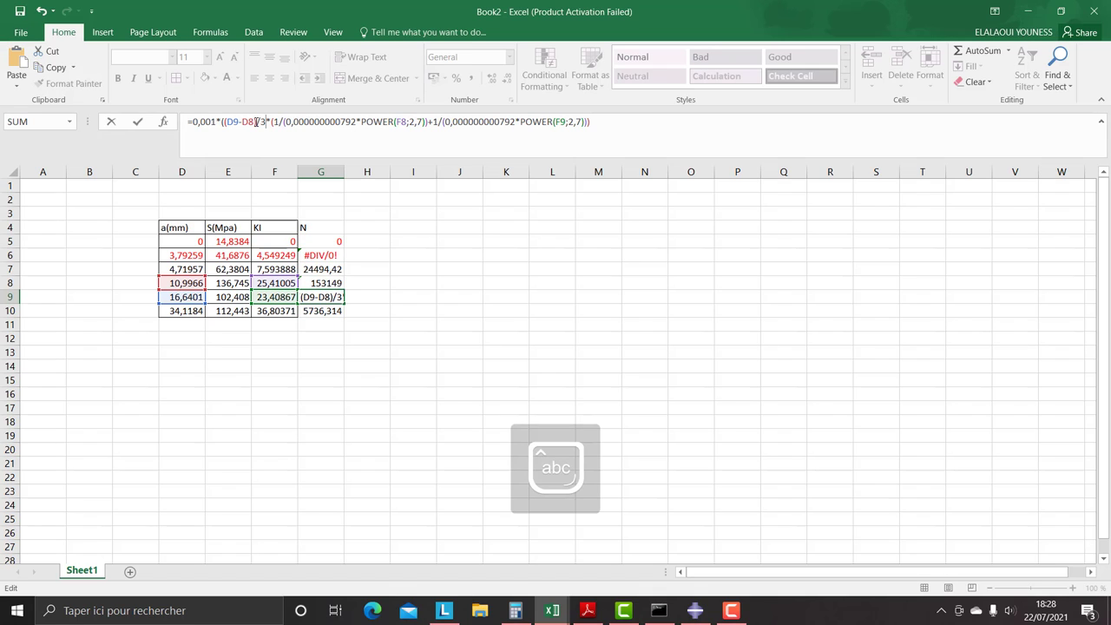
{"action": "type", "text": ")"}
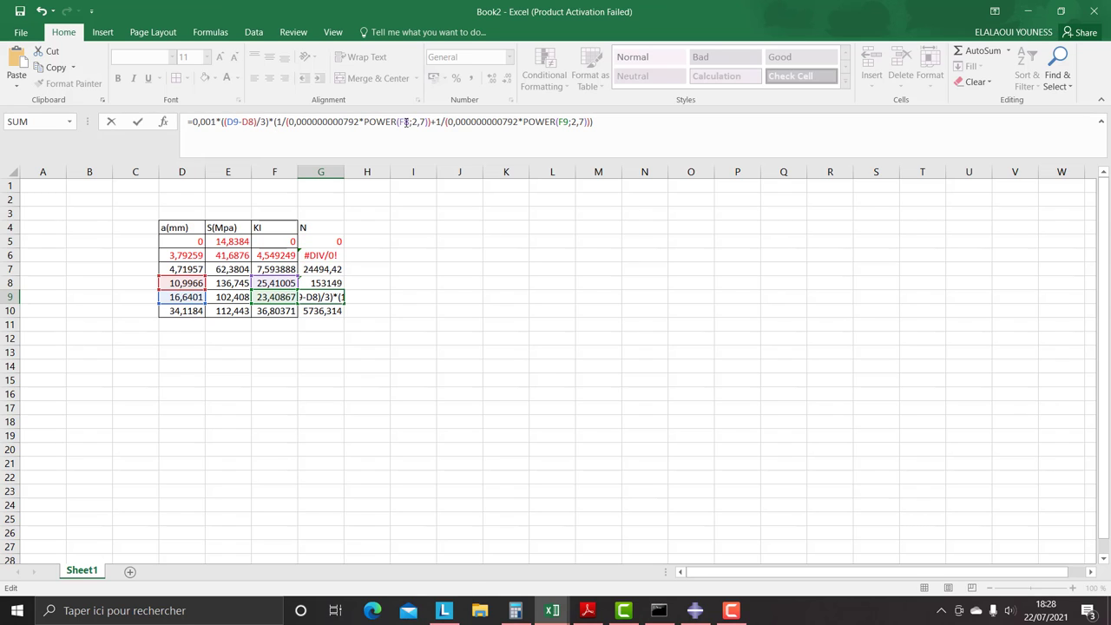
Change the reference in the first POWER term of the G9 formula to F6
{"action": "left_click", "coordinate": [408, 122]}
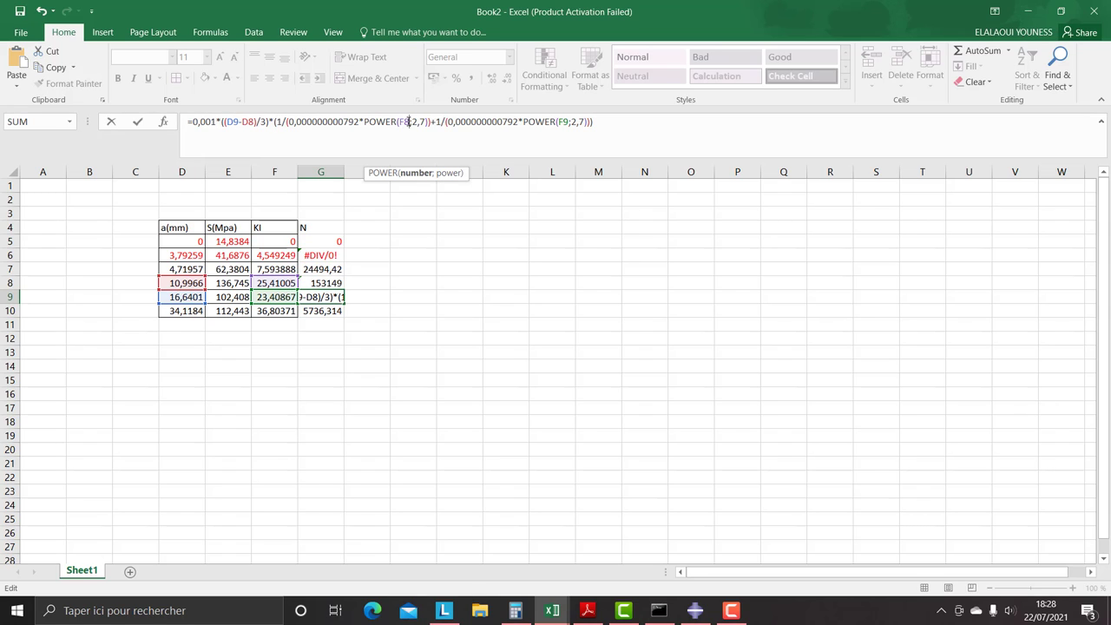
{"action": "key", "text": "Delete"}
{"action": "type", "text": "-"}
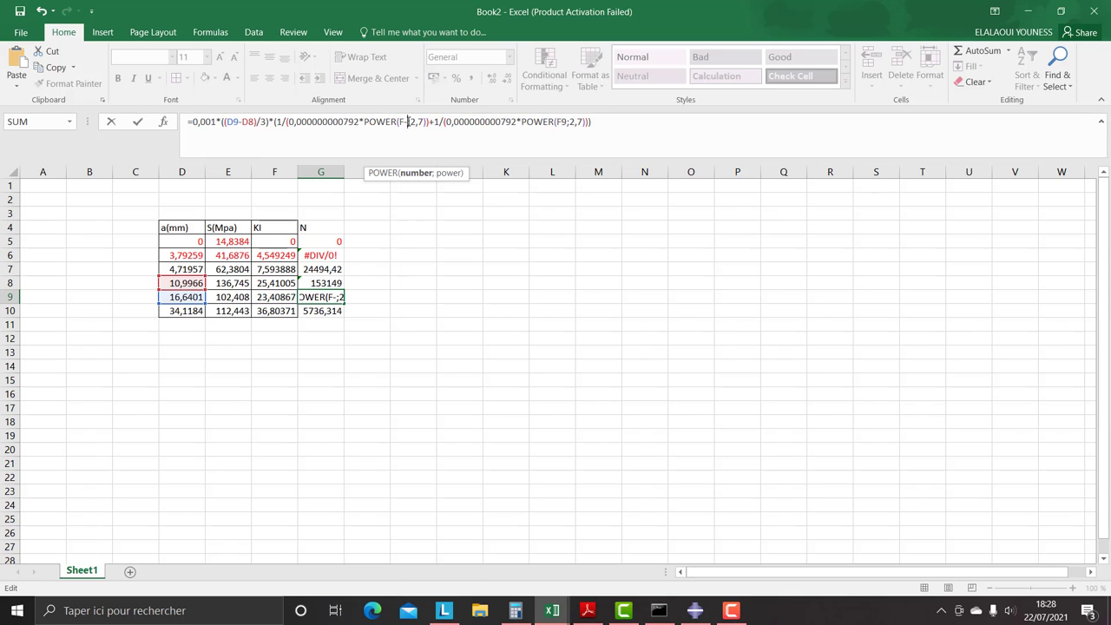
{"action": "key", "text": "BackSpace"}
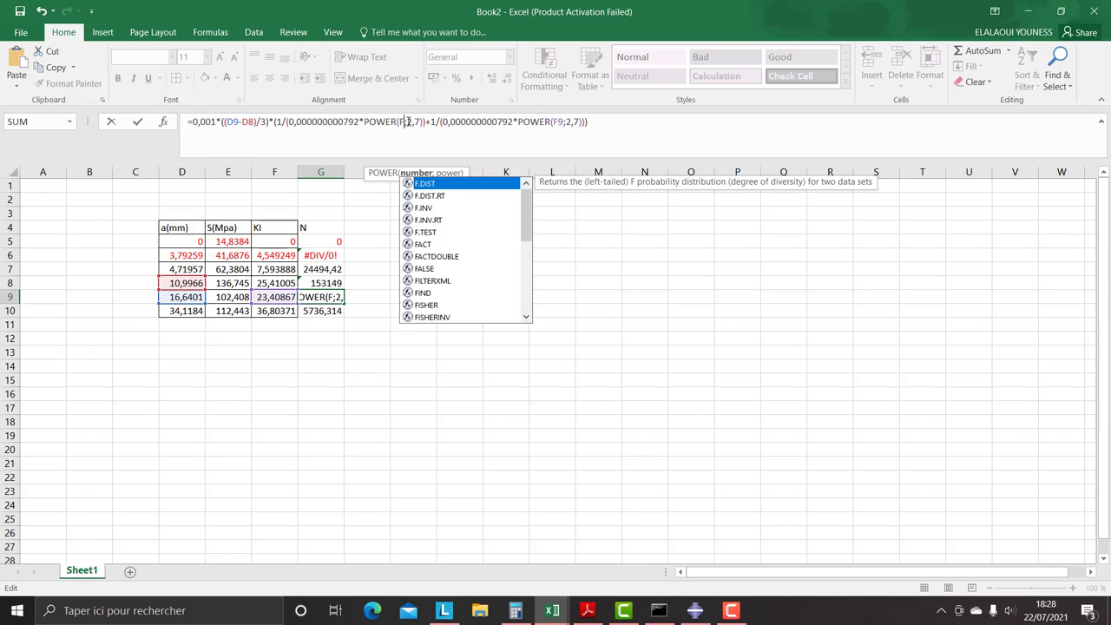
{"action": "key", "text": "Caps_Lock"}
{"action": "type", "text": "6"}
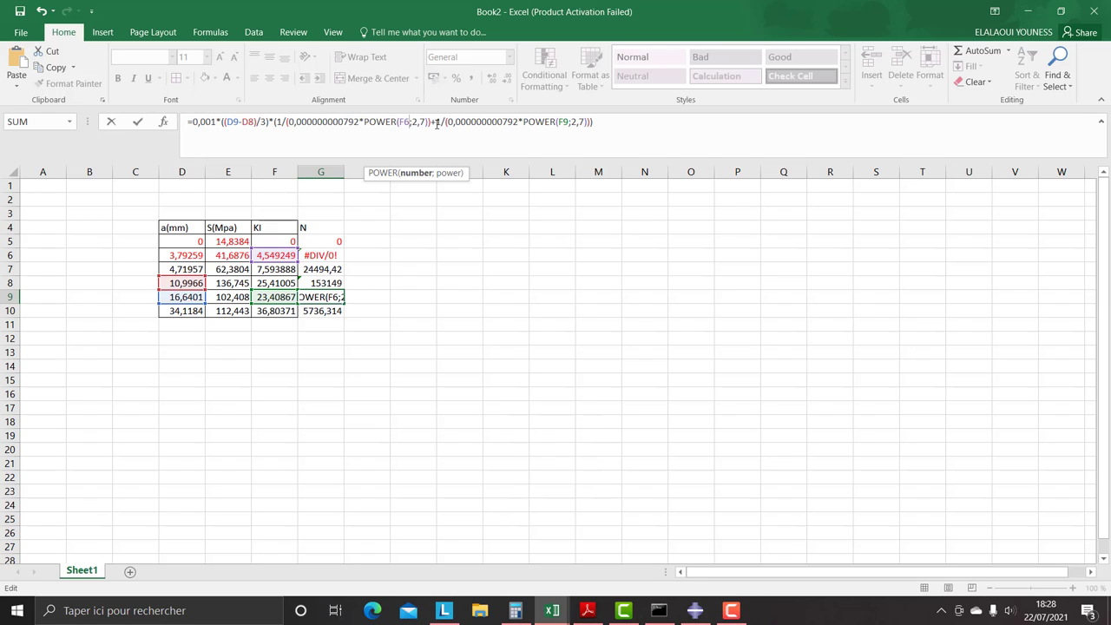
{"action": "left_click", "coordinate": [437, 121]}
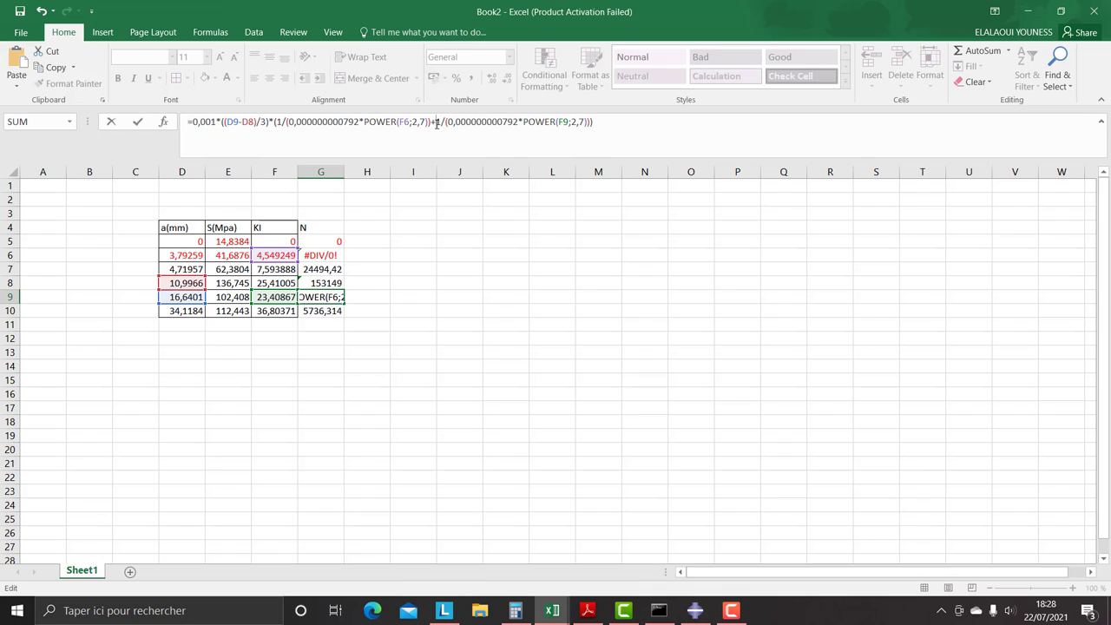
{"action": "left_click_drag", "start_coordinate": [437, 121], "coordinate": [591, 121]}
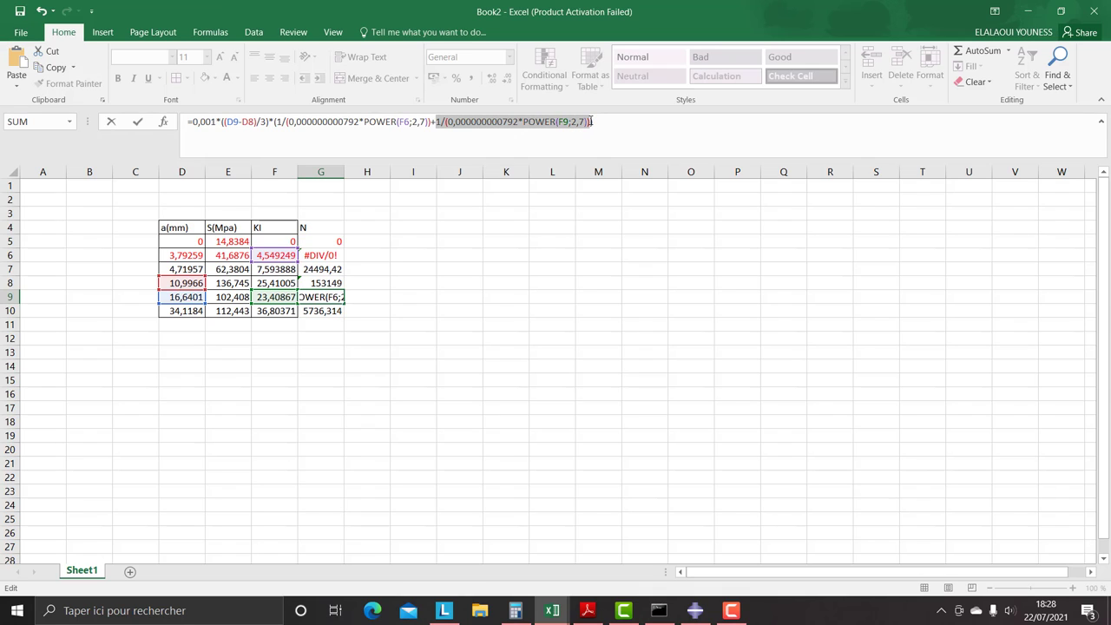
{"action": "right_click", "coordinate": [566, 122]}
{"action": "left_click", "coordinate": [595, 146]}
{"action": "left_click", "coordinate": [436, 121]}
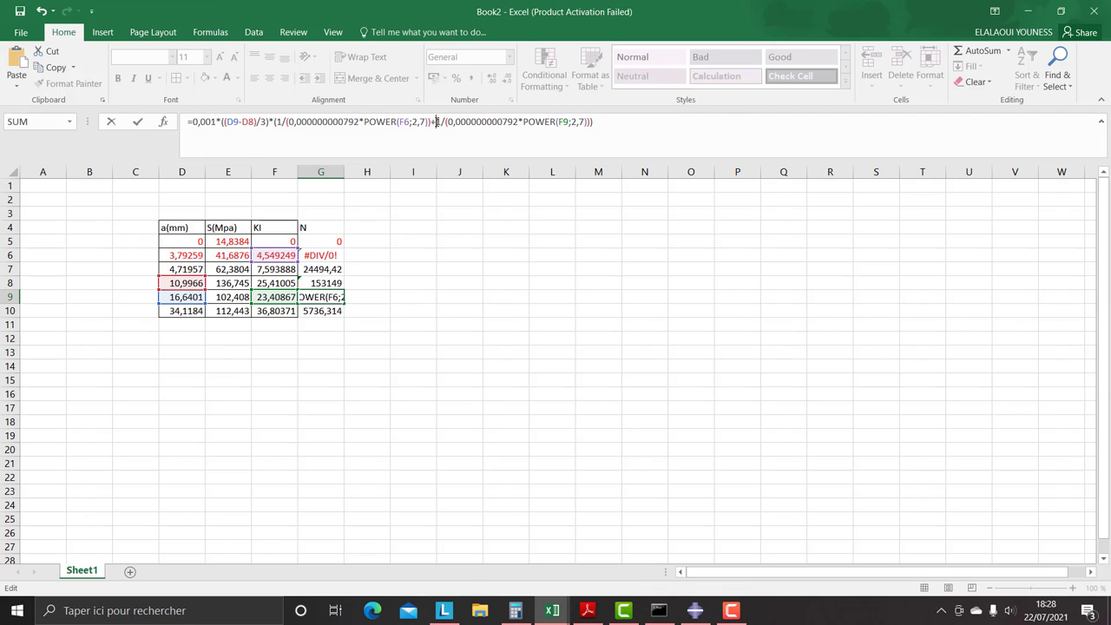
{"action": "key", "text": "ctrl+v"}
{"action": "type", "text": "+"}
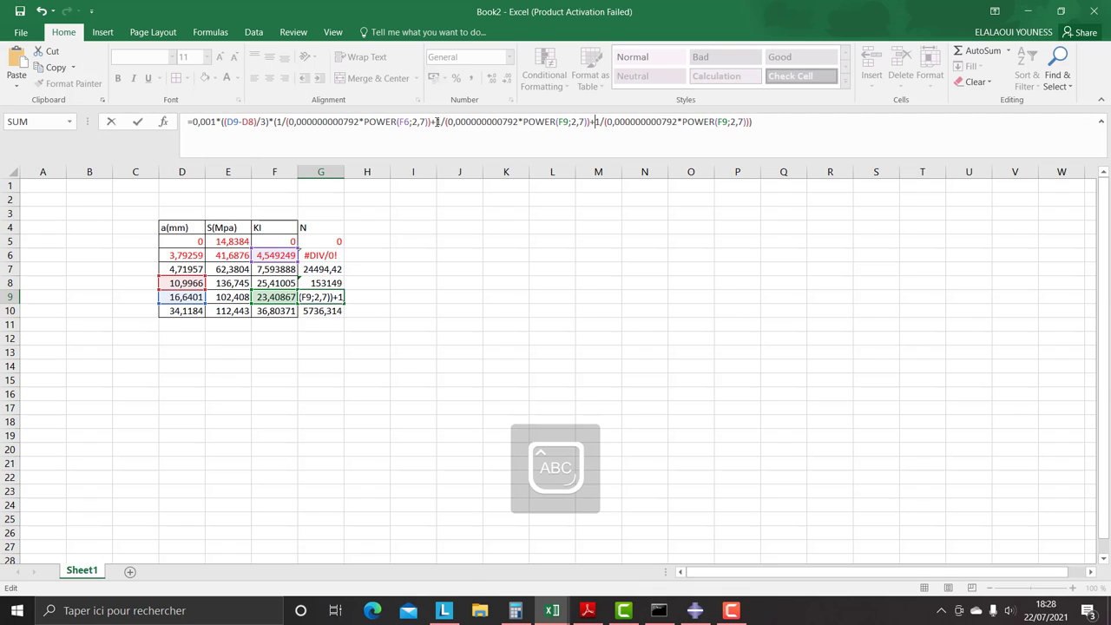
{"action": "left_click", "coordinate": [442, 122]}
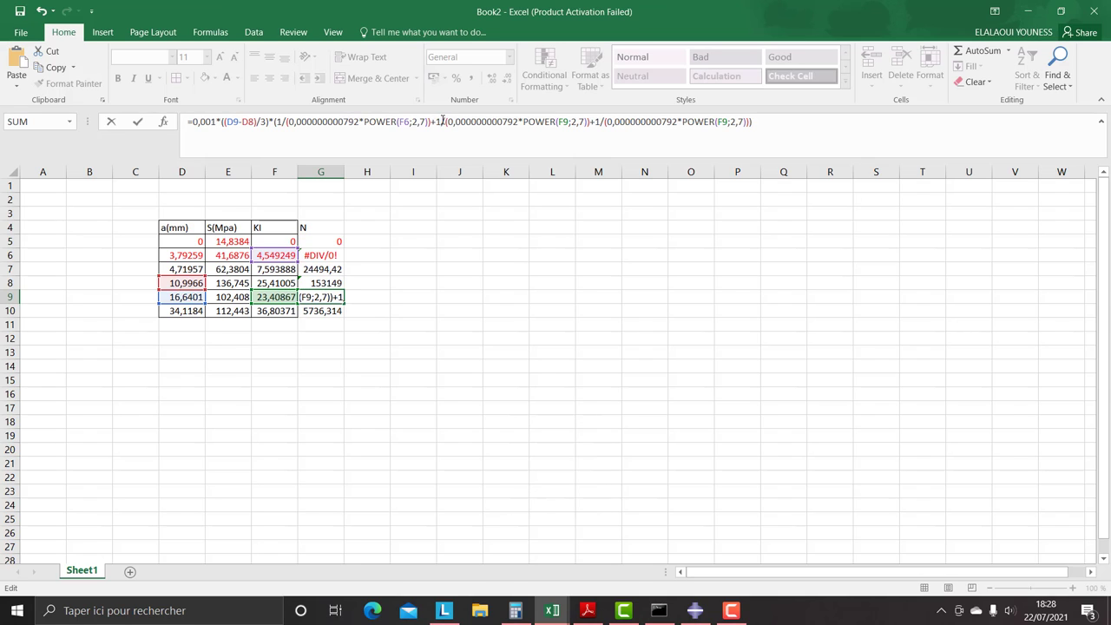
{"action": "key", "text": "BackSpace"}
{"action": "type", "text": "4"}
{"action": "left_click", "coordinate": [567, 122]}
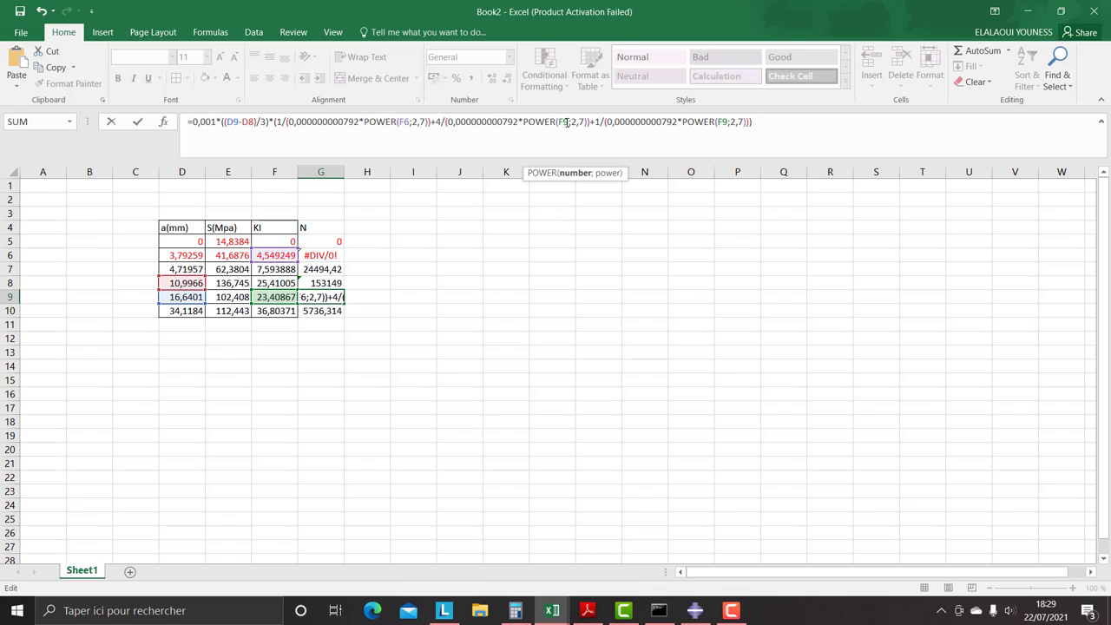
{"action": "key", "text": "BackSpace"}
{"action": "type", "text": "7"}
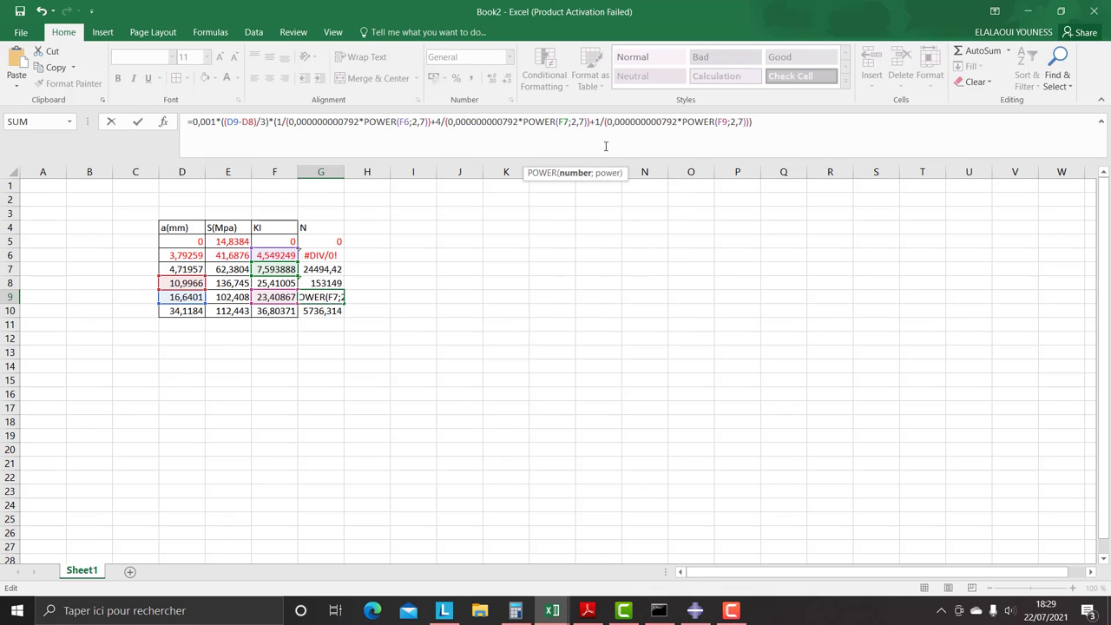
{"action": "left_click", "coordinate": [598, 122]}
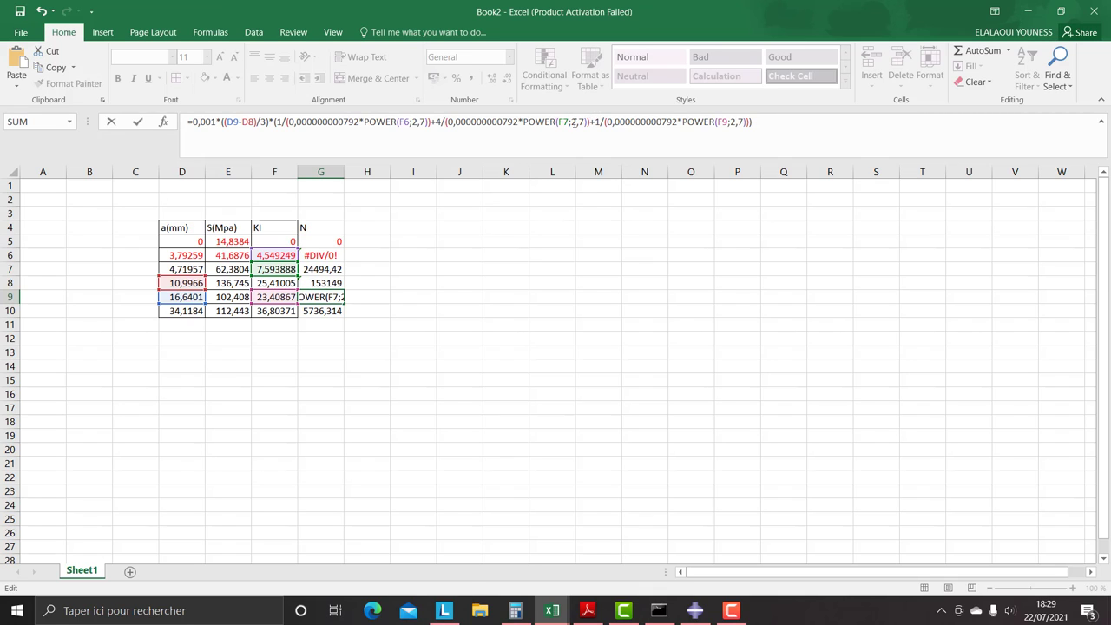
{"action": "left_click_drag", "start_coordinate": [588, 122], "coordinate": [436, 123]}
{"action": "right_click", "coordinate": [438, 123]}
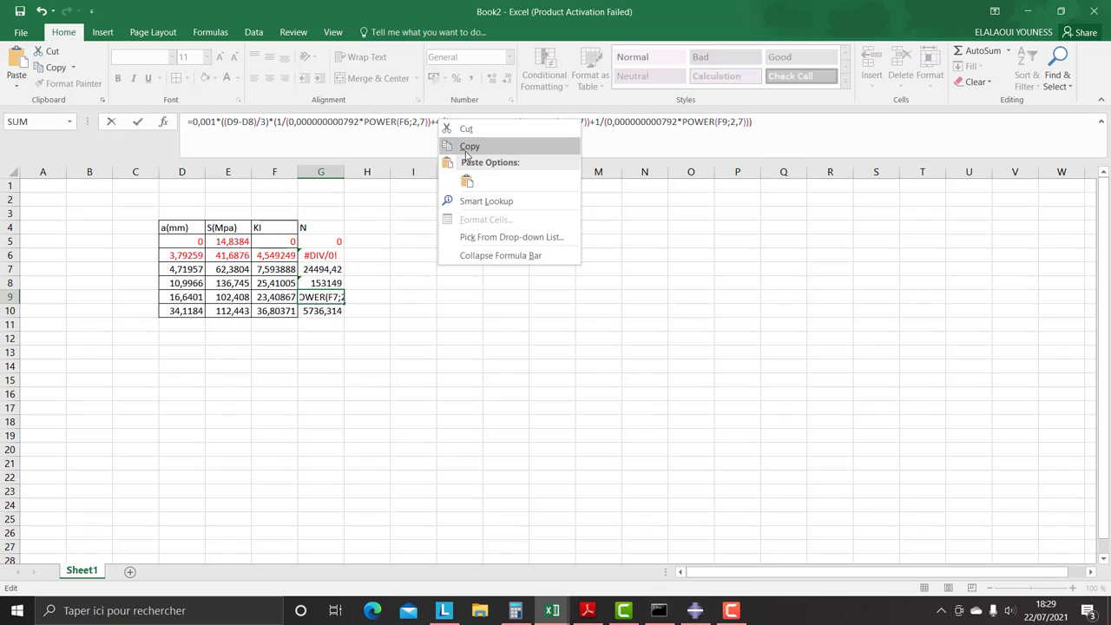
{"action": "left_click", "coordinate": [469, 147]}
{"action": "left_click", "coordinate": [595, 122]}
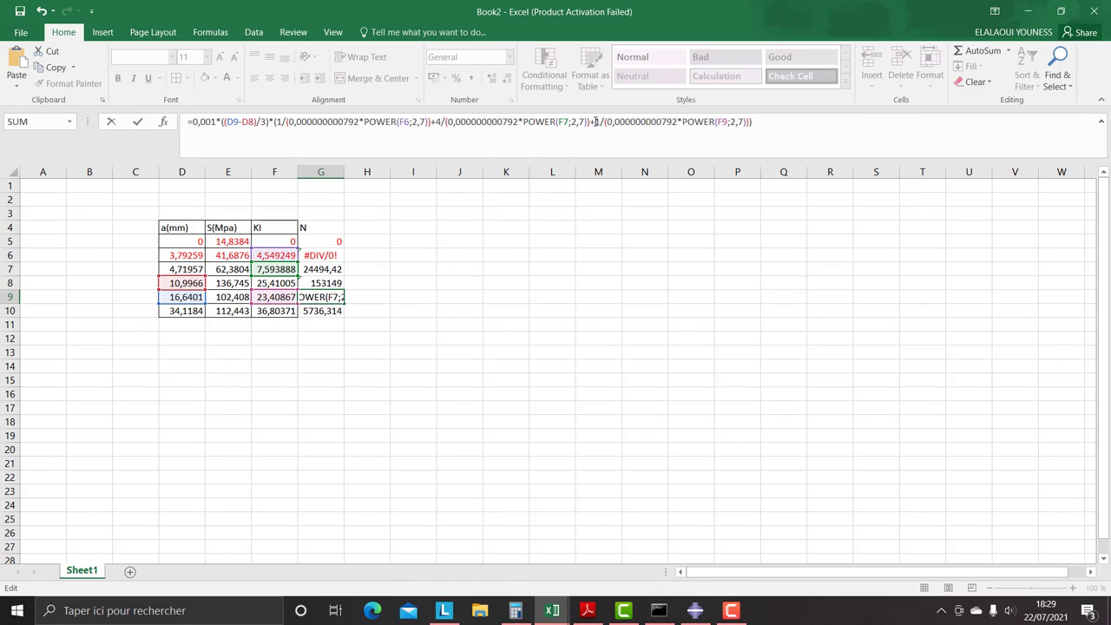
{"action": "key", "text": "ctrl+v"}
{"action": "type", "text": "+"}
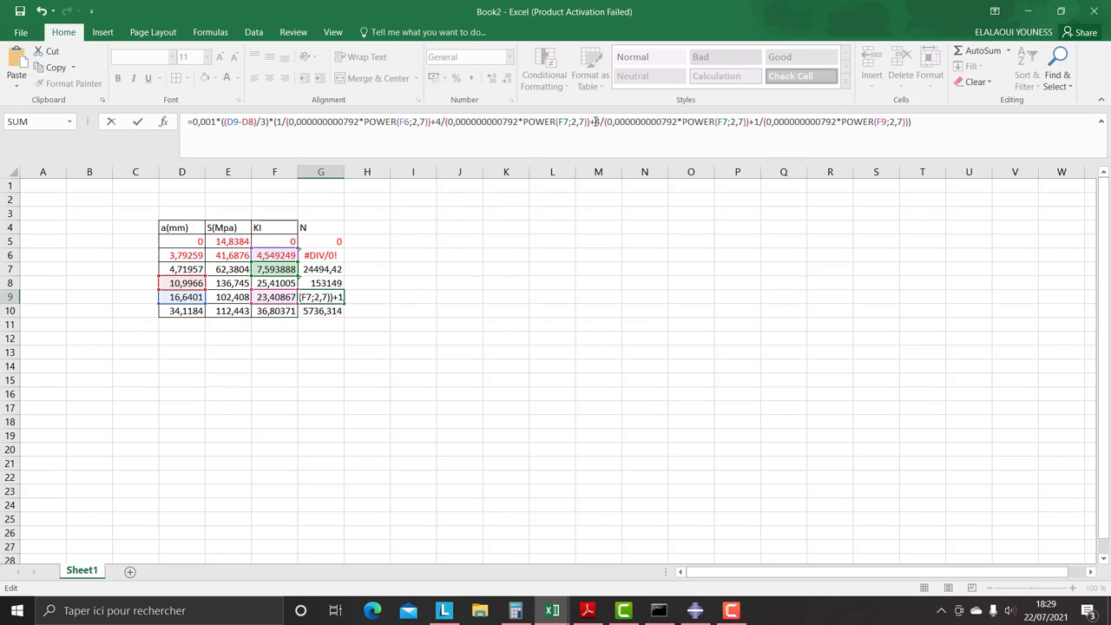
Change the reference in the copied third POWER term to F8 and commit the G9 formula
{"action": "left_click", "coordinate": [728, 121]}
{"action": "key", "text": "BackSpace"}
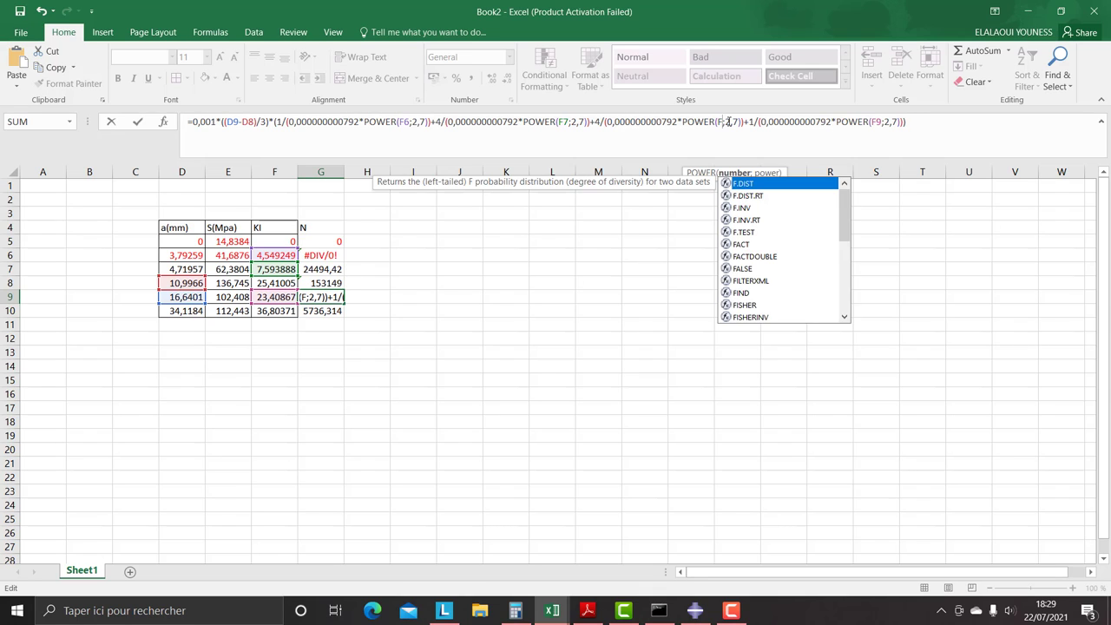
{"action": "type", "text": "8"}
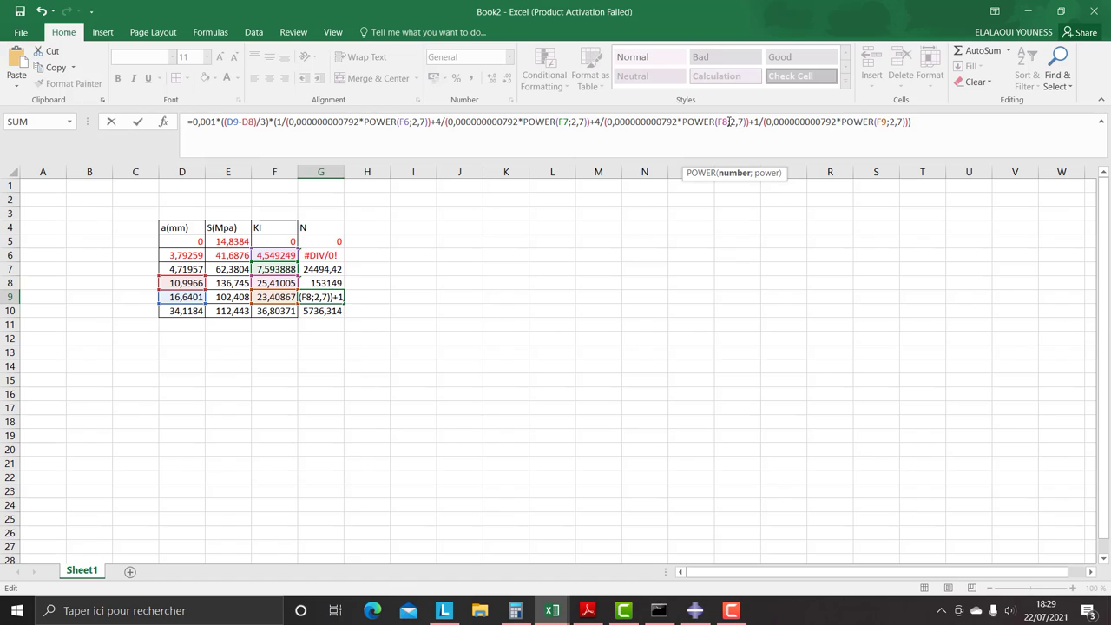
{"action": "key", "text": "Return"}
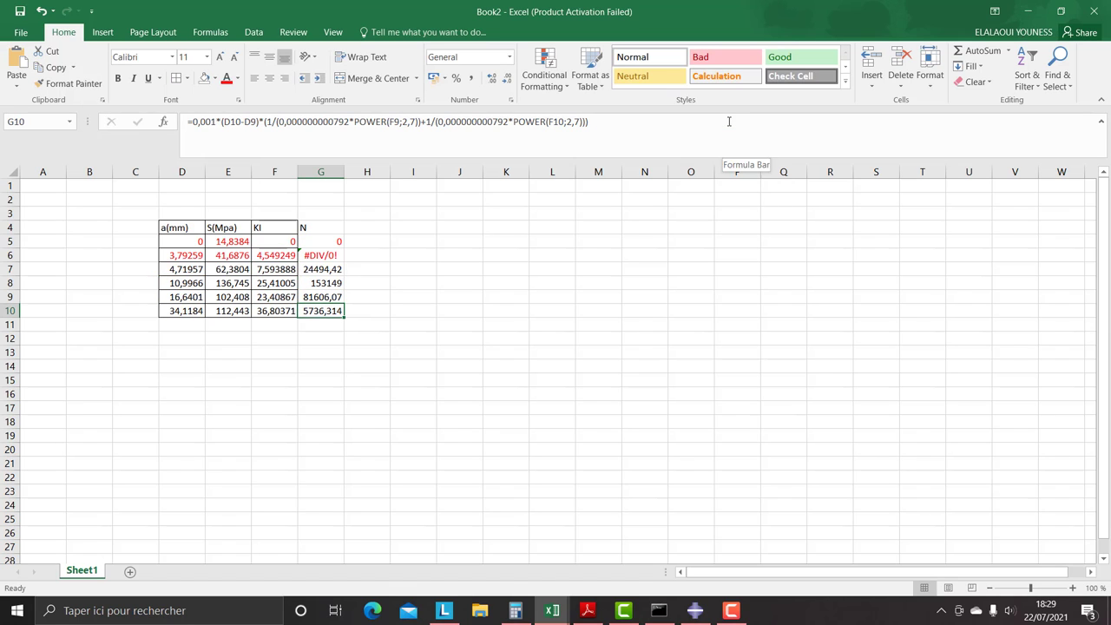
Fill the N formula of G9 down into G10
{"action": "left_click", "coordinate": [314, 301]}
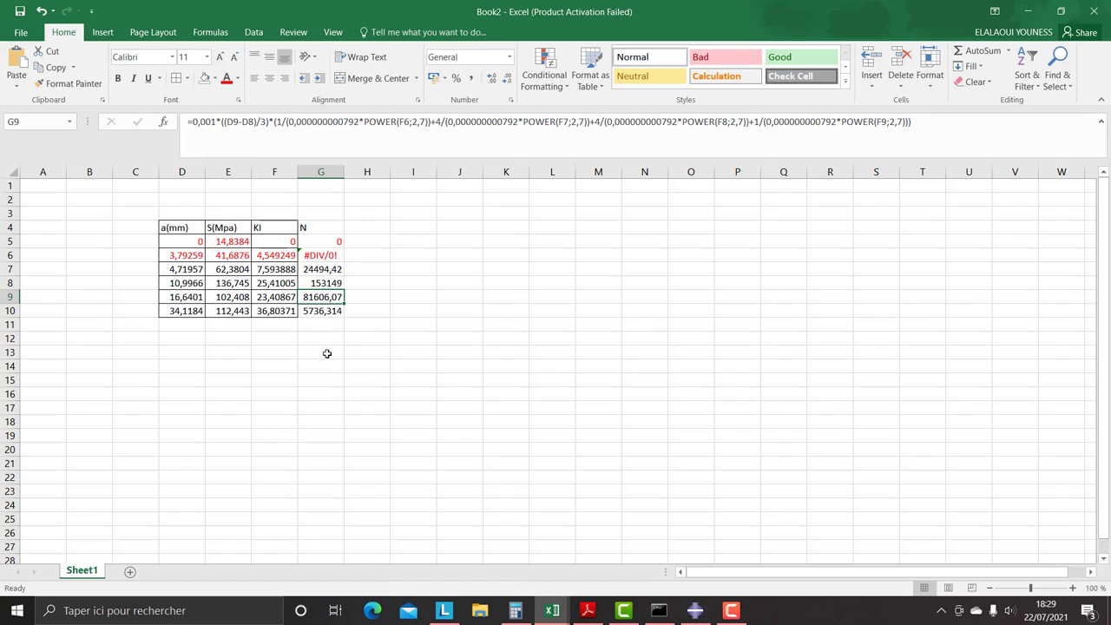
{"action": "left_click", "coordinate": [327, 353]}
{"action": "left_click", "coordinate": [316, 313]}
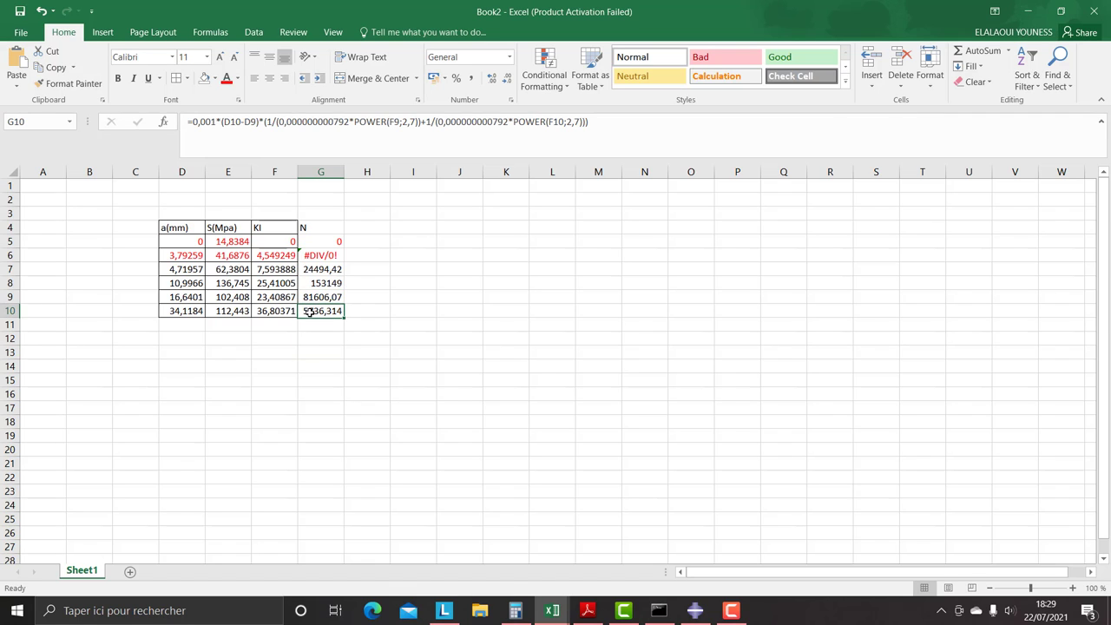
{"action": "left_click", "coordinate": [315, 299]}
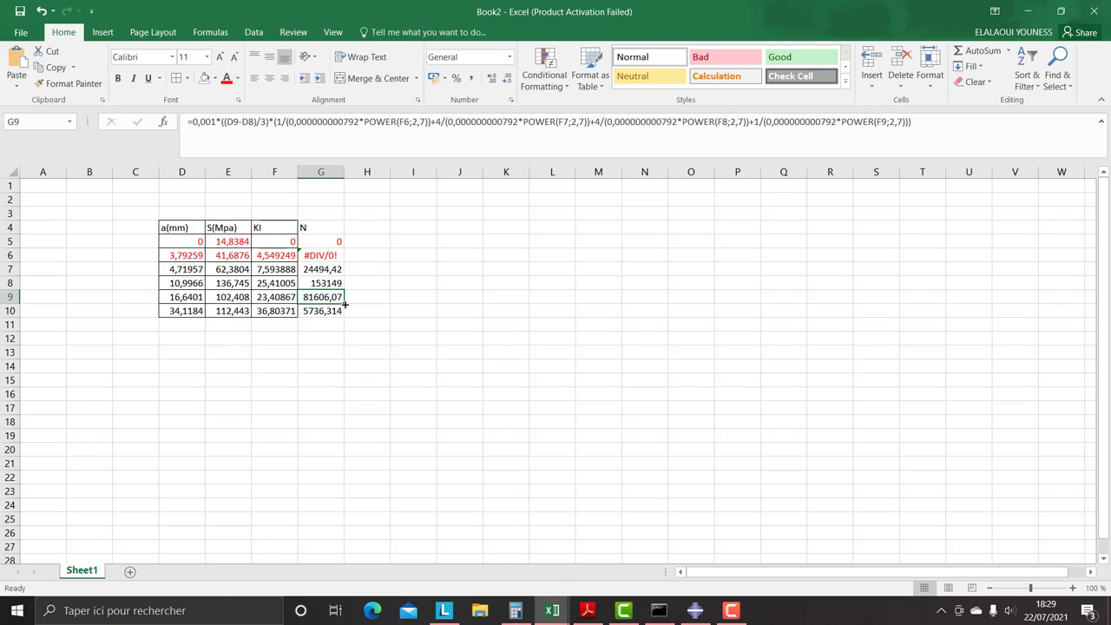
{"action": "left_click_drag", "start_coordinate": [343, 303], "coordinate": [328, 311]}
{"action": "left_click", "coordinate": [327, 310]}
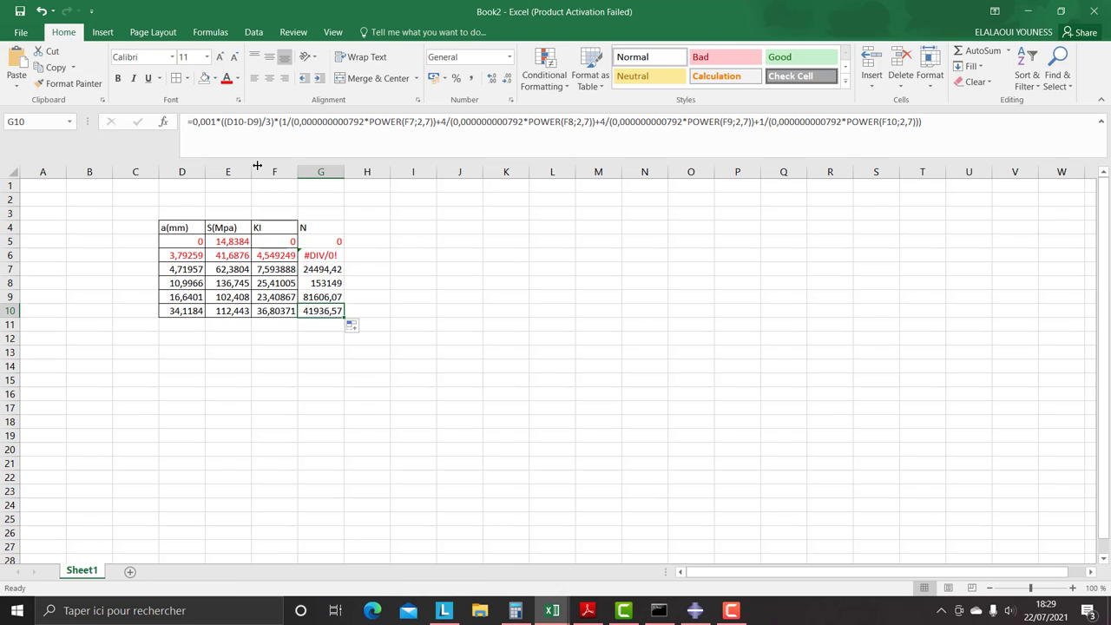
Change the divisor of the crack length difference in the G10 formula to 4, giving ((D10-D9)/4)
{"action": "left_click", "coordinate": [269, 122]}
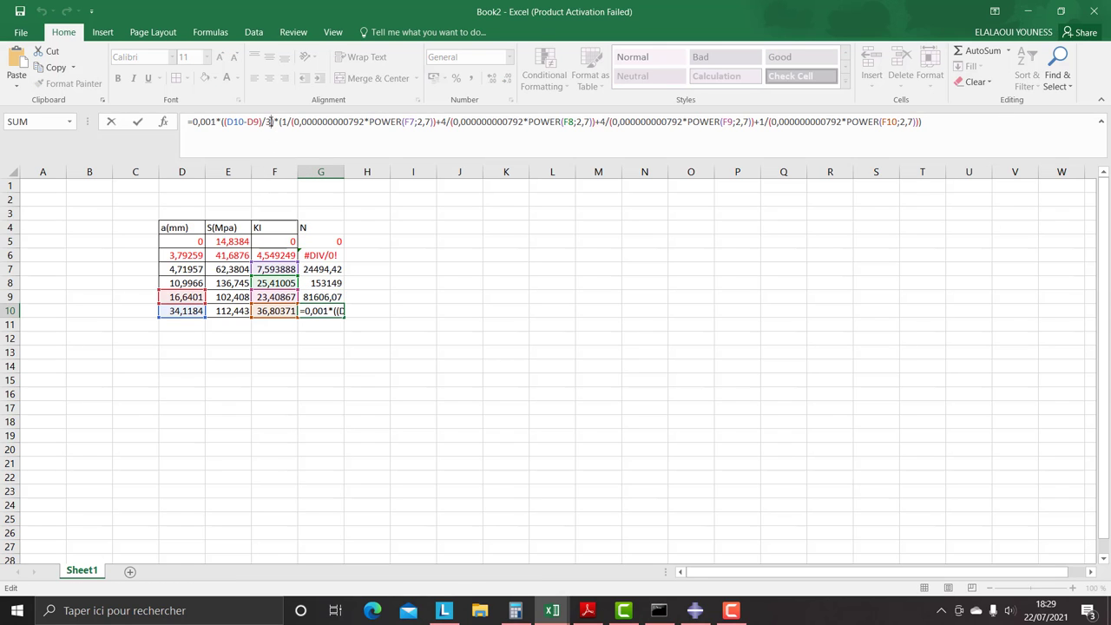
{"action": "key", "text": "BackSpace"}
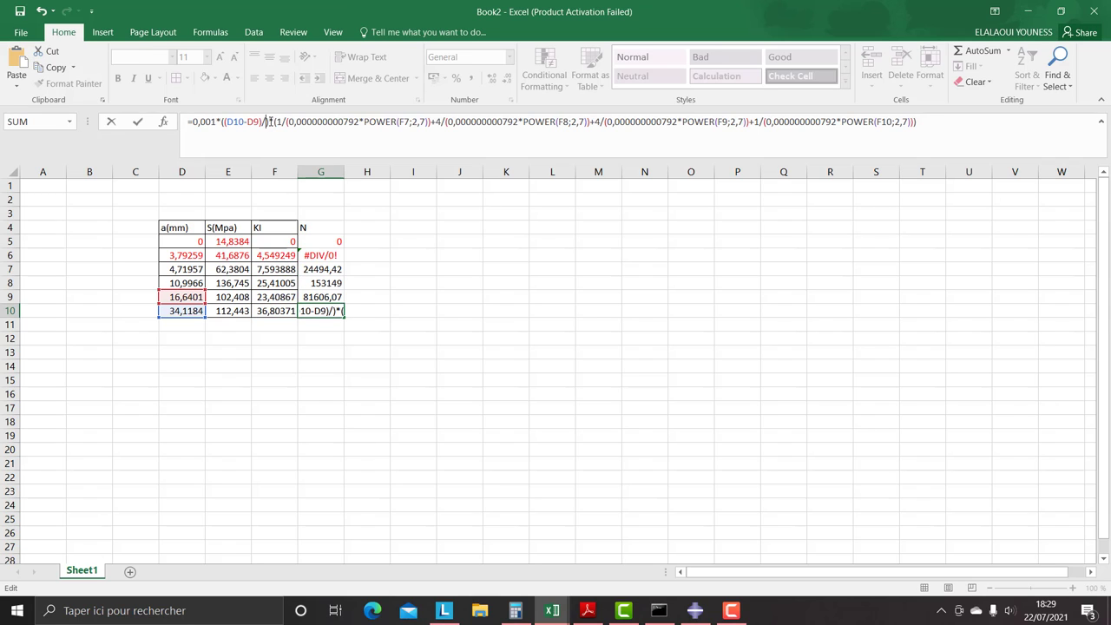
{"action": "type", "text": "4"}
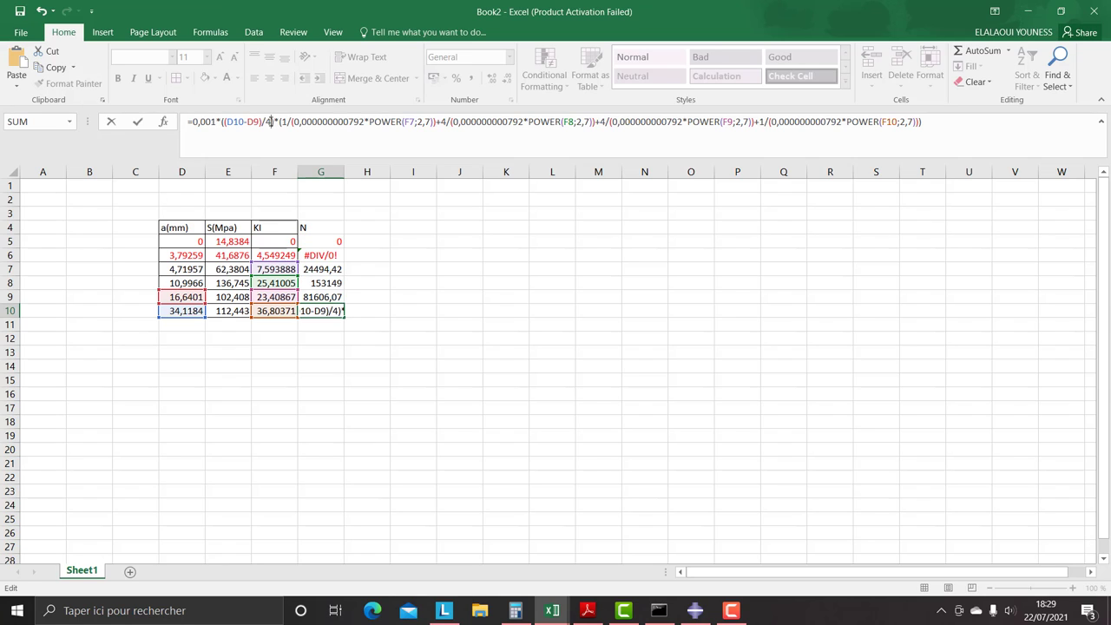
Change the references in the first two POWER terms of the G10 formula to F6 and F7
{"action": "left_click", "coordinate": [410, 122]}
{"action": "key", "text": "BackSpace"}
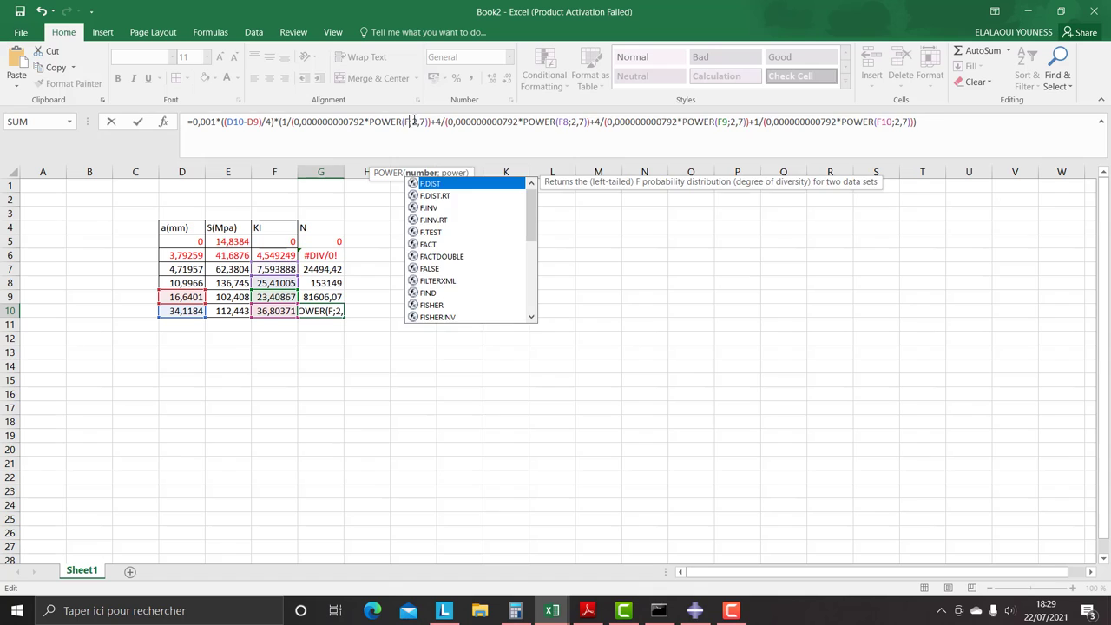
{"action": "type", "text": "6"}
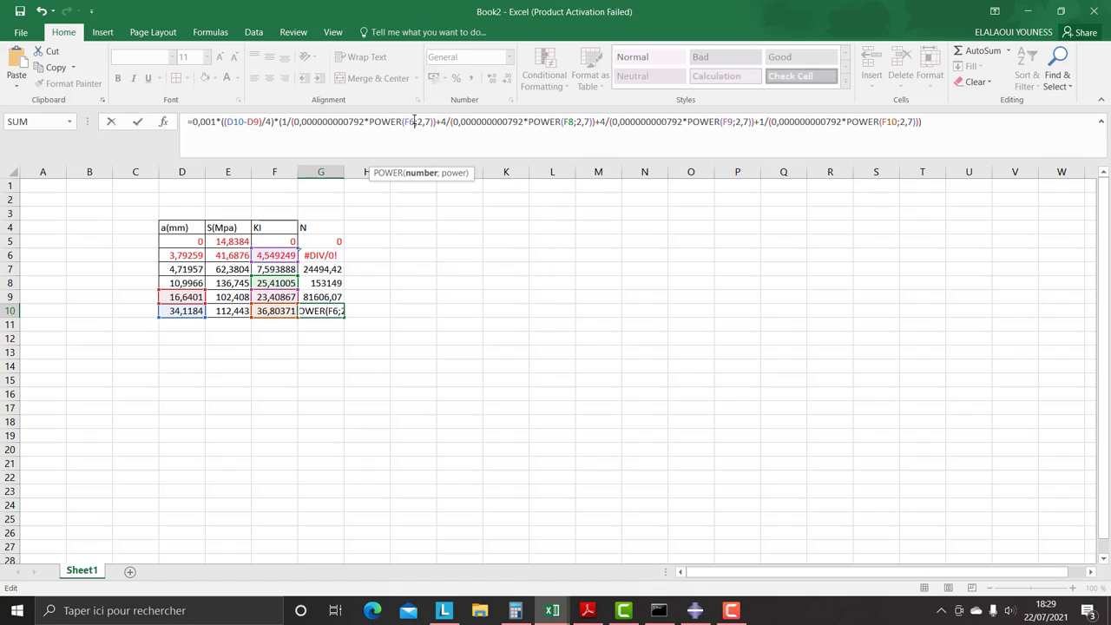
{"action": "left_click", "coordinate": [573, 121]}
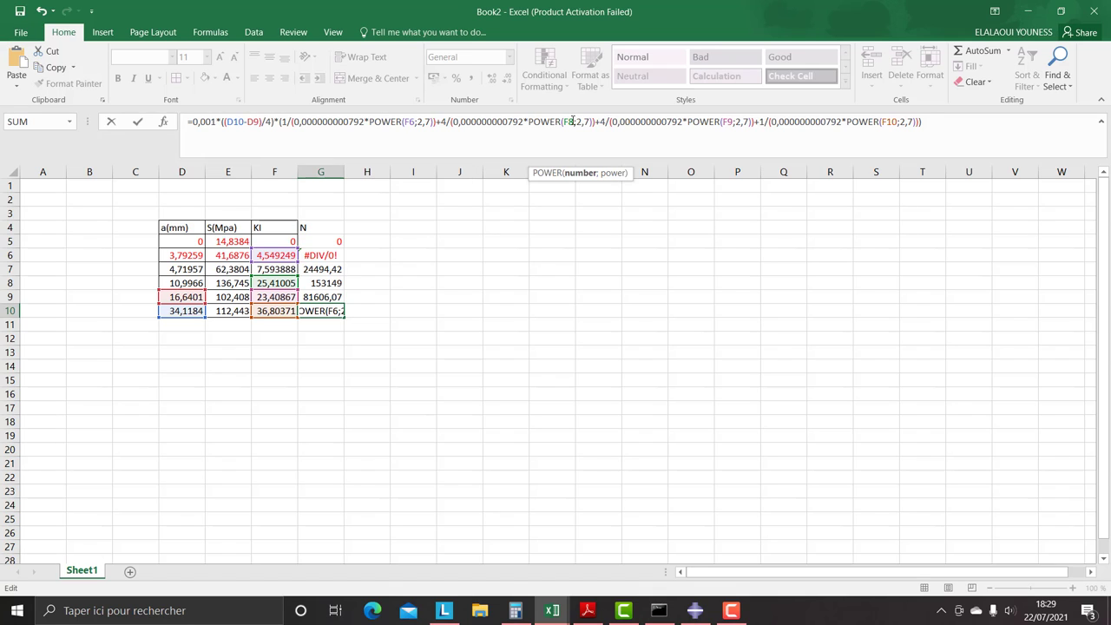
{"action": "key", "text": "BackSpace"}
{"action": "type", "text": "7"}
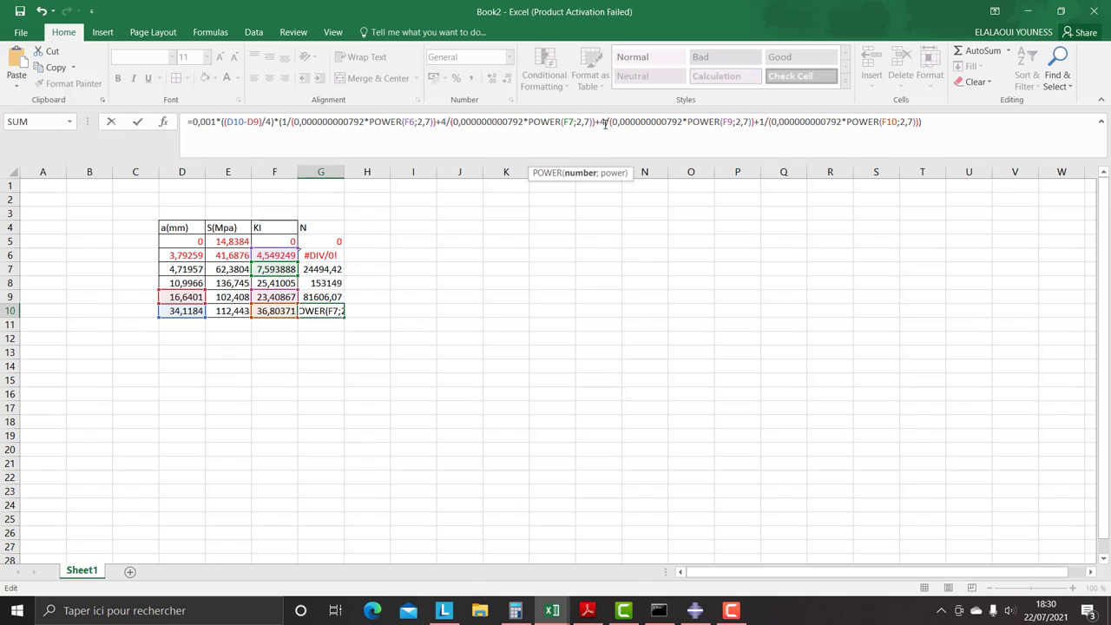
{"action": "left_click", "coordinate": [605, 121]}
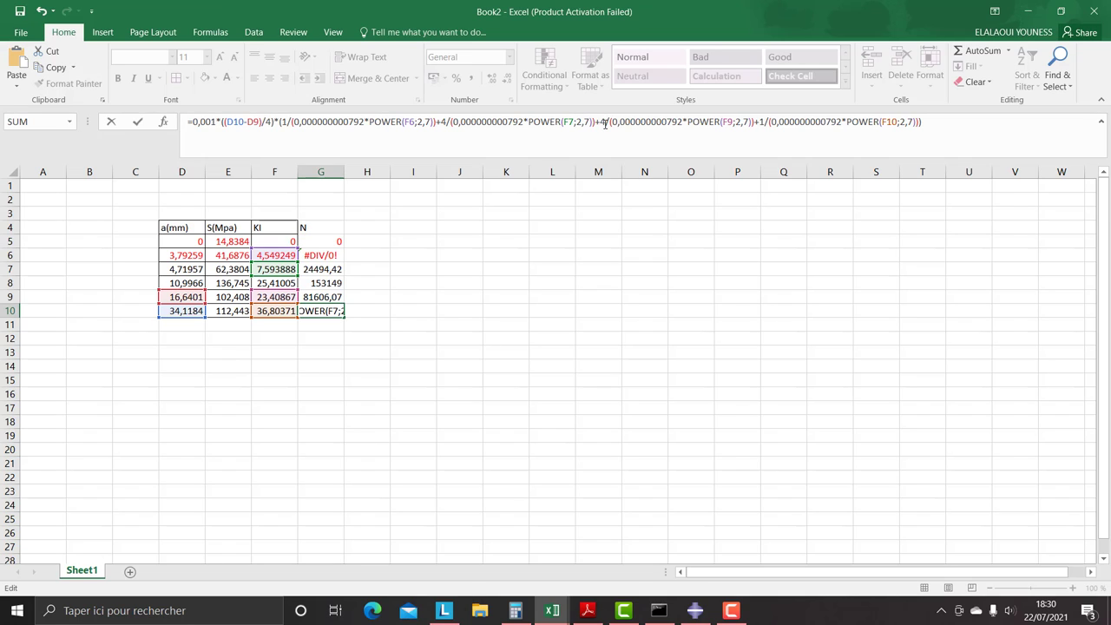
{"action": "key", "text": "BackSpace"}
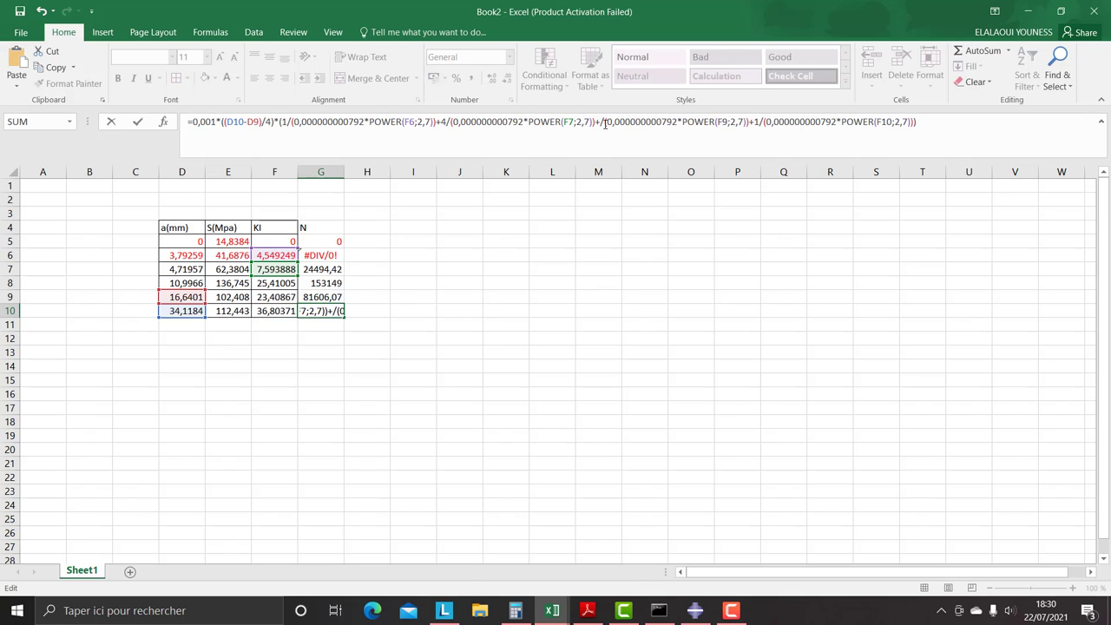
{"action": "type", "text": "2"}
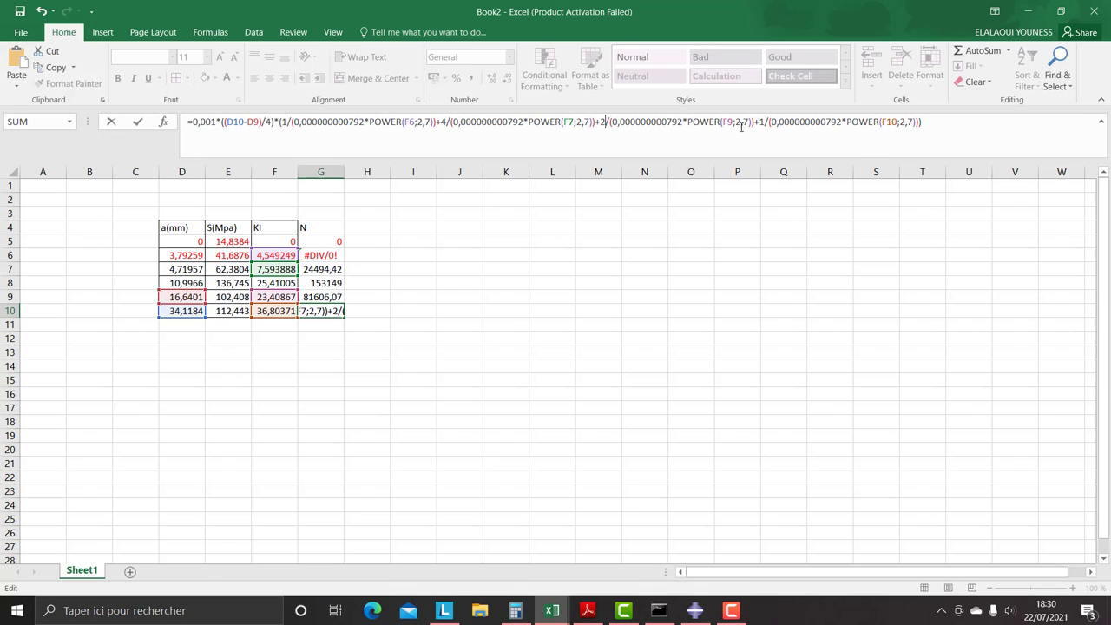
{"action": "left_click", "coordinate": [731, 122]}
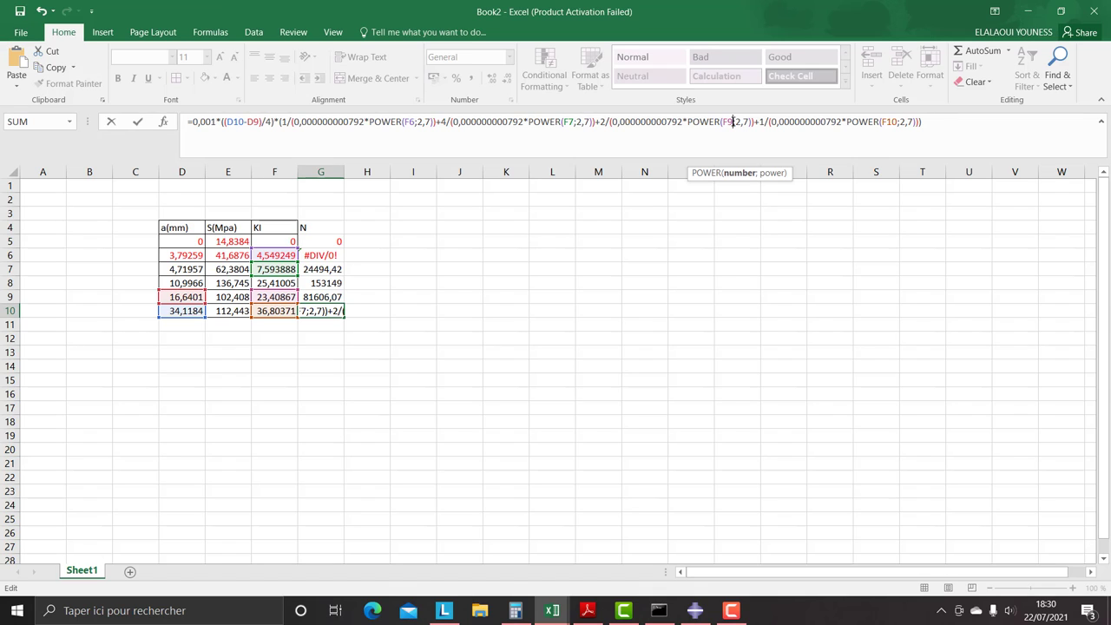
{"action": "key", "text": "BackSpace"}
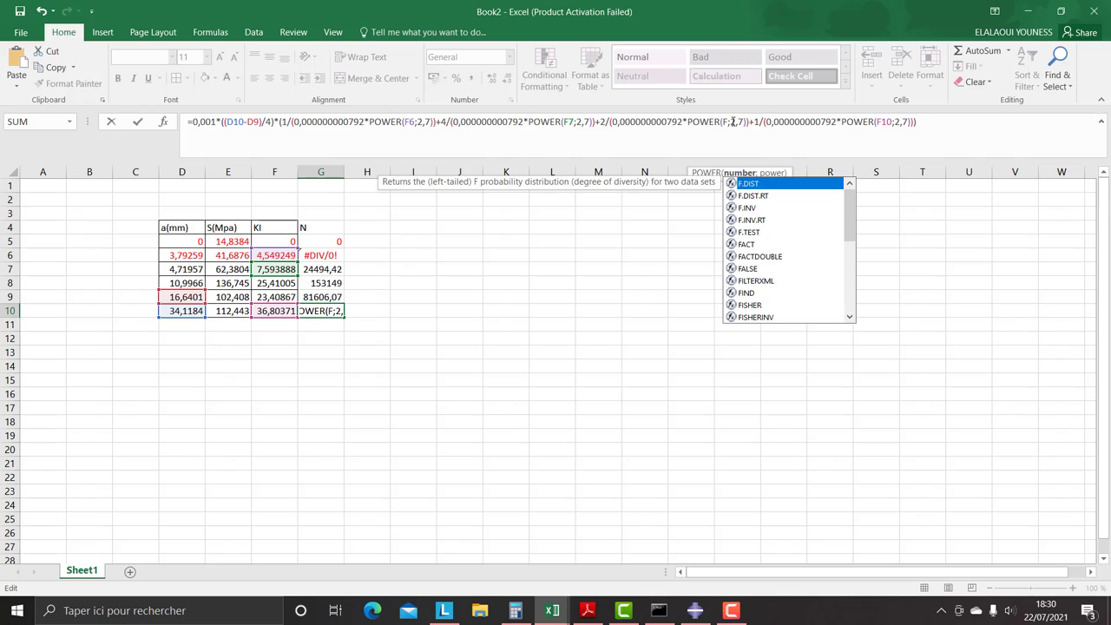
{"action": "type", "text": "8"}
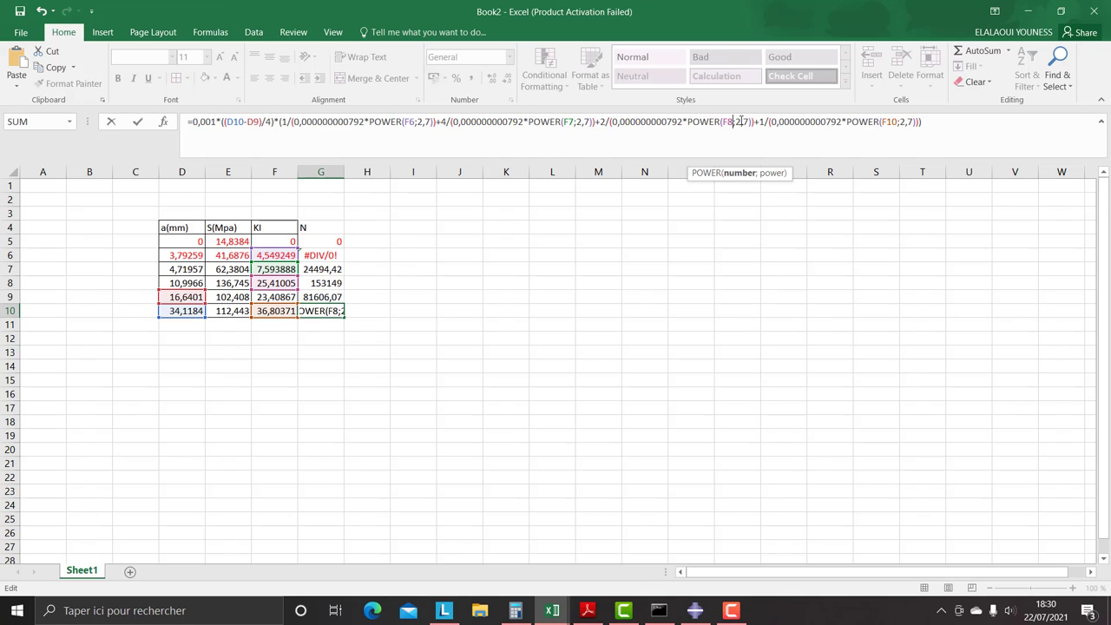
{"action": "left_click", "coordinate": [754, 121]}
{"action": "left_click_drag", "start_coordinate": [755, 122], "coordinate": [599, 121]}
{"action": "right_click", "coordinate": [600, 124]}
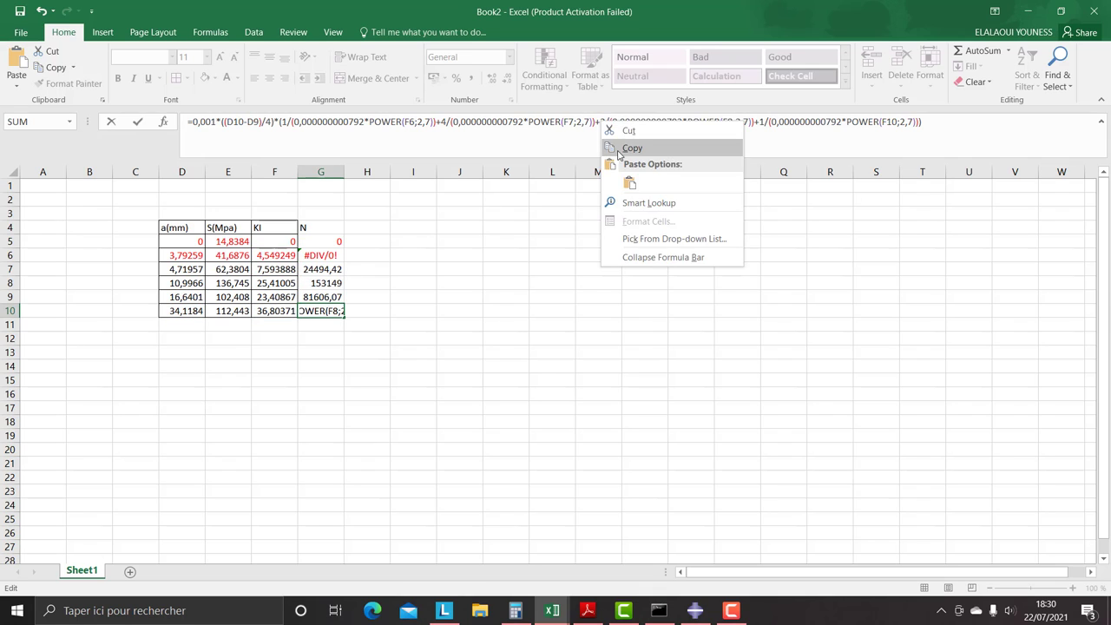
{"action": "left_click", "coordinate": [610, 147]}
{"action": "left_click", "coordinate": [760, 122]}
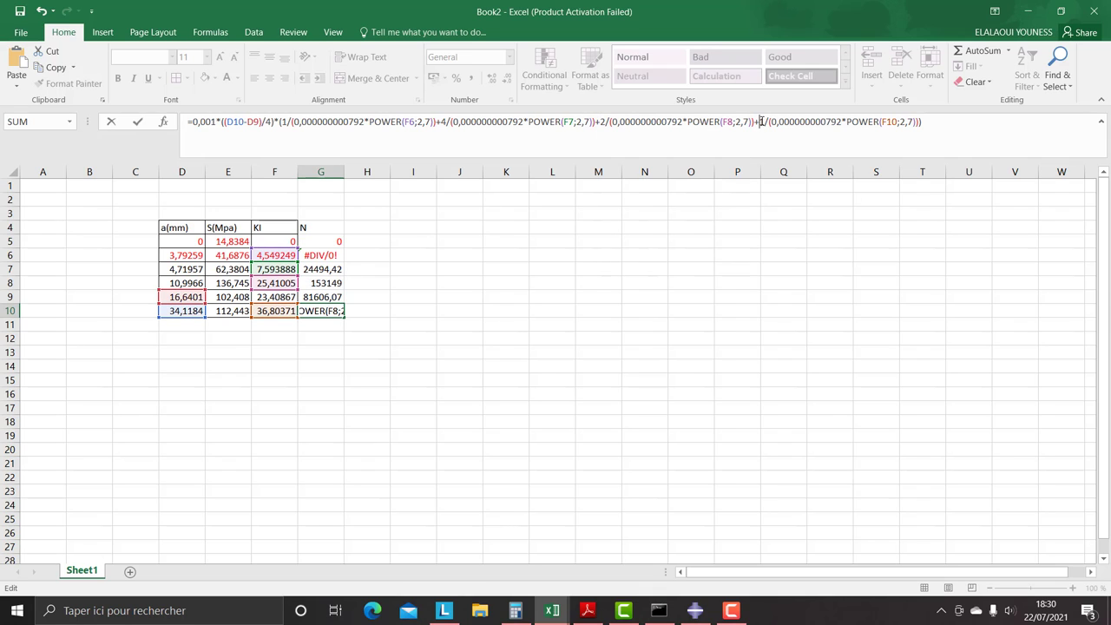
{"action": "key", "text": "ctrl+v"}
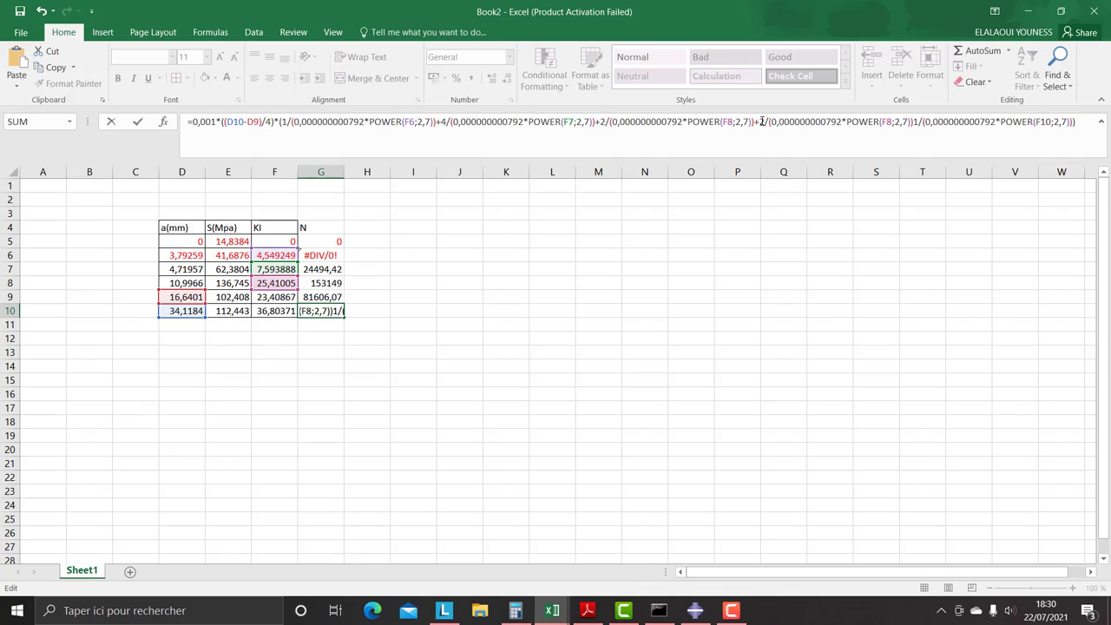
{"action": "type", "text": "+"}
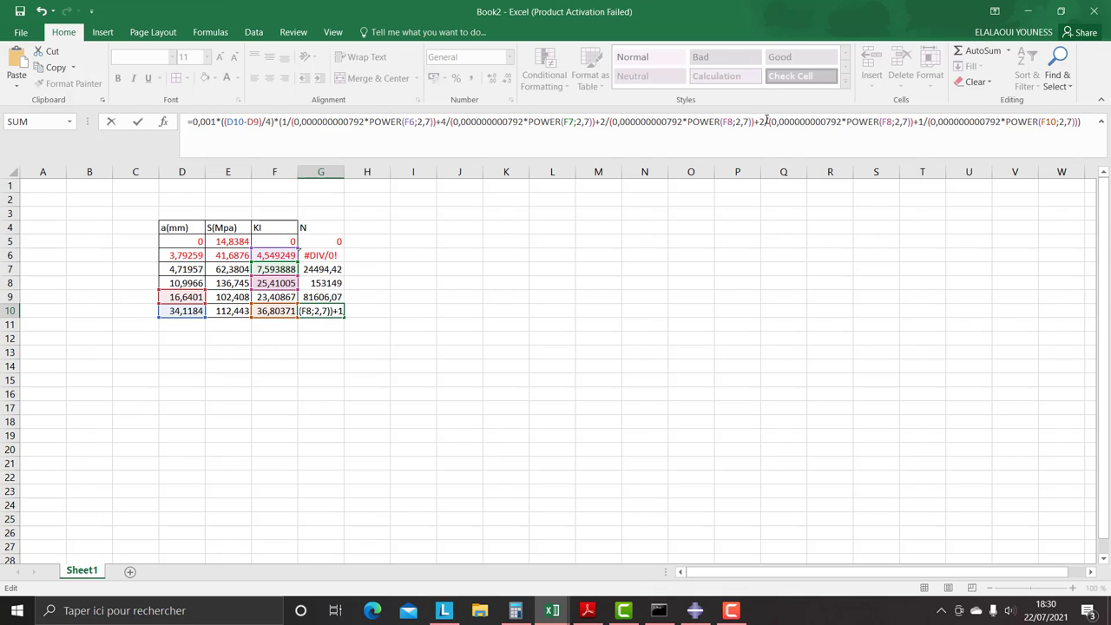
{"action": "left_click", "coordinate": [766, 121]}
{"action": "key", "text": "BackSpace"}
{"action": "type", "text": "4"}
{"action": "left_click", "coordinate": [890, 121]}
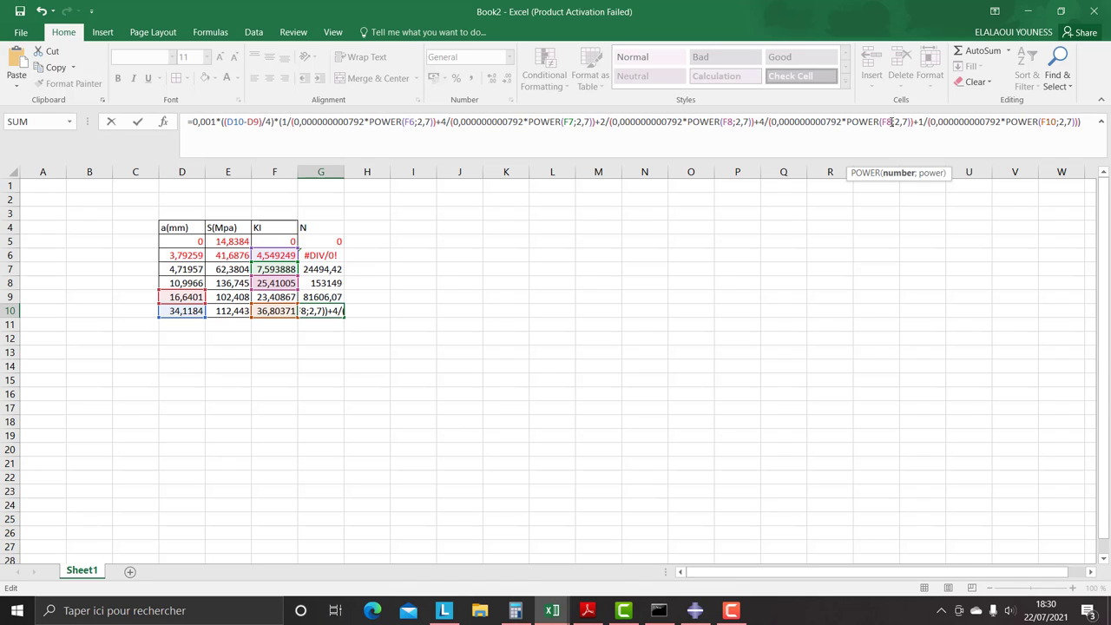
{"action": "key", "text": "BackSpace"}
{"action": "type", "text": "9"}
{"action": "key", "text": "Return"}
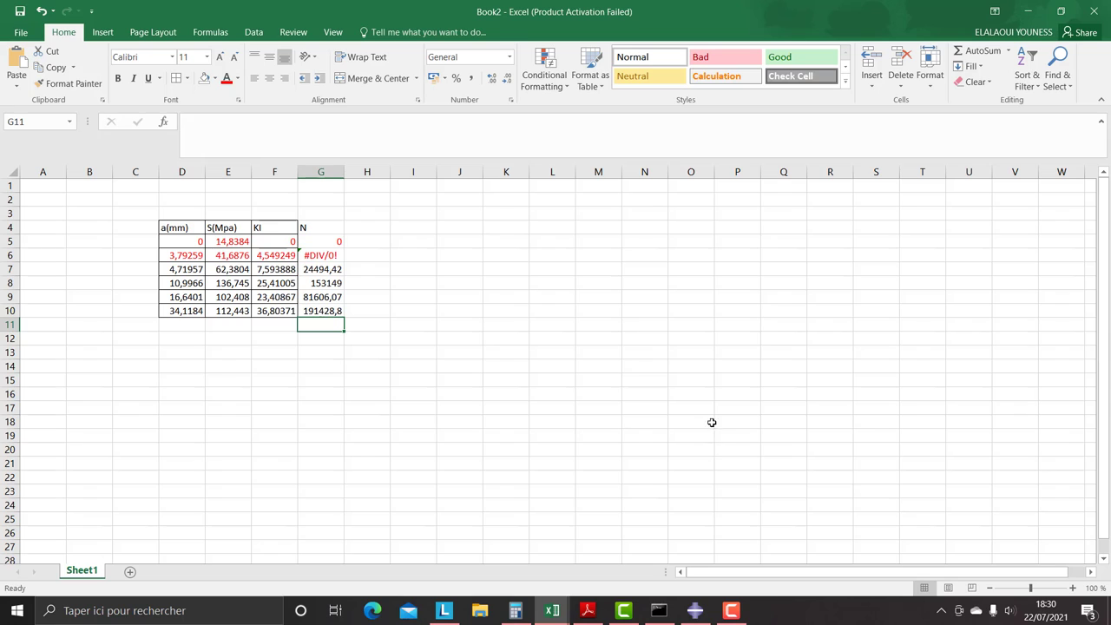
{"action": "left_click", "coordinate": [725, 613]}
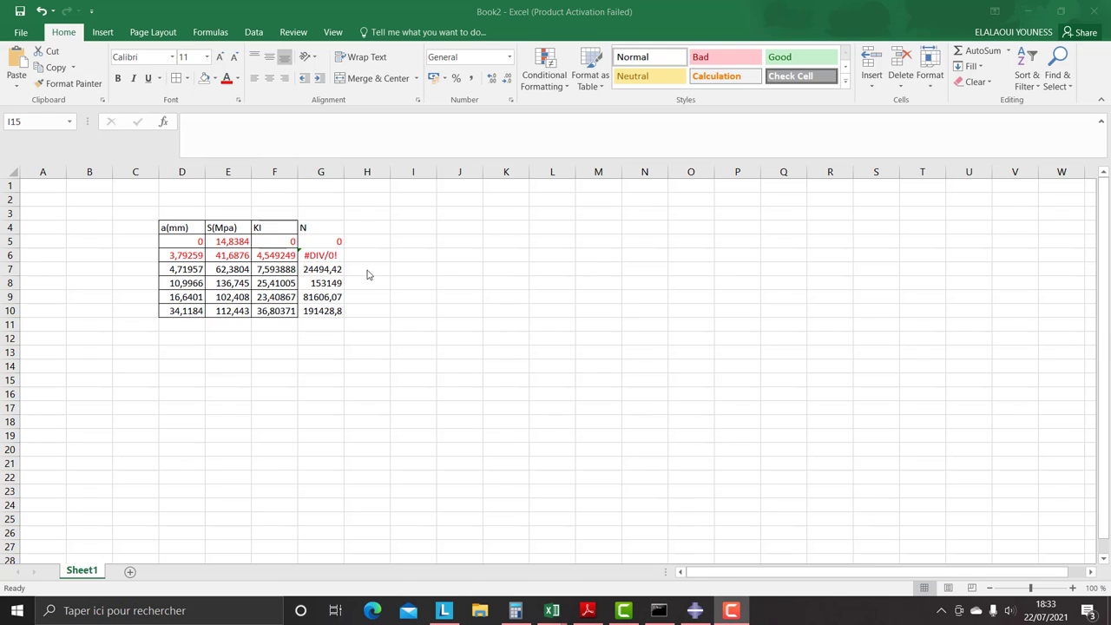
{"action": "left_click", "coordinate": [354, 296]}
{"action": "left_click", "coordinate": [349, 271]}
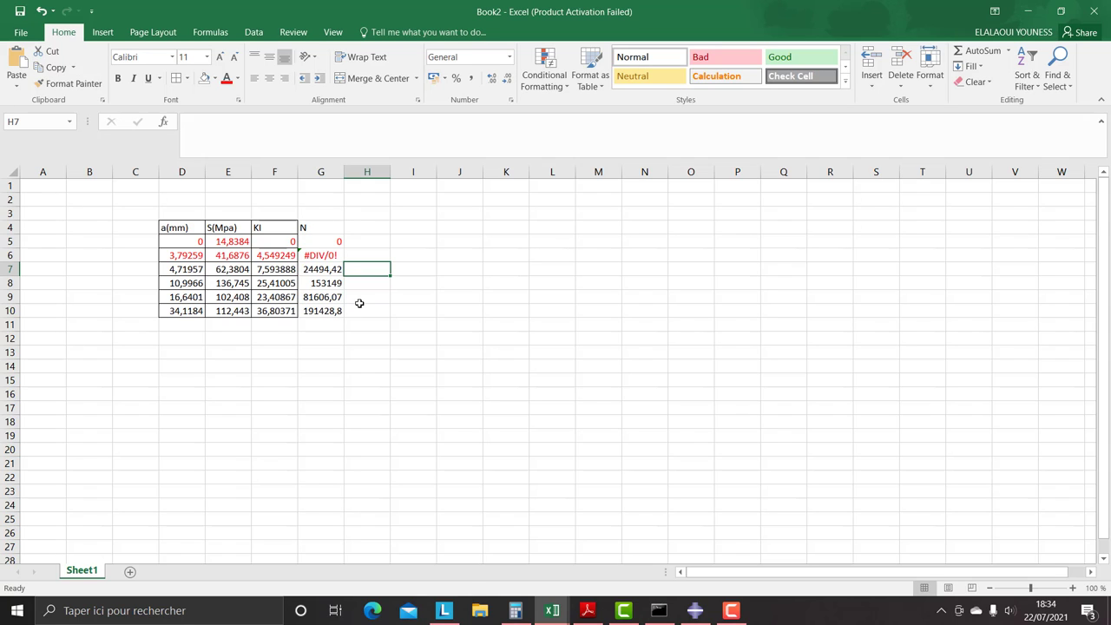
Examine the N formula in G6 and the KI formula in F5 that it depends on
{"action": "left_click", "coordinate": [319, 255]}
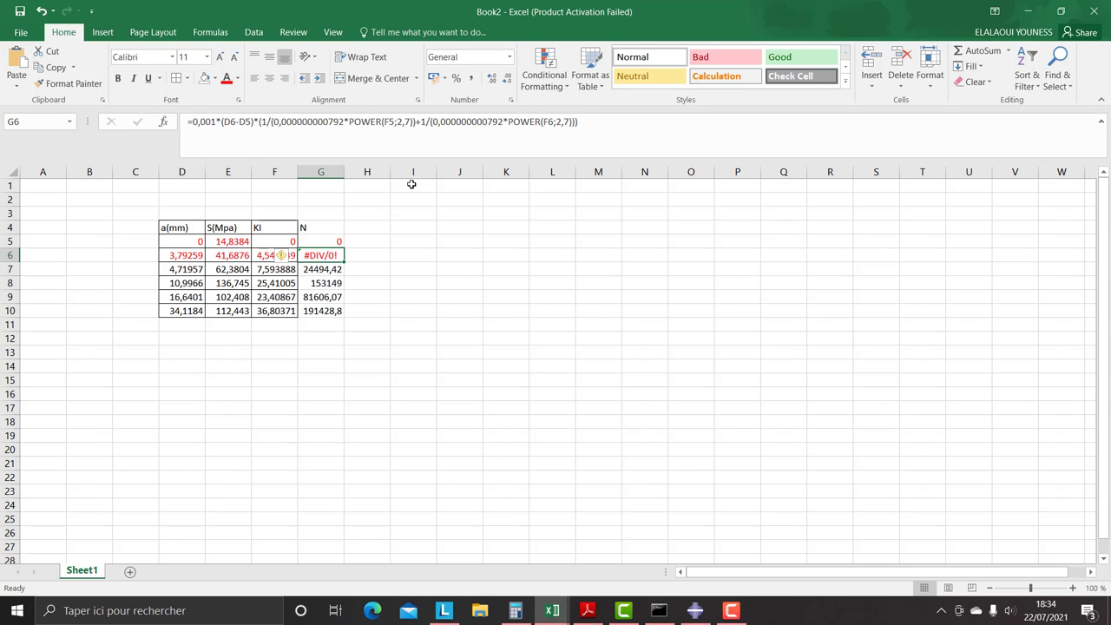
{"action": "left_click", "coordinate": [278, 243]}
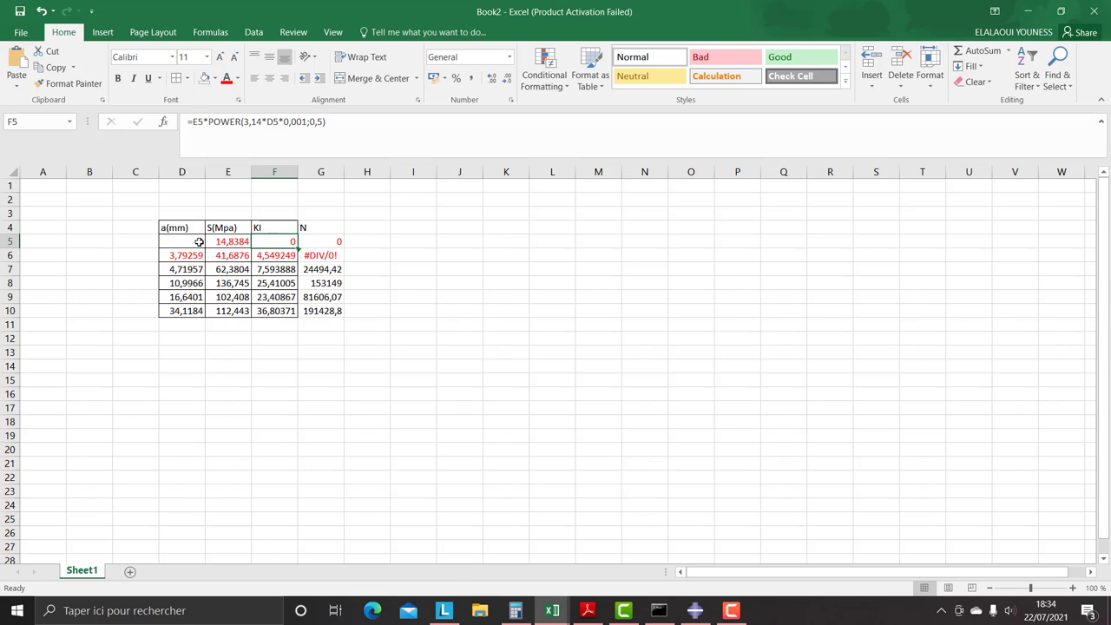
{"action": "left_click", "coordinate": [405, 350]}
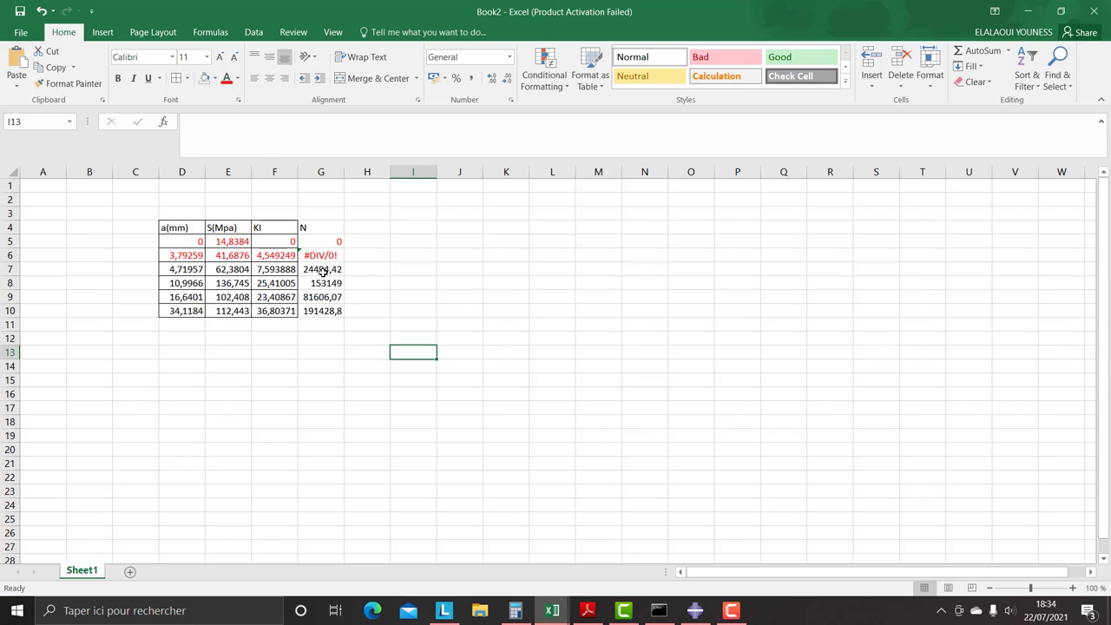
{"action": "left_click_drag", "start_coordinate": [321, 269], "coordinate": [188, 310]}
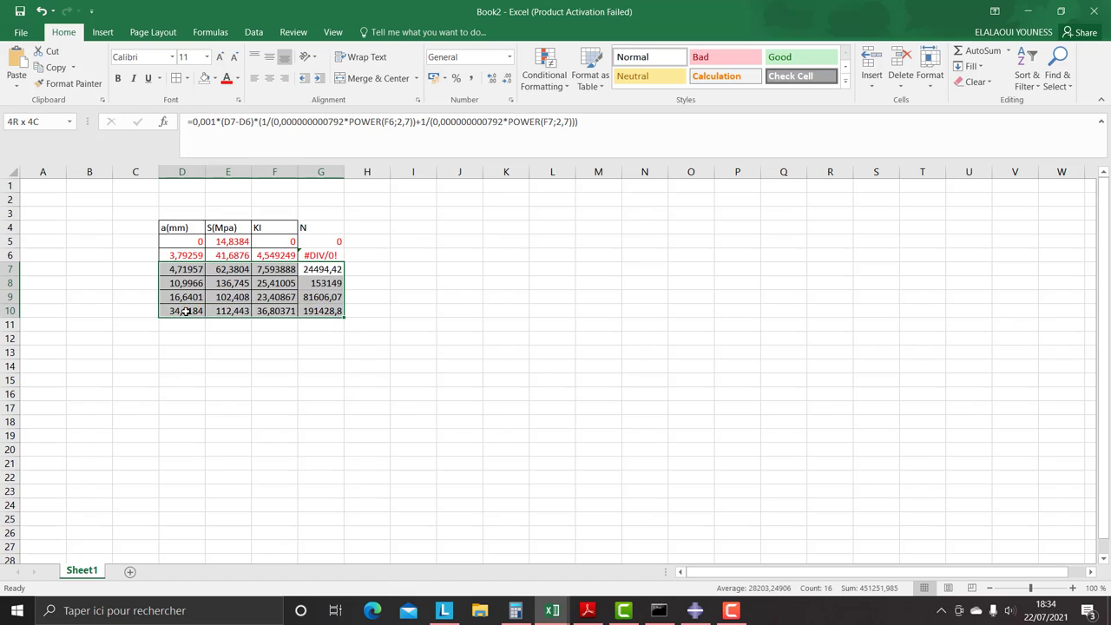
{"action": "left_click", "coordinate": [188, 310]}
{"action": "left_click", "coordinate": [357, 254]}
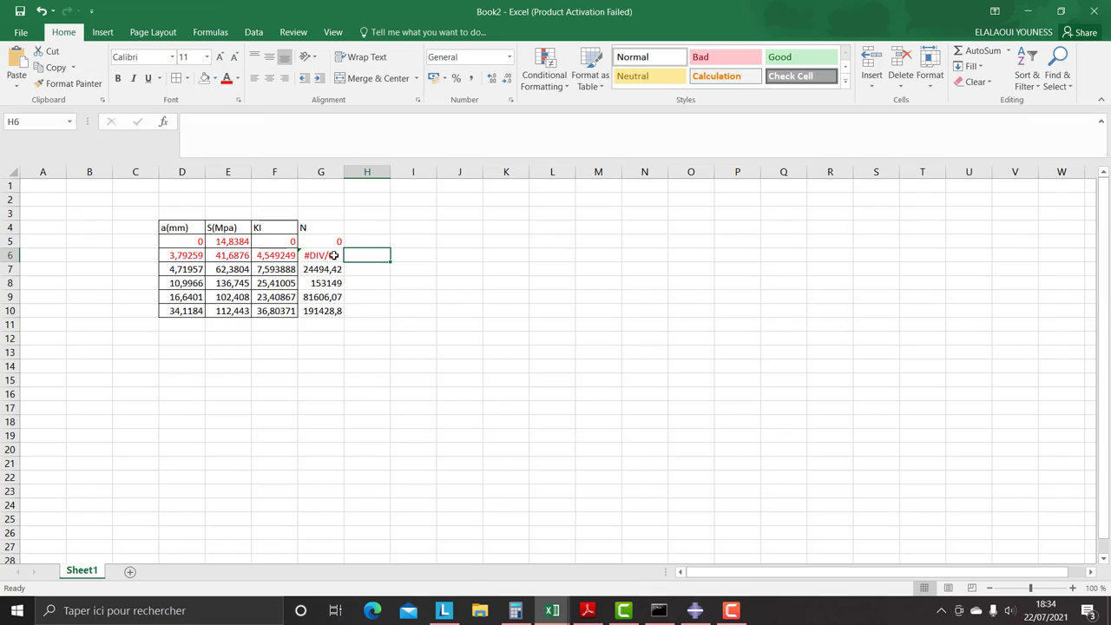
{"action": "left_click", "coordinate": [333, 255]}
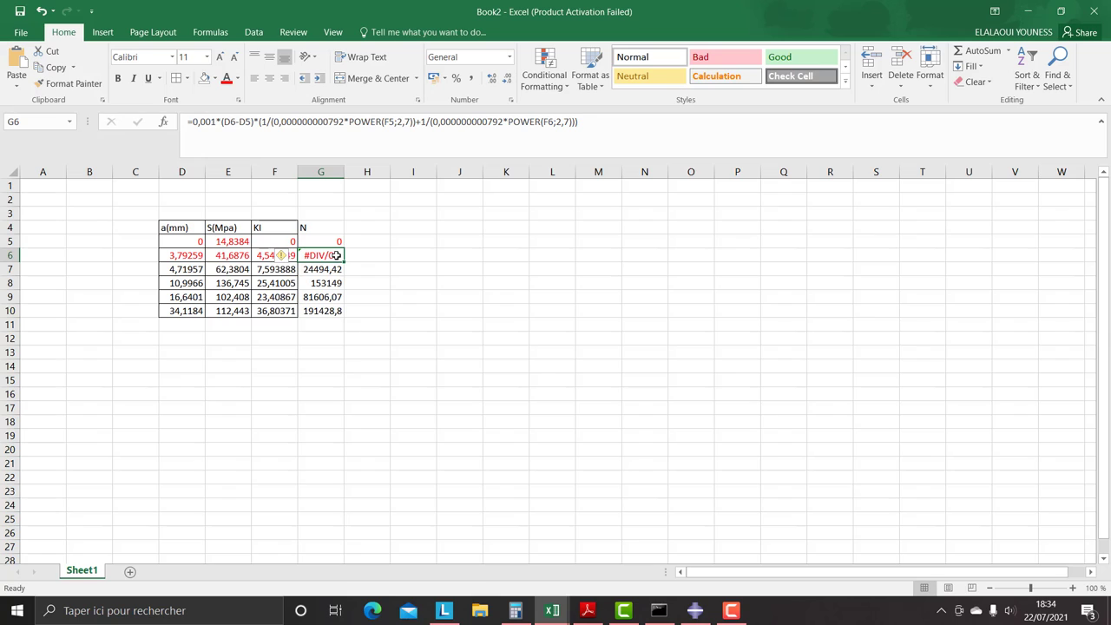
{"action": "left_click", "coordinate": [414, 122]}
{"action": "left_click_drag", "start_coordinate": [413, 122], "coordinate": [259, 121]}
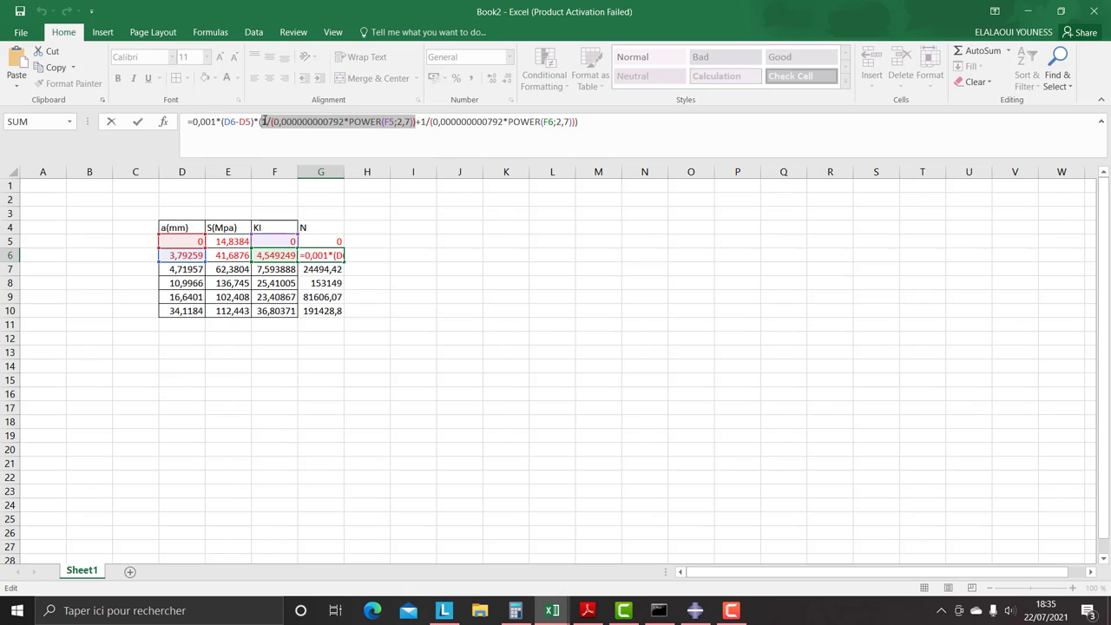
{"action": "key", "text": "Delete"}
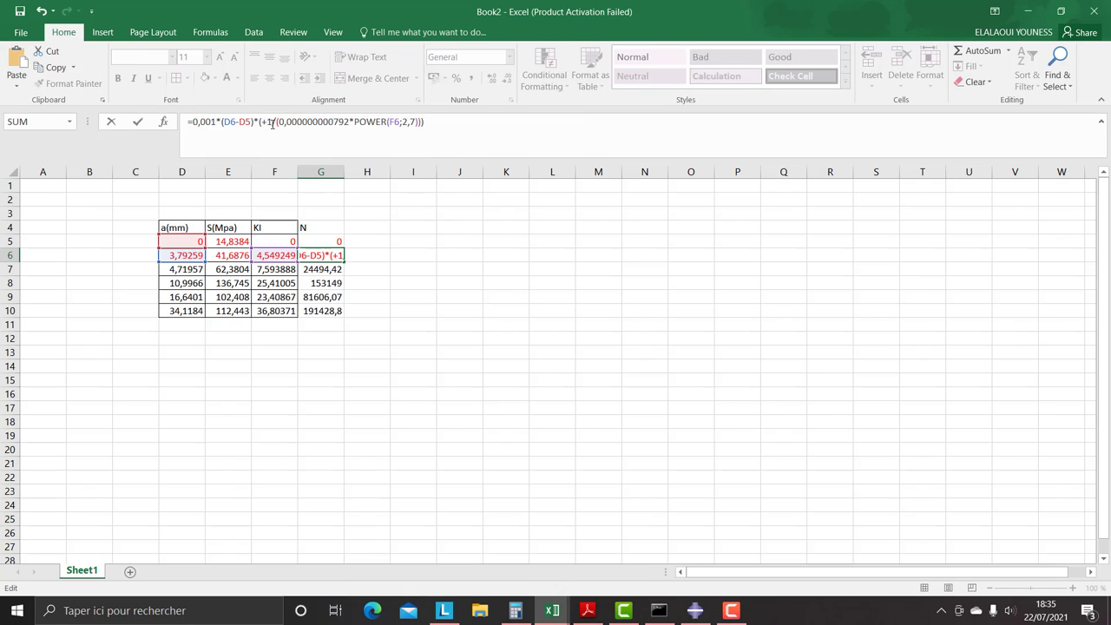
{"action": "key", "text": "Delete"}
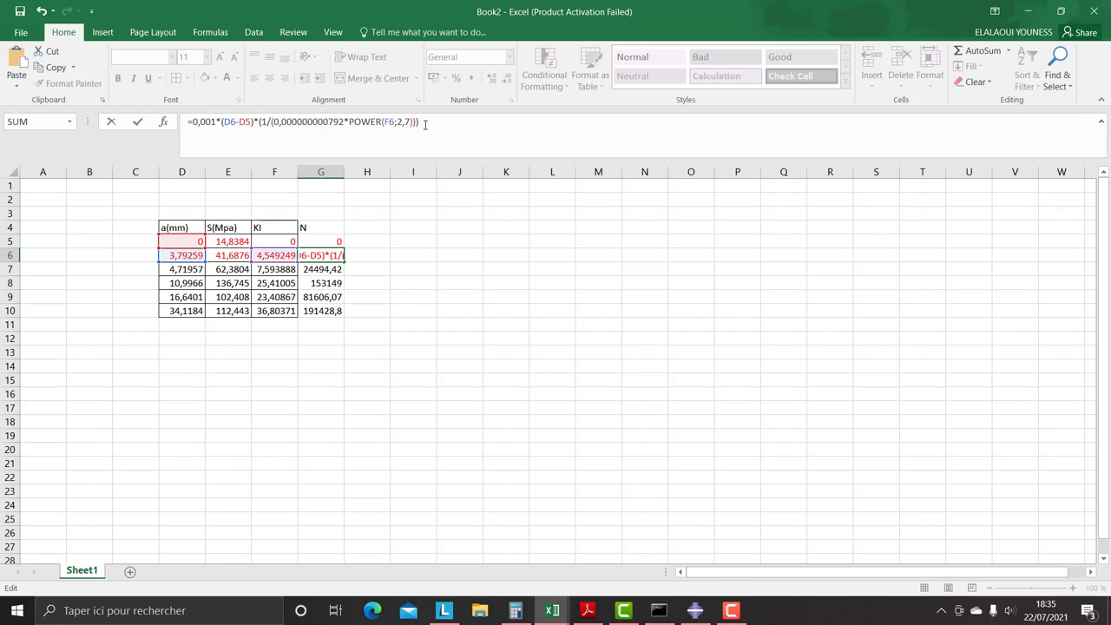
{"action": "left_click", "coordinate": [424, 124]}
{"action": "key", "text": "BackSpace"}
{"action": "key", "text": "Caps_Lock"}
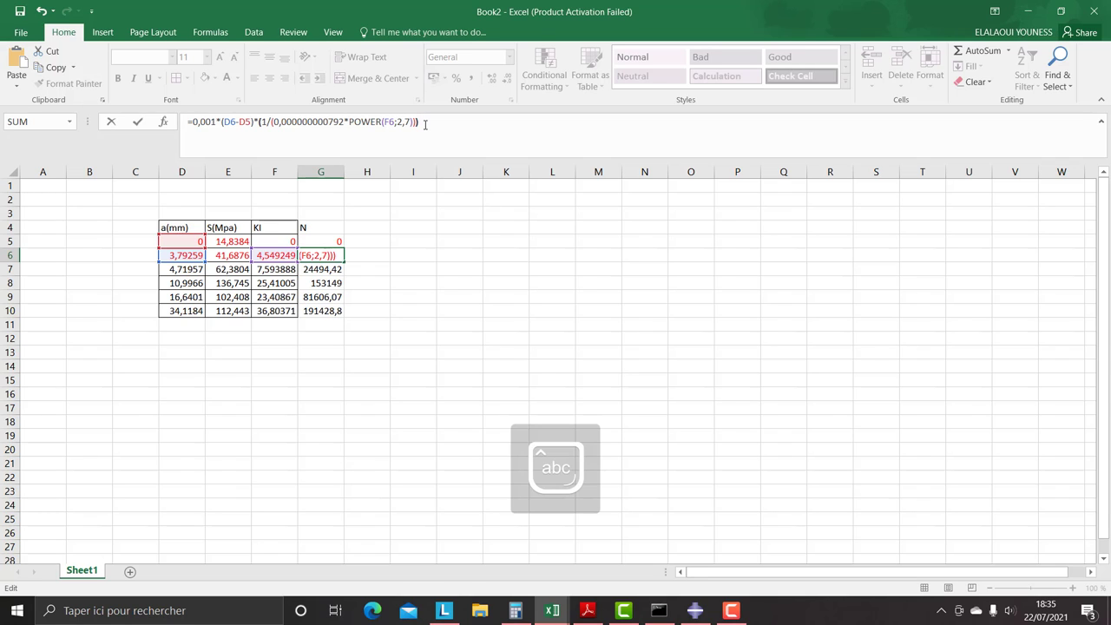
{"action": "key", "text": "Return"}
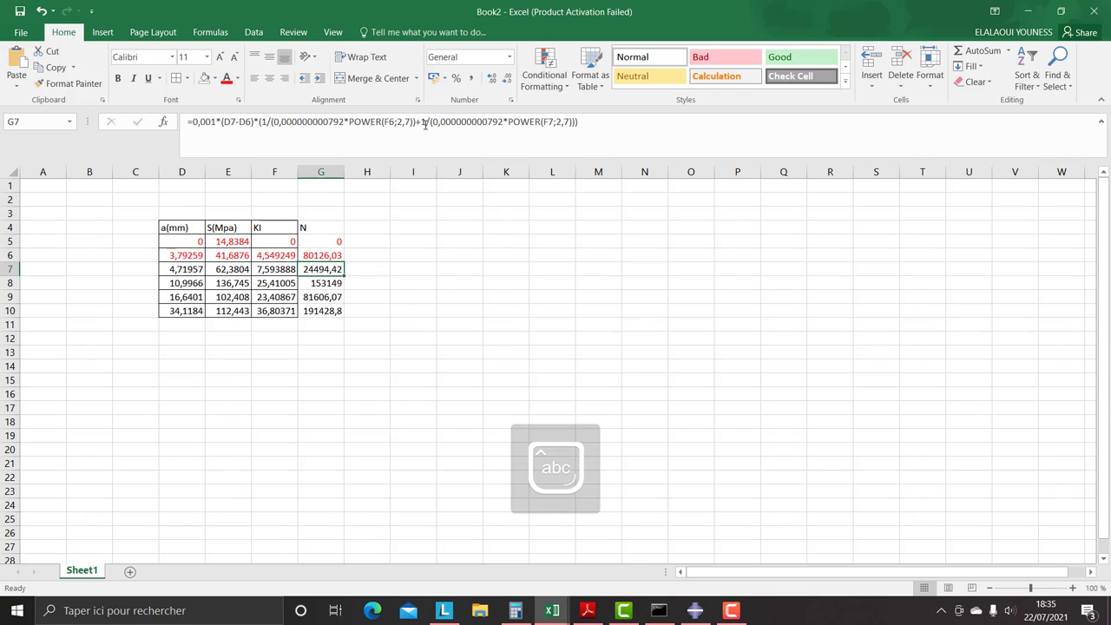
{"action": "left_click", "coordinate": [401, 349]}
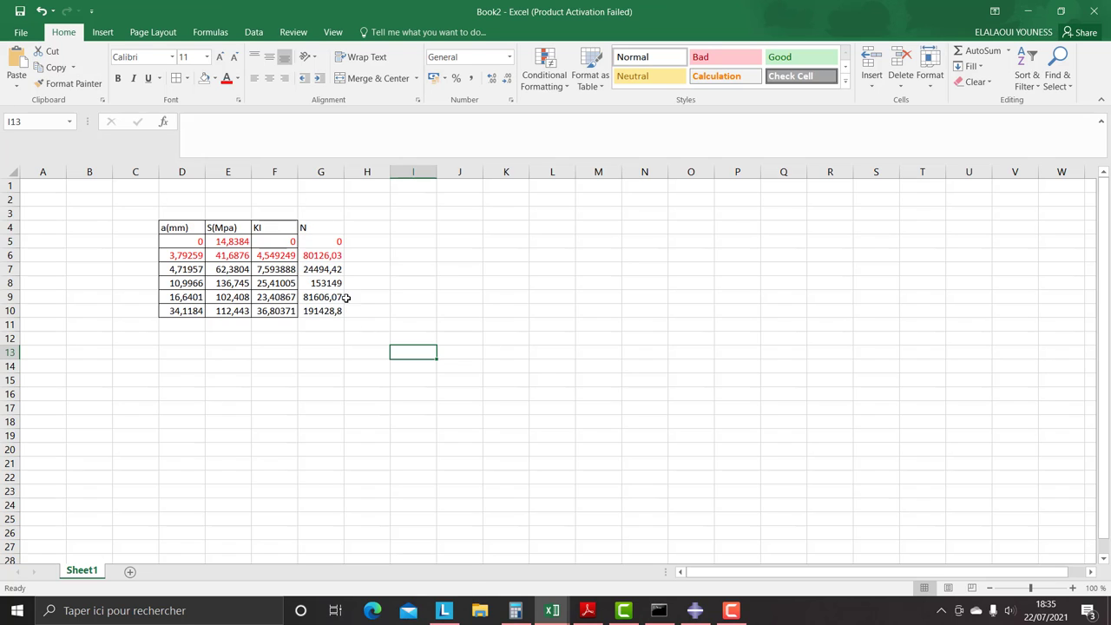
{"action": "left_click", "coordinate": [327, 260]}
{"action": "left_click", "coordinate": [329, 274]}
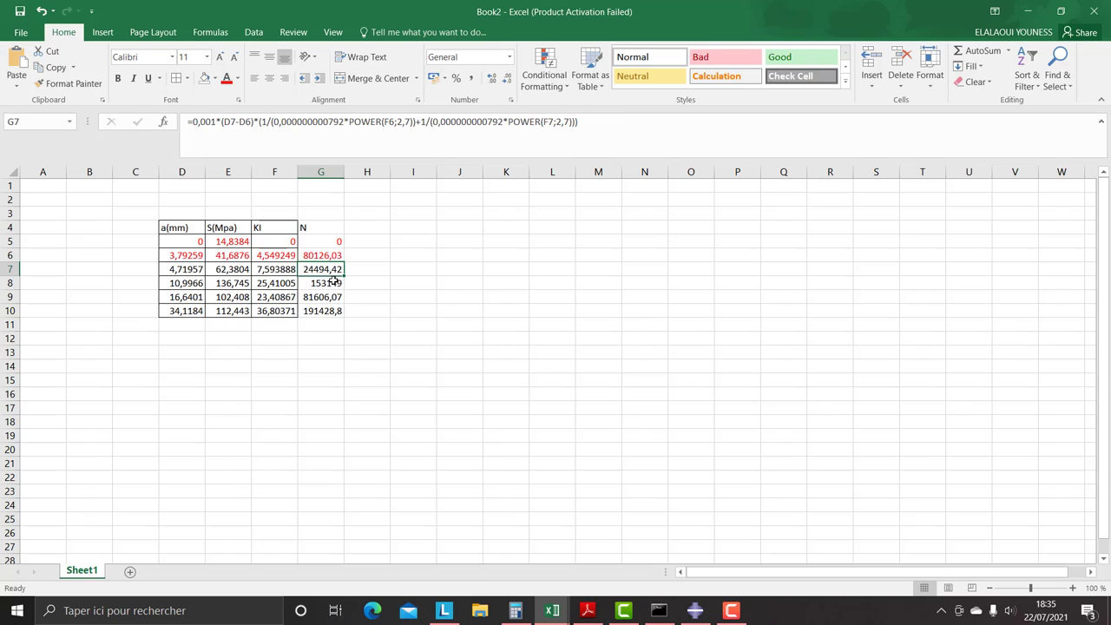
{"action": "left_click", "coordinate": [374, 324]}
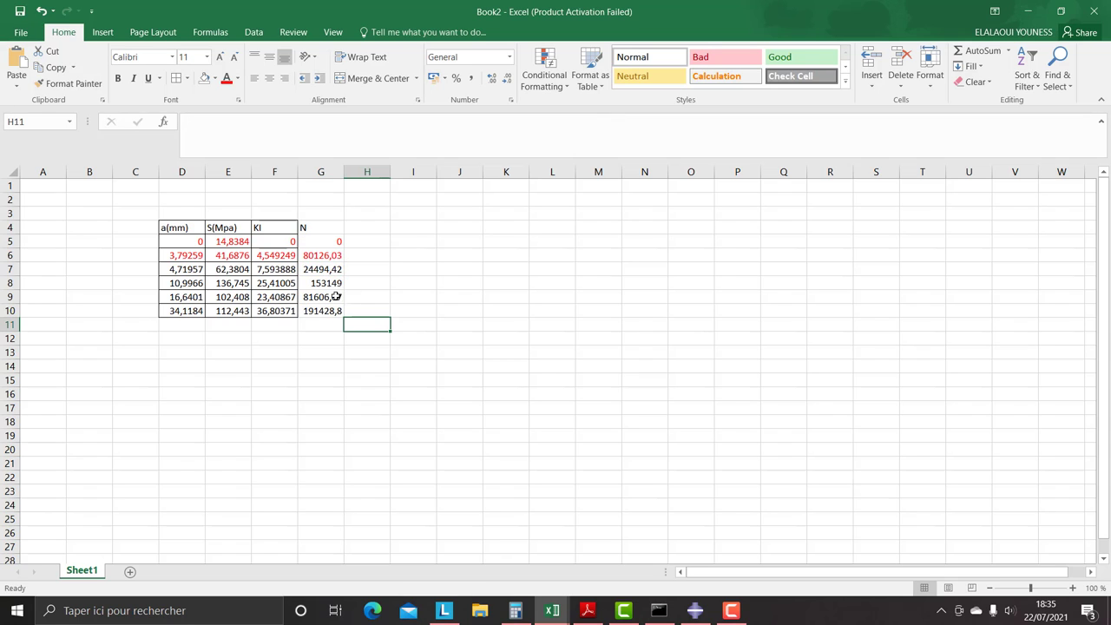
Add the column header da/dn in H4 and enter 0 as its first value in H5
{"action": "double_click", "coordinate": [369, 228]}
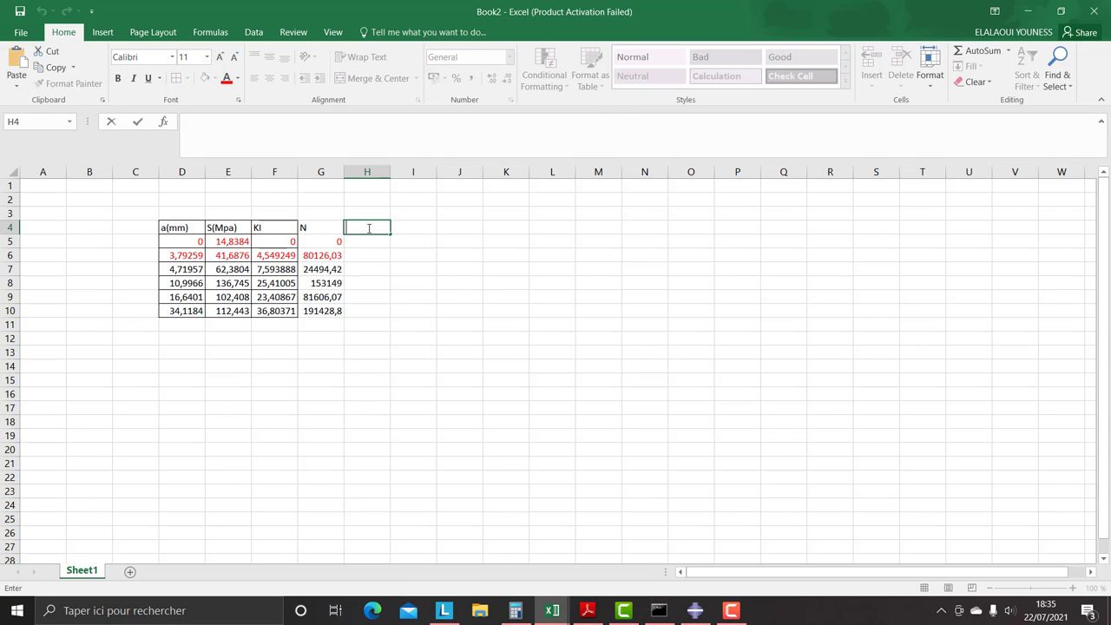
{"action": "type", "text": "da"}
{"action": "key", "text": "Caps_Lock"}
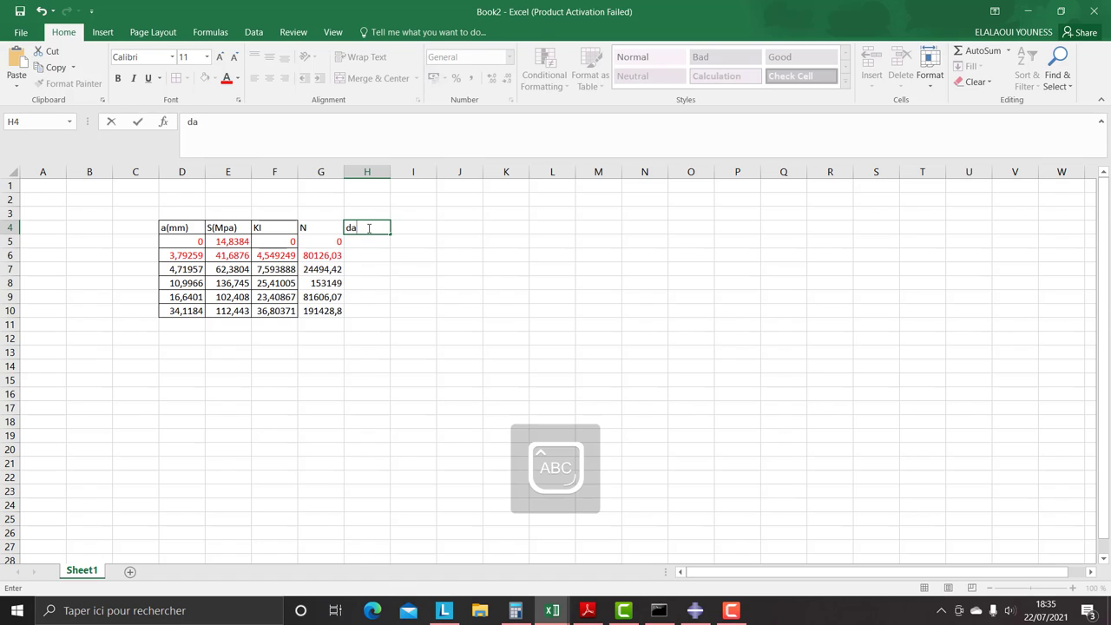
{"action": "key", "text": "Caps_Lock"}
{"action": "type", "text": "/dn"}
{"action": "left_click", "coordinate": [356, 240]}
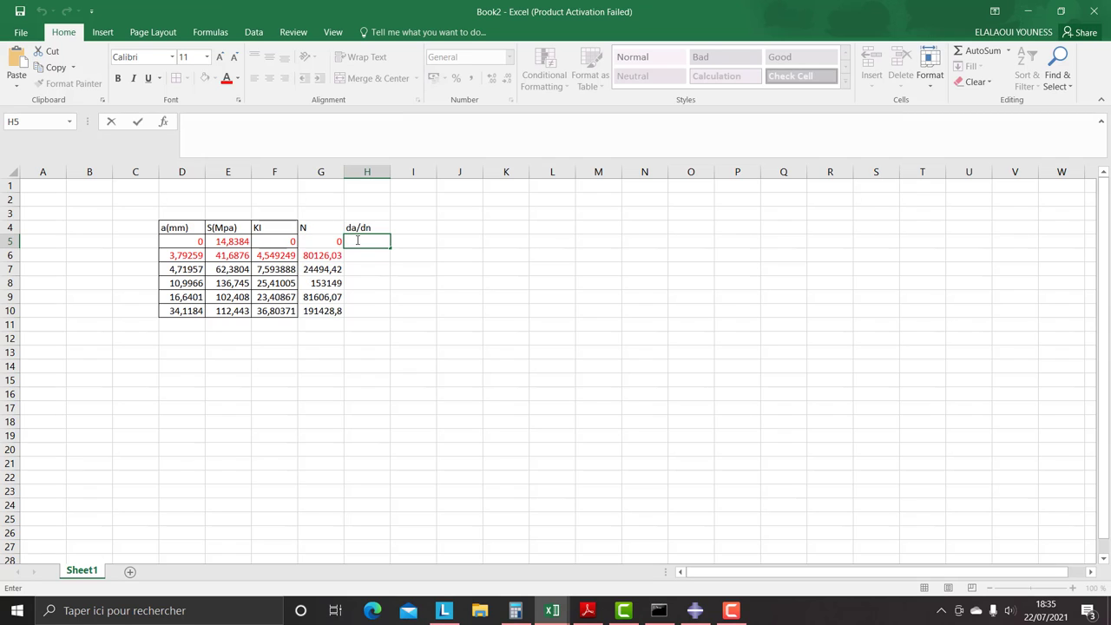
{"action": "type", "text": "à"}
{"action": "key", "text": "Caps_Lock"}
{"action": "key", "text": "BackSpace"}
{"action": "type", "text": "0"}
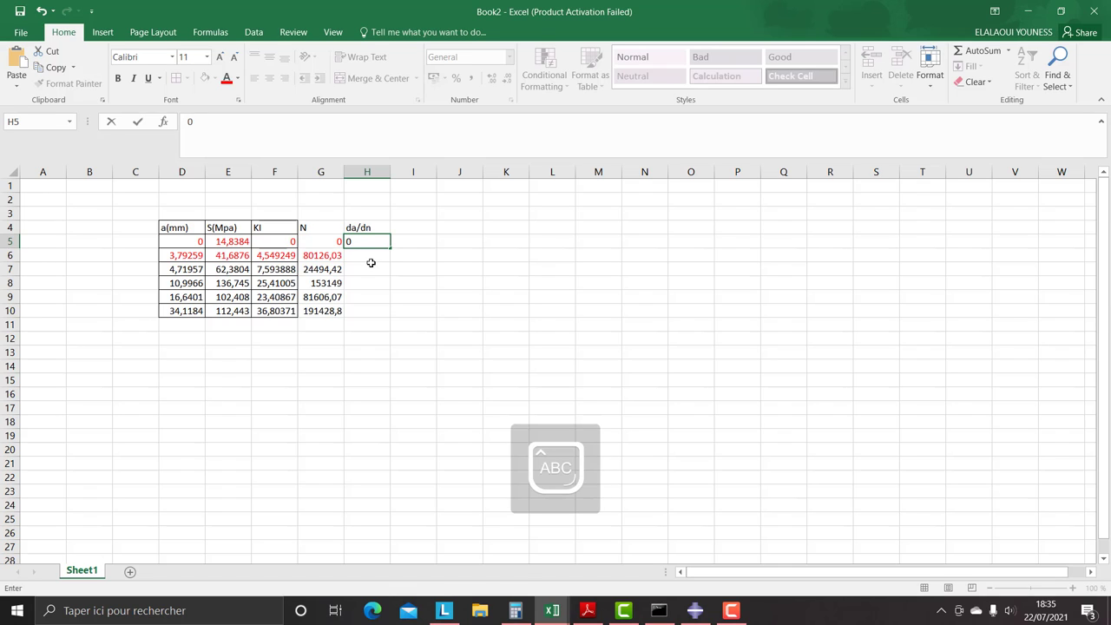
Start the da/dn formula in H6 with the numerator =(0,001*(D6-D5))
{"action": "double_click", "coordinate": [359, 255]}
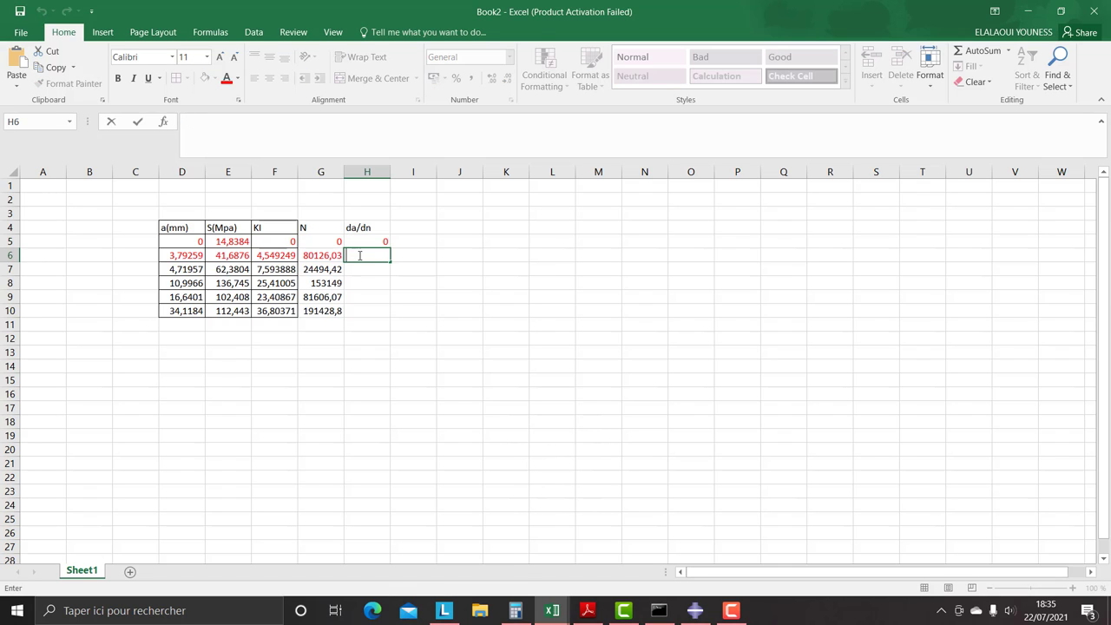
{"action": "key", "text": "Caps_Lock"}
{"action": "type", "text": "=("}
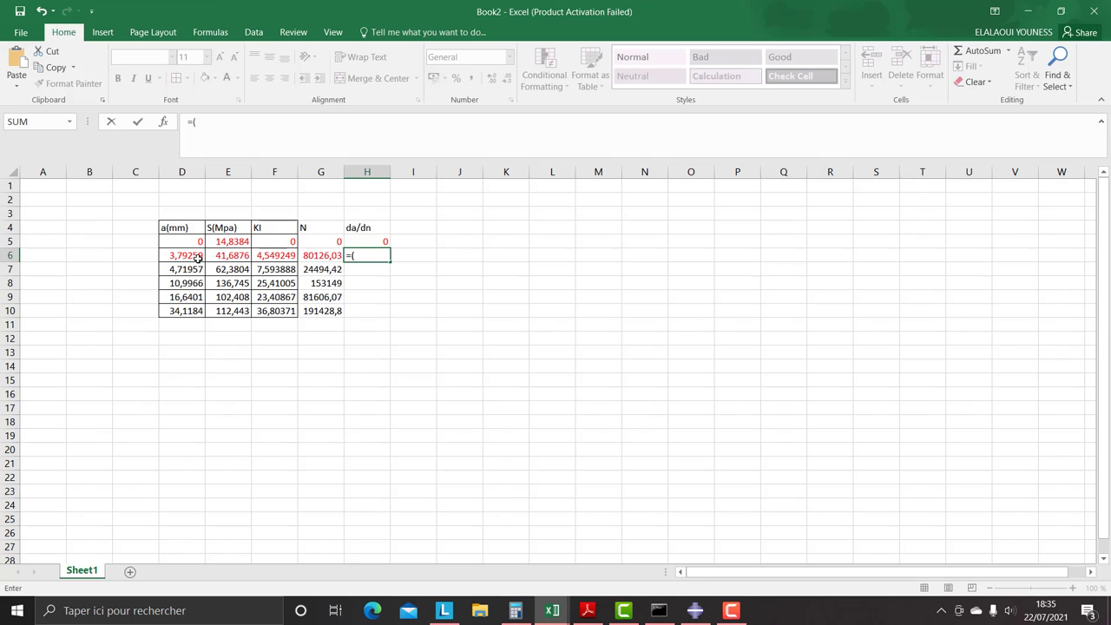
{"action": "type", "text": "(0?"}
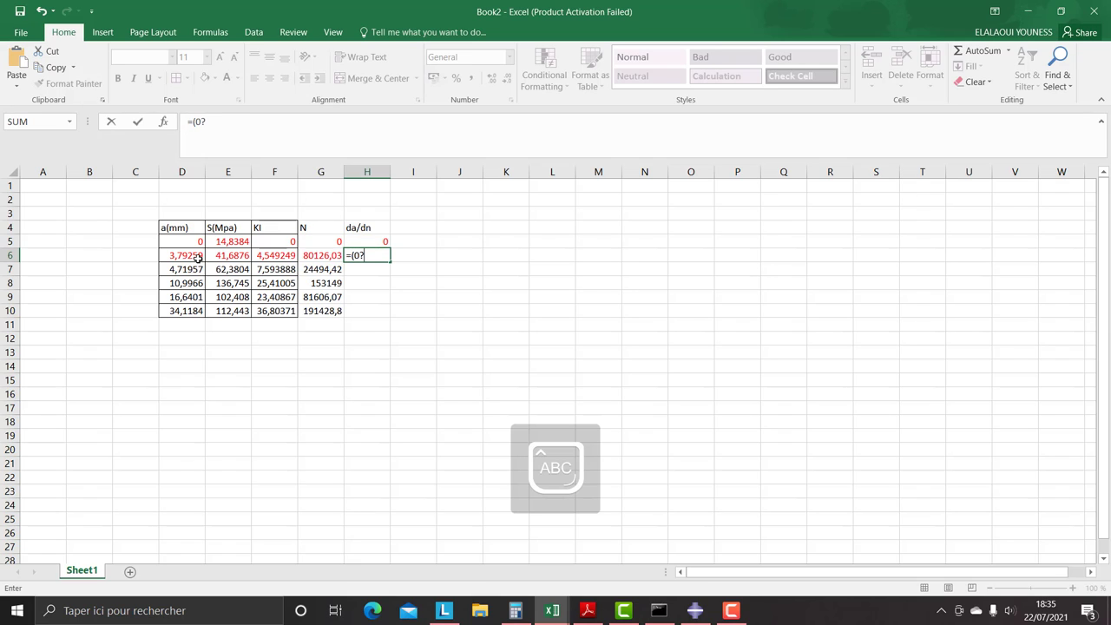
{"action": "key", "text": "Caps_Lock"}
{"action": "key", "text": "BackSpace"}
{"action": "type", "text": ",001*("}
{"action": "left_click", "coordinate": [169, 254]}
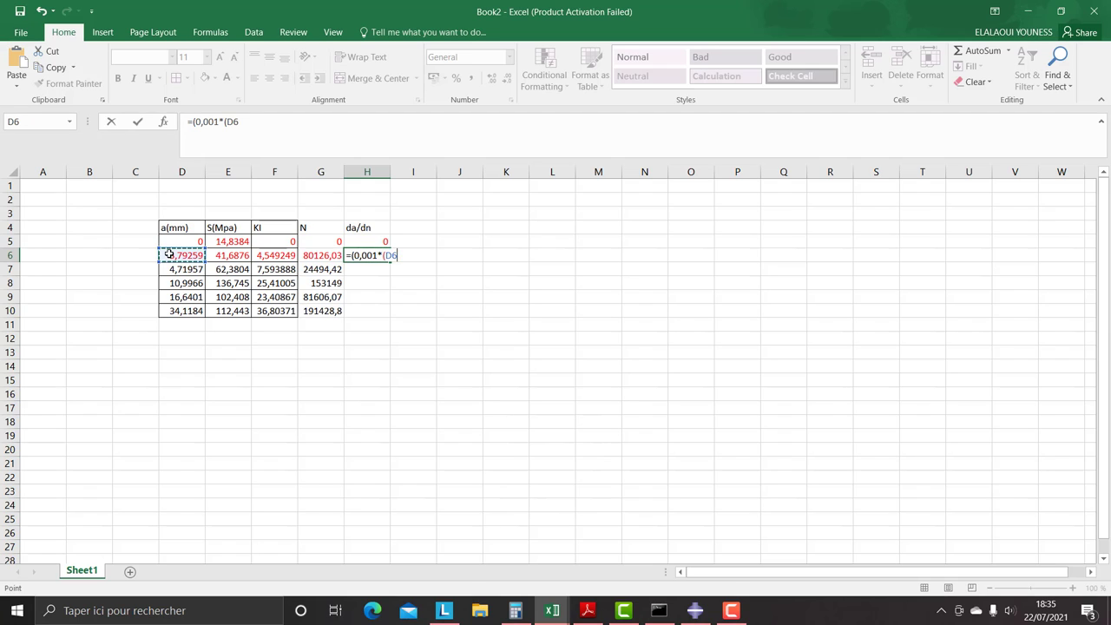
{"action": "type", "text": "-"}
{"action": "left_click", "coordinate": [172, 238]}
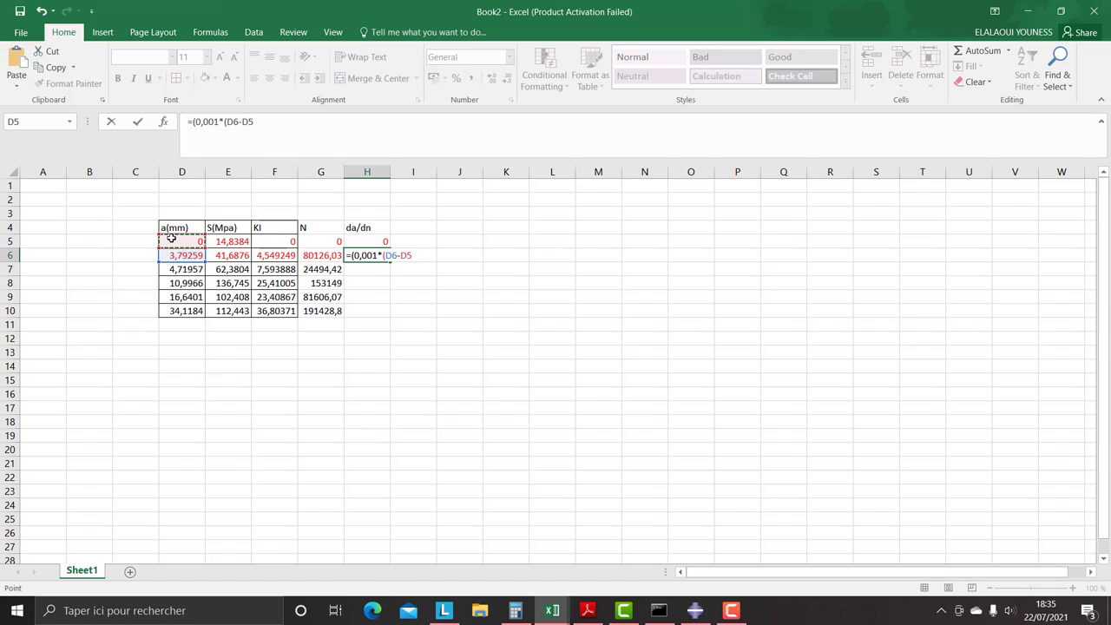
{"action": "type", "text": ")"}
{"action": "key", "text": "Caps_Lock"}
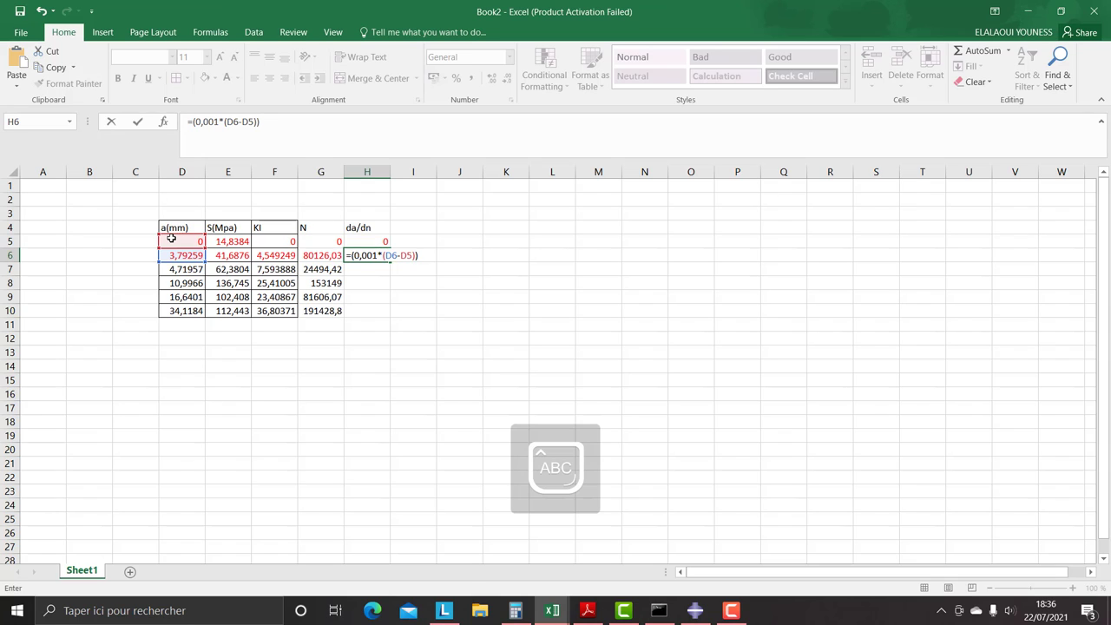
Complete the H6 formula with the divisor /(G6-G5), commit it and fill it down through H10
{"action": "key", "text": "Caps_Lock"}
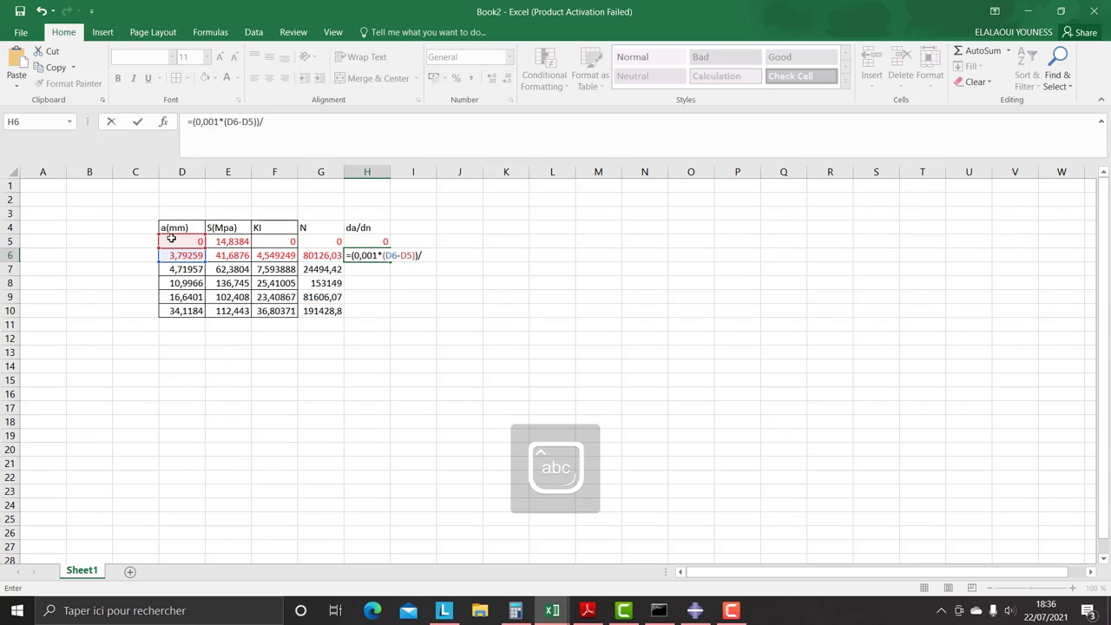
{"action": "type", "text": "("}
{"action": "left_click", "coordinate": [337, 257]}
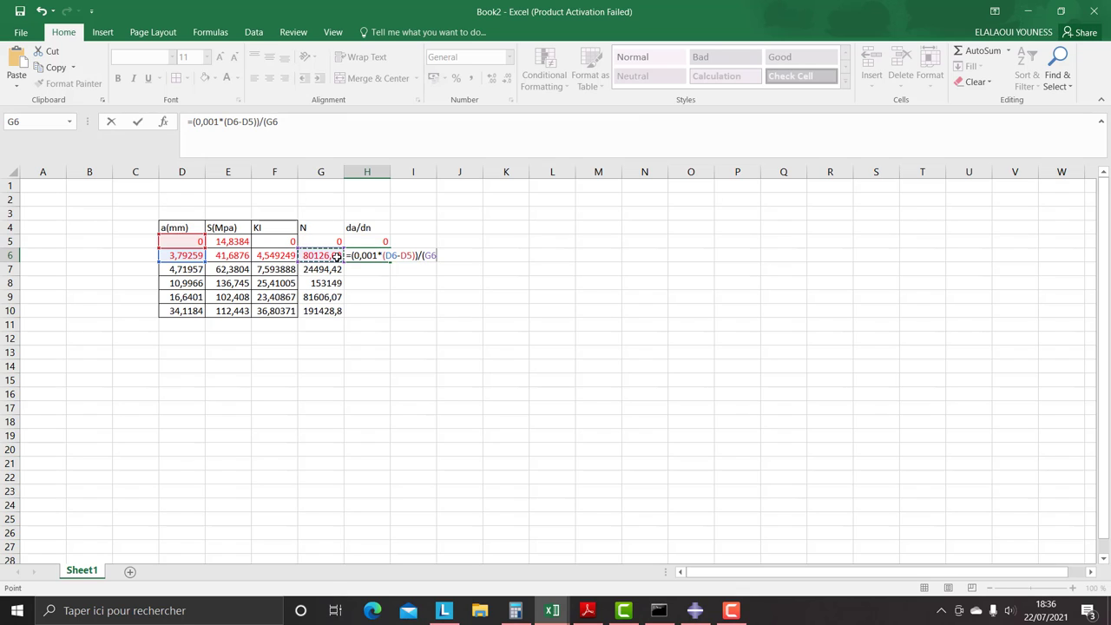
{"action": "type", "text": "-"}
{"action": "left_click", "coordinate": [326, 245]}
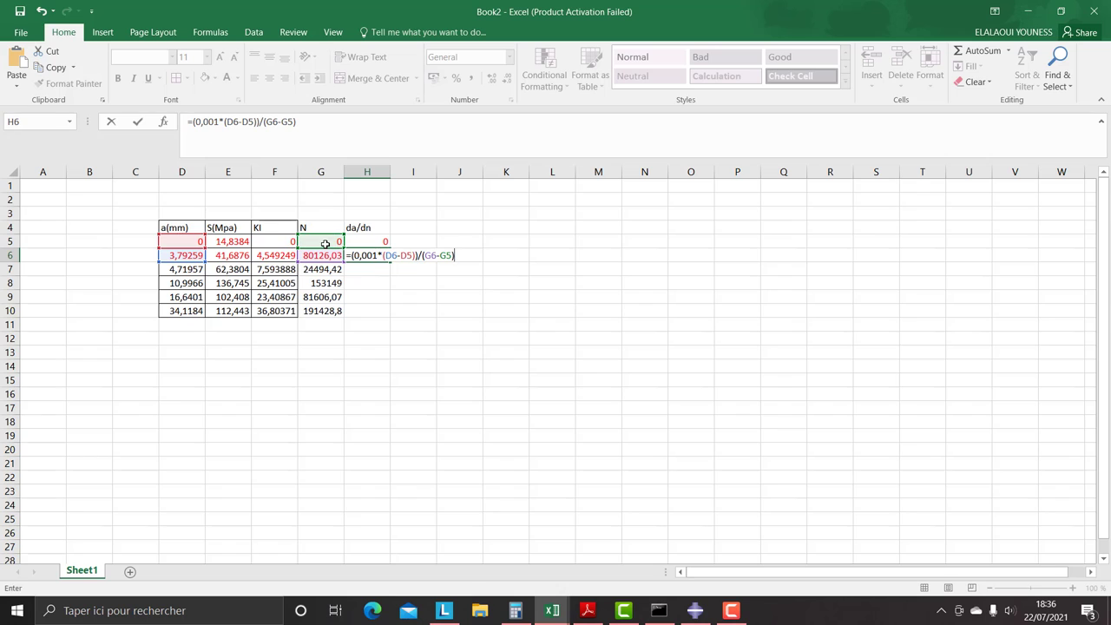
{"action": "type", "text": ")"}
{"action": "key", "text": "ctrl+Return"}
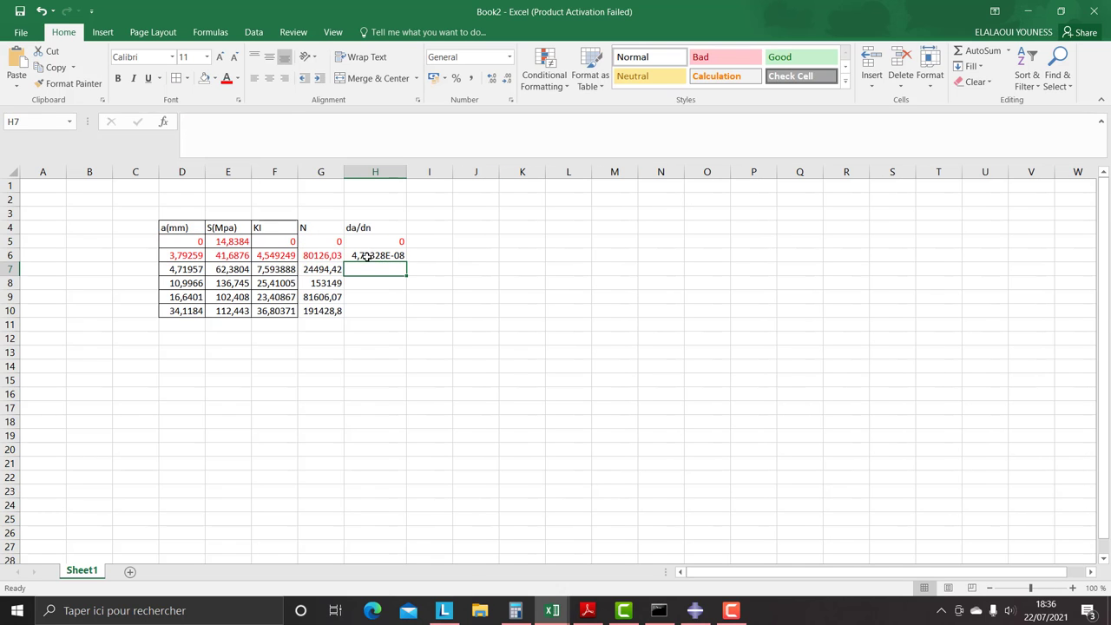
{"action": "left_click_drag", "start_coordinate": [402, 264], "coordinate": [399, 316]}
{"action": "left_click", "coordinate": [359, 348]}
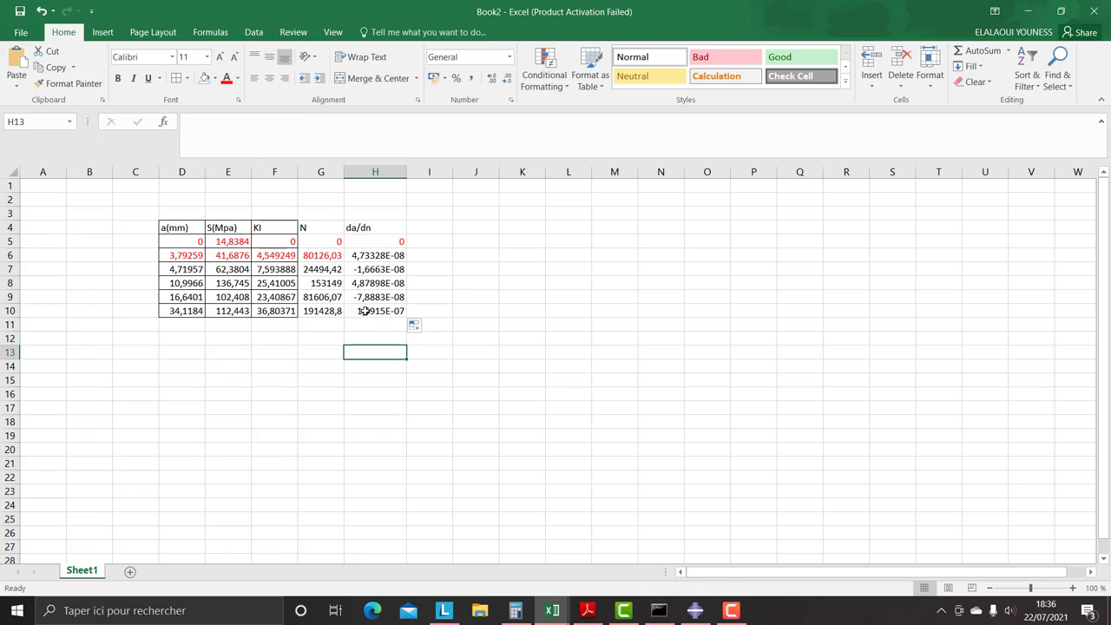
Examine the da/dn formulas and values in H6 through H9
{"action": "left_click", "coordinate": [362, 271]}
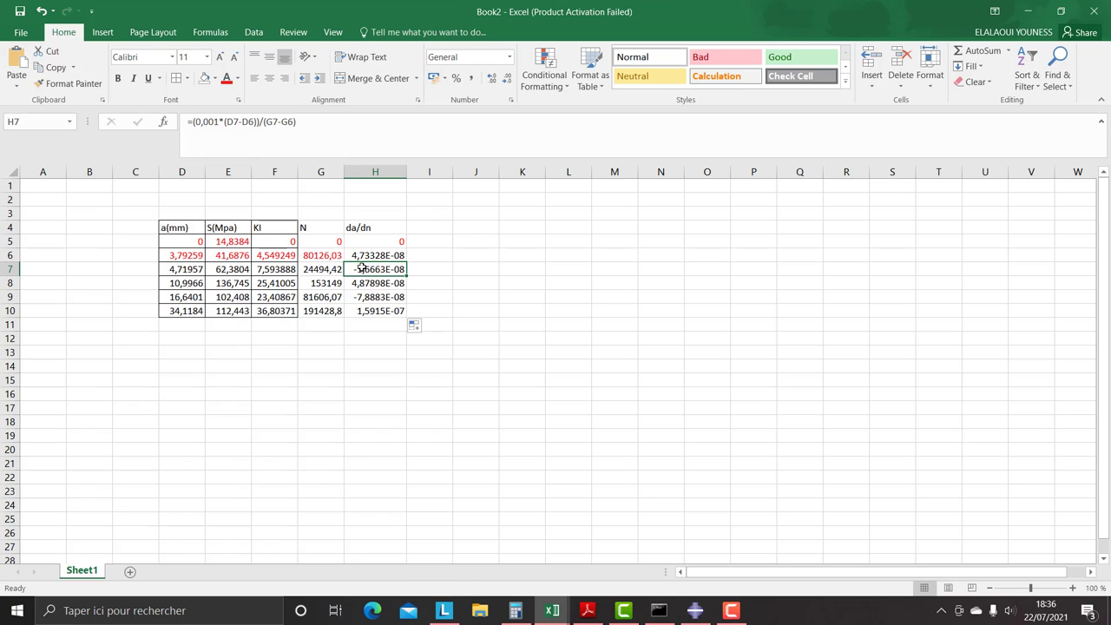
{"action": "left_click", "coordinate": [373, 255]}
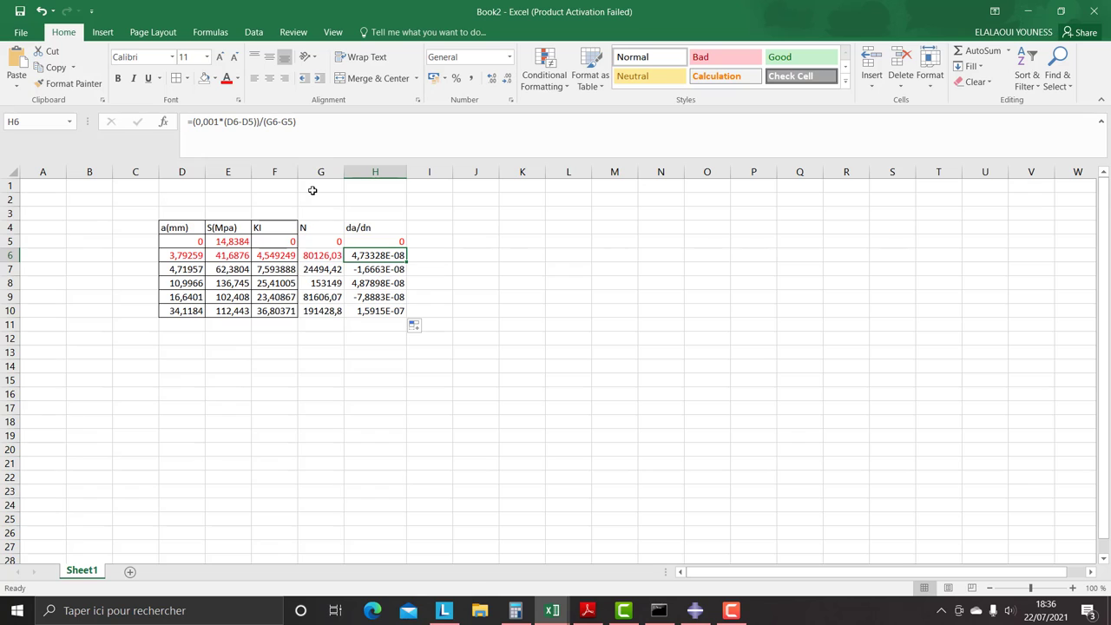
{"action": "left_click", "coordinate": [369, 282]}
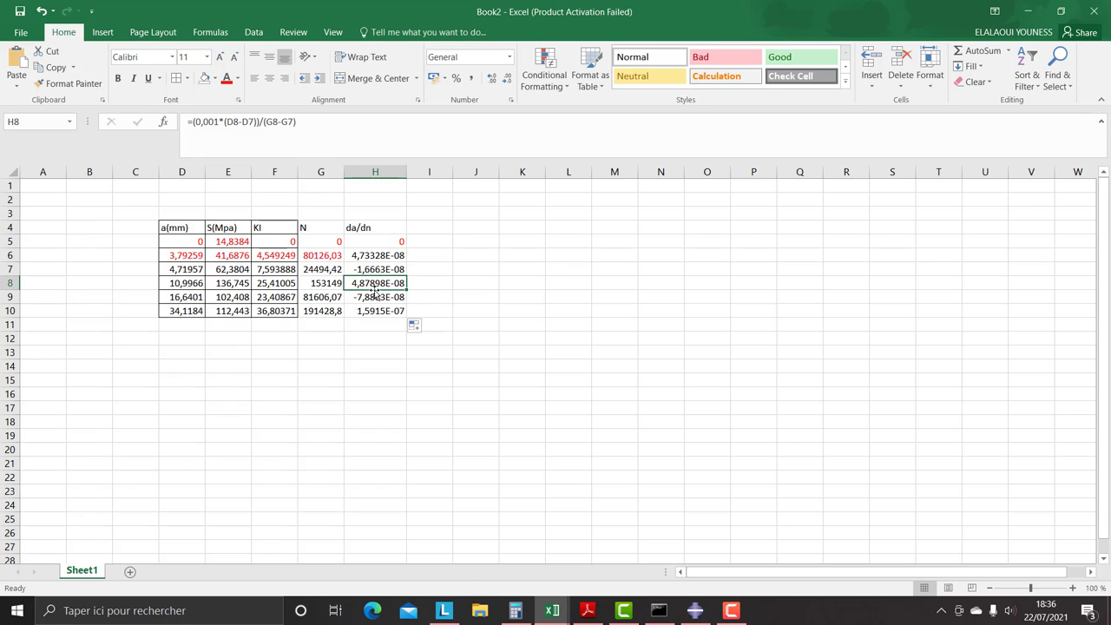
{"action": "left_click", "coordinate": [370, 299]}
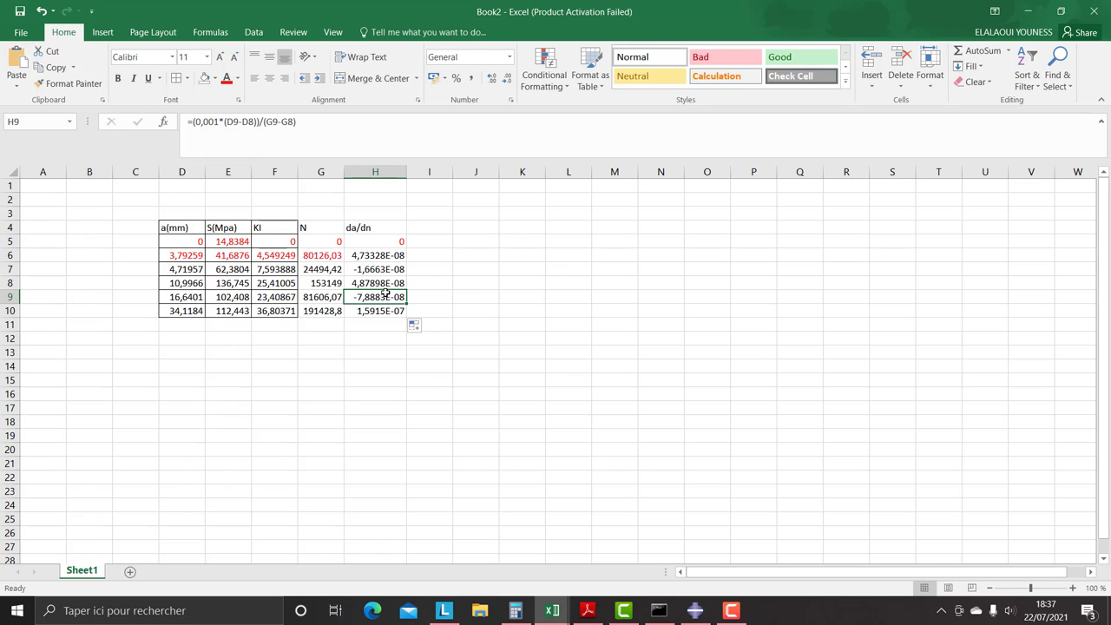
{"action": "left_click", "coordinate": [443, 284]}
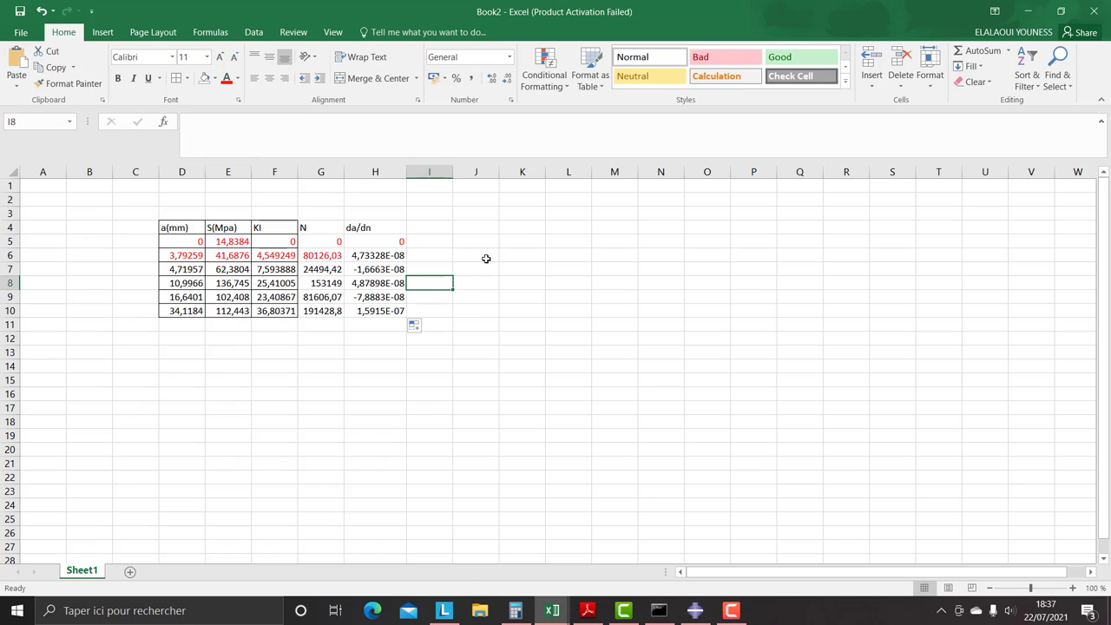
{"action": "left_click", "coordinate": [515, 255]}
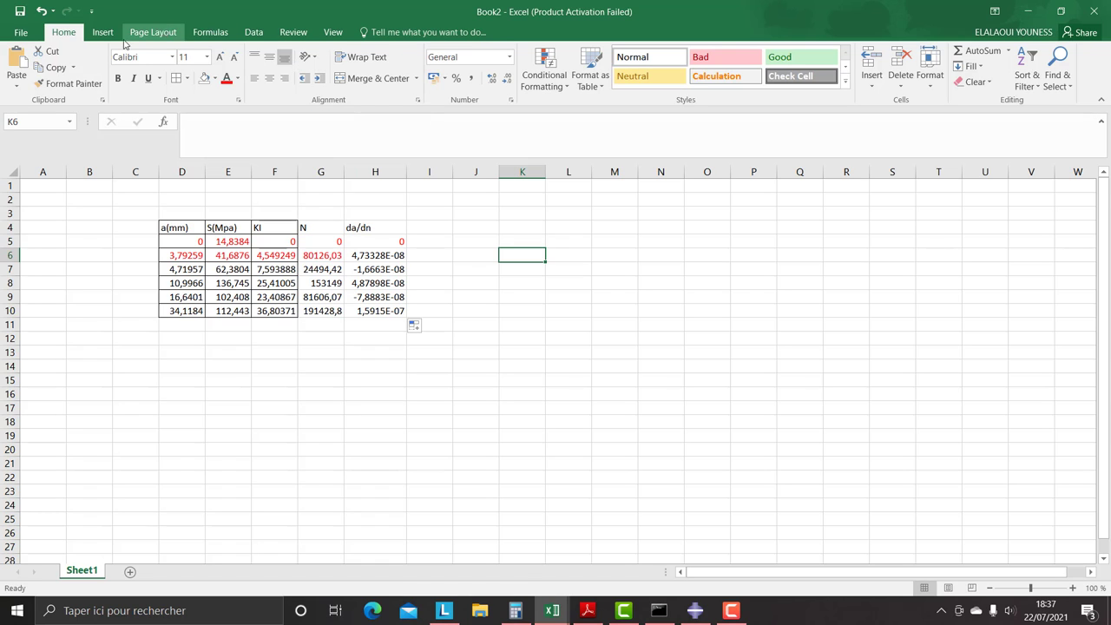
{"action": "left_click", "coordinate": [163, 32]}
{"action": "left_click", "coordinate": [104, 32]}
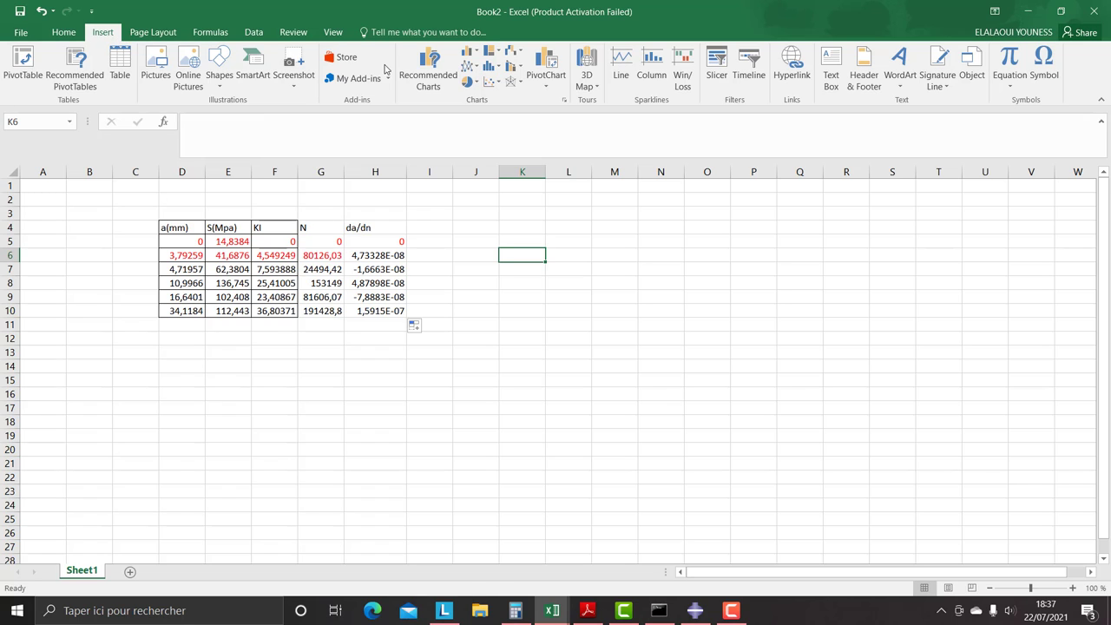
{"action": "left_click", "coordinate": [434, 239]}
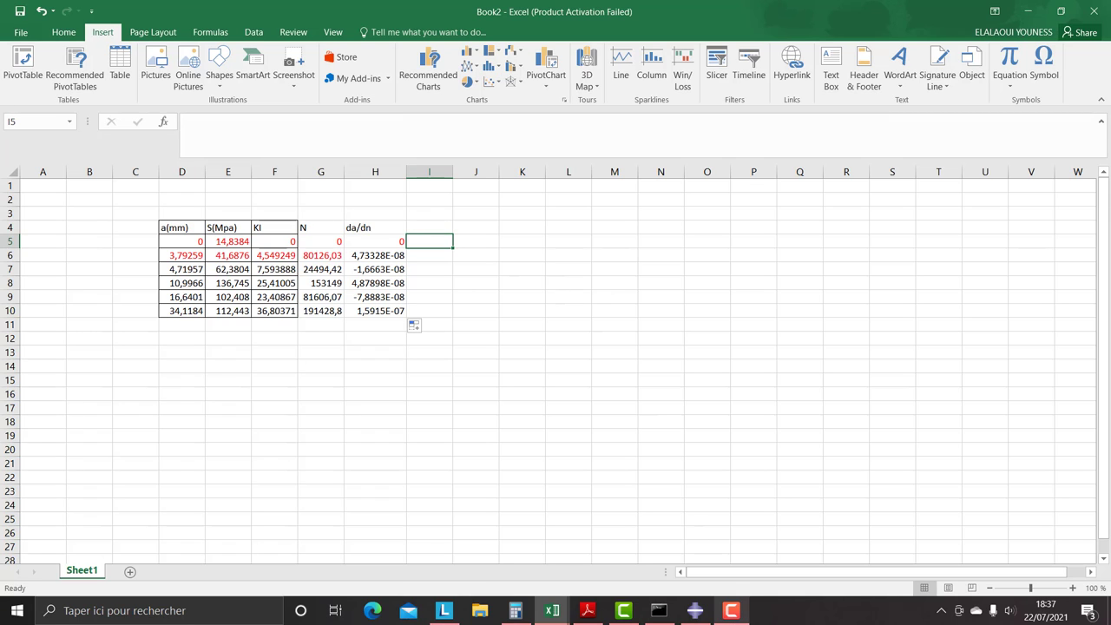
{"action": "left_click", "coordinate": [731, 610]}
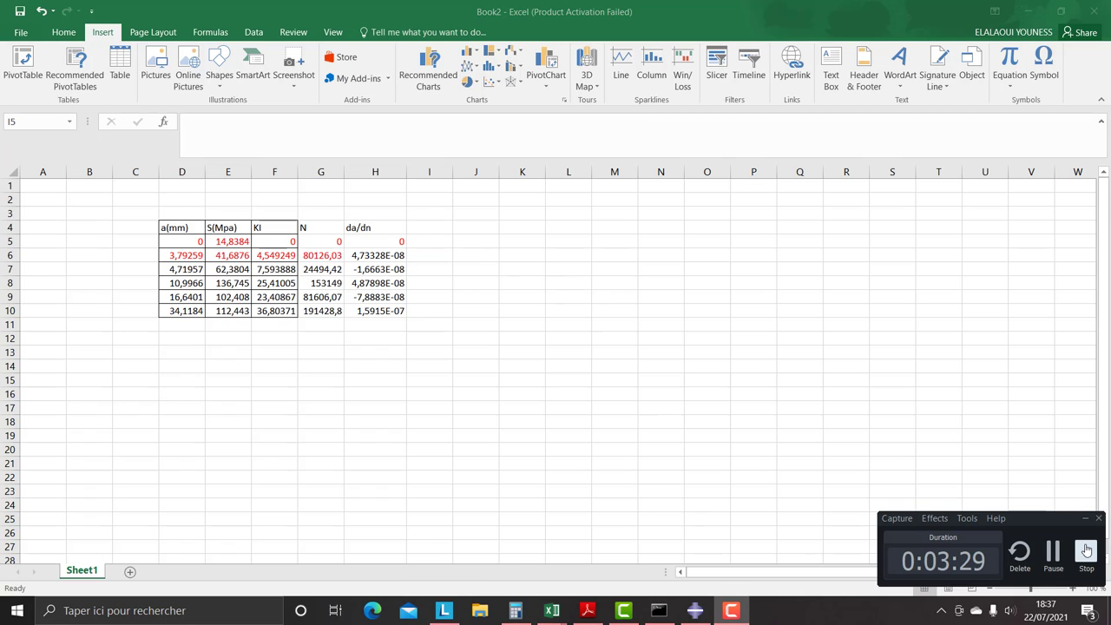
Insert a 2-D line chart with markers plotting the whole data table
{"action": "left_click", "coordinate": [1086, 550]}
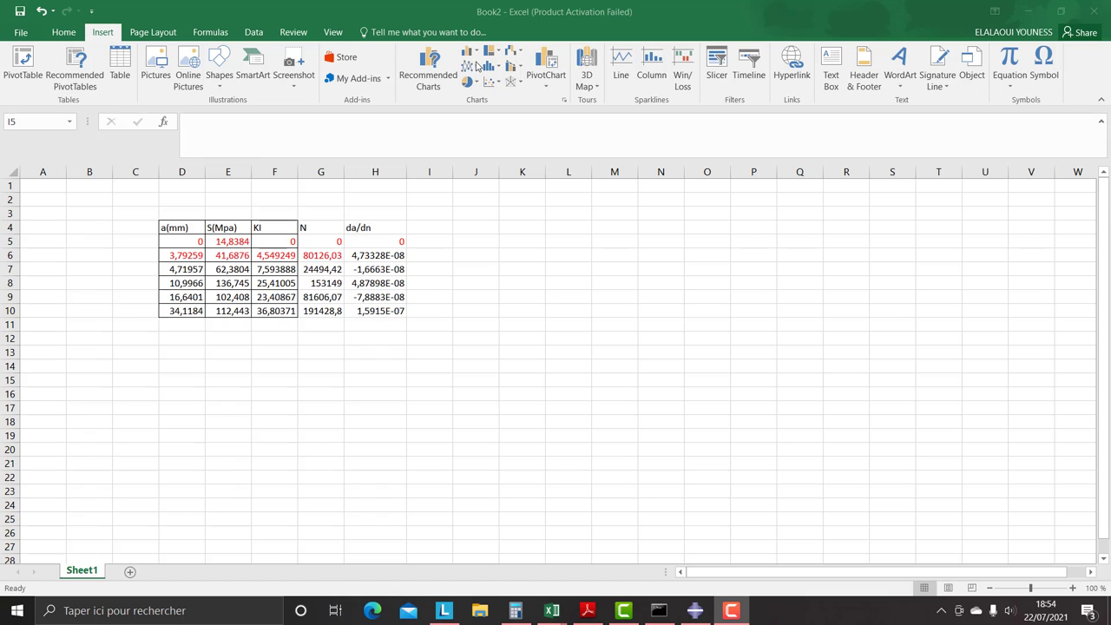
{"action": "left_click", "coordinate": [472, 66]}
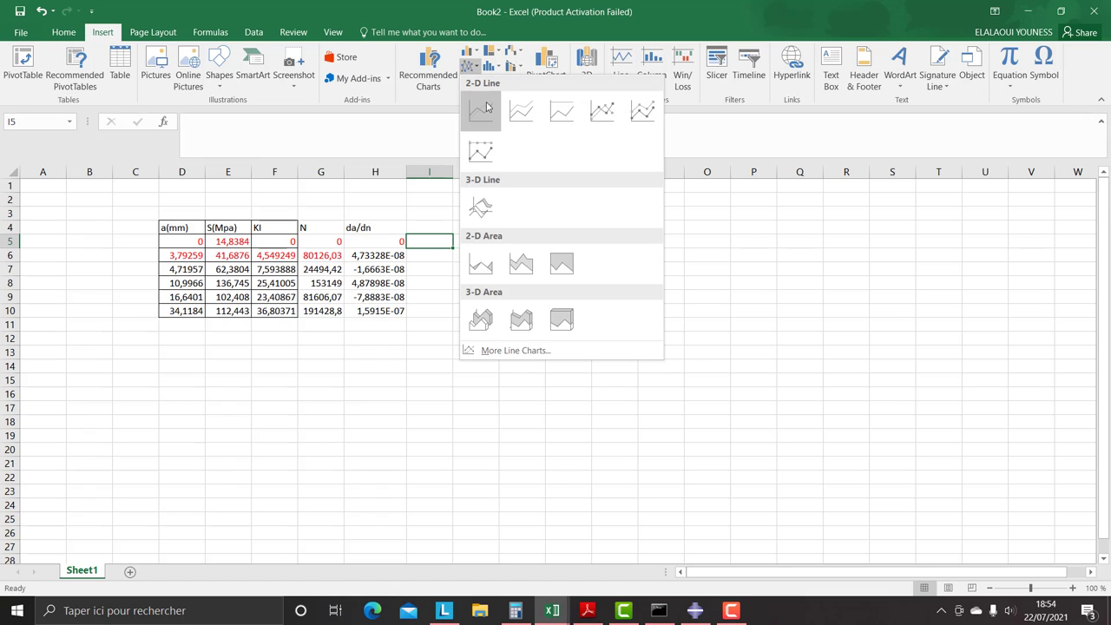
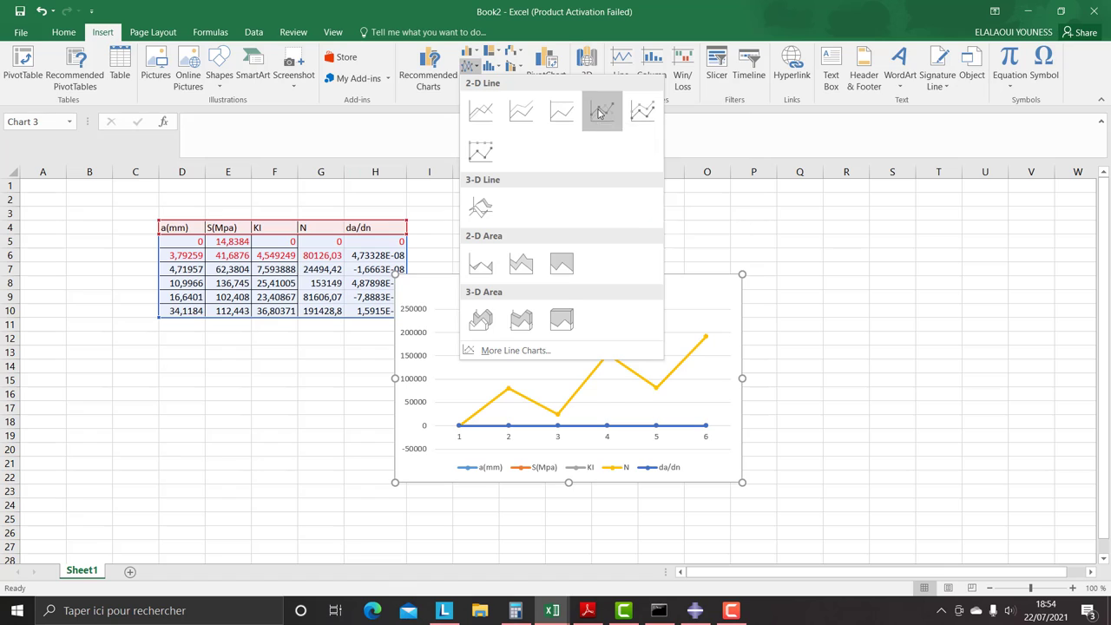
{"action": "left_click", "coordinate": [599, 112]}
Add a new series to the chart's data source and name it da/dn=f(delta KI)
{"action": "right_click", "coordinate": [643, 297]}
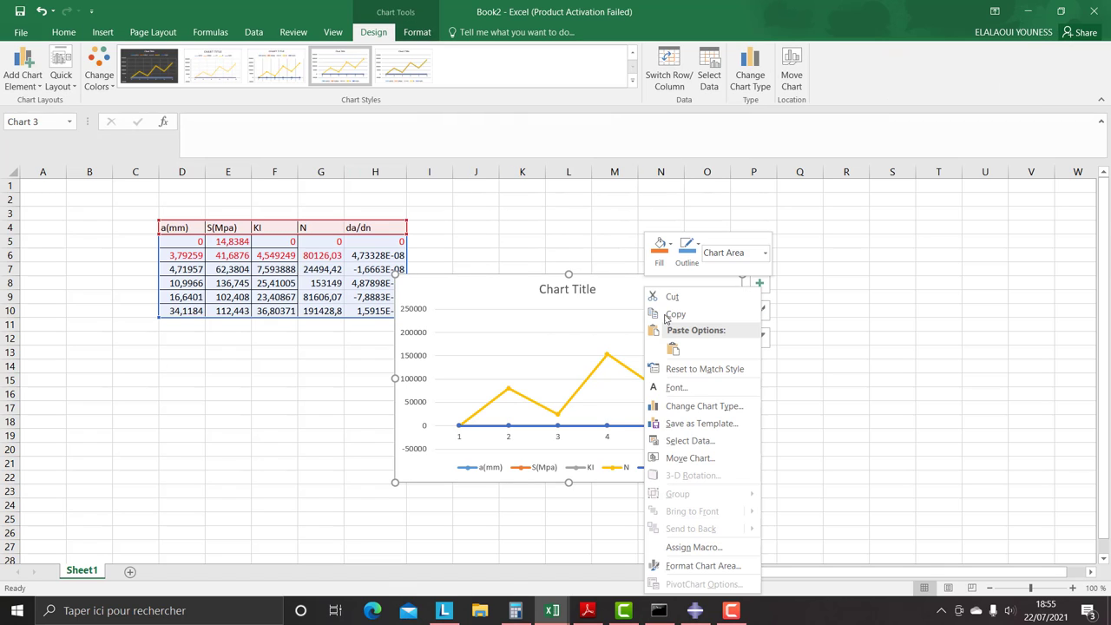
{"action": "left_click", "coordinate": [678, 440]}
{"action": "left_click", "coordinate": [552, 292]}
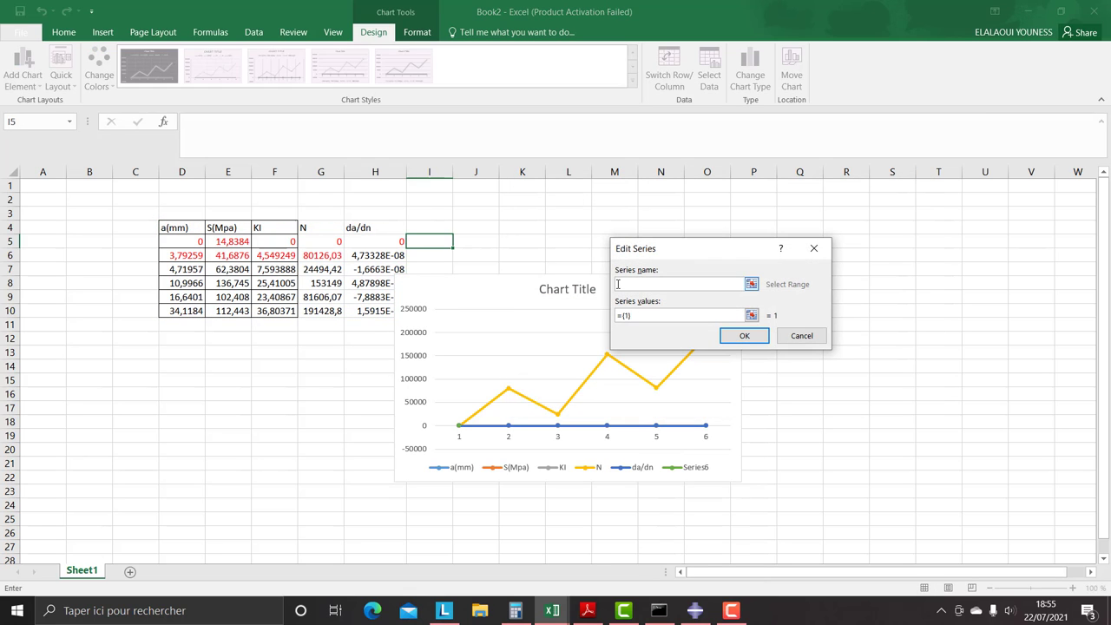
{"action": "type", "text": "da/"}
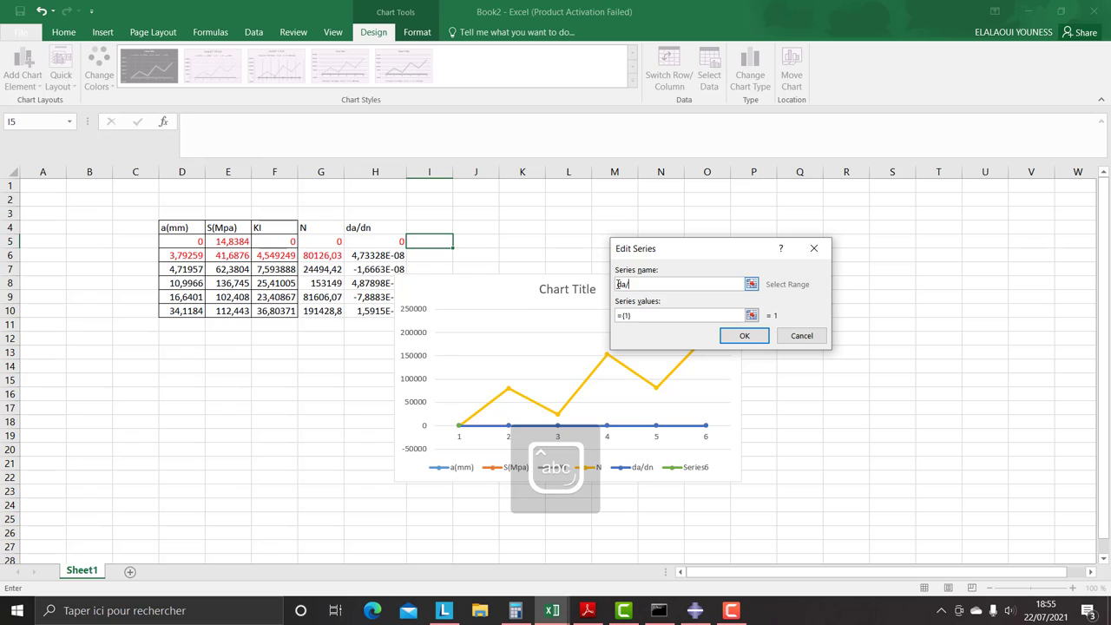
{"action": "type", "text": "dn=f"}
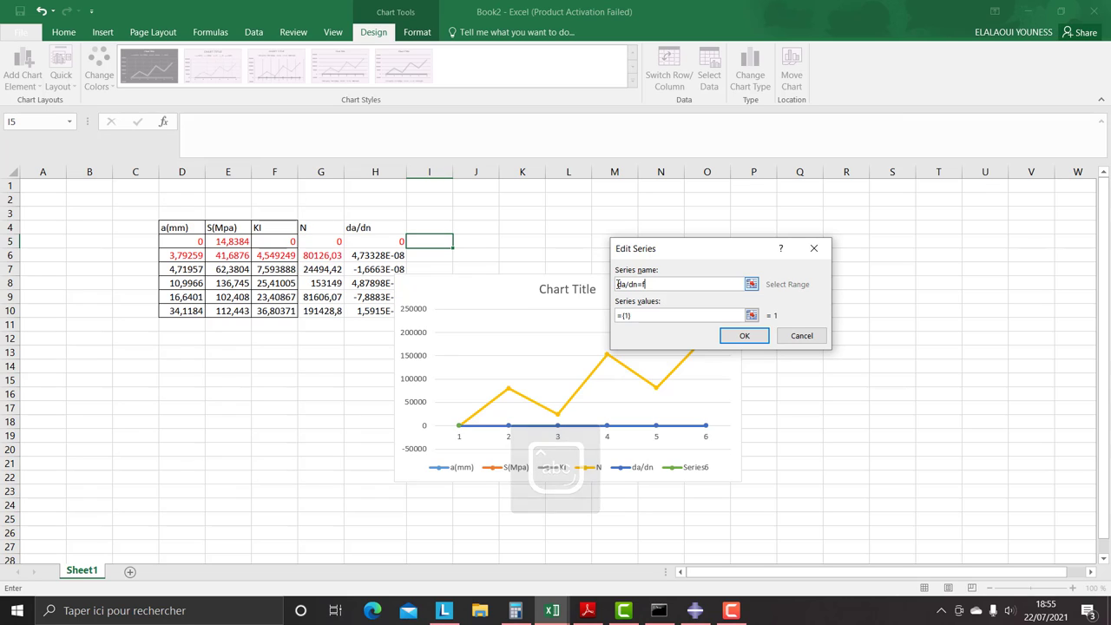
{"action": "type", "text": "(delt"}
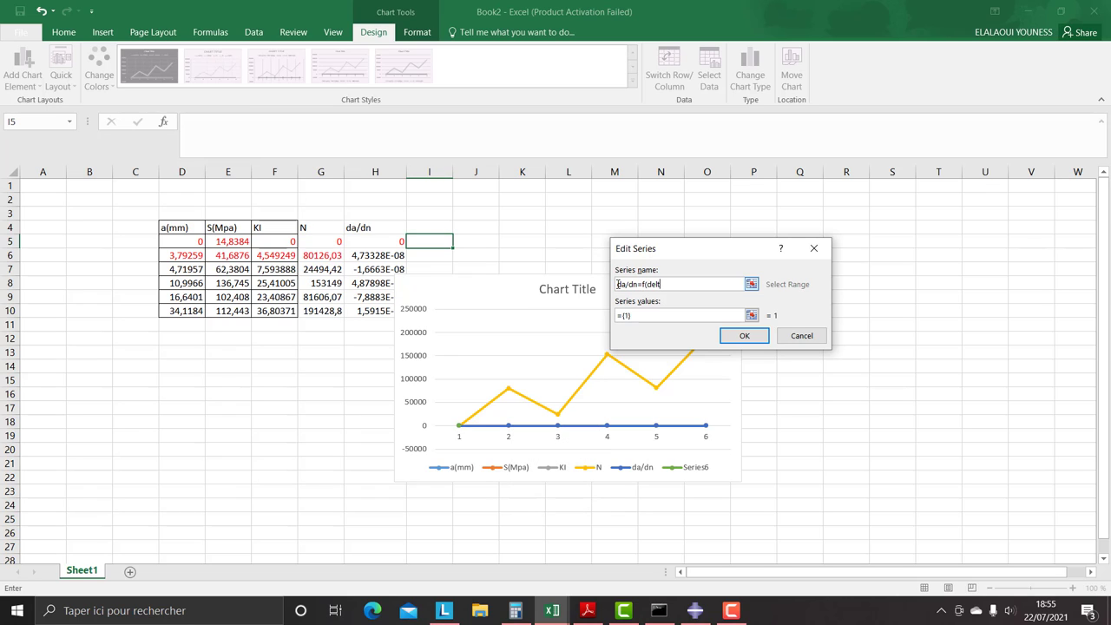
{"action": "type", "text": "a KI"}
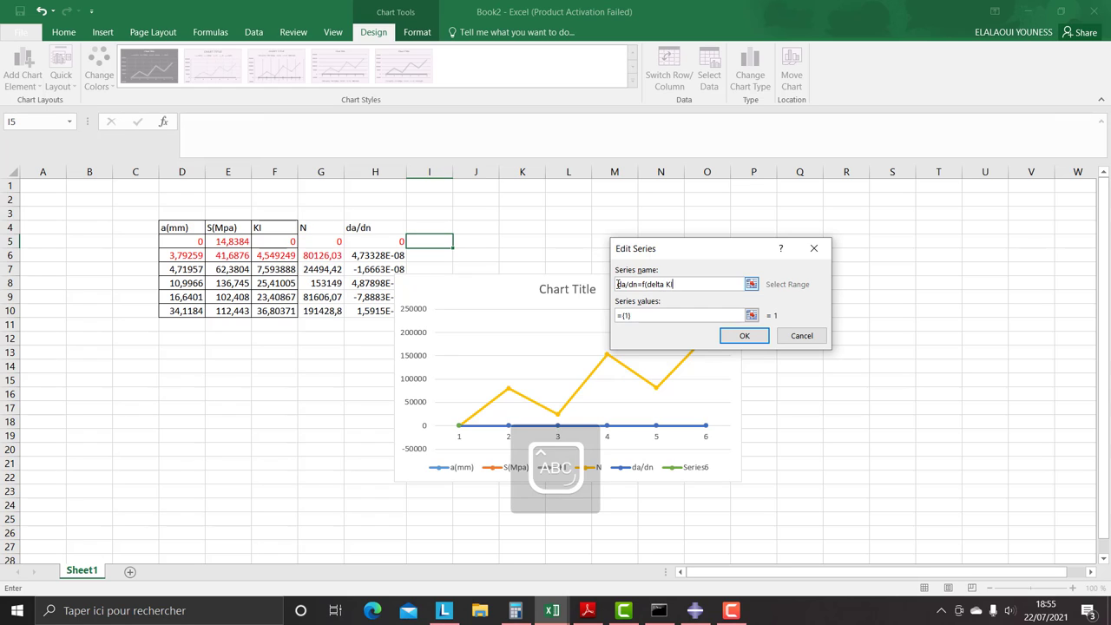
{"action": "key", "text": "Caps_Lock"}
{"action": "type", "text": ")"}
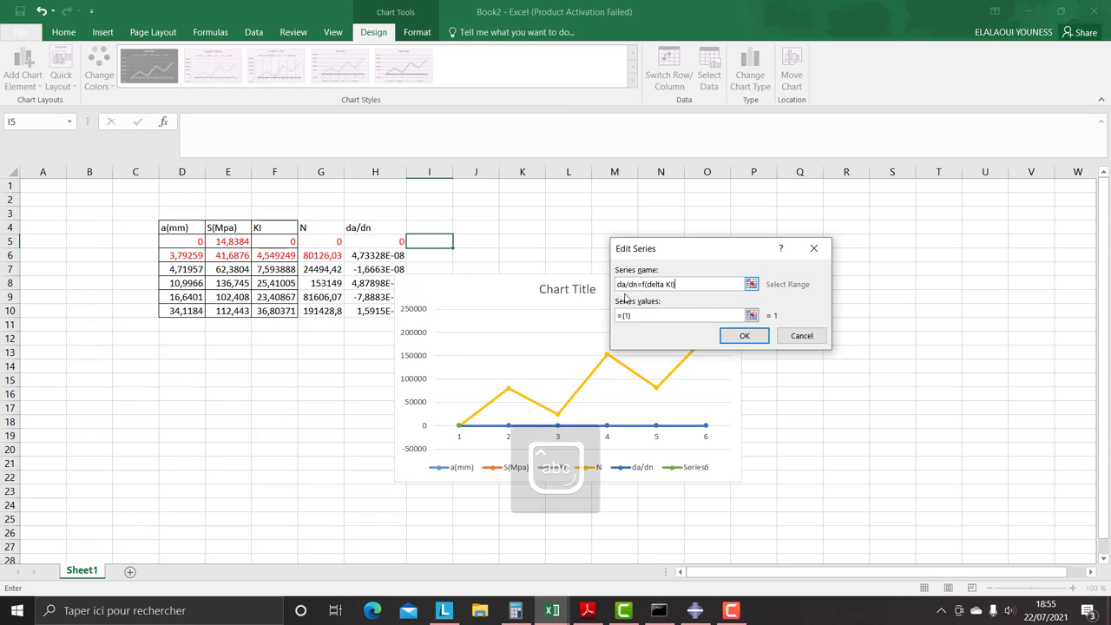
Set the values of the da/dn=f(delta KI) series to the da/dn cells H5:H10 and accept the series
{"action": "left_click", "coordinate": [627, 315]}
{"action": "key", "text": "BackSpace"}
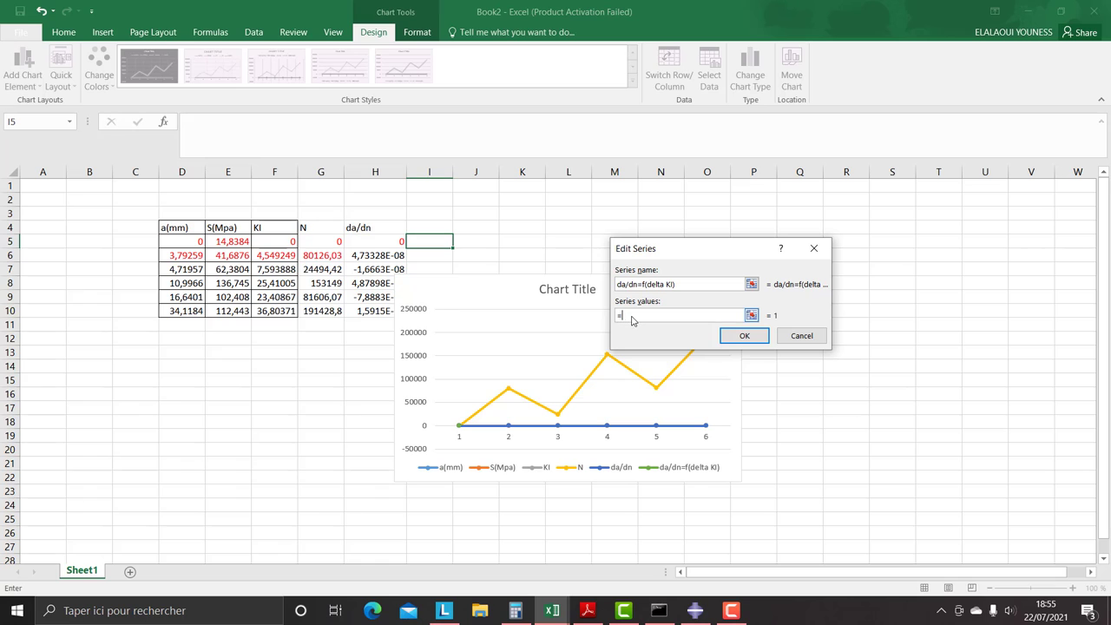
{"action": "left_click_drag", "start_coordinate": [382, 241], "coordinate": [373, 309]}
{"action": "left_click", "coordinate": [778, 345]}
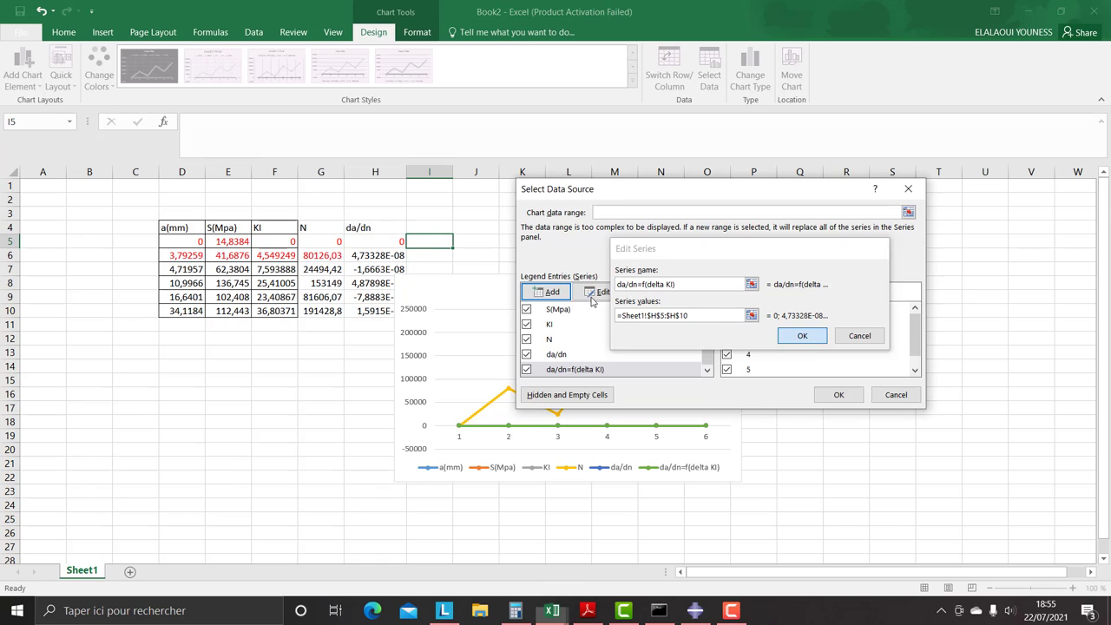
Set the chart's horizontal axis labels to the KI cells F5:F10 and move the data source dialog clear of the chart
{"action": "left_click", "coordinate": [746, 292]}
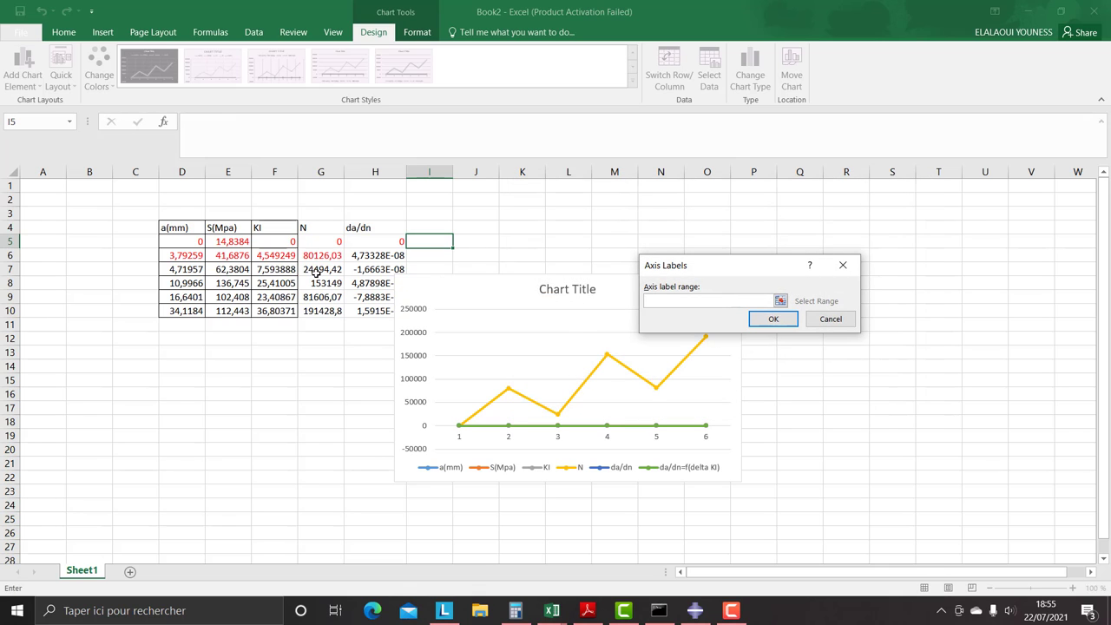
{"action": "left_click_drag", "start_coordinate": [260, 243], "coordinate": [275, 311]}
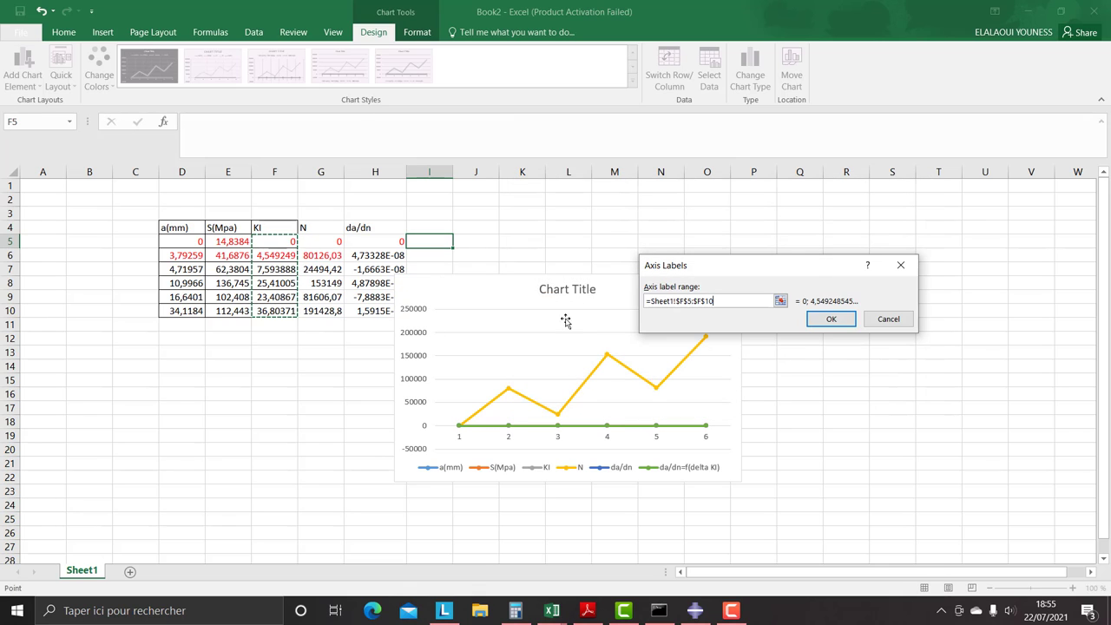
{"action": "left_click", "coordinate": [829, 323]}
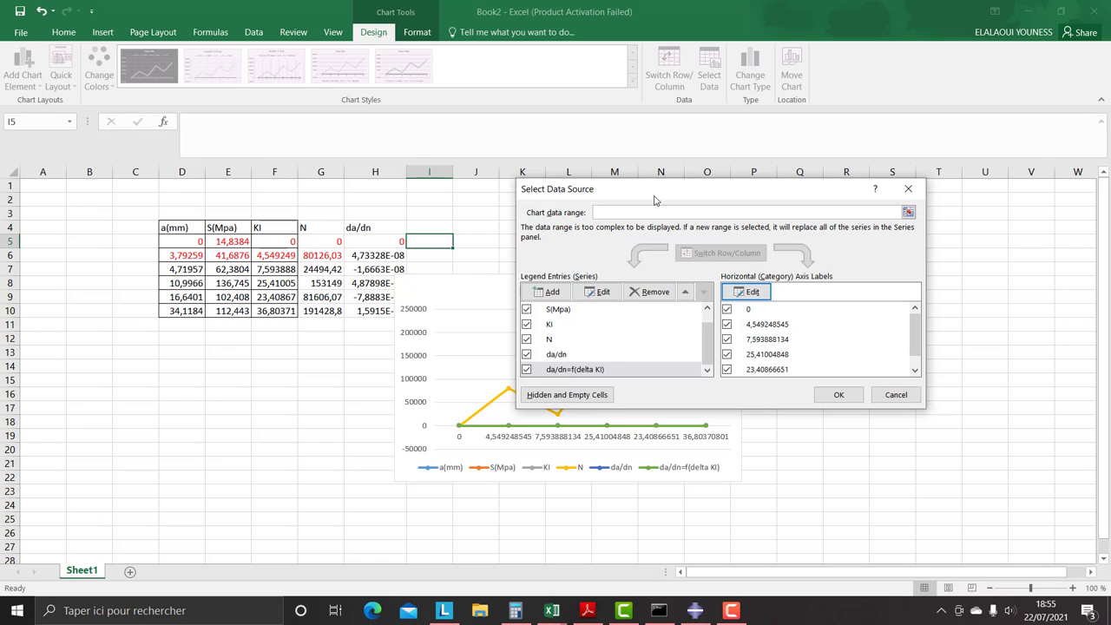
{"action": "left_click_drag", "start_coordinate": [656, 200], "coordinate": [852, 176]}
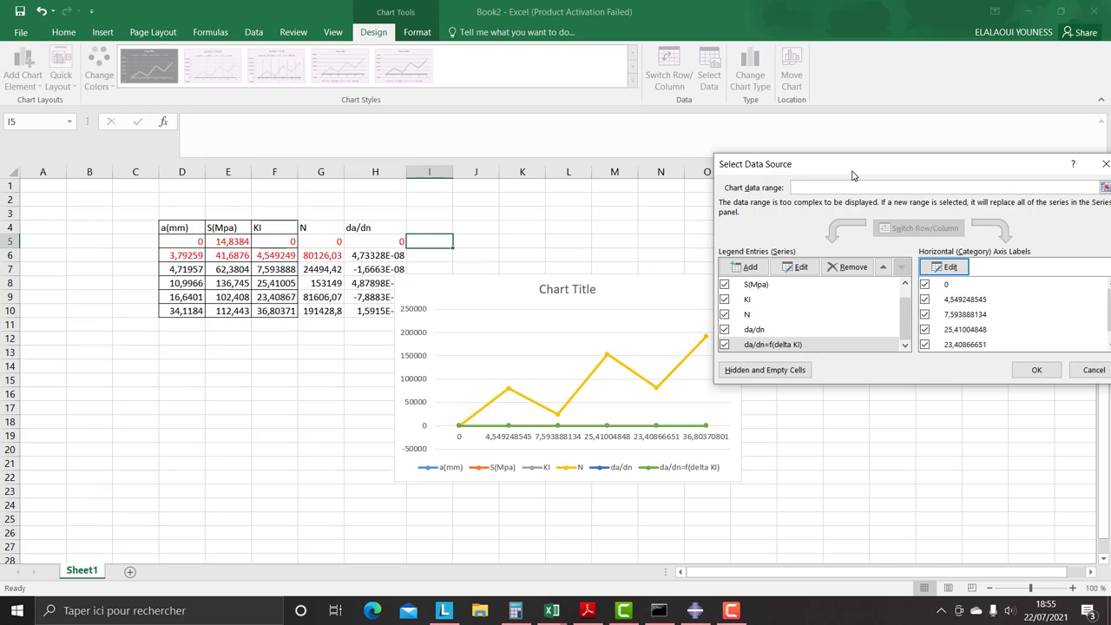
{"action": "mouse_move", "coordinate": [853, 176]}
{"action": "left_mouse_down"}
{"action": "mouse_move", "coordinate": [905, 145]}
{"action": "mouse_move", "coordinate": [887, 132]}
{"action": "mouse_move", "coordinate": [827, 164]}
{"action": "mouse_move", "coordinate": [851, 162]}
{"action": "left_mouse_up"}
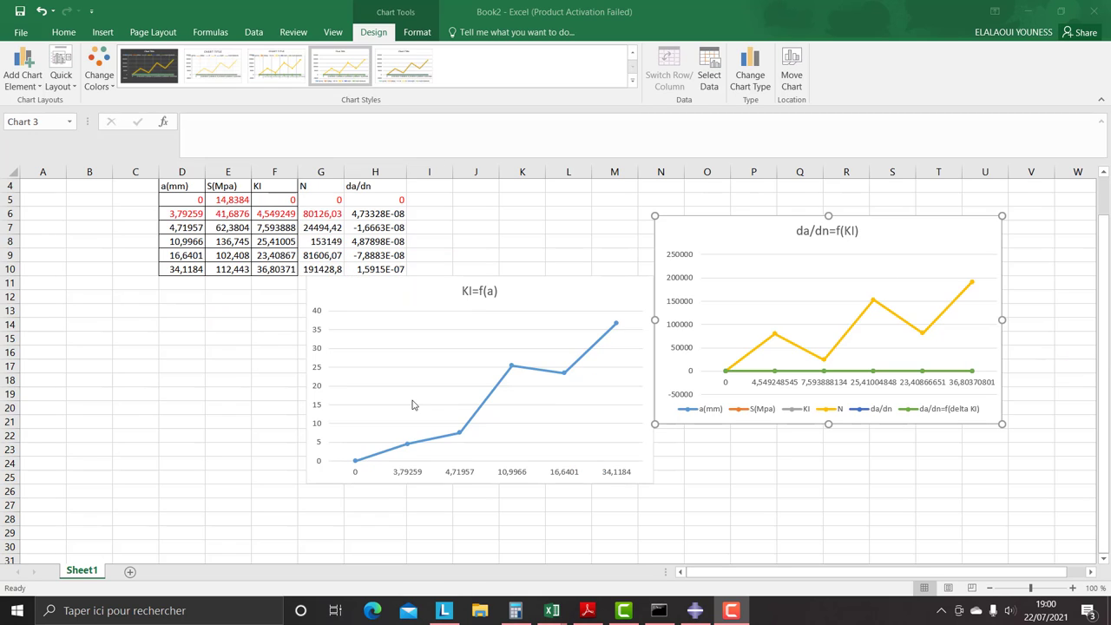
Cut the KI=f(a) chart out of the sheet
{"action": "left_click", "coordinate": [377, 376]}
{"action": "right_click", "coordinate": [514, 295]}
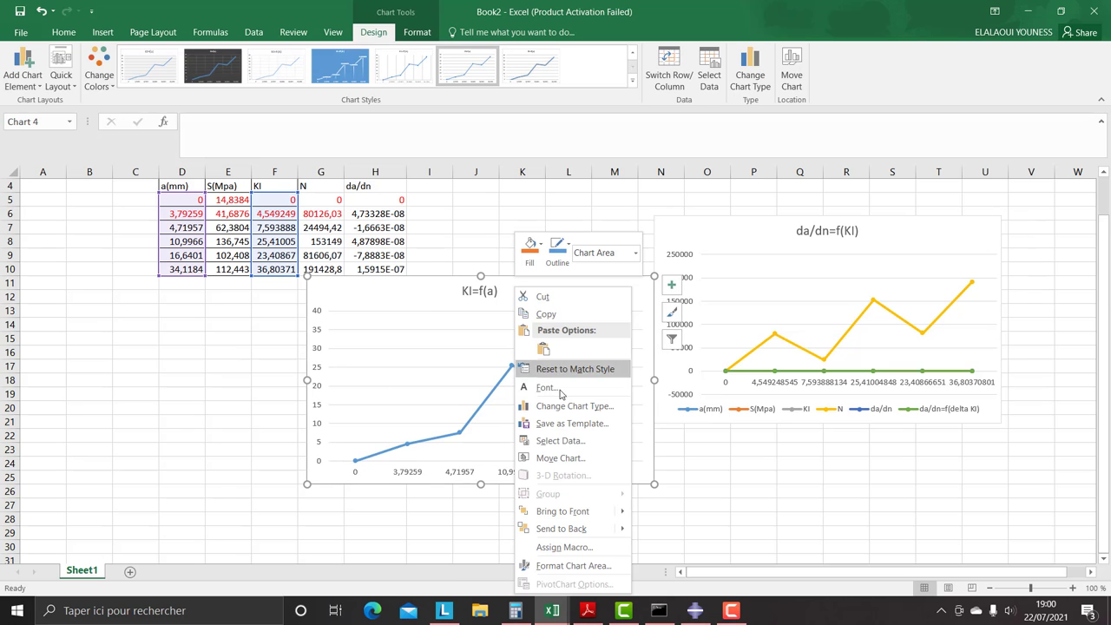
{"action": "left_click", "coordinate": [552, 296]}
{"action": "left_click", "coordinate": [555, 349]}
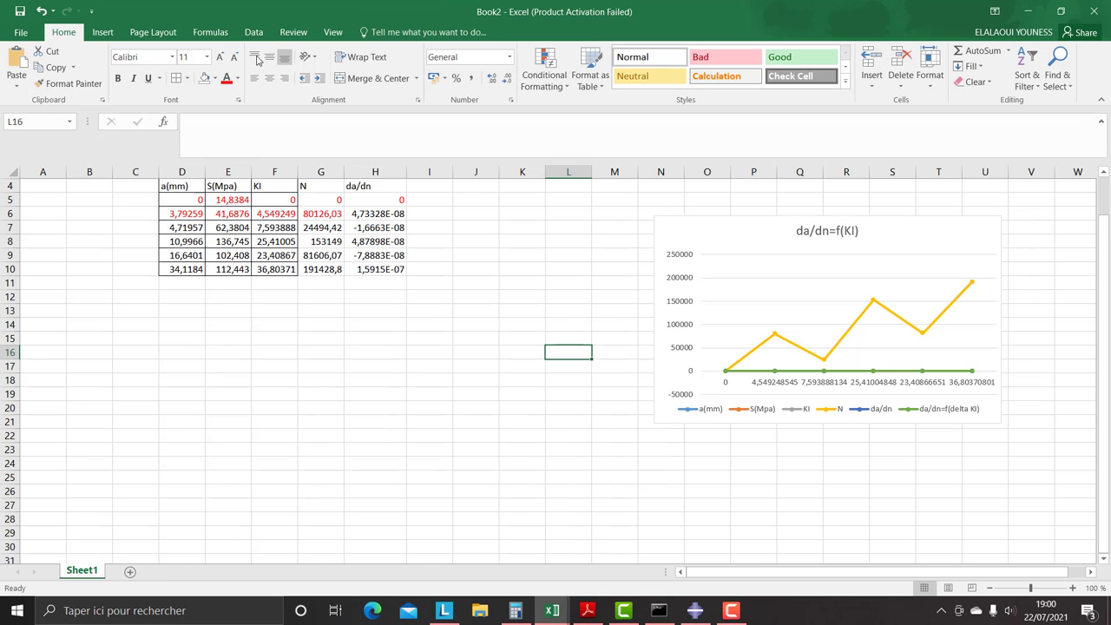
Insert a blank 2-D line chart with markers and place it below the data table
{"action": "left_click", "coordinate": [102, 32]}
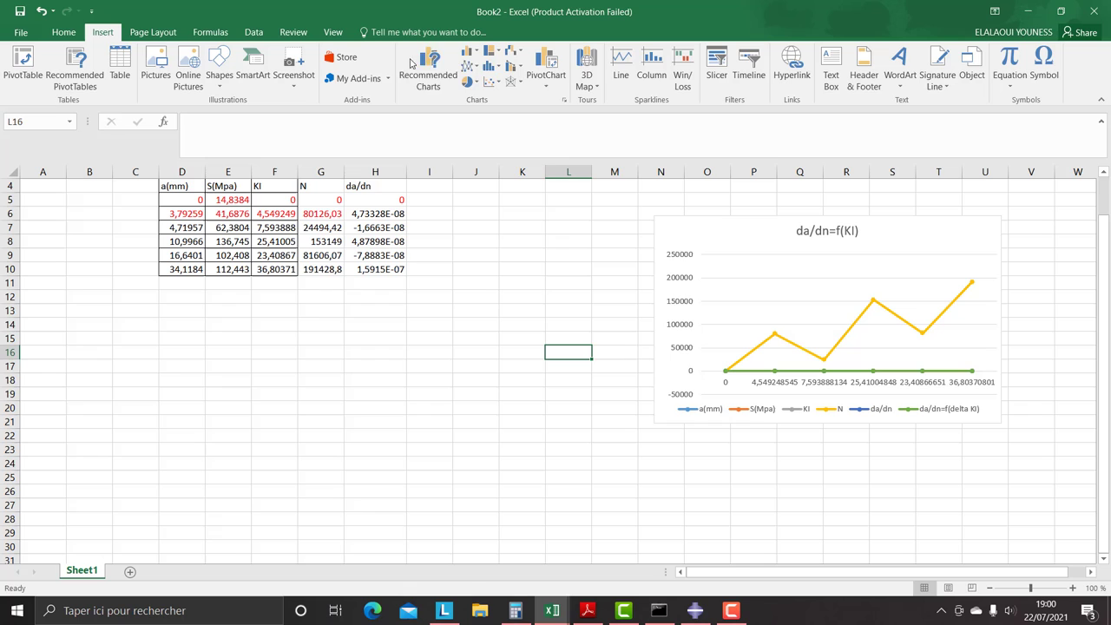
{"action": "left_click", "coordinate": [470, 66]}
{"action": "left_click", "coordinate": [619, 118]}
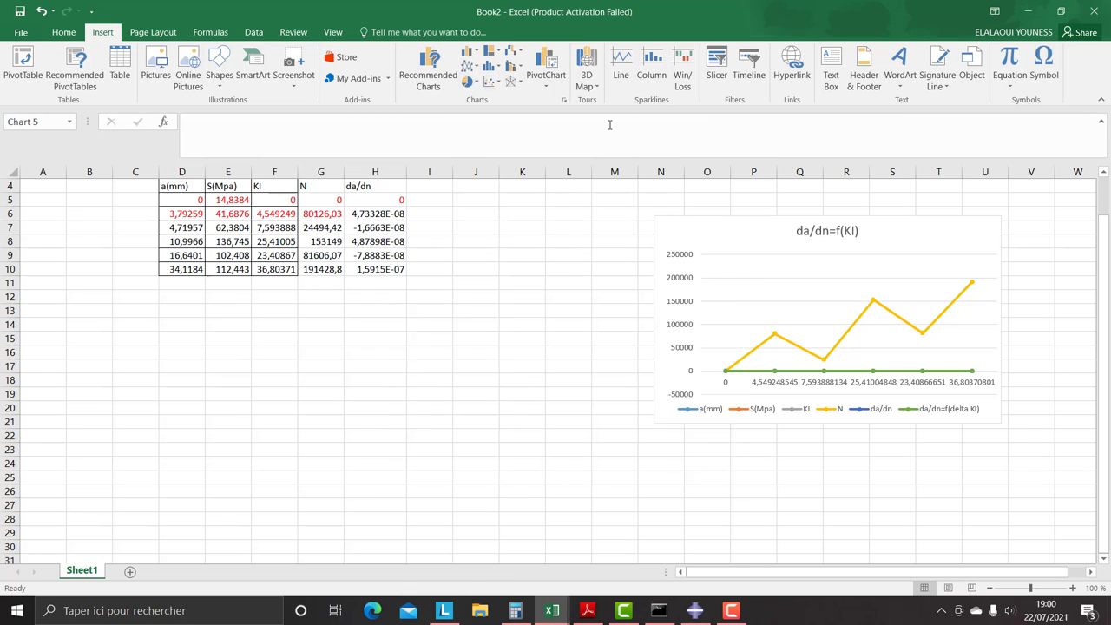
{"action": "left_click_drag", "start_coordinate": [519, 302], "coordinate": [422, 342]}
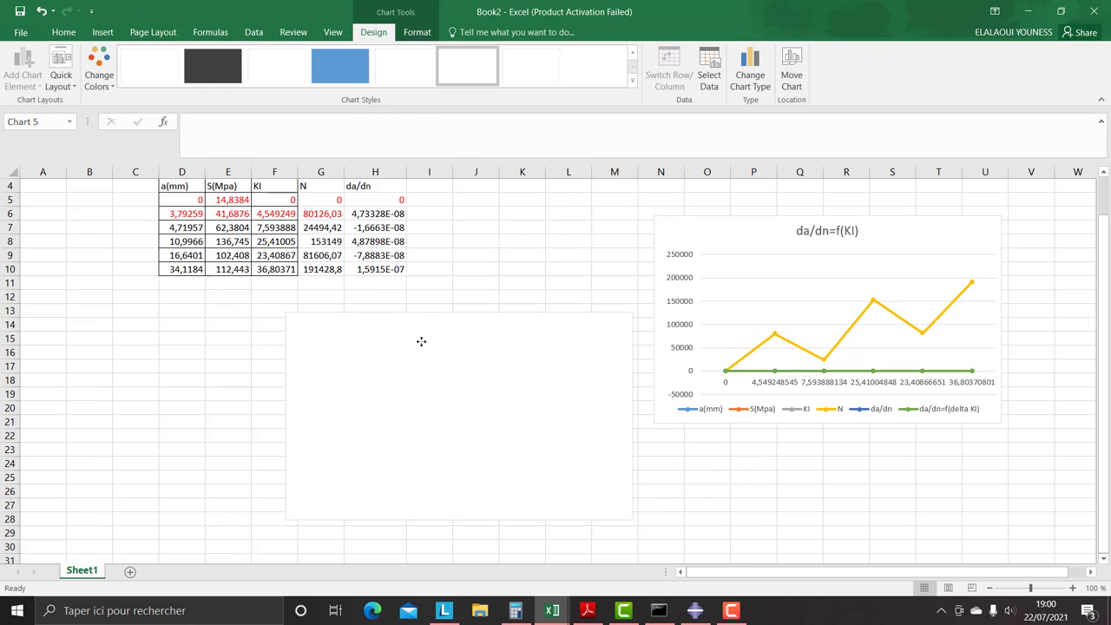
Add a series to the blank chart and enter KI=f(a) as its name
{"action": "right_click", "coordinate": [422, 344]}
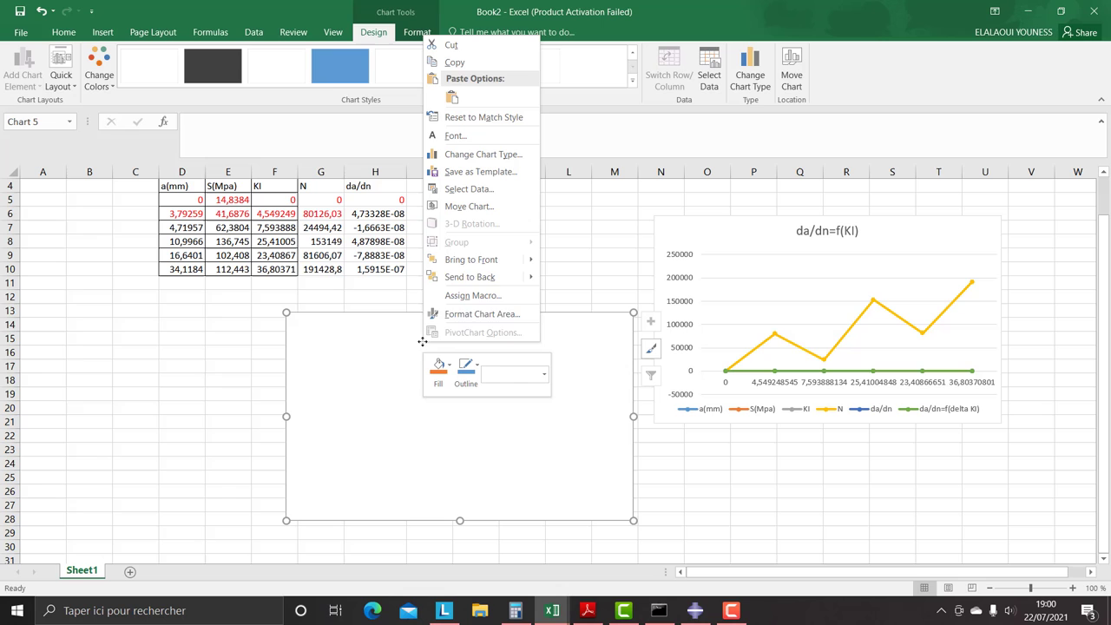
{"action": "left_click", "coordinate": [453, 191]}
{"action": "left_click", "coordinate": [342, 291]}
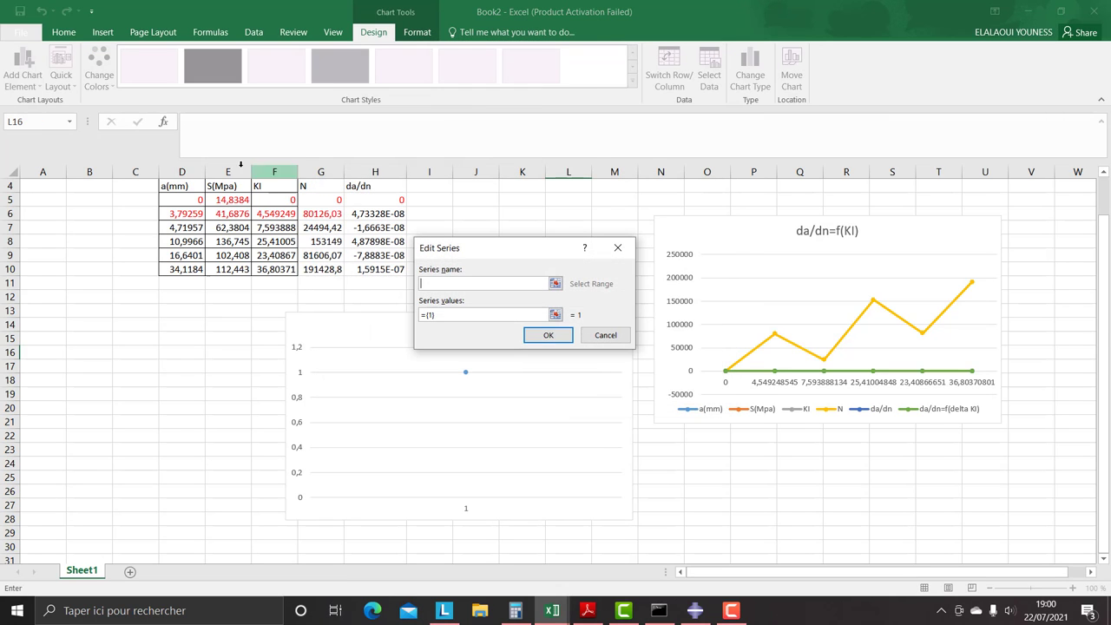
{"action": "left_click", "coordinate": [264, 186]}
{"action": "left_click_drag", "start_coordinate": [263, 199], "coordinate": [264, 267]}
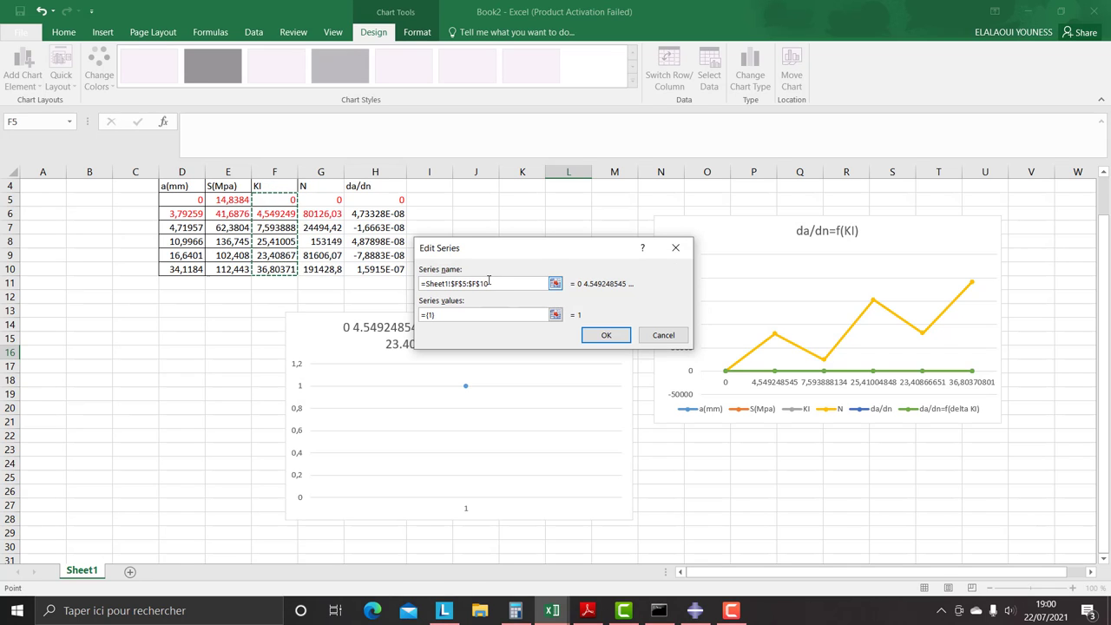
{"action": "left_click_drag", "start_coordinate": [489, 283], "coordinate": [415, 283]}
{"action": "key", "text": "BackSpace"}
{"action": "type", "text": "K"}
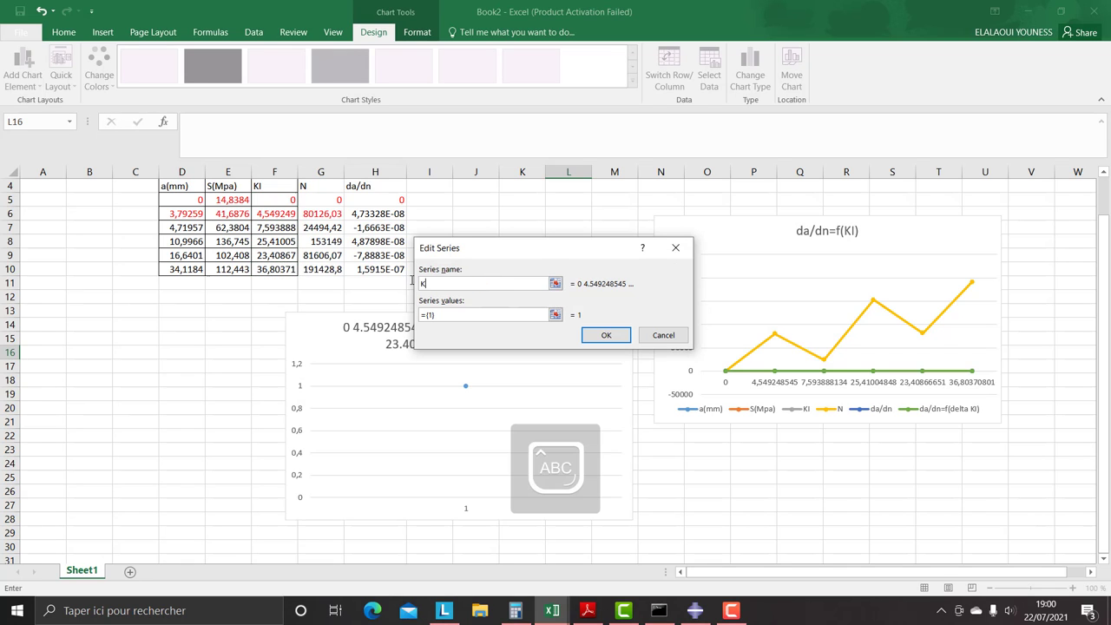
{"action": "type", "text": "I=f(a)"}
Set the new series' values to the KI cells F5:F10 and accept the series
{"action": "left_click", "coordinate": [436, 315]}
{"action": "key", "text": "BackSpace"}
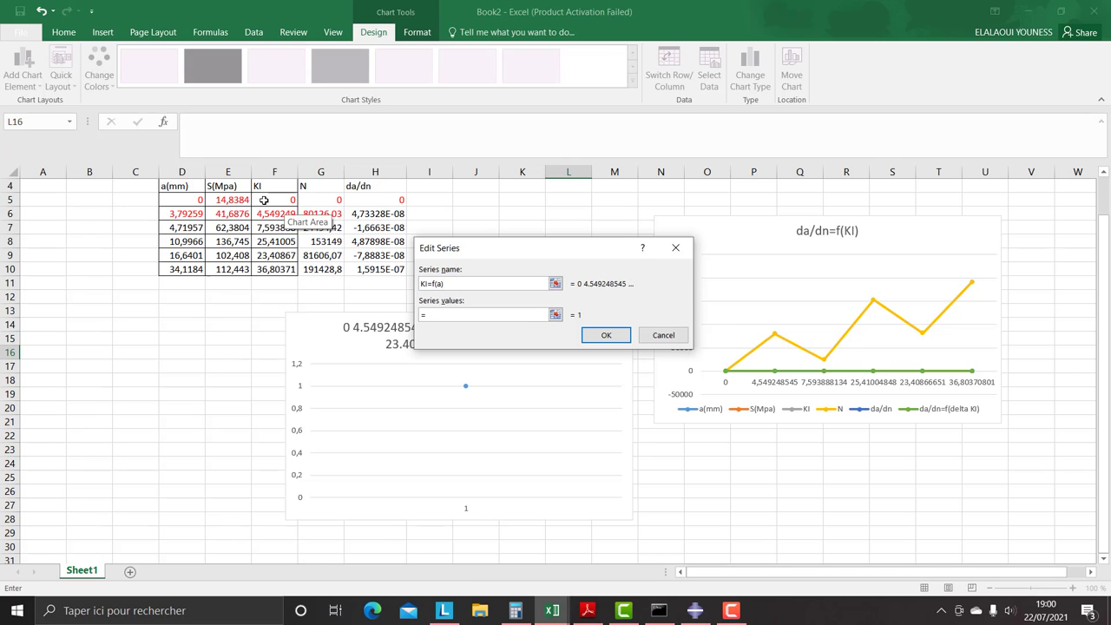
{"action": "left_click_drag", "start_coordinate": [264, 200], "coordinate": [266, 271]}
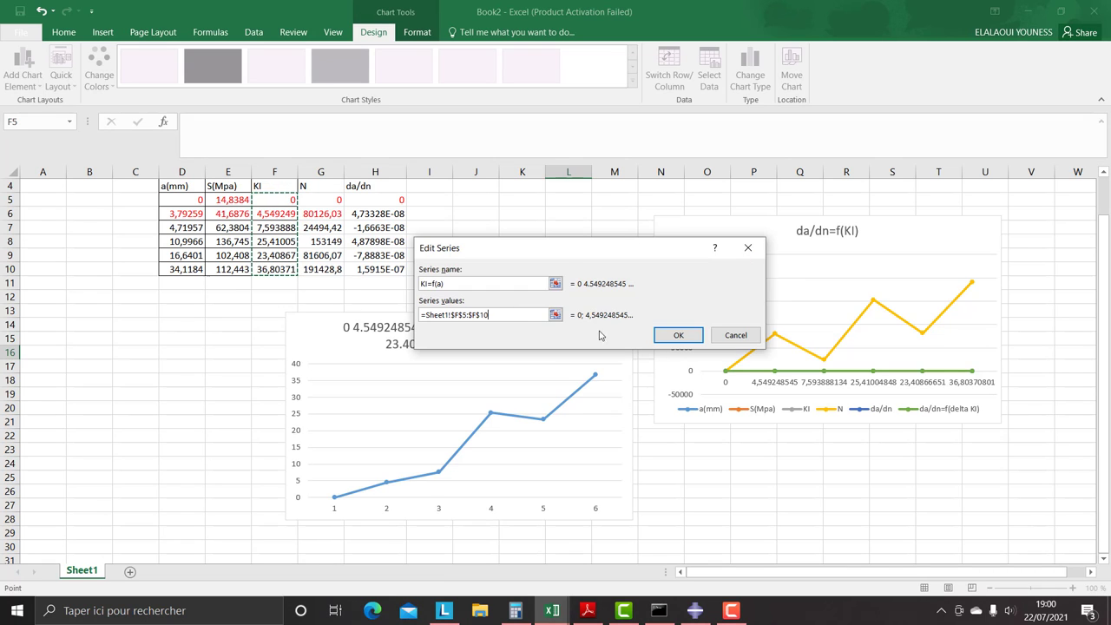
{"action": "left_click", "coordinate": [677, 335]}
Set the new chart's horizontal axis labels to the a(mm) cells D5:D10
{"action": "left_click", "coordinate": [552, 291]}
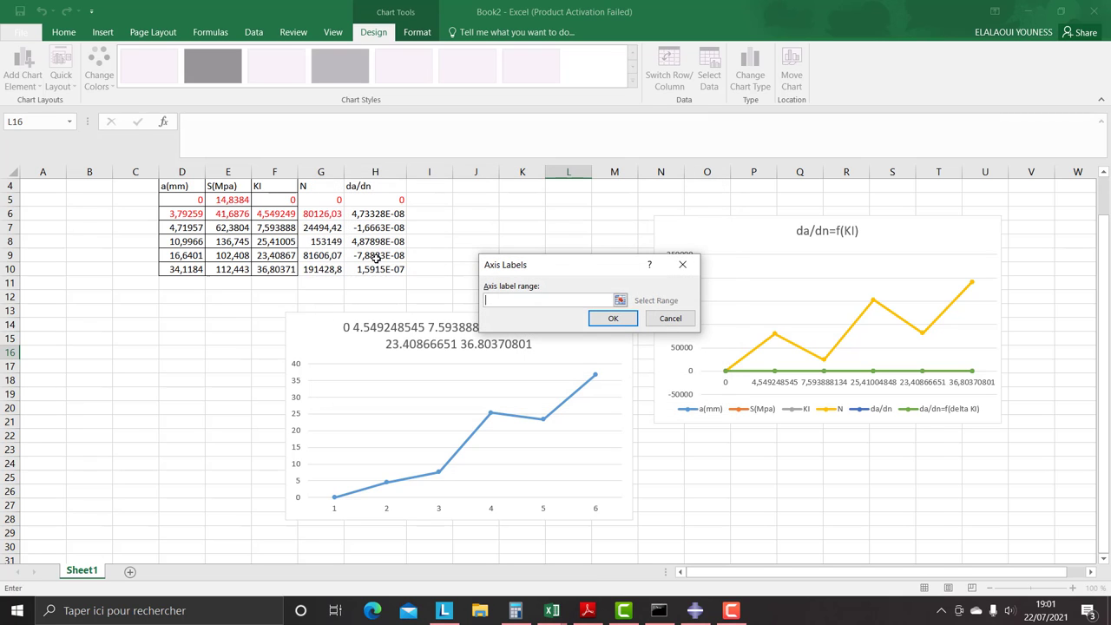
{"action": "left_click_drag", "start_coordinate": [181, 204], "coordinate": [181, 271]}
{"action": "left_click", "coordinate": [669, 318]}
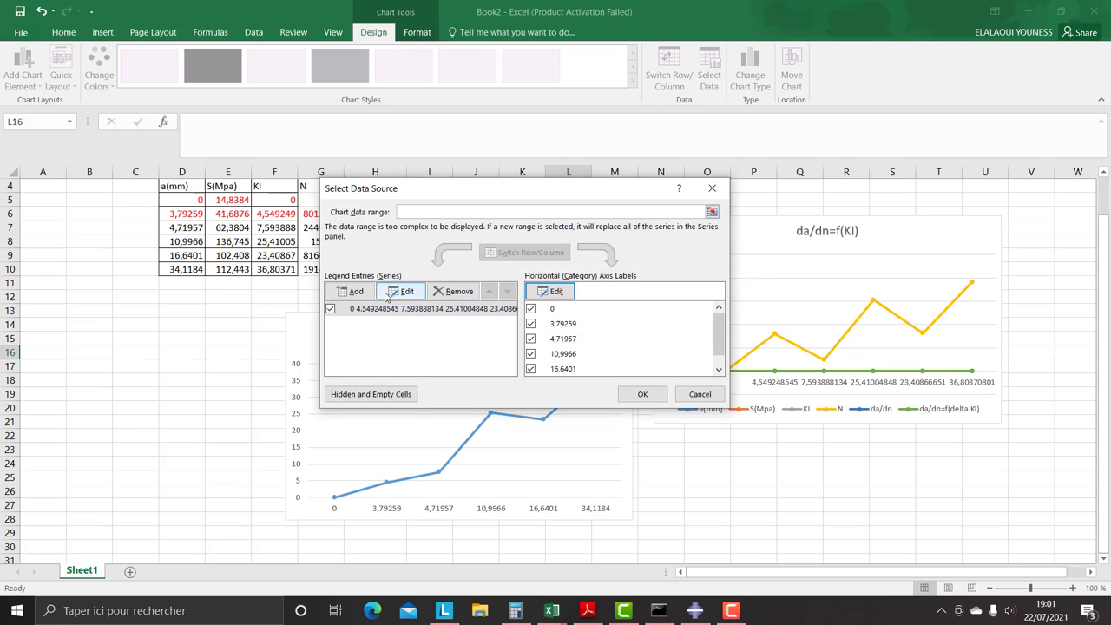
Rename the lower chart's series to KI=f(a) and apply the data source changes
{"action": "left_click", "coordinate": [382, 295]}
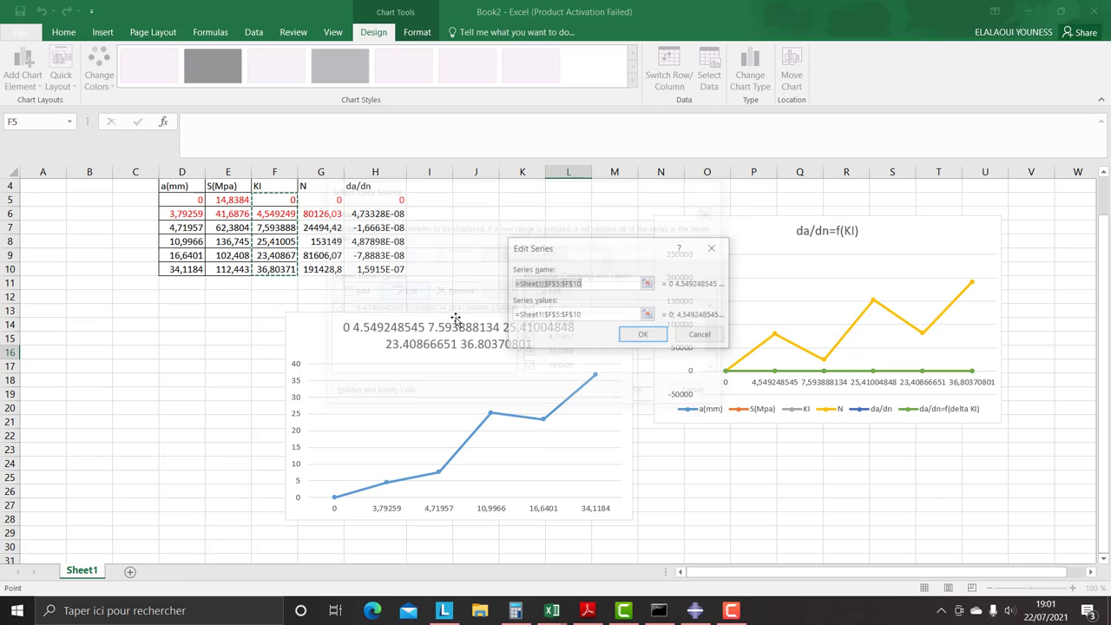
{"action": "left_click_drag", "start_coordinate": [581, 283], "coordinate": [494, 285]}
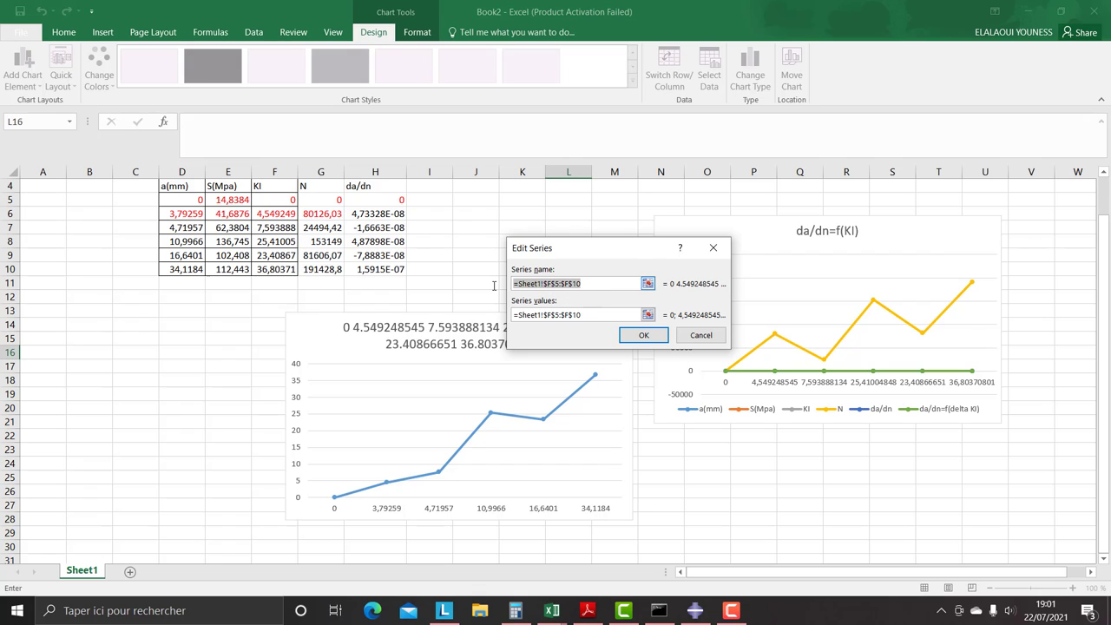
{"action": "key", "text": "BackSpace"}
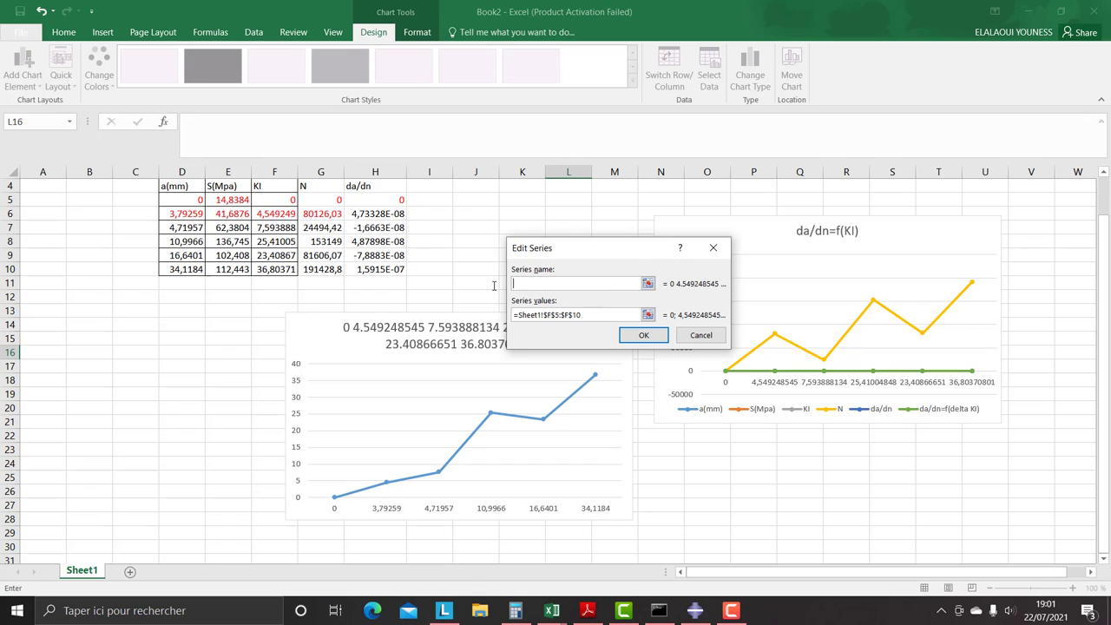
{"action": "type", "text": "K"}
{"action": "type", "text": "l"}
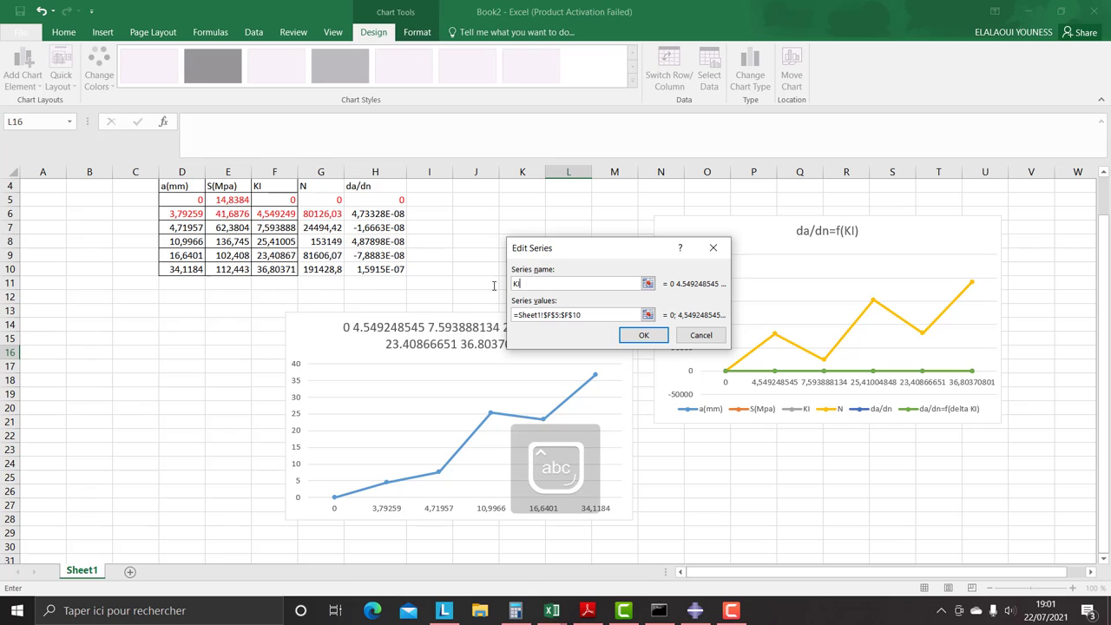
{"action": "type", "text": "=f(a)"}
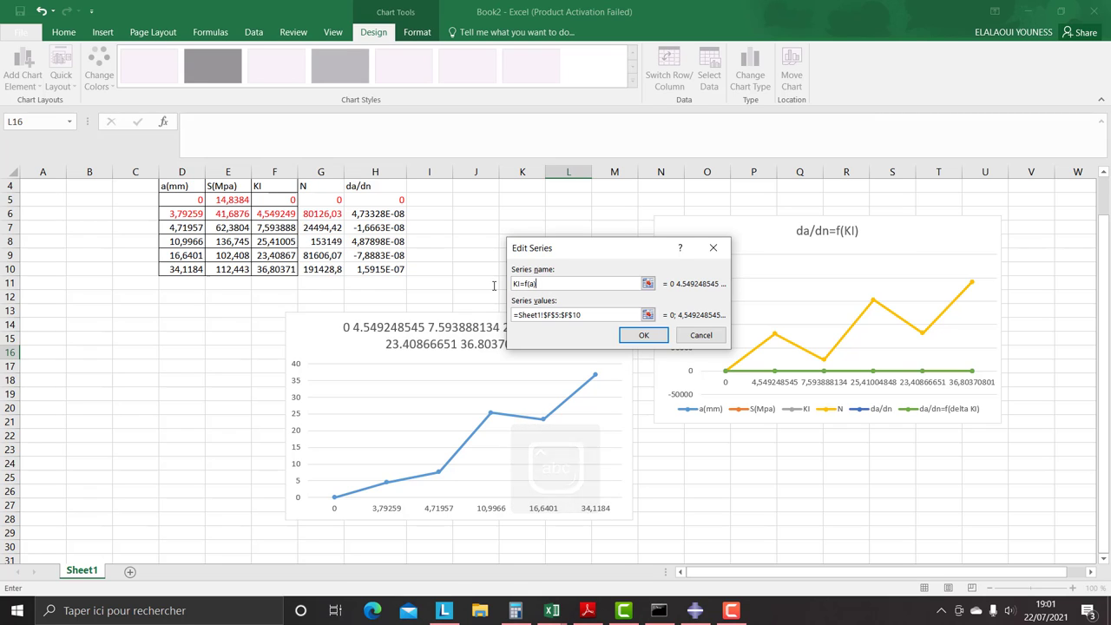
{"action": "left_click", "coordinate": [632, 335]}
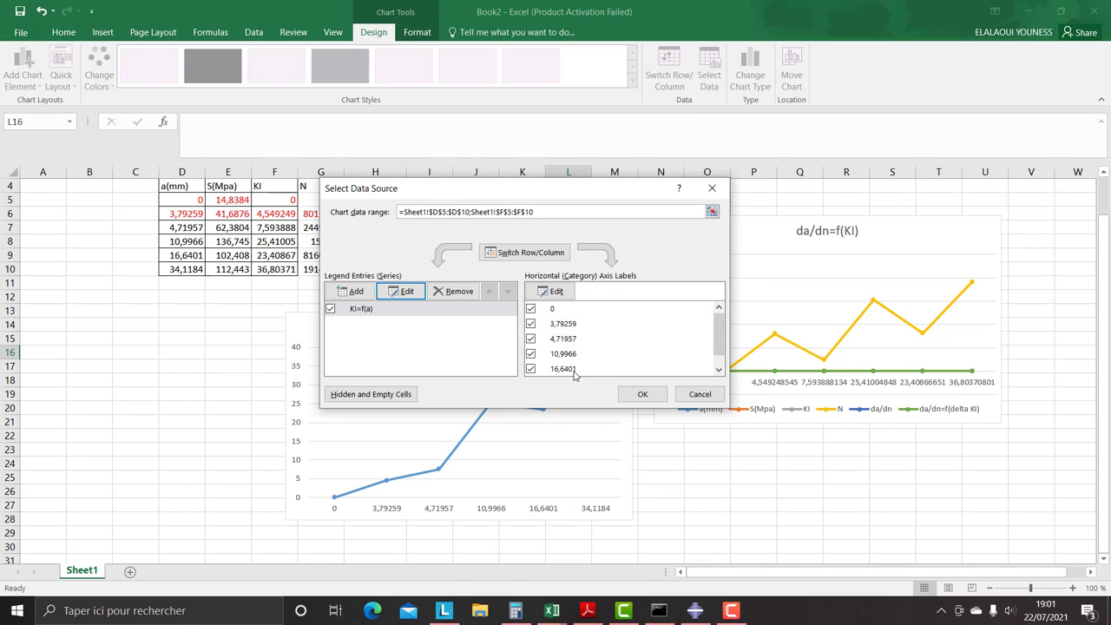
{"action": "left_click", "coordinate": [637, 395]}
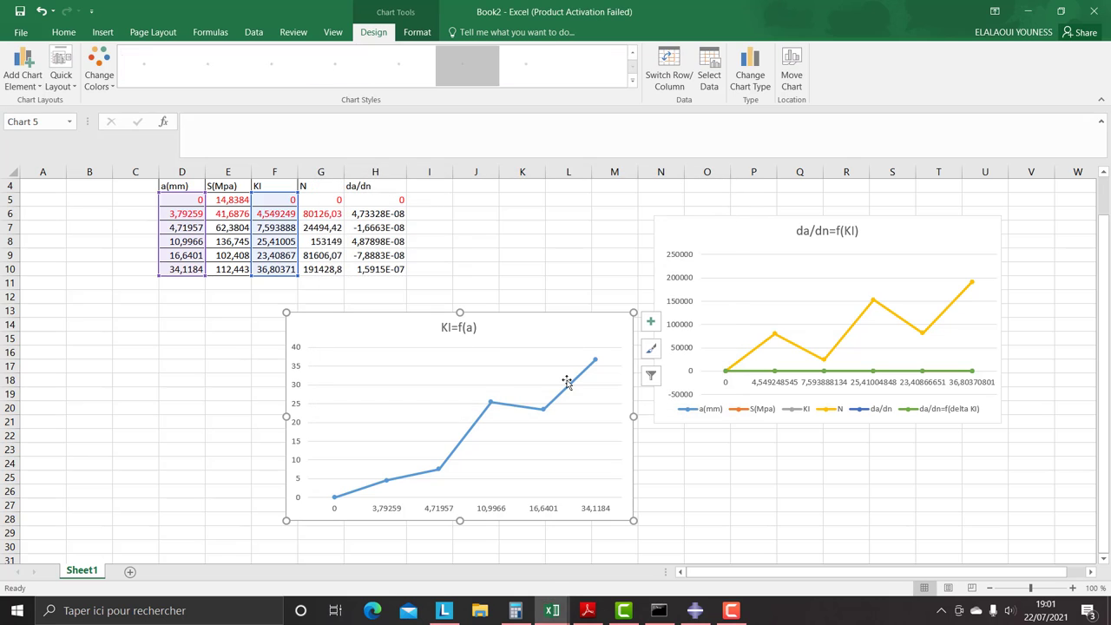
{"action": "left_click", "coordinate": [535, 269]}
{"action": "left_click", "coordinate": [466, 416]}
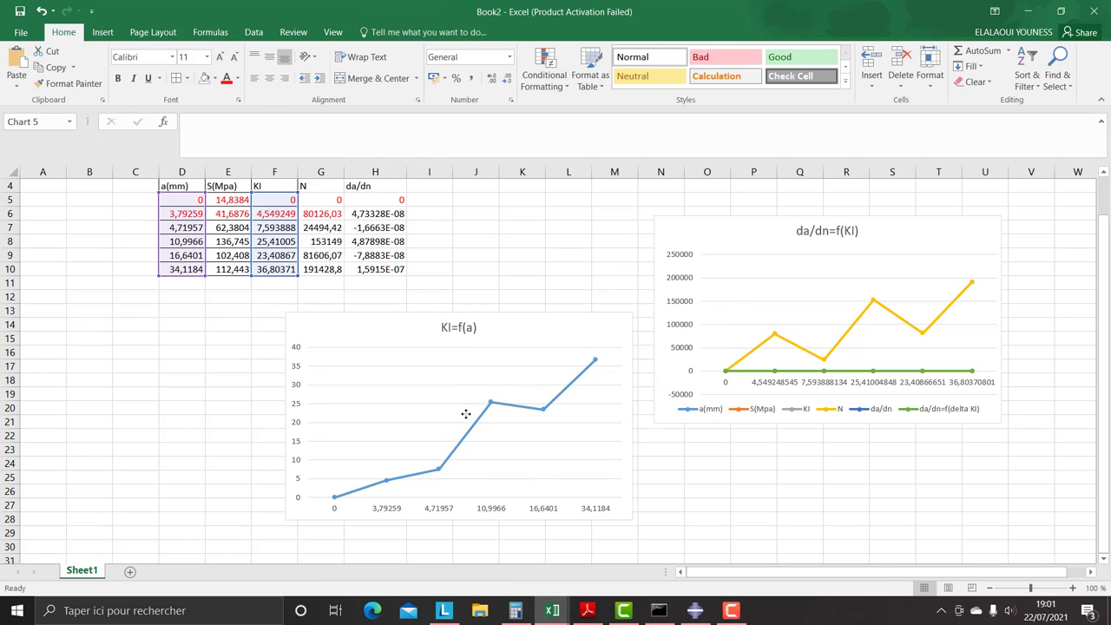
{"action": "left_click", "coordinate": [528, 299]}
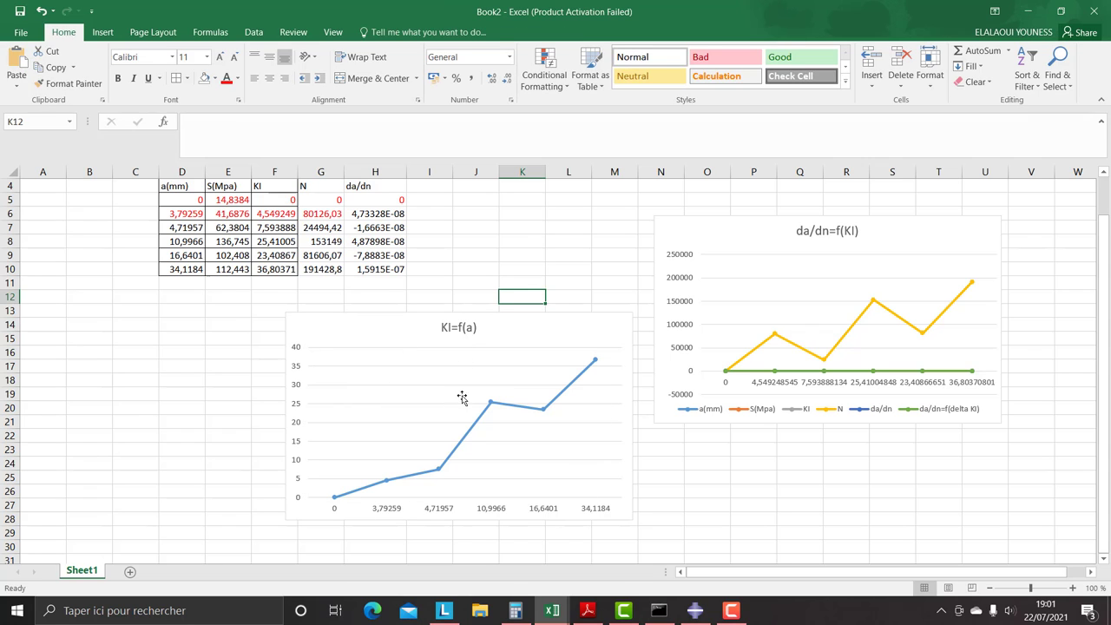
{"action": "left_click", "coordinate": [595, 242]}
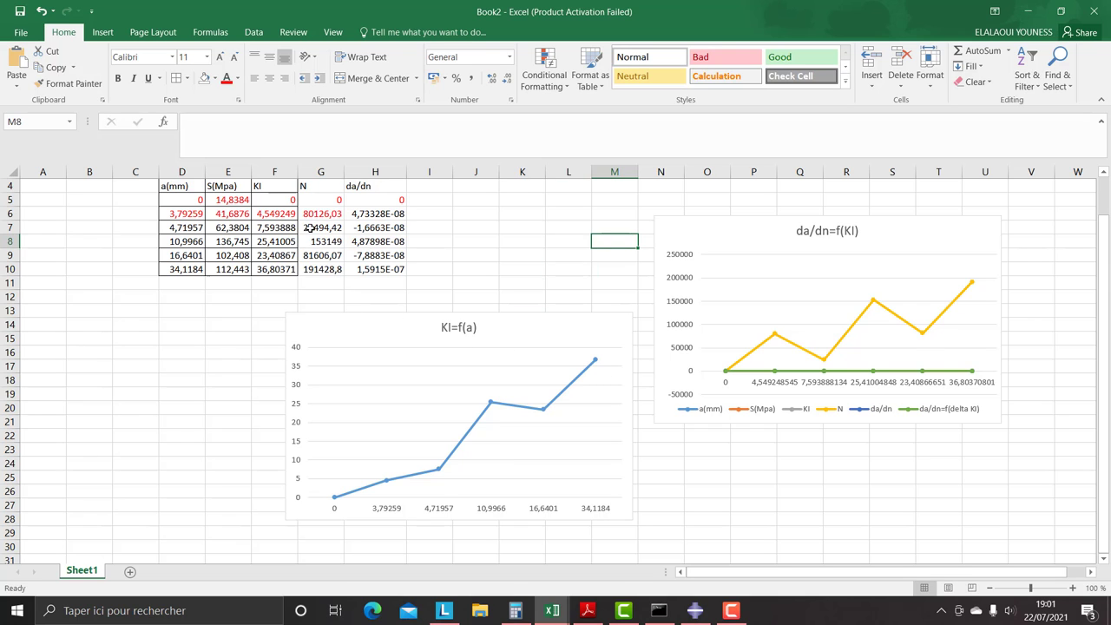
{"action": "scroll", "coordinate": [311, 227], "scroll_direction": "up", "scroll_amount": 1}
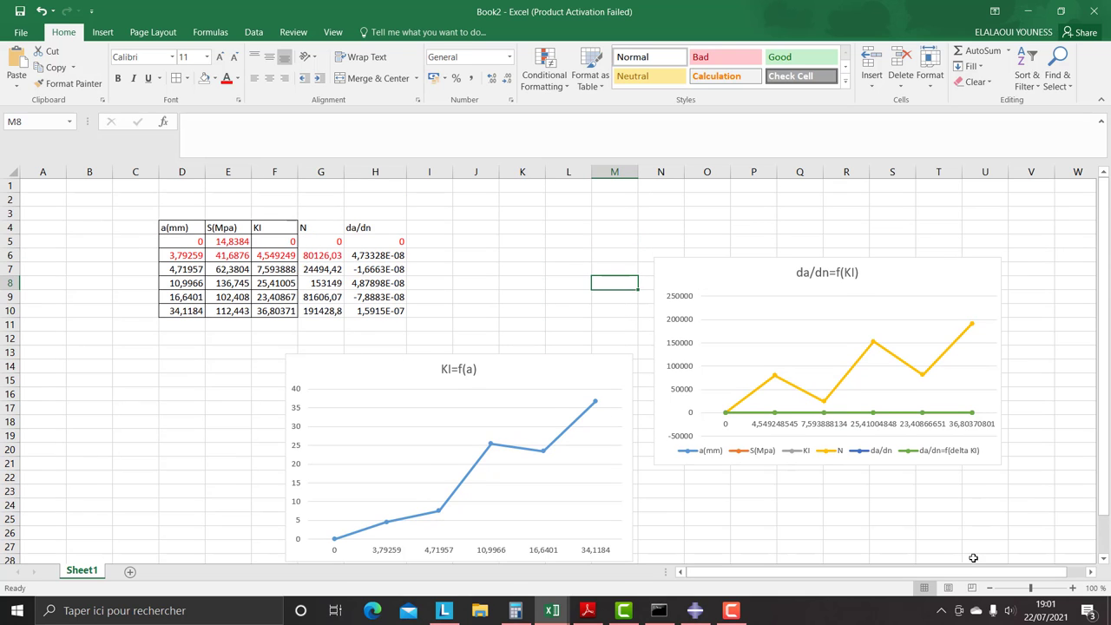
{"action": "left_click", "coordinate": [732, 610]}
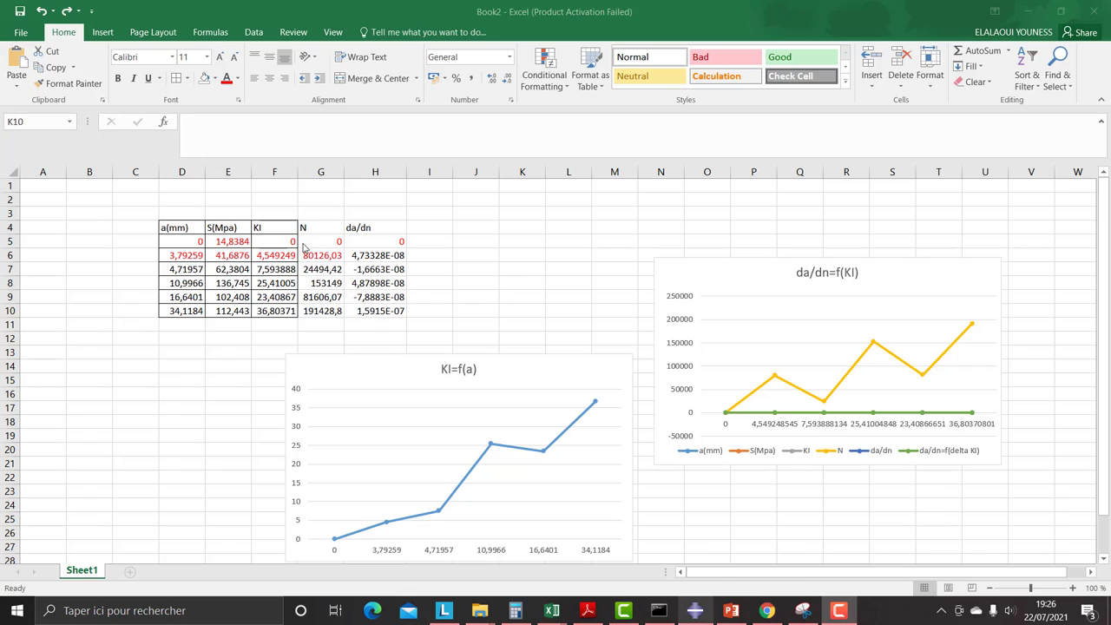
Check the N formulas in G6 and G7, and triple the divisor of (D8-D6) in the N formula of G8
{"action": "left_click", "coordinate": [306, 260]}
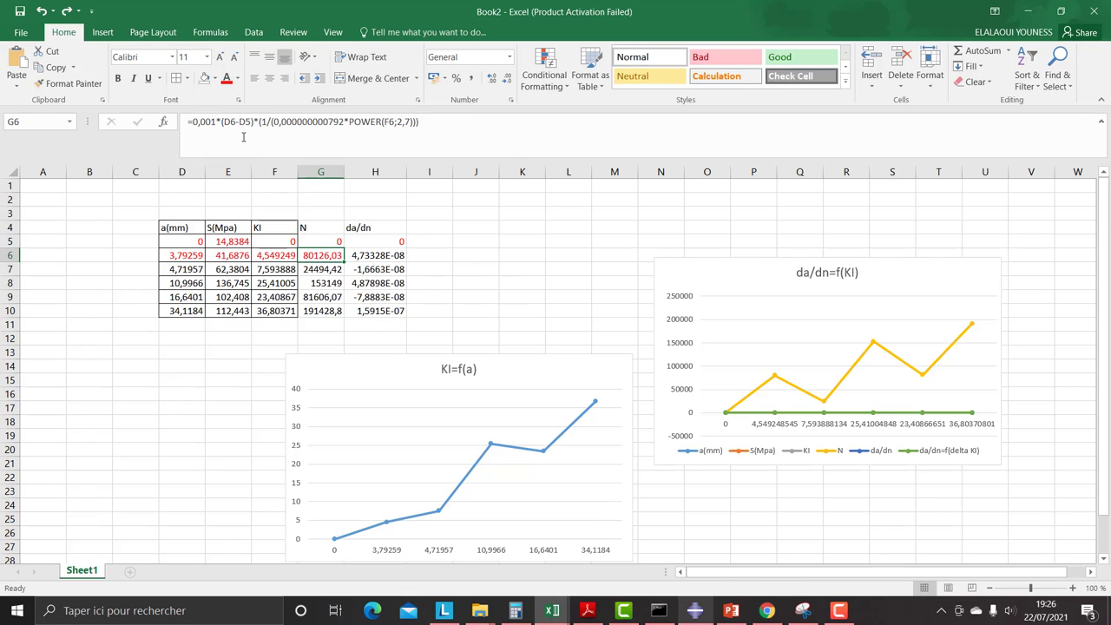
{"action": "left_click", "coordinate": [315, 267]}
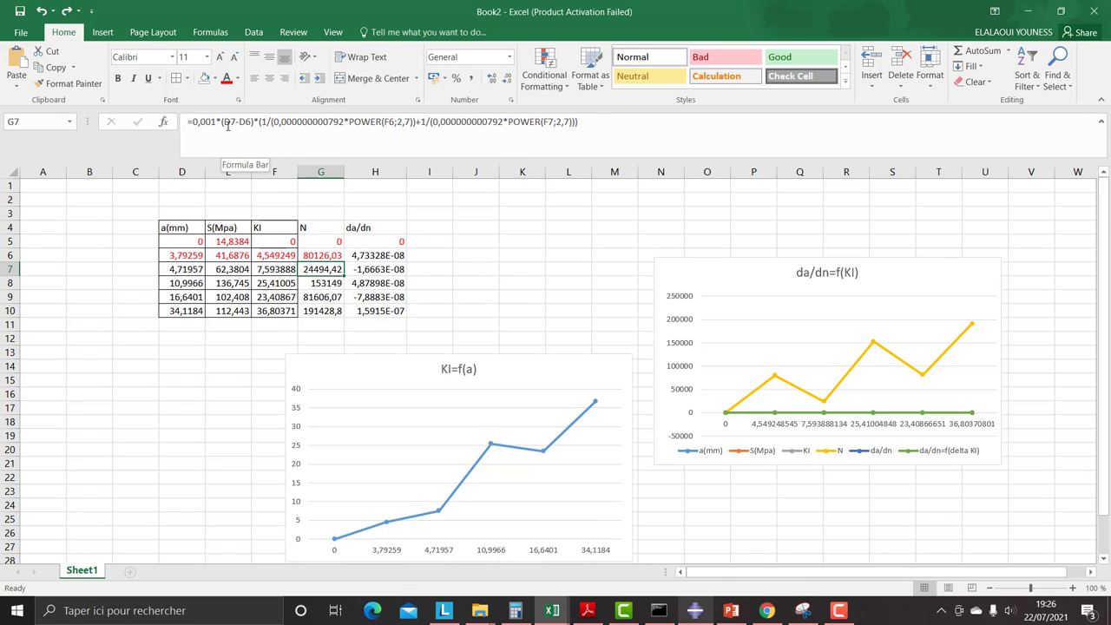
{"action": "left_click", "coordinate": [321, 288]}
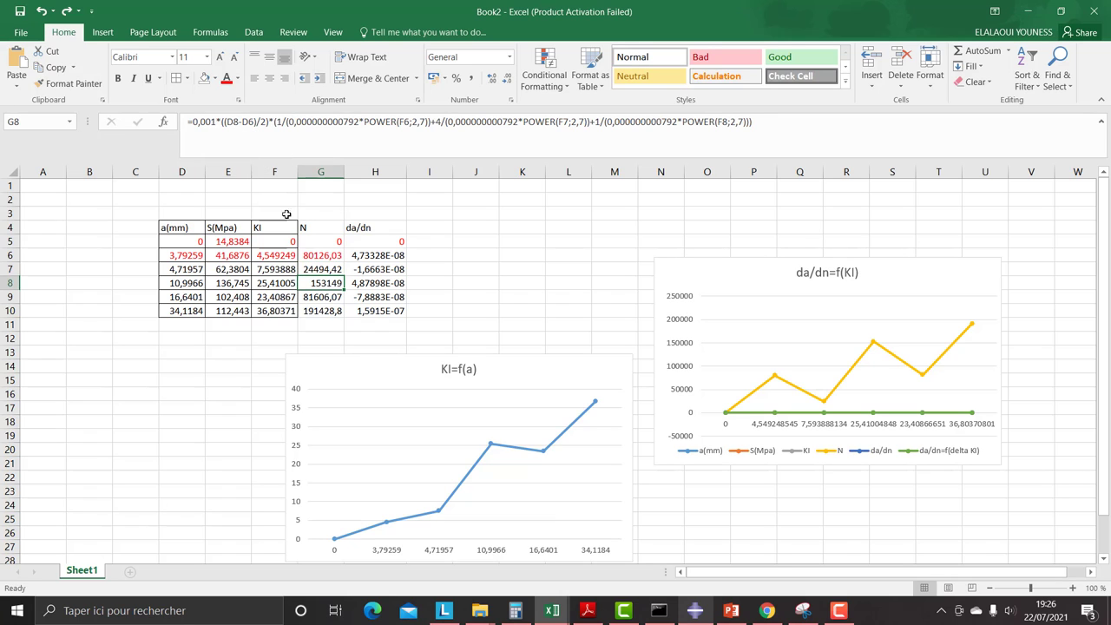
{"action": "left_click", "coordinate": [267, 122]}
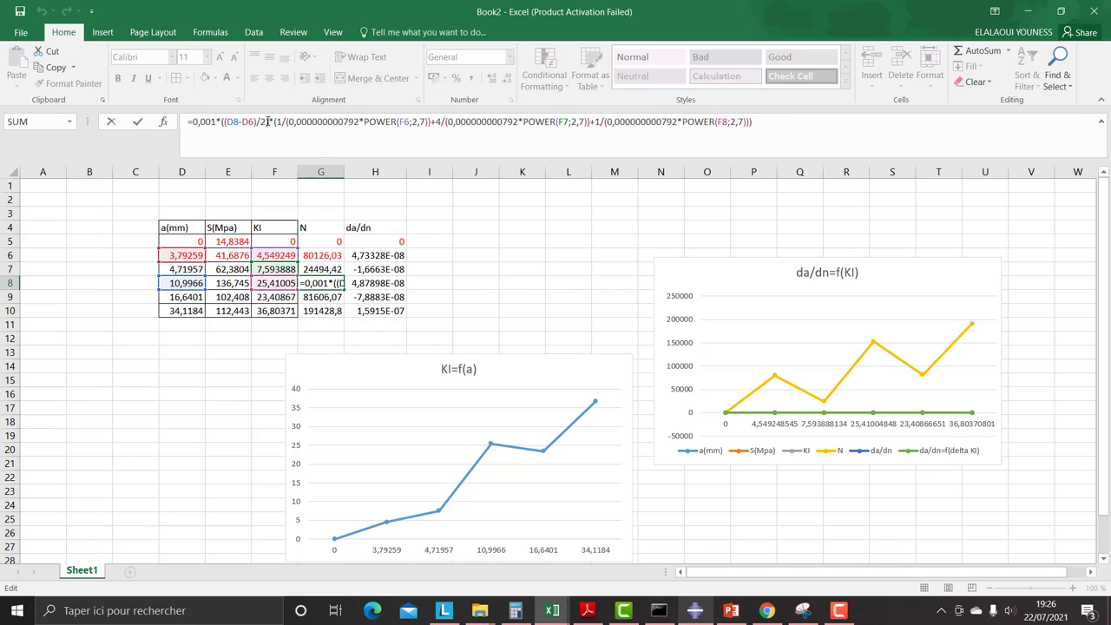
{"action": "key", "text": "BackSpace"}
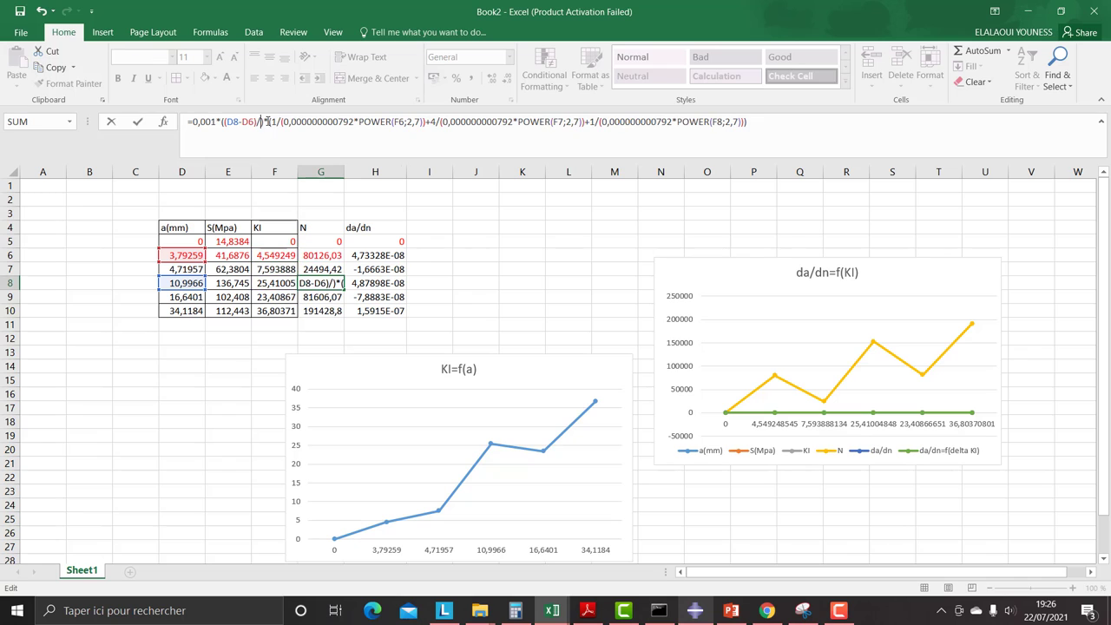
{"action": "type", "text": "3"}
{"action": "key", "text": "Return"}
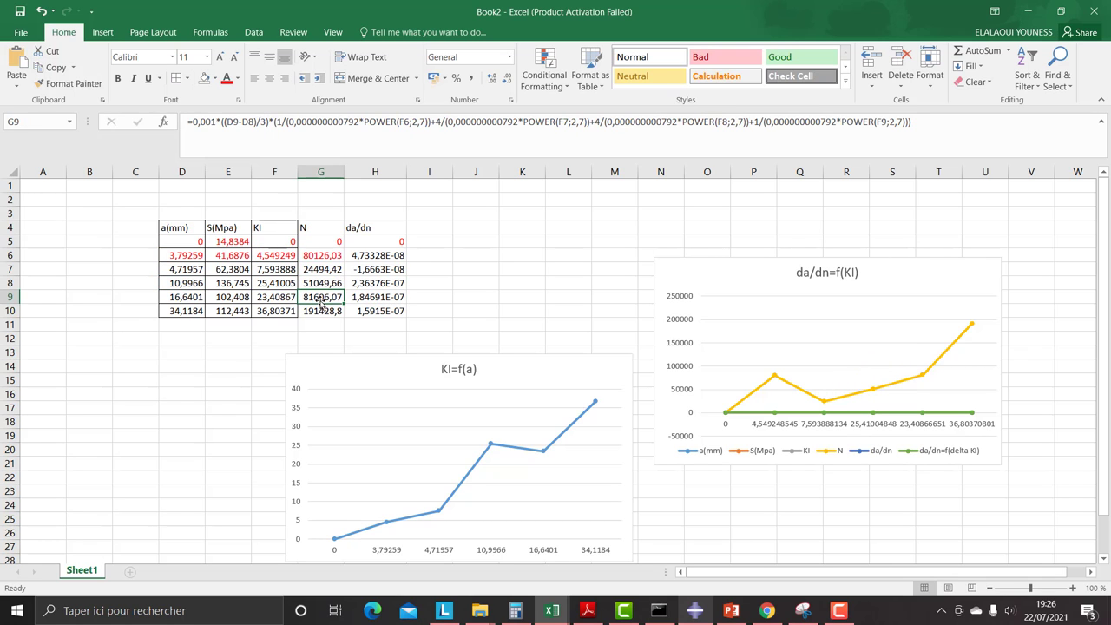
Triple the divisor of (D9-D8) in G9's N formula and set the divisor of (D10-D9) in G10 to 12
{"action": "left_click", "coordinate": [266, 122]}
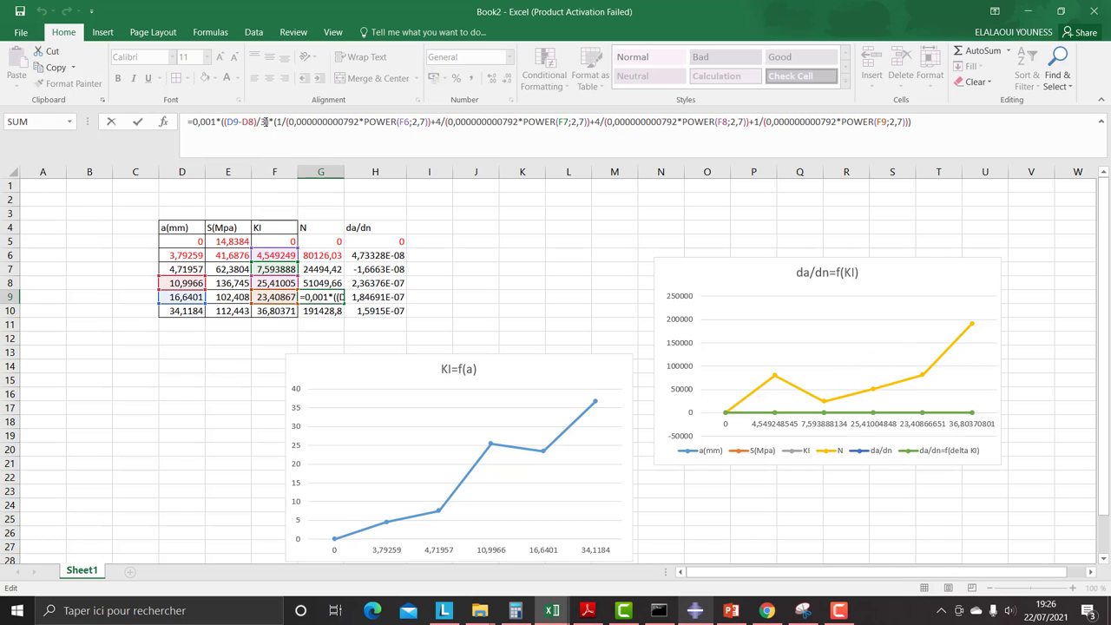
{"action": "key", "text": "Return"}
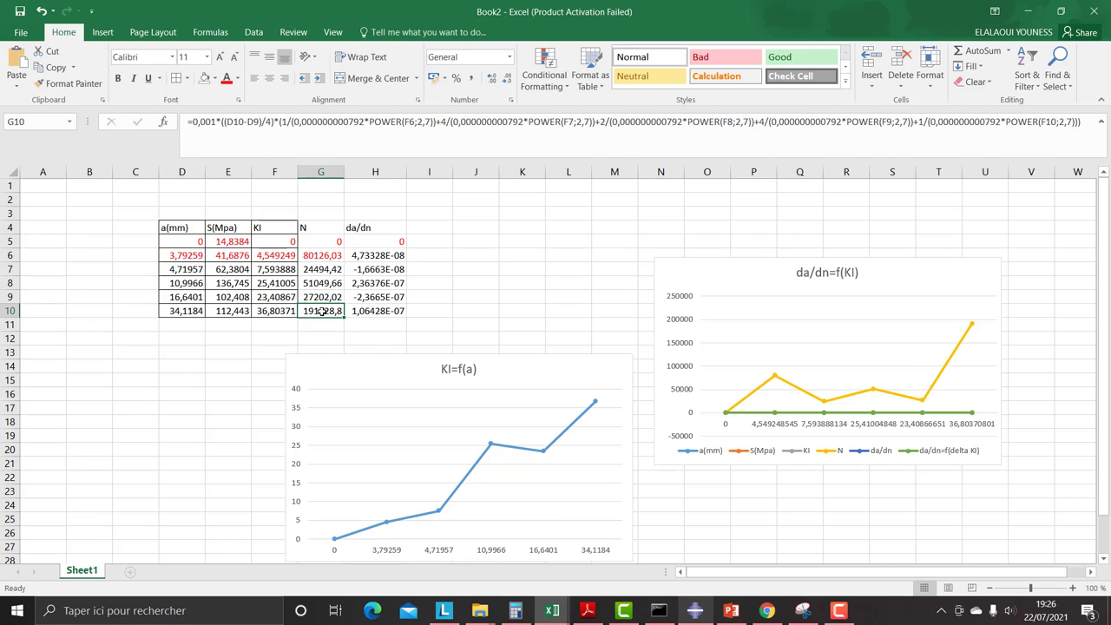
{"action": "left_click", "coordinate": [273, 122]}
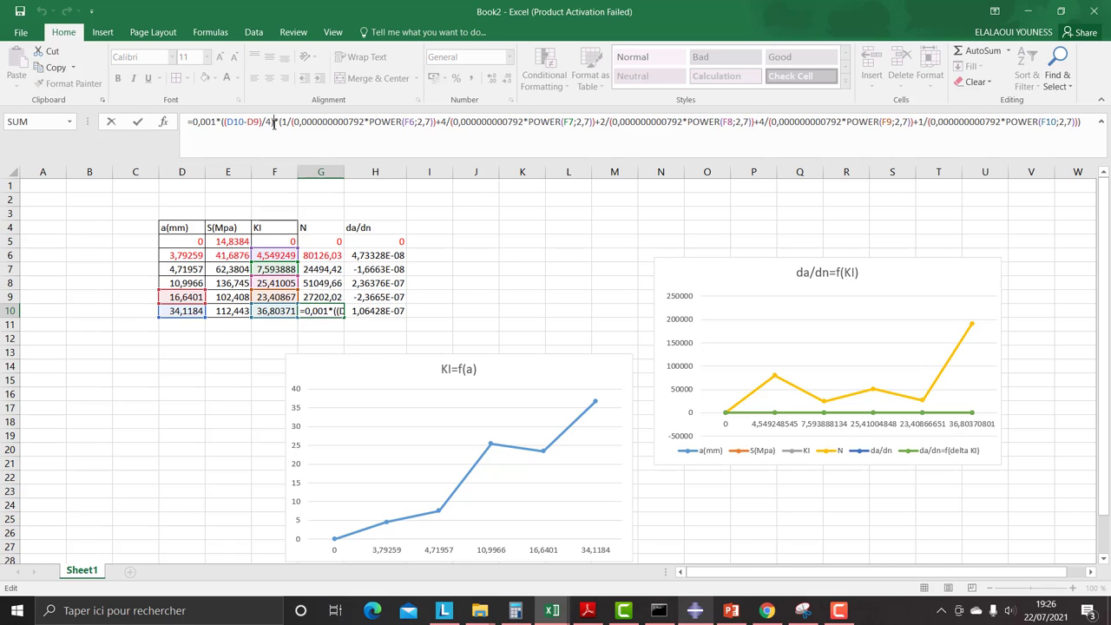
{"action": "key", "text": "BackSpace"}
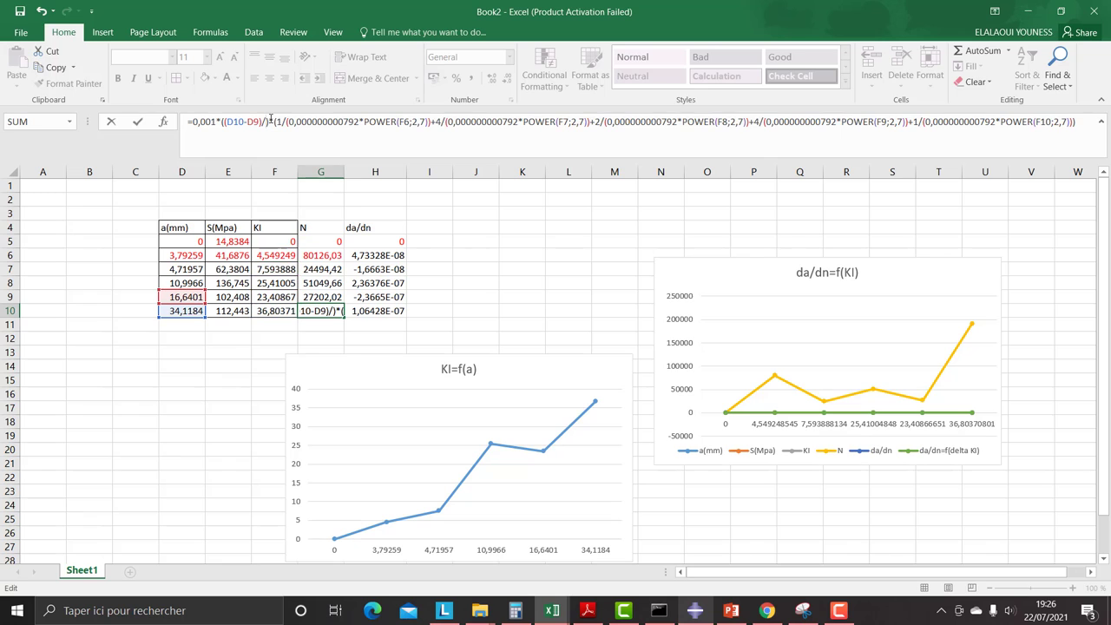
{"action": "type", "text": "12)"}
{"action": "key", "text": "Return"}
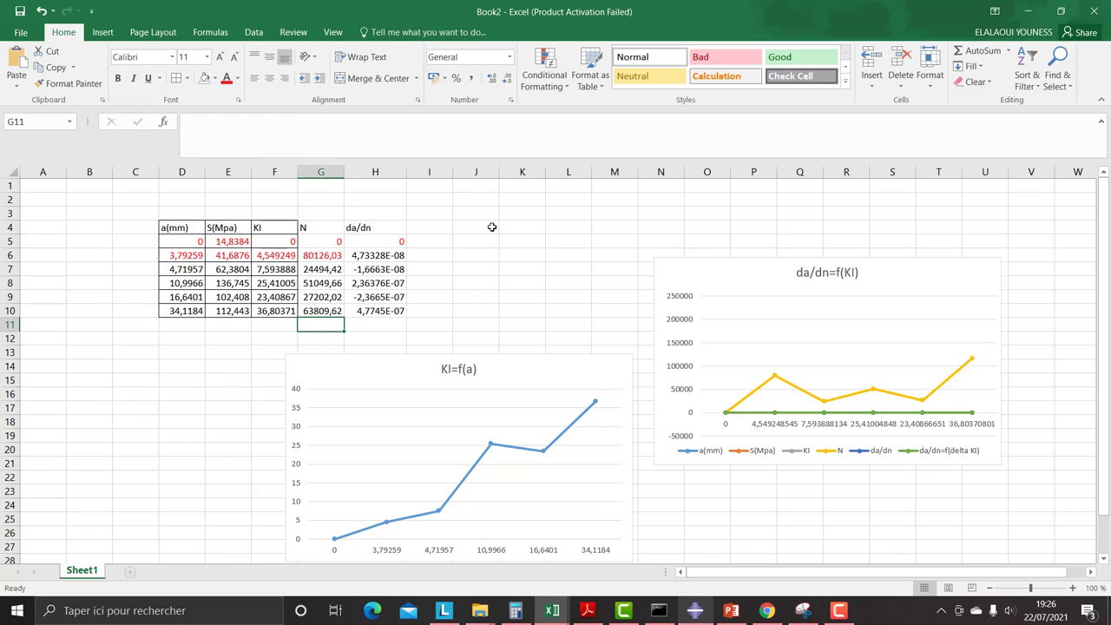
{"action": "left_click", "coordinate": [487, 321]}
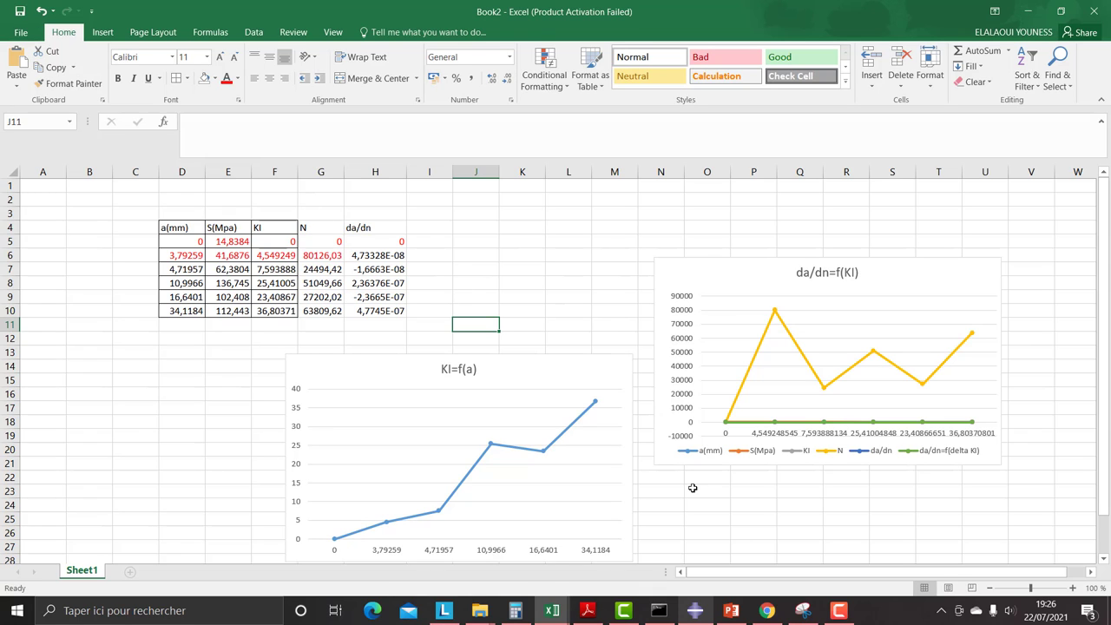
{"action": "left_click", "coordinate": [835, 607]}
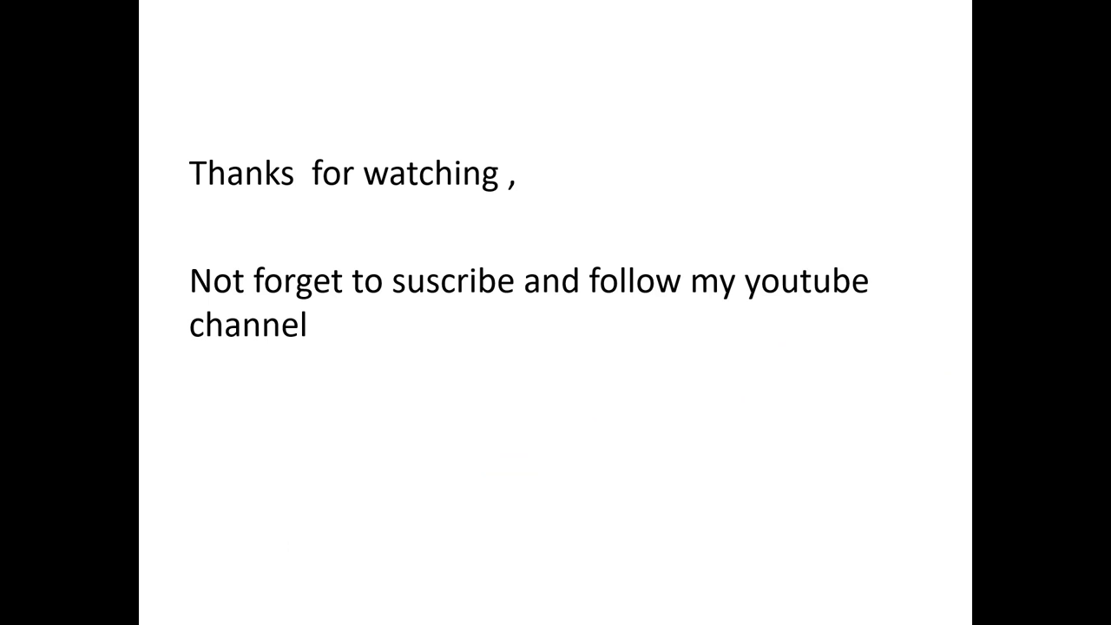